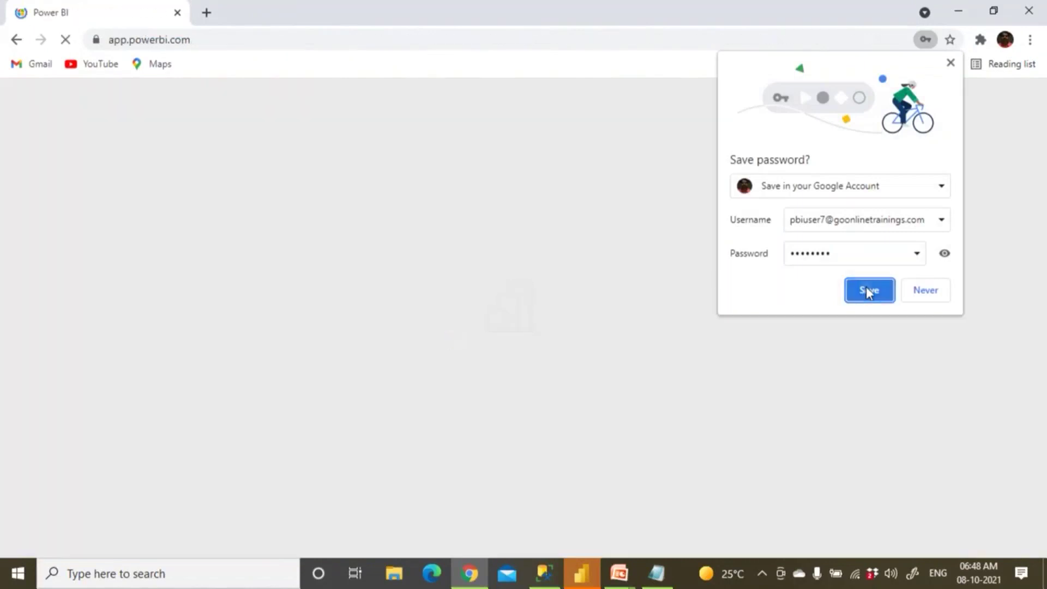
Step: Save the sign-in credentials in the browser and glance at the Workspaces list
{"action": "left_click", "coordinate": [868, 291]}
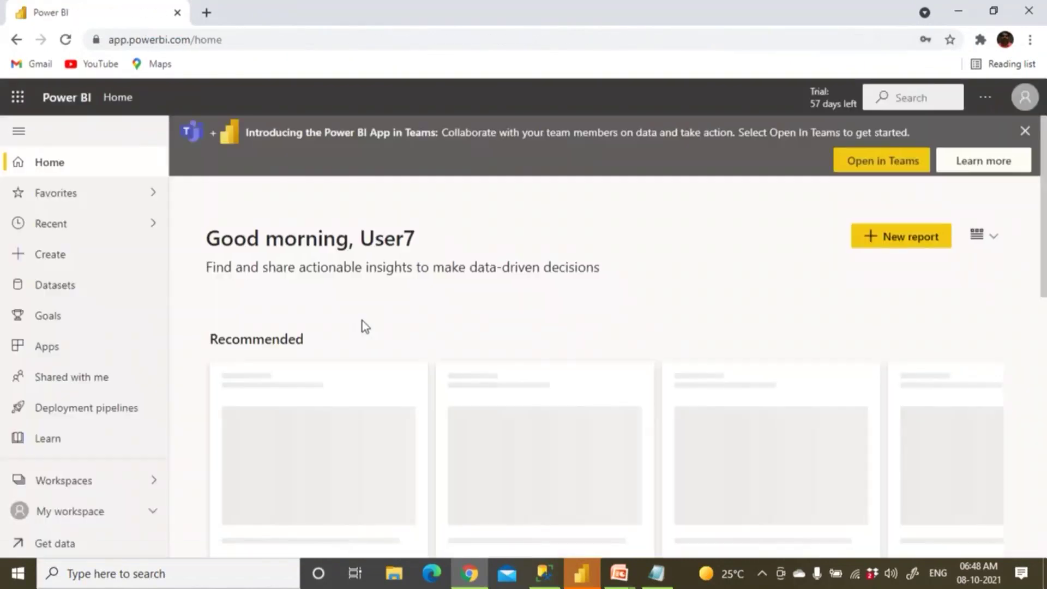
{"action": "left_click", "coordinate": [84, 481]}
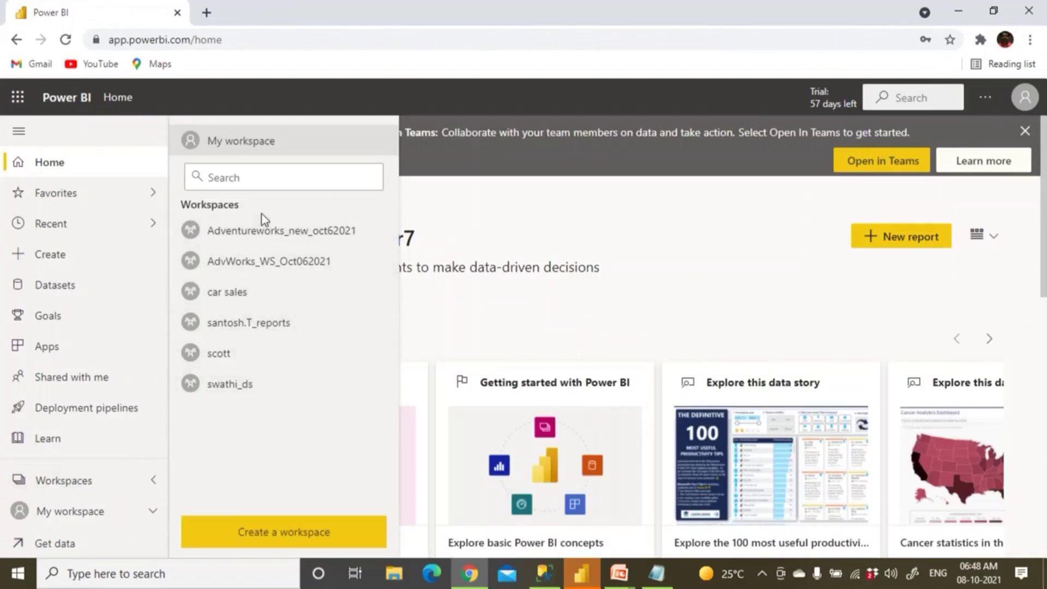
{"action": "left_click", "coordinate": [88, 488]}
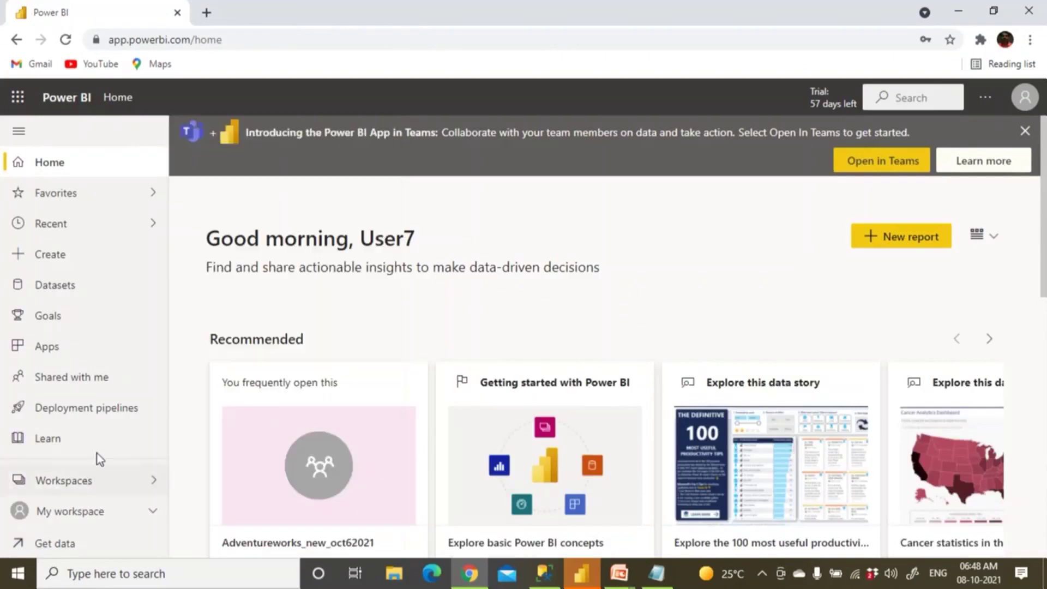
{"action": "scroll", "coordinate": [256, 406], "scroll_direction": "down", "scroll_amount": 4}
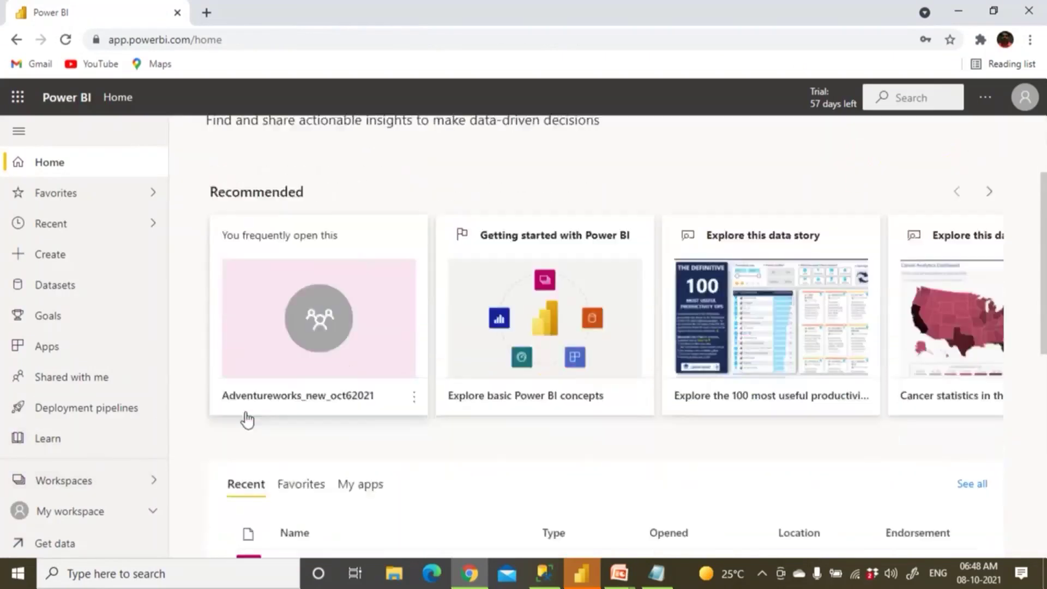
Step: Reopen and close the Workspaces list, then show the signed-in account's profile panel
{"action": "left_click", "coordinate": [77, 489]}
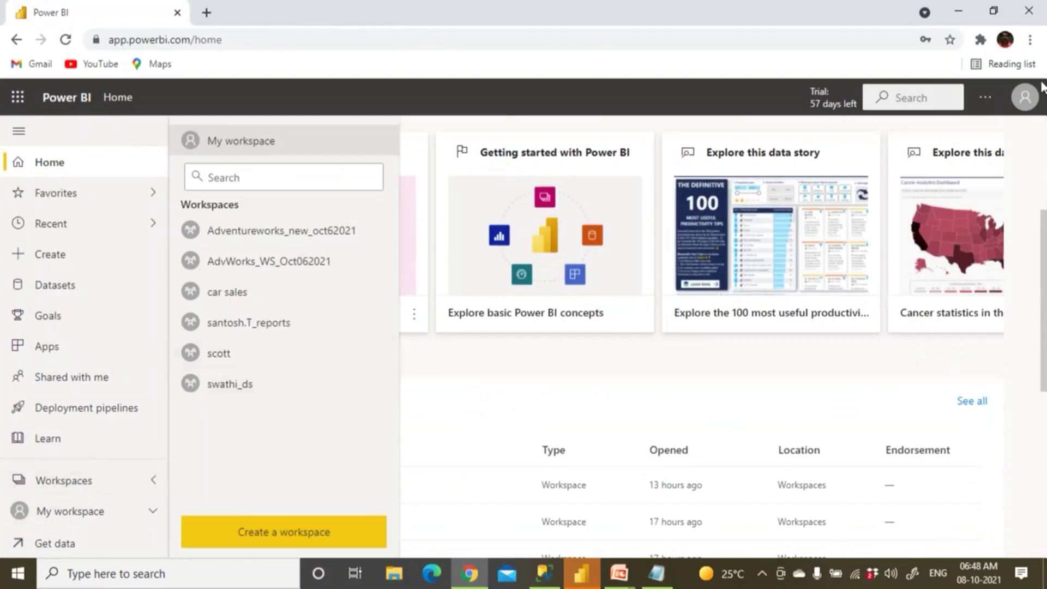
{"action": "left_click", "coordinate": [1024, 108]}
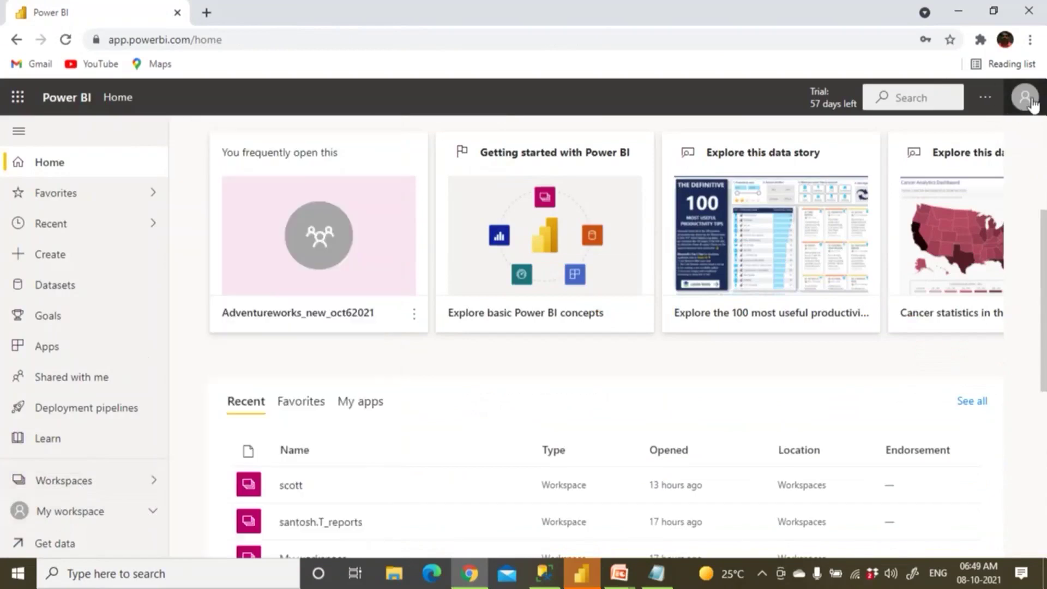
{"action": "left_click", "coordinate": [1032, 104]}
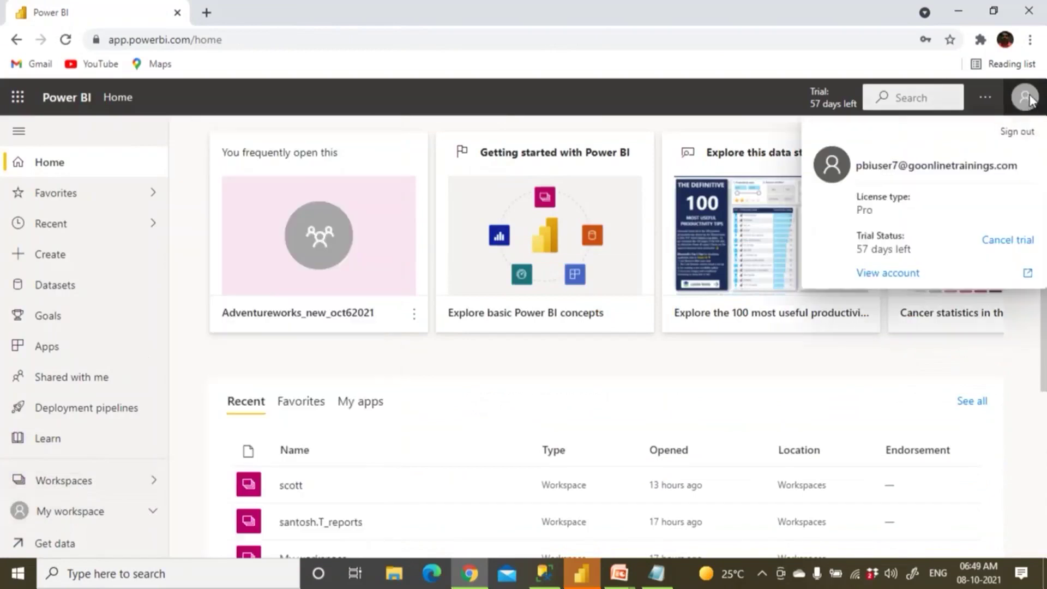
Step: Sign out of the current Power BI account and relaunch Chrome
{"action": "left_click", "coordinate": [1018, 134]}
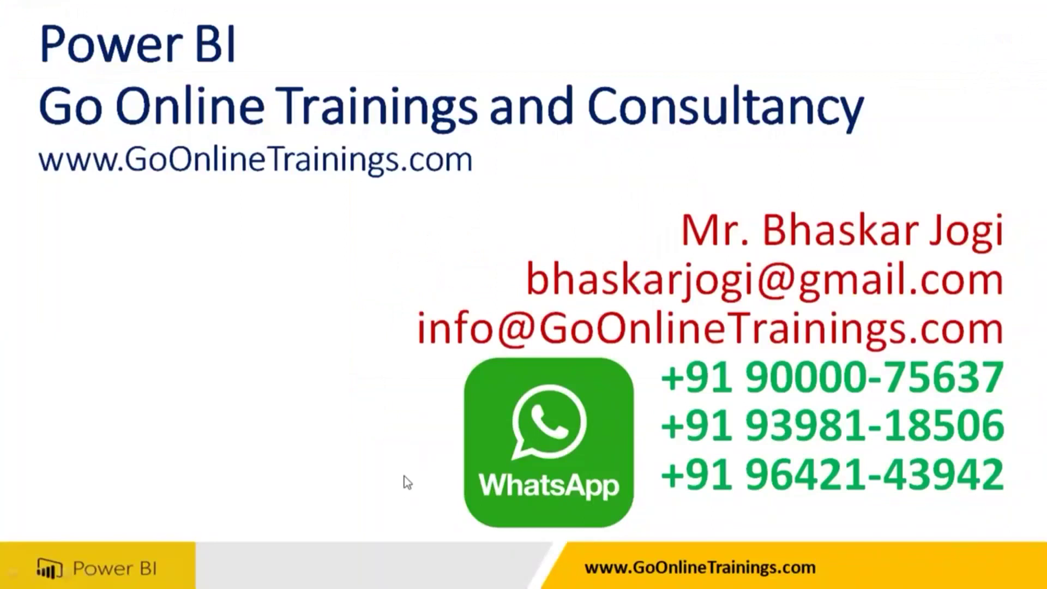
{"action": "key", "text": "super"}
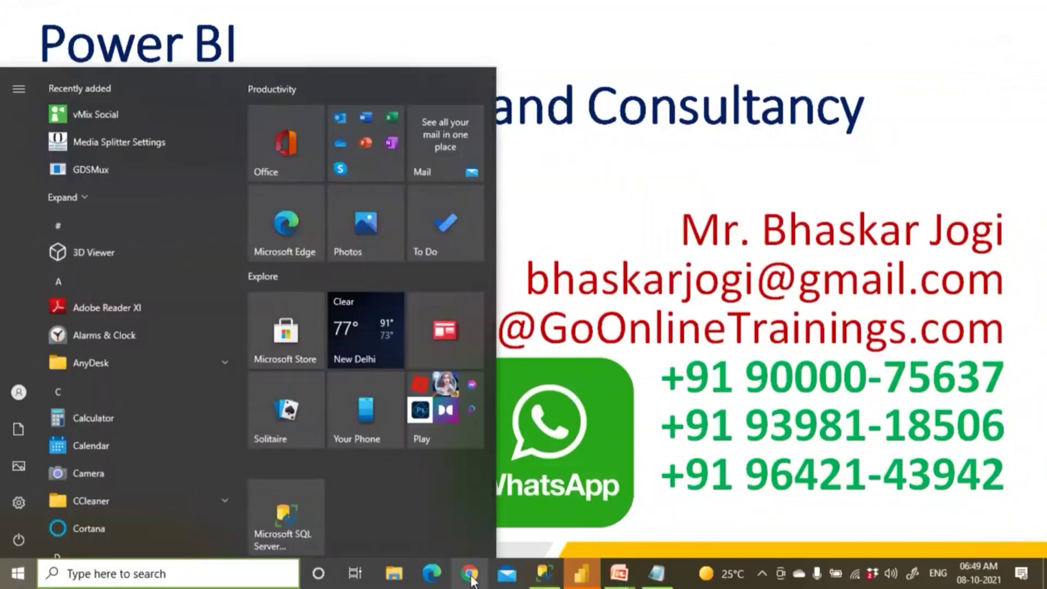
{"action": "left_click", "coordinate": [470, 574]}
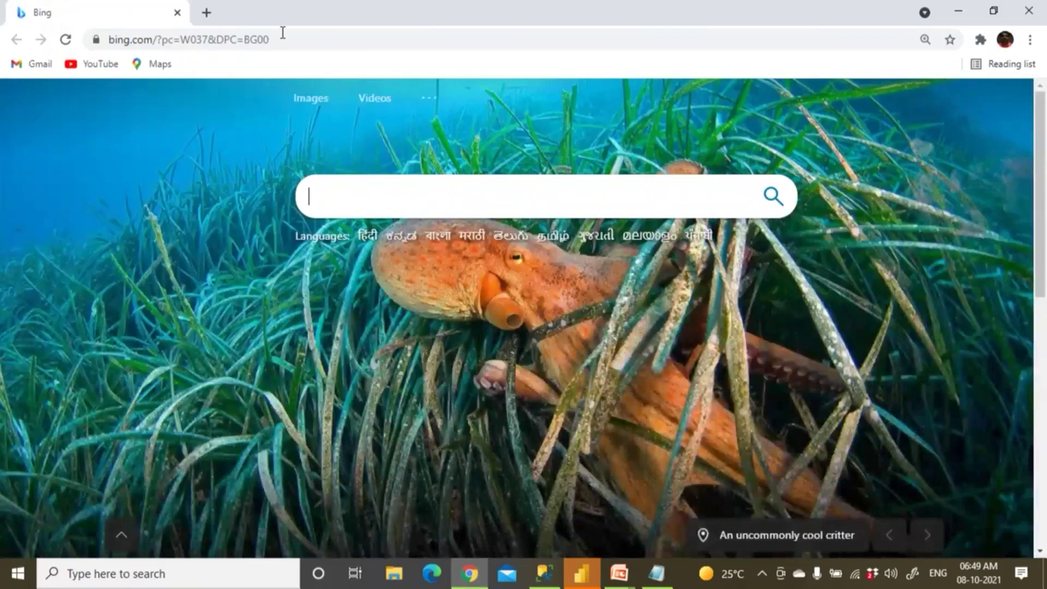
Step: Go to app.powerbi.com, sign in with a different work account, and skip security setup
{"action": "left_click", "coordinate": [280, 36]}
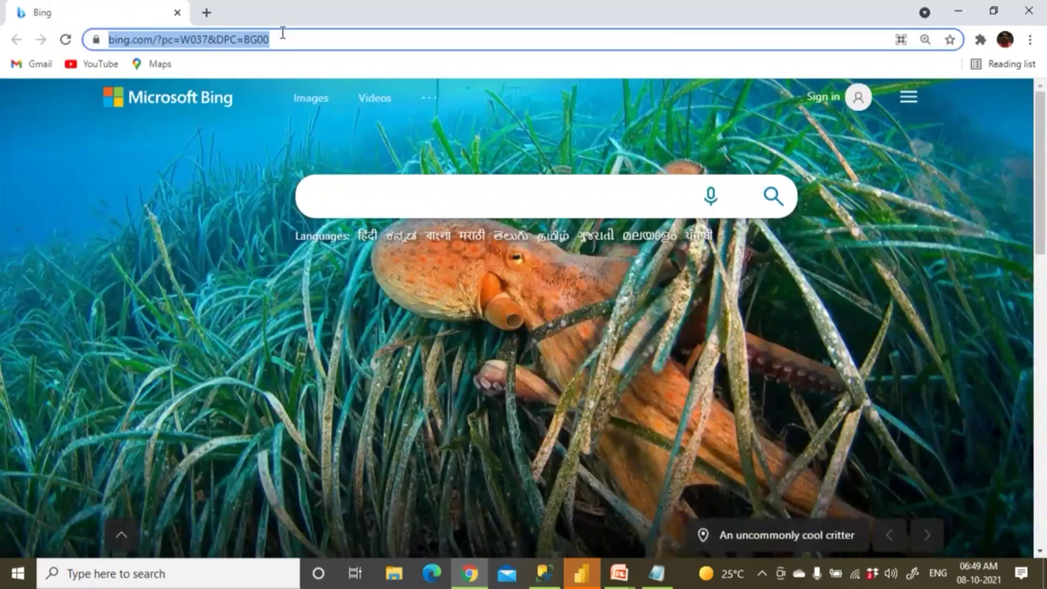
{"action": "type", "text": "auth2/authorize"}
{"action": "key", "text": "Return"}
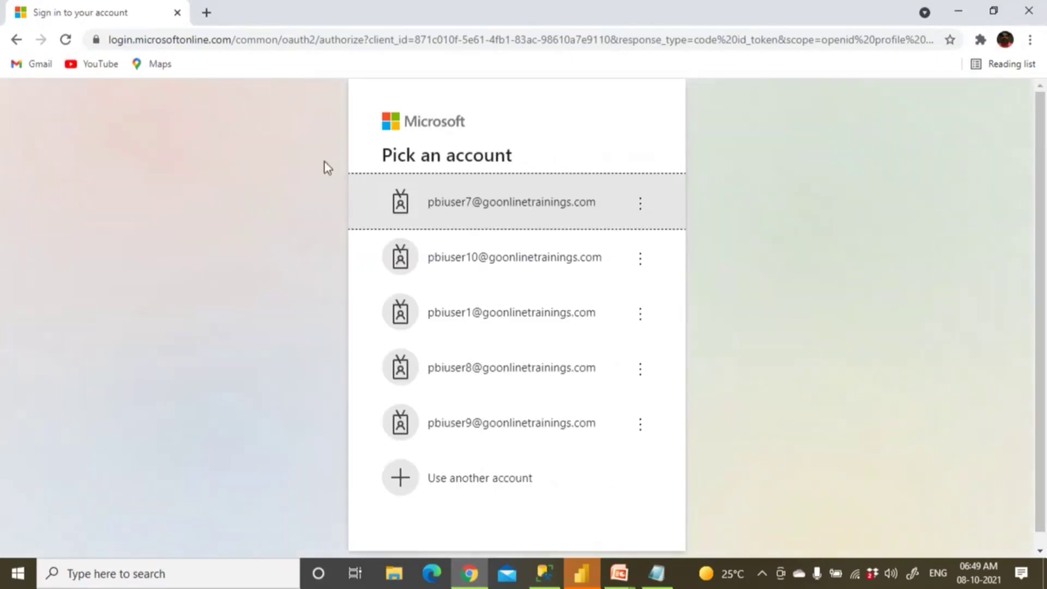
{"action": "left_click", "coordinate": [492, 256]}
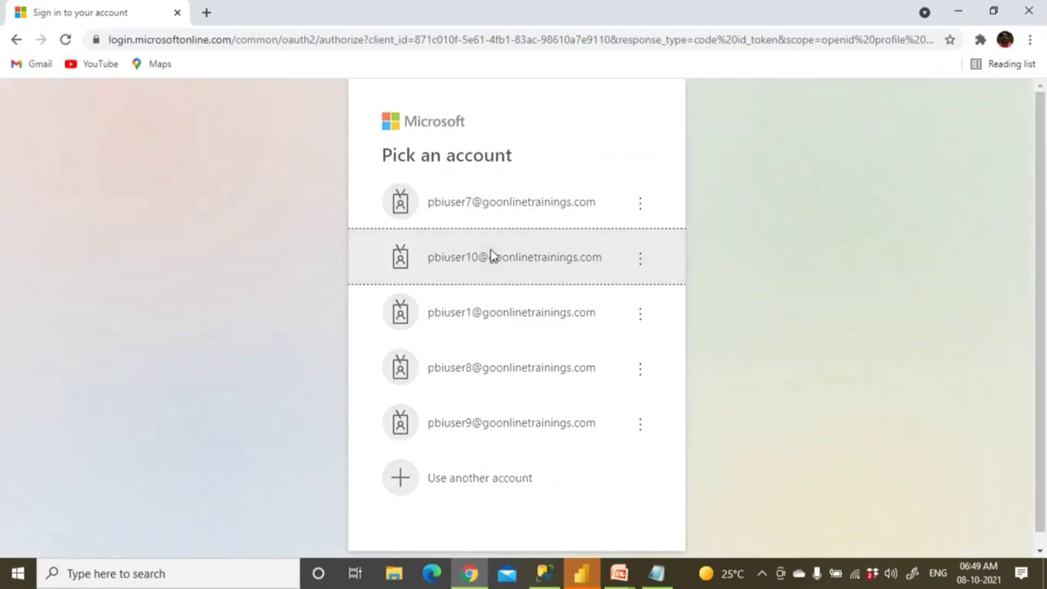
{"action": "left_click", "coordinate": [595, 381]}
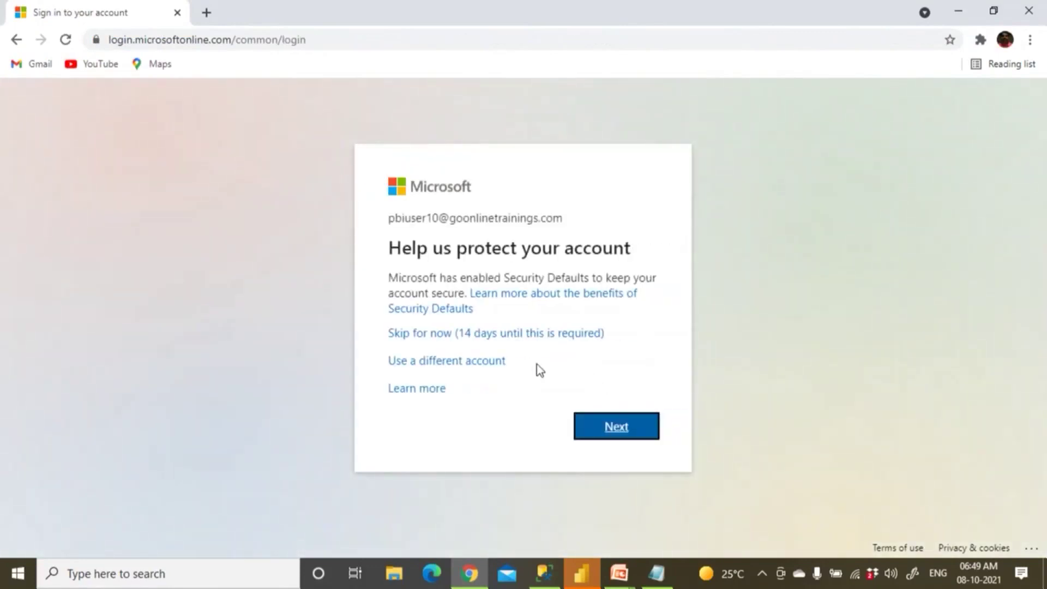
{"action": "left_click", "coordinate": [483, 337]}
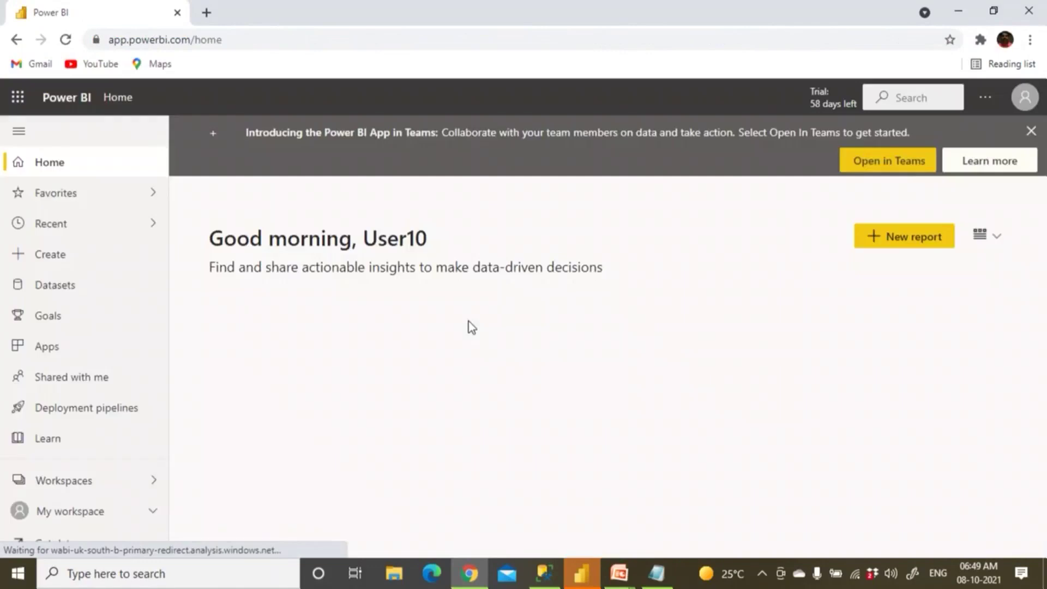
Step: Open the Flipcart workspace and show the More options menu for iBank_HR_Dataset
{"action": "left_click", "coordinate": [70, 481]}
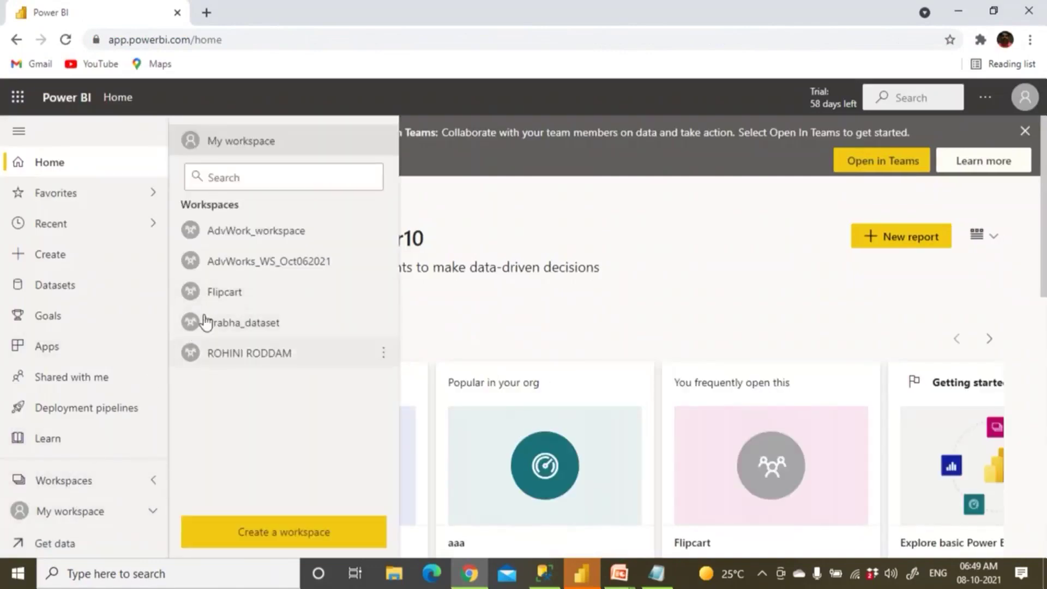
{"action": "left_click", "coordinate": [219, 295]}
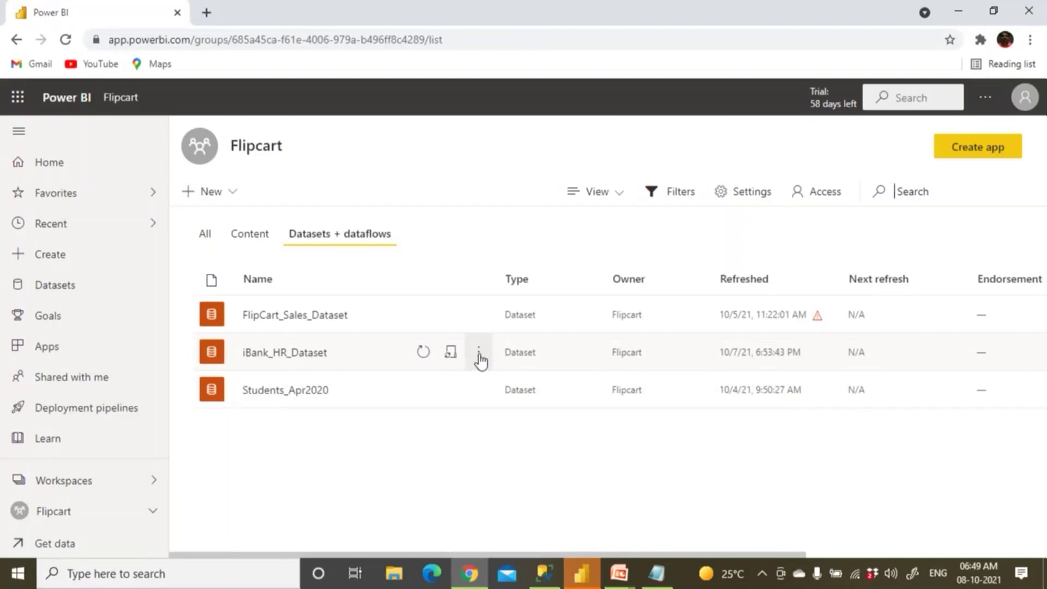
{"action": "left_click", "coordinate": [479, 358]}
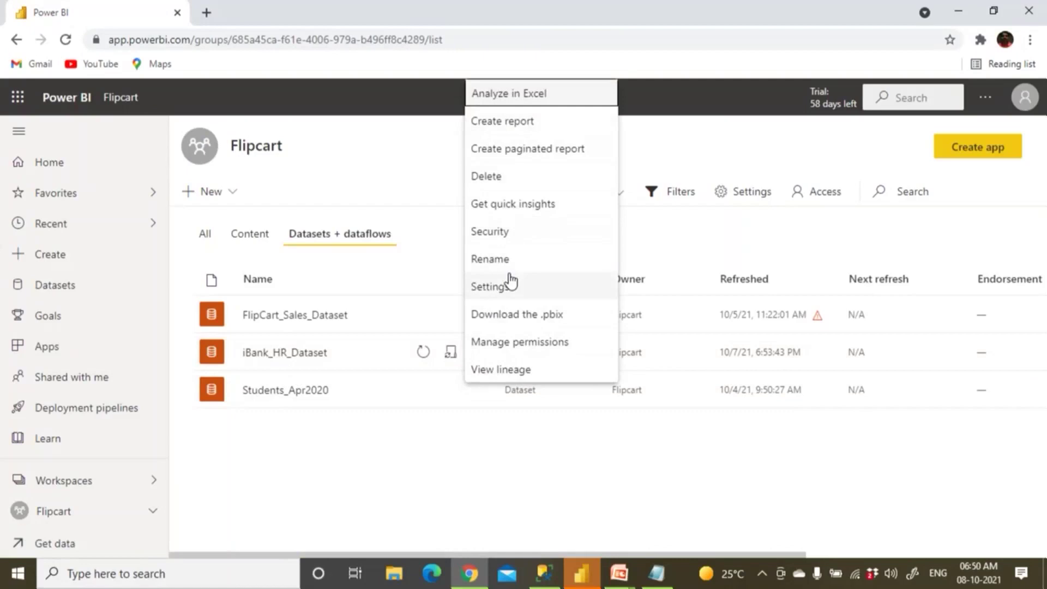
Step: Review the iBank_HR_Dataset settings page, go back to the Flipcart dataset list, then switch to File Explorer
{"action": "left_click", "coordinate": [513, 289]}
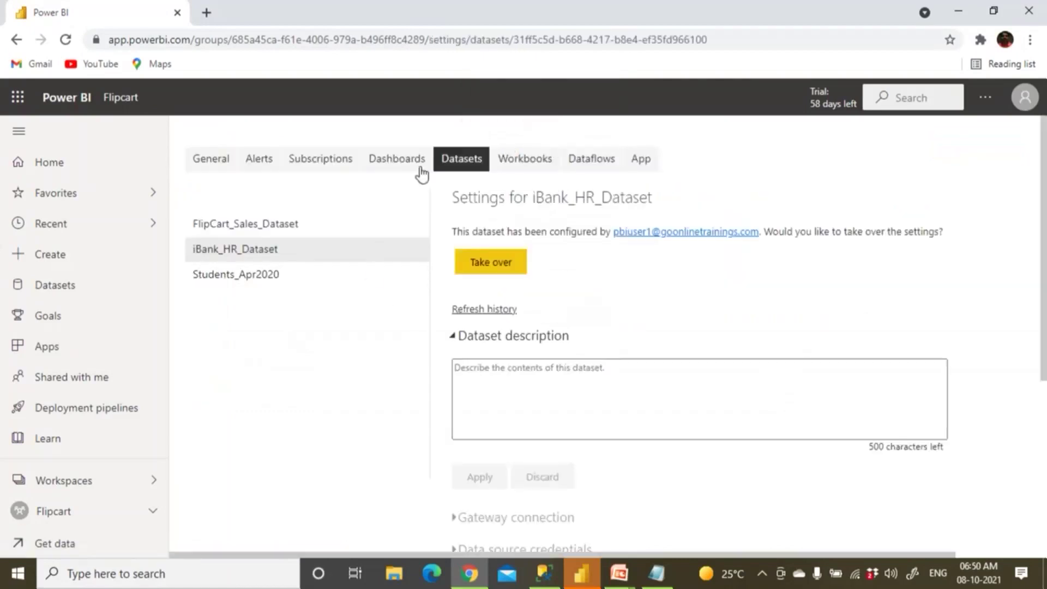
{"action": "scroll", "coordinate": [501, 341], "scroll_direction": "down", "scroll_amount": 1}
{"action": "scroll", "coordinate": [501, 340], "scroll_direction": "down", "scroll_amount": 2}
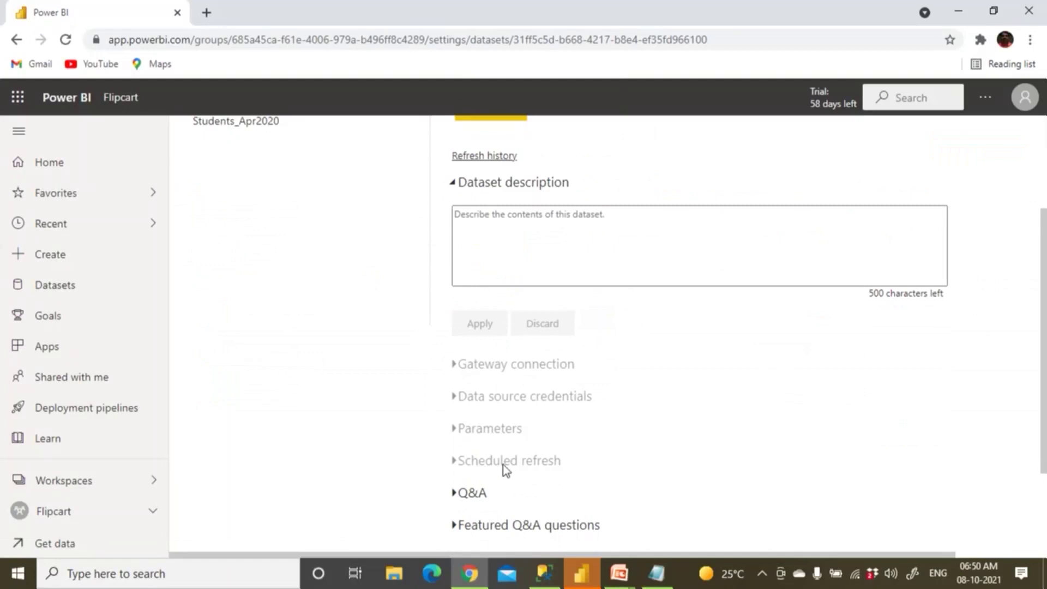
{"action": "scroll", "coordinate": [506, 467], "scroll_direction": "down", "scroll_amount": 2}
{"action": "scroll", "coordinate": [307, 357], "scroll_direction": "up", "scroll_amount": 5}
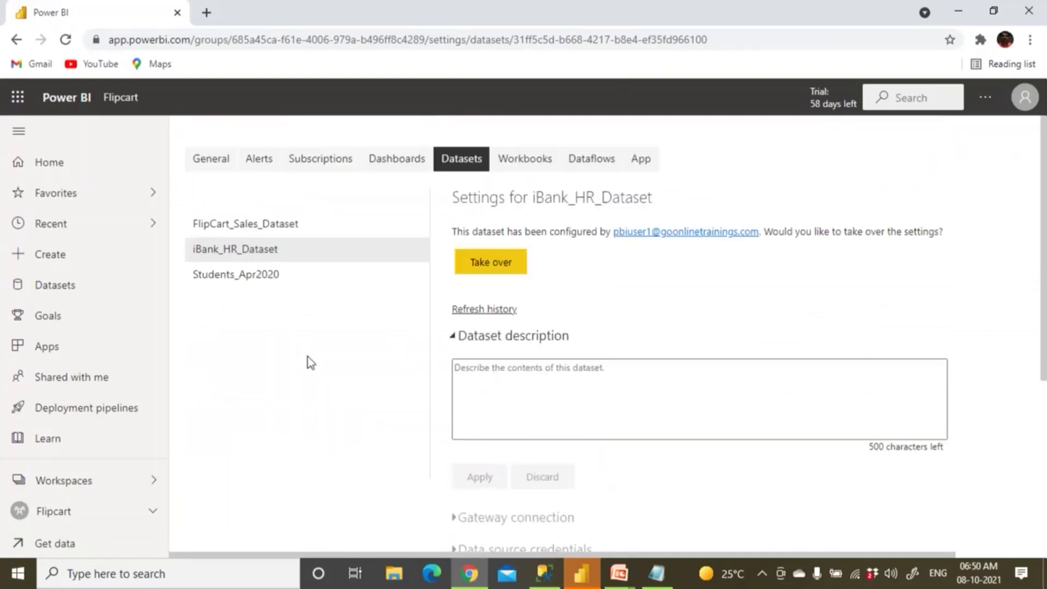
{"action": "left_click", "coordinate": [16, 39]}
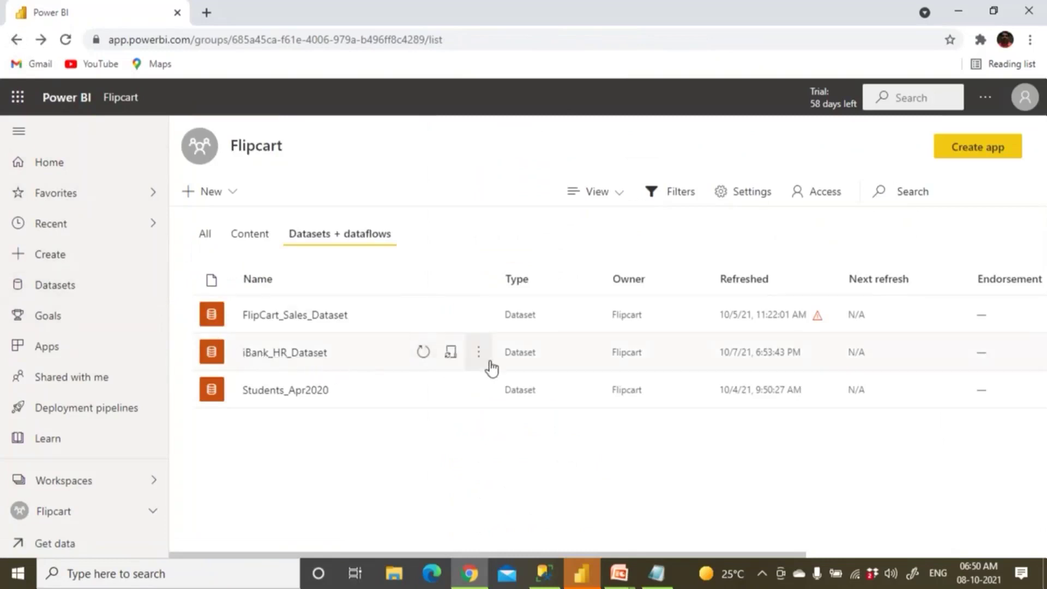
{"action": "left_click", "coordinate": [400, 583]}
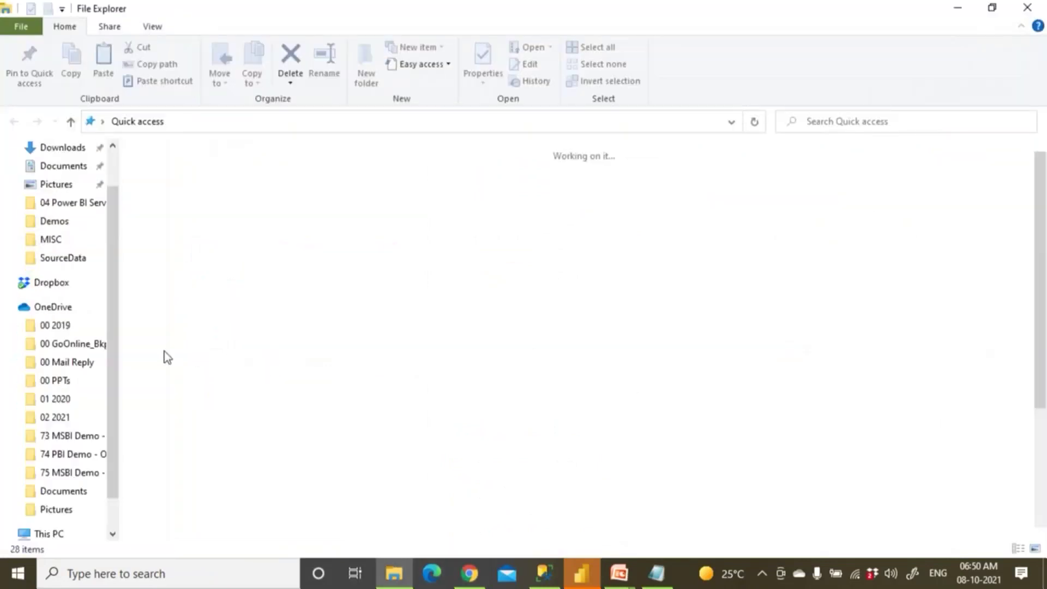
Step: Browse to DATA (D:) > Demos > 05 PBI Deployment_AllBatches, sorted by date modified, newest first
{"action": "scroll", "coordinate": [73, 381], "scroll_direction": "down", "scroll_amount": 4}
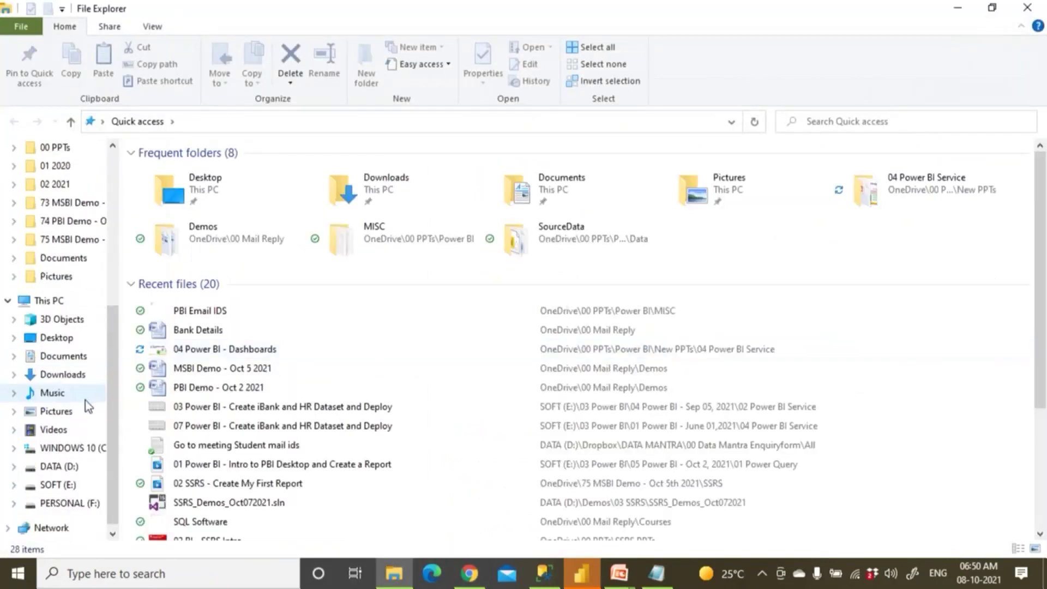
{"action": "left_click", "coordinate": [71, 450]}
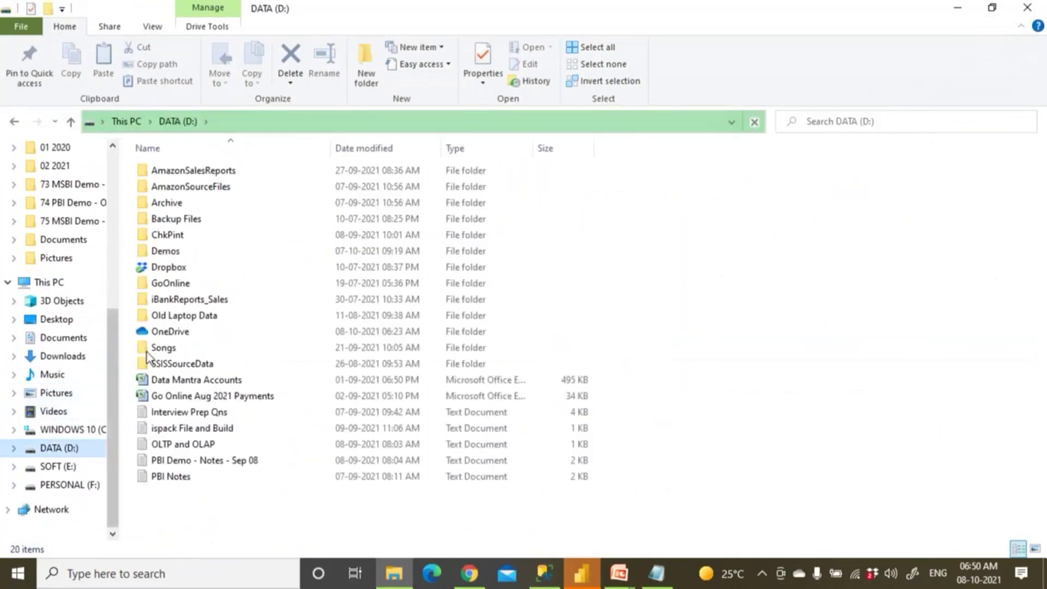
{"action": "double_click", "coordinate": [194, 250]}
{"action": "double_click", "coordinate": [198, 268]}
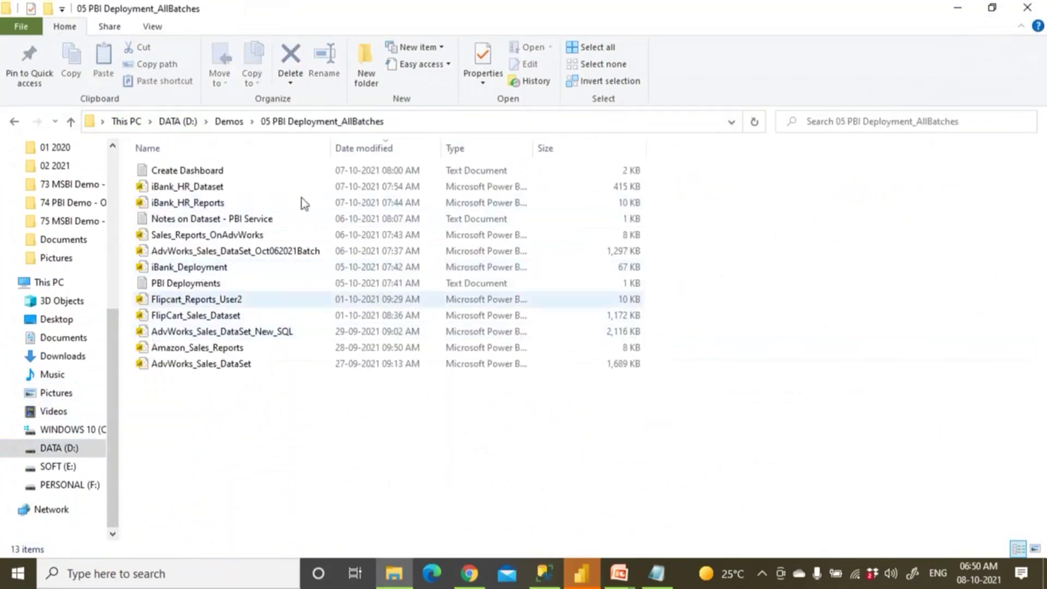
{"action": "left_click", "coordinate": [397, 149]}
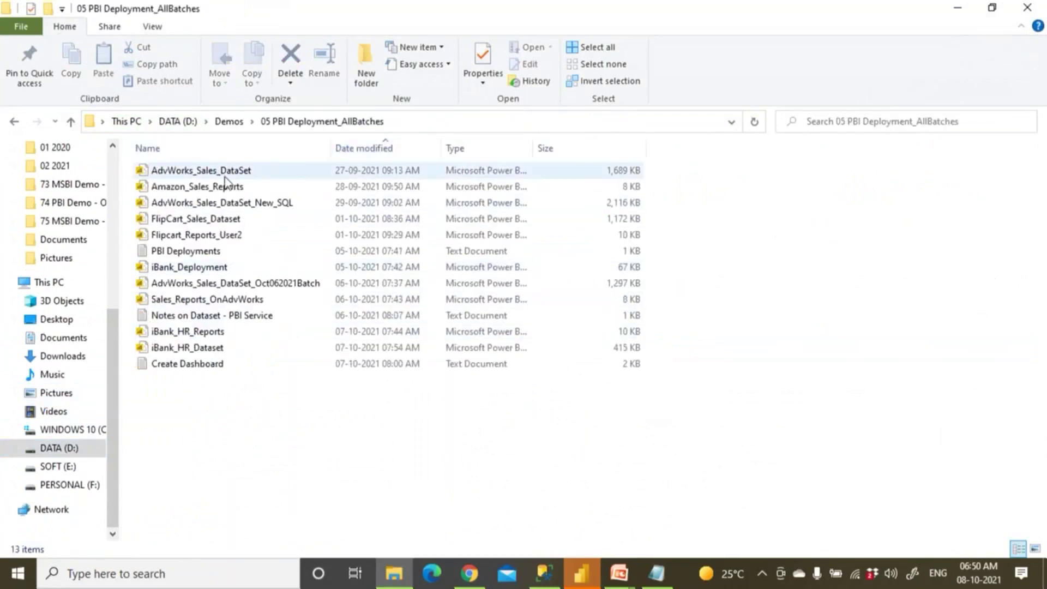
{"action": "left_click", "coordinate": [362, 145]}
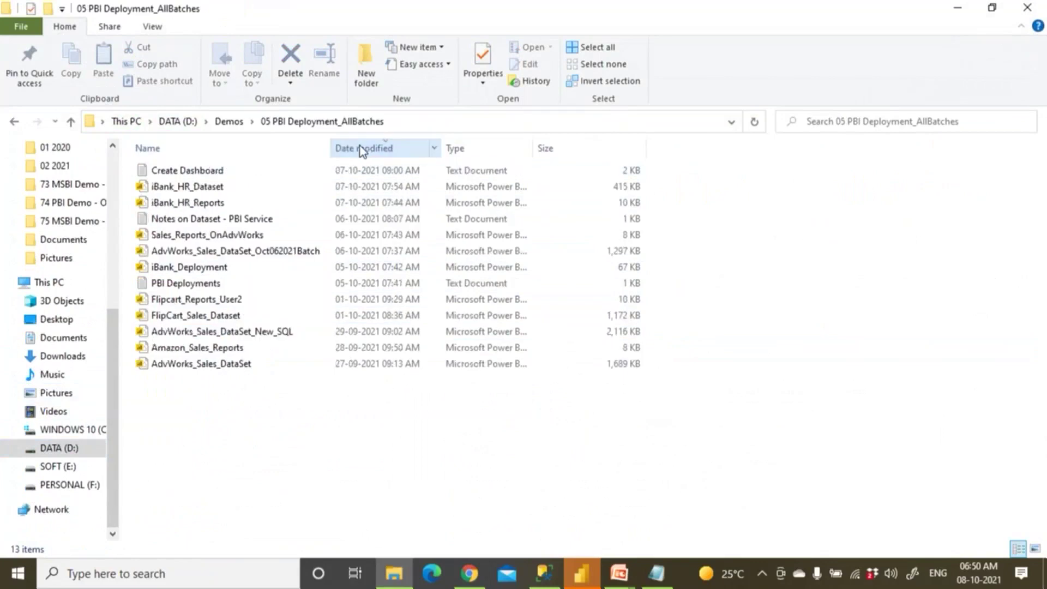
Step: Delete the iBank_HR_Dataset file, then return to the Power BI workspace page
{"action": "left_click", "coordinate": [237, 188]}
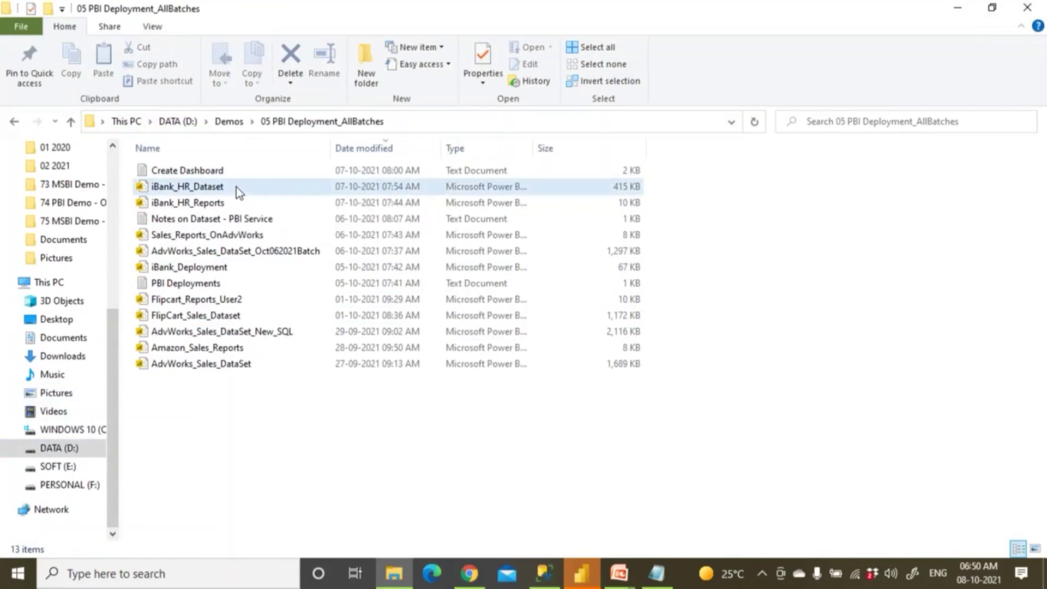
{"action": "key", "text": "Delete"}
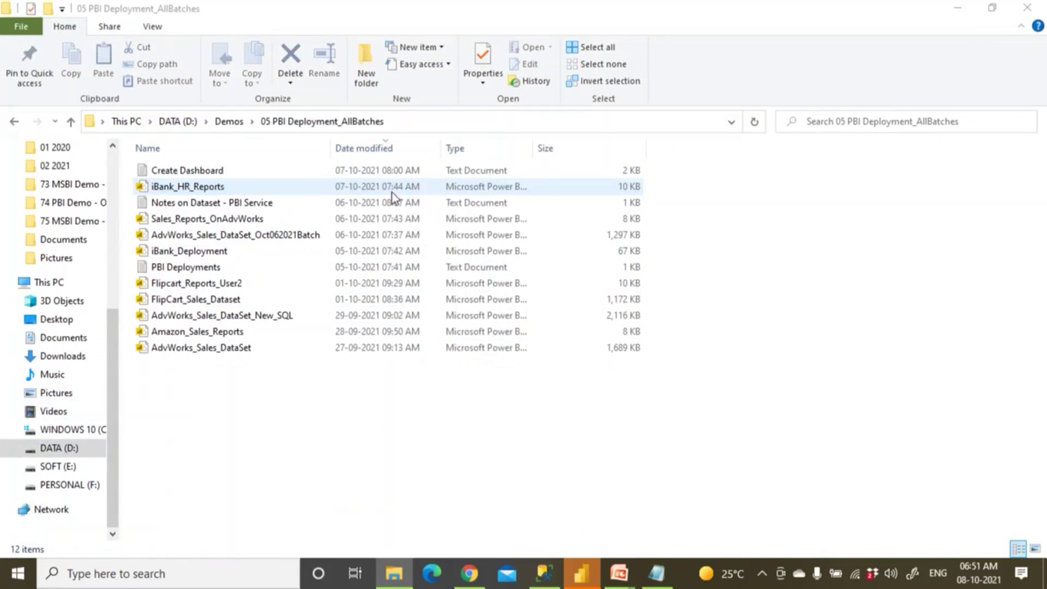
{"action": "left_click", "coordinate": [470, 574]}
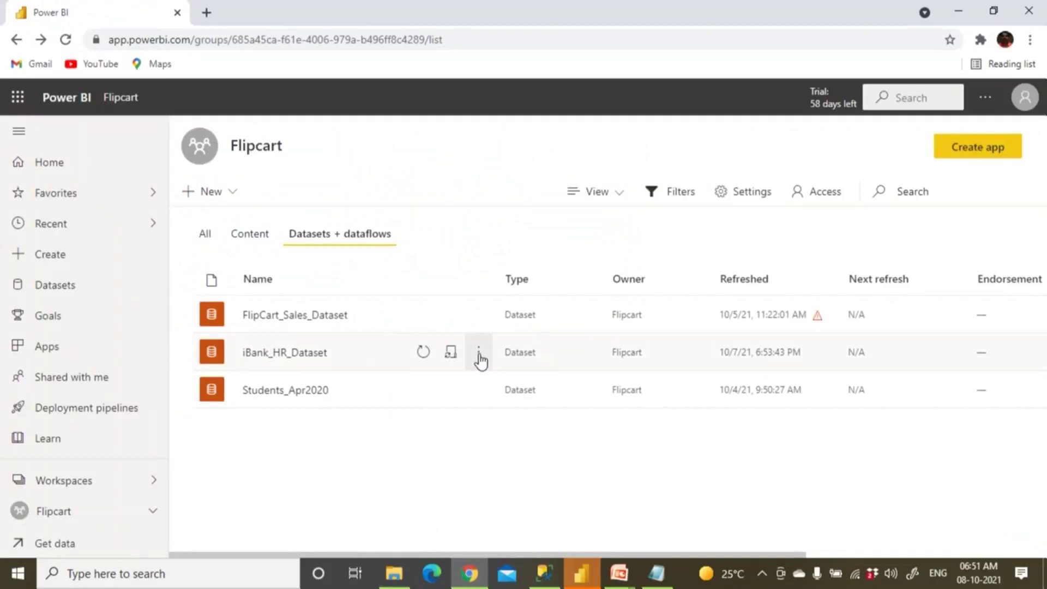
Step: Download iBank_HR_Dataset as a .pbix file and show the download in its folder
{"action": "left_click", "coordinate": [479, 355]}
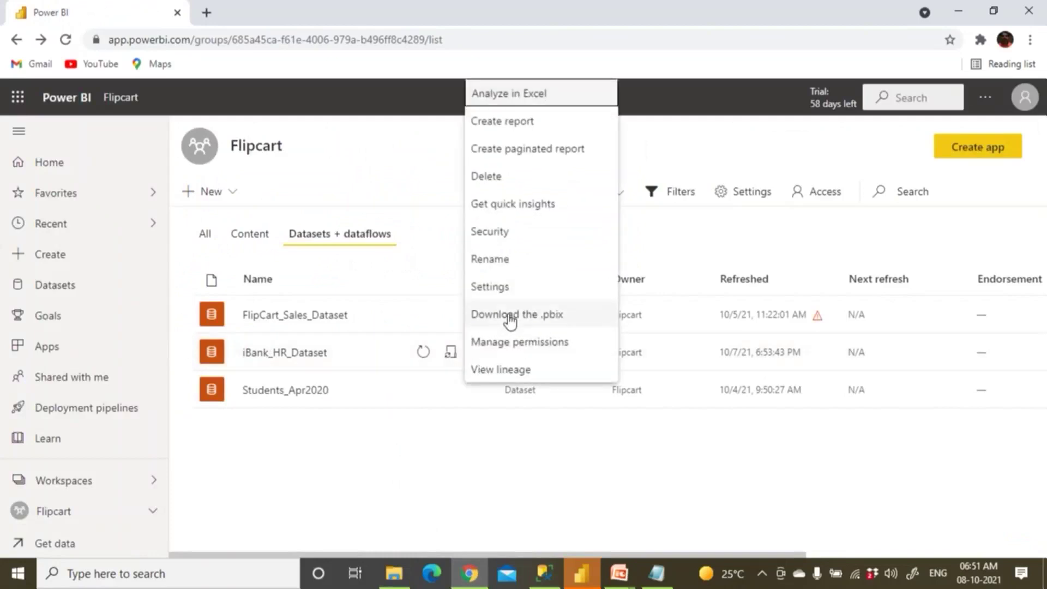
{"action": "left_click", "coordinate": [570, 321]}
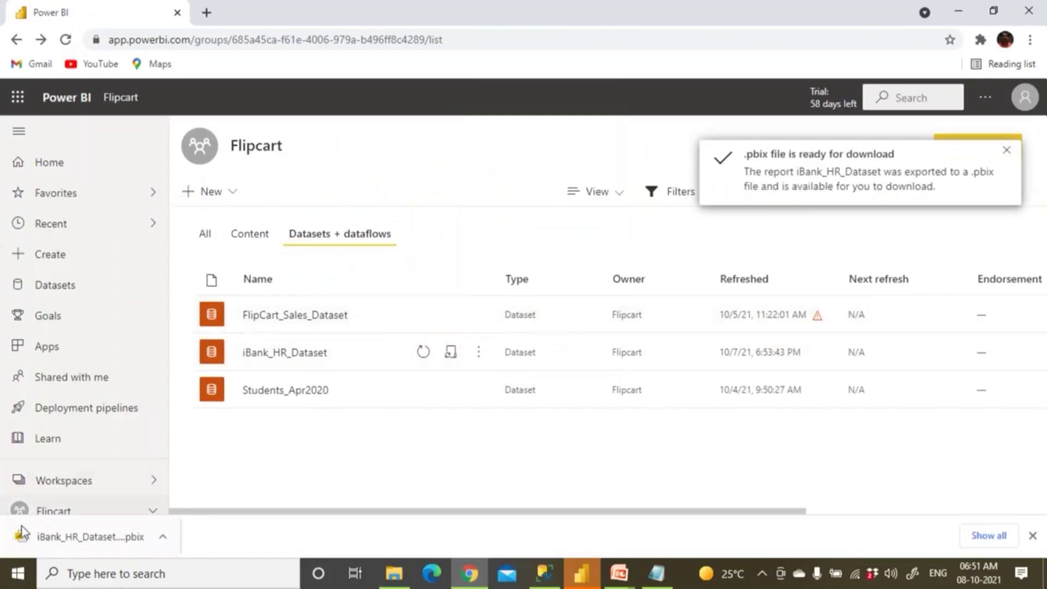
{"action": "left_click", "coordinate": [163, 537]}
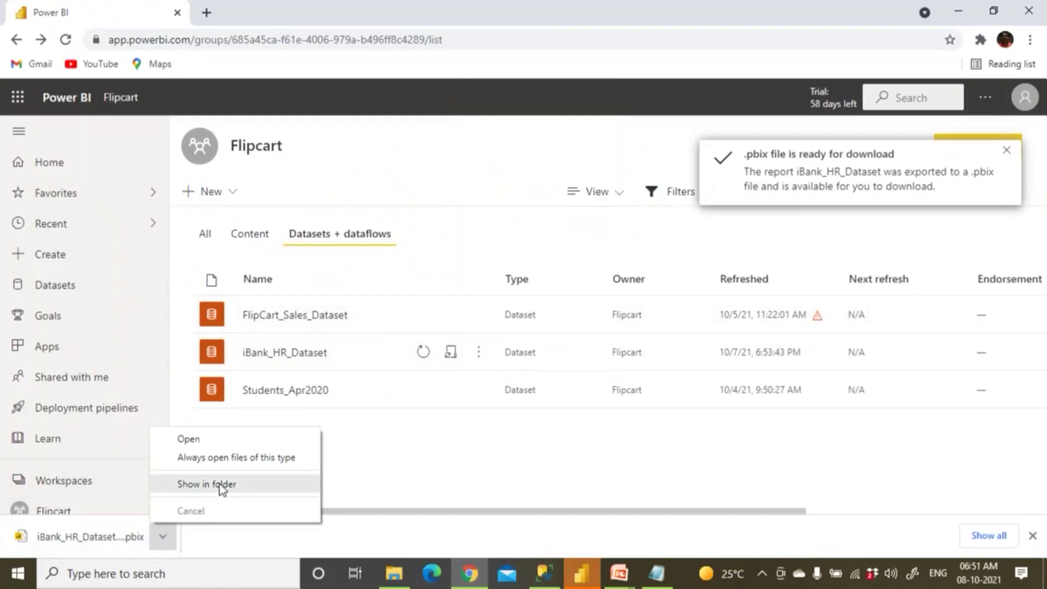
{"action": "left_click", "coordinate": [222, 485]}
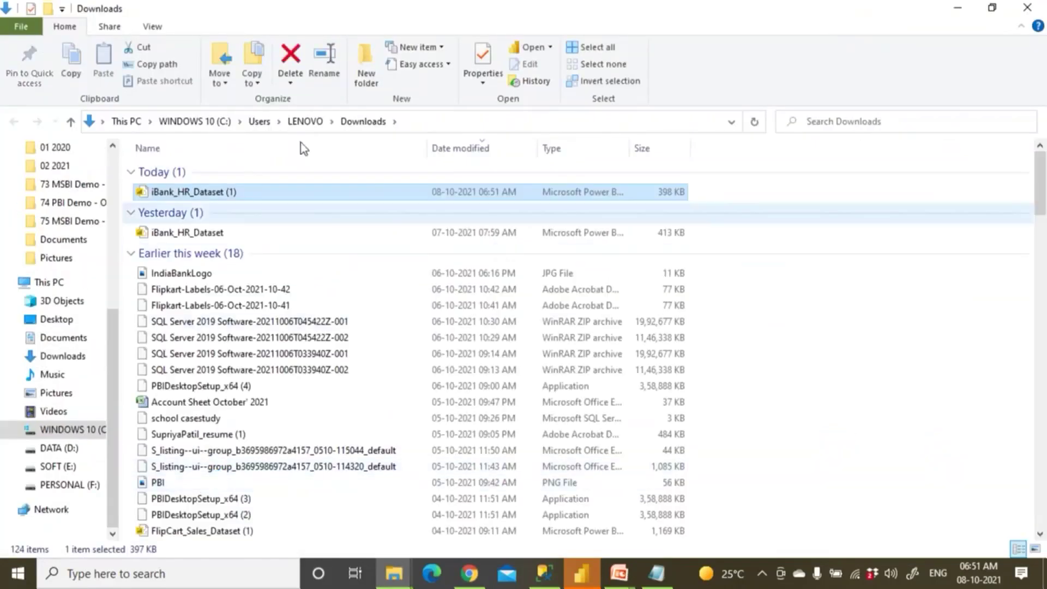
Step: Move the downloaded .pbix file into the 05 PBI Deployment_AllBatches folder
{"action": "right_click", "coordinate": [254, 198]}
{"action": "left_click", "coordinate": [48, 448]}
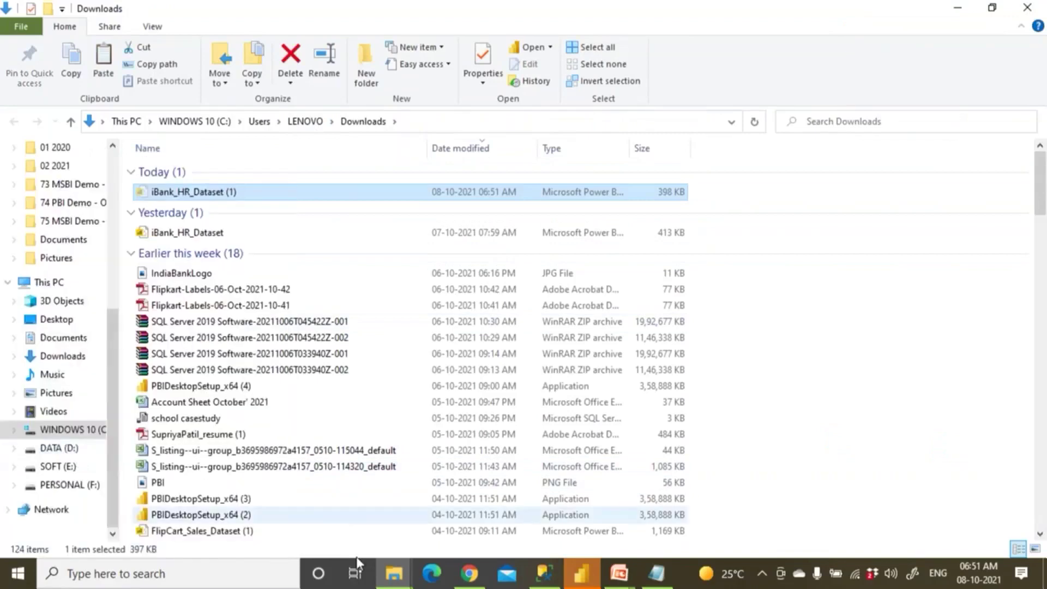
{"action": "mouse_move", "coordinate": [393, 573]}
{"action": "left_click", "coordinate": [345, 531]}
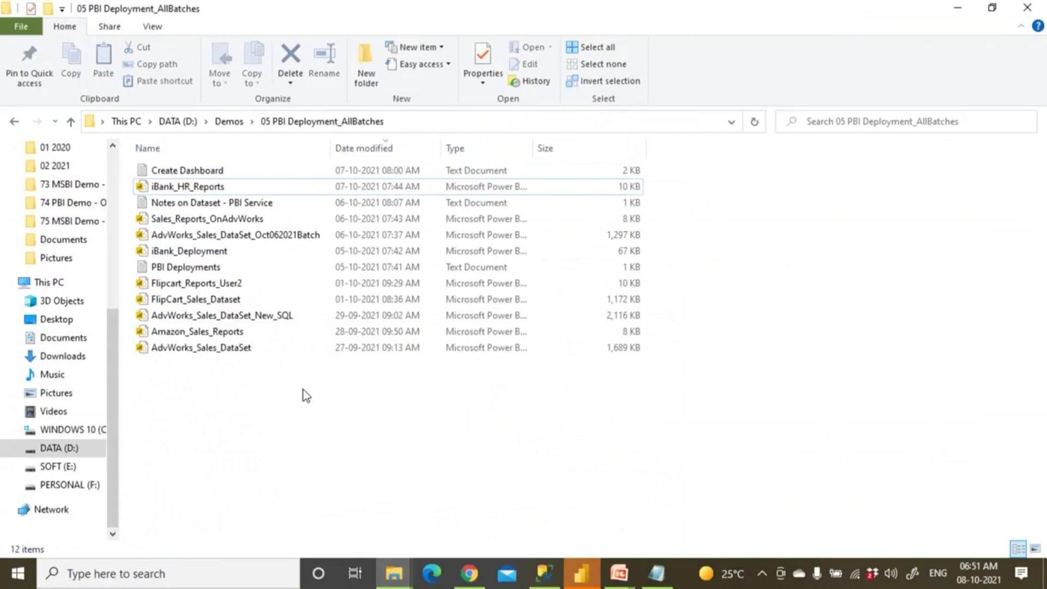
{"action": "key", "text": "ctrl+v"}
Step: Rename the file to iBank_HR_Dataset, removing ' (1)', and open it in Power BI Desktop
{"action": "left_click", "coordinate": [242, 172]}
{"action": "left_click", "coordinate": [244, 171]}
{"action": "key", "text": "BackSpace"}
{"action": "key", "text": "BackSpace"}
{"action": "key", "text": "Return"}
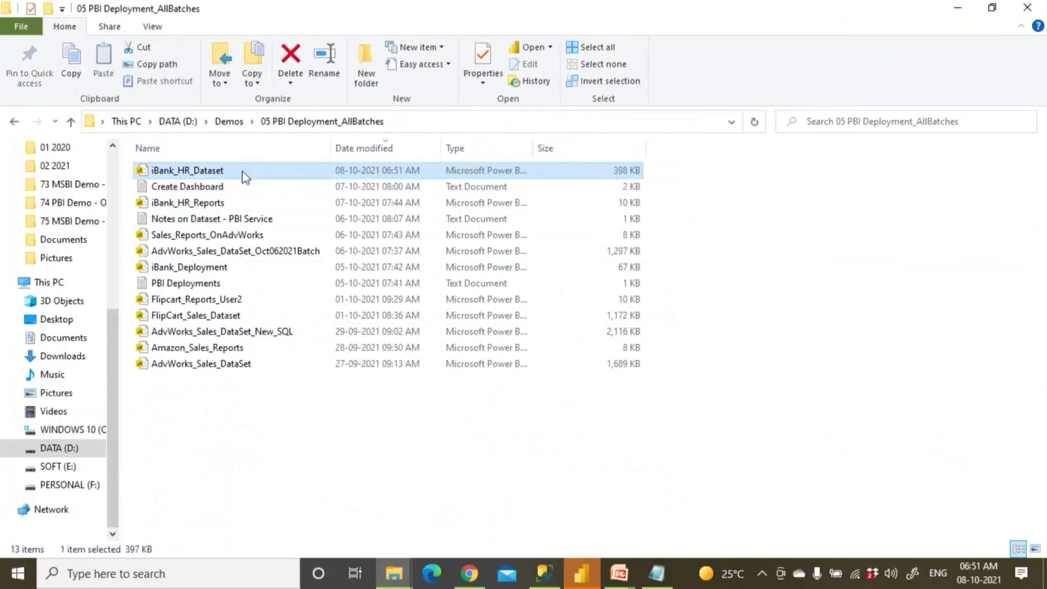
{"action": "double_click", "coordinate": [222, 174]}
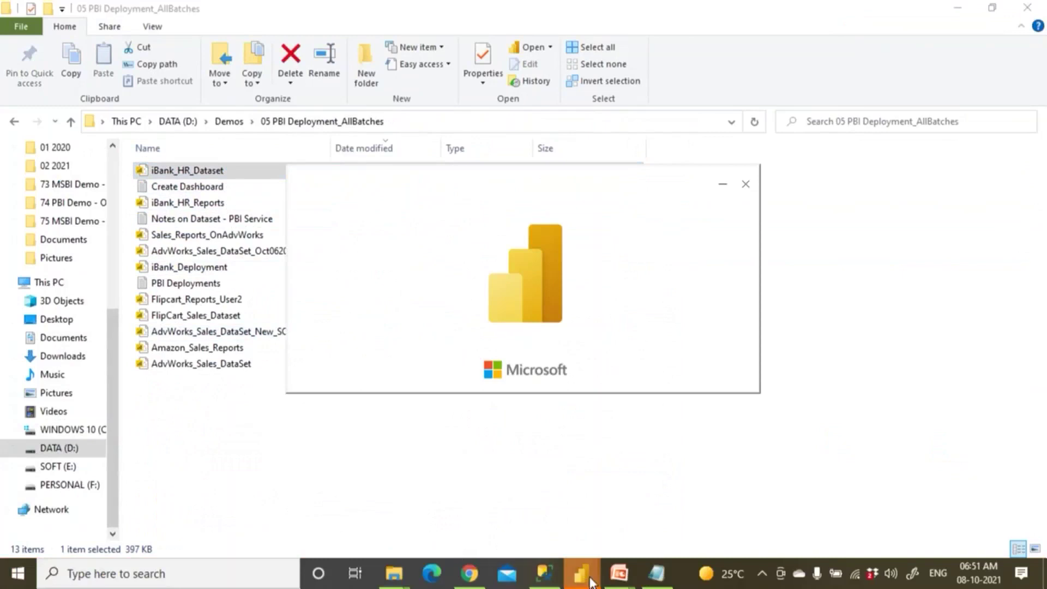
Step: Bring the Untitled Power BI Desktop window forward, then switch to the window still loading the dataset
{"action": "mouse_move", "coordinate": [590, 577]}
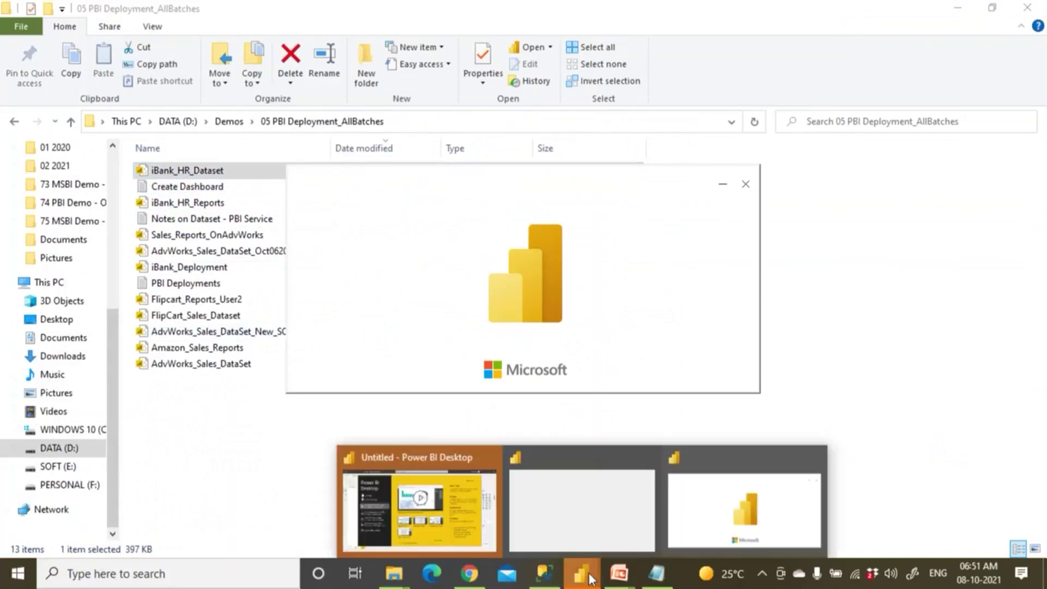
{"action": "left_click", "coordinate": [487, 515]}
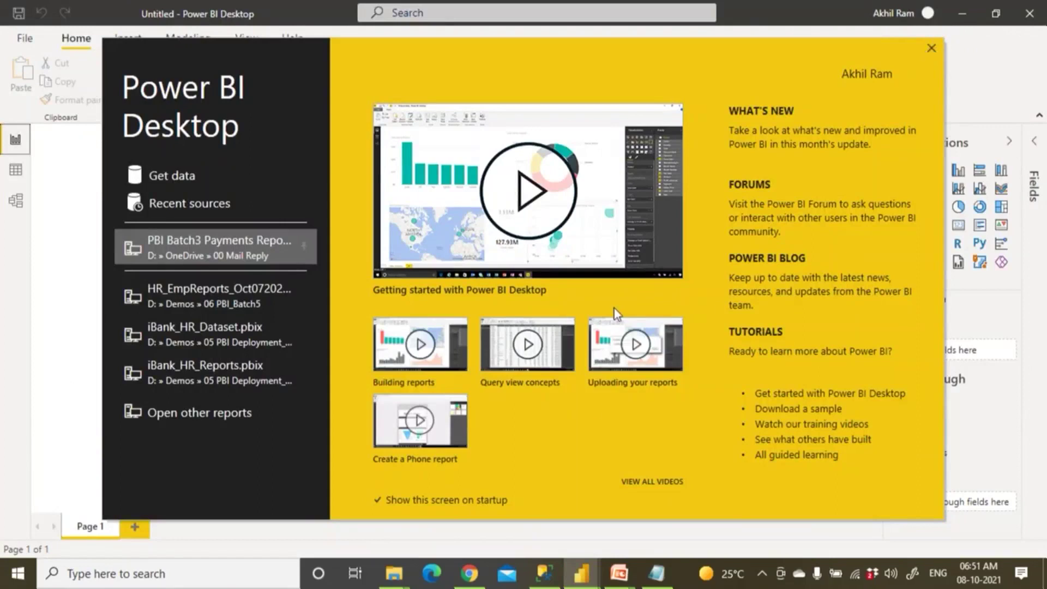
{"action": "mouse_move", "coordinate": [581, 572]}
{"action": "left_click", "coordinate": [624, 537]}
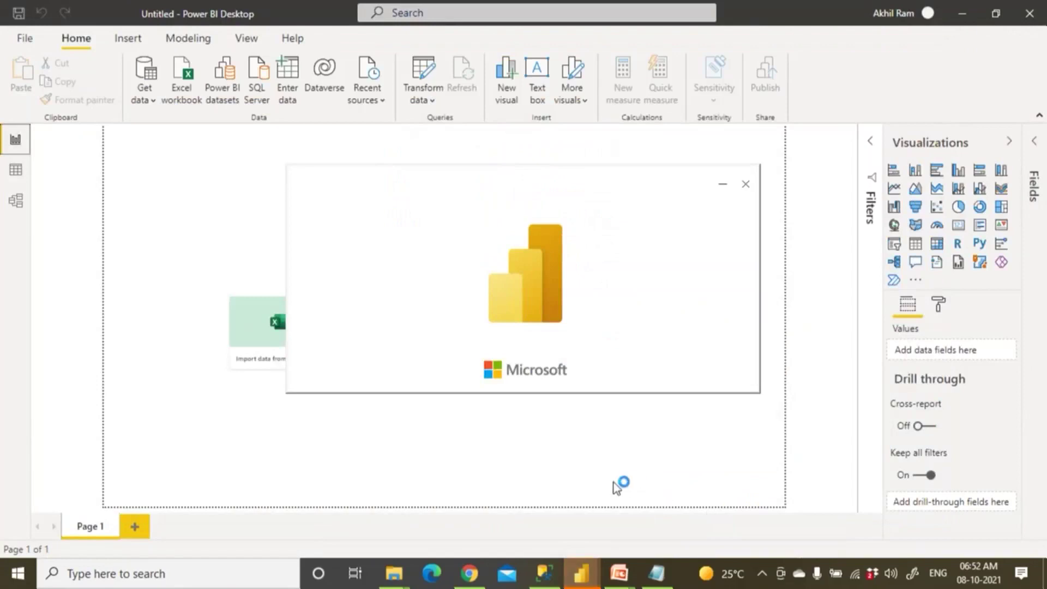
{"action": "left_click", "coordinate": [537, 585]}
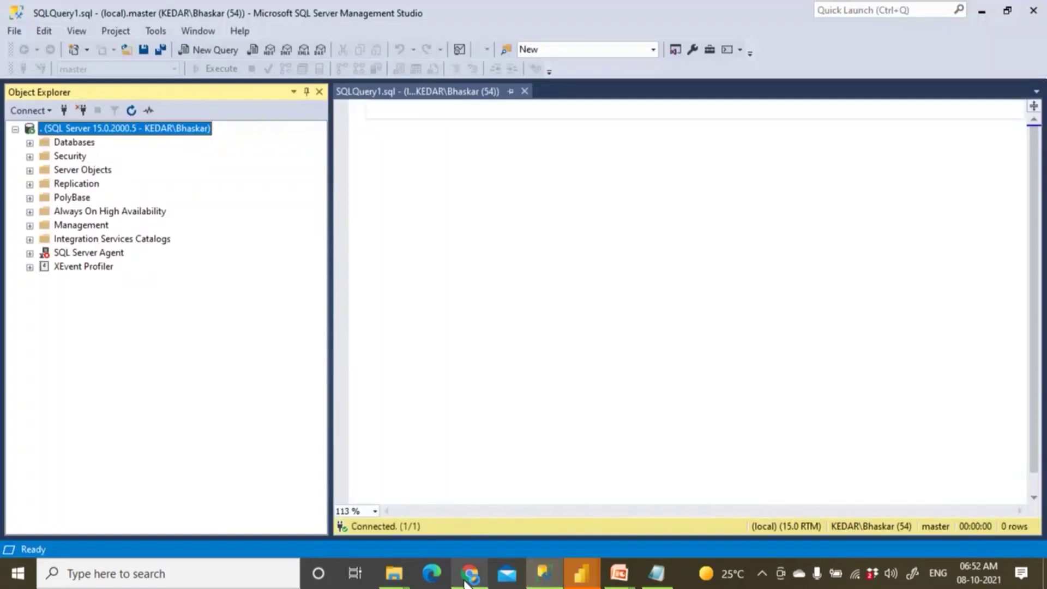
Step: Check FlipCart_Sales_Dataset options in the browser, alternating with Power BI Desktop while iBank_HR_Dataset loads
{"action": "left_click", "coordinate": [469, 572]}
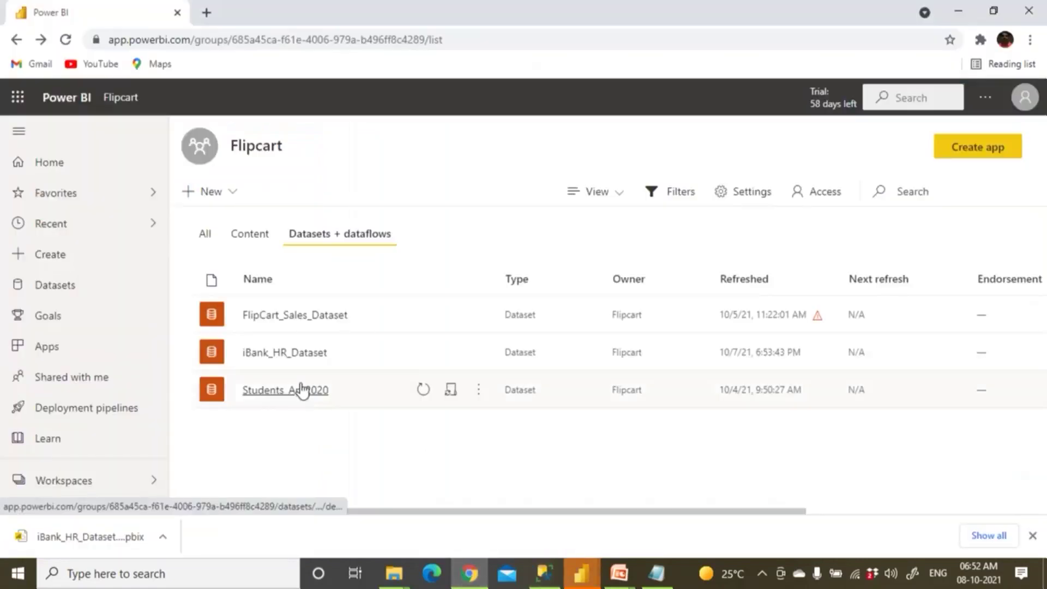
{"action": "left_click", "coordinate": [477, 318]}
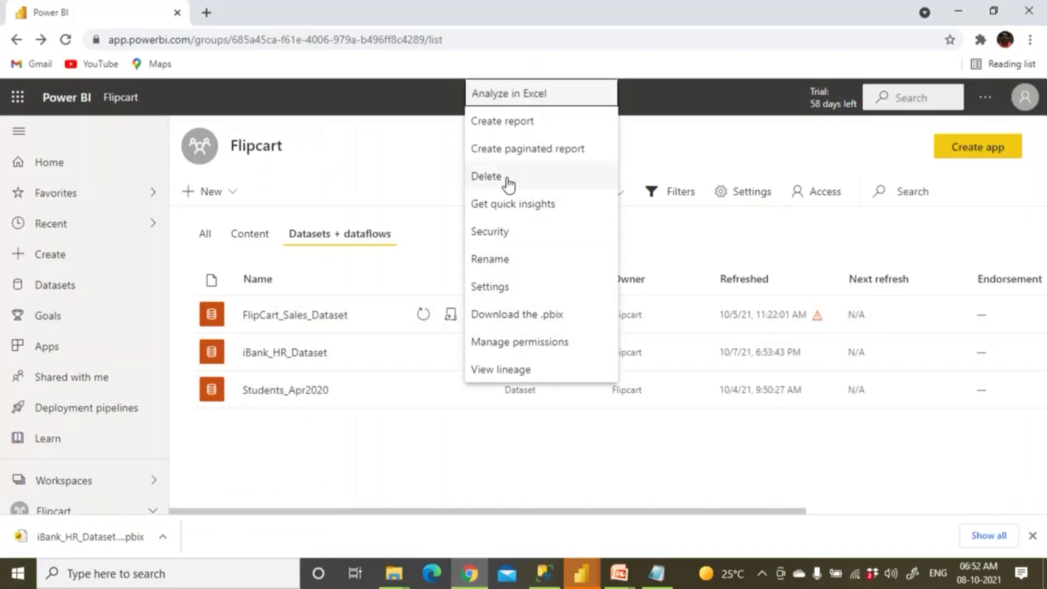
{"action": "left_click", "coordinate": [580, 575]}
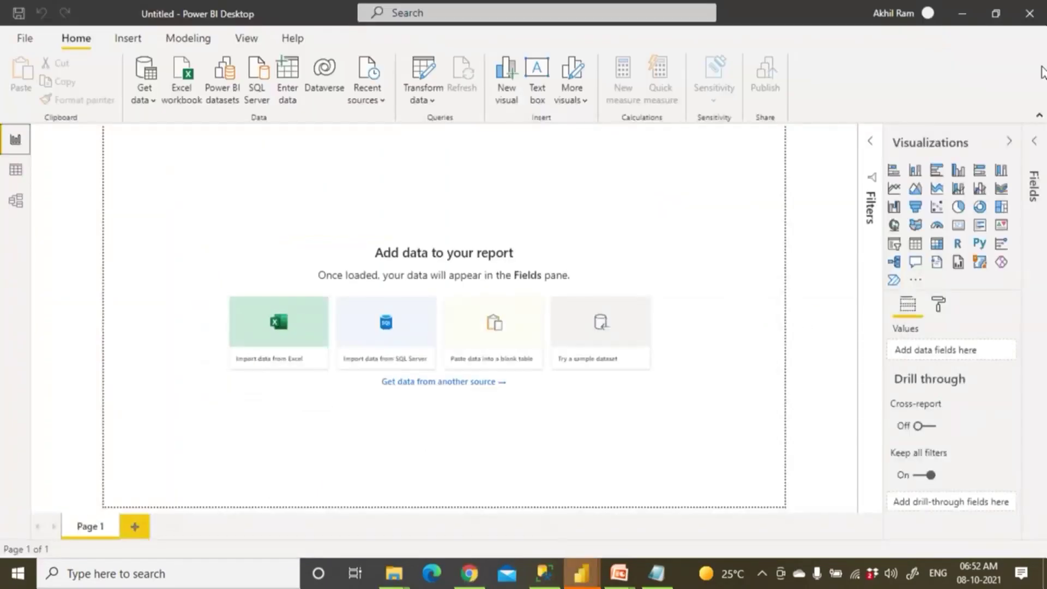
{"action": "left_click", "coordinate": [585, 571]}
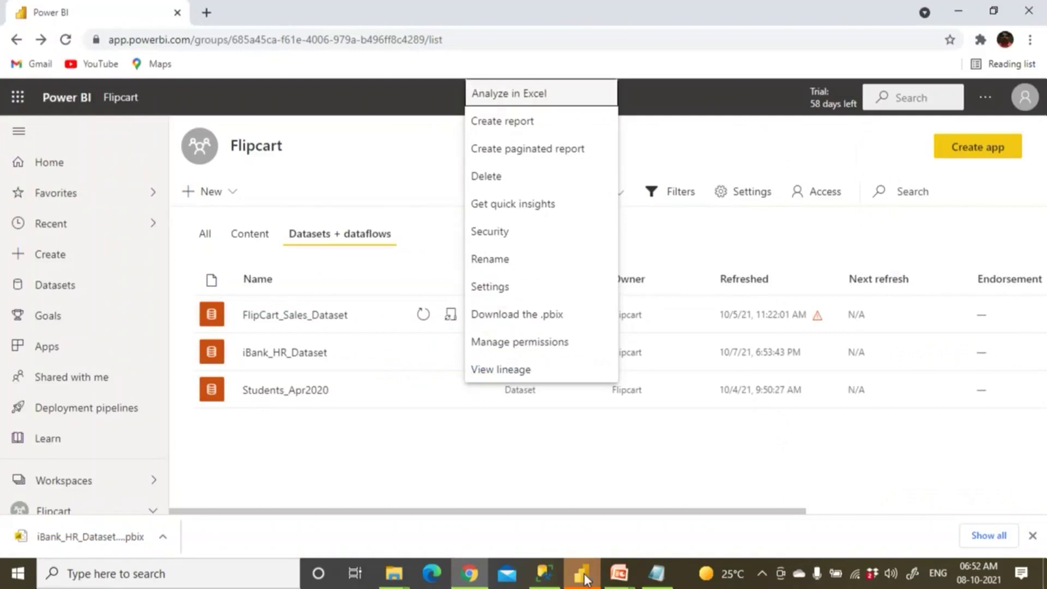
{"action": "left_click", "coordinate": [584, 574]}
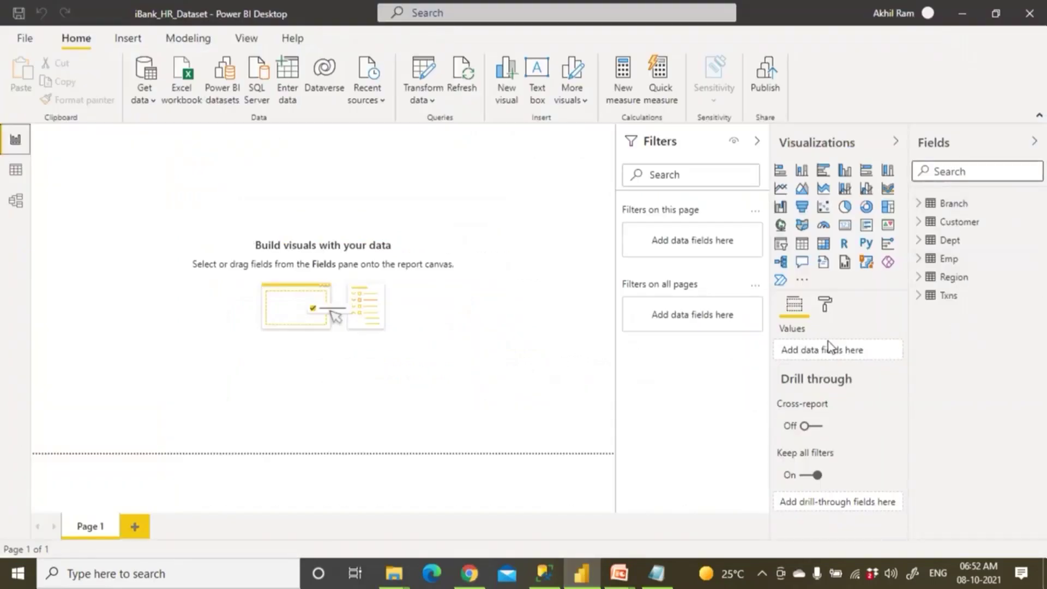
Step: Open Power Query Editor, go to the Dept query's missing Employee.xlsx error, and open its source settings
{"action": "left_click", "coordinate": [431, 103]}
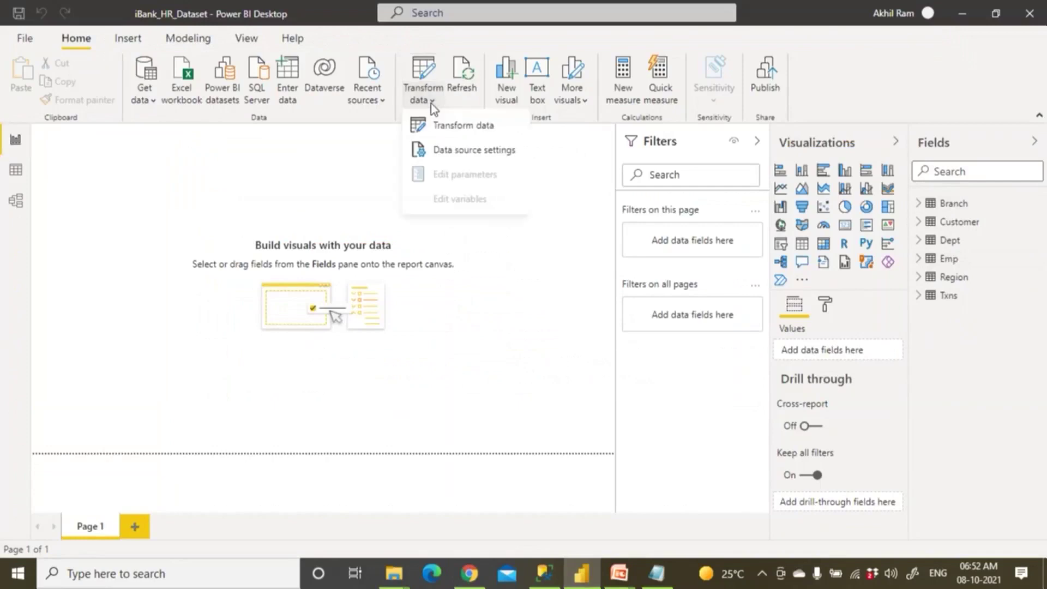
{"action": "left_click", "coordinate": [445, 129]}
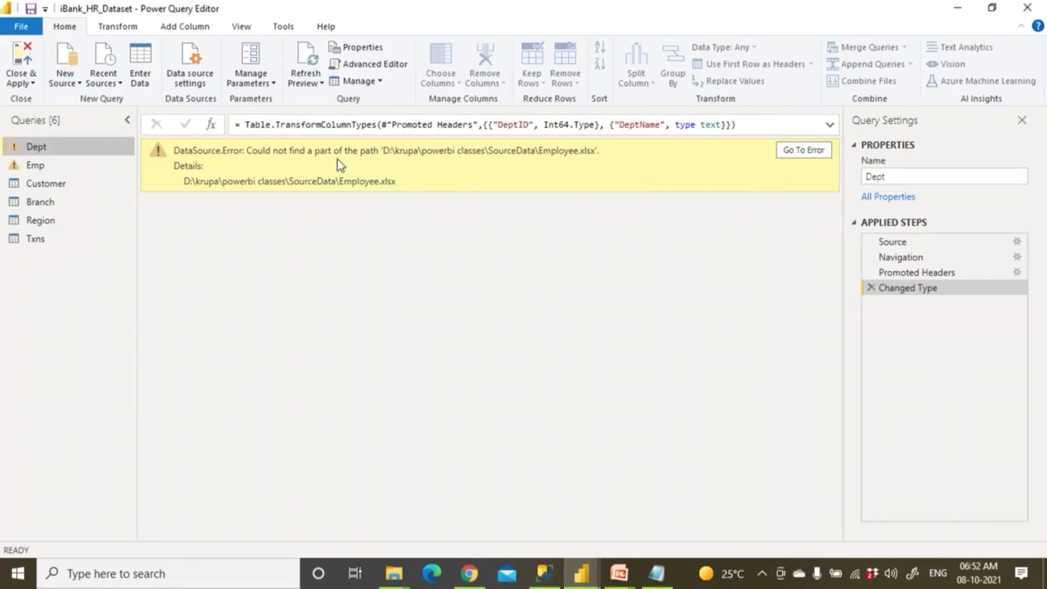
{"action": "left_click_drag", "start_coordinate": [380, 150], "coordinate": [597, 150]}
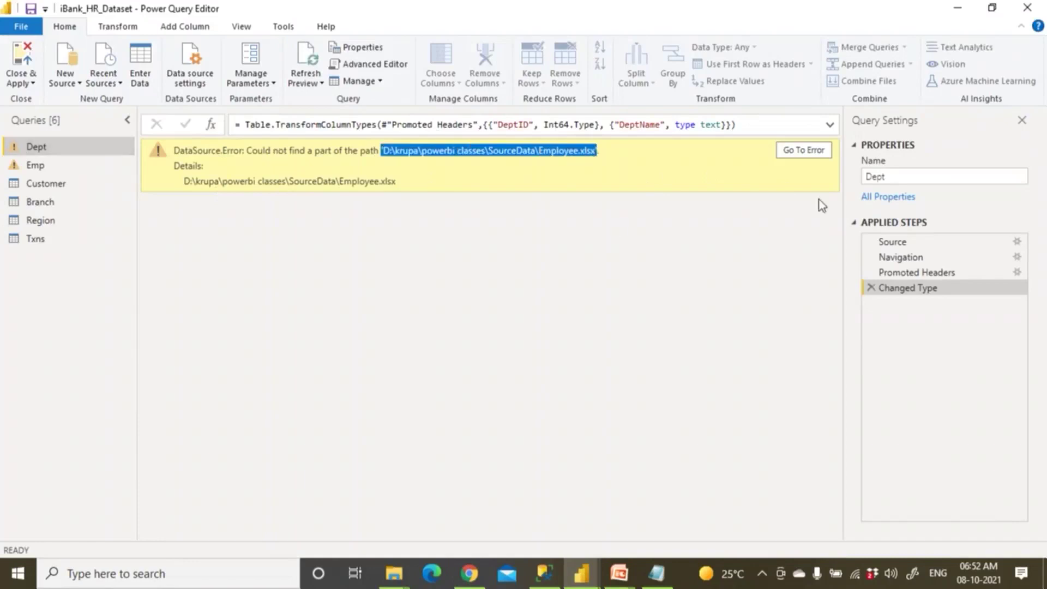
{"action": "left_click", "coordinate": [803, 151]}
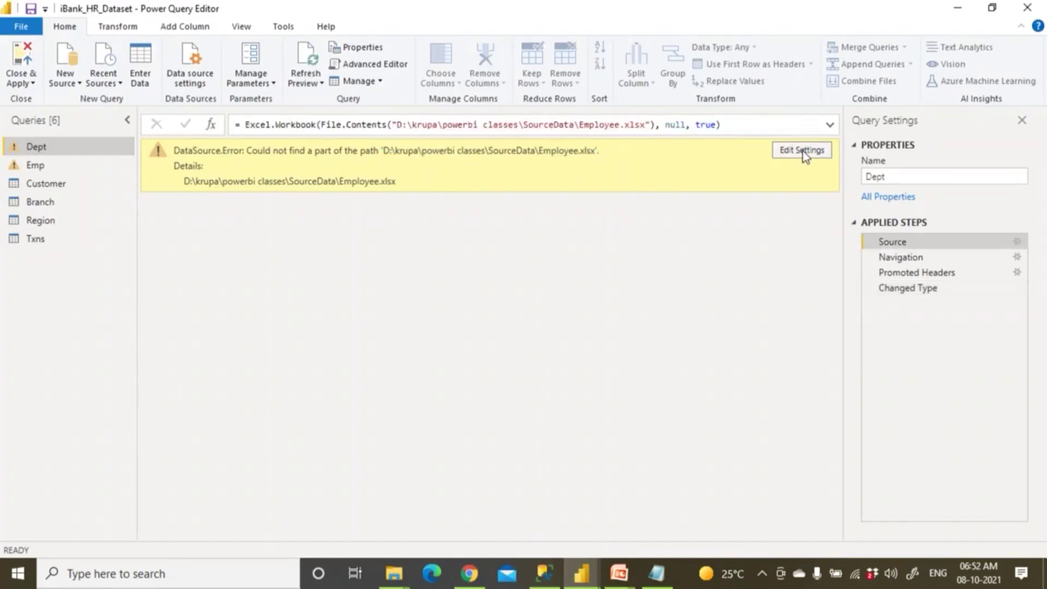
{"action": "left_click", "coordinate": [797, 153]}
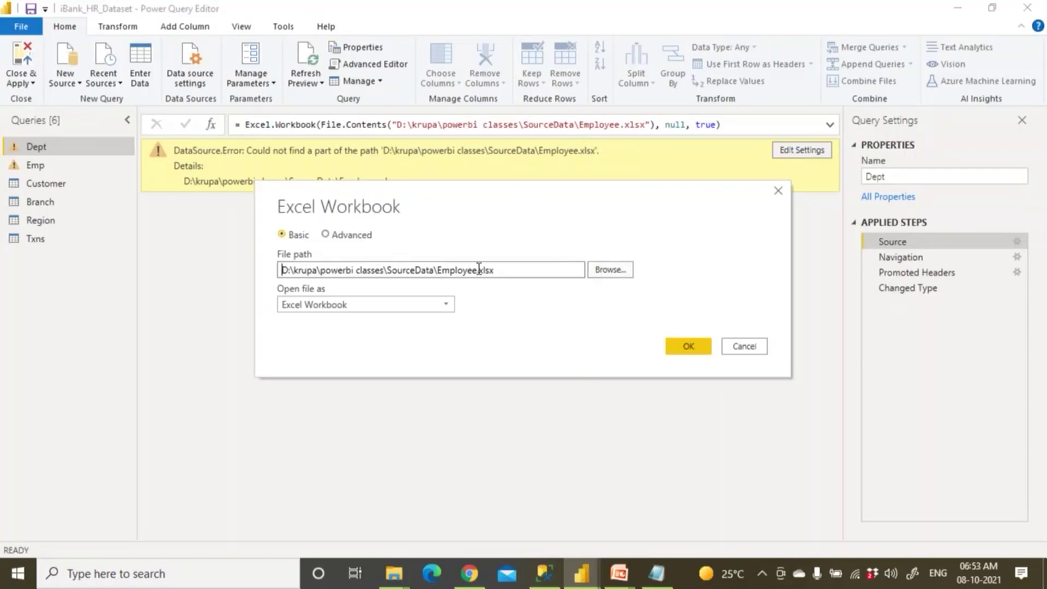
Step: Point the Dept query's source to SourceData\Employee.xlsx and refresh its preview
{"action": "left_click", "coordinate": [618, 273]}
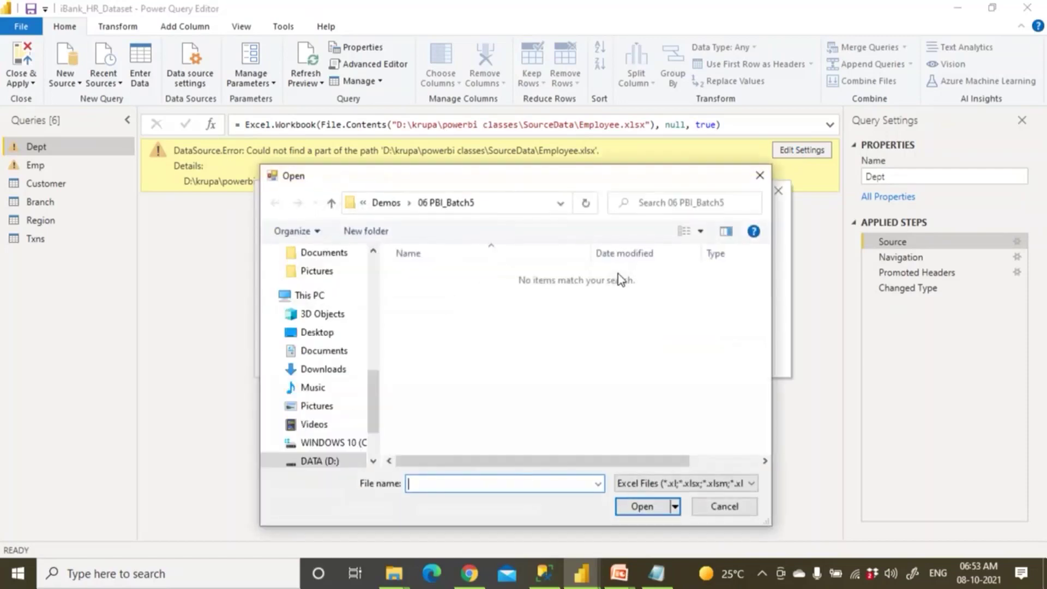
{"action": "scroll", "coordinate": [336, 347], "scroll_direction": "up", "scroll_amount": 7}
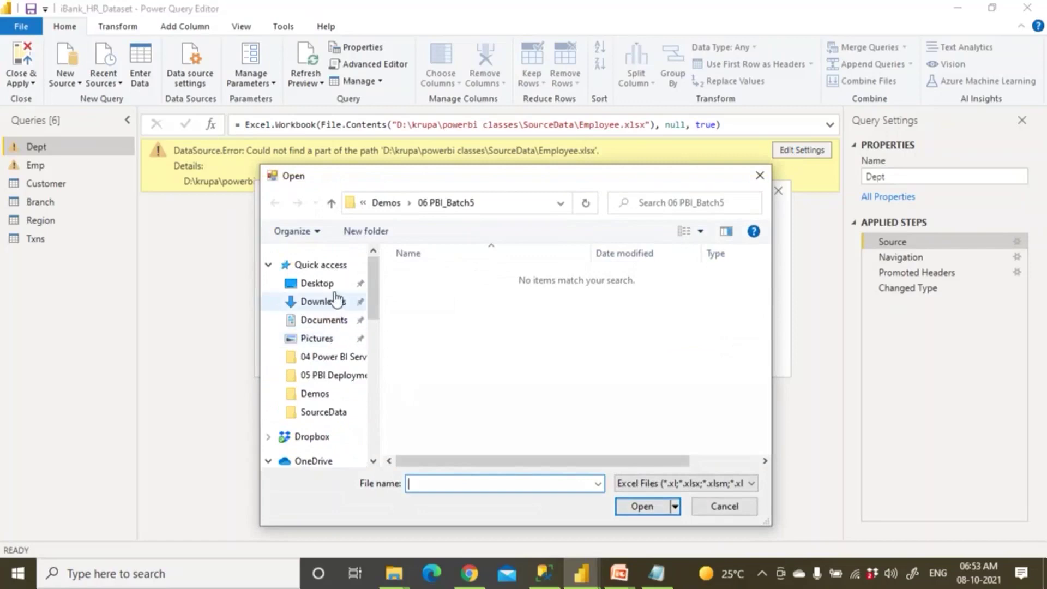
{"action": "left_click", "coordinate": [355, 415]}
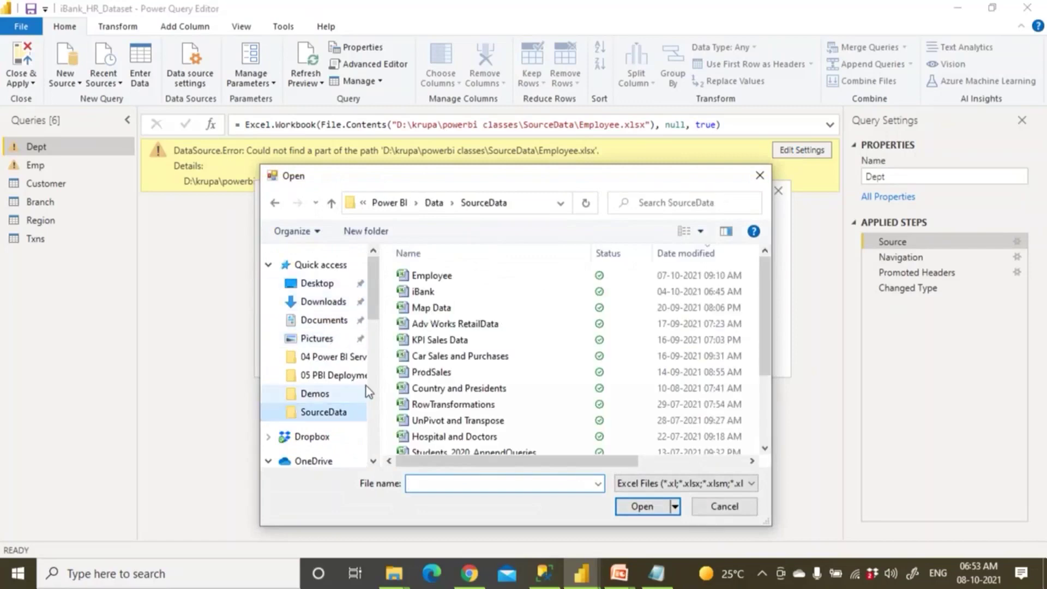
{"action": "left_click", "coordinate": [456, 278]}
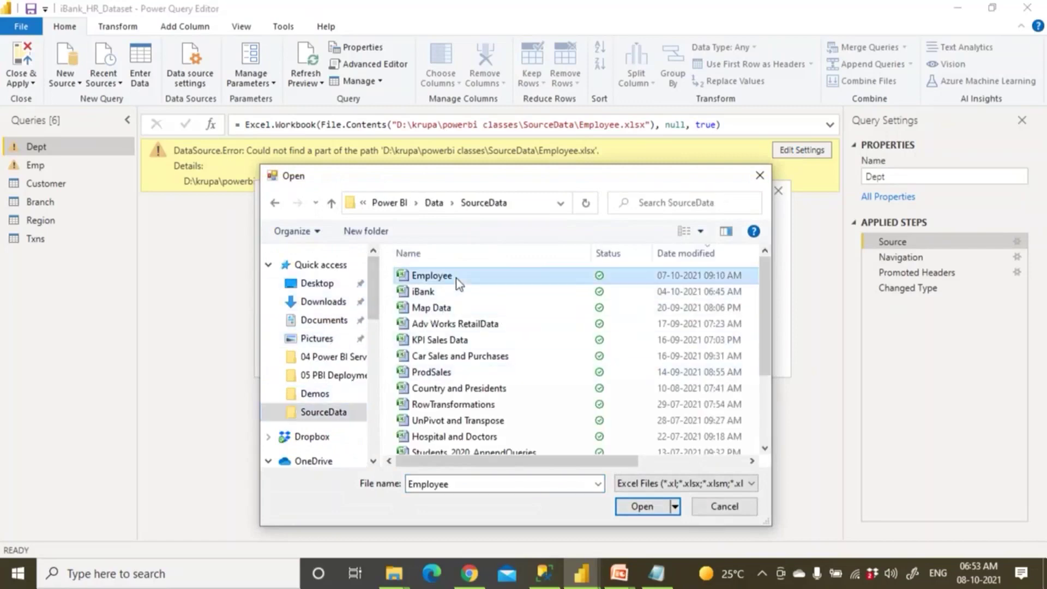
{"action": "left_click", "coordinate": [649, 503]}
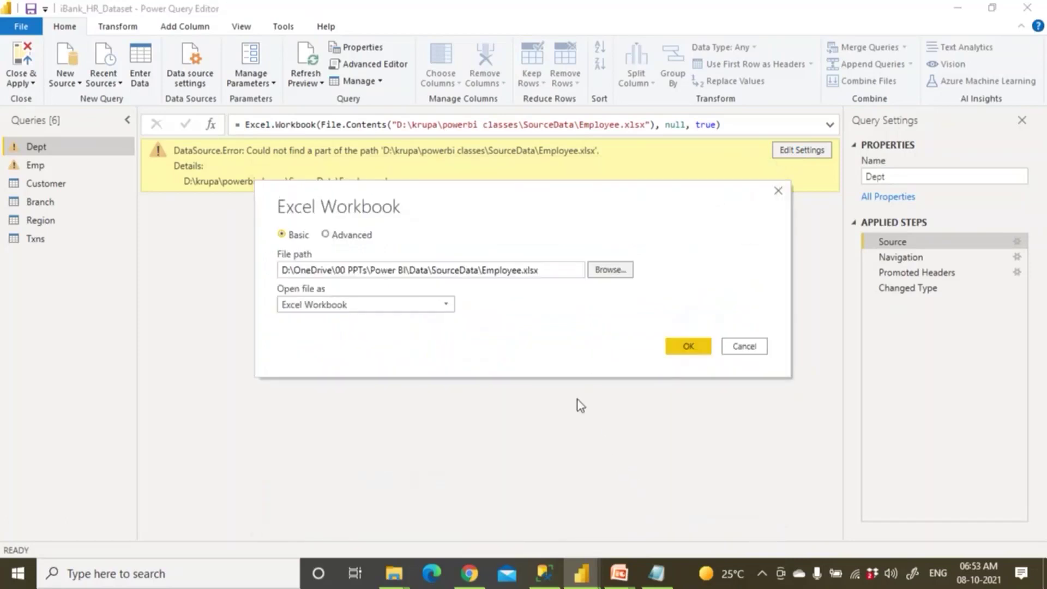
{"action": "left_click", "coordinate": [685, 350]}
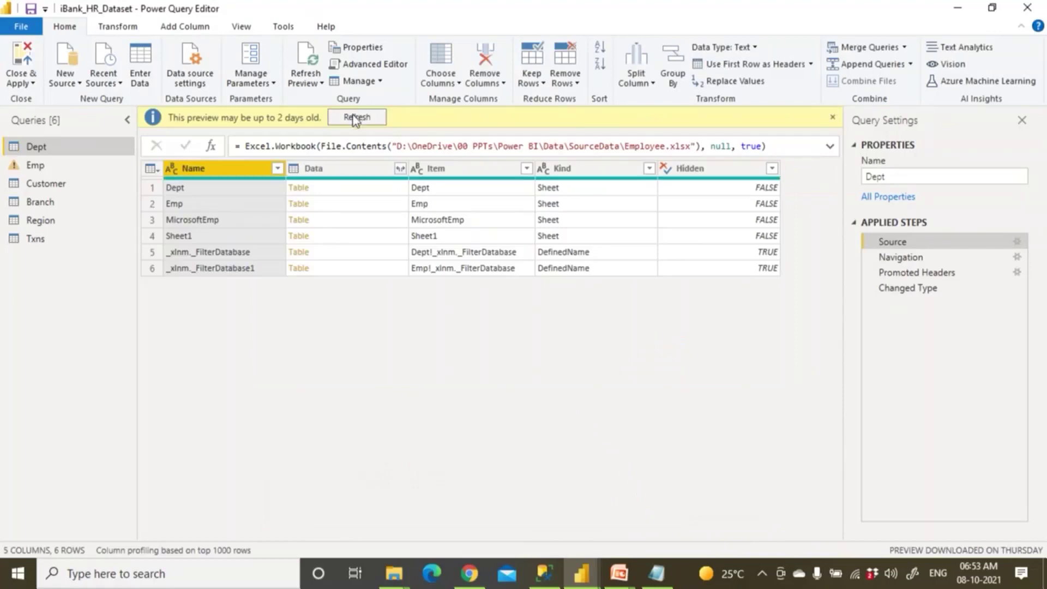
{"action": "left_click", "coordinate": [352, 116]}
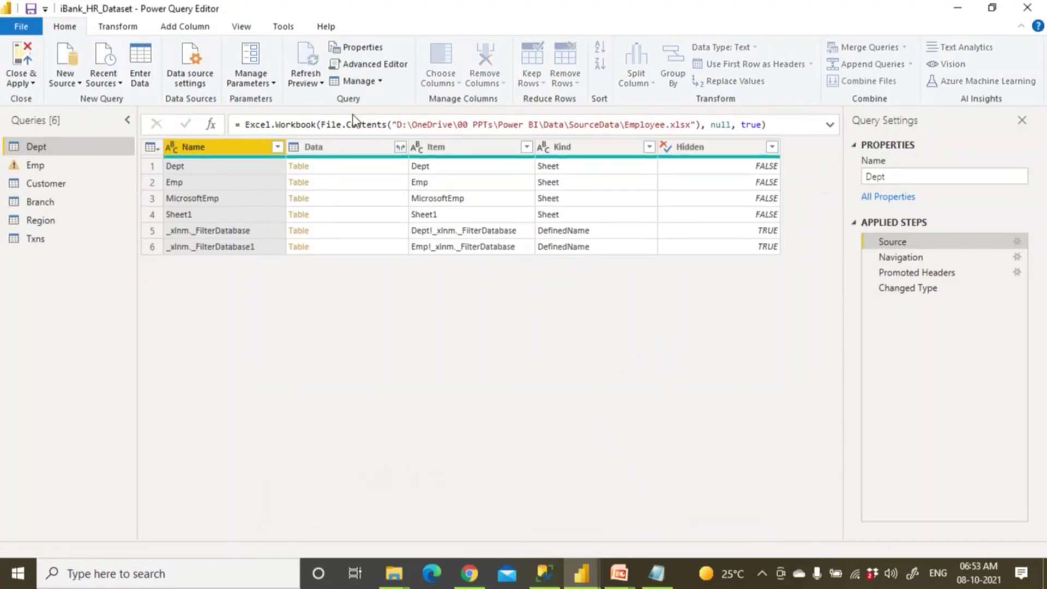
Step: Change the Emp query's source file path to SourceData\Employee.xlsx to clear its error
{"action": "left_click", "coordinate": [48, 168]}
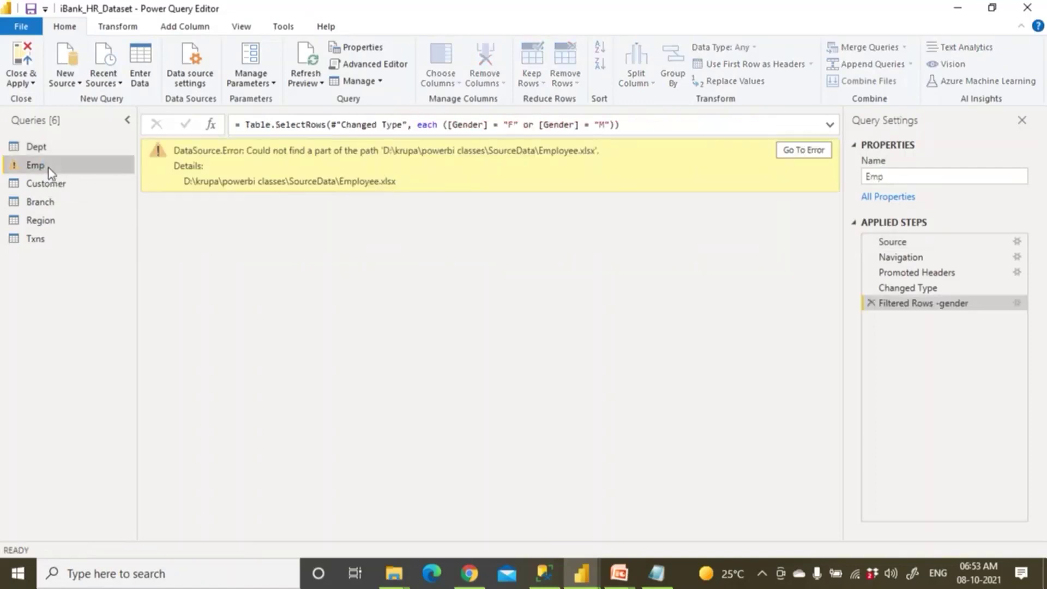
{"action": "left_click", "coordinate": [798, 155]}
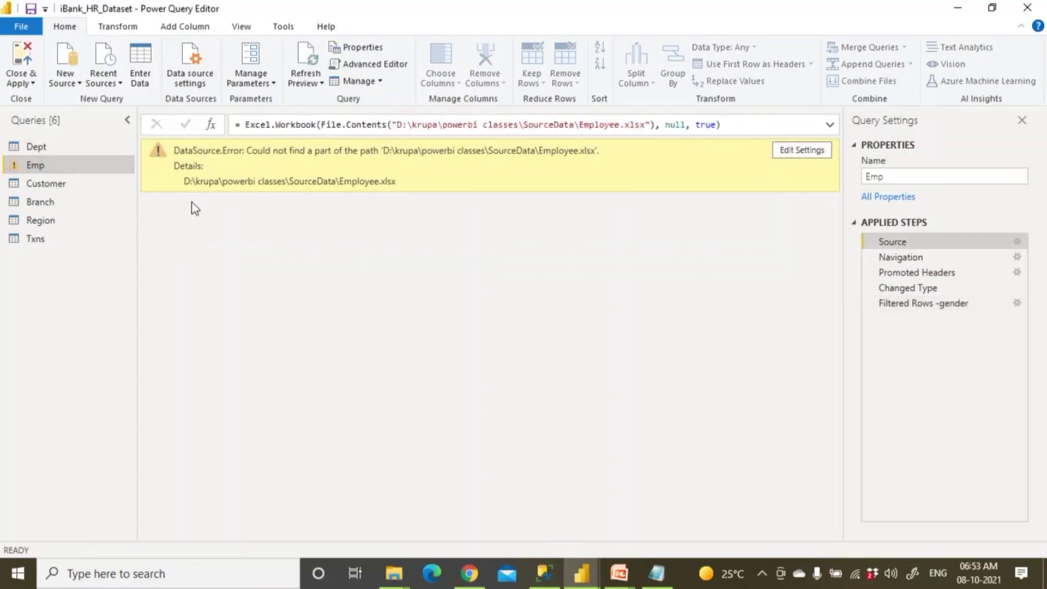
{"action": "left_click", "coordinate": [810, 150]}
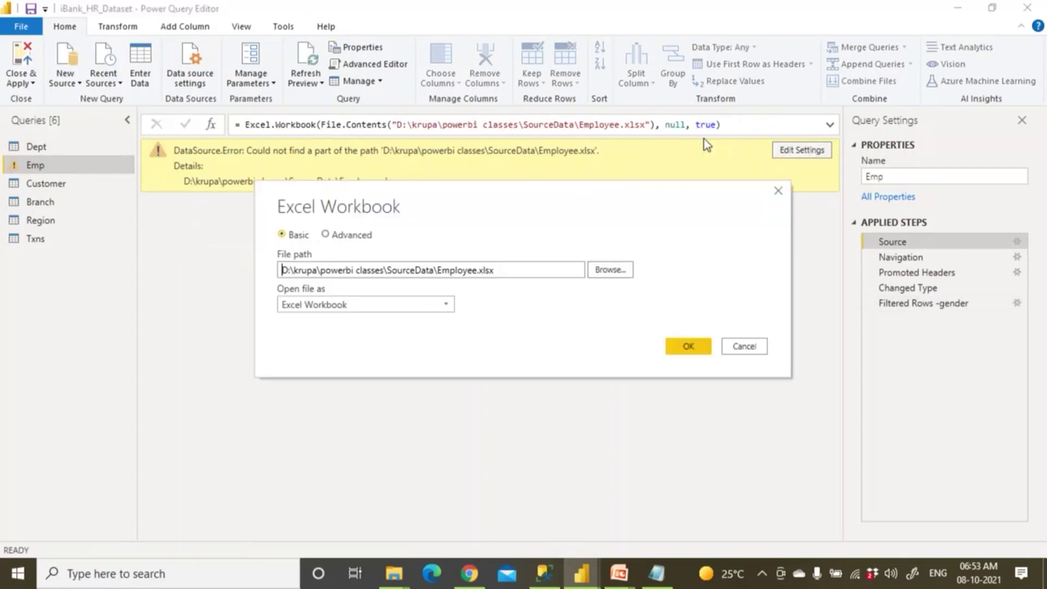
{"action": "left_click", "coordinate": [615, 271]}
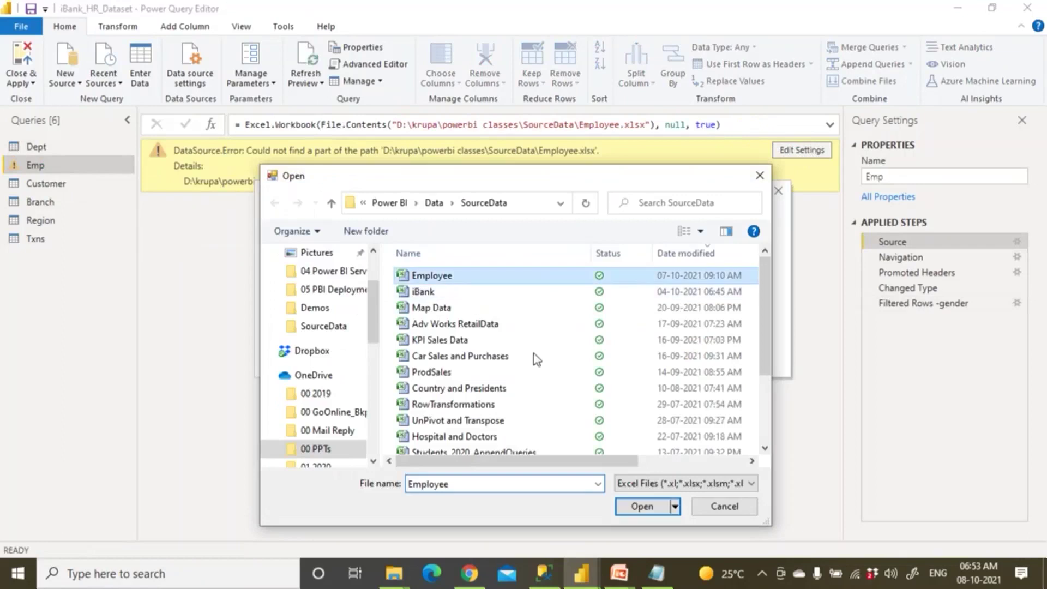
{"action": "left_click", "coordinate": [657, 508]}
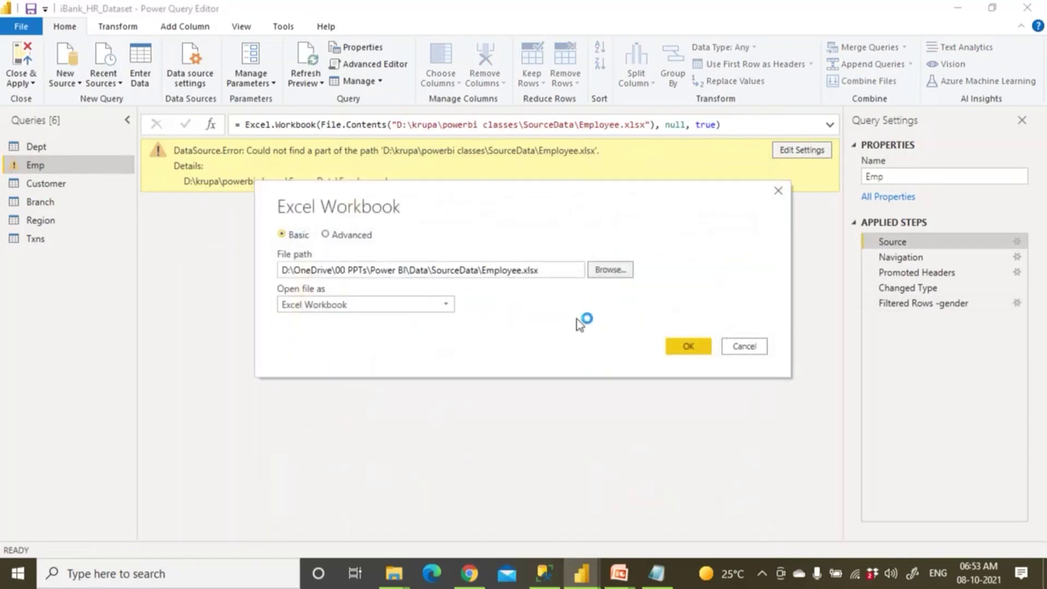
{"action": "left_click", "coordinate": [687, 347]}
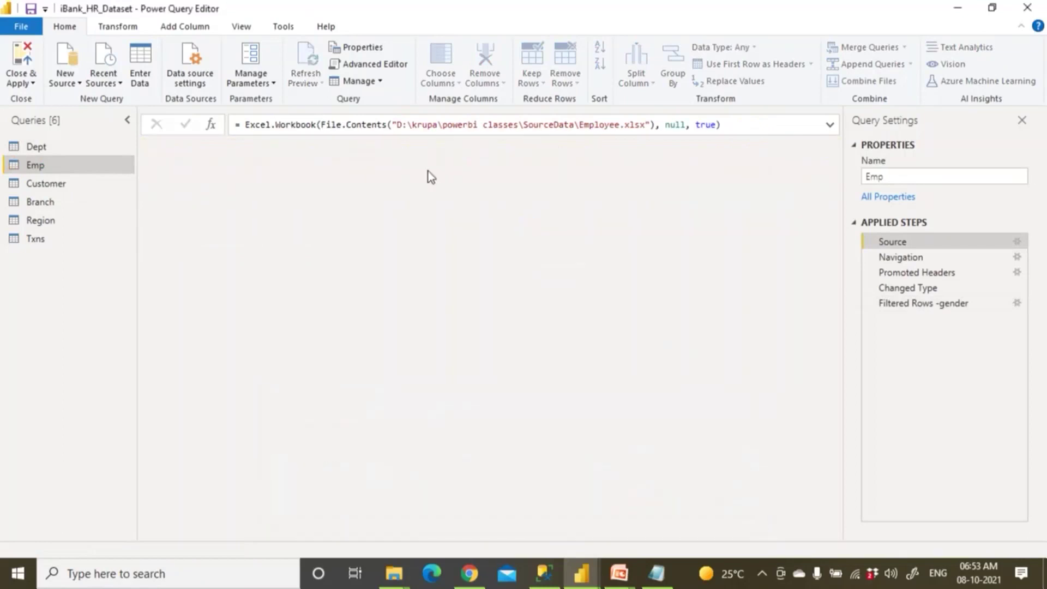
{"action": "left_click", "coordinate": [48, 147]}
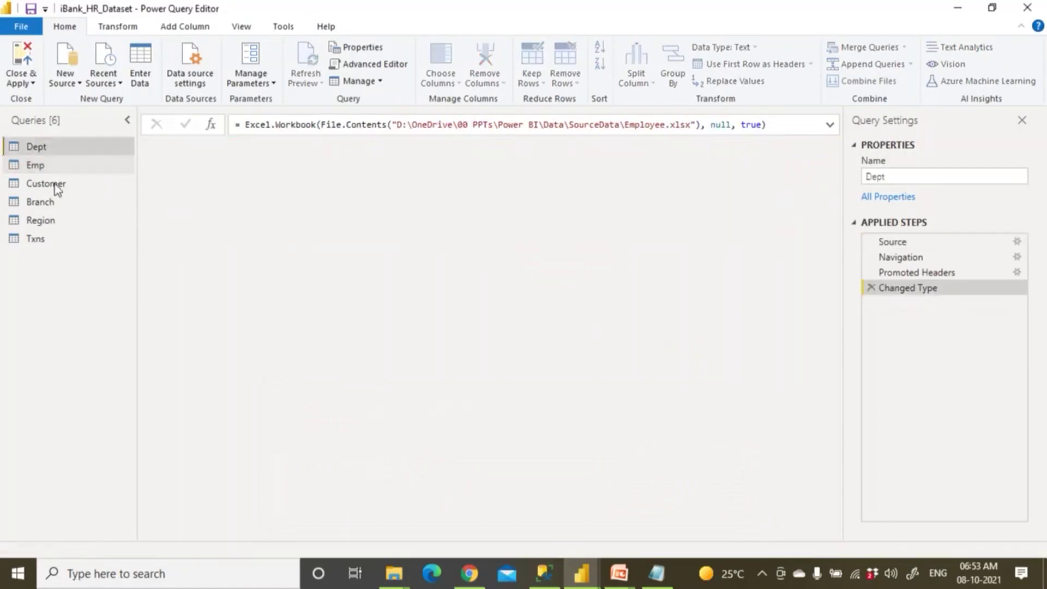
Step: Step through the Customer and Txns queries, refreshing the outdated Txns preview
{"action": "left_click", "coordinate": [57, 186]}
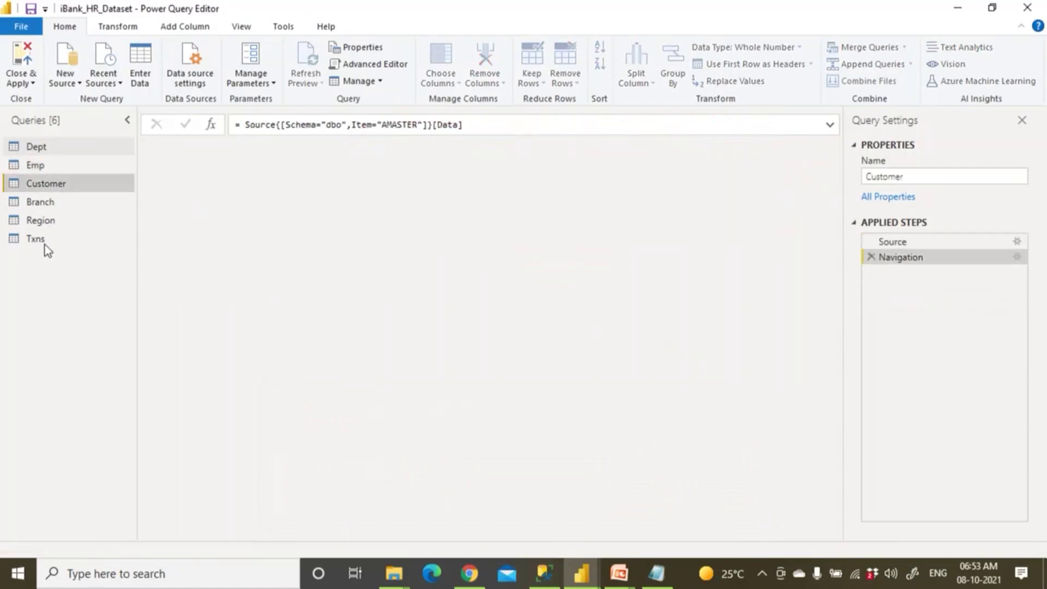
{"action": "key", "text": "Down"}
{"action": "key", "text": "Down"}
{"action": "key", "text": "Down"}
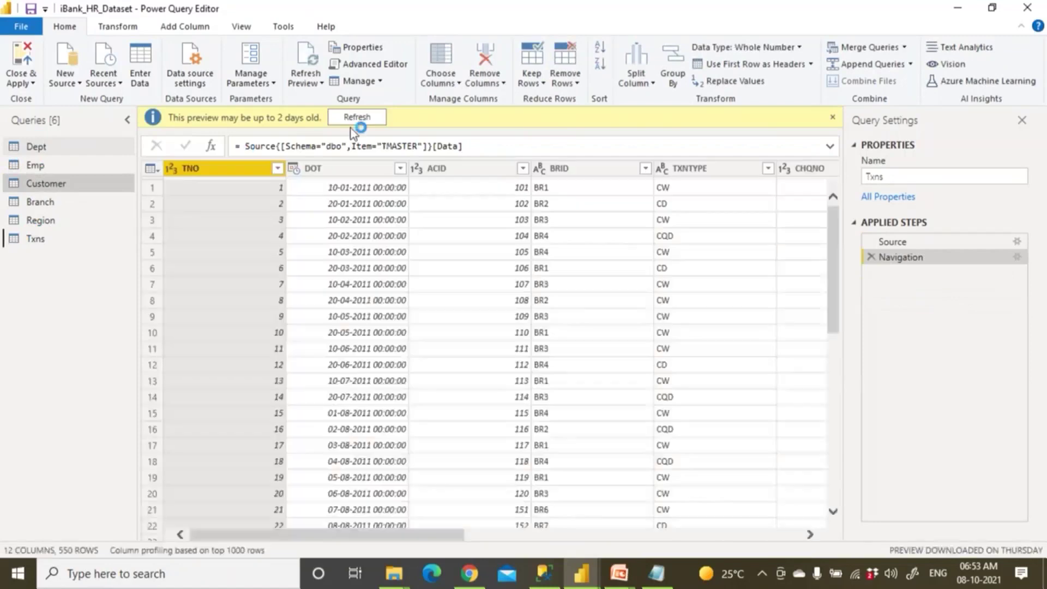
{"action": "left_click", "coordinate": [352, 118]}
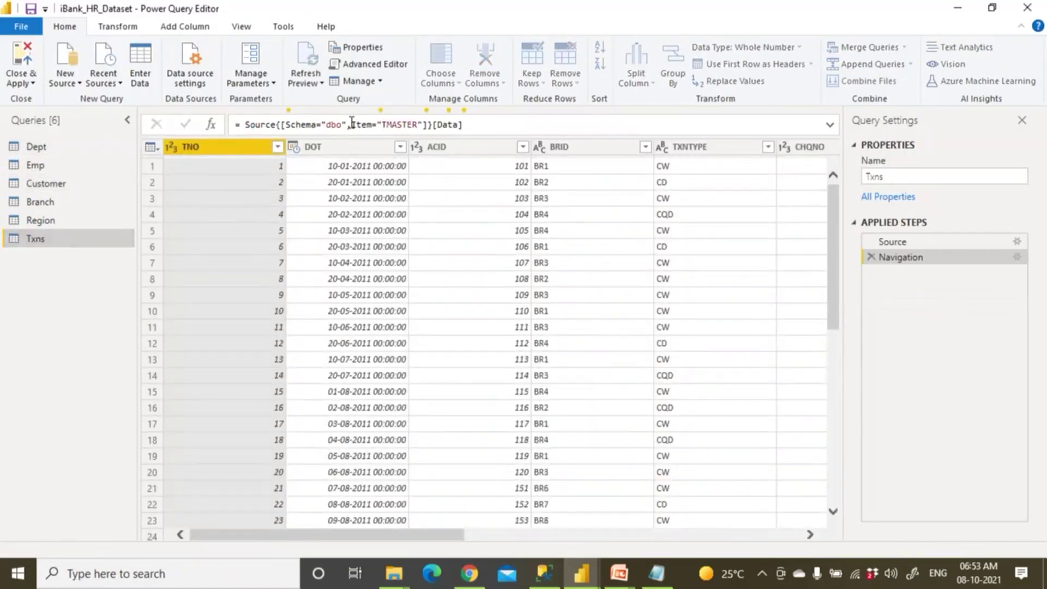
Step: Import Employee.txt as a new Text/CSV query and apply the query changes
{"action": "left_click", "coordinate": [63, 83]}
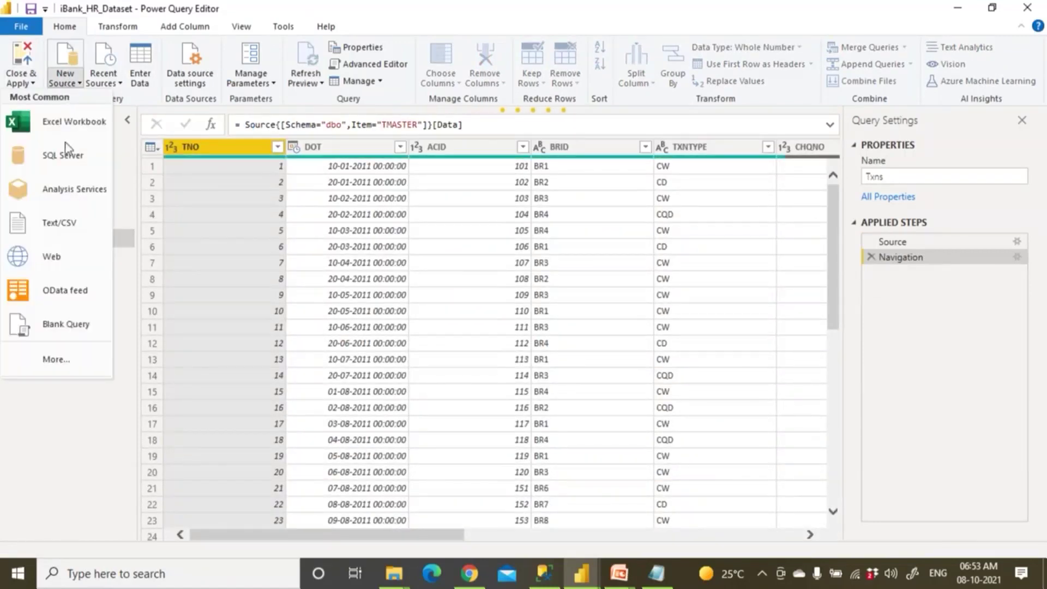
{"action": "left_click", "coordinate": [65, 227]}
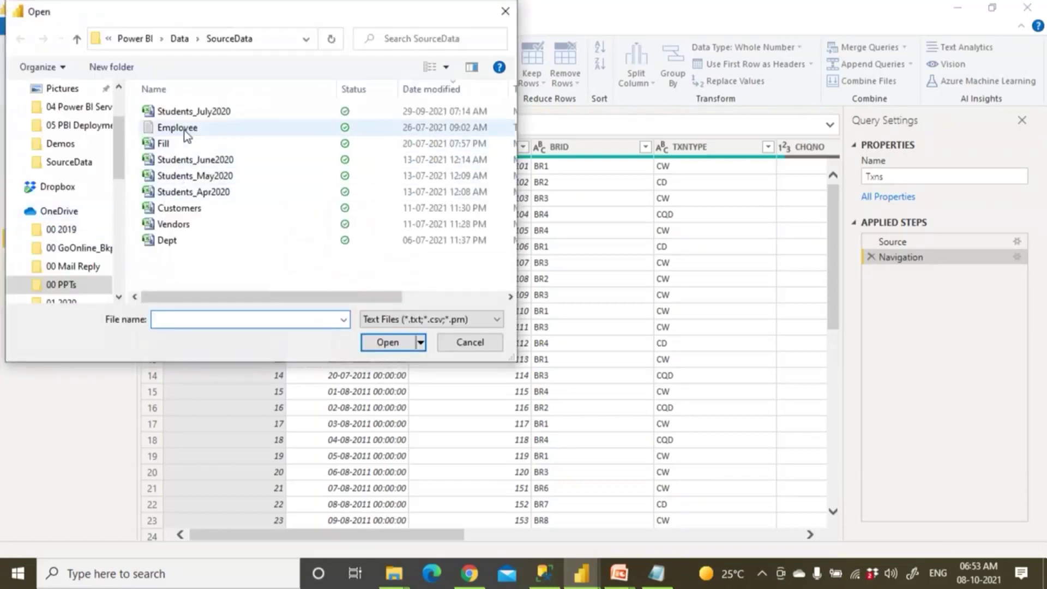
{"action": "left_click", "coordinate": [184, 129]}
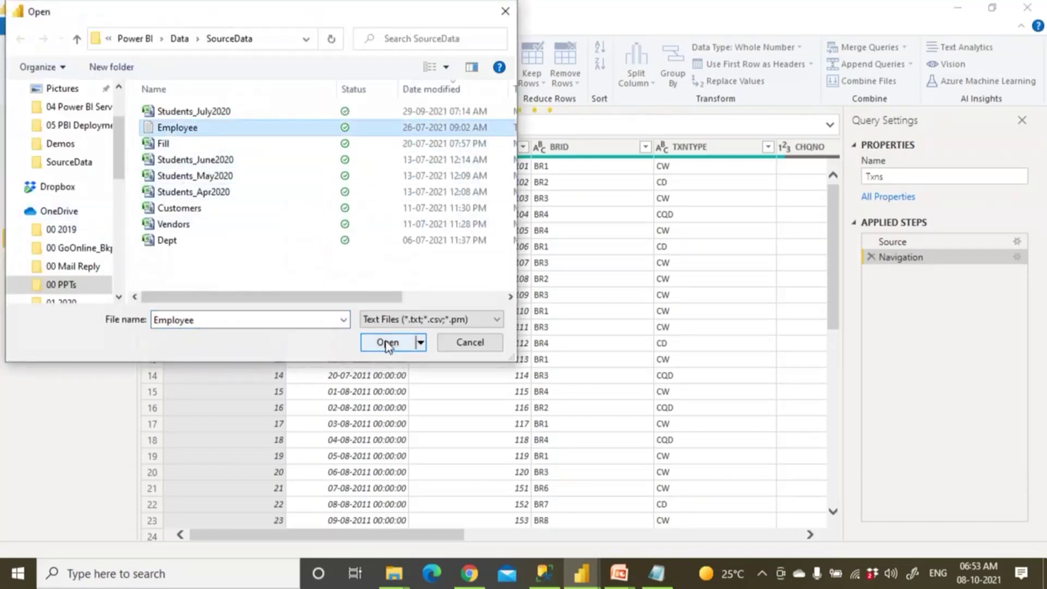
{"action": "left_click", "coordinate": [388, 342]}
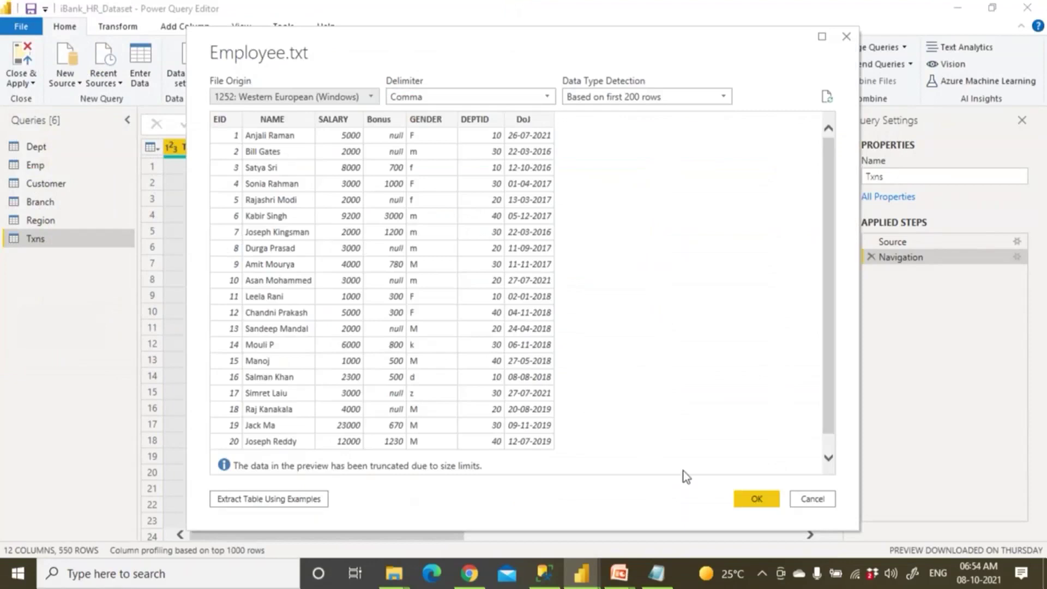
{"action": "left_click", "coordinate": [755, 500]}
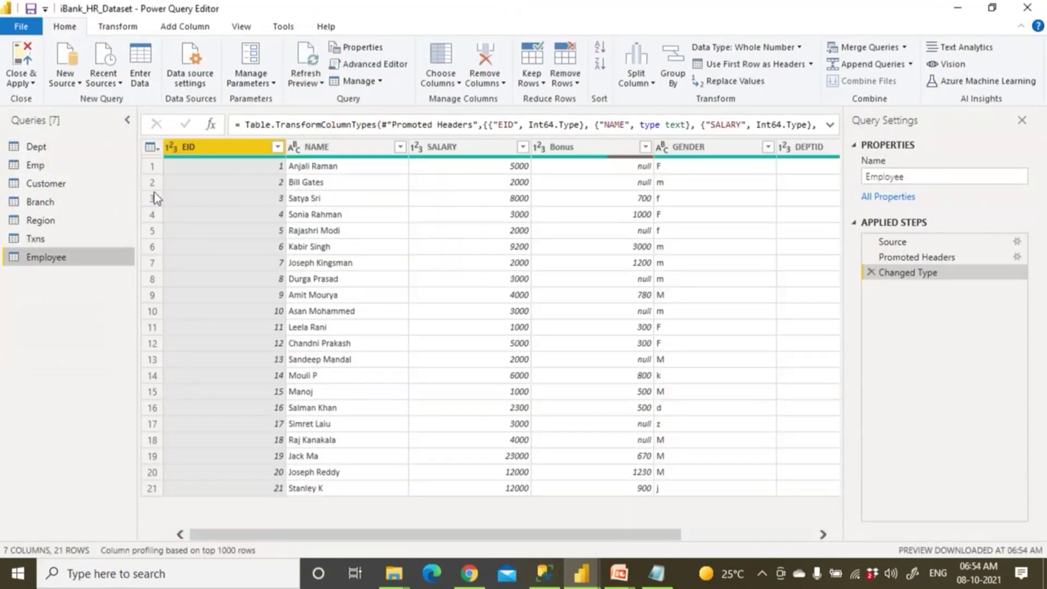
{"action": "left_click", "coordinate": [20, 59]}
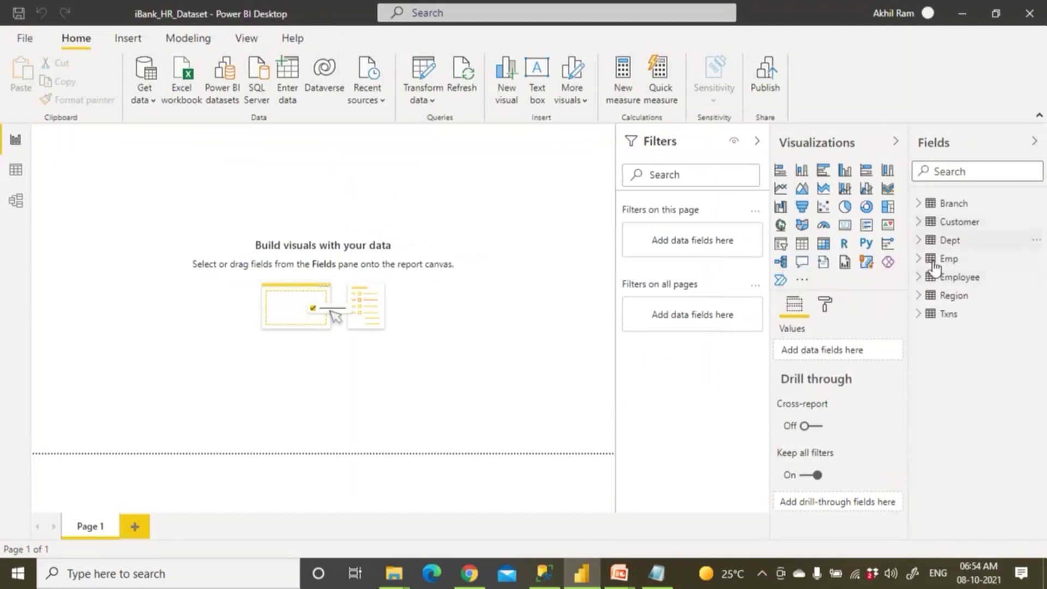
Step: Check the Employee table's fields in the Fields pane, then save iBank_HR_Dataset
{"action": "left_click", "coordinate": [919, 278]}
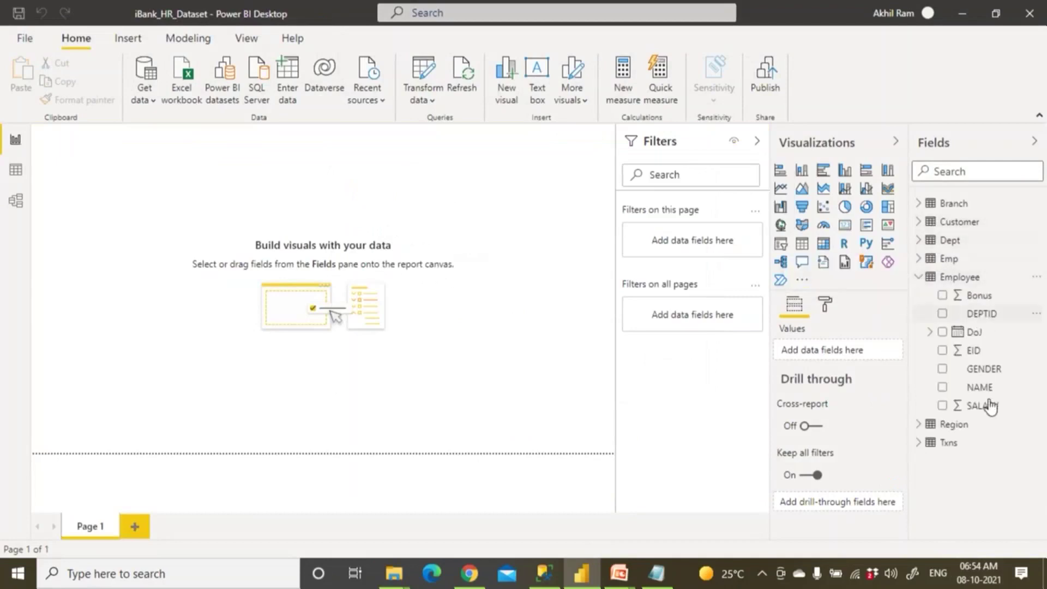
{"action": "left_click", "coordinate": [919, 278]}
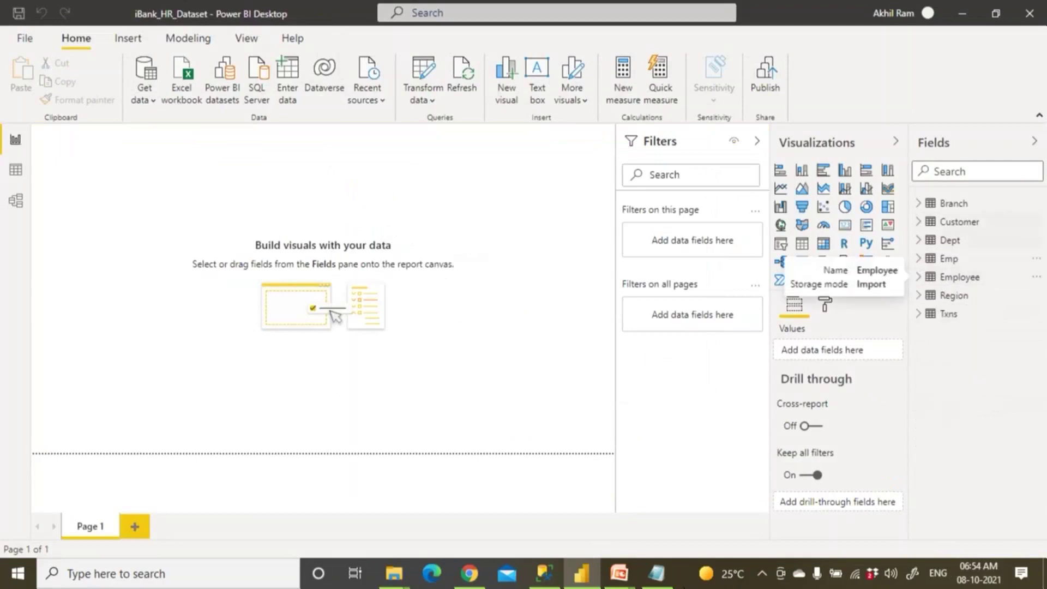
{"action": "left_click", "coordinate": [19, 15]}
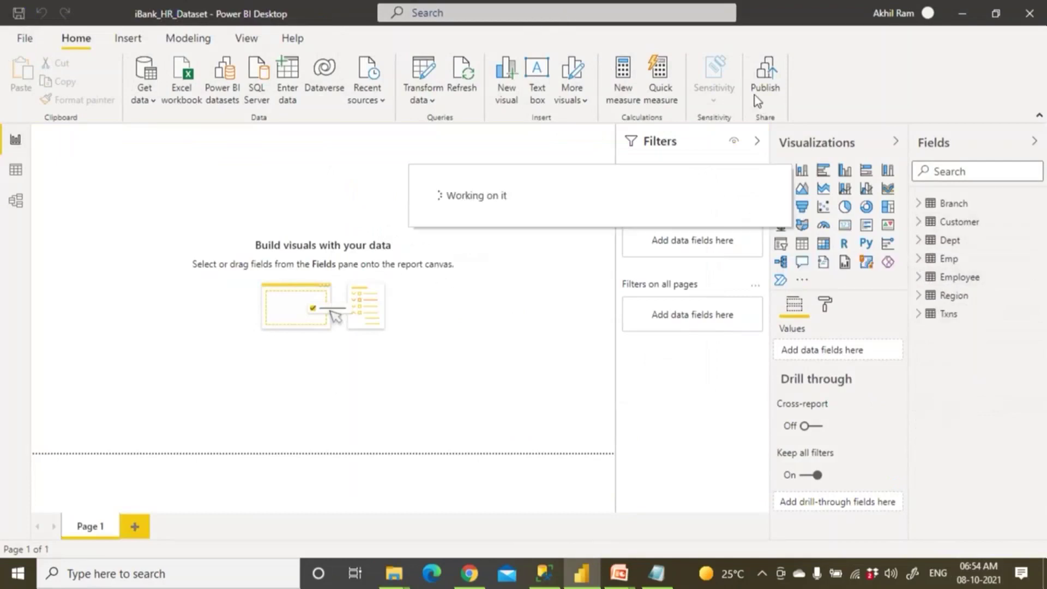
Step: Sign out of the currently signed-in Power BI account
{"action": "double_click", "coordinate": [114, 21]}
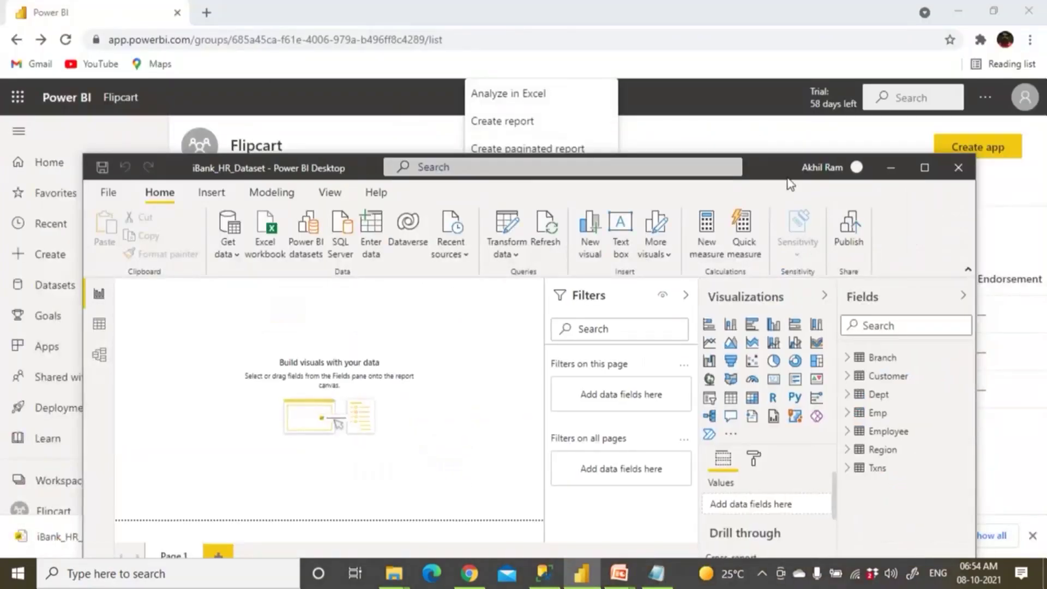
{"action": "left_click", "coordinate": [856, 168]}
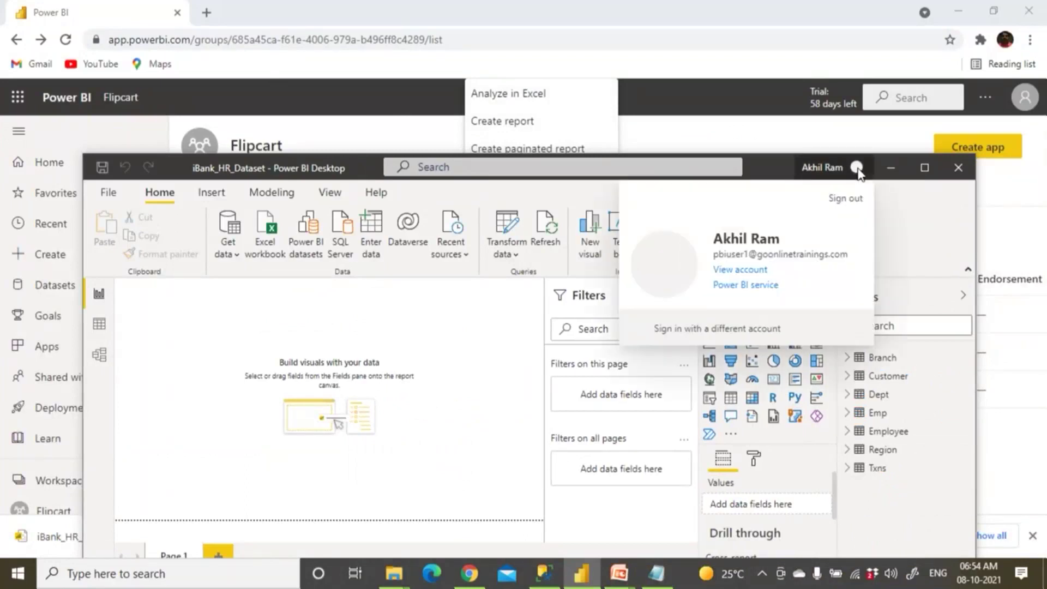
{"action": "left_click", "coordinate": [845, 199]}
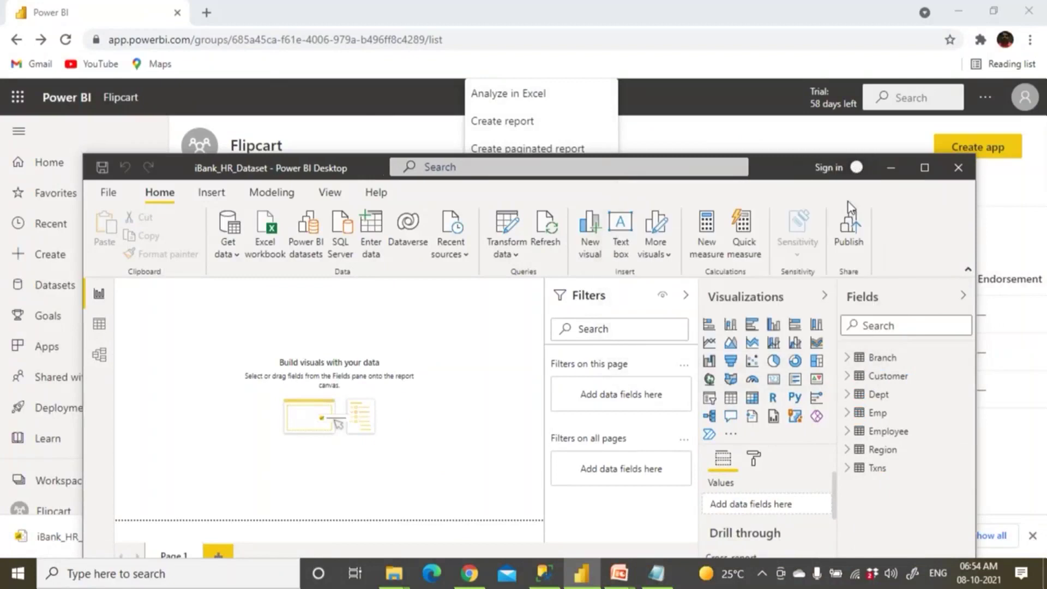
Step: Start signing in again using the Dashboard user's e-mail copied from the Notepad list
{"action": "left_click", "coordinate": [854, 168]}
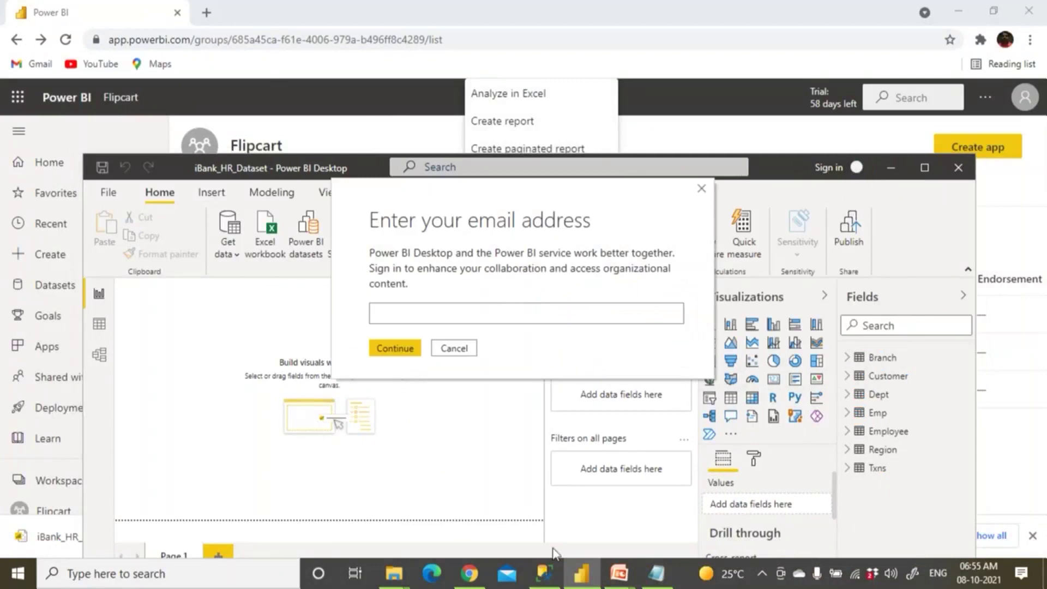
{"action": "left_click", "coordinate": [655, 572]}
{"action": "left_click_drag", "start_coordinate": [6, 169], "coordinate": [363, 179]}
{"action": "key", "text": "ctrl+c"}
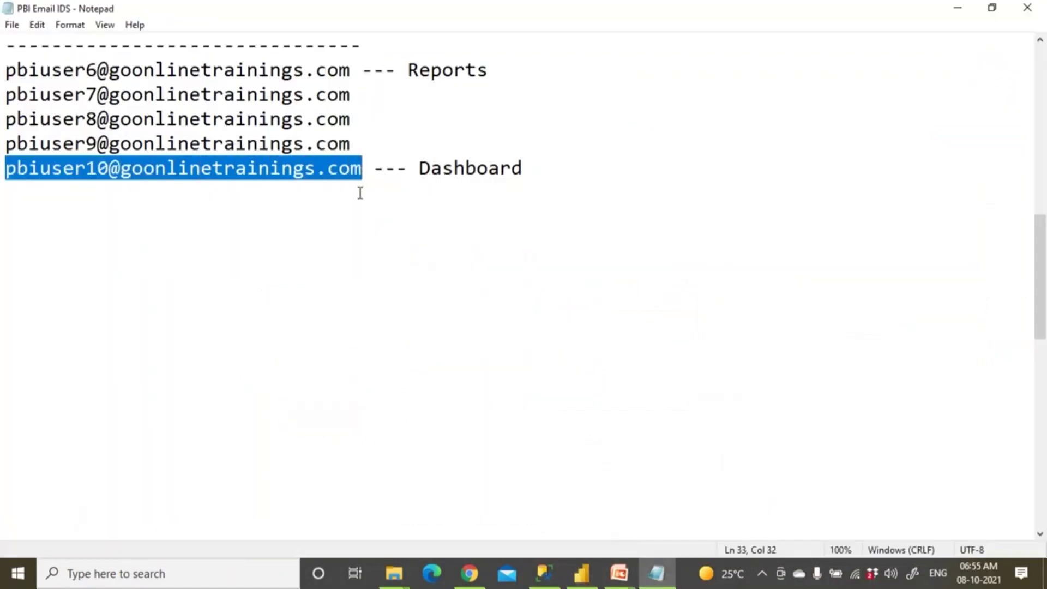
{"action": "key", "text": "alt+Tab"}
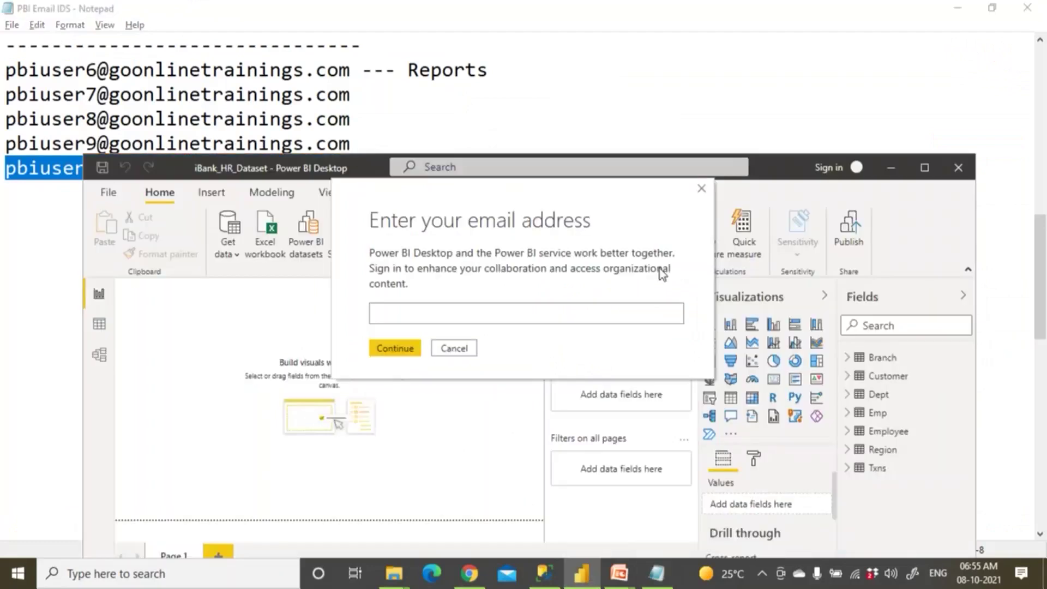
{"action": "key", "text": "ctrl+v"}
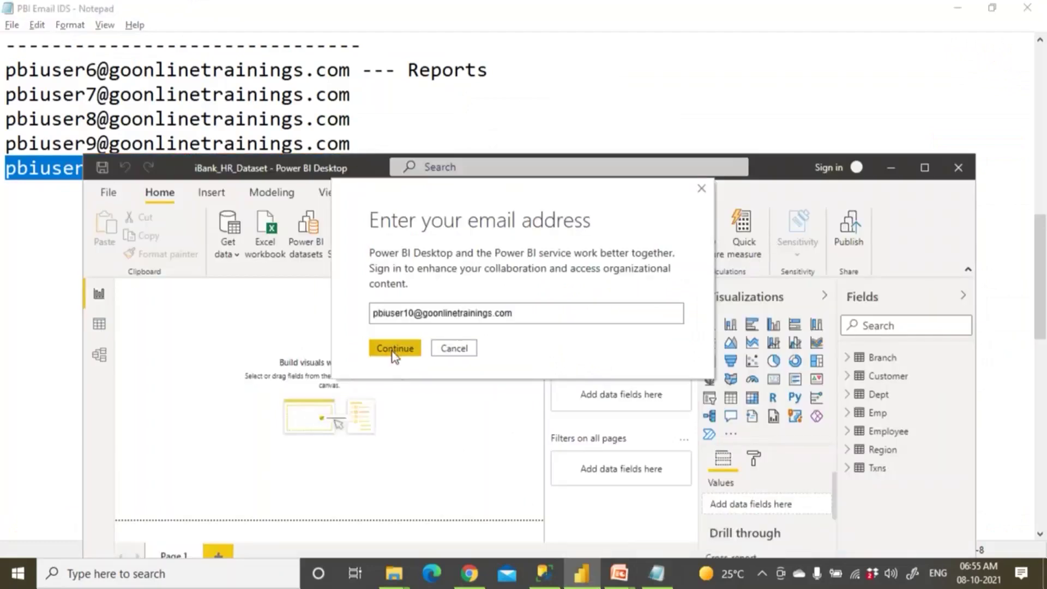
{"action": "left_click", "coordinate": [391, 351]}
Step: Add the Dashboard user's password, labelled '--- password', on a new line in Notepad
{"action": "left_click", "coordinate": [656, 578]}
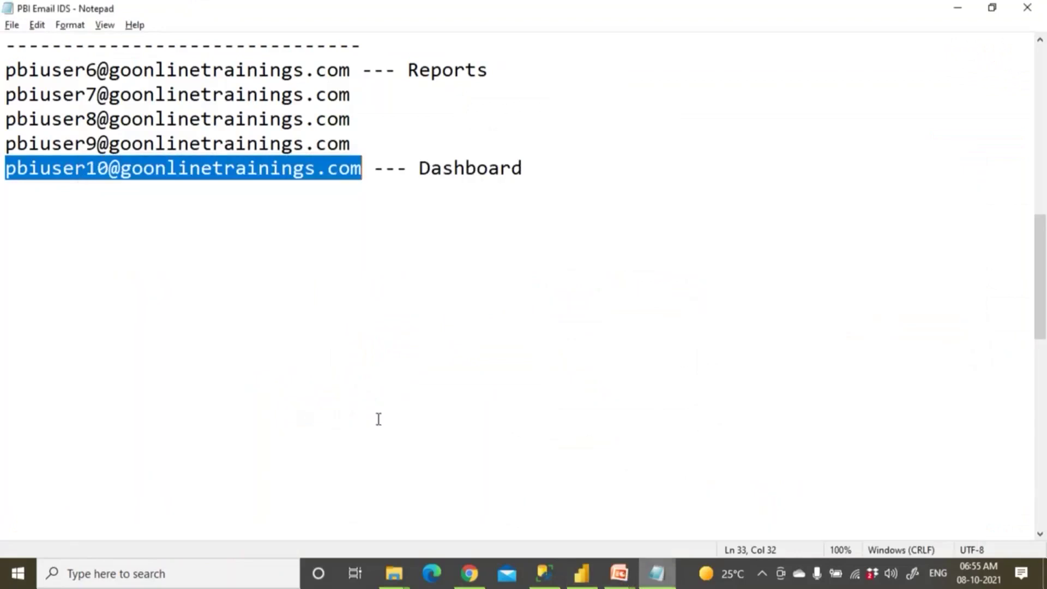
{"action": "left_click", "coordinate": [365, 204]}
{"action": "left_click", "coordinate": [540, 167]}
{"action": "key", "text": "Return"}
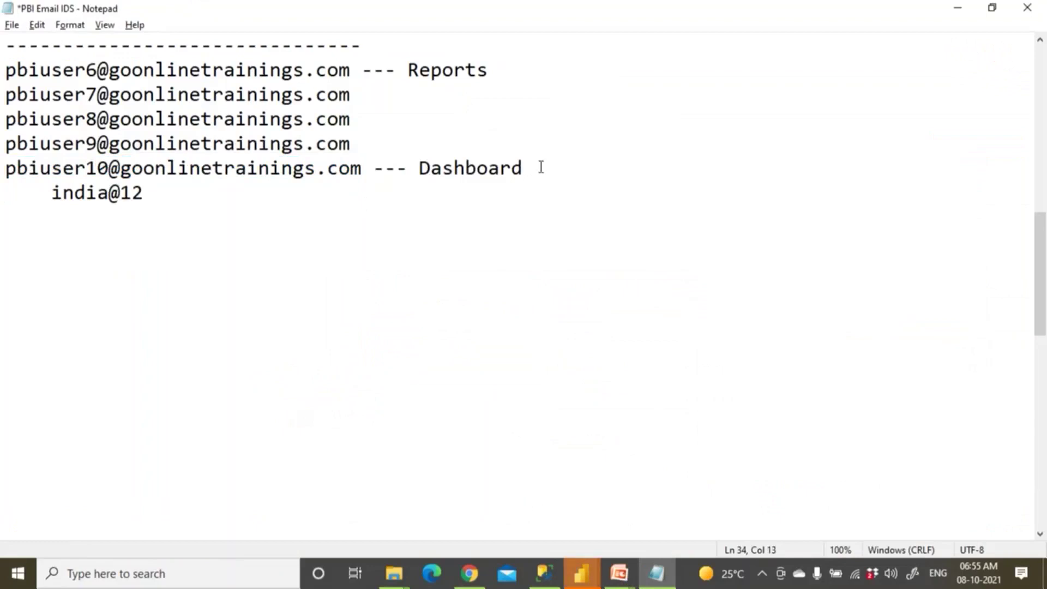
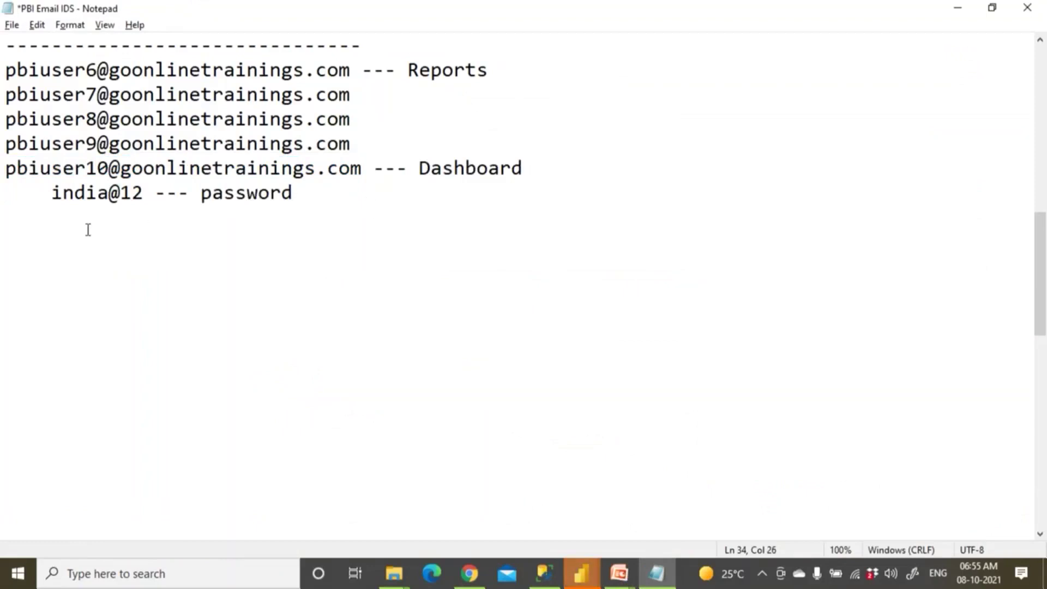
{"action": "left_click_drag", "start_coordinate": [51, 192], "coordinate": [143, 193]}
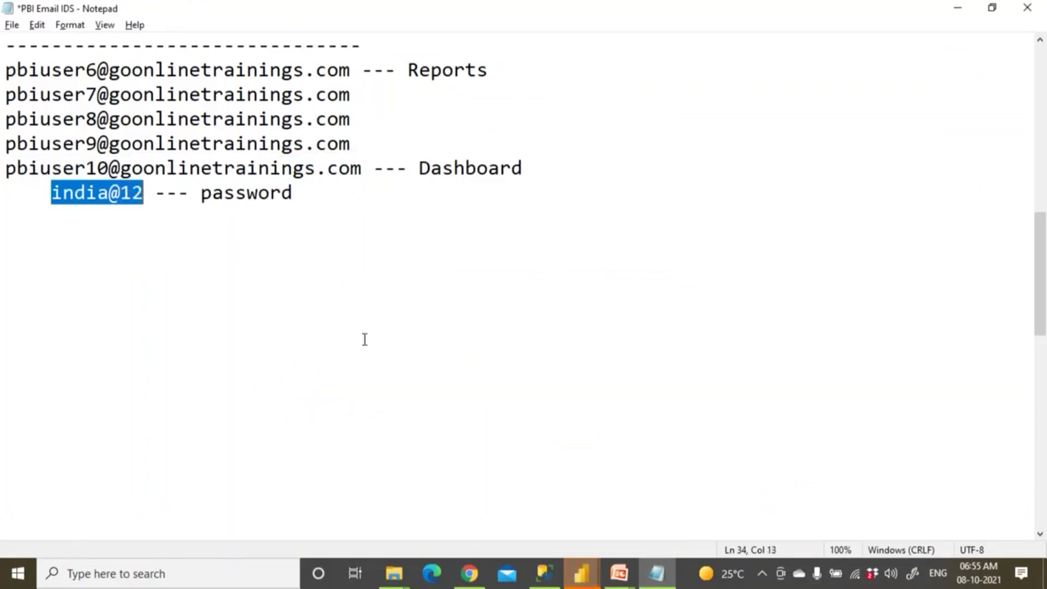
{"action": "left_click", "coordinate": [469, 573]}
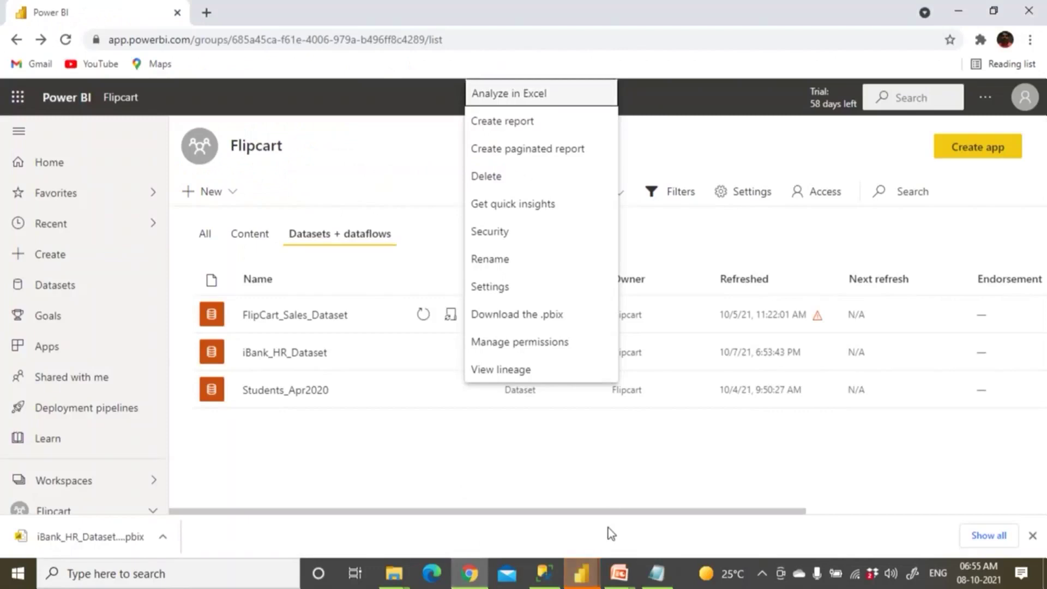
Step: Close the iBank_HR_Dataset options menu and show the Power BI Desktop window previews
{"action": "left_click", "coordinate": [379, 450]}
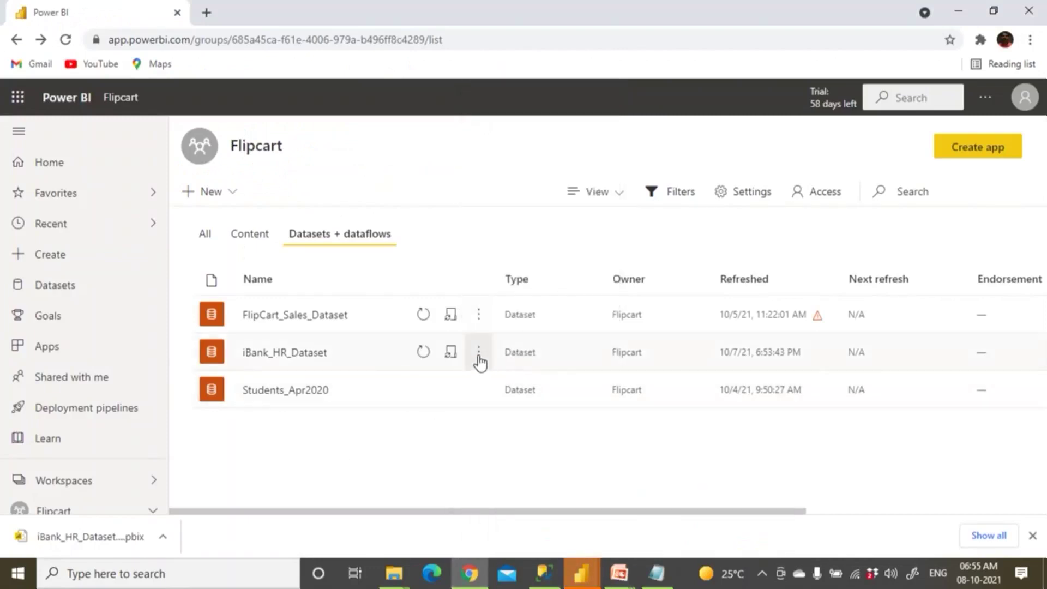
{"action": "left_click", "coordinate": [478, 355]}
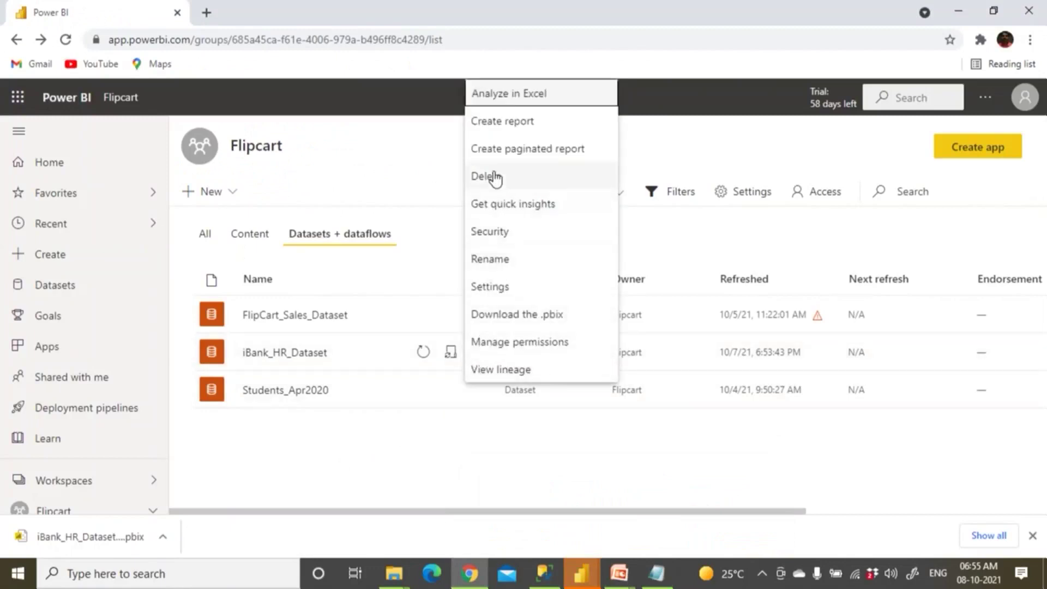
{"action": "left_click", "coordinate": [457, 481]}
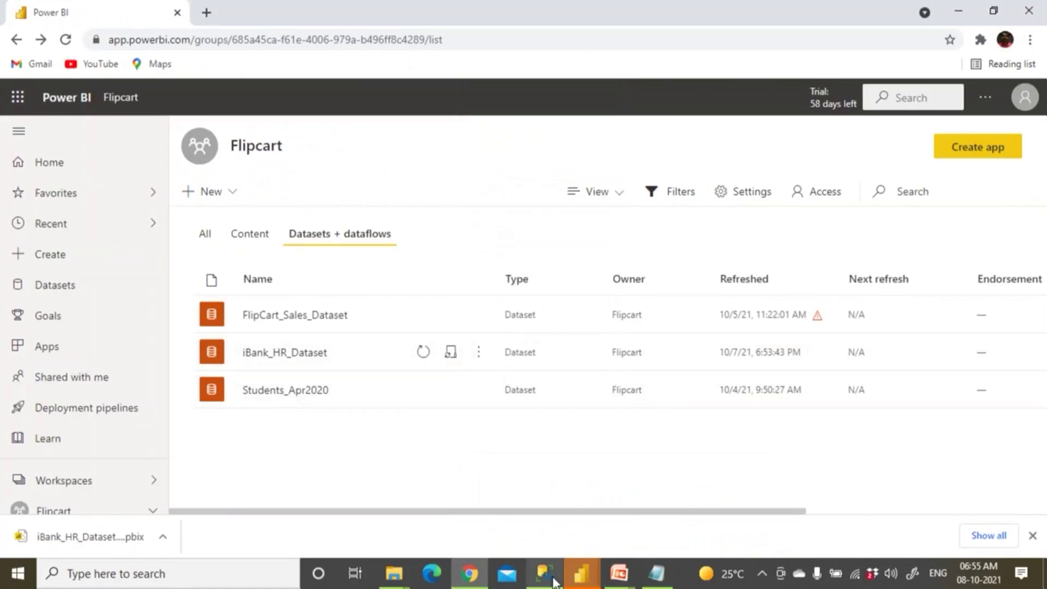
{"action": "left_click", "coordinate": [581, 572]}
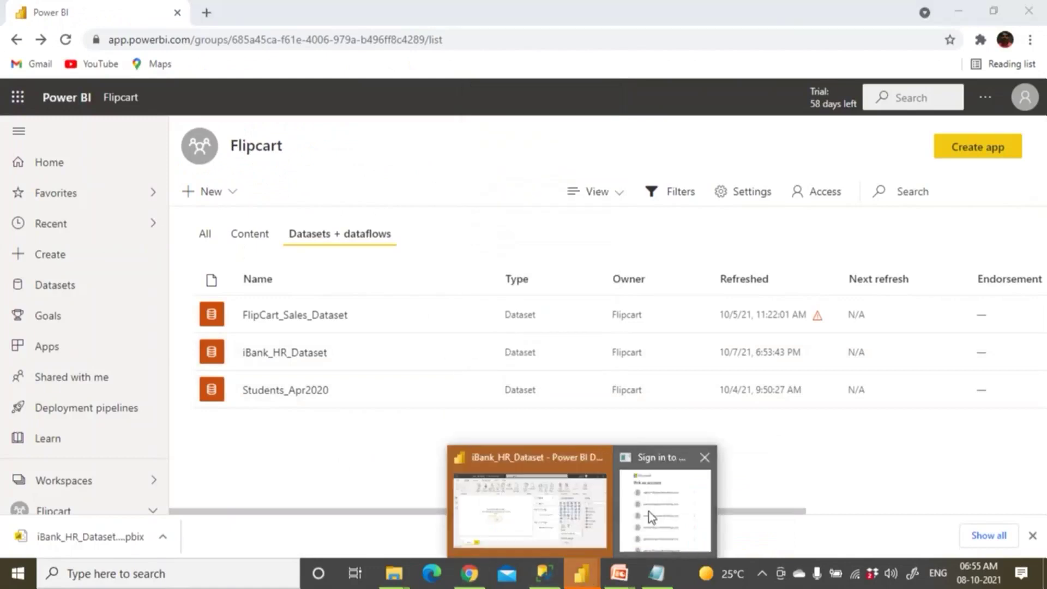
Step: Sign in with the chosen work account's password and skip the security-defaults setup for now
{"action": "left_click", "coordinate": [649, 515]}
{"action": "scroll", "coordinate": [483, 286], "scroll_direction": "down", "scroll_amount": 5}
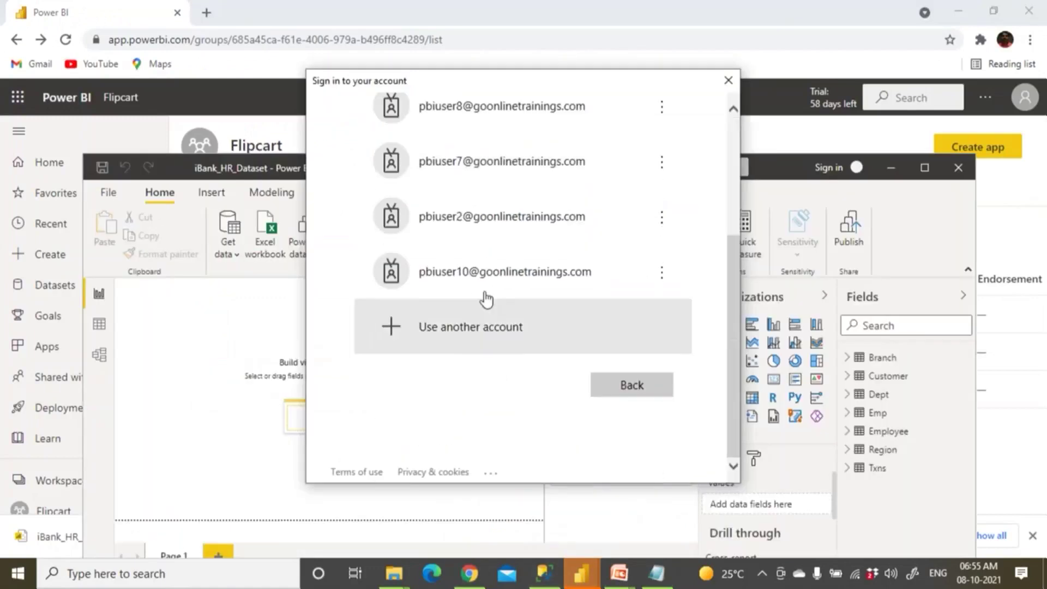
{"action": "left_click", "coordinate": [483, 274]}
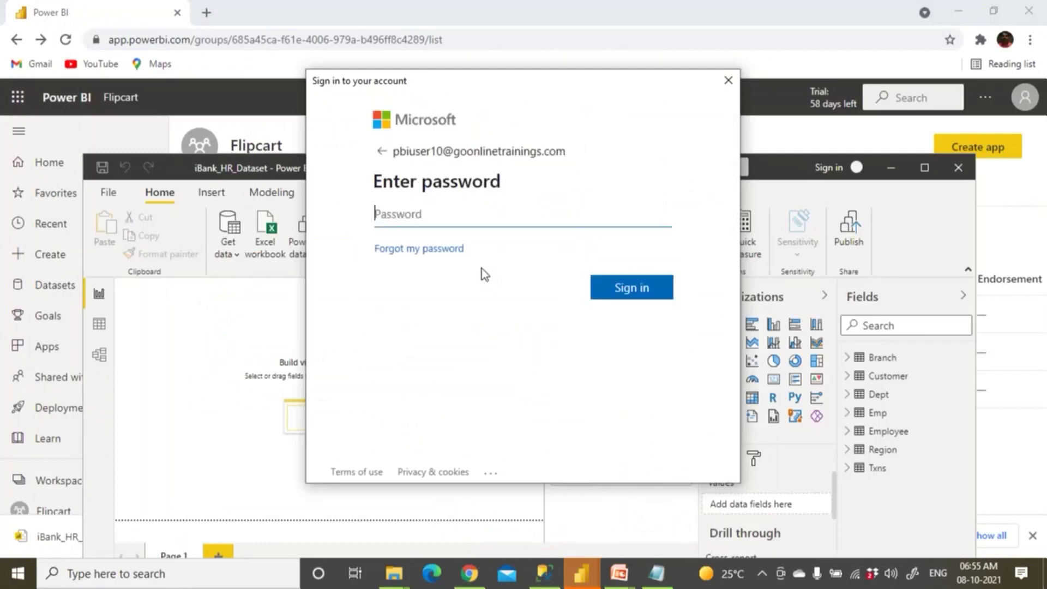
{"action": "type", "text": "••••"}
{"action": "key", "text": "BackSpace"}
{"action": "key", "text": "BackSpace"}
{"action": "key", "text": "BackSpace"}
{"action": "key", "text": "BackSpace"}
{"action": "type", "text": "••••••••"}
{"action": "left_click", "coordinate": [619, 287]}
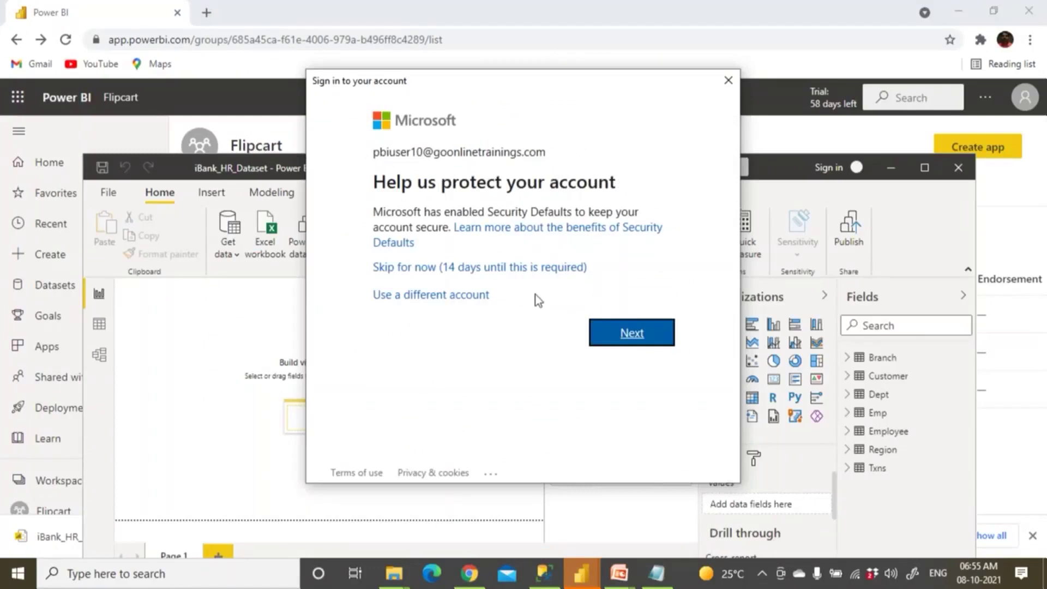
{"action": "left_click", "coordinate": [482, 269]}
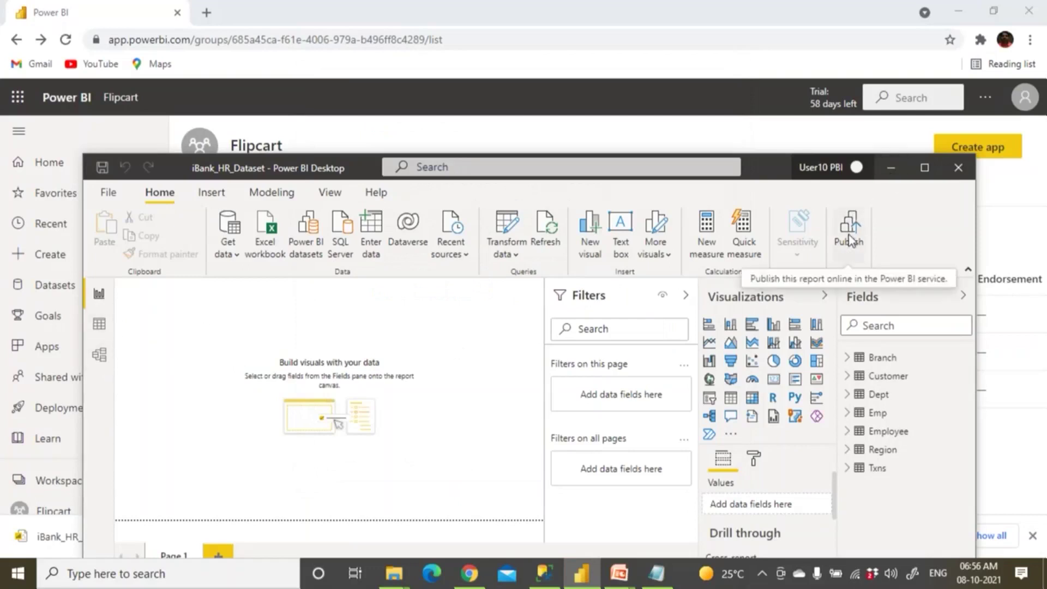
Step: Publish iBank_HR_Dataset to Flipcart and open the impact analysis of replacing the dataset
{"action": "left_click", "coordinate": [849, 240]}
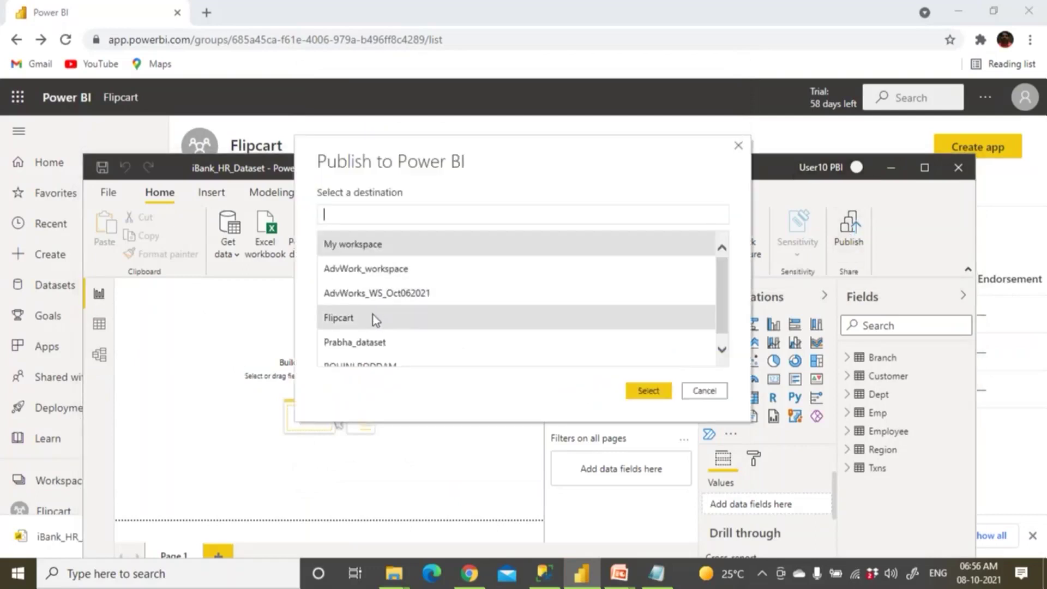
{"action": "left_click", "coordinate": [649, 391]}
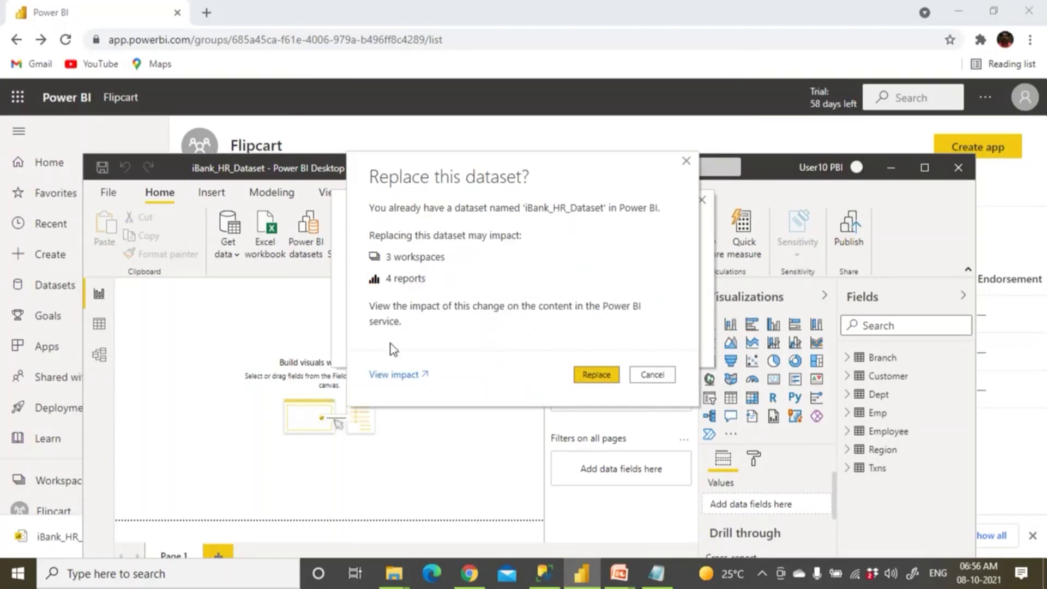
{"action": "left_click", "coordinate": [397, 377]}
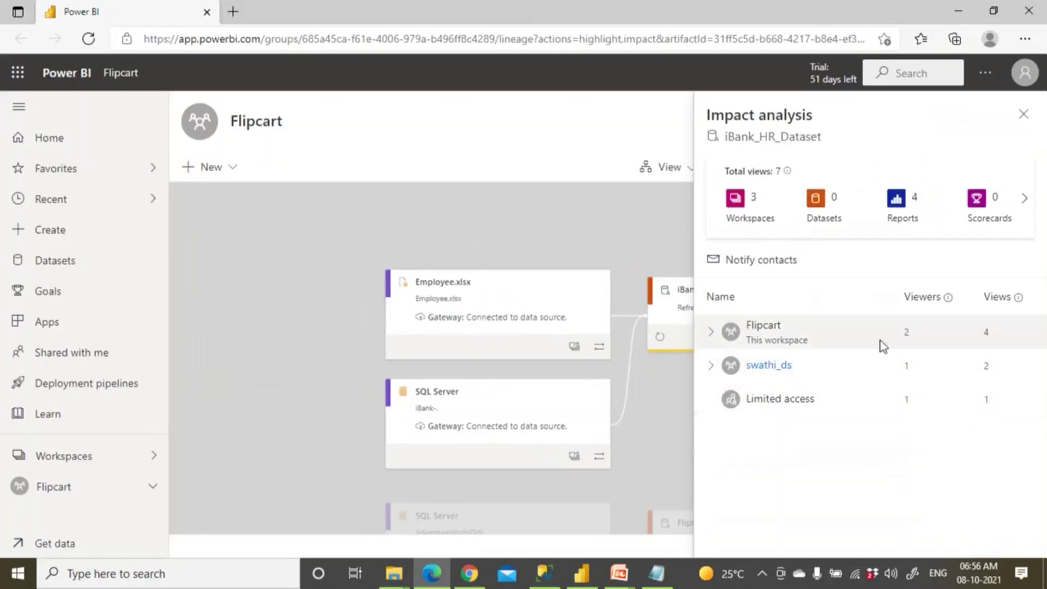
Step: Close the Impact analysis pane and pan around iBank_HR_Dataset's lineage diagram
{"action": "left_click", "coordinate": [1025, 118]}
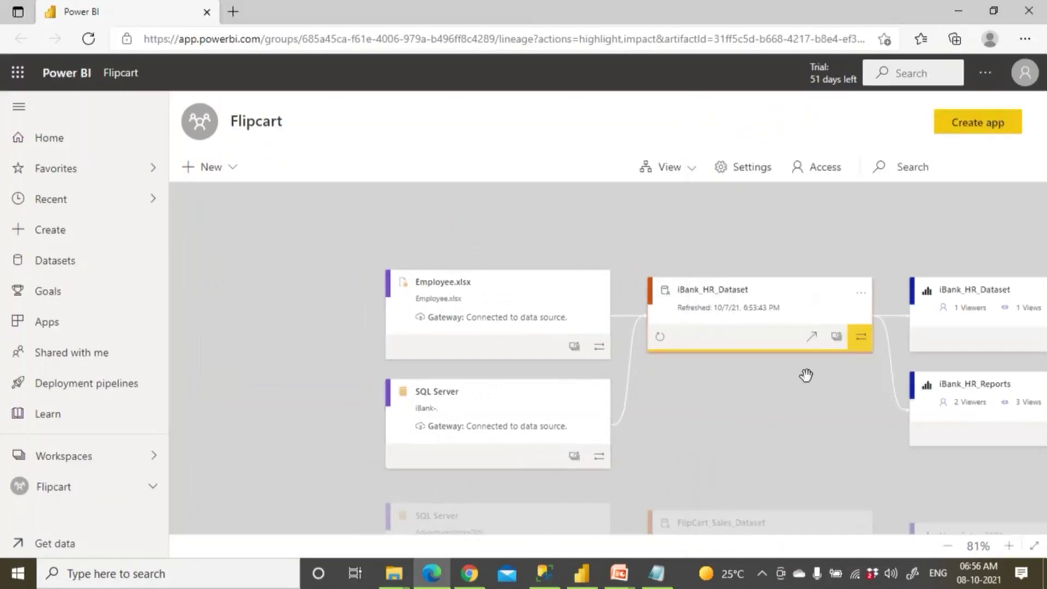
{"action": "left_click_drag", "start_coordinate": [689, 234], "coordinate": [504, 208]}
{"action": "scroll", "coordinate": [603, 414], "scroll_direction": "down", "scroll_amount": 5}
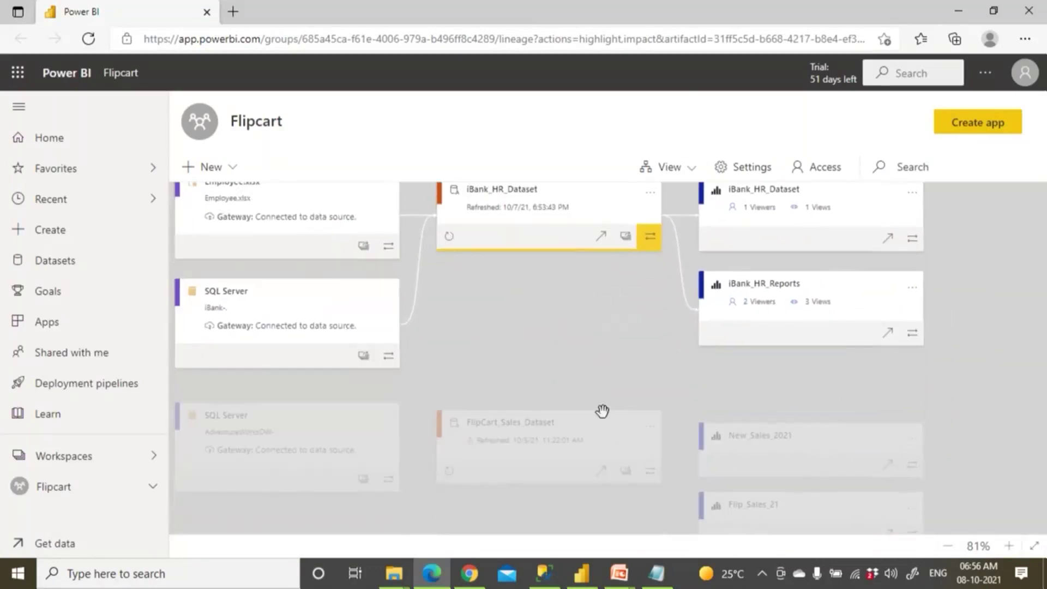
{"action": "left_click_drag", "start_coordinate": [566, 414], "coordinate": [668, 542]}
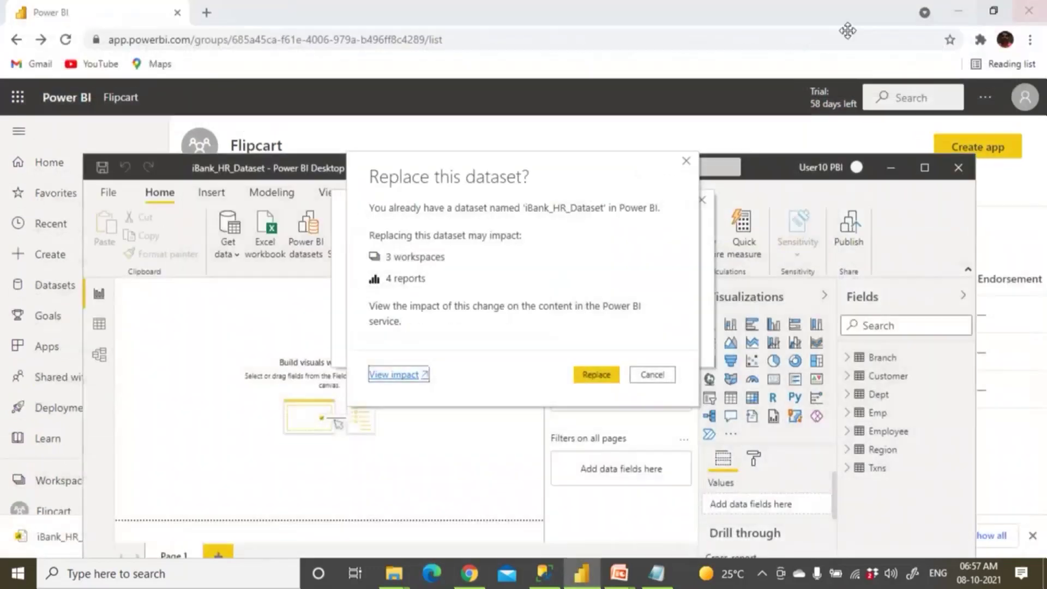
Step: Replace the published iBank_HR_Dataset in the service, then close Power BI Desktop
{"action": "left_click", "coordinate": [605, 376]}
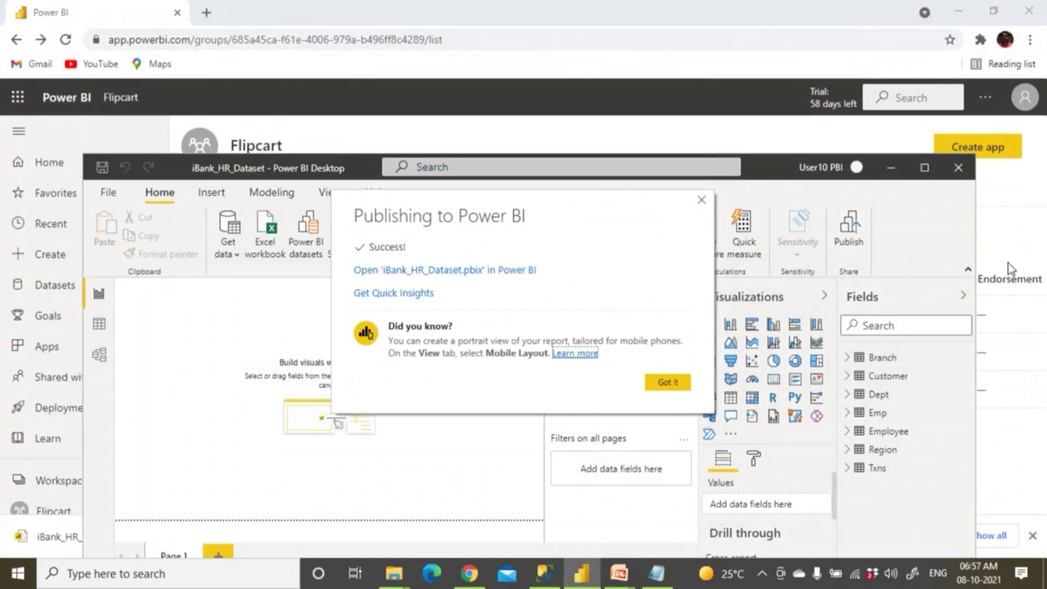
{"action": "left_click", "coordinate": [669, 384]}
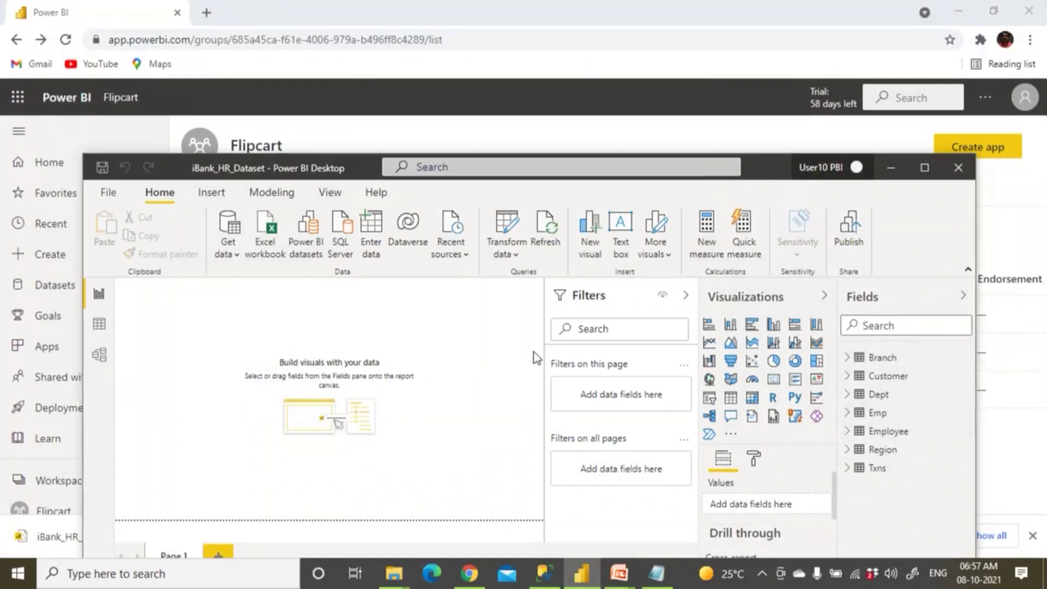
{"action": "left_click", "coordinate": [923, 170]}
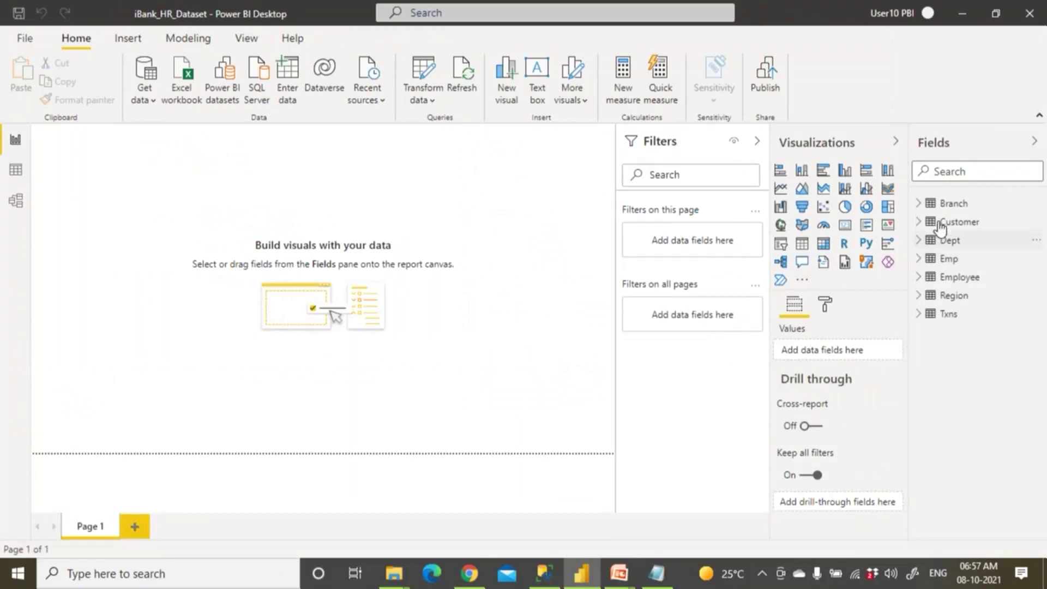
{"action": "left_click", "coordinate": [1036, 20]}
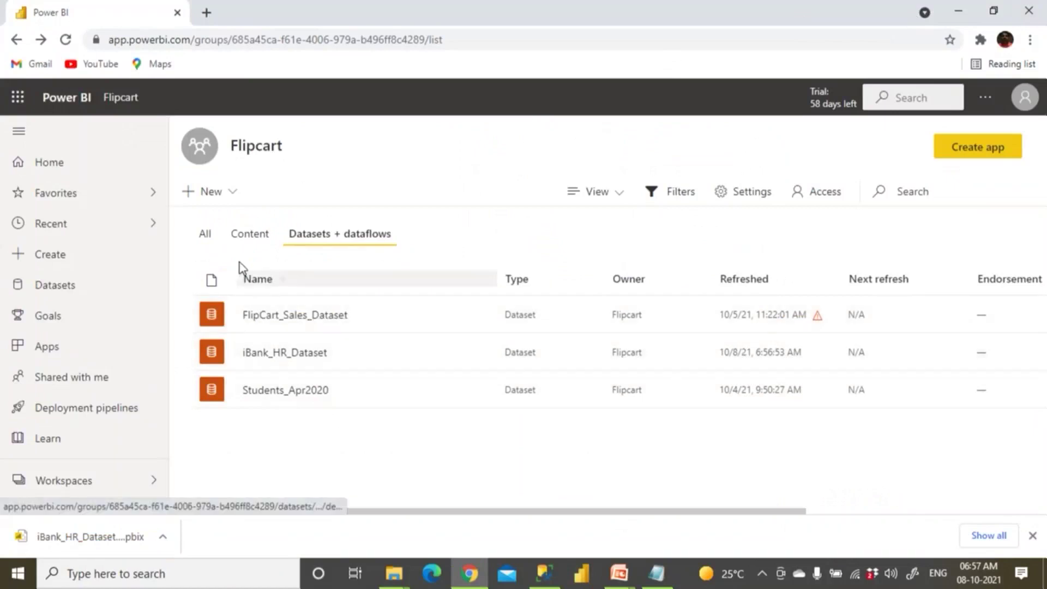
Step: Delete the aaa dashboard and the iBank workbook from the Flipcart workspace's Content list
{"action": "left_click", "coordinate": [247, 243]}
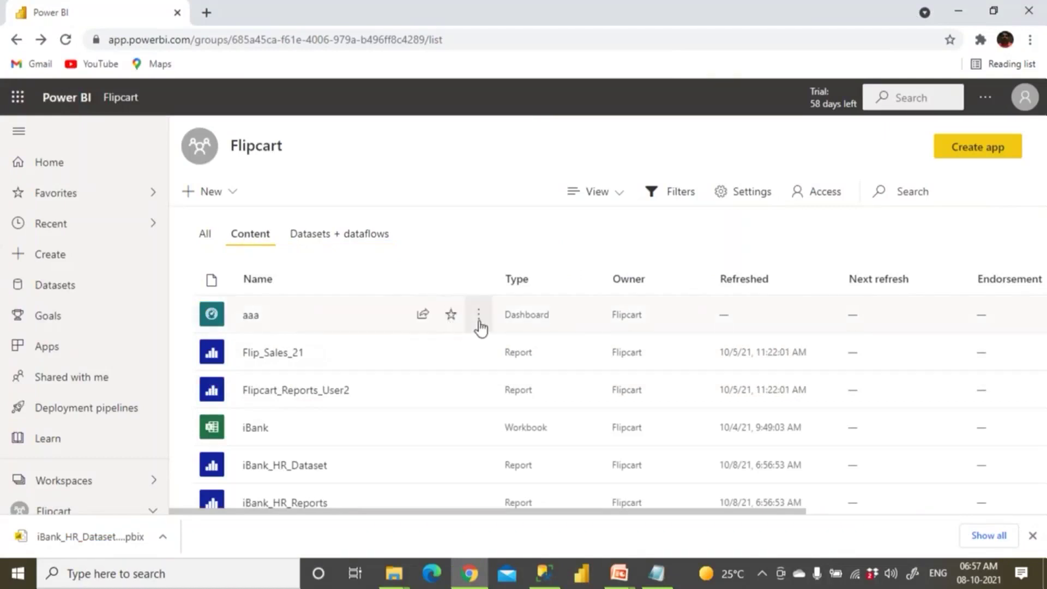
{"action": "left_click", "coordinate": [479, 321]}
{"action": "left_click", "coordinate": [480, 349]}
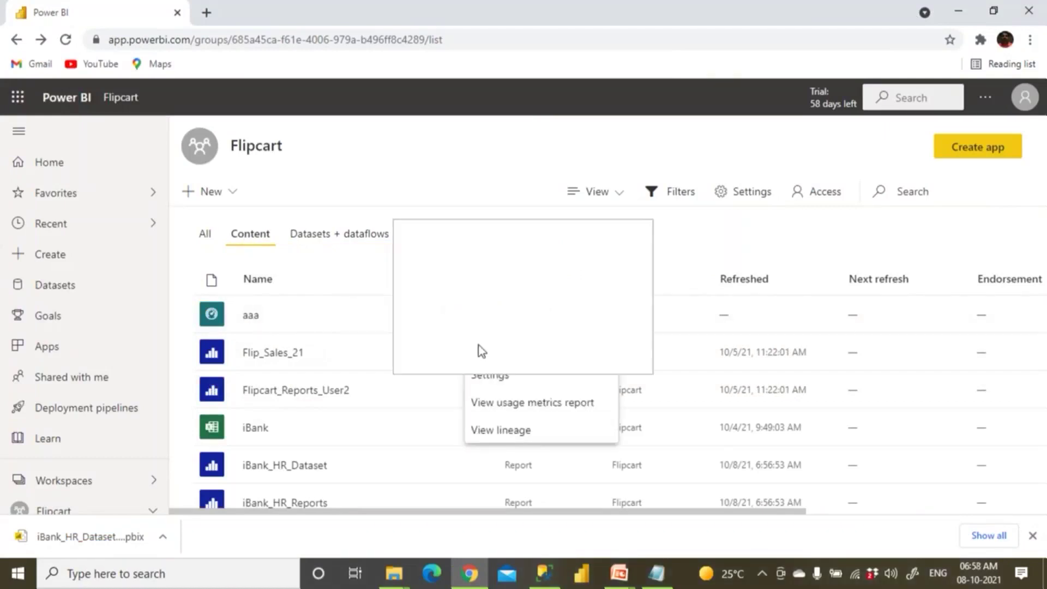
{"action": "left_click", "coordinate": [525, 336]}
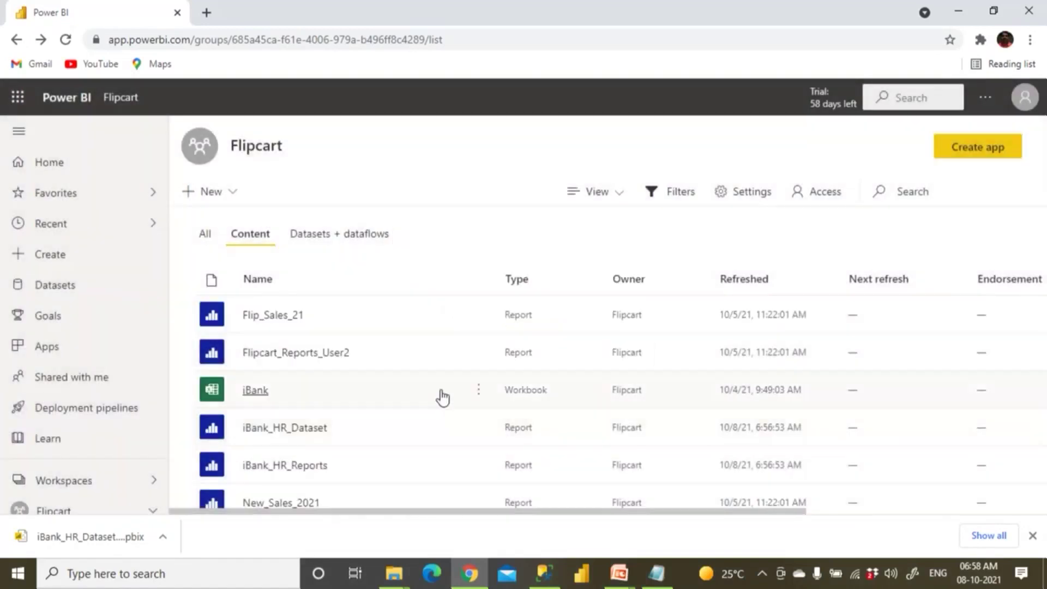
{"action": "left_click", "coordinate": [479, 398]}
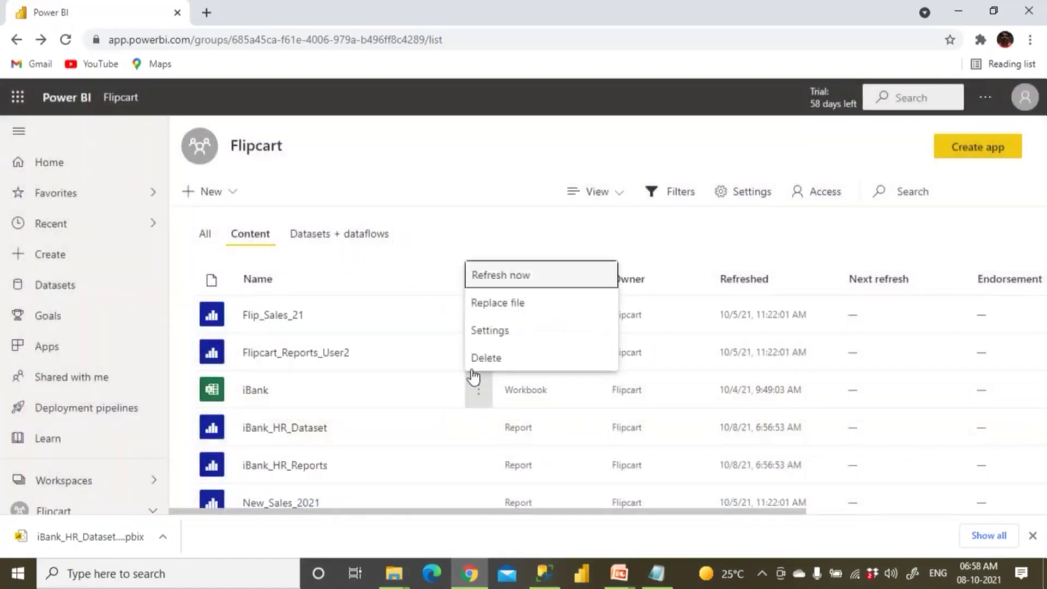
{"action": "left_click", "coordinate": [484, 359]}
{"action": "left_click", "coordinate": [518, 341]}
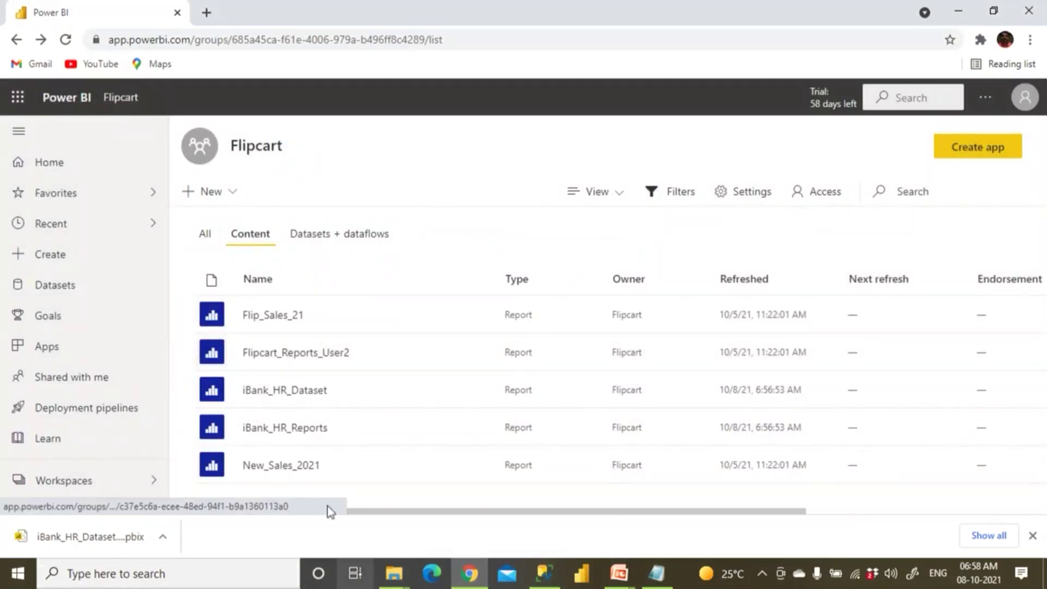
Step: Check the workspace's All, Content and Datasets lists, then bring the notes file forward
{"action": "left_click", "coordinate": [205, 235]}
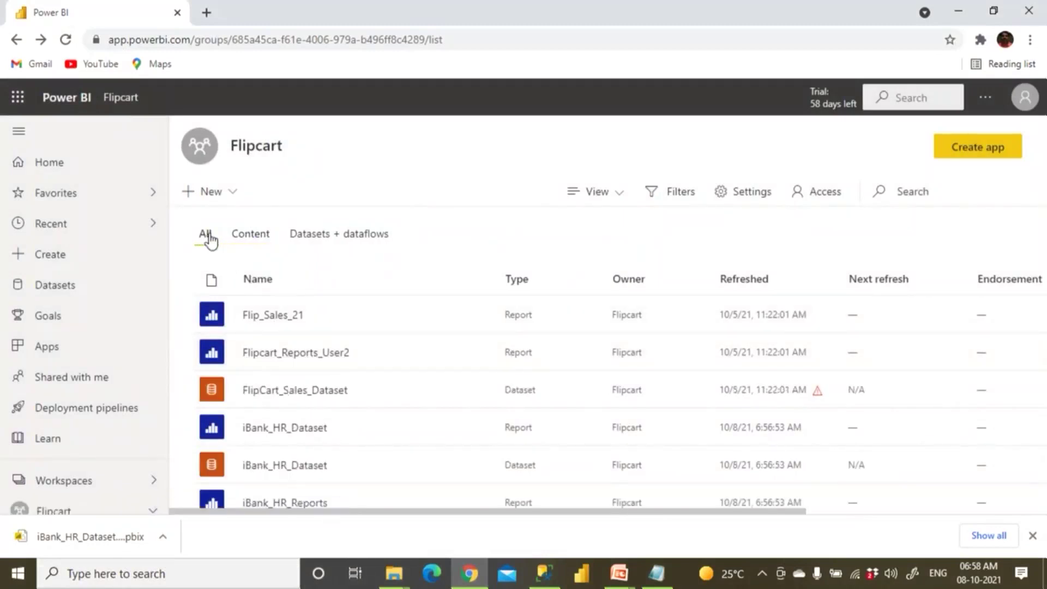
{"action": "left_click", "coordinate": [241, 245]}
{"action": "left_click", "coordinate": [307, 240]}
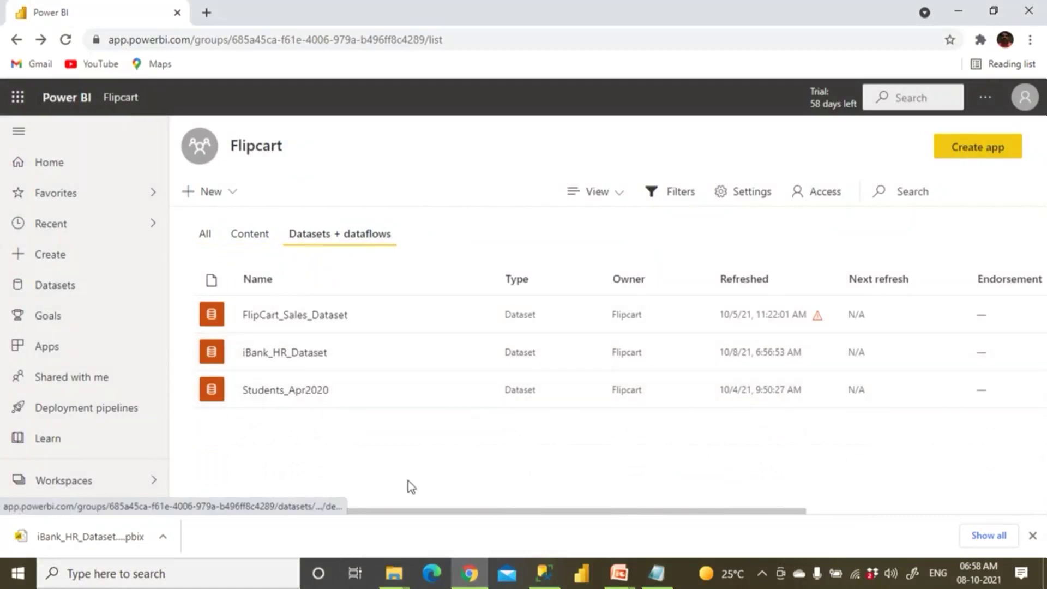
{"action": "left_click", "coordinate": [469, 573]}
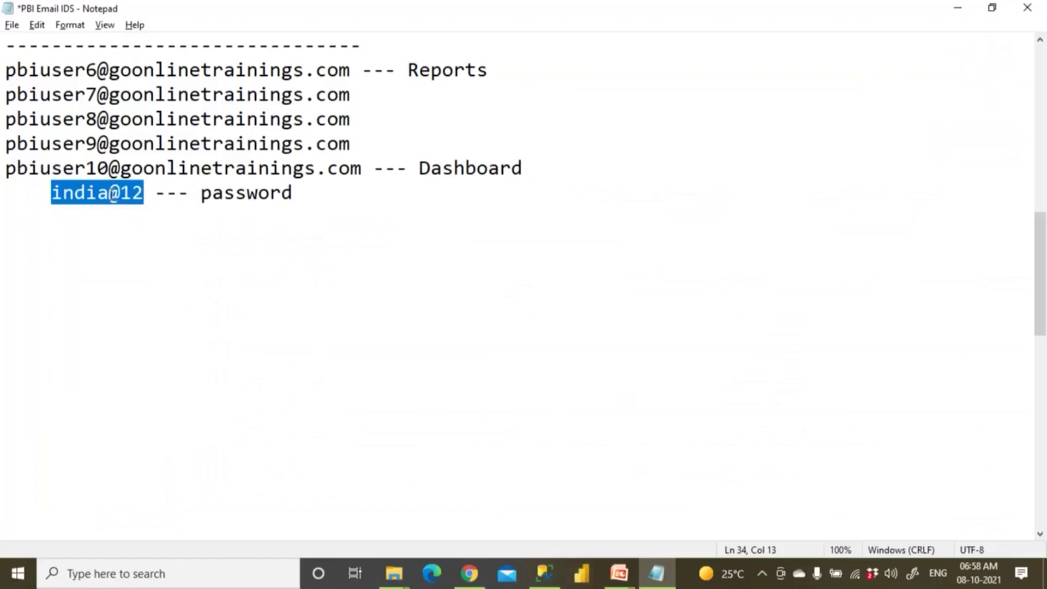
{"action": "scroll", "coordinate": [114, 194], "scroll_direction": "up", "scroll_amount": 1}
{"action": "left_click_drag", "start_coordinate": [6, 168], "coordinate": [39, 167]}
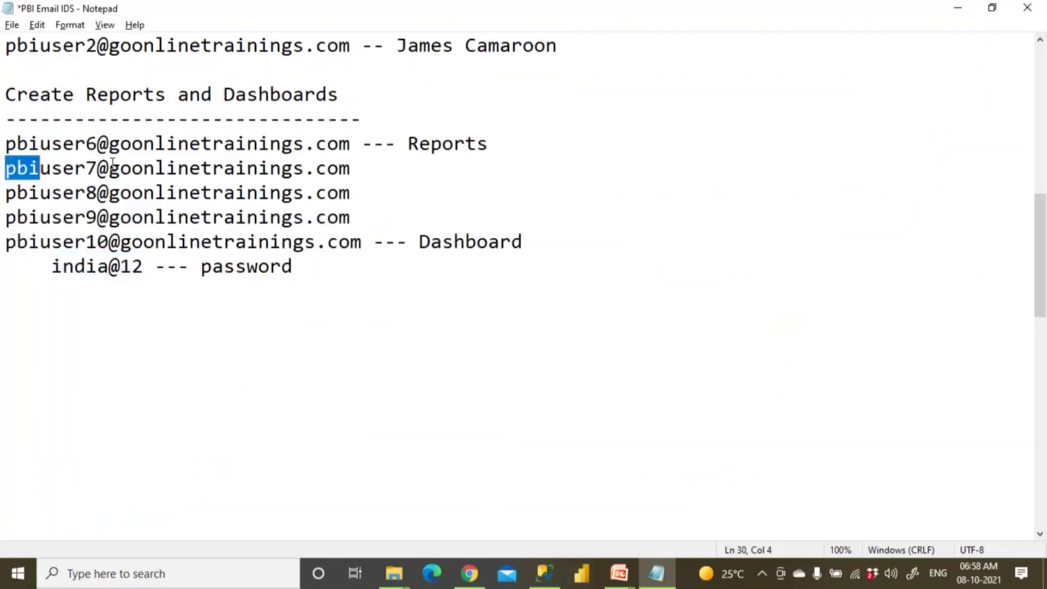
{"action": "left_click_drag", "start_coordinate": [112, 162], "coordinate": [118, 168]}
{"action": "left_click_drag", "start_coordinate": [5, 143], "coordinate": [373, 144]}
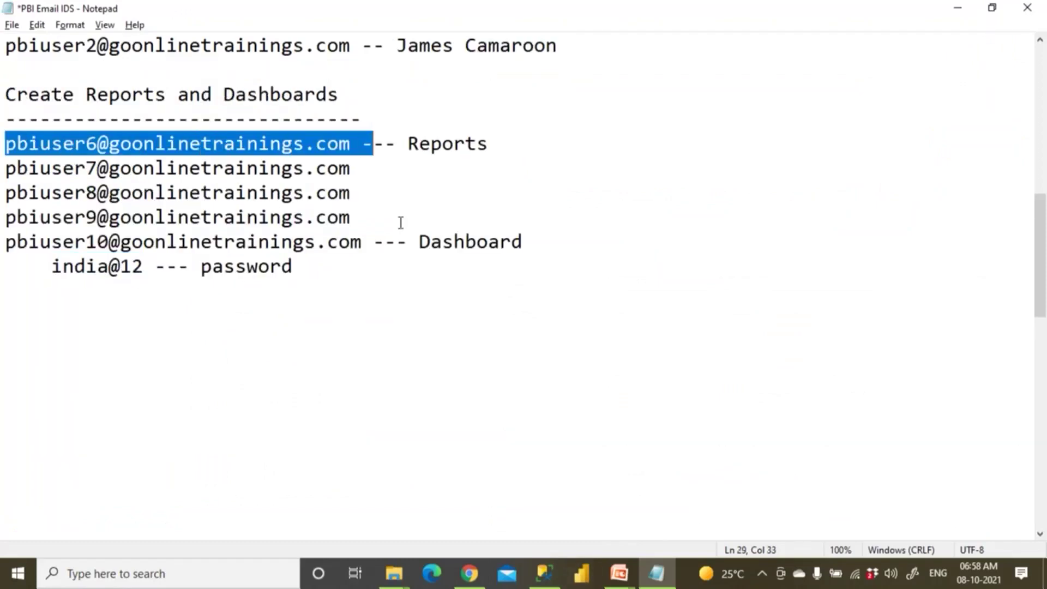
{"action": "left_click", "coordinate": [469, 574]}
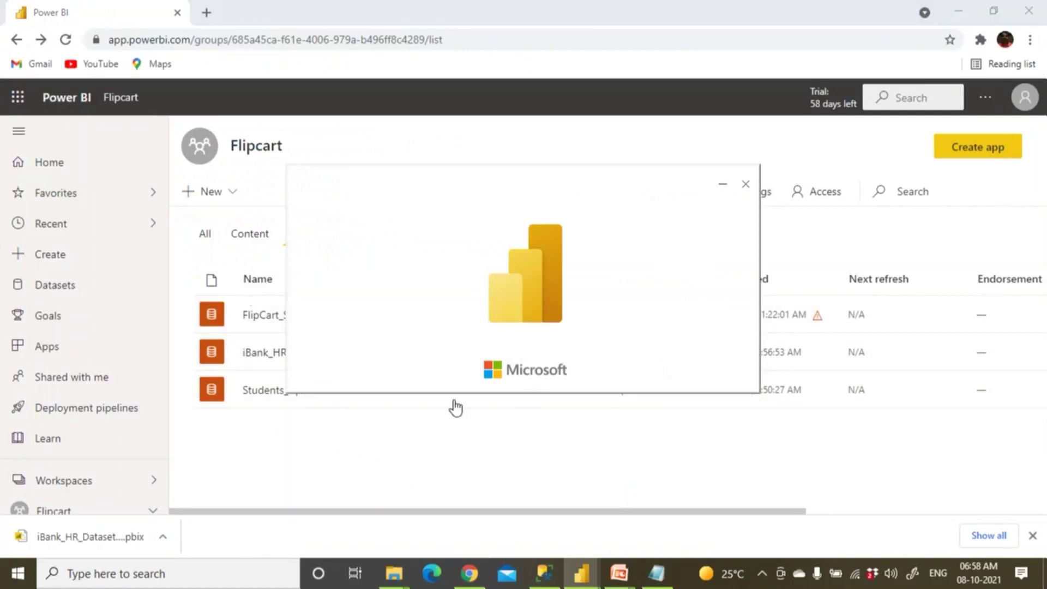
{"action": "left_click", "coordinate": [657, 574]}
{"action": "left_click", "coordinate": [339, 294]}
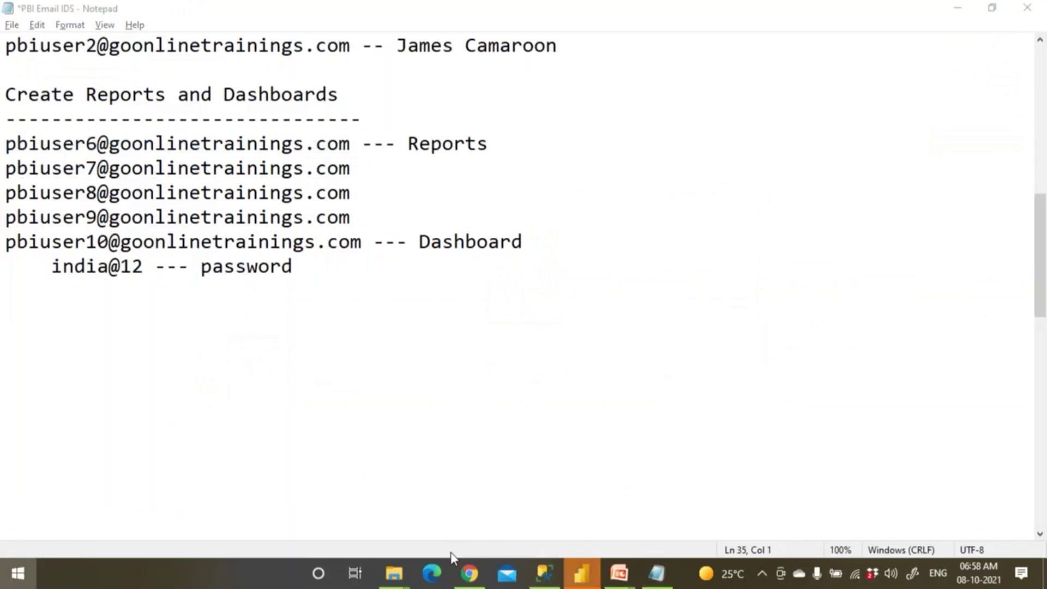
Step: Launch a new blank Notepad window and move it to the top left
{"action": "key", "text": "super"}
{"action": "type", "text": "note"}
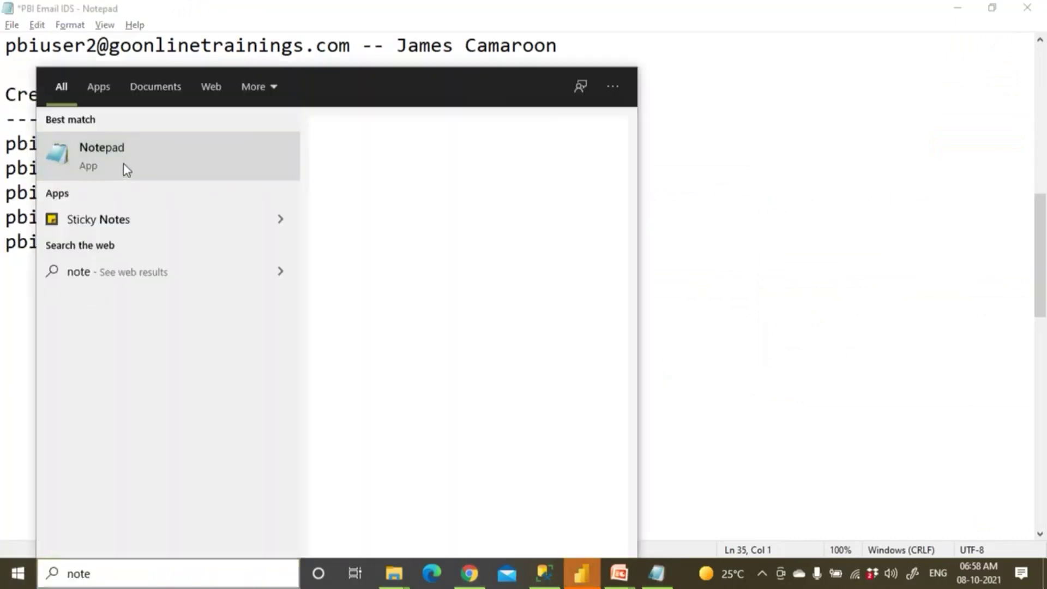
{"action": "left_click", "coordinate": [123, 165]}
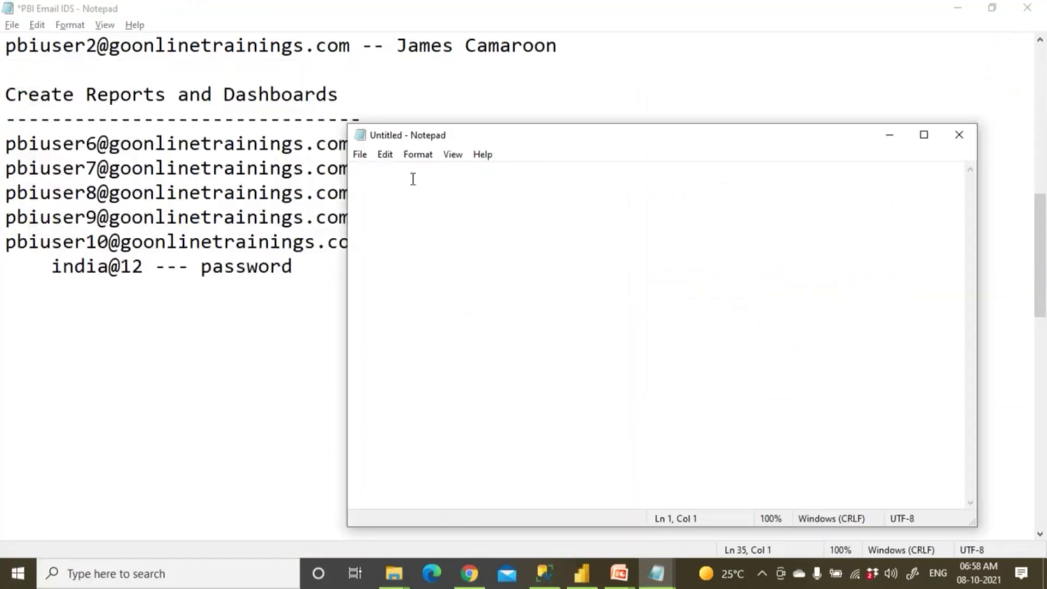
{"action": "left_click_drag", "start_coordinate": [512, 139], "coordinate": [189, 29]}
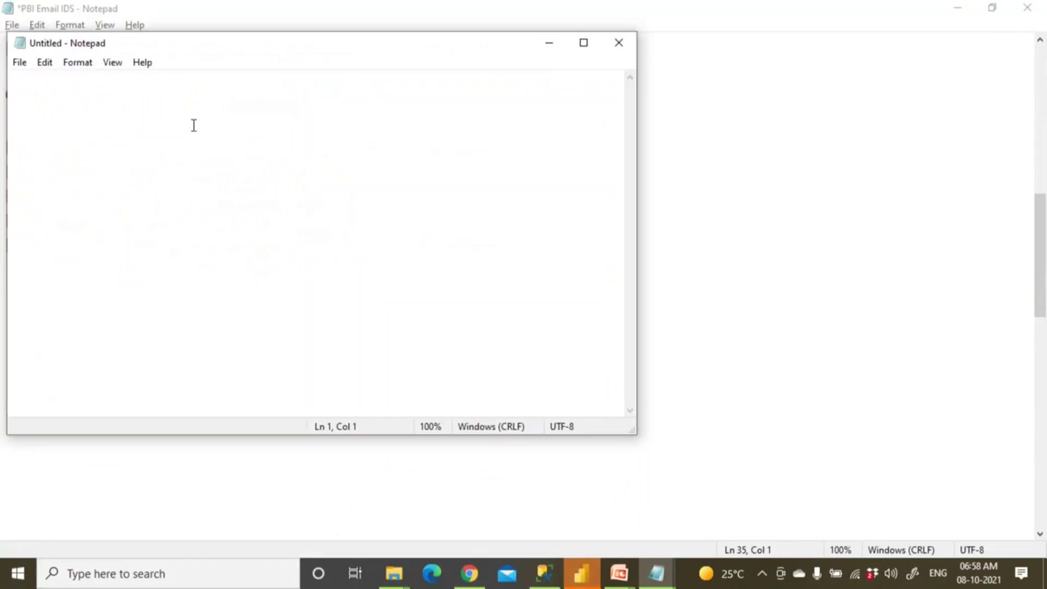
Step: Type the heading 'Dataset -- Reports --- Dashboard' in the new note
{"action": "type", "text": "Datae"}
{"action": "type", "text": "t"}
{"action": "key", "text": "BackSpace"}
{"action": "key", "text": "BackSpace"}
{"action": "key", "text": "BackSpace"}
{"action": "type", "text": "set -- "}
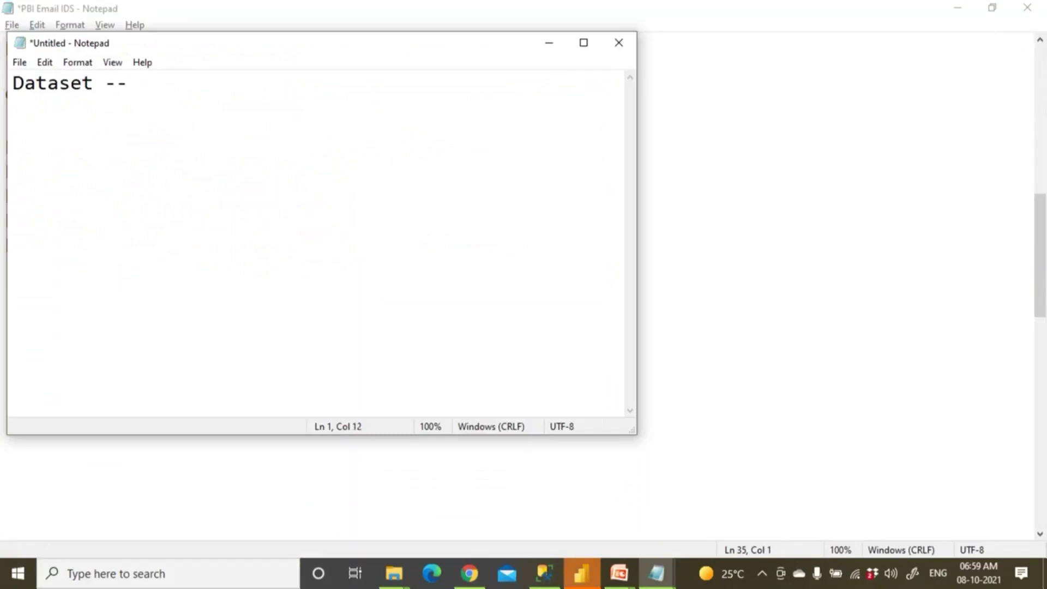
{"action": "type", "text": "Reports --- "}
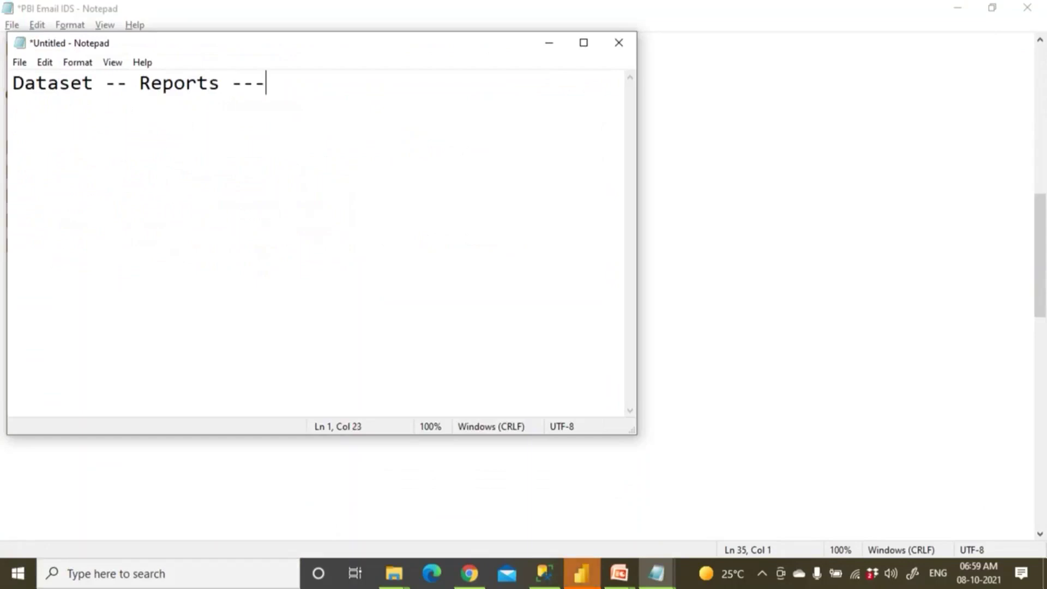
{"action": "type", "text": "Dashboar"}
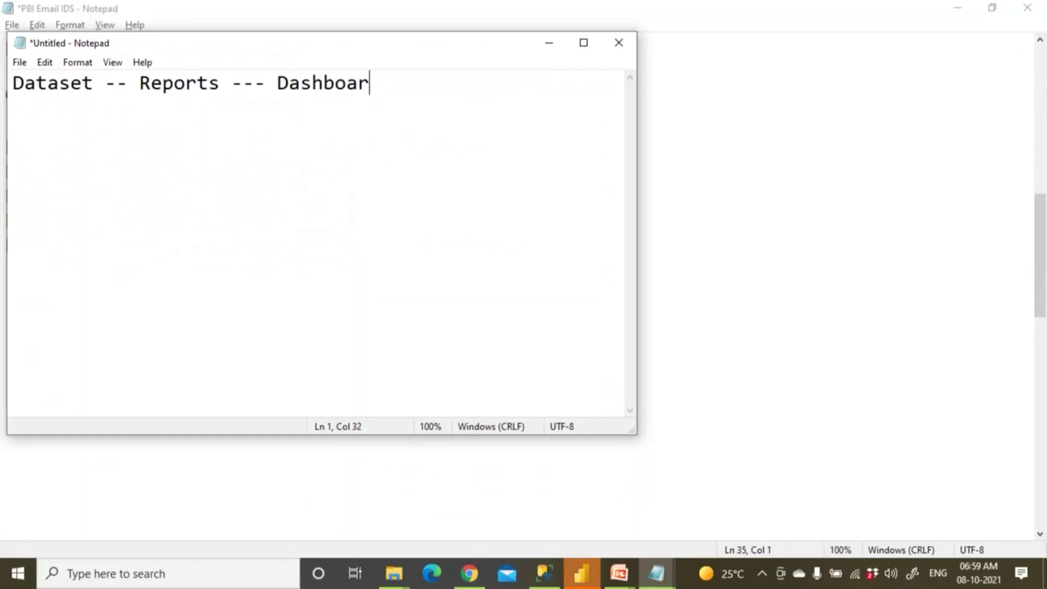
{"action": "type", "text": "d"}
{"action": "left_click", "coordinate": [647, 380]}
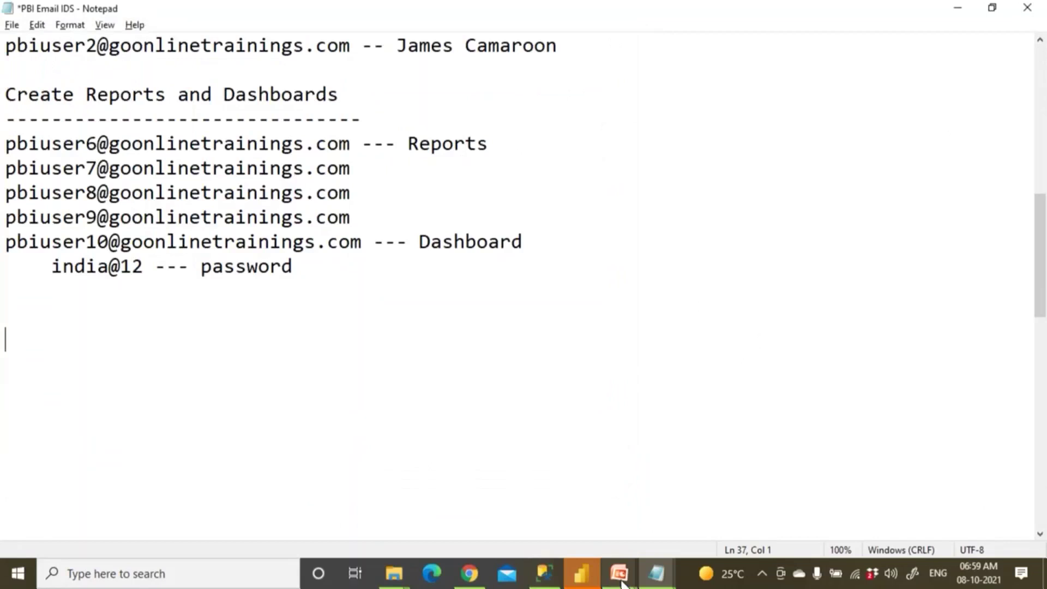
Step: Toggle the Flipcart workspace between Content and Datasets + dataflows, ending on the three datasets
{"action": "left_click", "coordinate": [468, 574]}
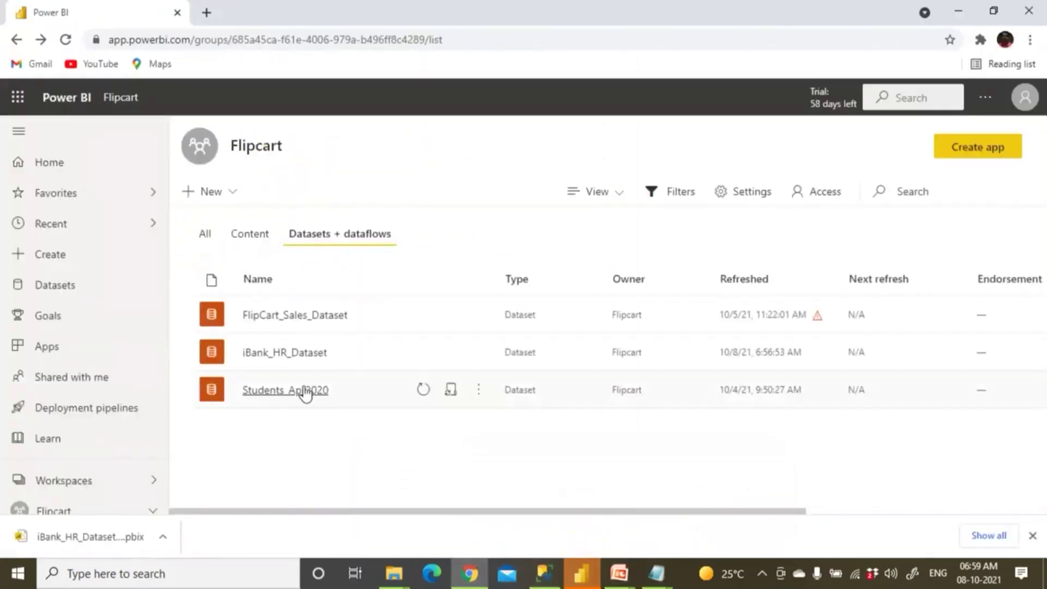
{"action": "left_click", "coordinate": [240, 236]}
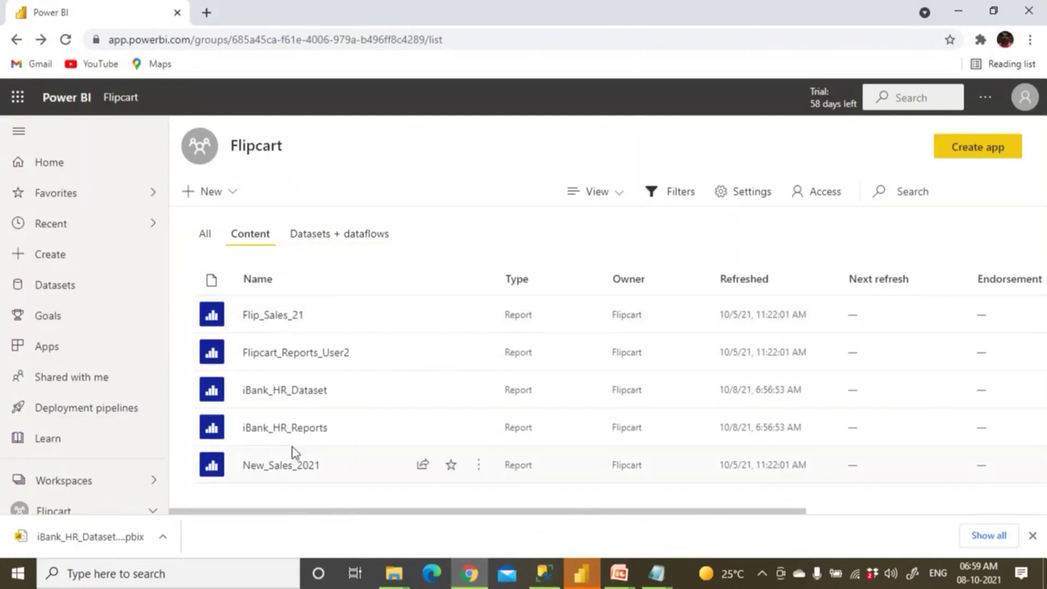
{"action": "left_click", "coordinate": [327, 241]}
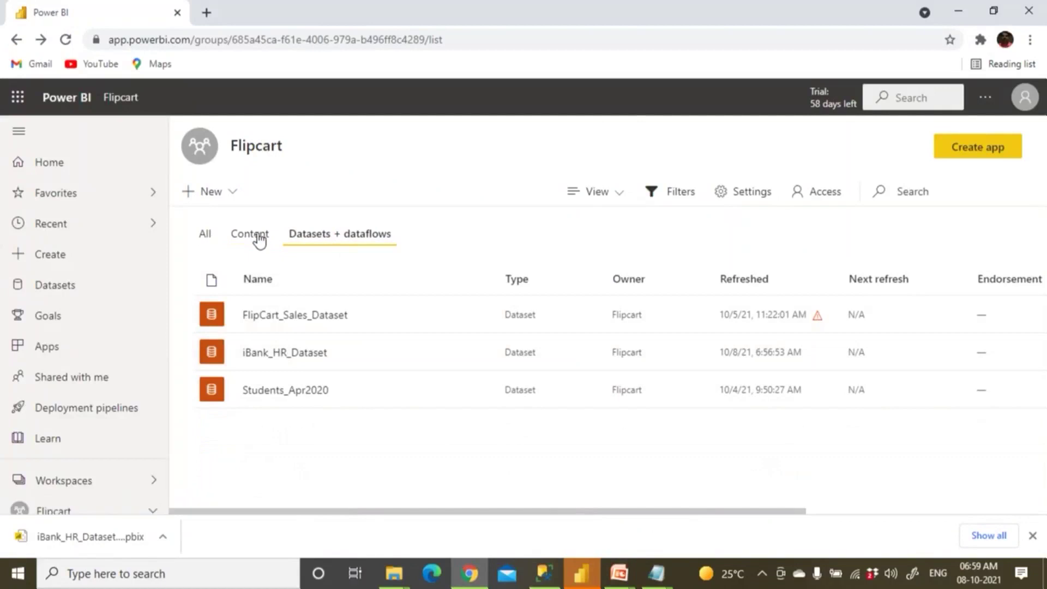
{"action": "left_click", "coordinate": [256, 236]}
{"action": "left_click", "coordinate": [316, 238]}
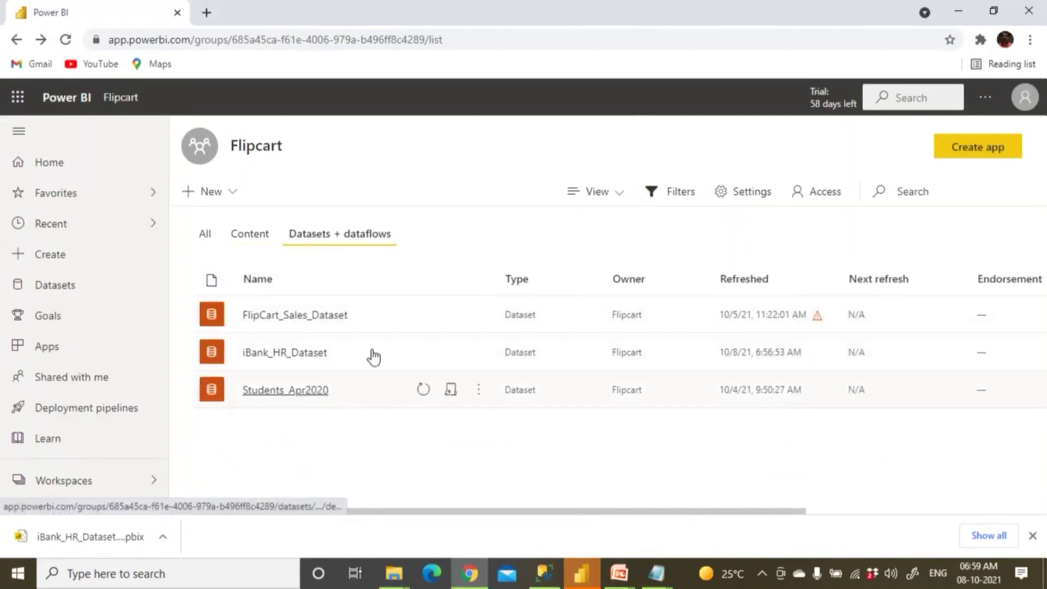
{"action": "mouse_move", "coordinate": [670, 578]}
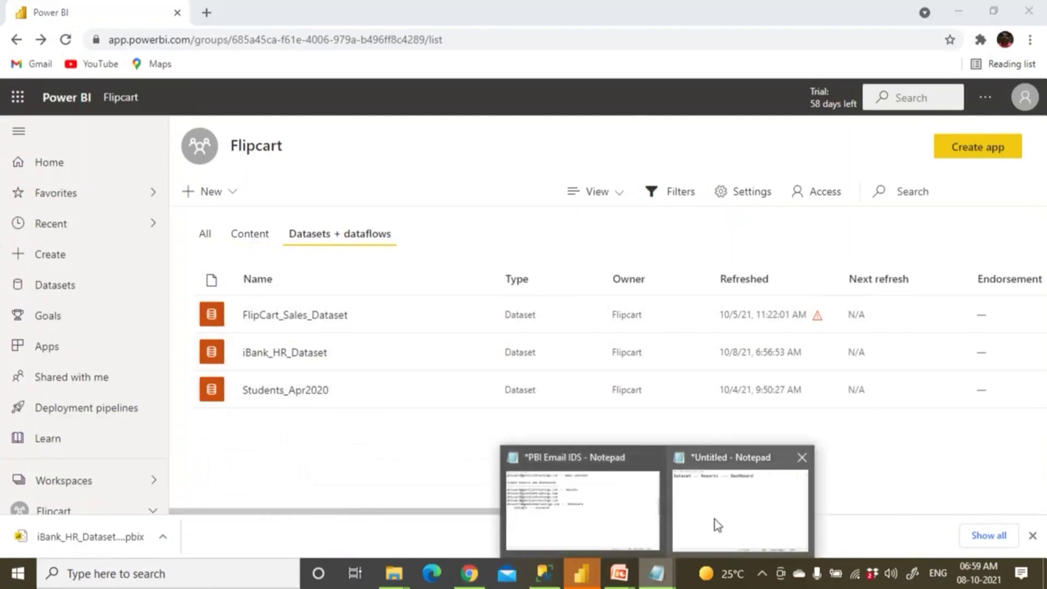
{"action": "left_click", "coordinate": [736, 504]}
Step: Add the lines '1 -------- M ---- M' and 'M -------- M ------ M' under the heading
{"action": "key", "text": "ctrl+Left"}
{"action": "key", "text": "ctrl+Left"}
{"action": "key", "text": "ctrl+Left"}
{"action": "key", "text": "shift+Right"}
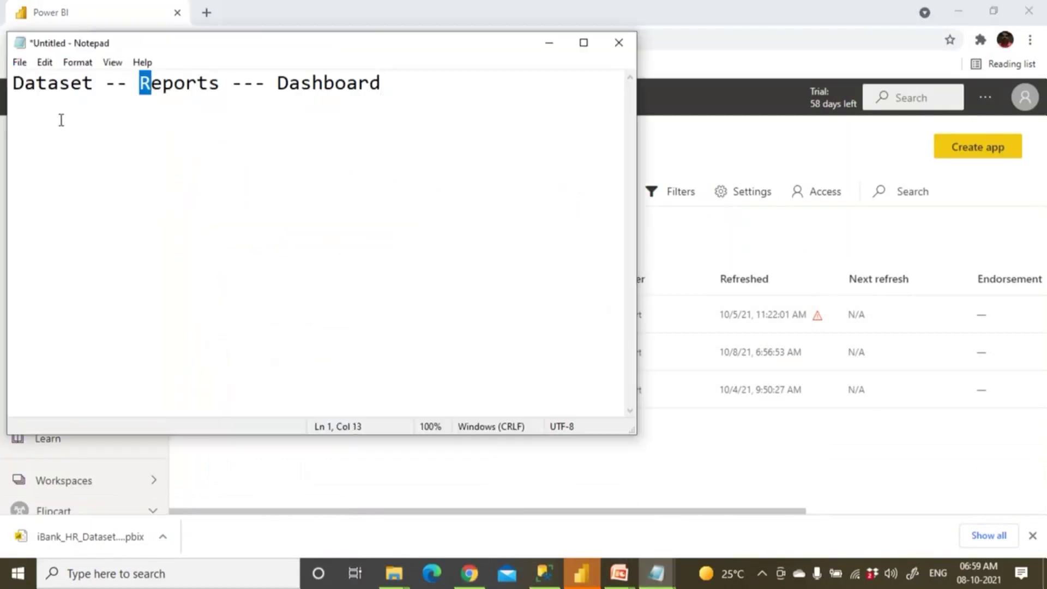
{"action": "left_click", "coordinate": [94, 116]}
{"action": "left_click", "coordinate": [415, 84]}
{"action": "key", "text": "Return"}
{"action": "key", "text": "Return"}
{"action": "type", "text": "1 -------"}
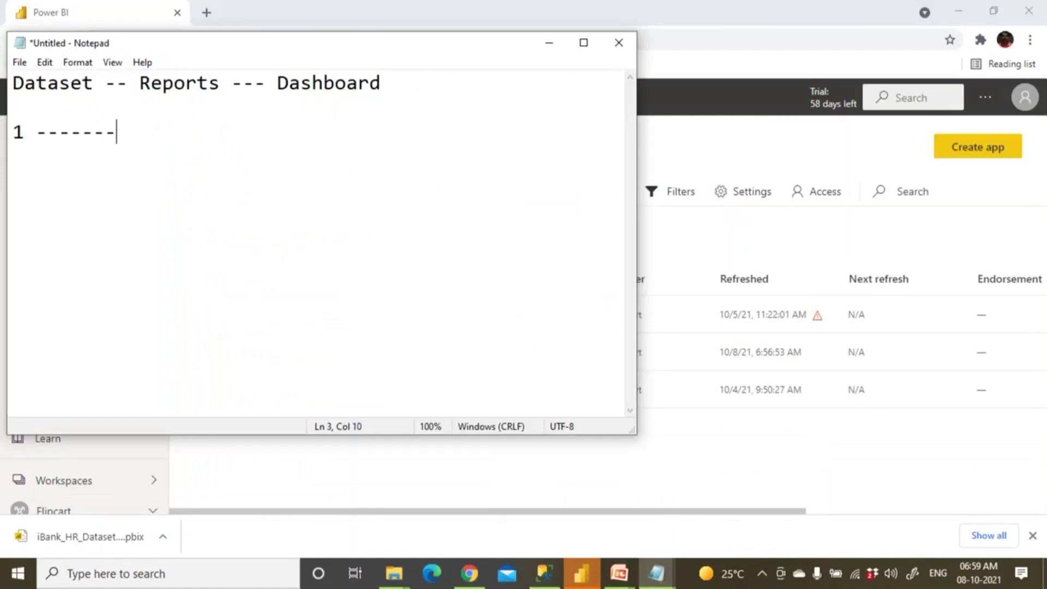
{"action": "type", "text": "- M ----       M"}
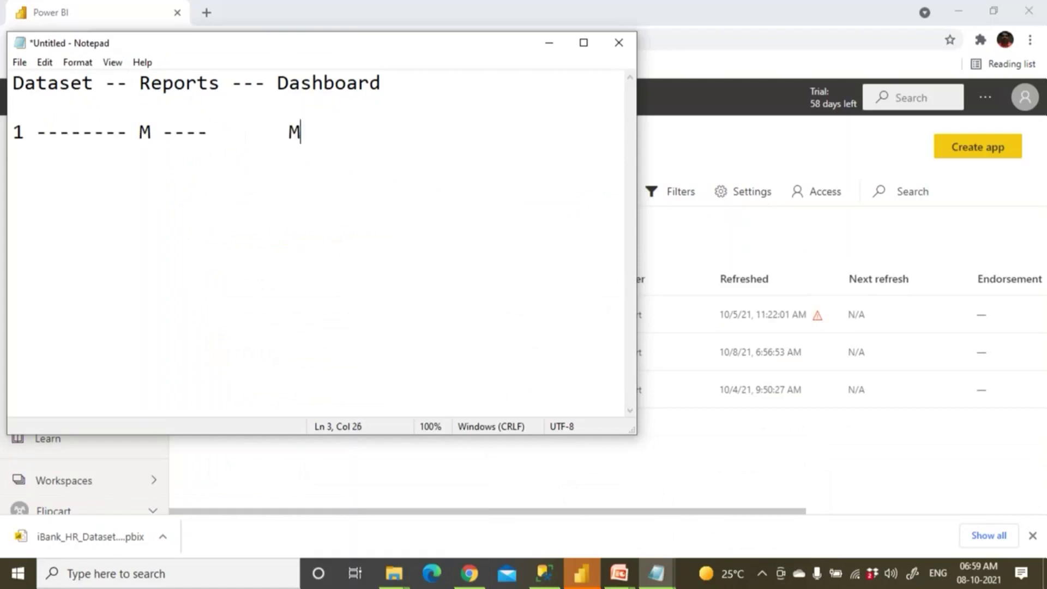
{"action": "key", "text": "Return"}
{"action": "type", "text": "M -------- "}
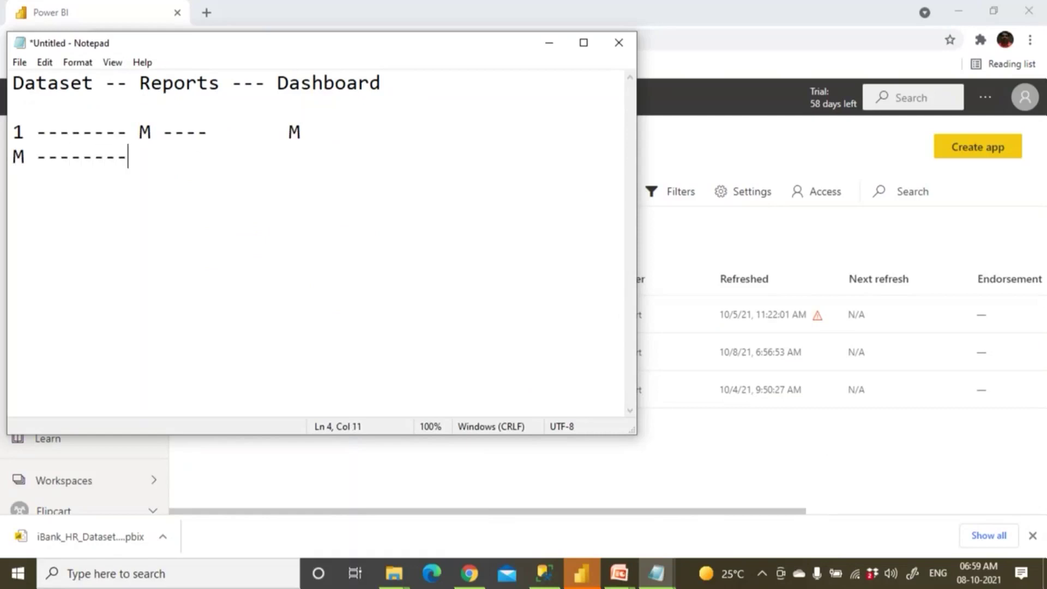
{"action": "type", "text": "M ------     M"}
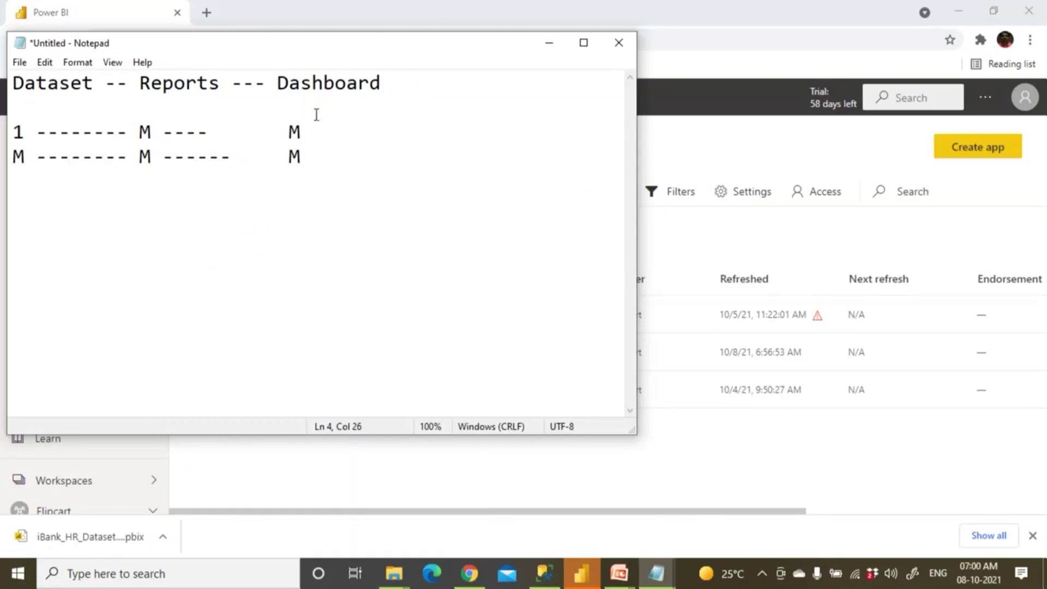
Step: Highlight the last, middle and first M of the M–M–M line to explain the mapping
{"action": "double_click", "coordinate": [295, 157]}
{"action": "double_click", "coordinate": [144, 158]}
{"action": "left_click", "coordinate": [141, 163]}
{"action": "left_click", "coordinate": [19, 158]}
{"action": "key", "text": "shift+Left"}
{"action": "left_click", "coordinate": [155, 157]}
{"action": "double_click", "coordinate": [160, 156]}
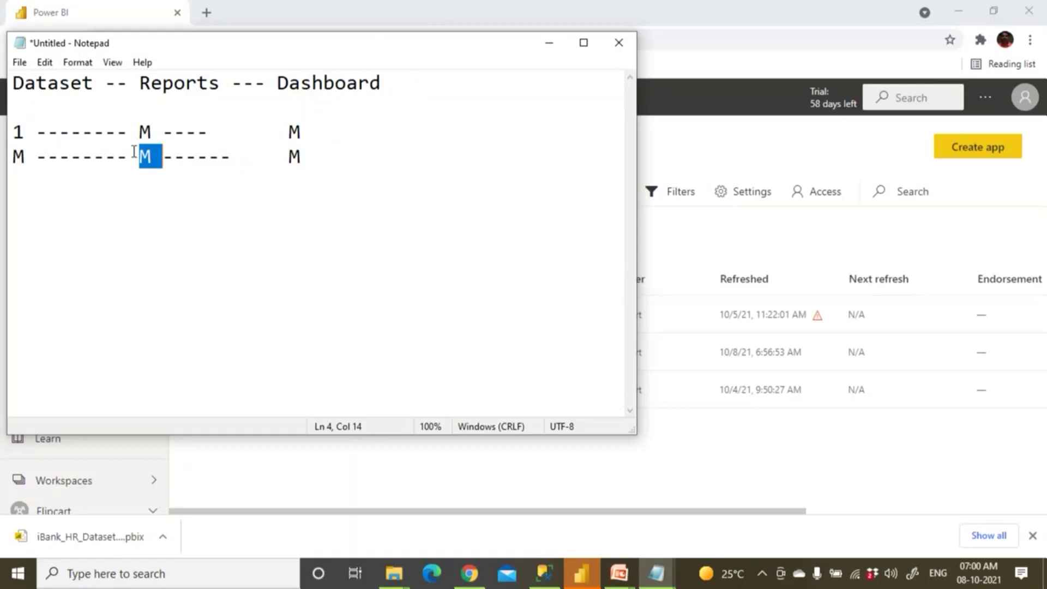
Step: Alternate highlighting the heading word Dataset with the middle and final M on line 4
{"action": "left_click_drag", "start_coordinate": [94, 84], "coordinate": [13, 84]}
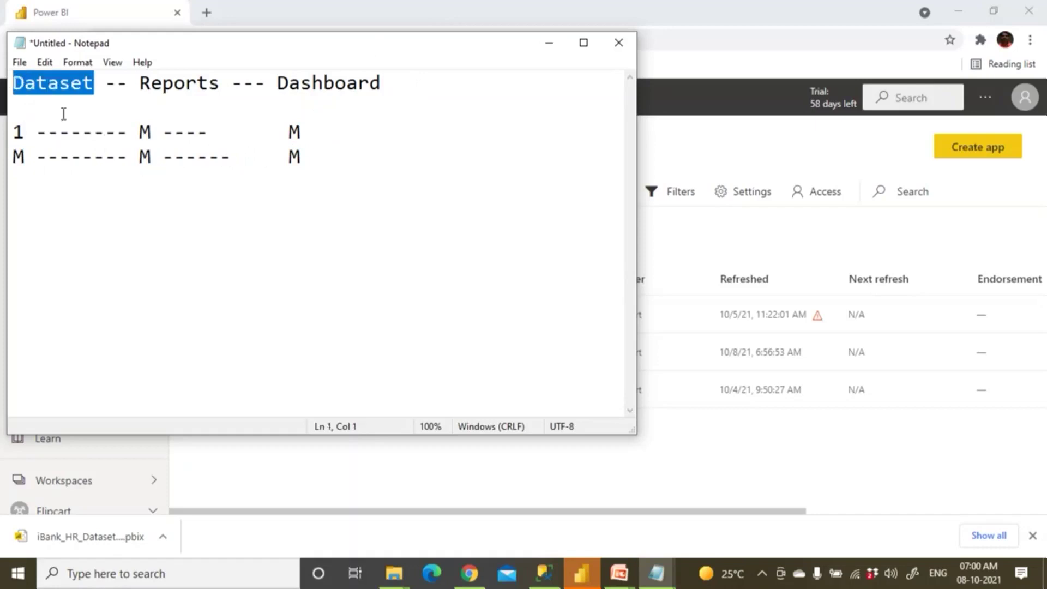
{"action": "left_click", "coordinate": [140, 156]}
{"action": "left_click", "coordinate": [175, 155], "text": "shift"}
{"action": "left_click", "coordinate": [162, 181]}
{"action": "left_click_drag", "start_coordinate": [95, 86], "coordinate": [13, 85]}
{"action": "left_click_drag", "start_coordinate": [283, 158], "coordinate": [327, 156]}
{"action": "left_click_drag", "start_coordinate": [133, 155], "coordinate": [168, 155]}
{"action": "left_click", "coordinate": [155, 179]}
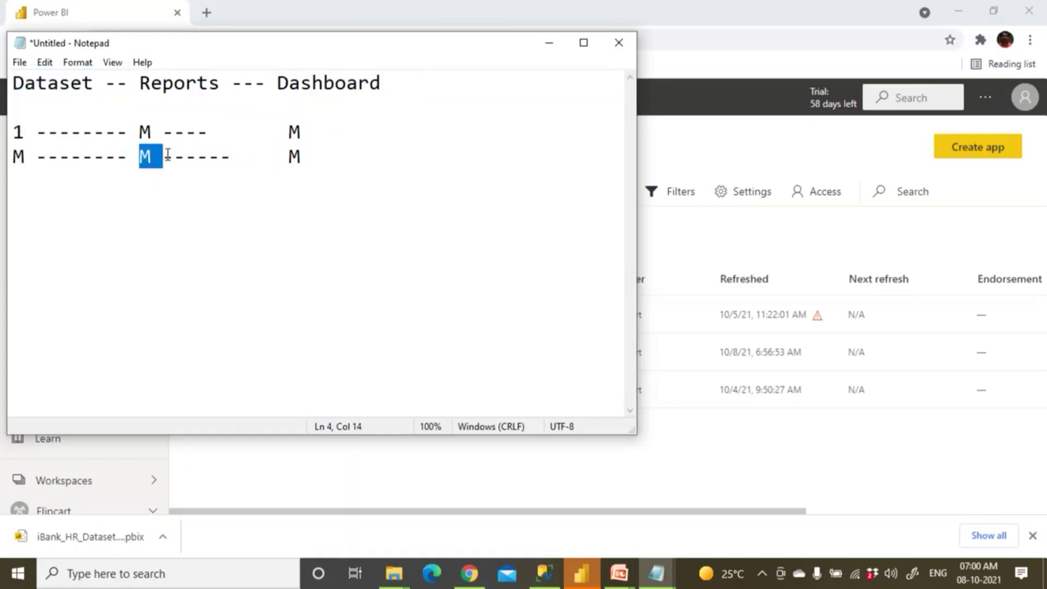
{"action": "left_click", "coordinate": [152, 179]}
Step: Highlight Dataset, then the first and middle M on line 4, and clear the selection
{"action": "left_click_drag", "start_coordinate": [140, 156], "coordinate": [156, 153]}
{"action": "left_click", "coordinate": [97, 82]}
{"action": "left_click", "coordinate": [10, 87], "text": "shift"}
{"action": "left_click_drag", "start_coordinate": [36, 156], "coordinate": [13, 157]}
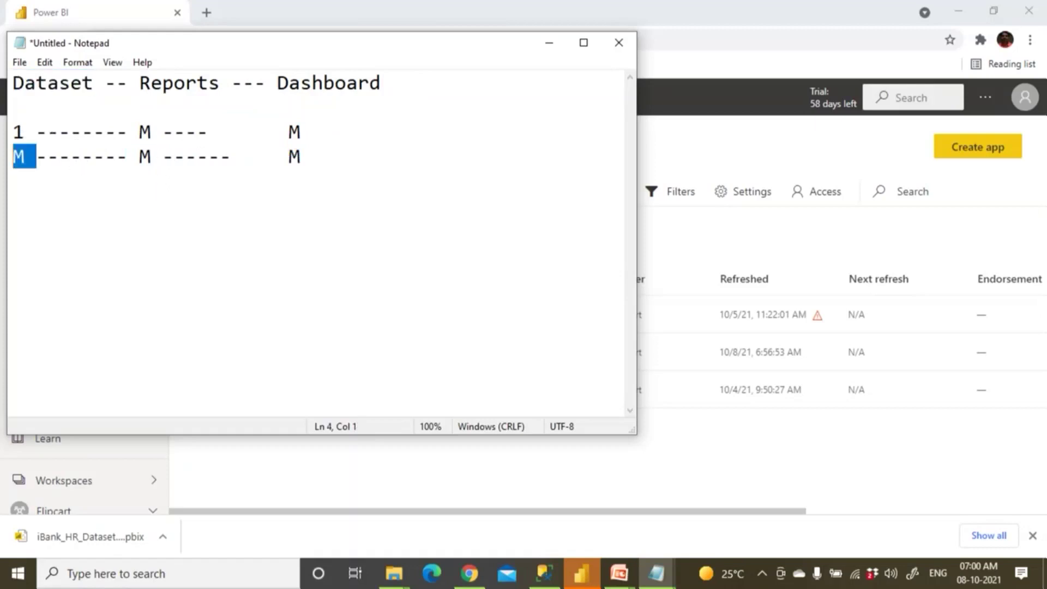
{"action": "left_click_drag", "start_coordinate": [170, 160], "coordinate": [139, 157]}
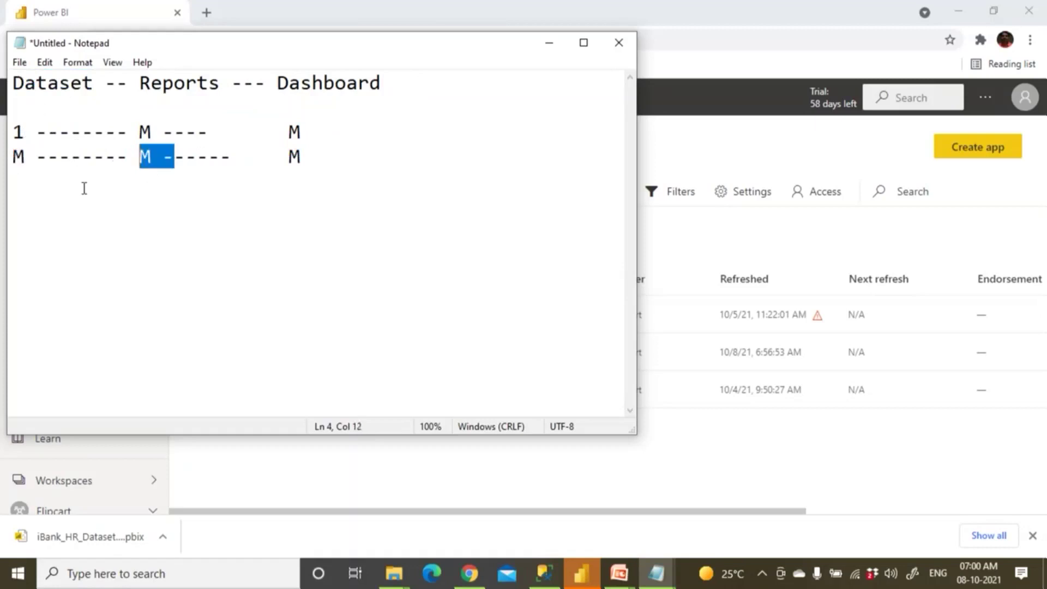
{"action": "left_click", "coordinate": [31, 197]}
Step: Add example lines 'DS1 -------- 10 -------- DB1 (' and 'DS2---------- 20' below the mappings
{"action": "key", "text": "Return"}
{"action": "key", "text": "Return"}
{"action": "type", "text": "D1"}
{"action": "key", "text": "BackSpace"}
{"action": "type", "text": "S"}
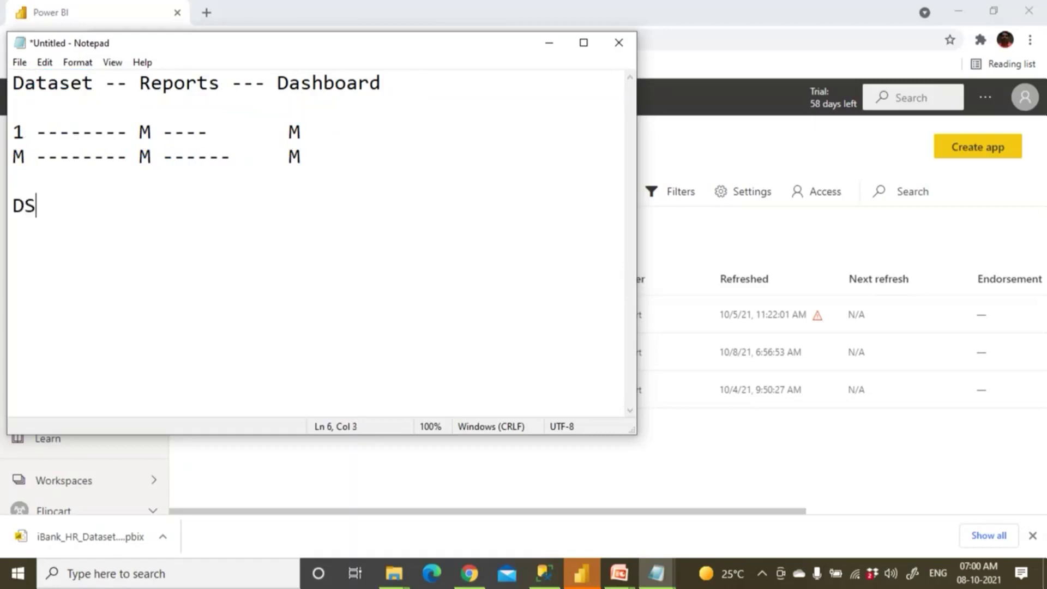
{"action": "type", "text": "1 -------- 10"}
{"action": "key", "text": "Return"}
{"action": "type", "text": "DS2"}
{"action": "key", "text": "BackSpace"}
{"action": "type", "text": "S2---------- 20"}
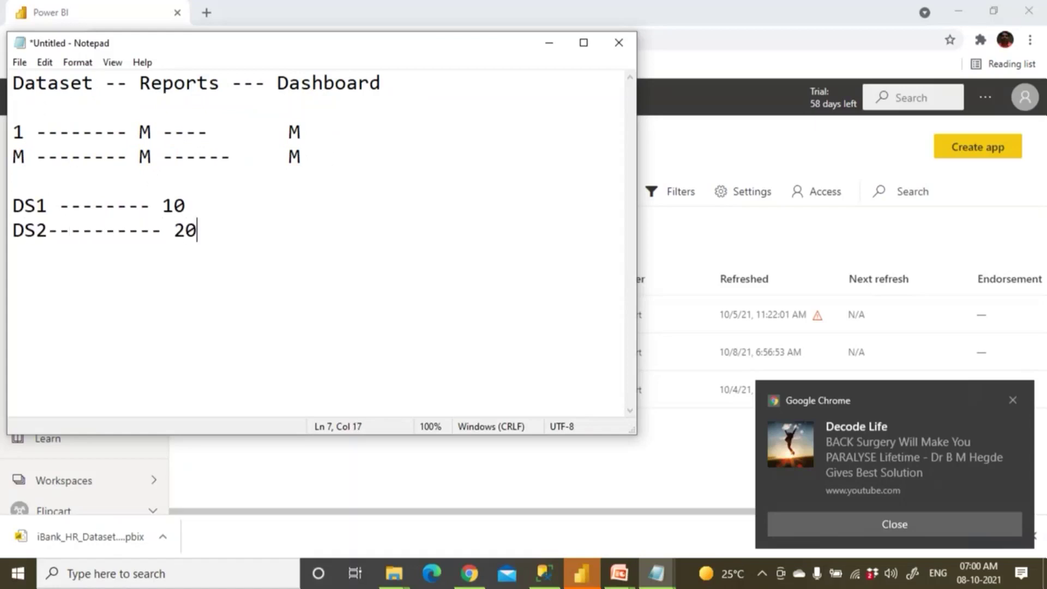
{"action": "left_click", "coordinate": [235, 202]}
{"action": "type", "text": "-------- DB1"}
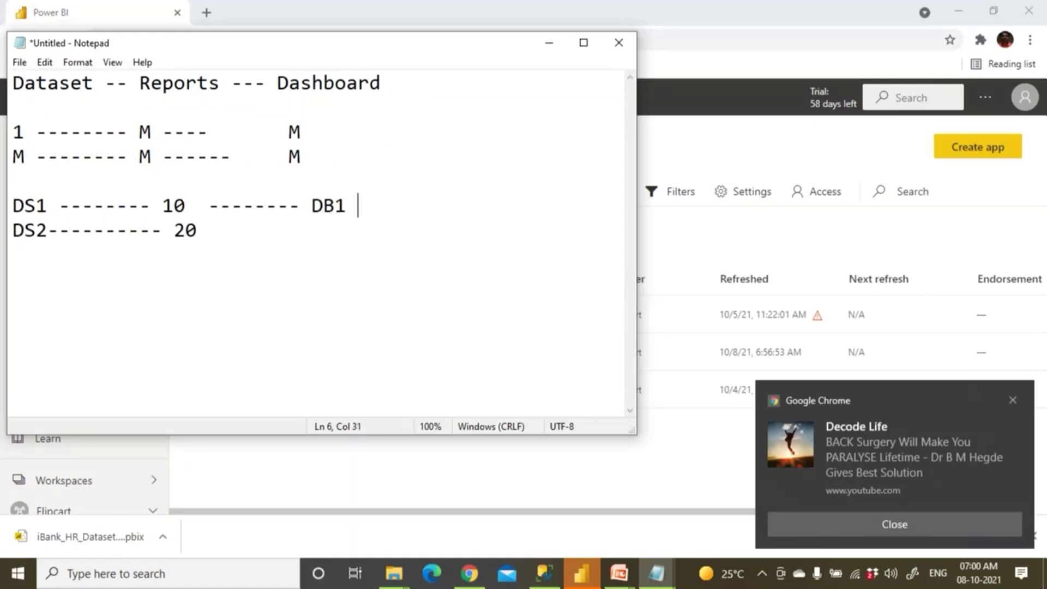
{"action": "type", "text": " ("}
Step: Highlight the 10, 20, DB1 ( and DS1 parts of the example lines while explaining
{"action": "double_click", "coordinate": [182, 206]}
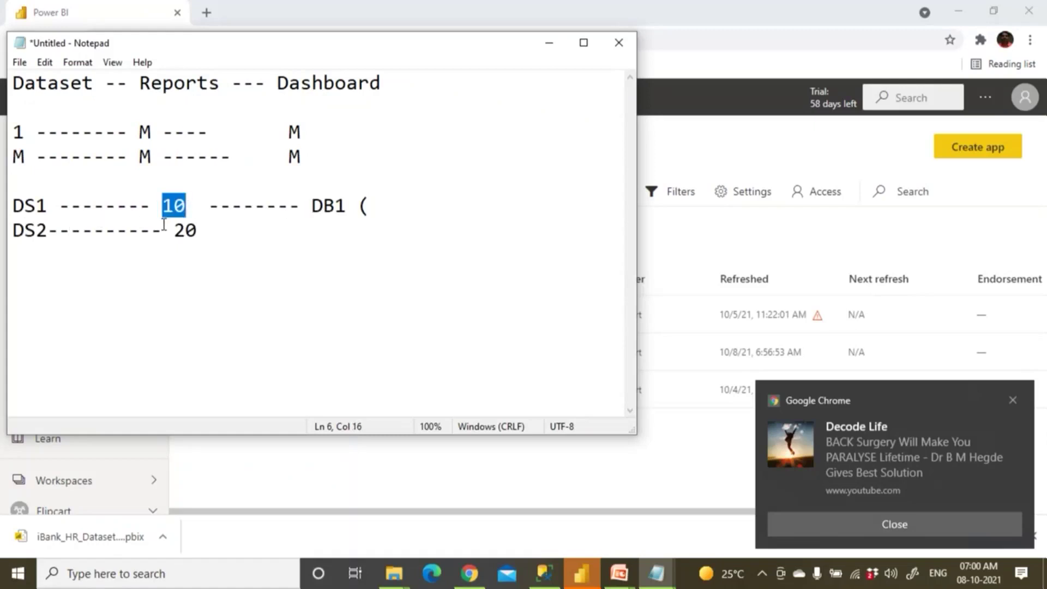
{"action": "double_click", "coordinate": [180, 231]}
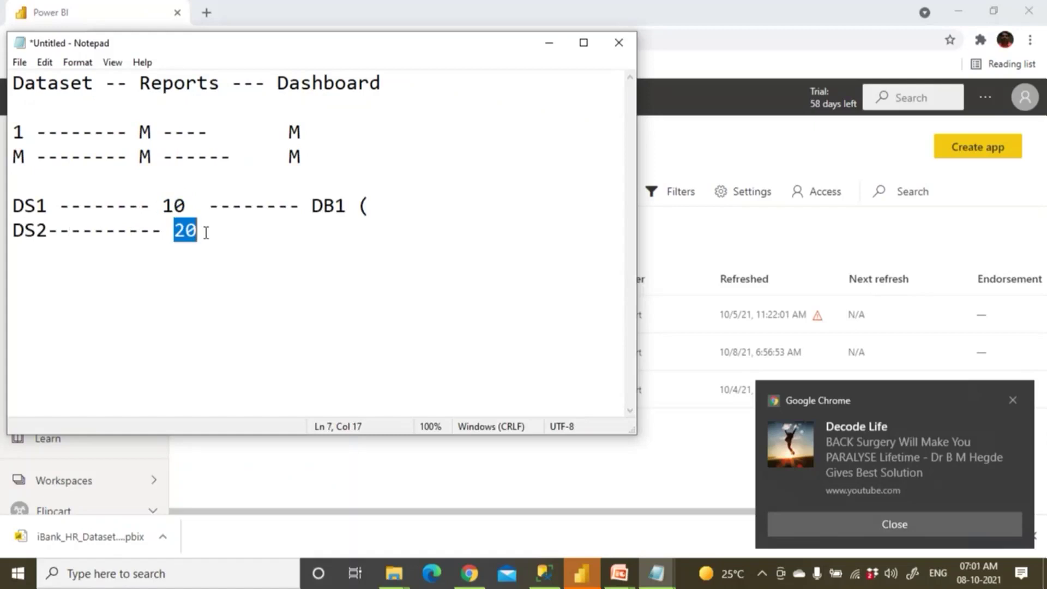
{"action": "left_click_drag", "start_coordinate": [303, 205], "coordinate": [368, 206]}
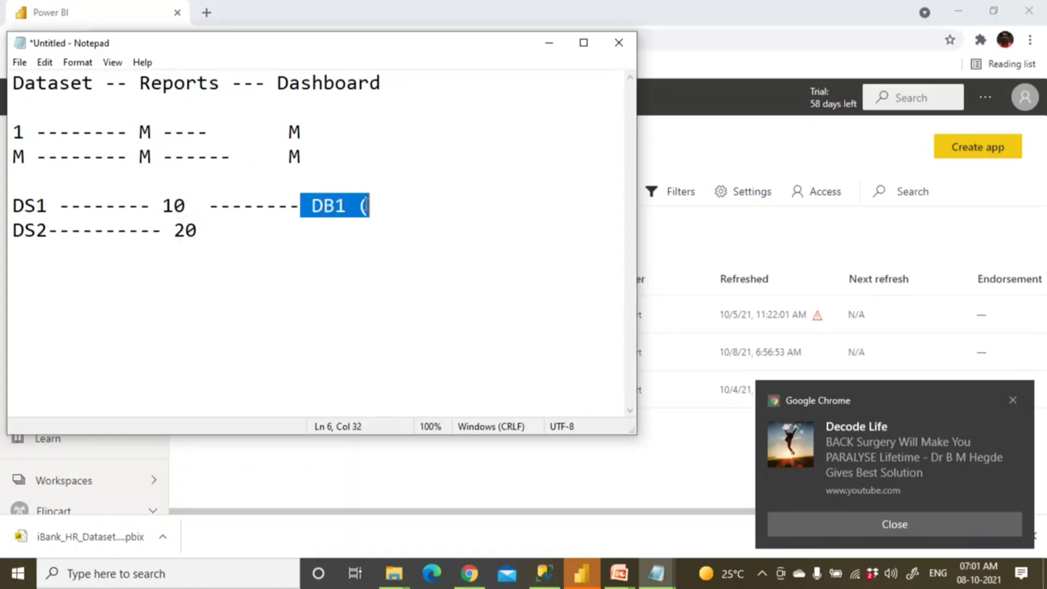
{"action": "left_click_drag", "start_coordinate": [48, 205], "coordinate": [12, 206]}
{"action": "left_click", "coordinate": [162, 204]}
{"action": "double_click", "coordinate": [183, 204]}
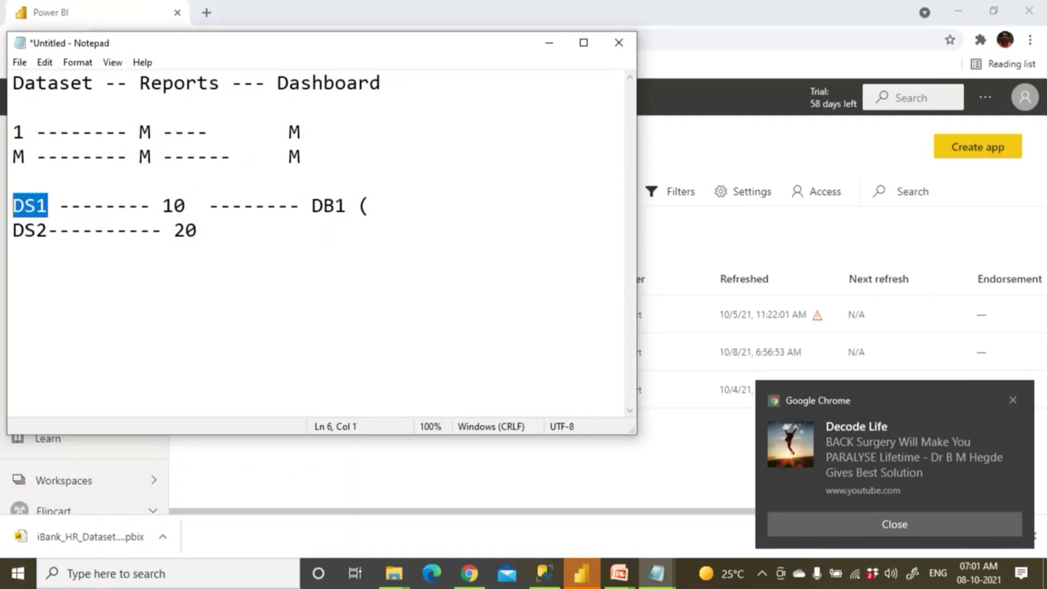
{"action": "left_click_drag", "start_coordinate": [162, 205], "coordinate": [185, 206]}
{"action": "left_click_drag", "start_coordinate": [303, 205], "coordinate": [358, 205]}
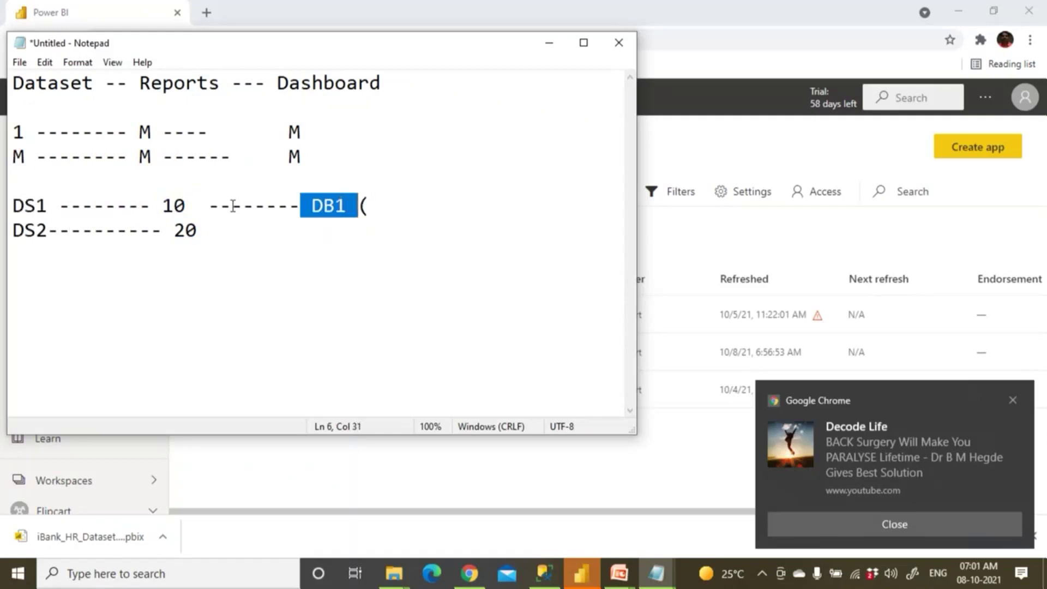
{"action": "left_click_drag", "start_coordinate": [197, 205], "coordinate": [146, 206]}
{"action": "left_click_drag", "start_coordinate": [204, 229], "coordinate": [149, 230]}
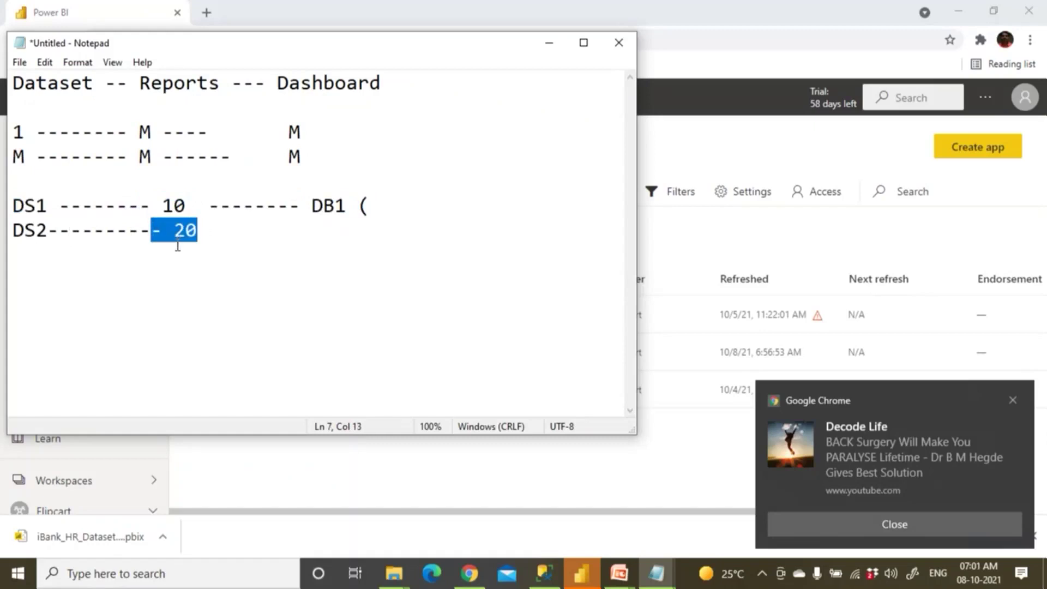
Step: Dismiss the browser notification, re-highlight DB1, DS1, 10 and 20, then clear the selection
{"action": "left_click", "coordinate": [850, 527]}
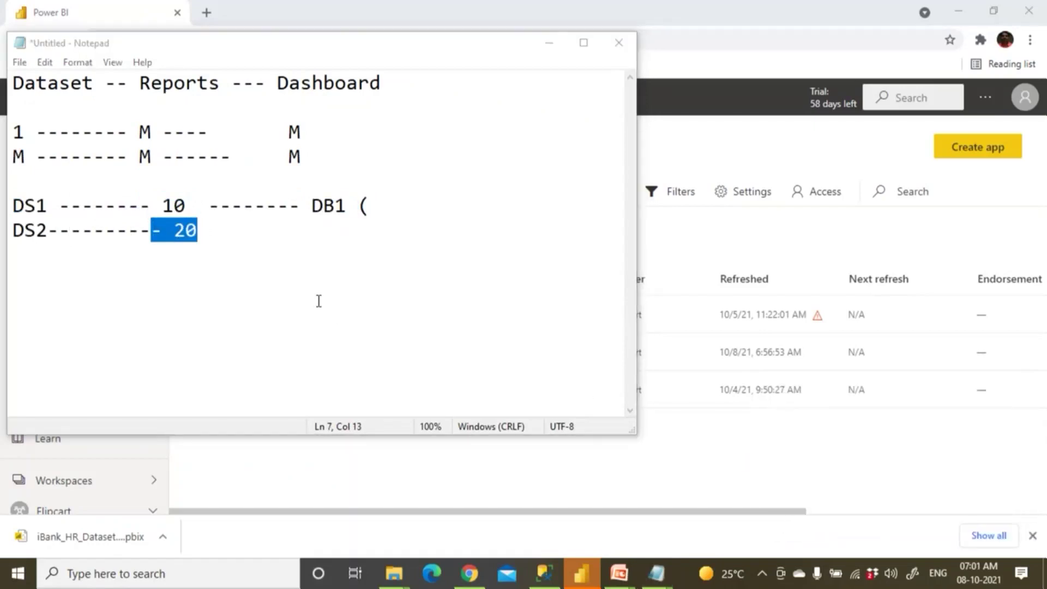
{"action": "left_click_drag", "start_coordinate": [311, 206], "coordinate": [382, 205]}
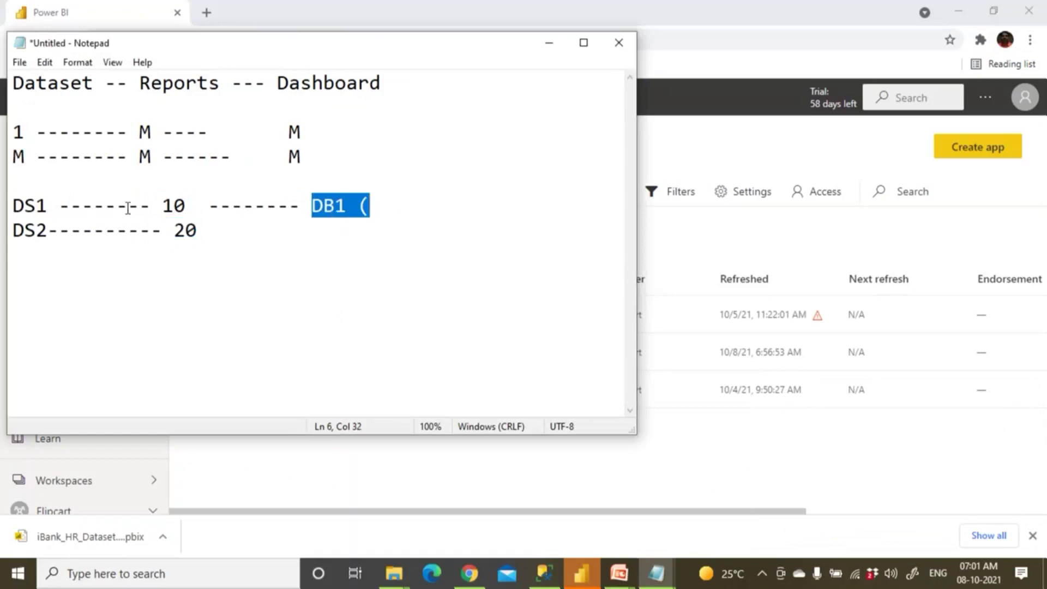
{"action": "left_click_drag", "start_coordinate": [65, 205], "coordinate": [12, 230]}
{"action": "double_click", "coordinate": [173, 207]}
{"action": "double_click", "coordinate": [204, 229]}
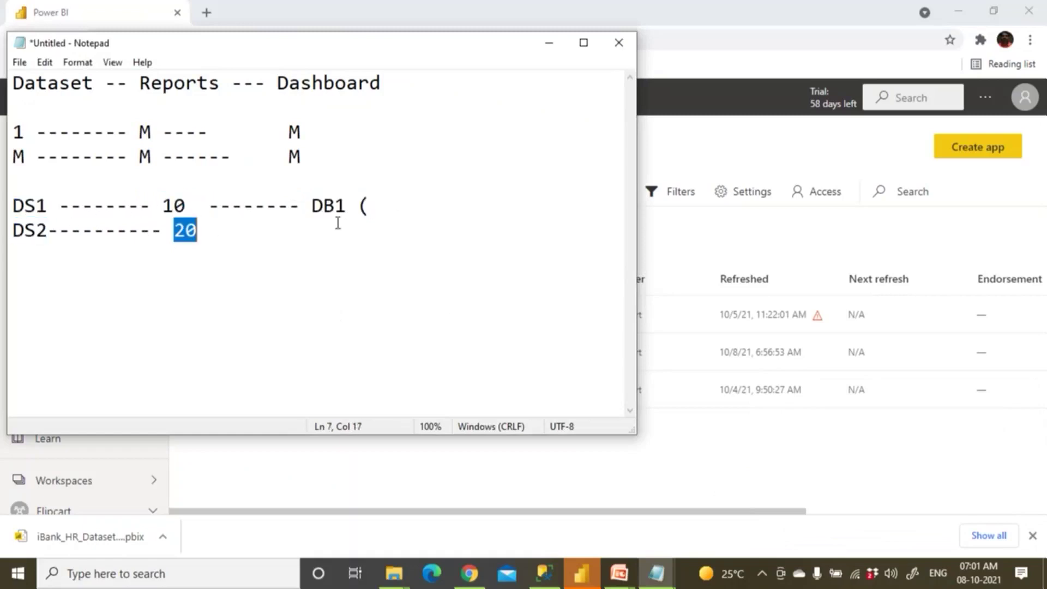
{"action": "left_click", "coordinate": [140, 176]}
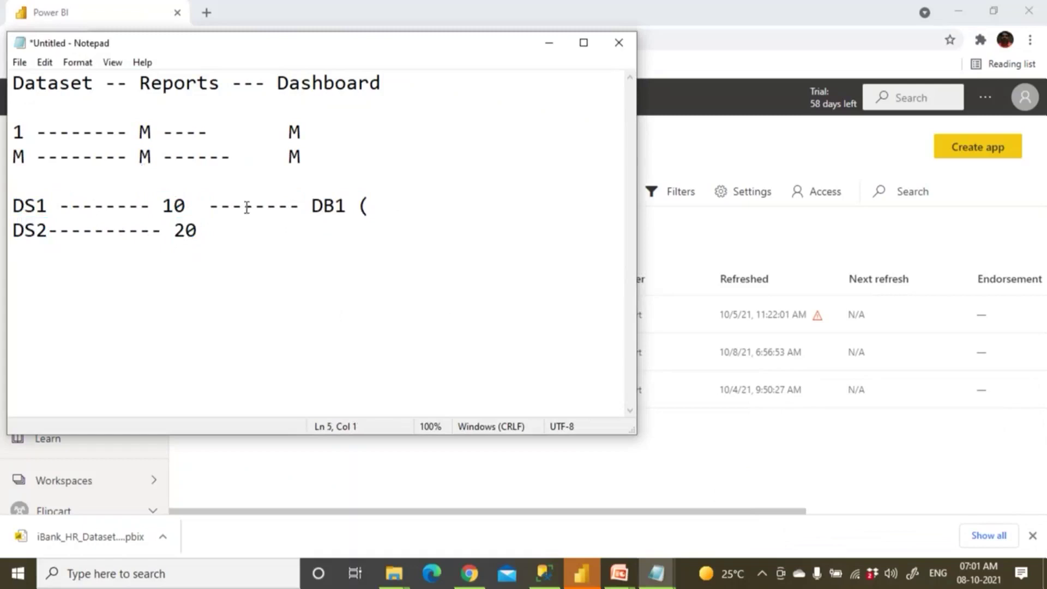
{"action": "left_click", "coordinate": [386, 83]}
Step: Add 'Detailed -- High Level' under the heading and highlight the 10 and 20 report counts
{"action": "key", "text": "Return"}
{"action": "type", "text": "Detailed  "}
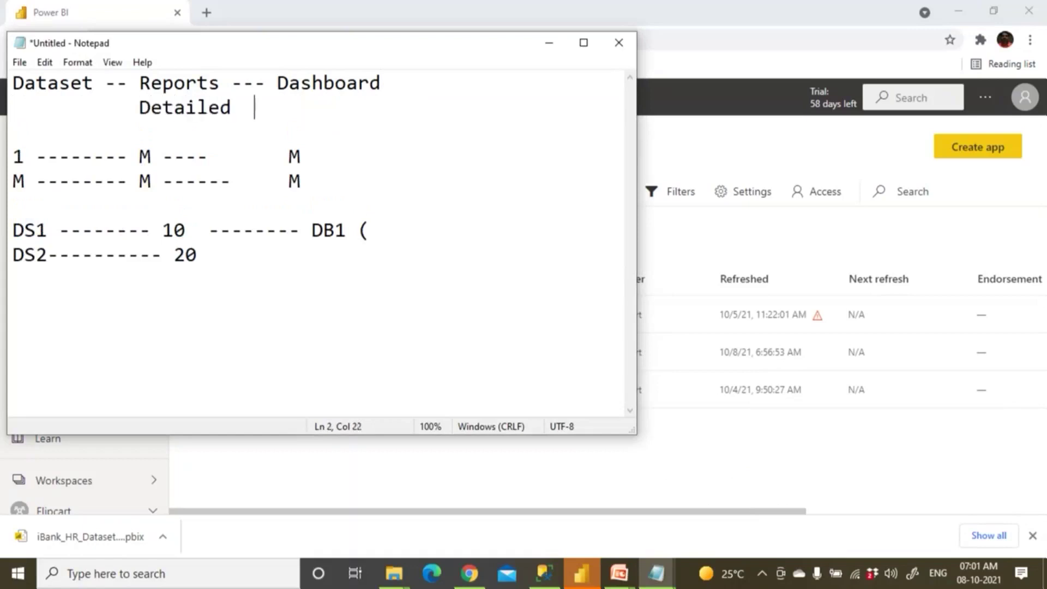
{"action": "type", "text": "-- High Level"}
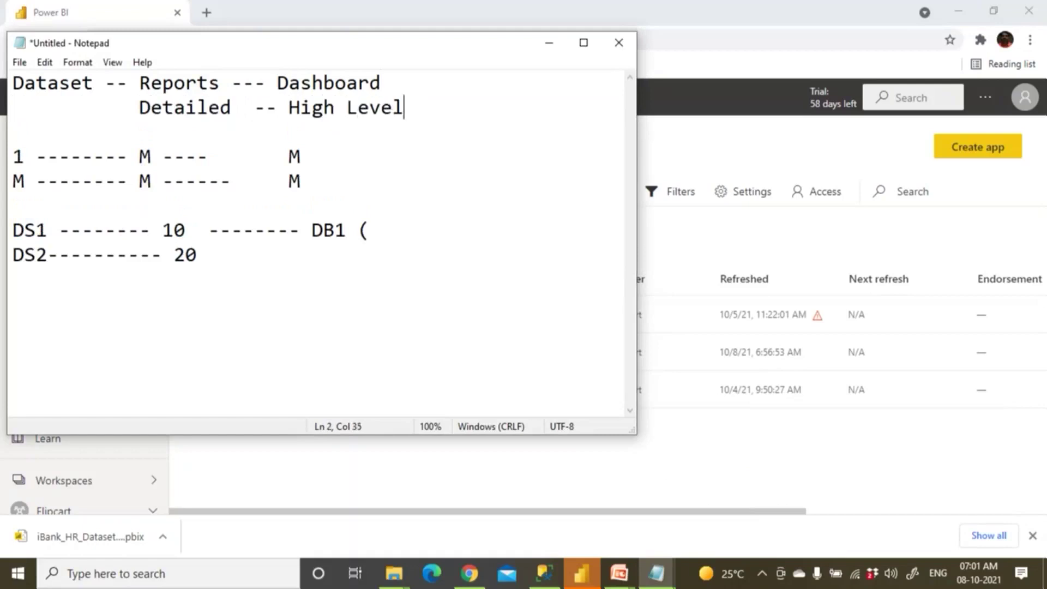
{"action": "left_click", "coordinate": [162, 230]}
{"action": "left_click", "coordinate": [210, 229], "text": "shift"}
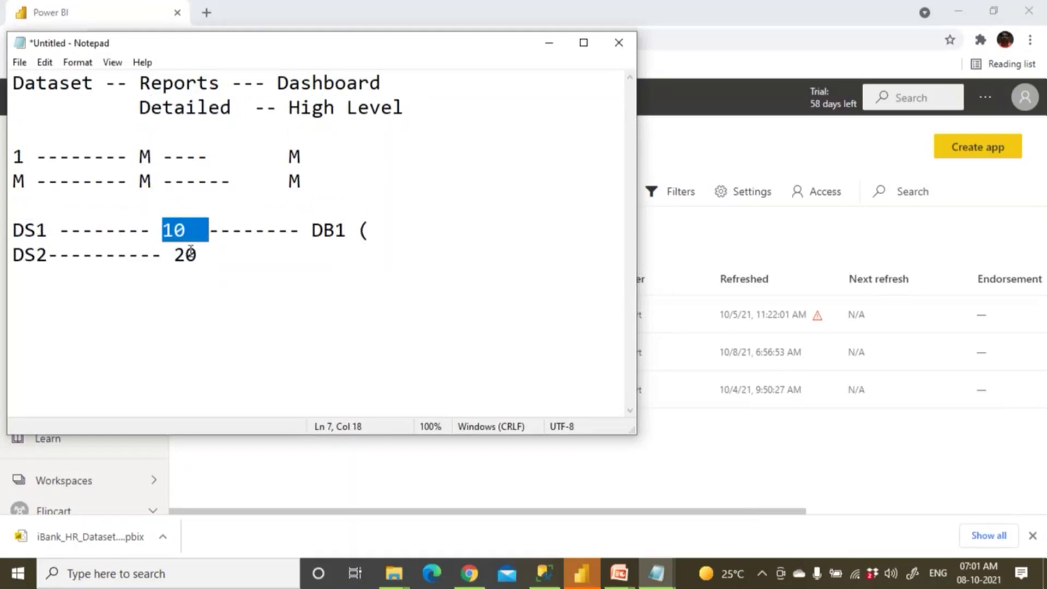
{"action": "left_click_drag", "start_coordinate": [173, 255], "coordinate": [216, 262]}
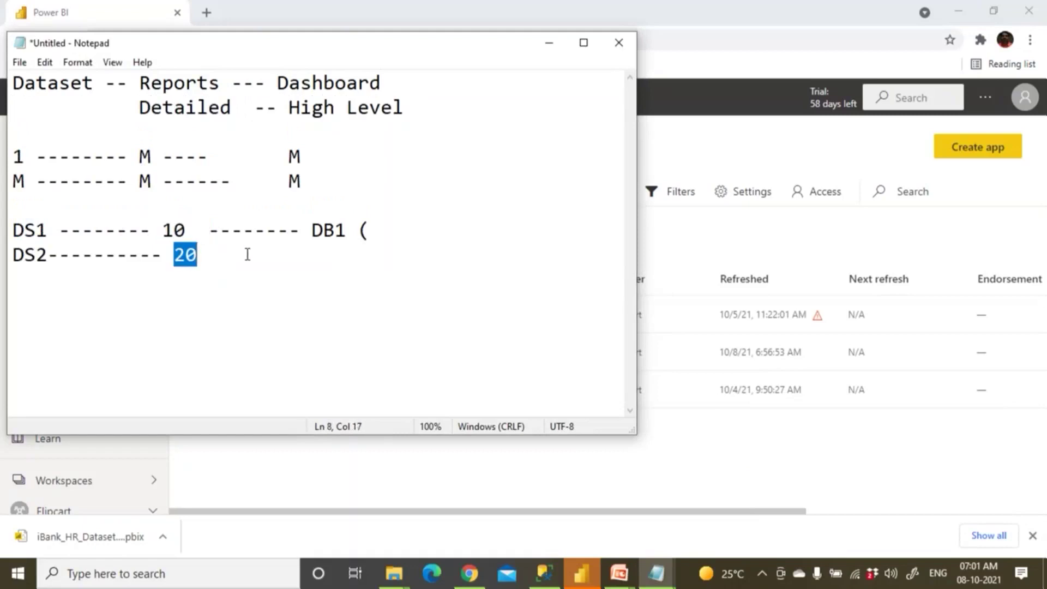
Step: Highlight the 10 and DS1, then the 20 and DS2 on the example lines
{"action": "double_click", "coordinate": [173, 230]}
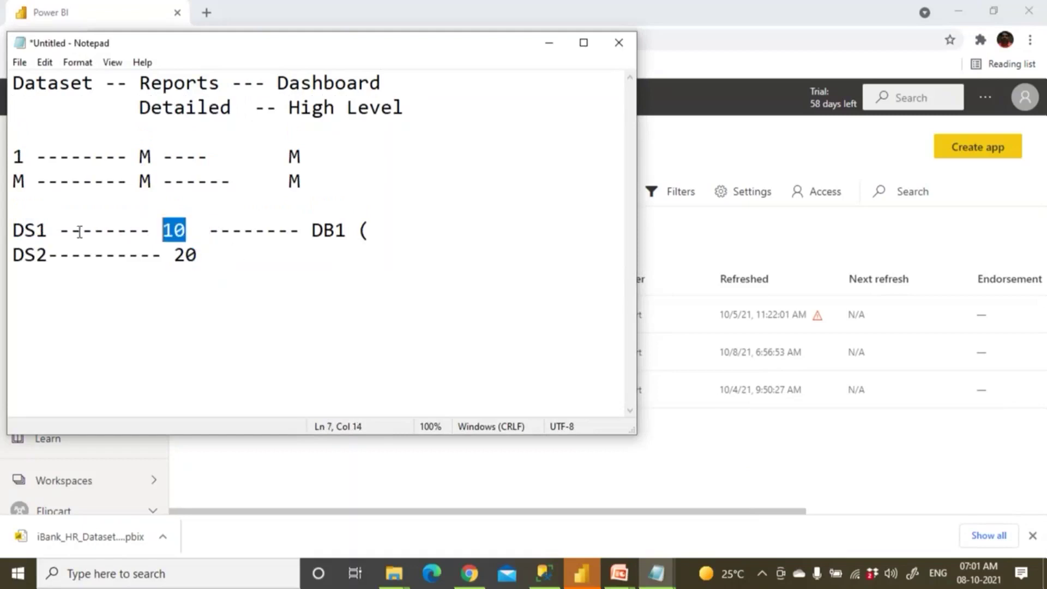
{"action": "double_click", "coordinate": [29, 230]}
{"action": "left_click_drag", "start_coordinate": [163, 230], "coordinate": [199, 230]}
{"action": "left_click_drag", "start_coordinate": [59, 230], "coordinate": [12, 230]}
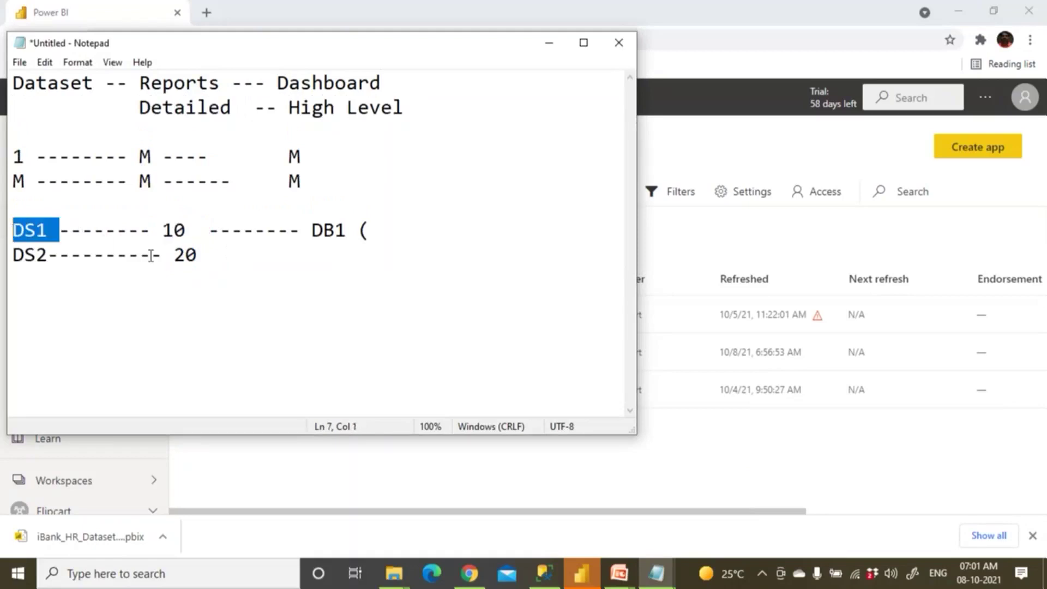
{"action": "double_click", "coordinate": [185, 255]}
{"action": "left_click_drag", "start_coordinate": [60, 255], "coordinate": [11, 254]}
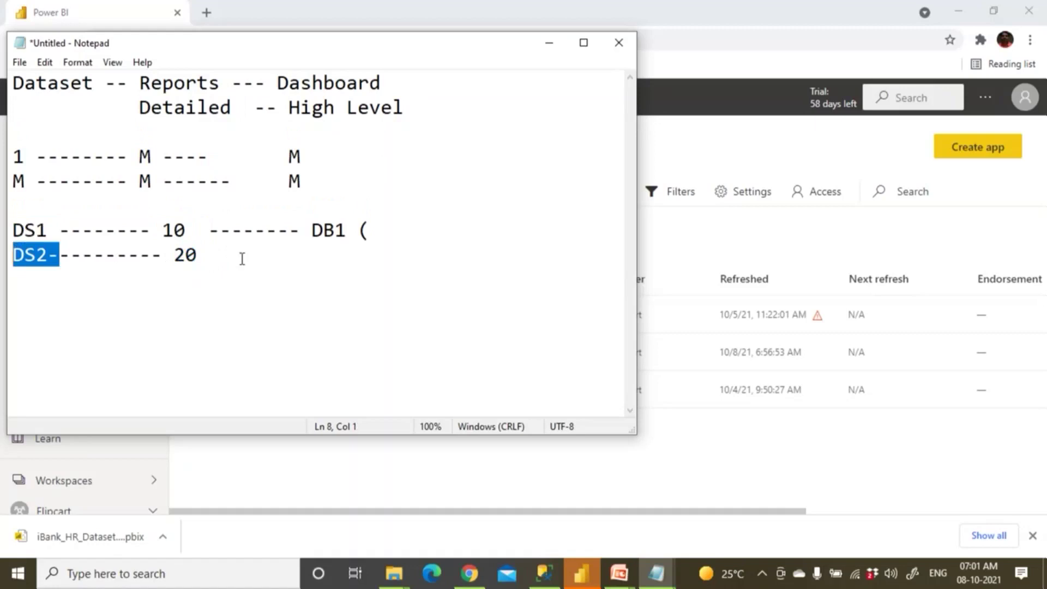
Step: Highlight dashboard DB1, the DS1 and DS2 lines together, and the 10 count
{"action": "left_click_drag", "start_coordinate": [312, 230], "coordinate": [400, 233]}
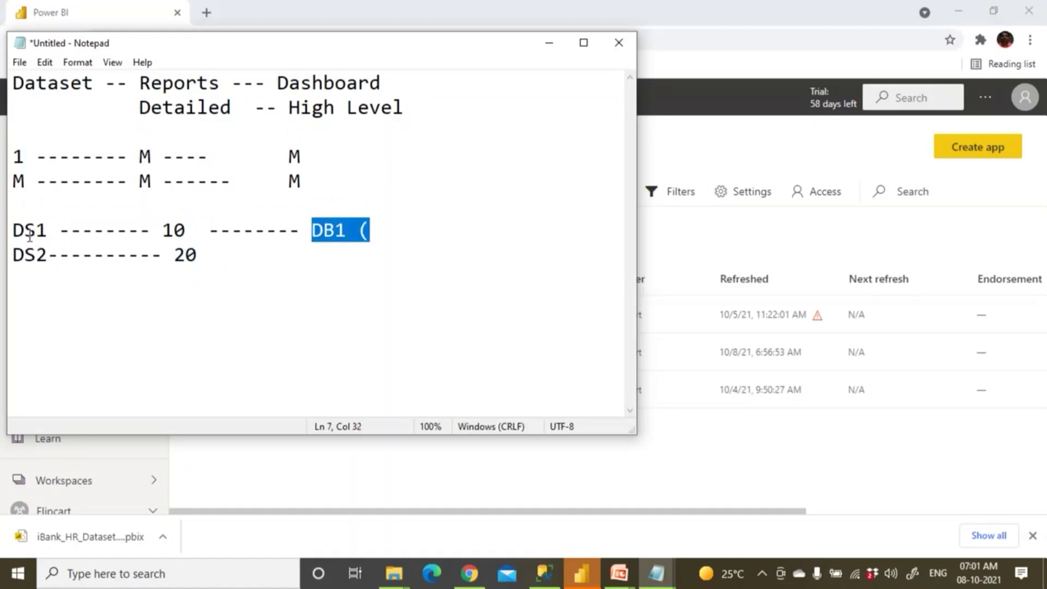
{"action": "left_click_drag", "start_coordinate": [12, 226], "coordinate": [116, 255]}
{"action": "left_click", "coordinate": [318, 256]}
{"action": "left_click_drag", "start_coordinate": [312, 230], "coordinate": [392, 229]}
{"action": "left_click_drag", "start_coordinate": [165, 230], "coordinate": [189, 257]}
{"action": "left_click_drag", "start_coordinate": [48, 229], "coordinate": [11, 254]}
{"action": "left_click", "coordinate": [287, 269]}
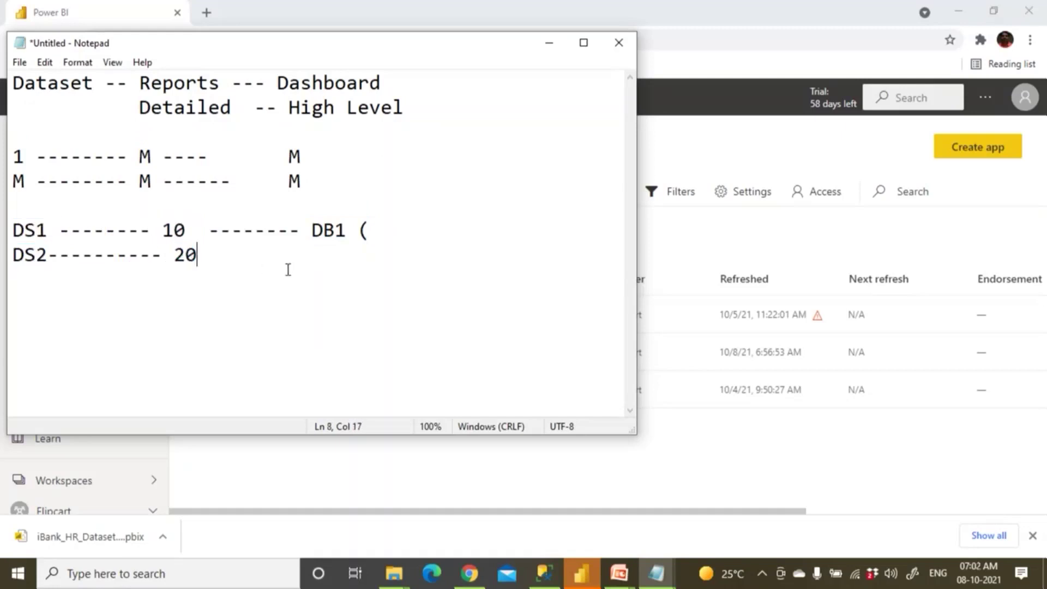
Step: Add a 'Share to user' heading with a dashed underline and a 'Reports/Dashboard' line below it
{"action": "key", "text": "Return"}
{"action": "key", "text": "Return"}
{"action": "type", "text": "Share"}
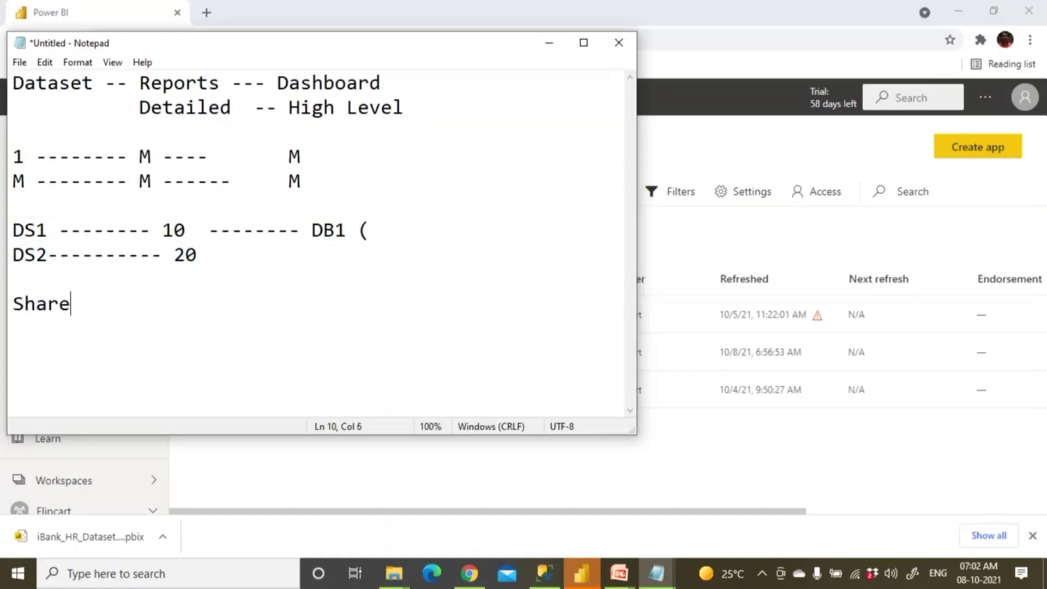
{"action": "key", "text": "Return"}
{"action": "type", "text": "----------------"}
{"action": "key", "text": "Up"}
{"action": "type", "text": "to "}
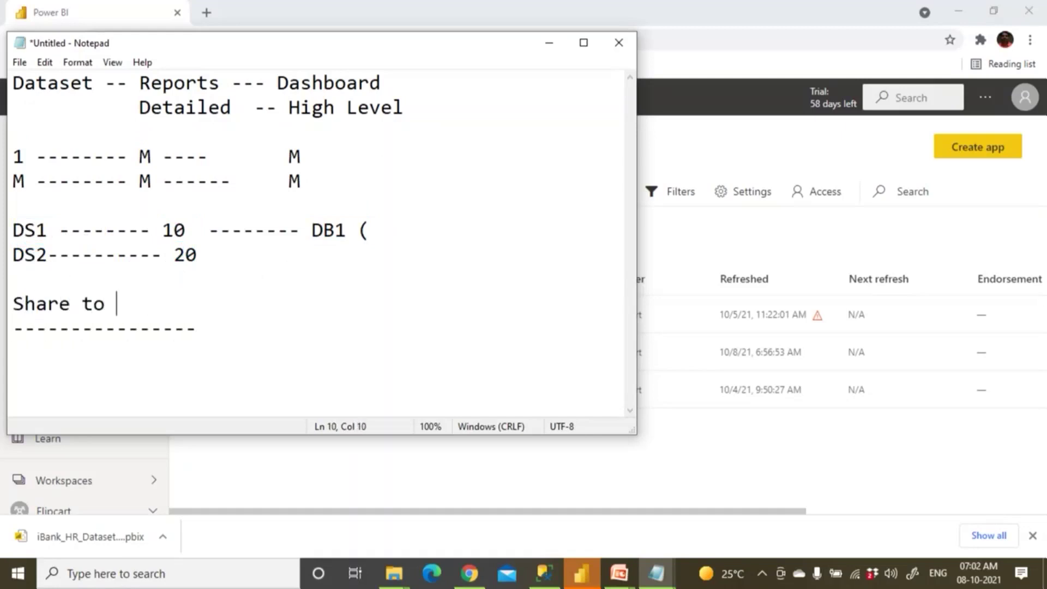
{"action": "type", "text": "user"}
{"action": "key", "text": "Down"}
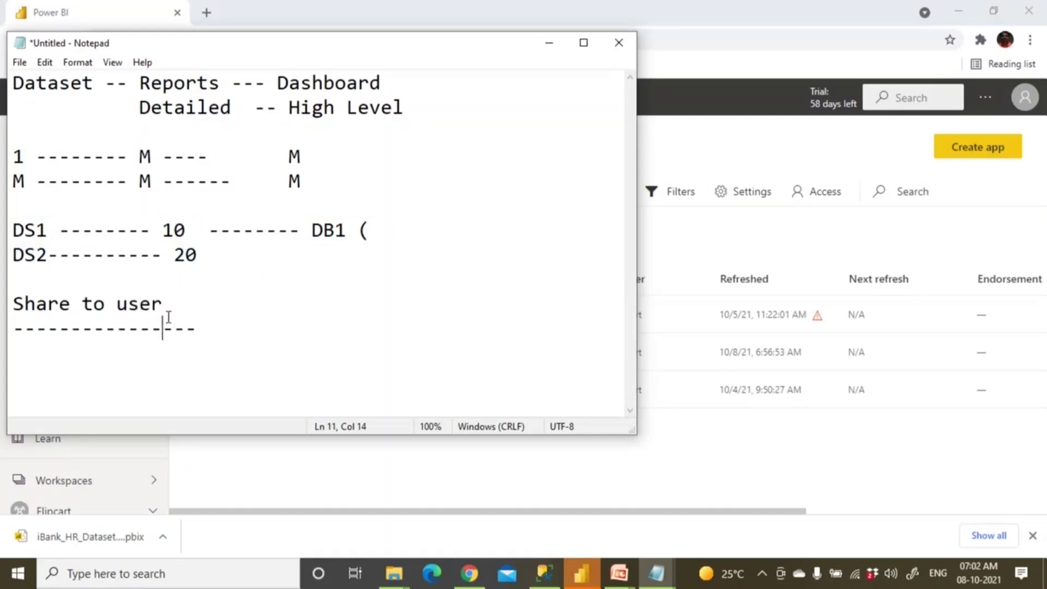
{"action": "key", "text": "Return"}
{"action": "type", "text": "Reports/Dhas"}
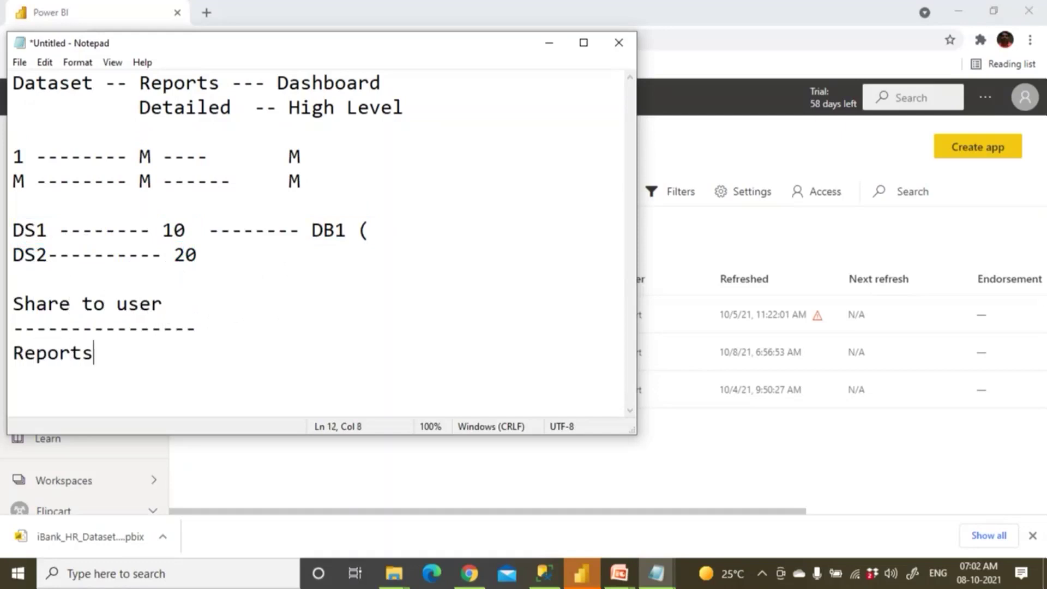
{"action": "key", "text": "BackSpace"}
{"action": "key", "text": "BackSpace"}
{"action": "key", "text": "BackSpace"}
{"action": "type", "text": "ashboard"}
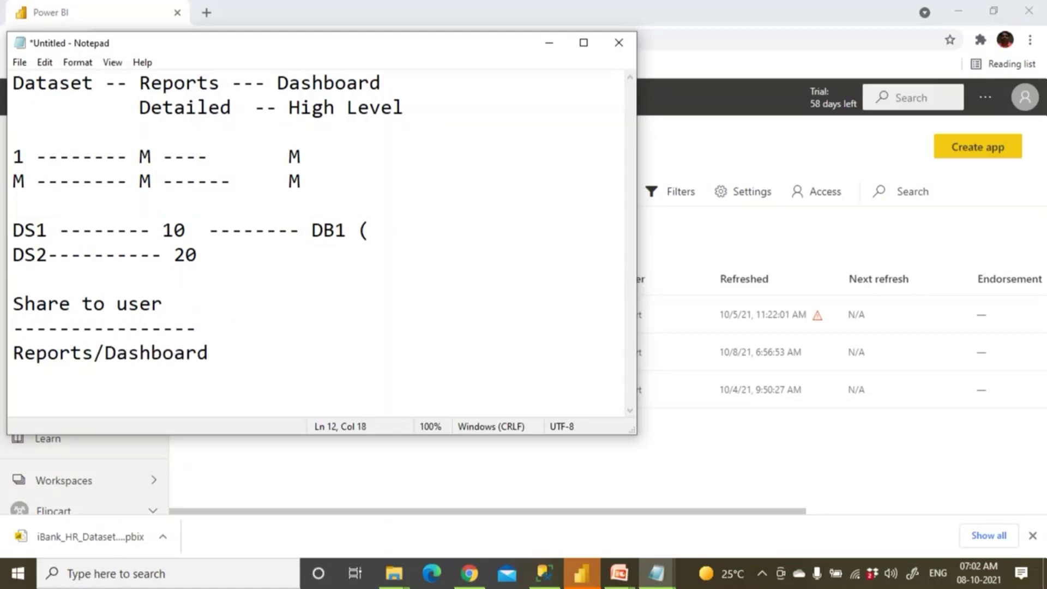
Step: Prefix the sharing line with 'Dataset ---' and highlight Dataset, Reports/Dashboard, DB1 and DS1 in the notes
{"action": "left_click", "coordinate": [16, 358]}
{"action": "type", "text": "Dataset ---"}
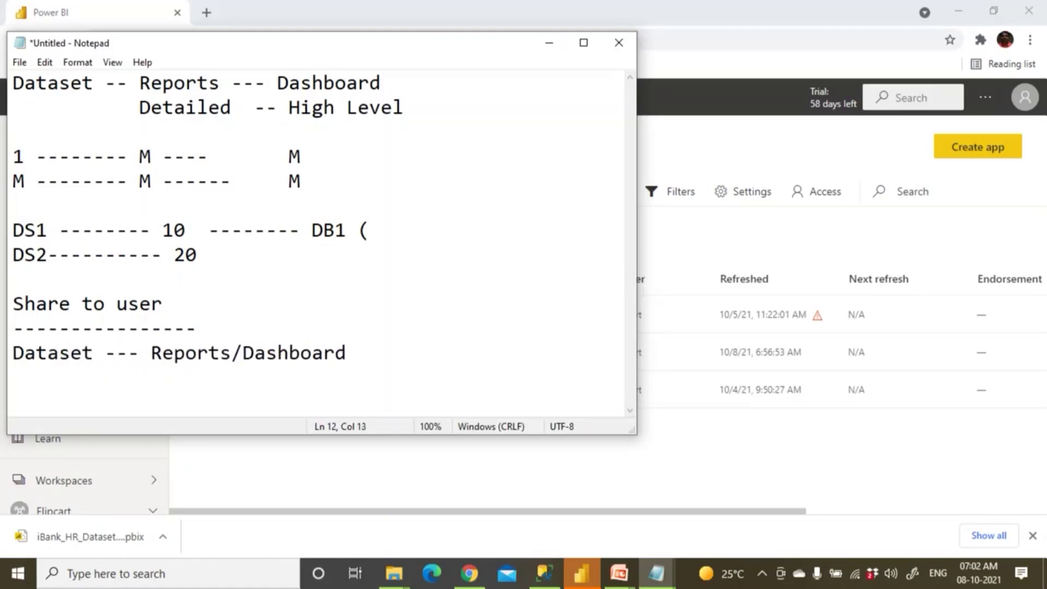
{"action": "left_click_drag", "start_coordinate": [100, 353], "coordinate": [13, 353]}
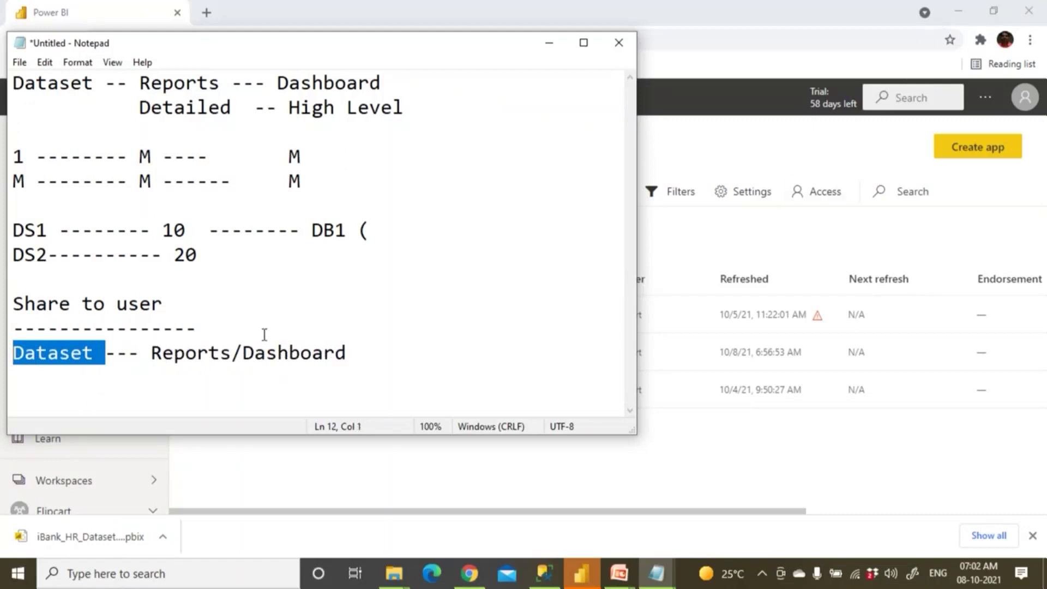
{"action": "left_click_drag", "start_coordinate": [149, 353], "coordinate": [379, 345]}
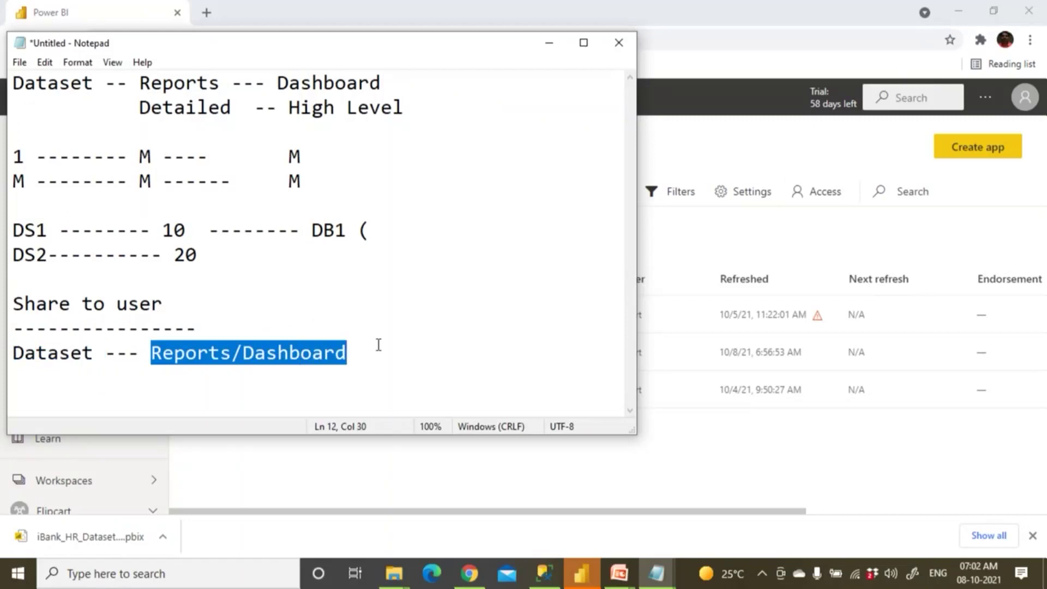
{"action": "left_click_drag", "start_coordinate": [312, 230], "coordinate": [382, 229]}
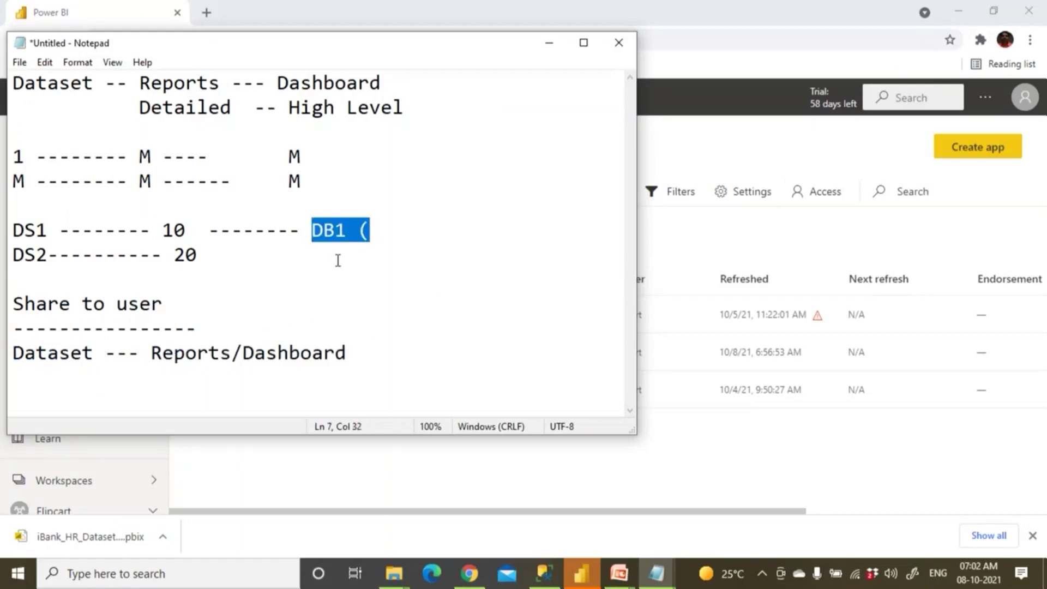
{"action": "double_click", "coordinate": [180, 231]}
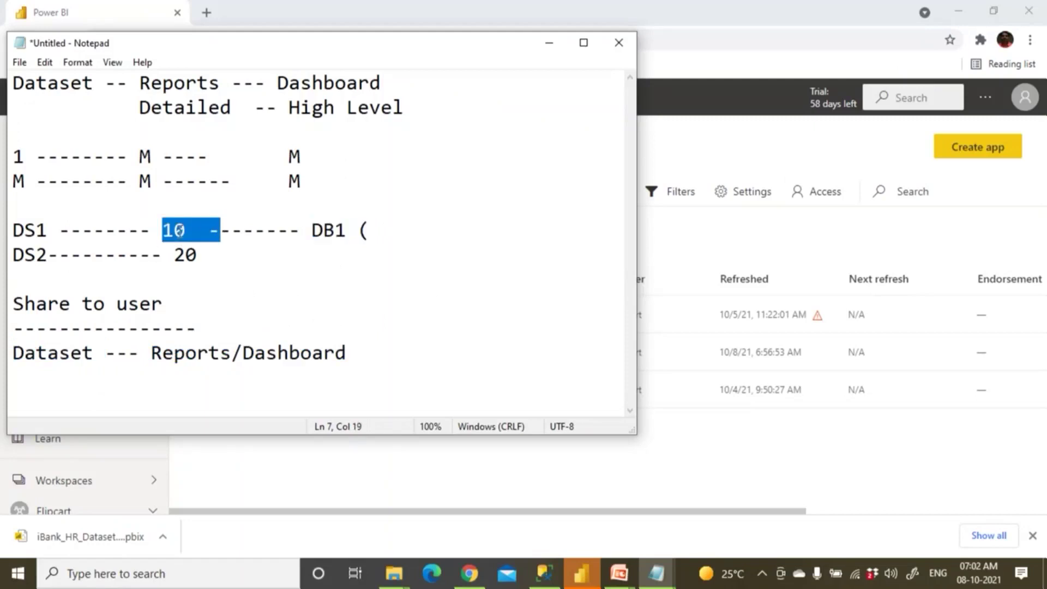
{"action": "left_click", "coordinate": [178, 230]}
{"action": "double_click", "coordinate": [174, 230]}
{"action": "left_click_drag", "start_coordinate": [50, 230], "coordinate": [13, 230]}
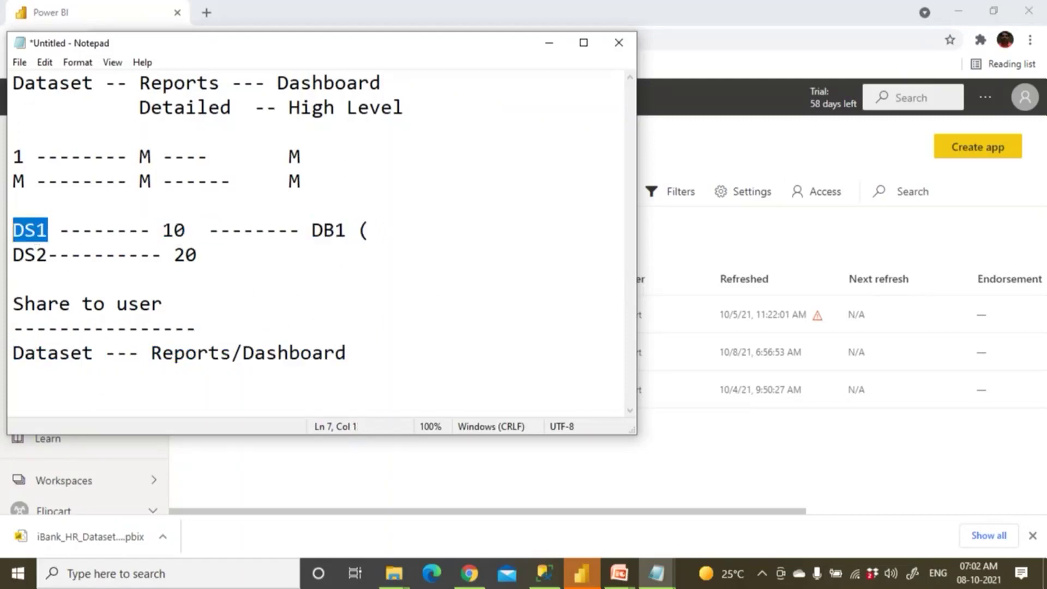
{"action": "left_click_drag", "start_coordinate": [152, 352], "coordinate": [129, 353]}
{"action": "left_click", "coordinate": [414, 359]}
{"action": "left_click", "coordinate": [106, 352]}
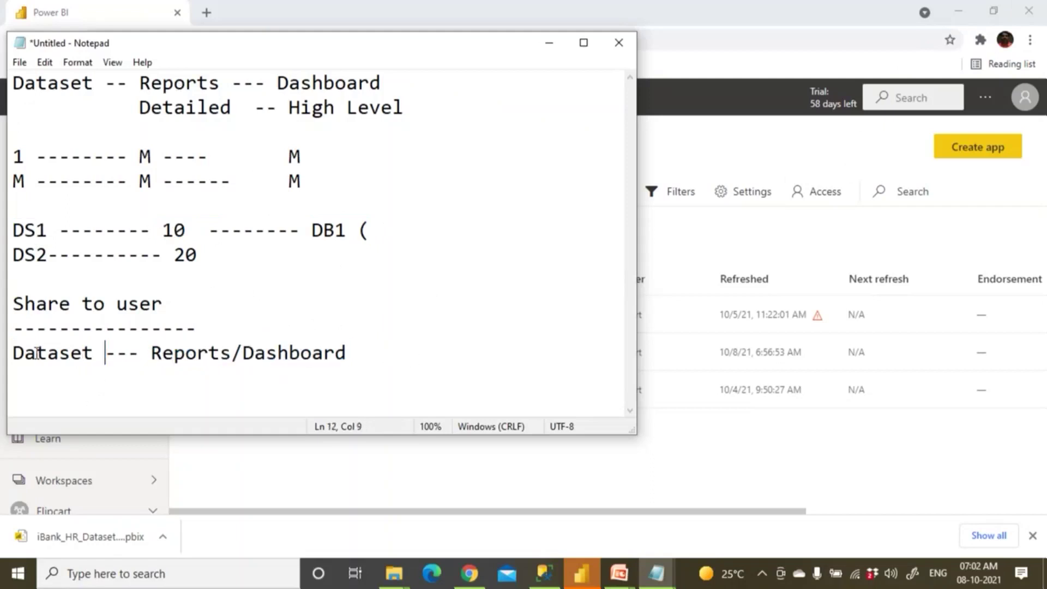
{"action": "key", "text": "shift+Home"}
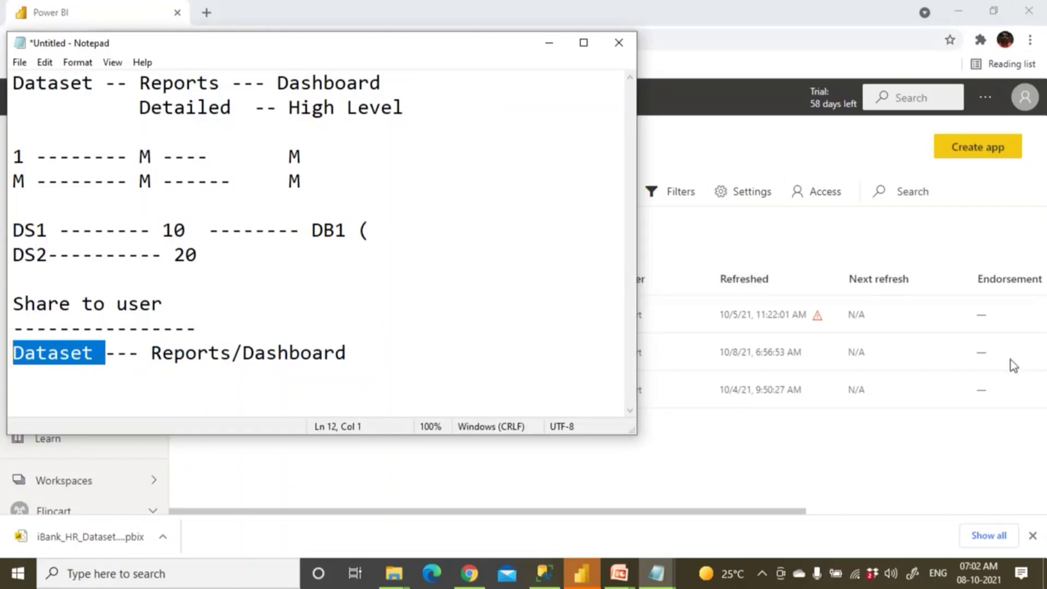
Step: Delete 'Dataset --- Reports --' from the sharing line, leaving only Dashboard, then highlight the heading terms
{"action": "left_click", "coordinate": [243, 355]}
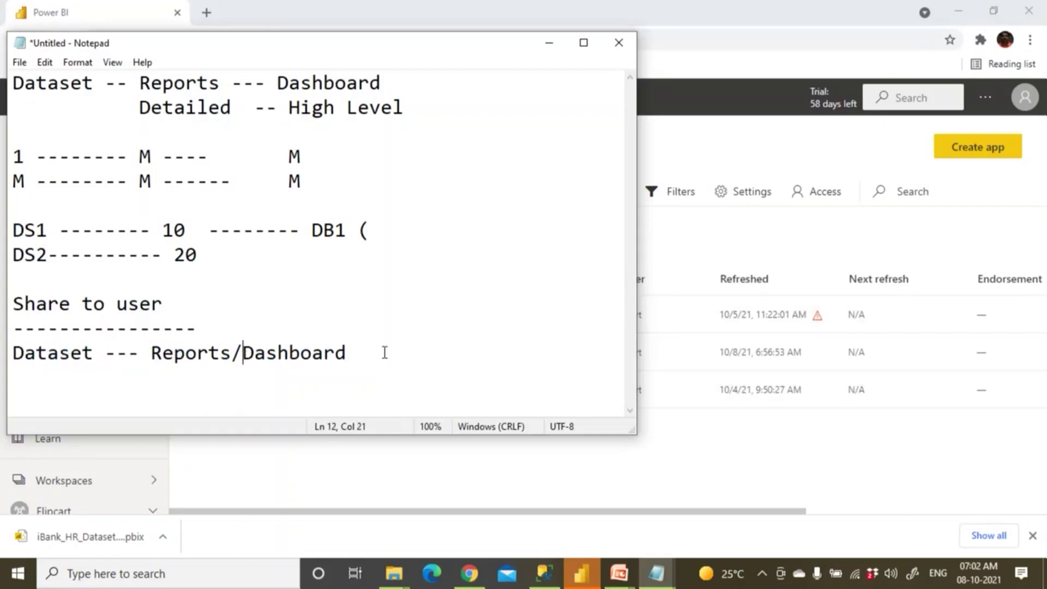
{"action": "key", "text": "BackSpace"}
{"action": "type", "text": "--"}
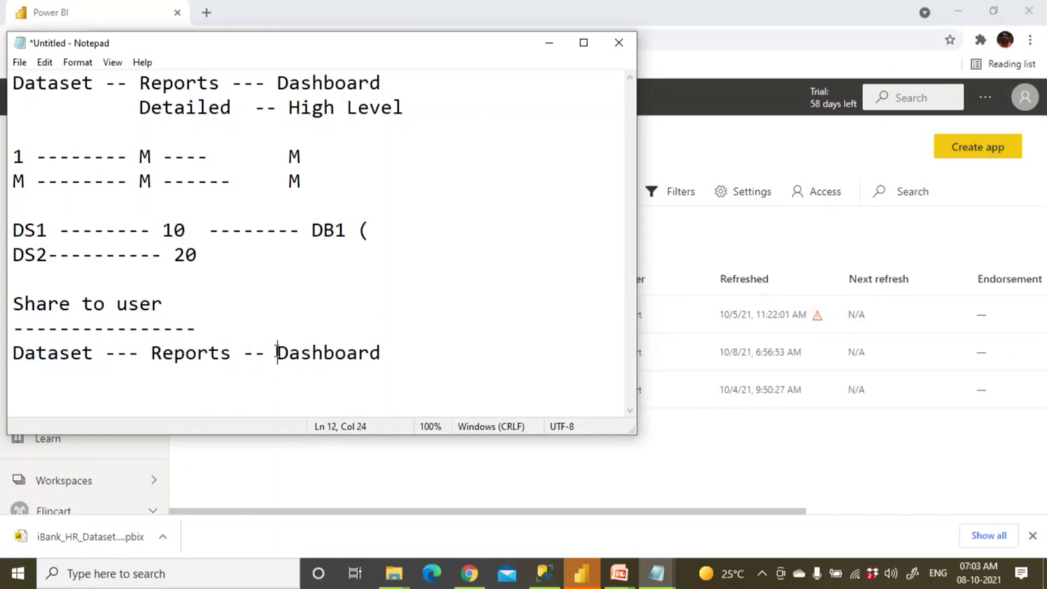
{"action": "key", "text": "Left"}
{"action": "key", "text": "shift+Left"}
{"action": "key", "text": "shift+Left"}
{"action": "key", "text": "shift+Left"}
{"action": "key", "text": "shift+Left"}
{"action": "key", "text": "shift+Left"}
{"action": "key", "text": "shift+Left"}
{"action": "key", "text": "shift+Left"}
{"action": "key", "text": "shift+Left"}
{"action": "key", "text": "shift+Left"}
{"action": "key", "text": "shift+Left"}
{"action": "key", "text": "shift+Left"}
{"action": "key", "text": "shift+Left"}
{"action": "key", "text": "shift+Left"}
{"action": "key", "text": "shift+Left"}
{"action": "key", "text": "shift+Left"}
{"action": "key", "text": "shift+Left"}
{"action": "key", "text": "shift+Left"}
{"action": "key", "text": "shift+Left"}
{"action": "key", "text": "shift+Left"}
{"action": "key", "text": "shift+Left"}
{"action": "key", "text": "BackSpace"}
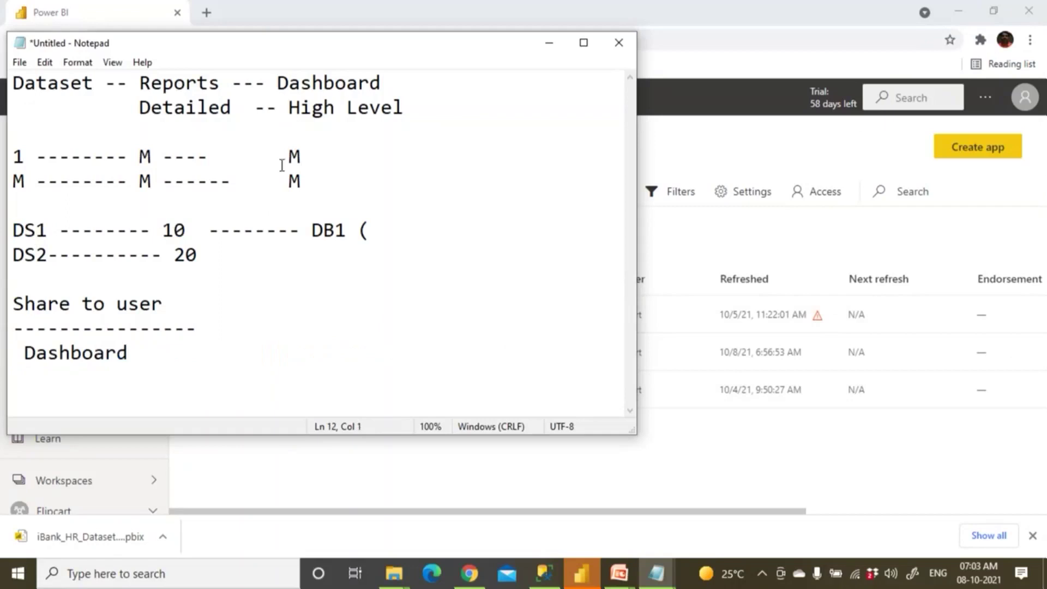
{"action": "left_click_drag", "start_coordinate": [129, 158], "coordinate": [170, 155]}
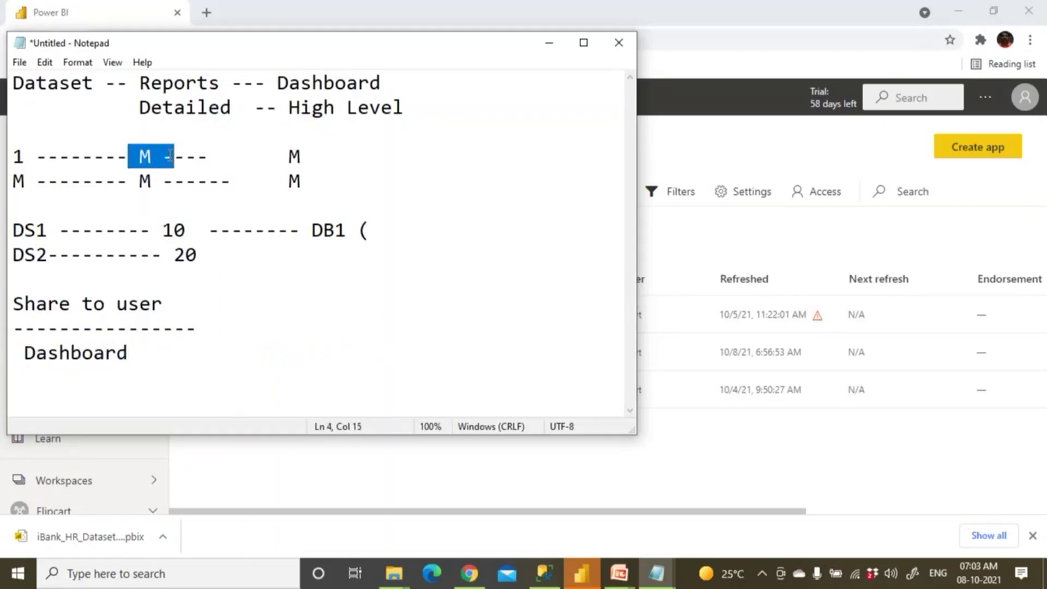
{"action": "left_click_drag", "start_coordinate": [140, 83], "coordinate": [221, 83]}
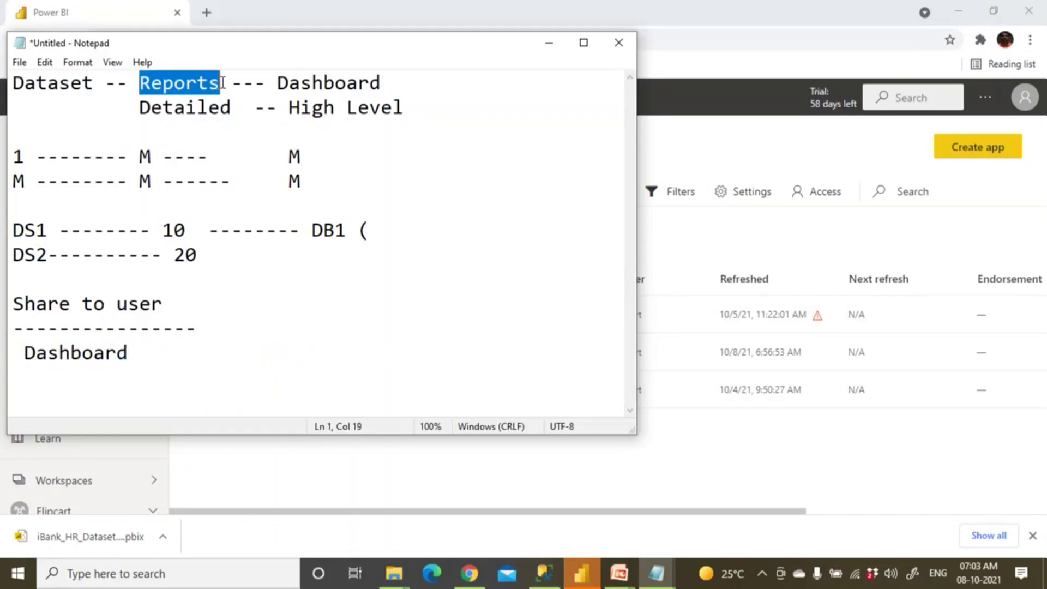
{"action": "left_click_drag", "start_coordinate": [278, 157], "coordinate": [339, 157]}
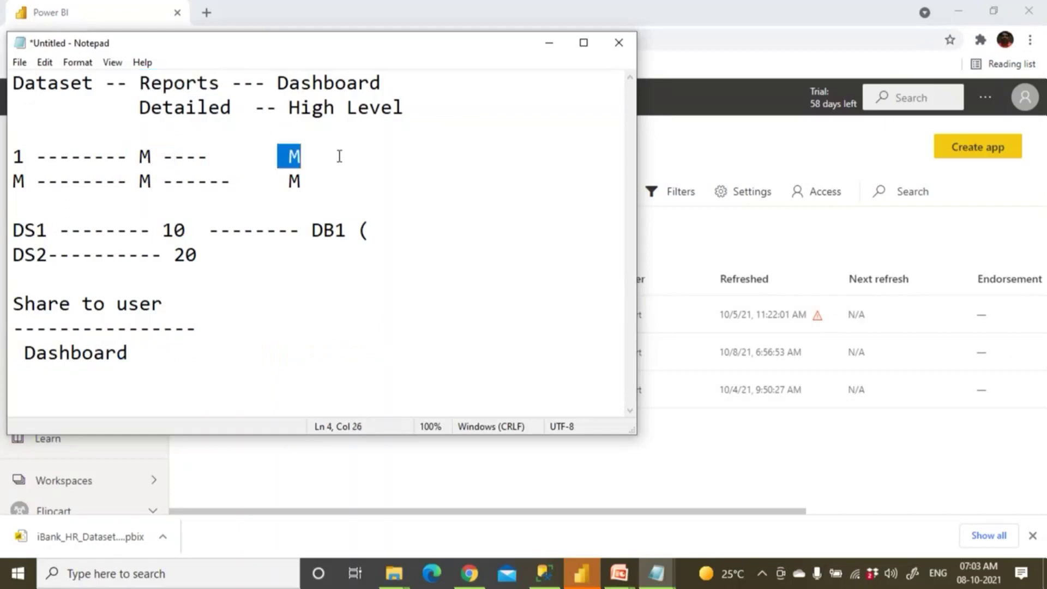
Step: List Datasets, Reports and Dashboard on separate lines under 'Share to user'
{"action": "left_click", "coordinate": [23, 356]}
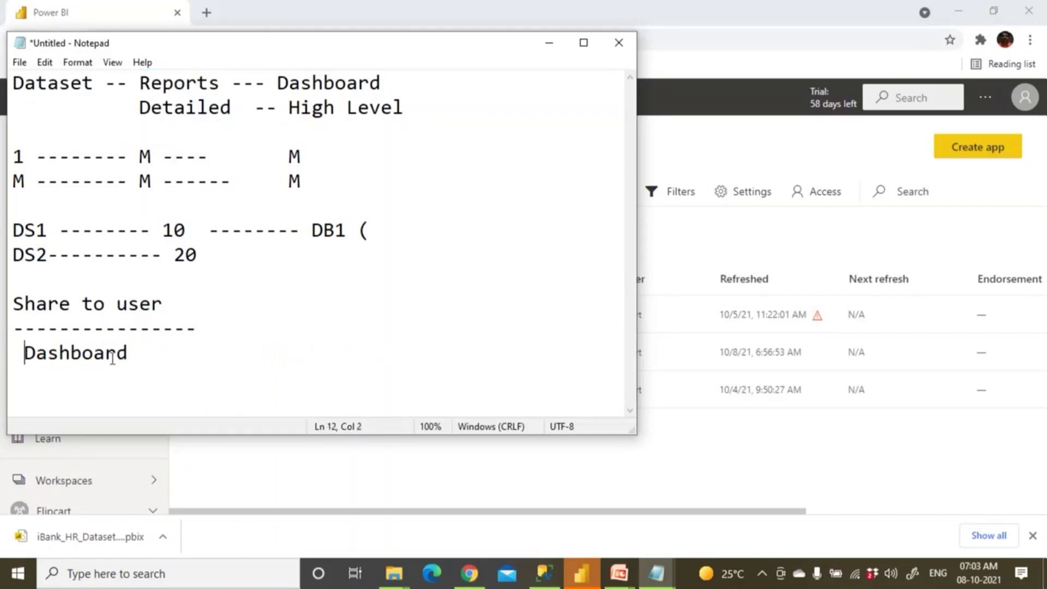
{"action": "key", "text": "Return"}
{"action": "key", "text": "Up"}
{"action": "type", "text": "R"}
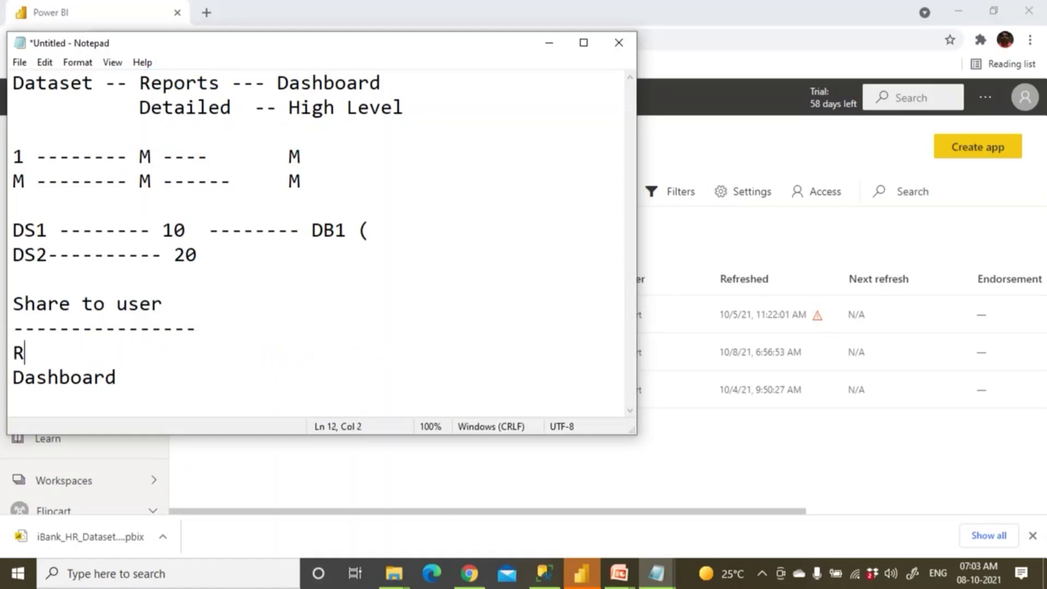
{"action": "type", "text": "eports"}
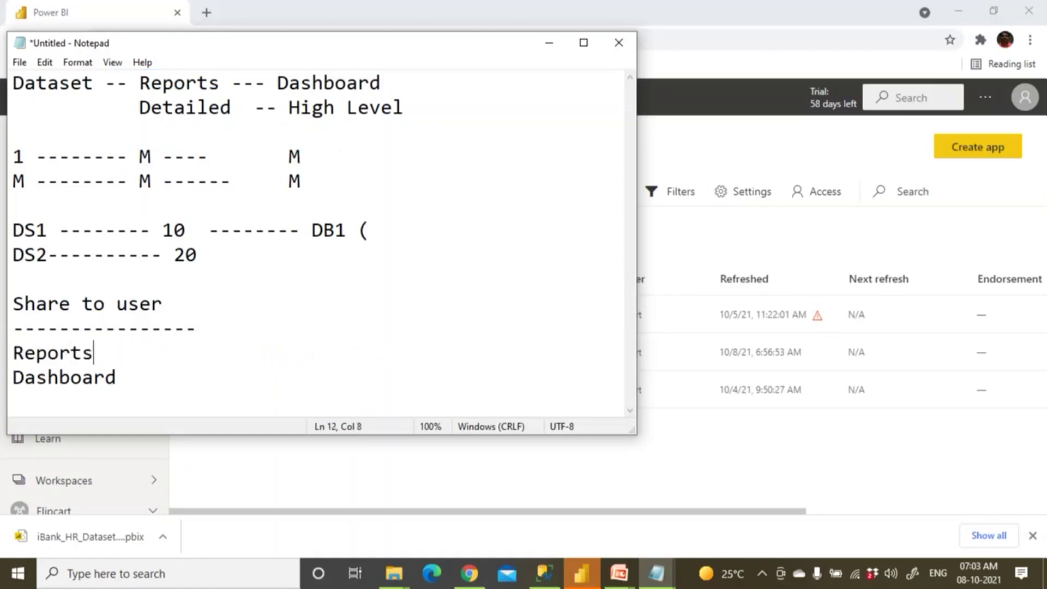
{"action": "key", "text": "Left"}
{"action": "key", "text": "Left"}
{"action": "key", "text": "Left"}
{"action": "key", "text": "Left"}
{"action": "key", "text": "Left"}
{"action": "key", "text": "Left"}
{"action": "key", "text": "Left"}
{"action": "key", "text": "Return"}
{"action": "key", "text": "Up"}
{"action": "type", "text": "Datasets"}
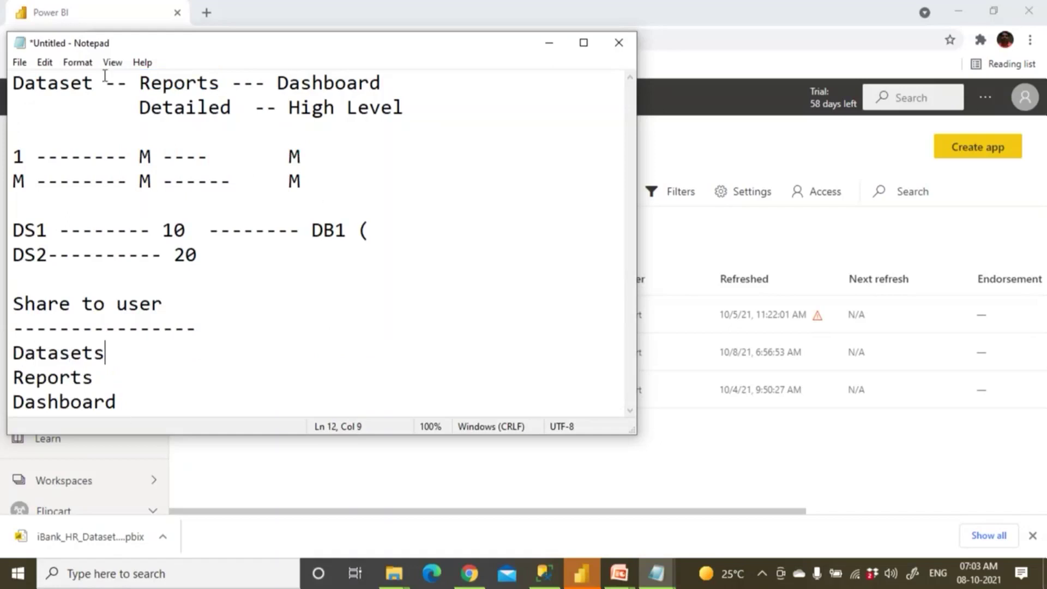
{"action": "left_click_drag", "start_coordinate": [140, 83], "coordinate": [422, 79]}
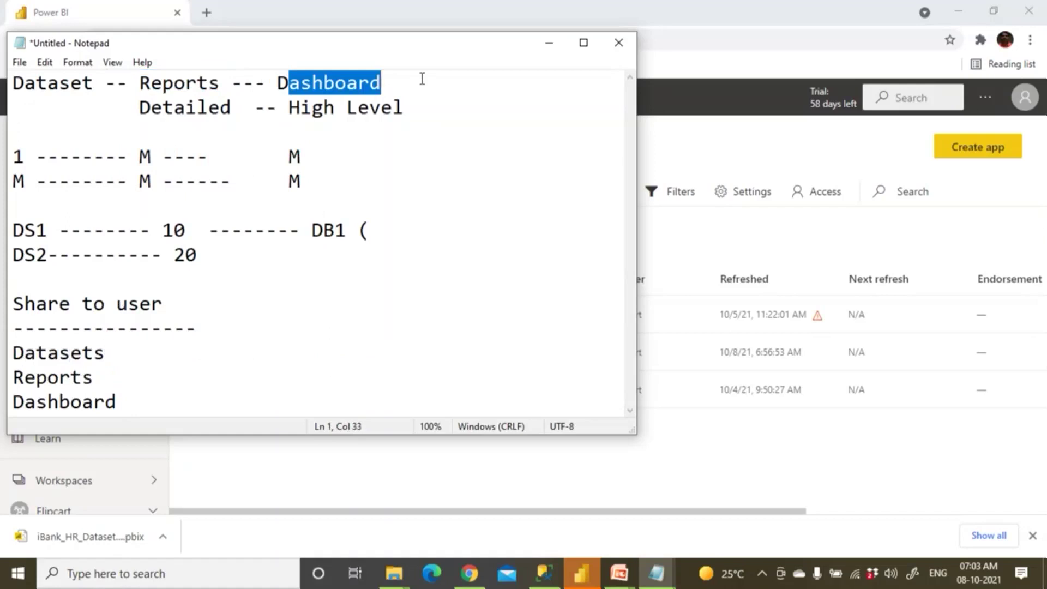
{"action": "left_click", "coordinate": [673, 451]}
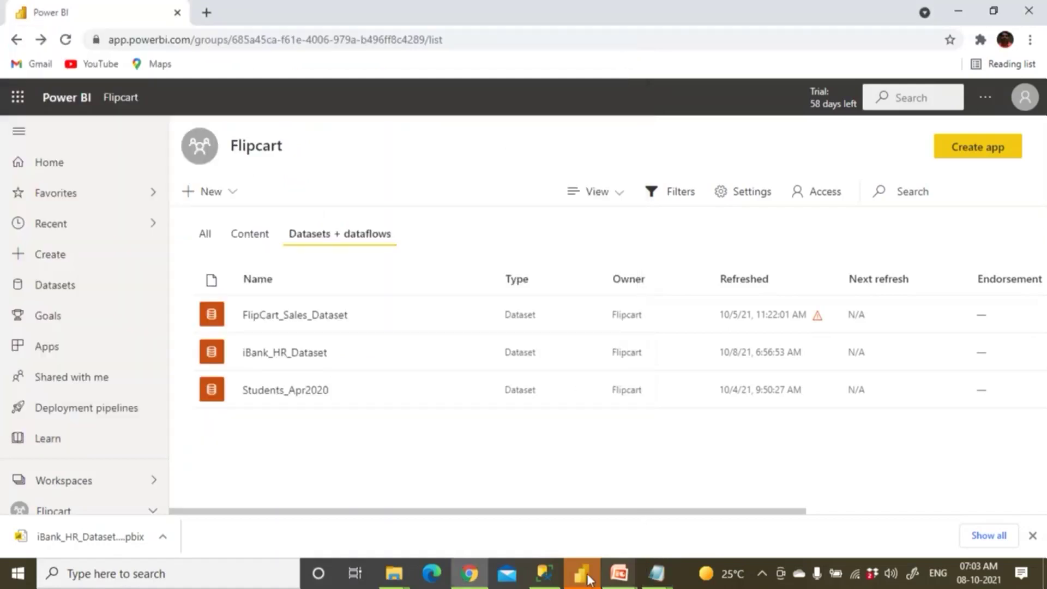
Step: Close the Power BI Desktop welcome screen, sign out of the current account, and start signing in again
{"action": "left_click", "coordinate": [588, 577]}
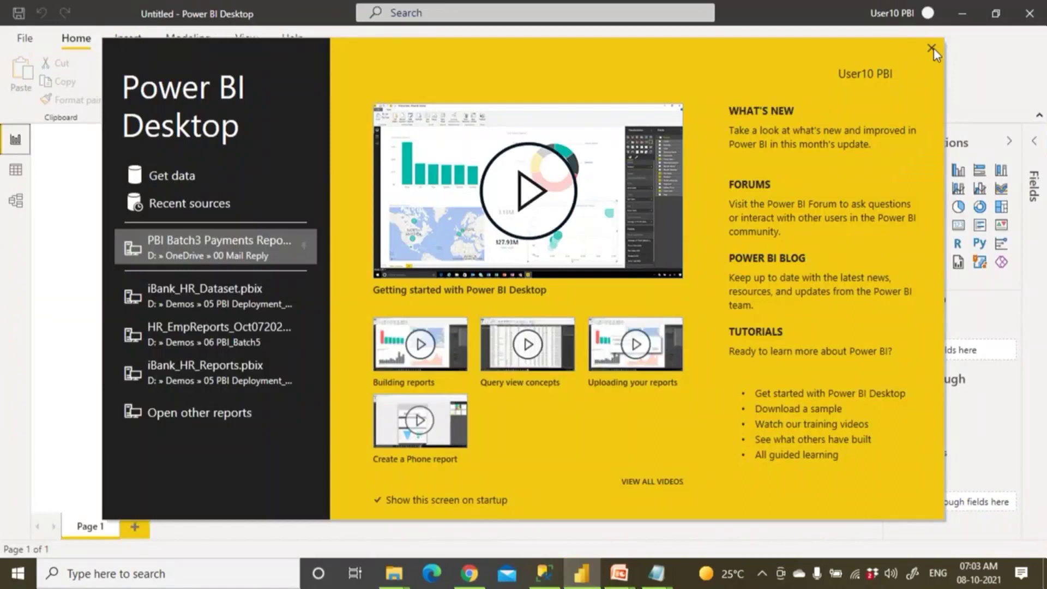
{"action": "left_click", "coordinate": [931, 48]}
{"action": "double_click", "coordinate": [313, 18]}
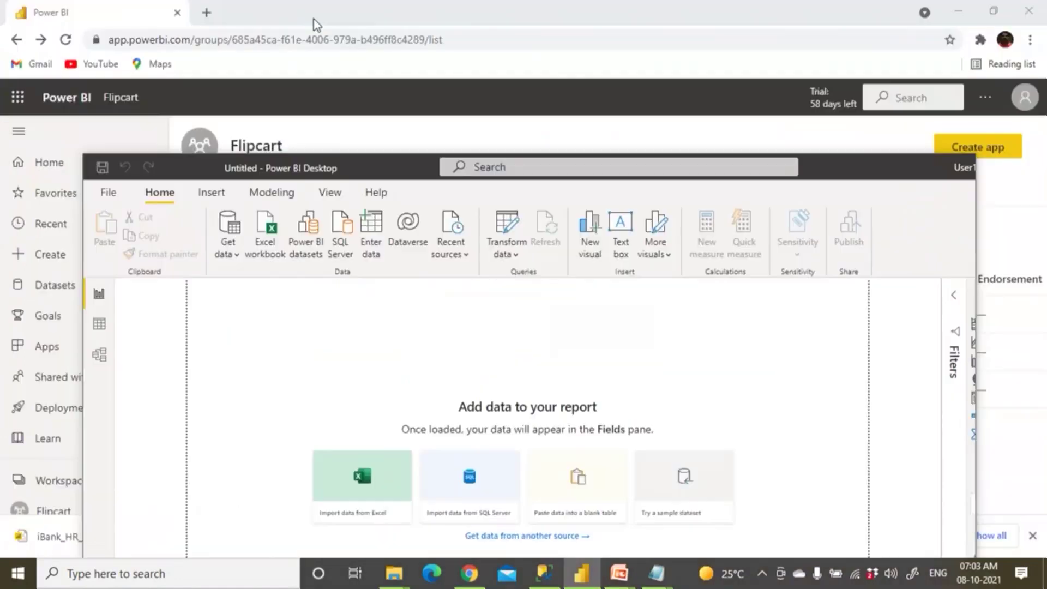
{"action": "left_click", "coordinate": [824, 171]}
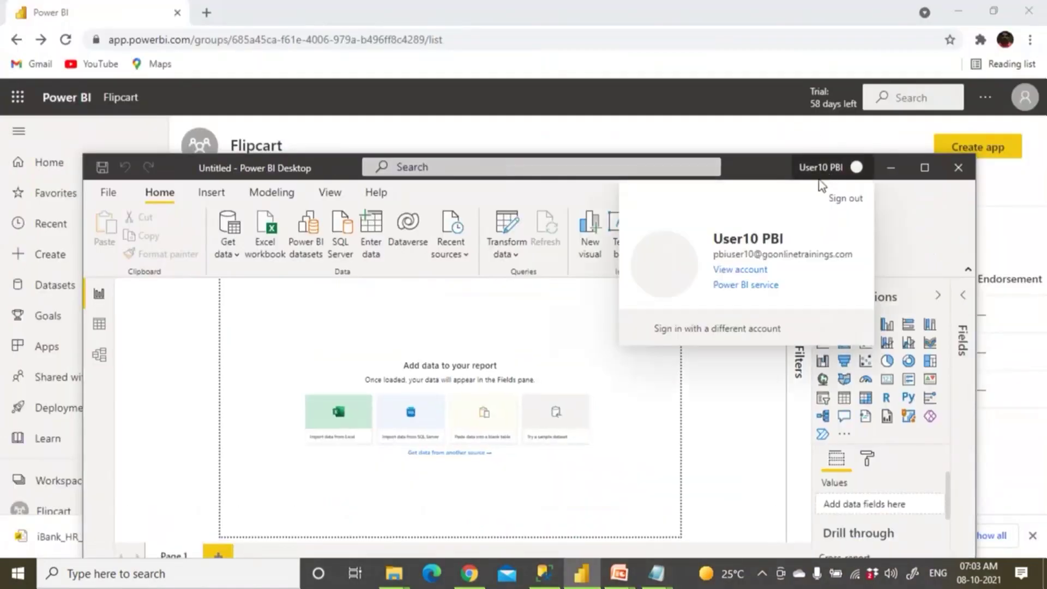
{"action": "left_click", "coordinate": [844, 201]}
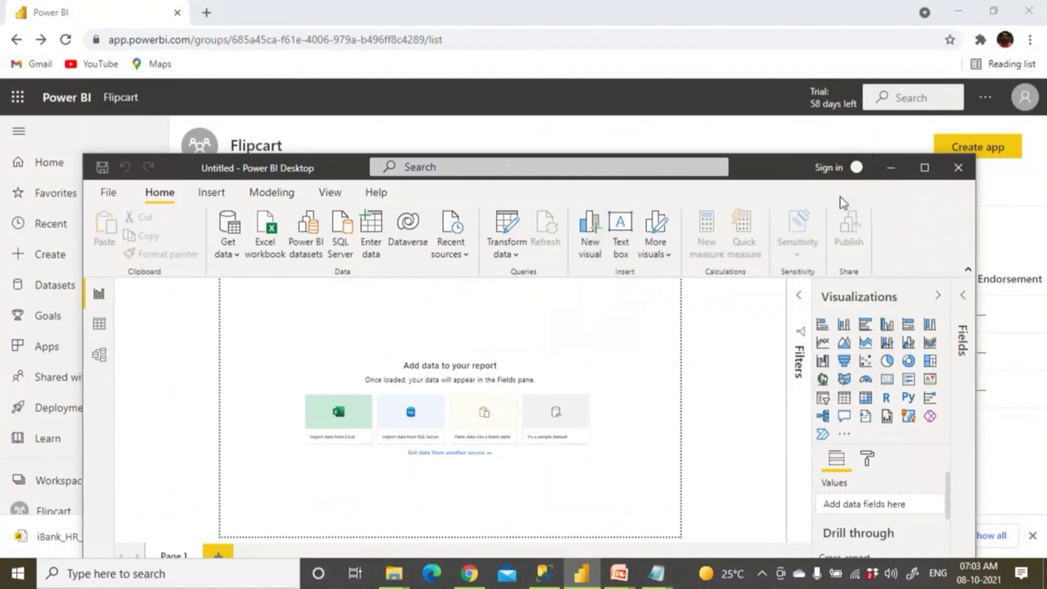
{"action": "left_click", "coordinate": [857, 169]}
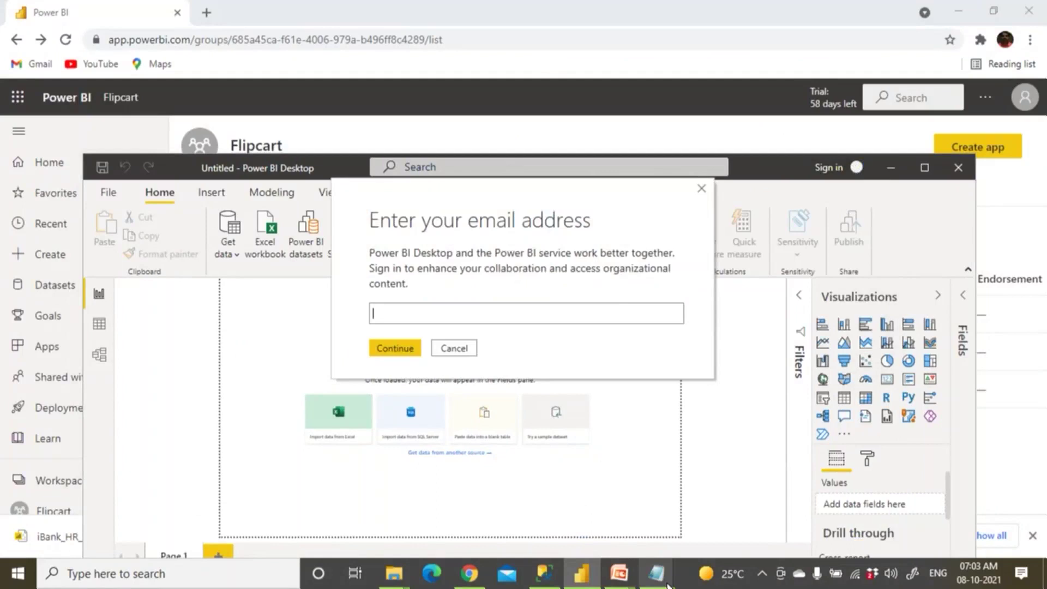
Step: Copy the Reports user's e-mail from the notes into the sign-in field and continue
{"action": "mouse_move", "coordinate": [656, 574]}
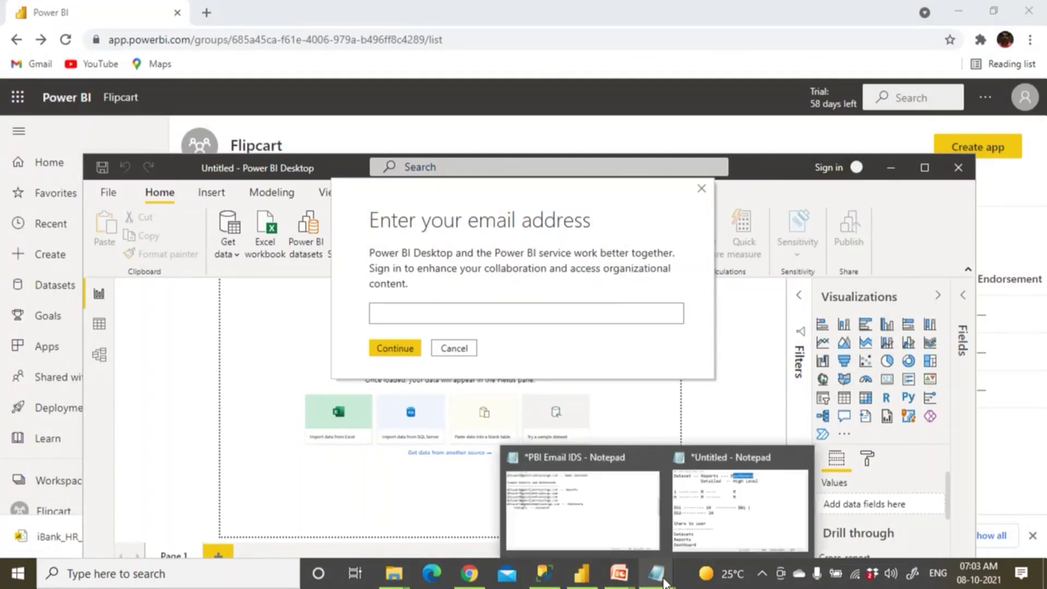
{"action": "left_click", "coordinate": [636, 524]}
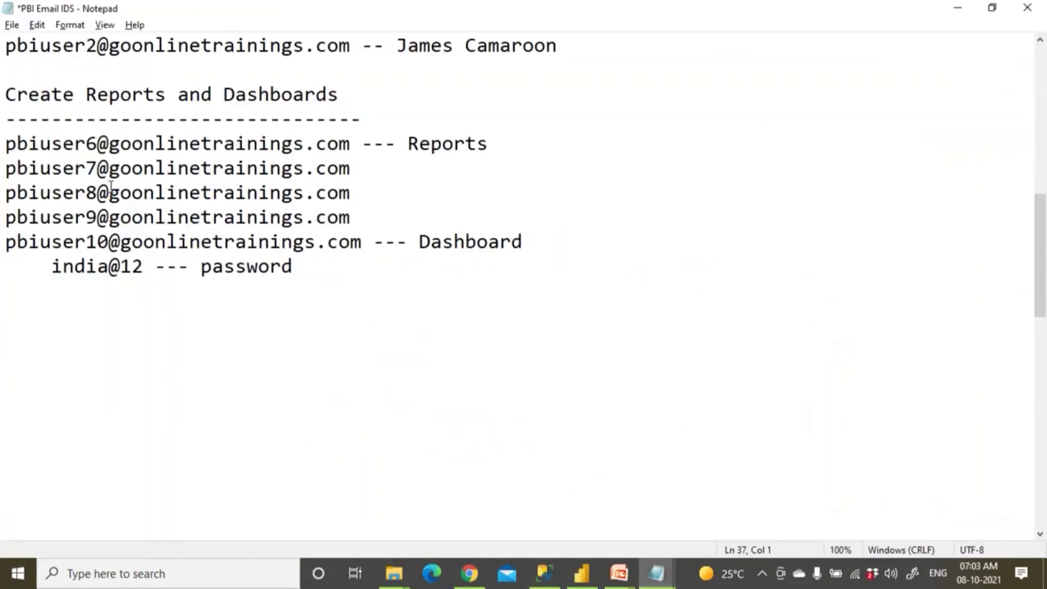
{"action": "left_click_drag", "start_coordinate": [6, 143], "coordinate": [353, 144]}
{"action": "key", "text": "ctrl+c"}
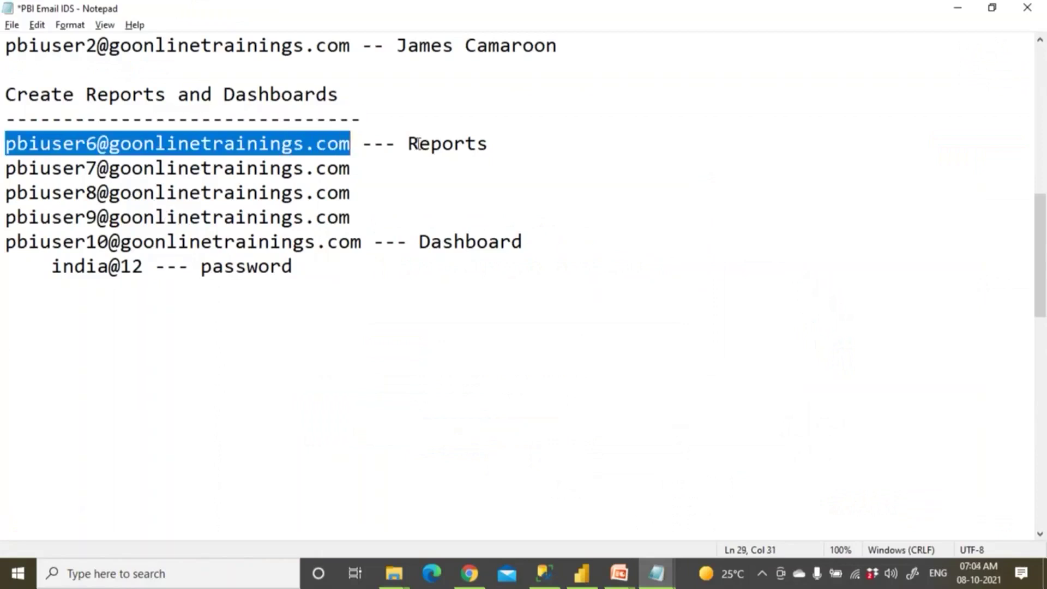
{"action": "key", "text": "alt+Tab"}
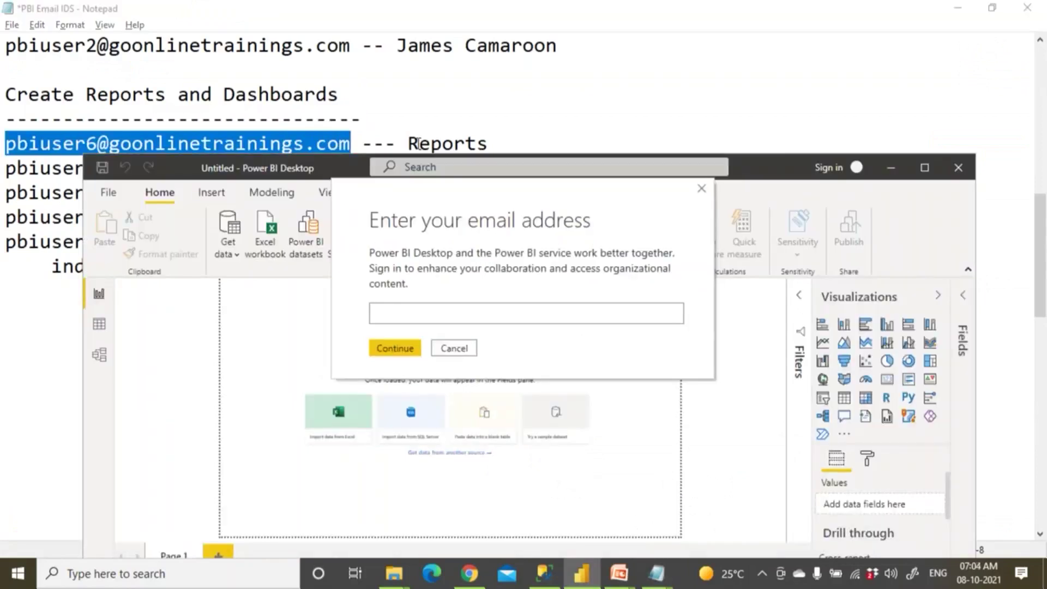
{"action": "key", "text": "ctrl+v"}
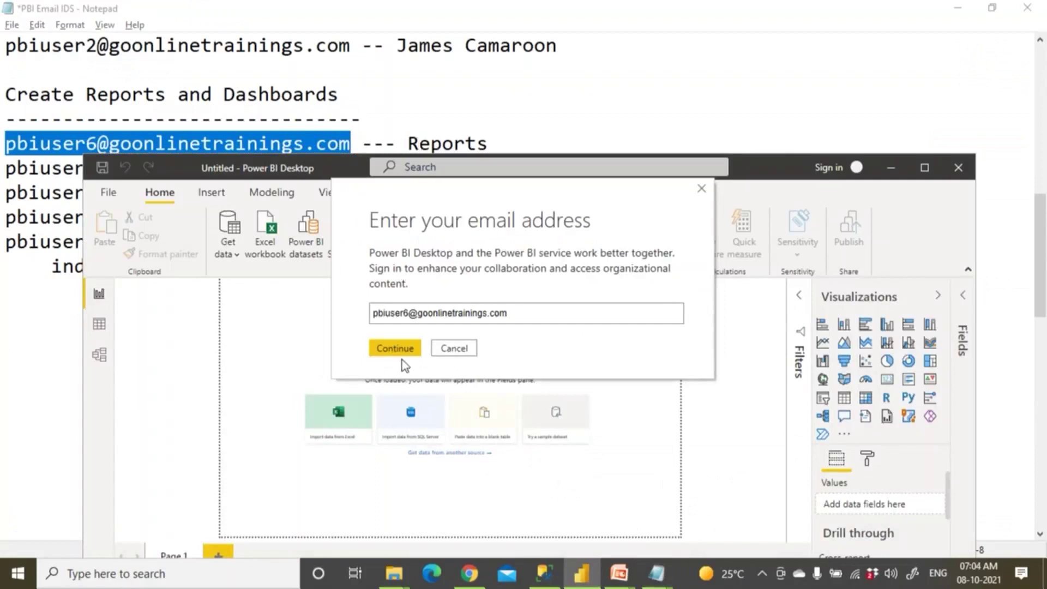
{"action": "left_click", "coordinate": [396, 349]}
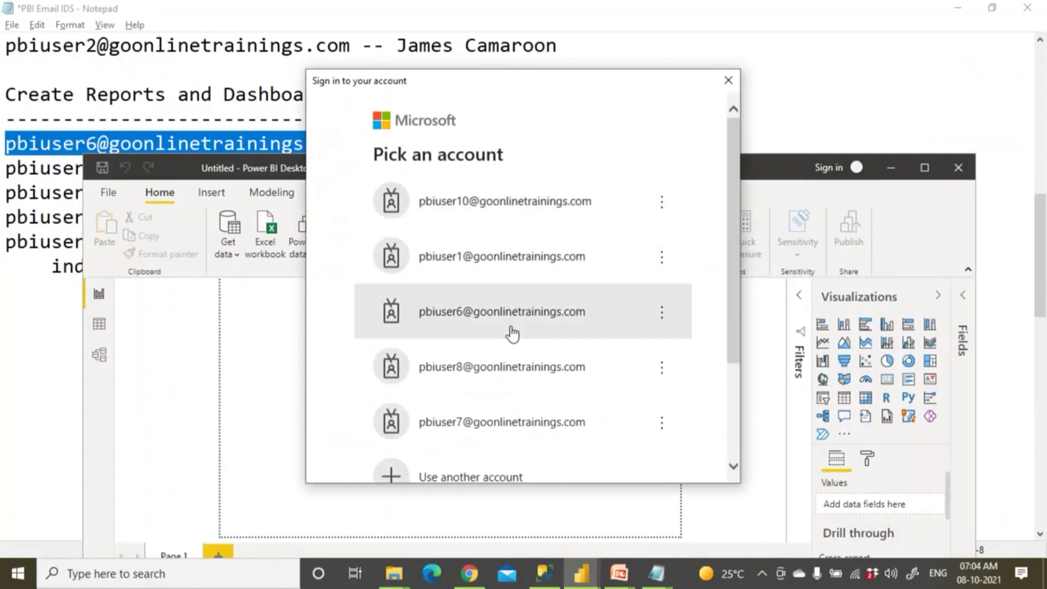
Step: Choose the Reports user's account, enter its password from the notes, and skip the security setup
{"action": "left_click", "coordinate": [511, 327]}
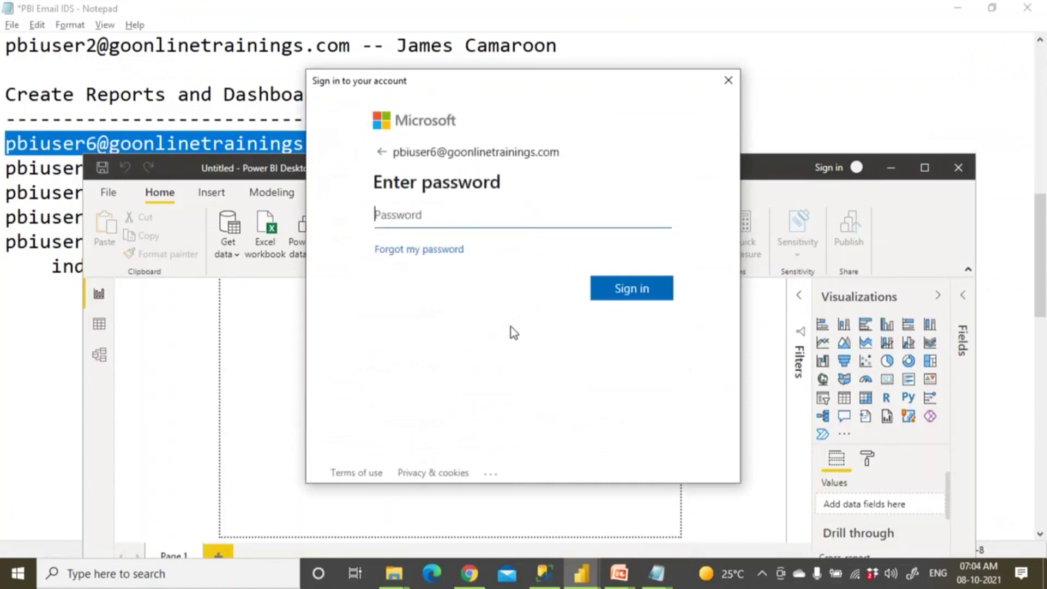
{"action": "type", "text": "********"}
{"action": "left_click", "coordinate": [627, 295]}
{"action": "mouse_move", "coordinate": [657, 573]}
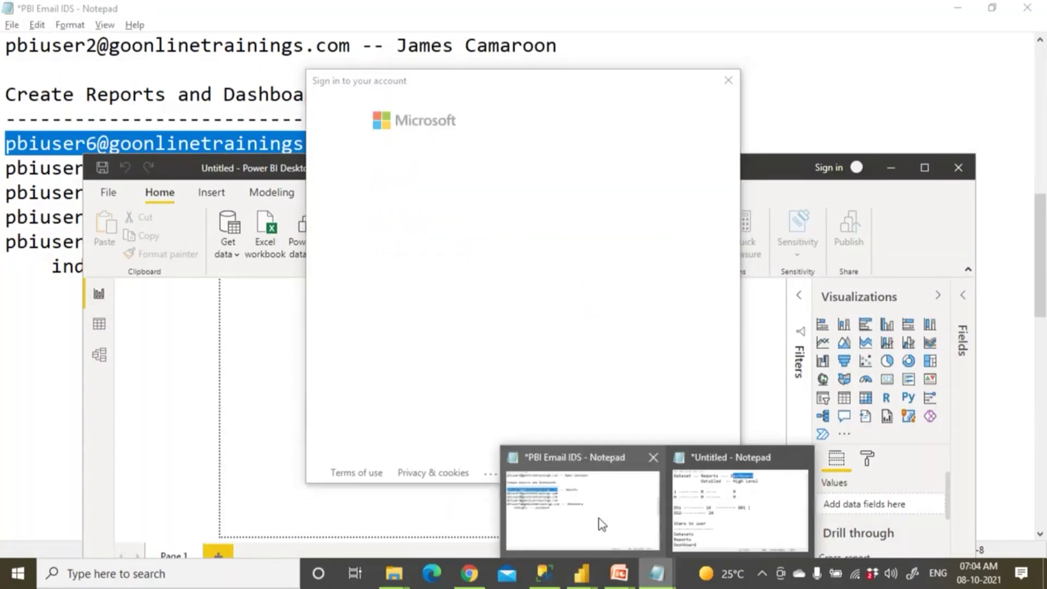
{"action": "left_click", "coordinate": [602, 523]}
{"action": "left_click_drag", "start_coordinate": [39, 266], "coordinate": [154, 273]}
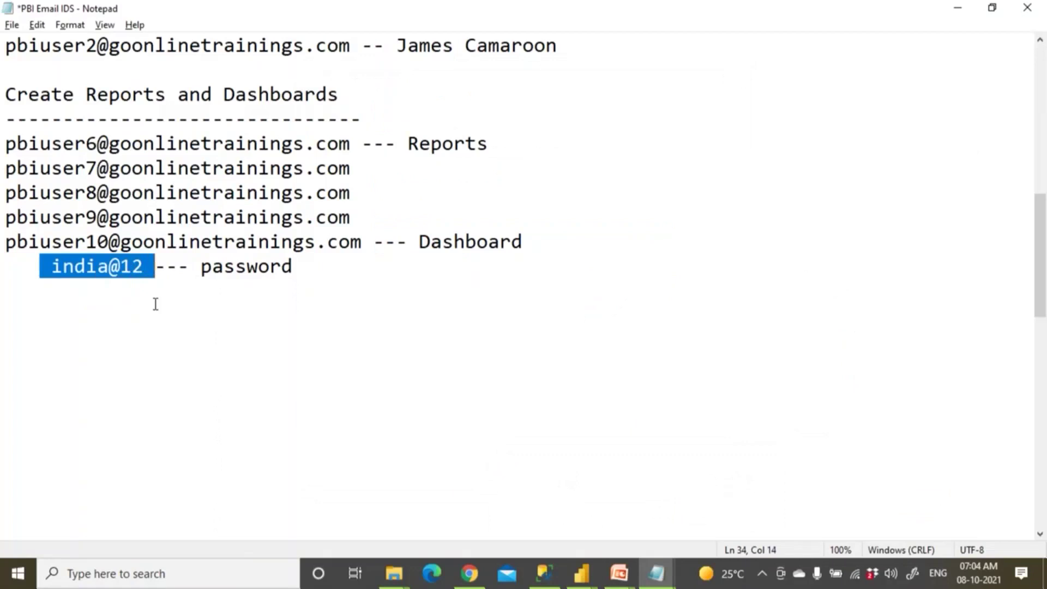
{"action": "left_click", "coordinate": [468, 573]}
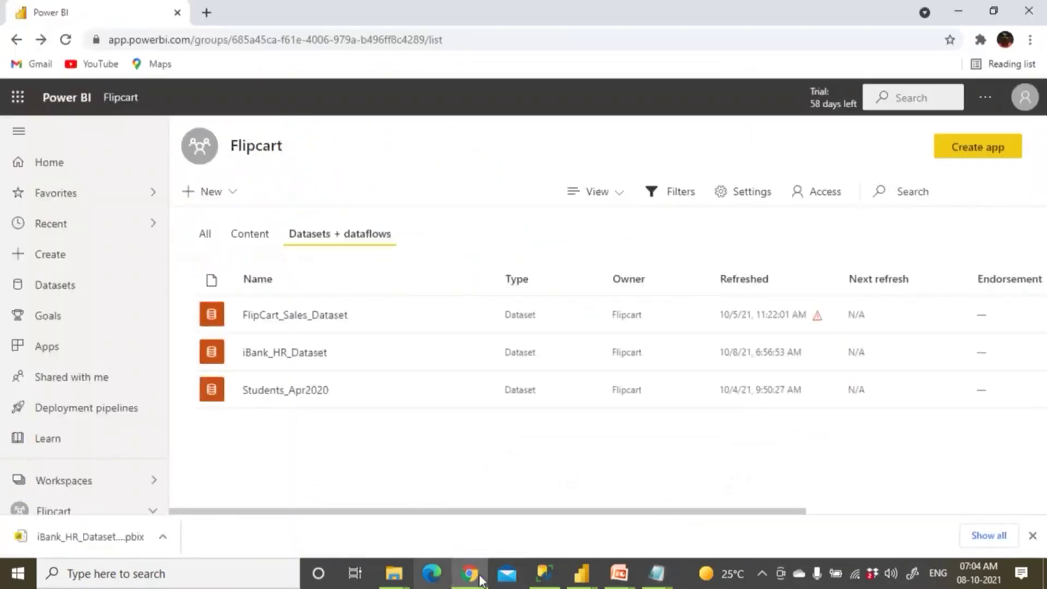
{"action": "mouse_move", "coordinate": [593, 558]}
{"action": "left_click", "coordinate": [635, 518]}
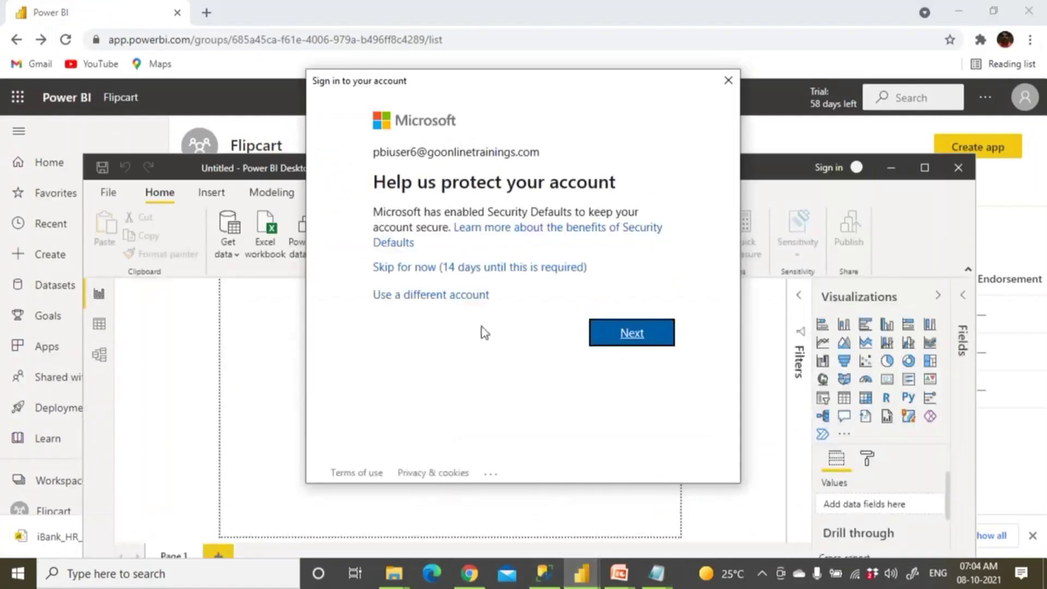
{"action": "left_click", "coordinate": [458, 271]}
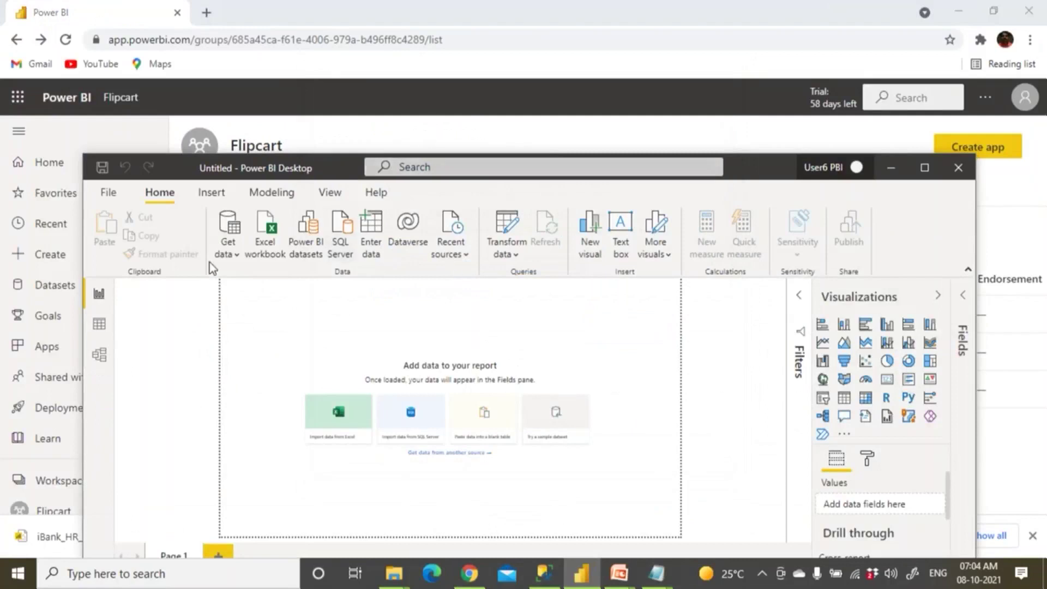
Step: Use Get data > Power BI datasets to create a report from iBank_HR_Dataset
{"action": "left_click", "coordinate": [231, 255]}
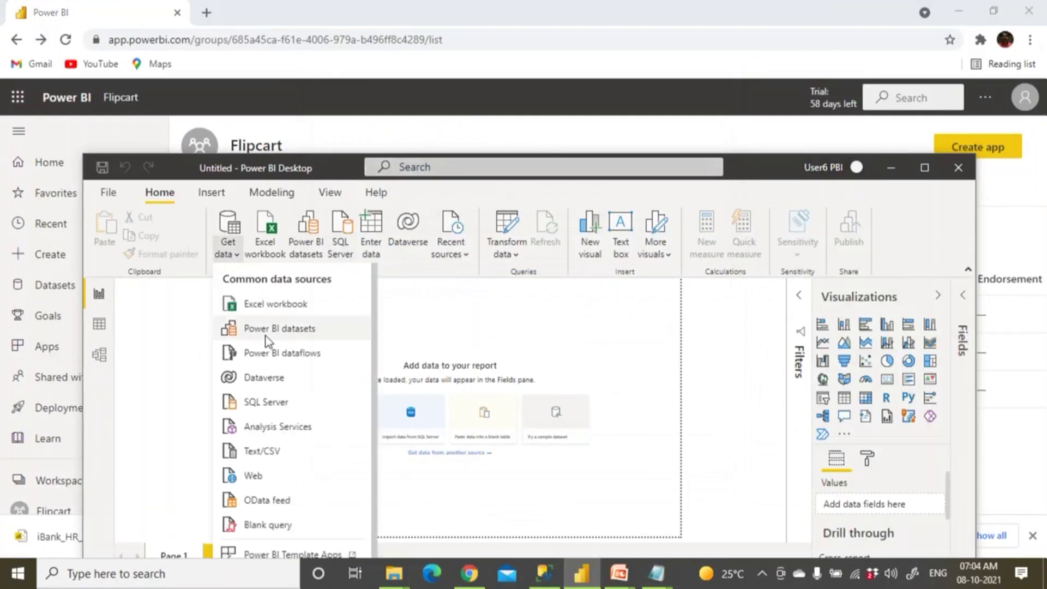
{"action": "left_click", "coordinate": [279, 335]}
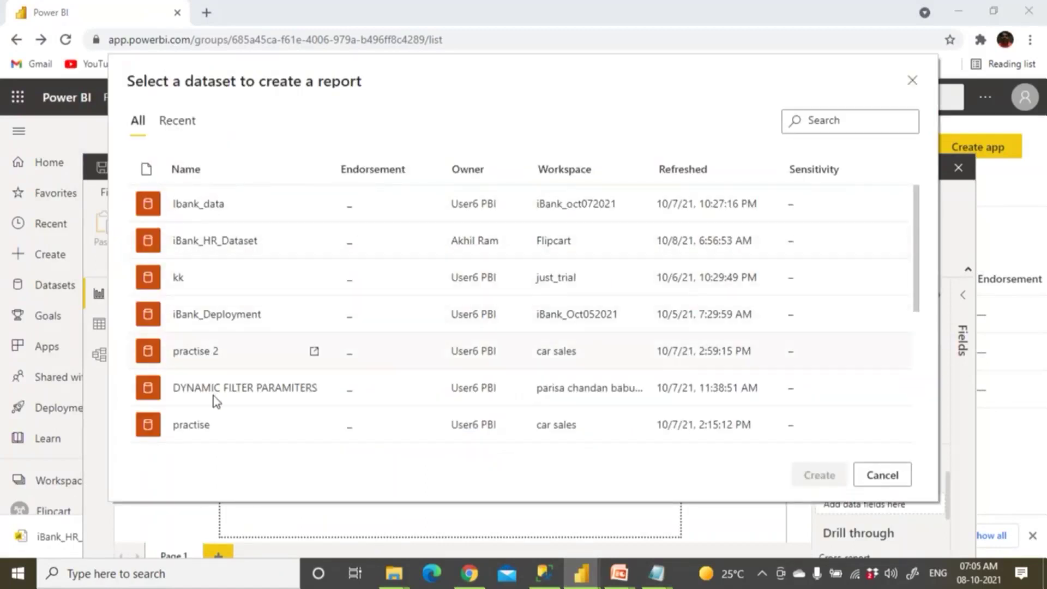
{"action": "left_click", "coordinate": [246, 248]}
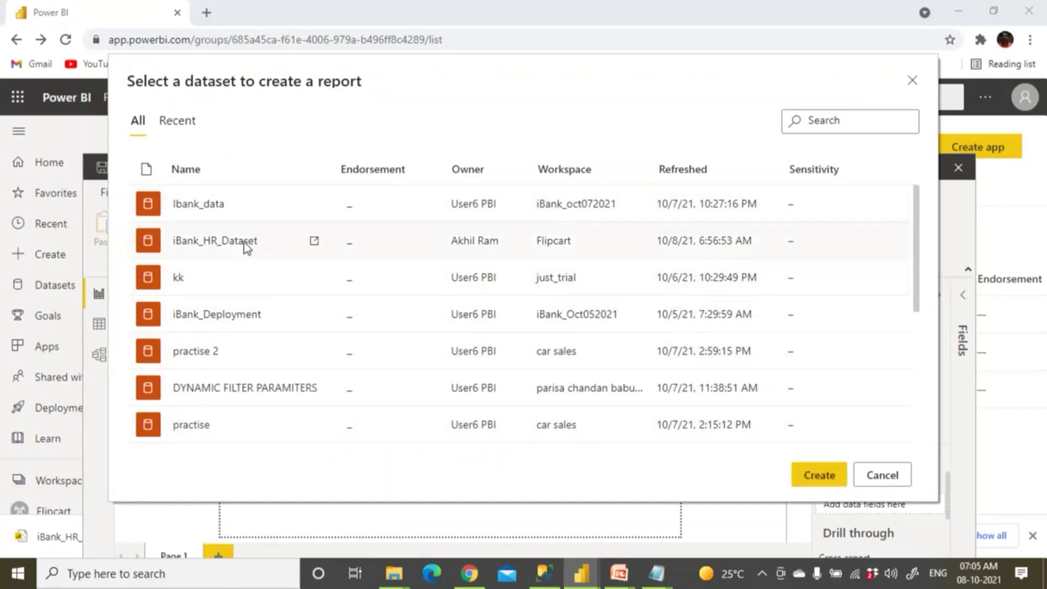
{"action": "left_click", "coordinate": [828, 480]}
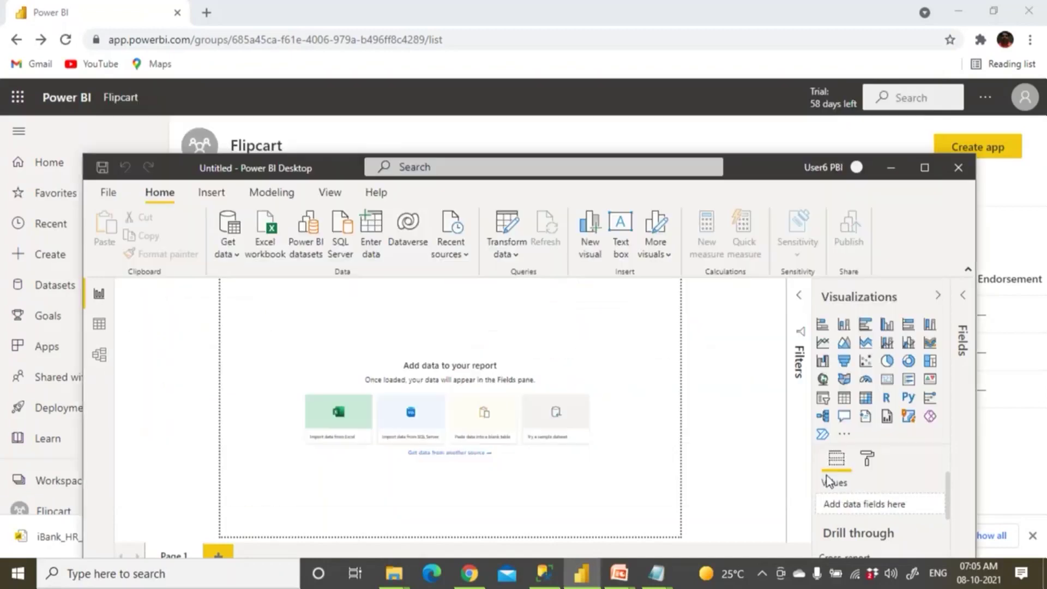
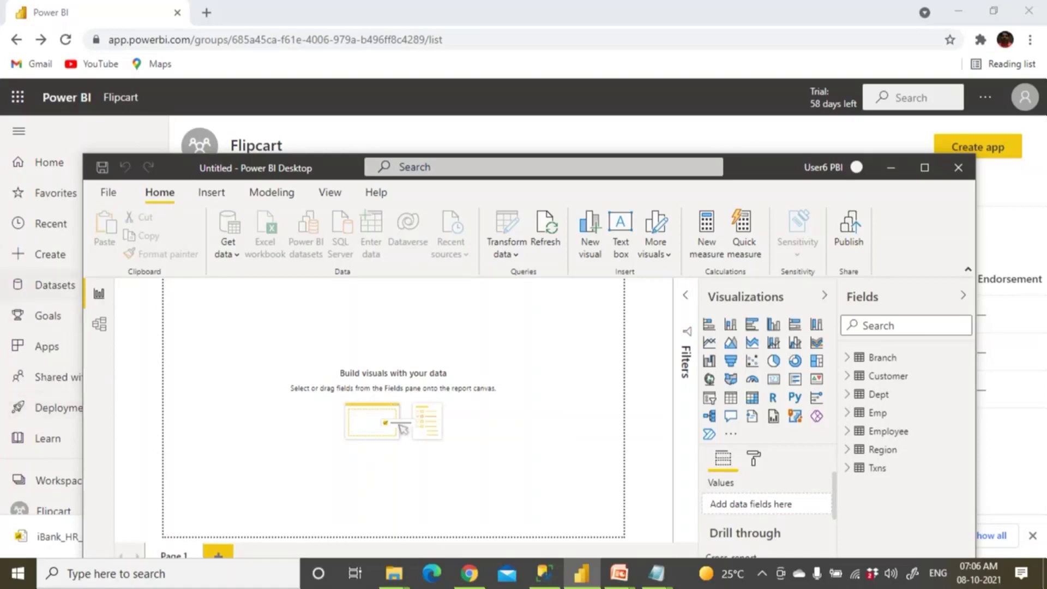
Step: Maximize Power BI Desktop and place an enlarged empty table visual on the report page
{"action": "left_click", "coordinate": [105, 297]}
{"action": "left_click", "coordinate": [856, 434]}
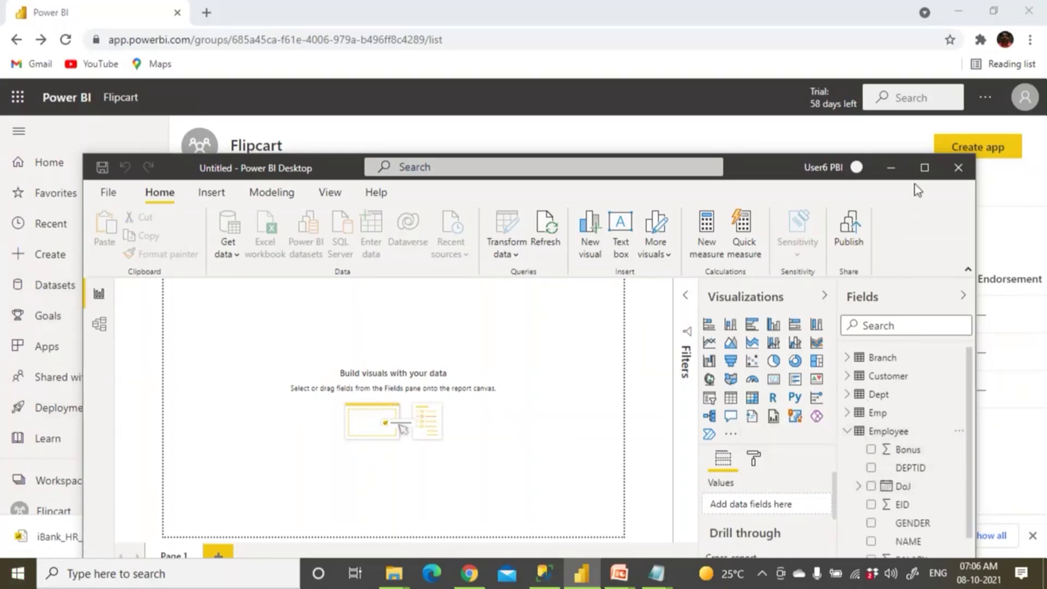
{"action": "left_click", "coordinate": [924, 167]}
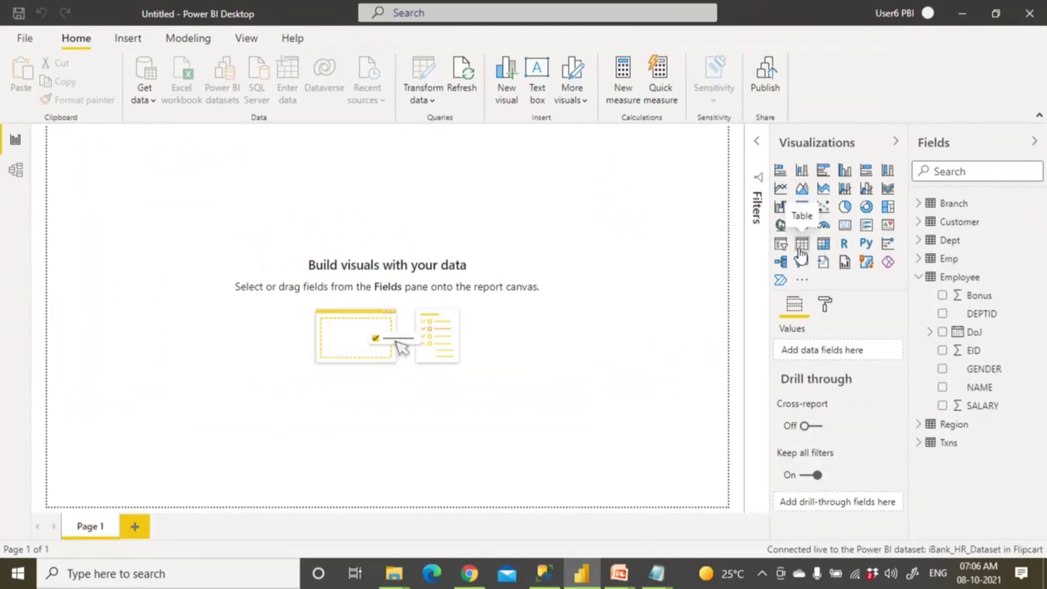
{"action": "left_click", "coordinate": [800, 245]}
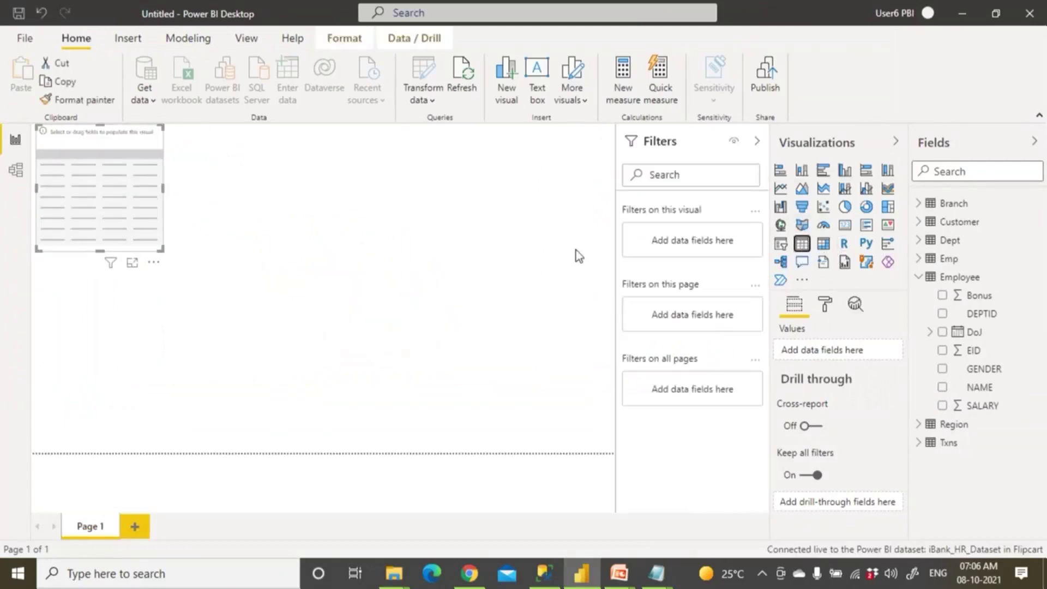
{"action": "left_click_drag", "start_coordinate": [160, 250], "coordinate": [315, 381]}
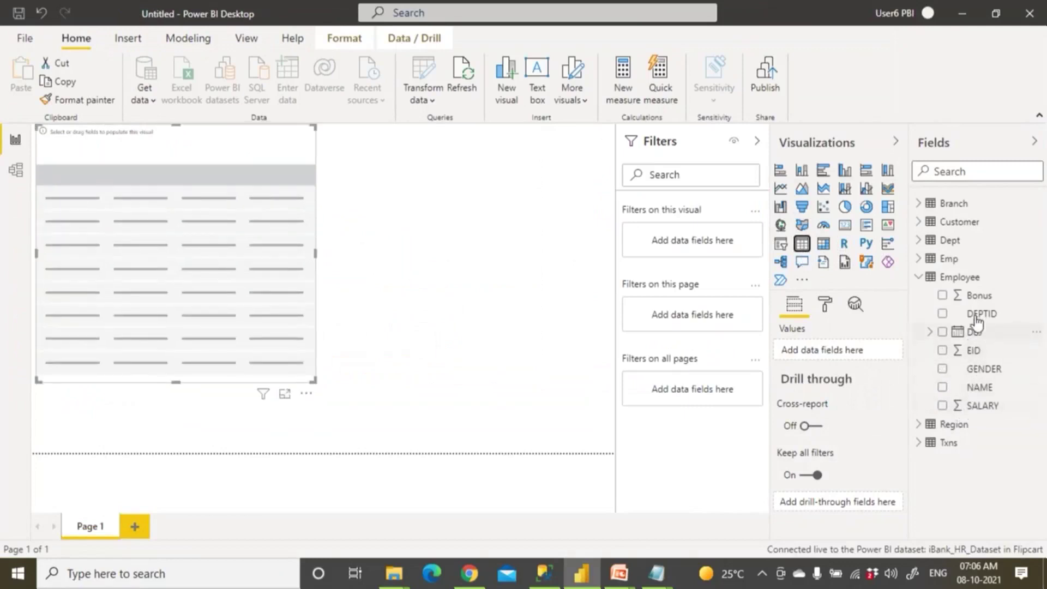
Step: Fill the table with EID, NAME and SALARY, setting EID to Don't summarize
{"action": "left_click_drag", "start_coordinate": [973, 351], "coordinate": [839, 354]}
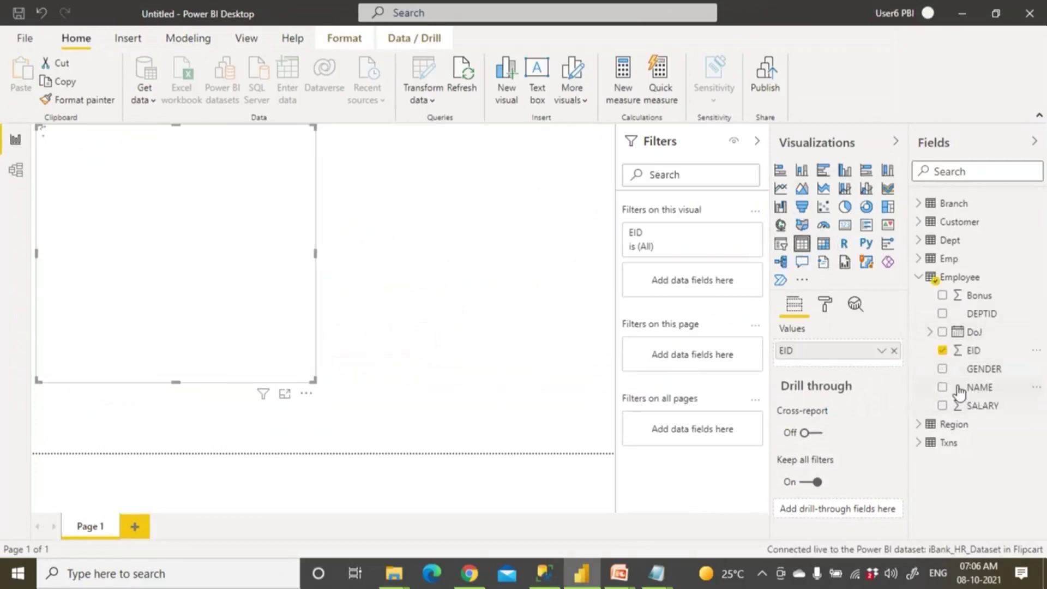
{"action": "left_click", "coordinate": [958, 388]}
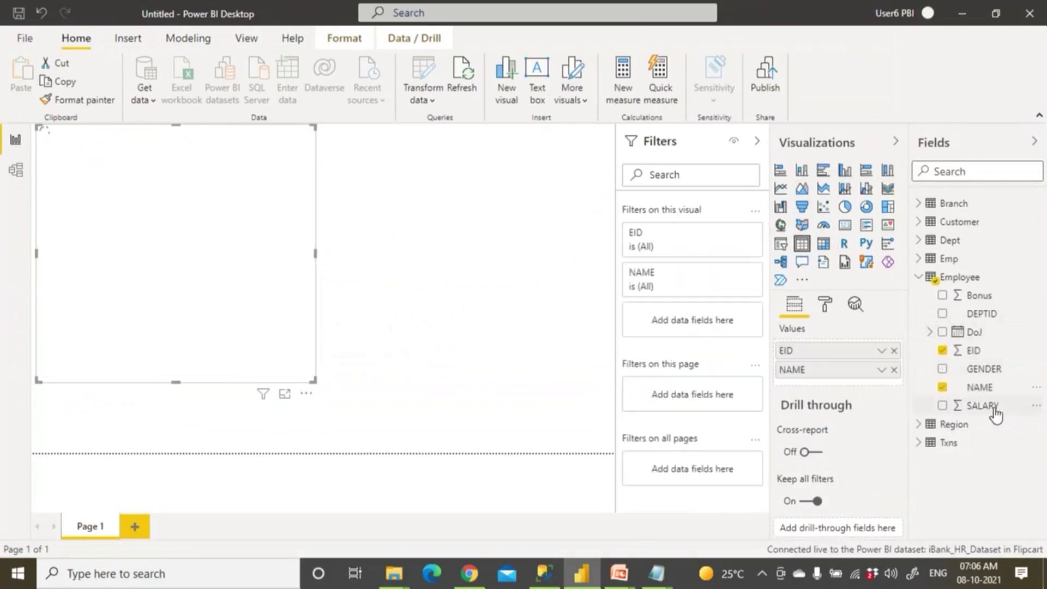
{"action": "left_click", "coordinate": [993, 408]}
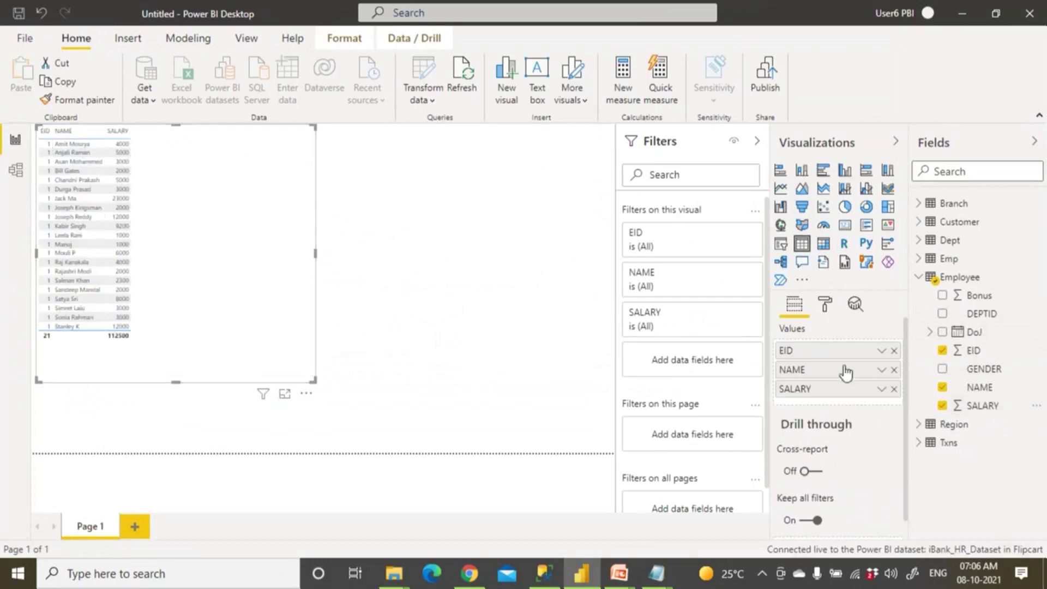
{"action": "left_click", "coordinate": [881, 351]}
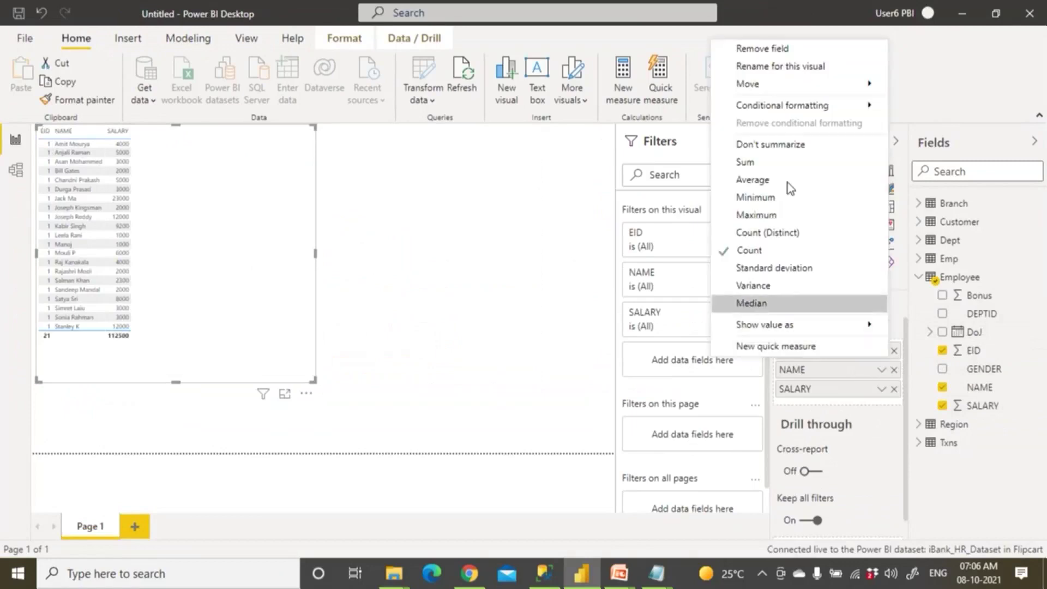
{"action": "left_click", "coordinate": [772, 144]}
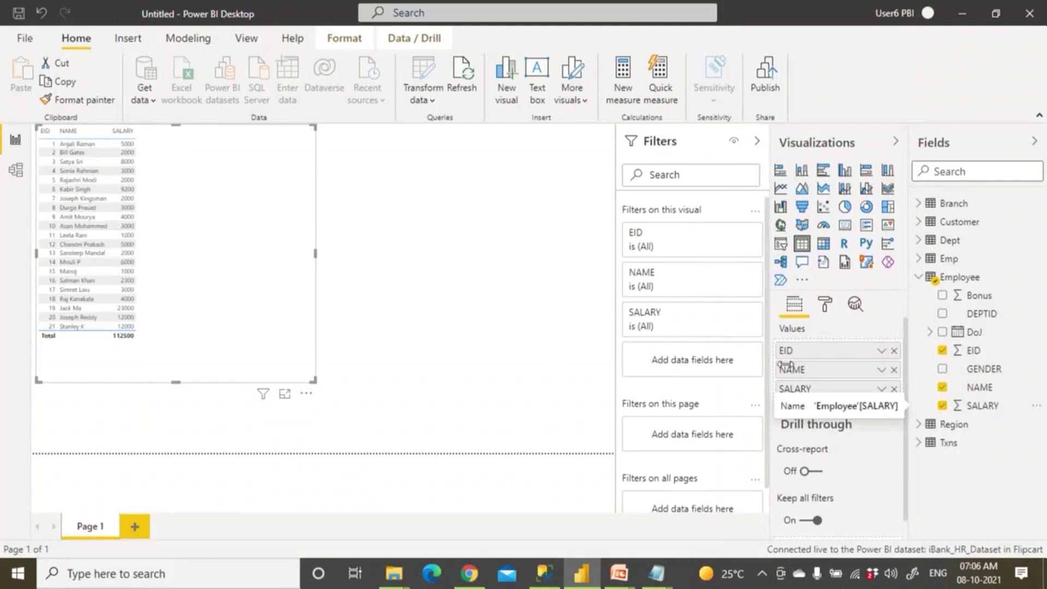
Step: Turn on the table's border and set its values text size to 18
{"action": "left_click", "coordinate": [825, 305]}
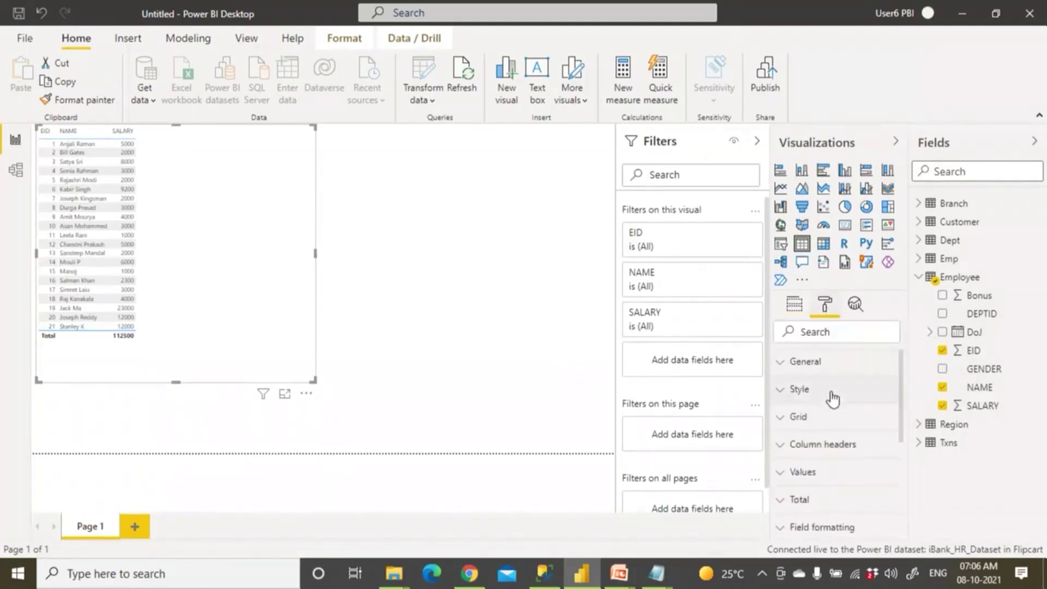
{"action": "scroll", "coordinate": [829, 401], "scroll_direction": "down", "scroll_amount": 5}
{"action": "left_click", "coordinate": [875, 450]}
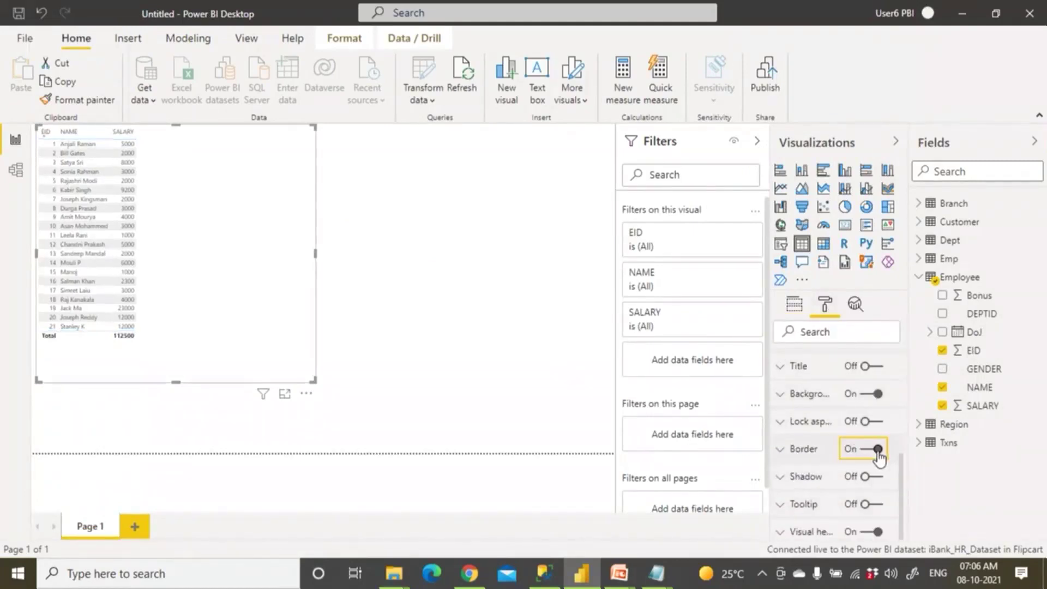
{"action": "scroll", "coordinate": [876, 456], "scroll_direction": "up", "scroll_amount": 10}
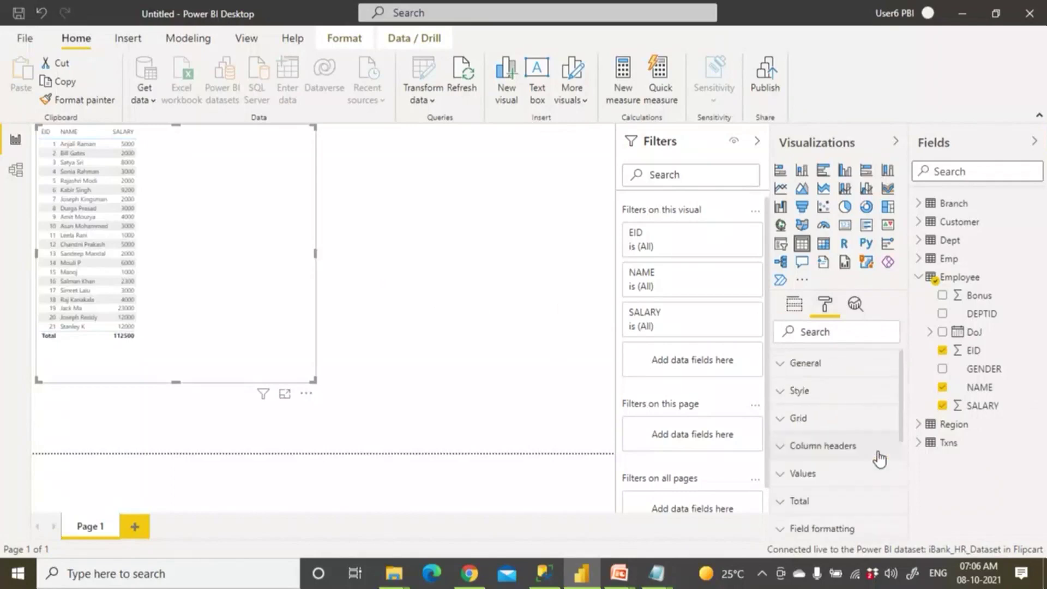
{"action": "left_click", "coordinate": [778, 421]}
{"action": "scroll", "coordinate": [816, 478], "scroll_direction": "down", "scroll_amount": 4}
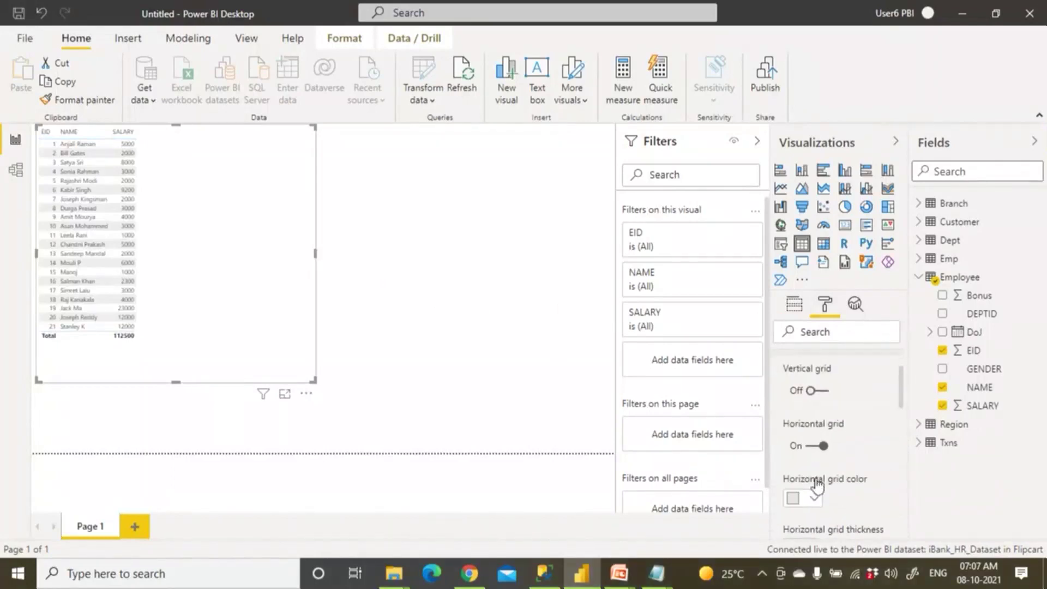
{"action": "scroll", "coordinate": [815, 479], "scroll_direction": "down", "scroll_amount": 3}
{"action": "double_click", "coordinate": [797, 436]}
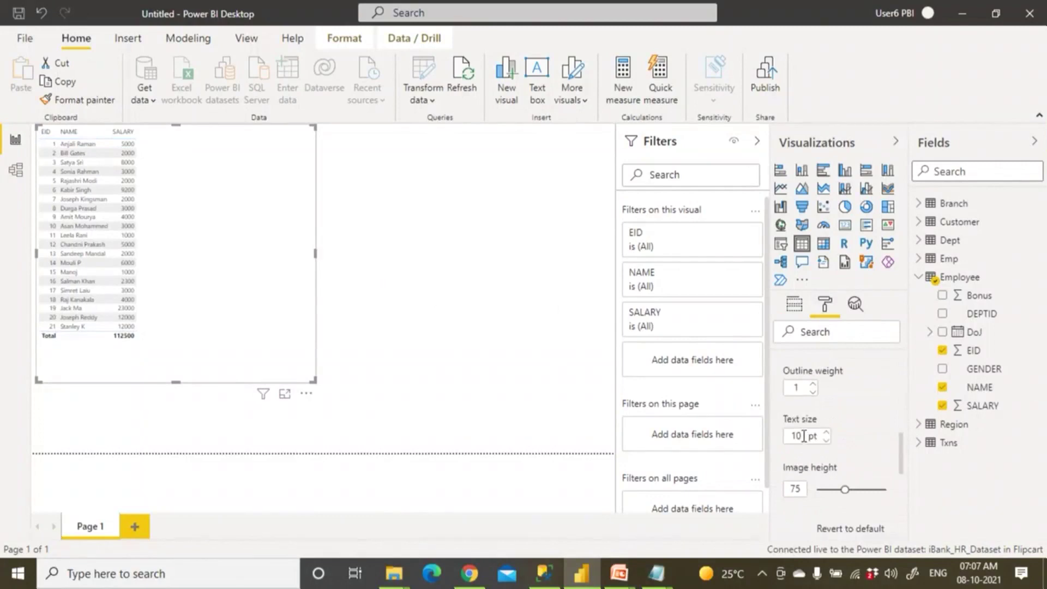
{"action": "type", "text": "18"}
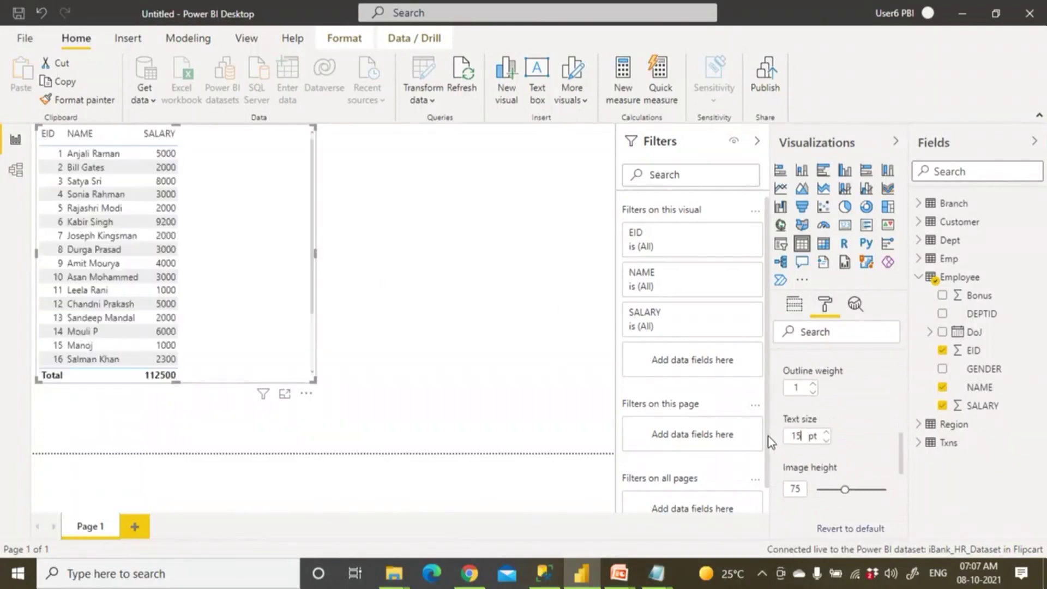
Step: Apply the Flashy rows table style and make the table narrower and taller
{"action": "scroll", "coordinate": [840, 358], "scroll_direction": "up", "scroll_amount": 4}
{"action": "scroll", "coordinate": [841, 358], "scroll_direction": "up", "scroll_amount": 2}
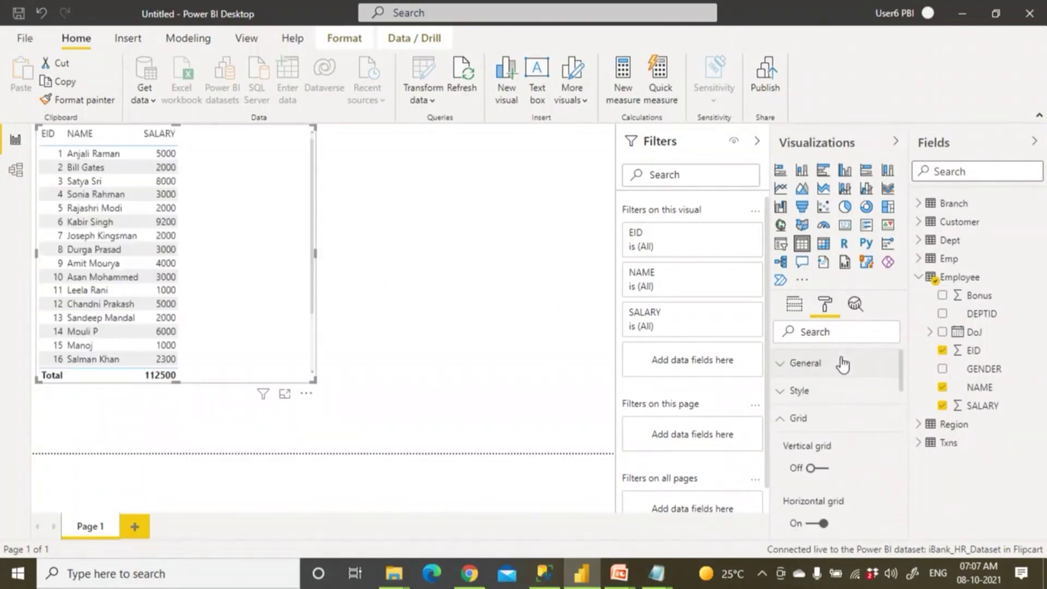
{"action": "left_click", "coordinate": [782, 394]}
{"action": "left_click", "coordinate": [813, 439]}
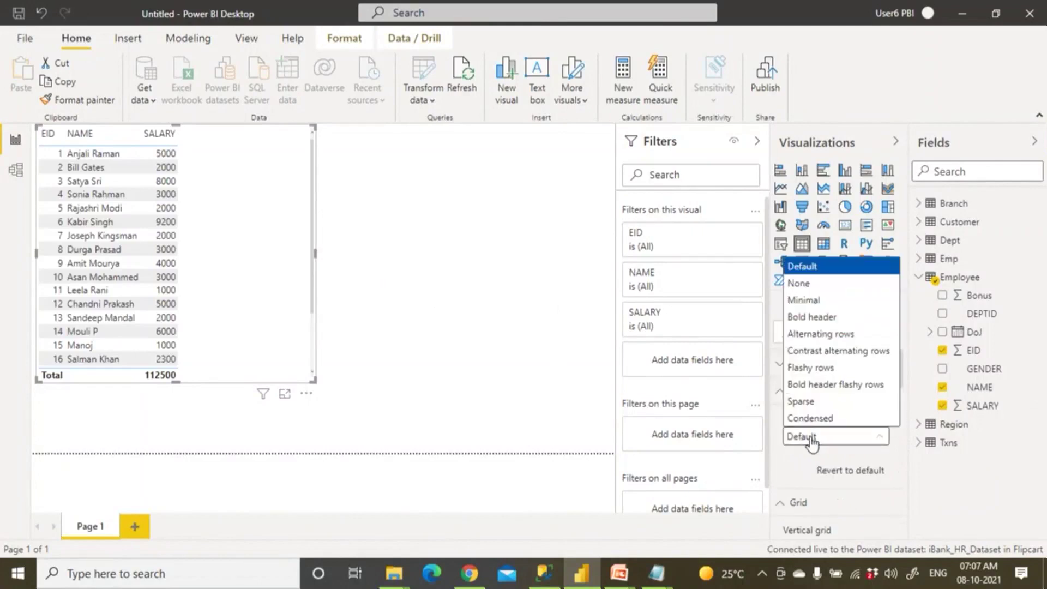
{"action": "left_click", "coordinate": [829, 367]}
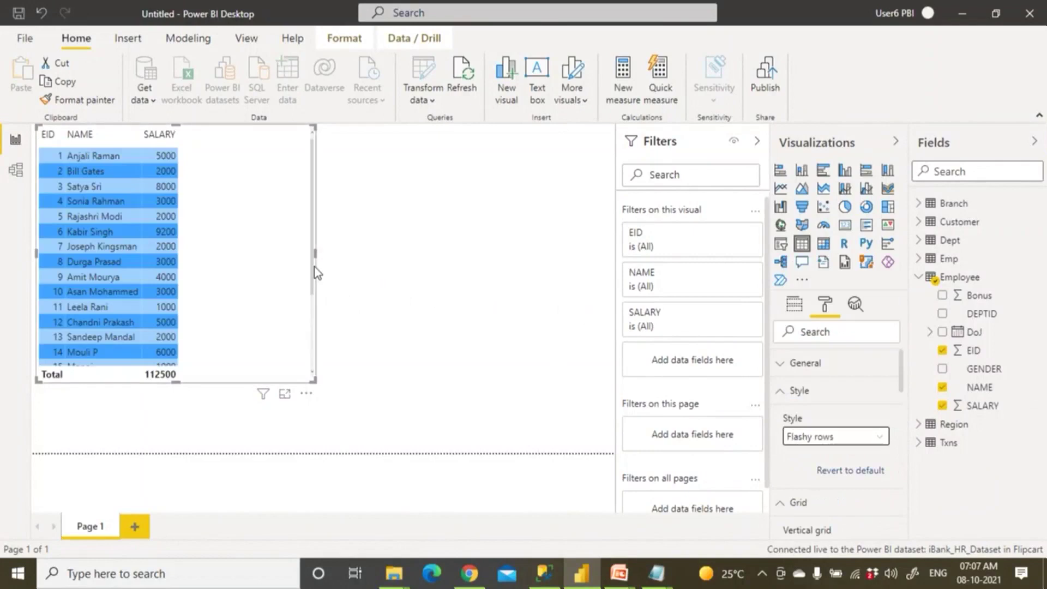
{"action": "left_click_drag", "start_coordinate": [316, 253], "coordinate": [226, 246]}
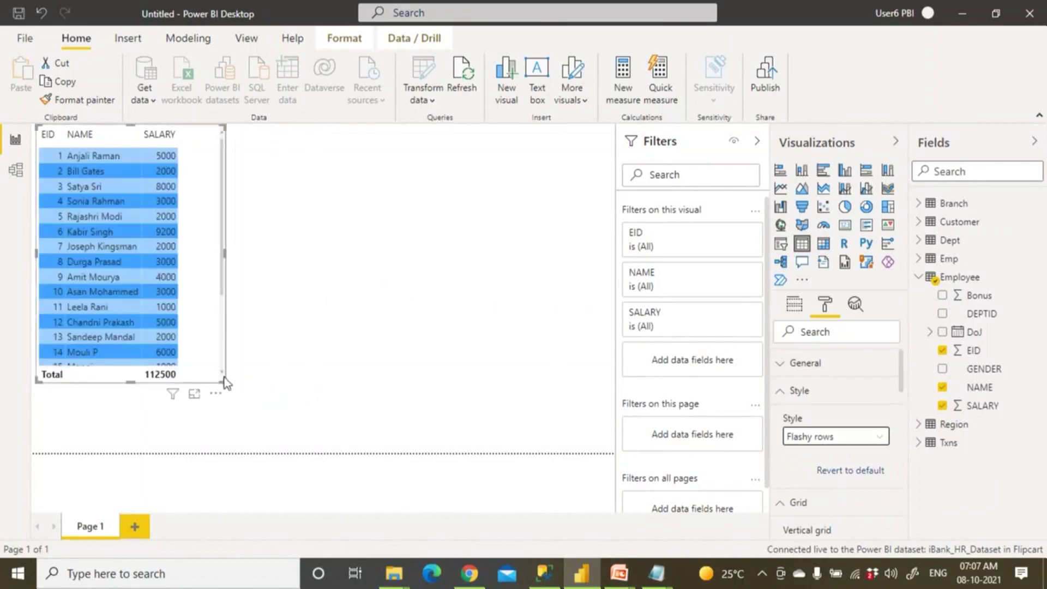
{"action": "left_click_drag", "start_coordinate": [222, 385], "coordinate": [228, 424]}
{"action": "left_click", "coordinate": [342, 361]}
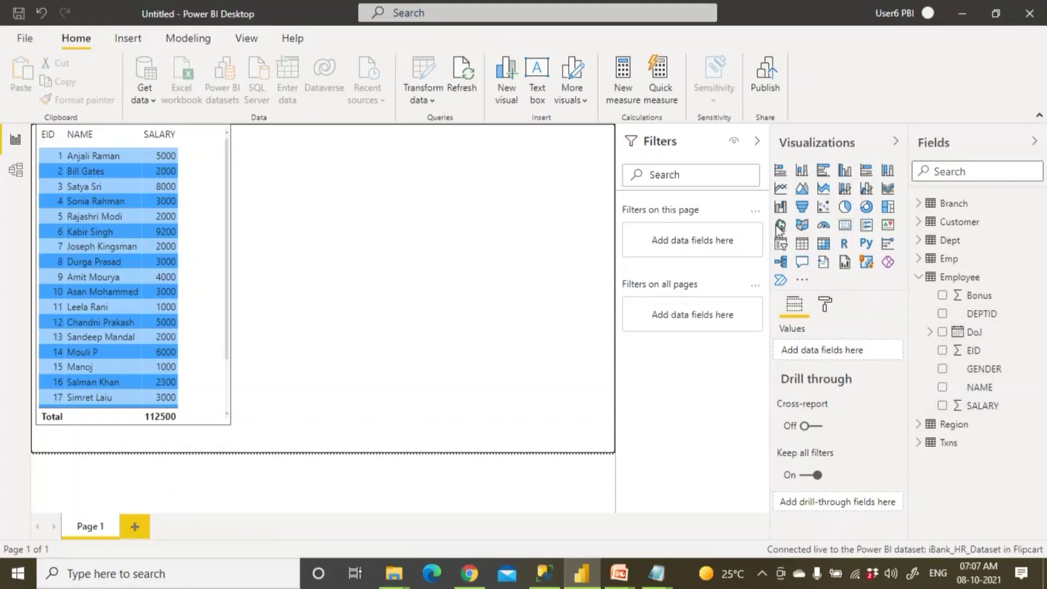
{"action": "left_click", "coordinate": [844, 225]}
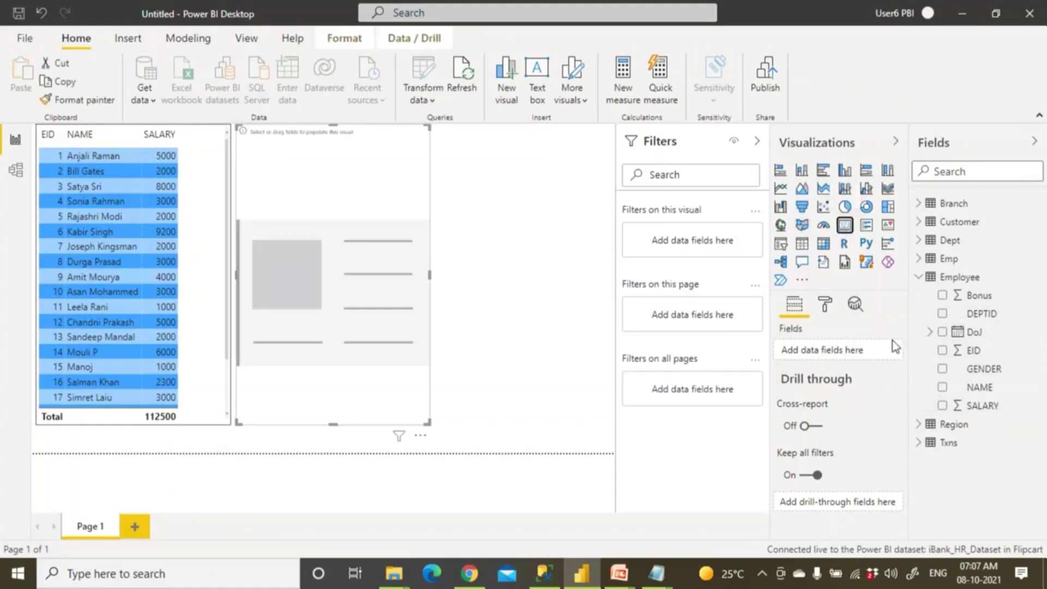
{"action": "left_click_drag", "start_coordinate": [981, 407], "coordinate": [371, 264]}
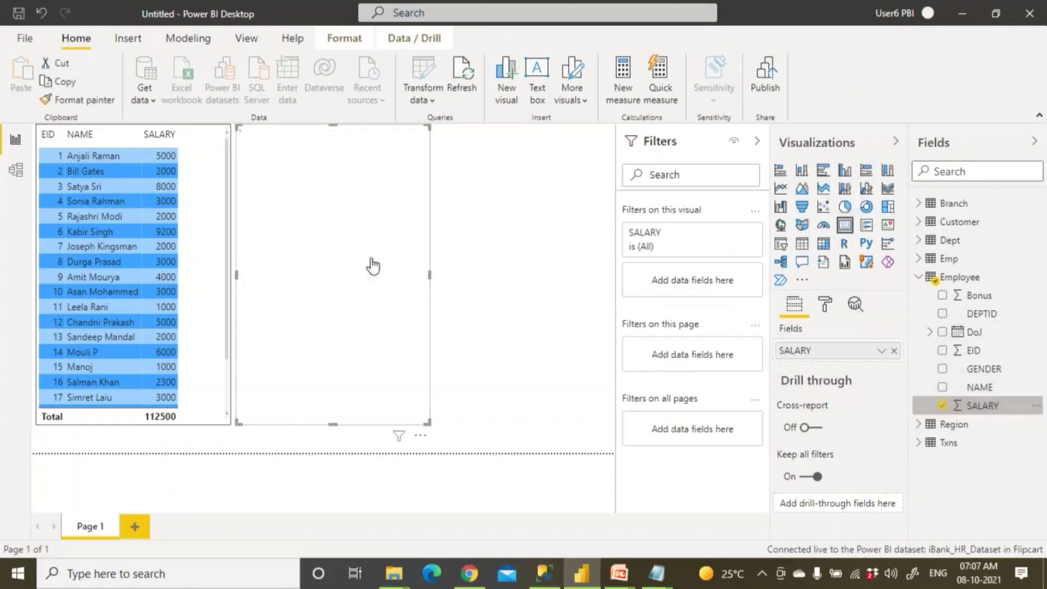
{"action": "left_click_drag", "start_coordinate": [426, 418], "coordinate": [411, 215]}
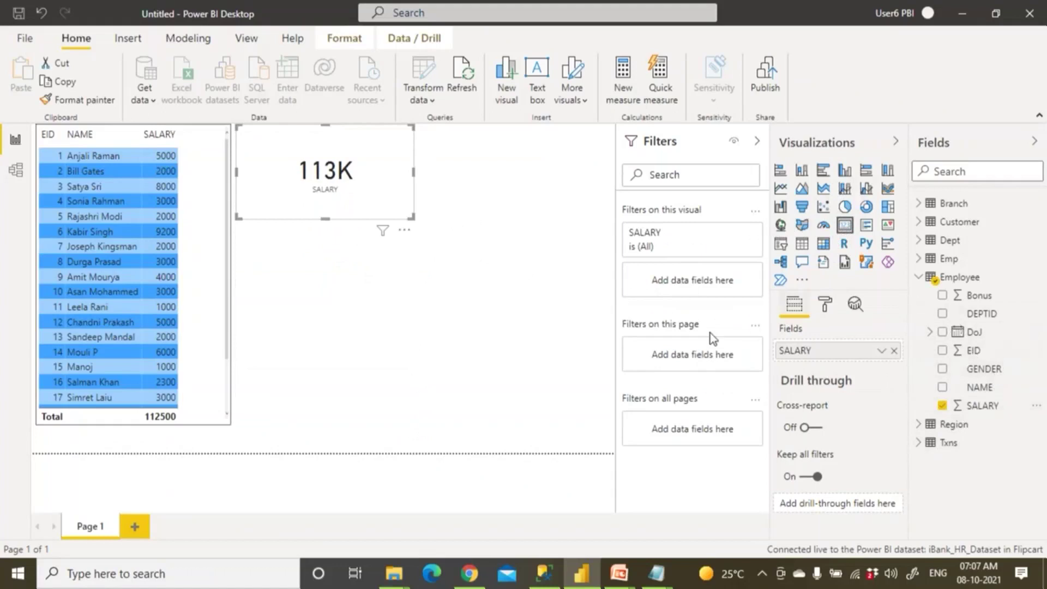
{"action": "left_click", "coordinate": [825, 306]}
{"action": "scroll", "coordinate": [822, 403], "scroll_direction": "down", "scroll_amount": 3}
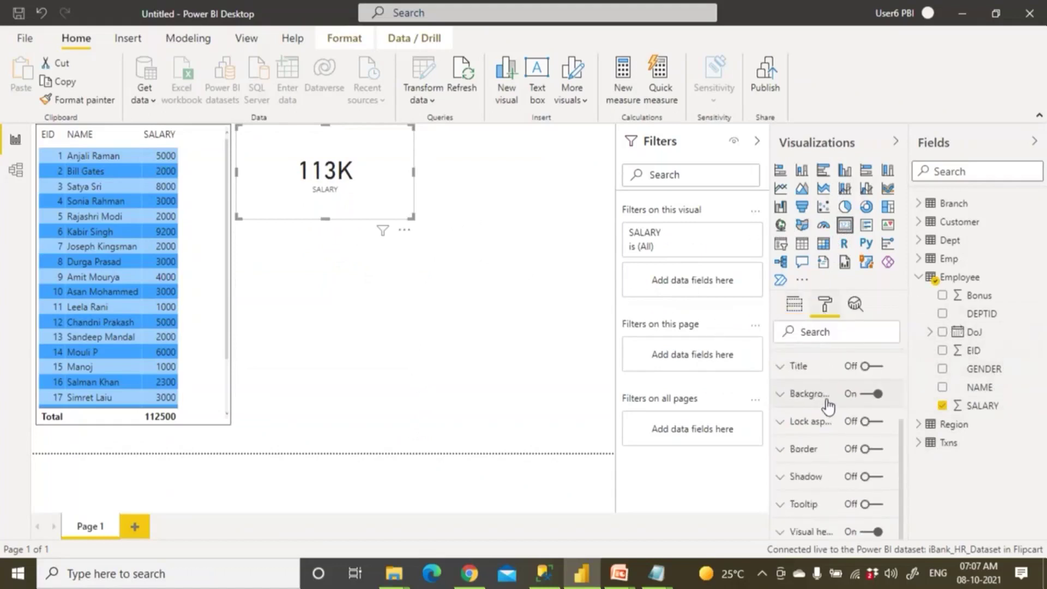
{"action": "left_click", "coordinate": [878, 449]}
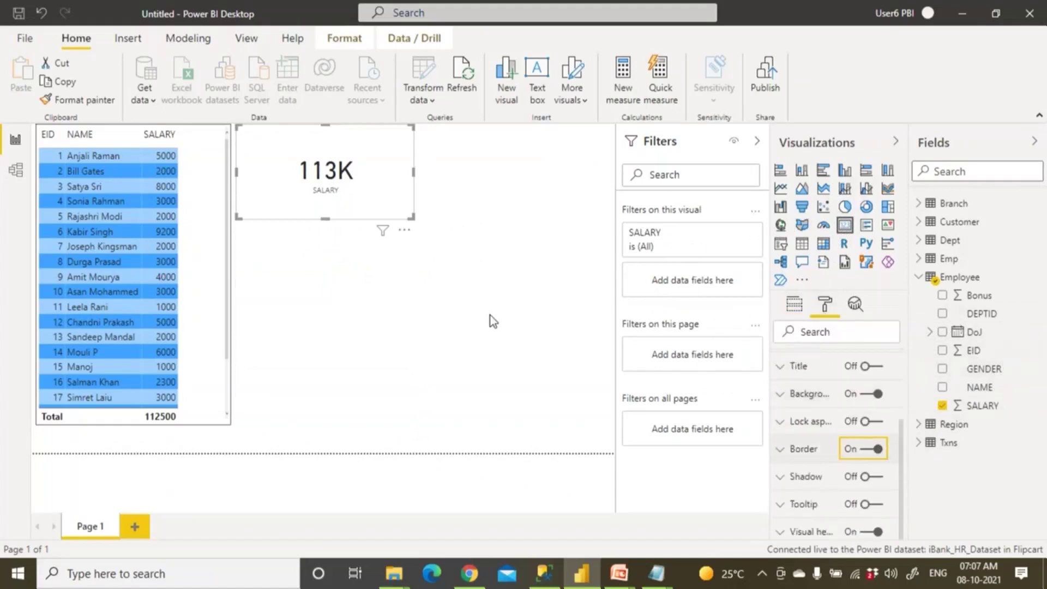
{"action": "left_click", "coordinate": [426, 273]}
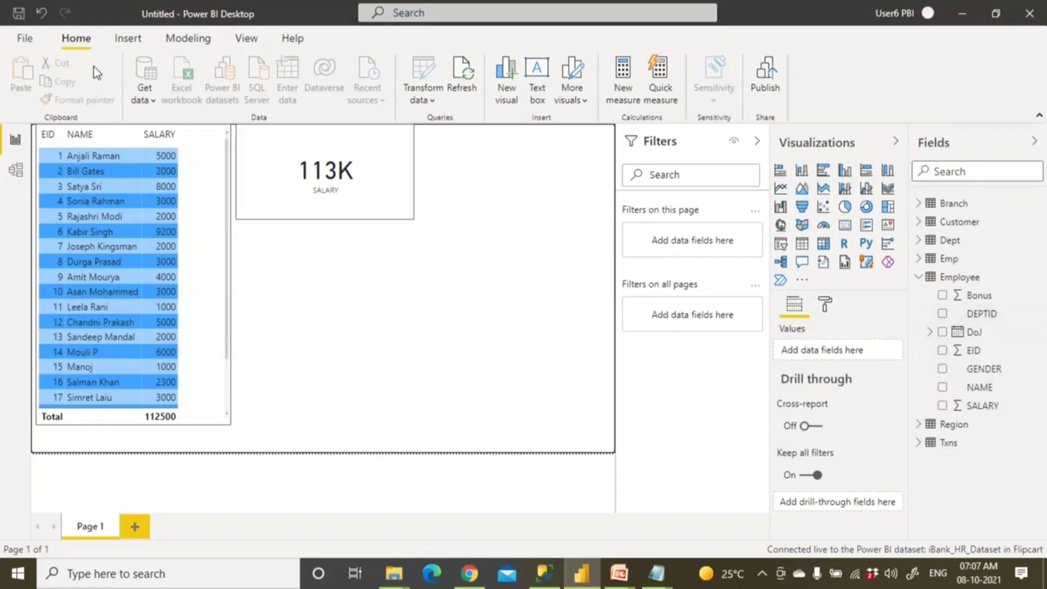
Step: Show the Get data list of common sources, all unavailable under the live dataset connection
{"action": "left_click", "coordinate": [145, 102]}
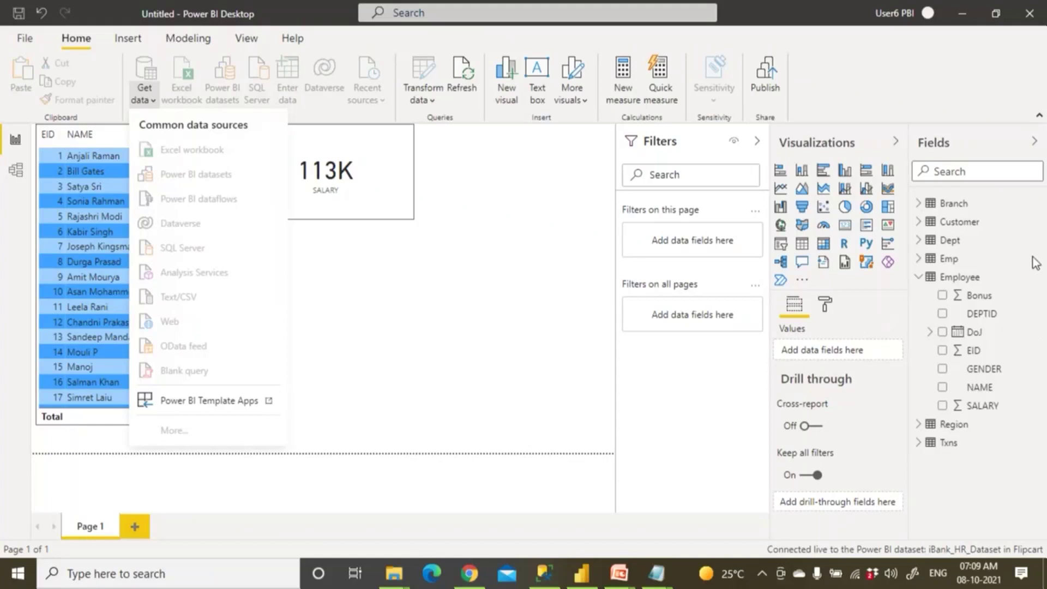
Step: Close the Get data list, reopen it briefly, then close it again
{"action": "left_click", "coordinate": [411, 362]}
{"action": "left_click", "coordinate": [153, 99]}
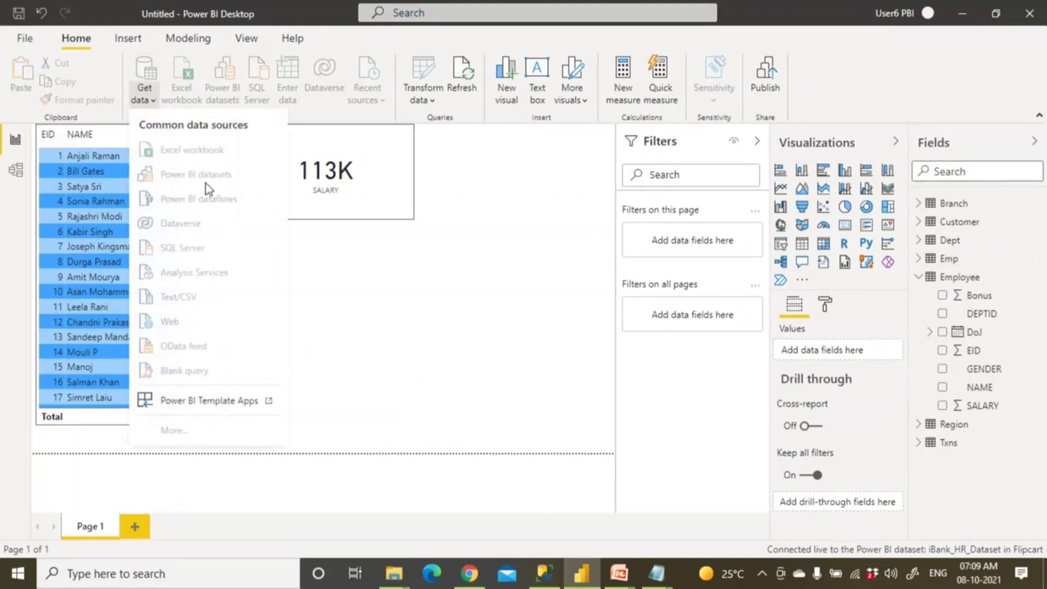
{"action": "left_click", "coordinate": [510, 303]}
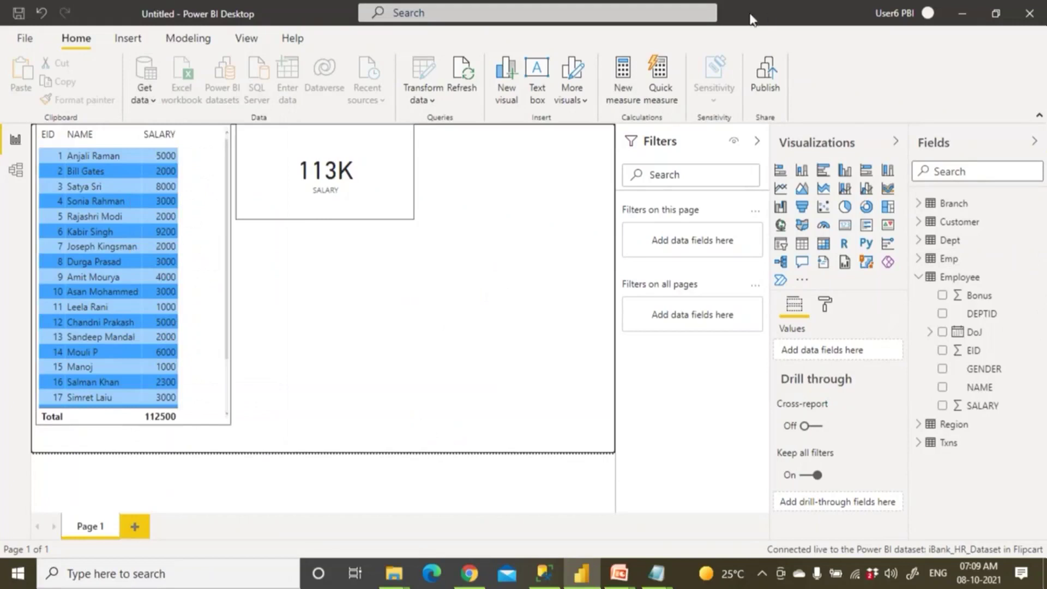
{"action": "left_click", "coordinate": [776, 16]}
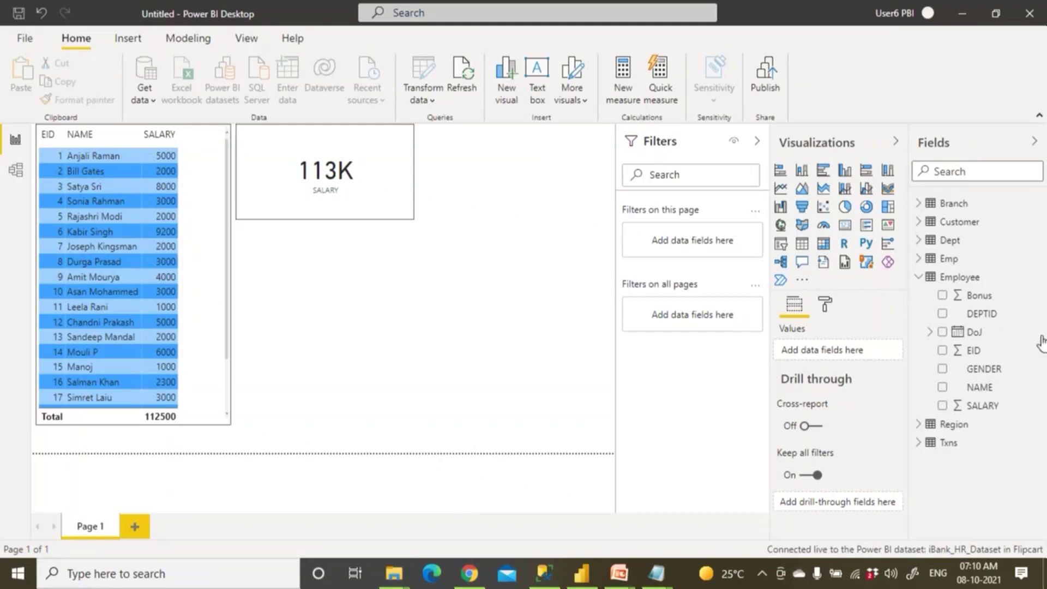
Step: Collapse the Employee table in the Fields pane to show only table names
{"action": "left_click", "coordinate": [918, 278]}
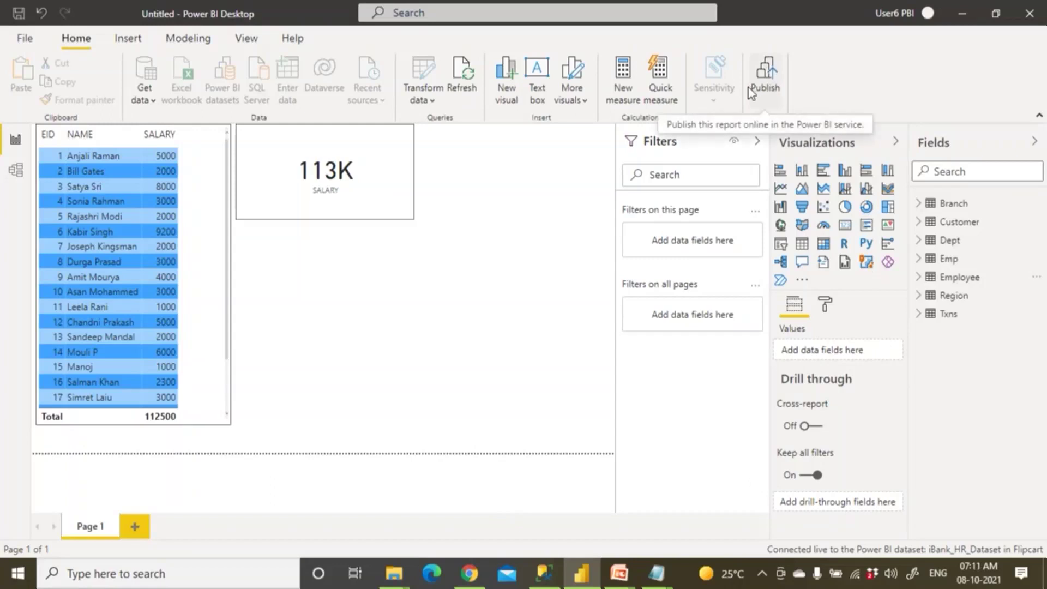
{"action": "left_click", "coordinate": [450, 341]}
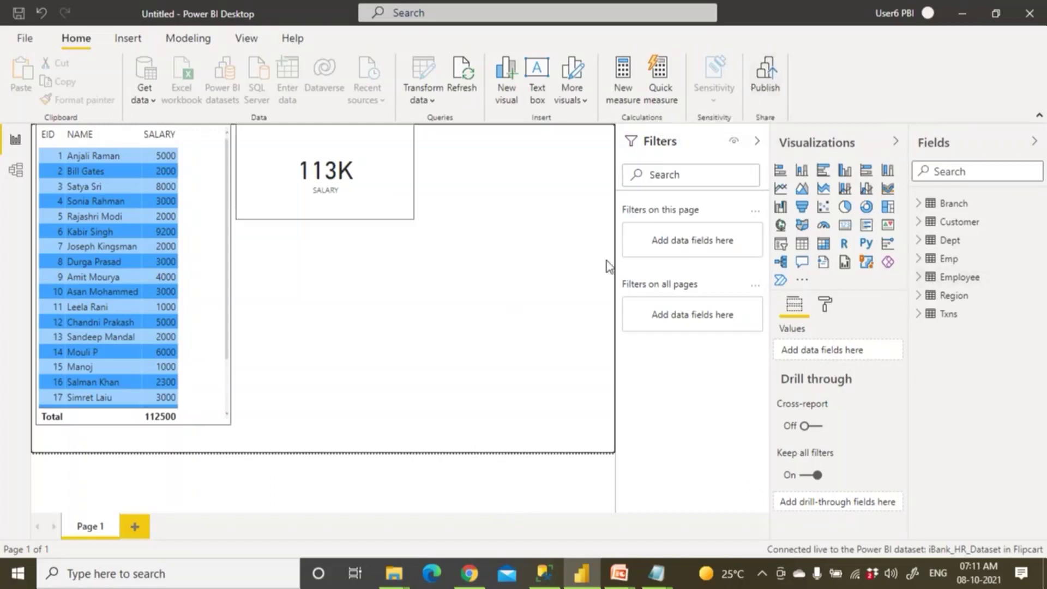
Step: Add a stacked bar chart with GENDER on the axis and SALARY as values
{"action": "left_click", "coordinate": [780, 171]}
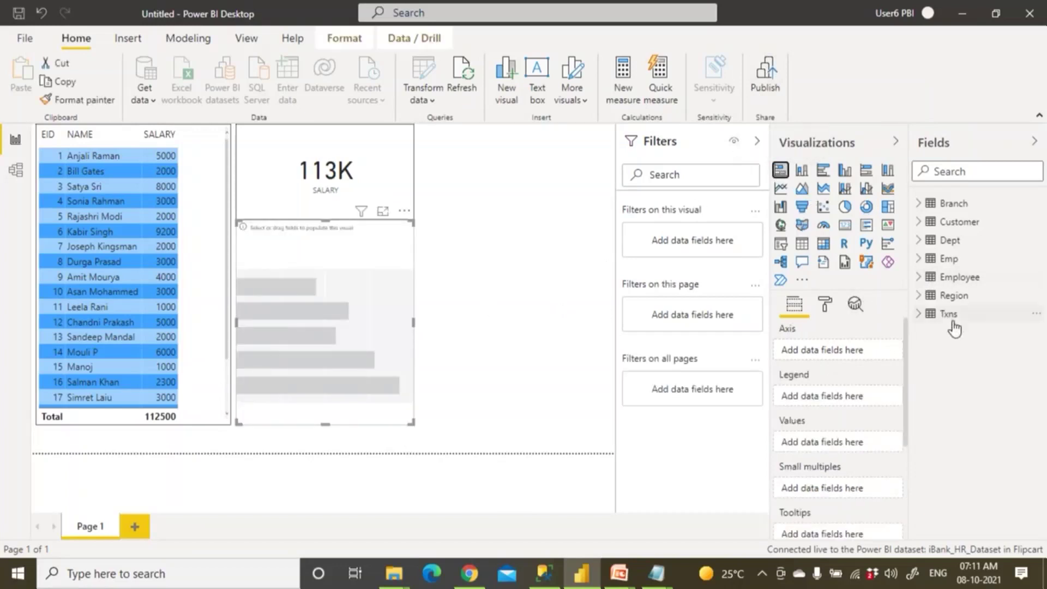
{"action": "left_click", "coordinate": [926, 277]}
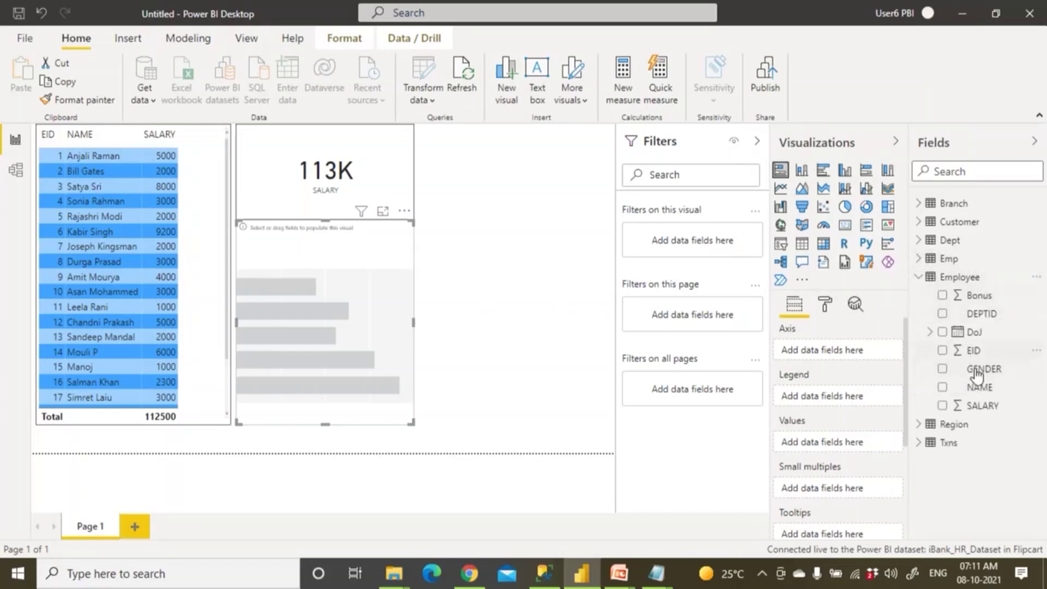
{"action": "left_click", "coordinate": [942, 370]}
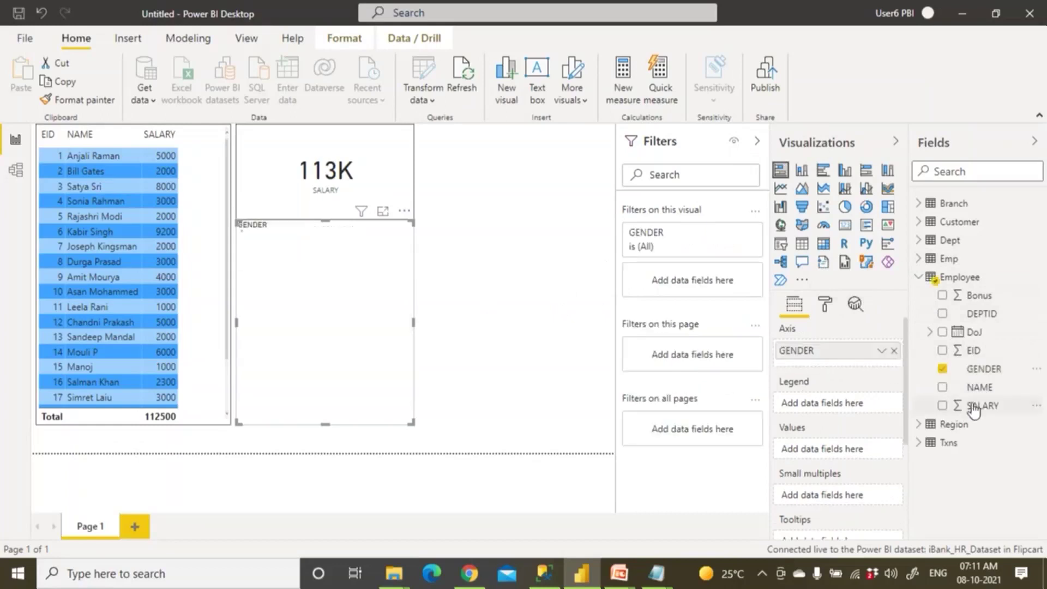
{"action": "left_click_drag", "start_coordinate": [970, 406], "coordinate": [382, 350]}
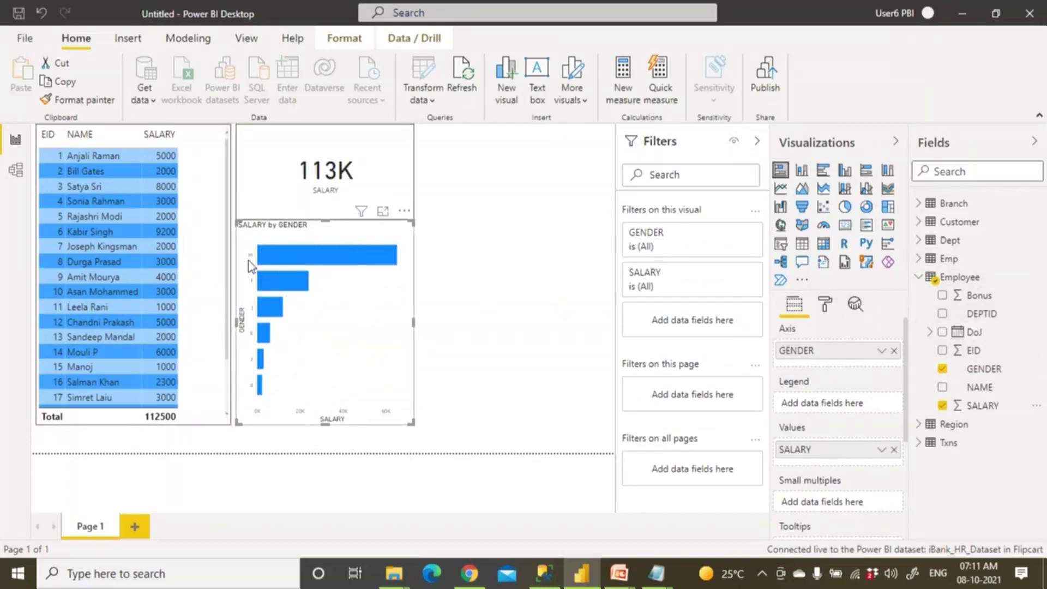
{"action": "left_click", "coordinate": [824, 305]}
Step: Increase the bar chart's Y-axis text size from 9 to 15 pt
{"action": "left_click", "coordinate": [781, 395]}
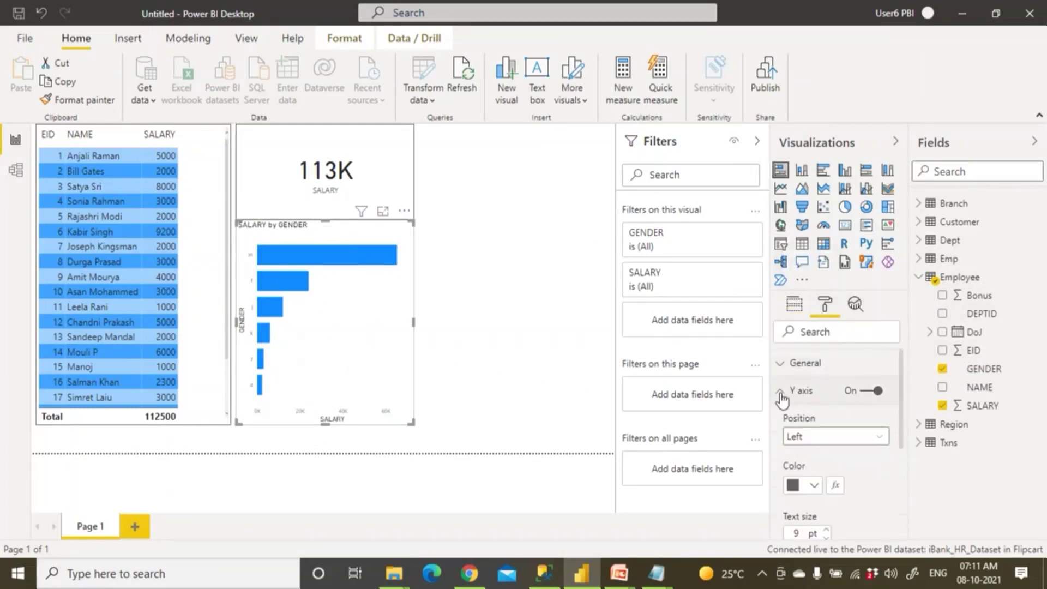
{"action": "scroll", "coordinate": [810, 446], "scroll_direction": "down", "scroll_amount": 5}
{"action": "left_click_drag", "start_coordinate": [801, 381], "coordinate": [771, 383]}
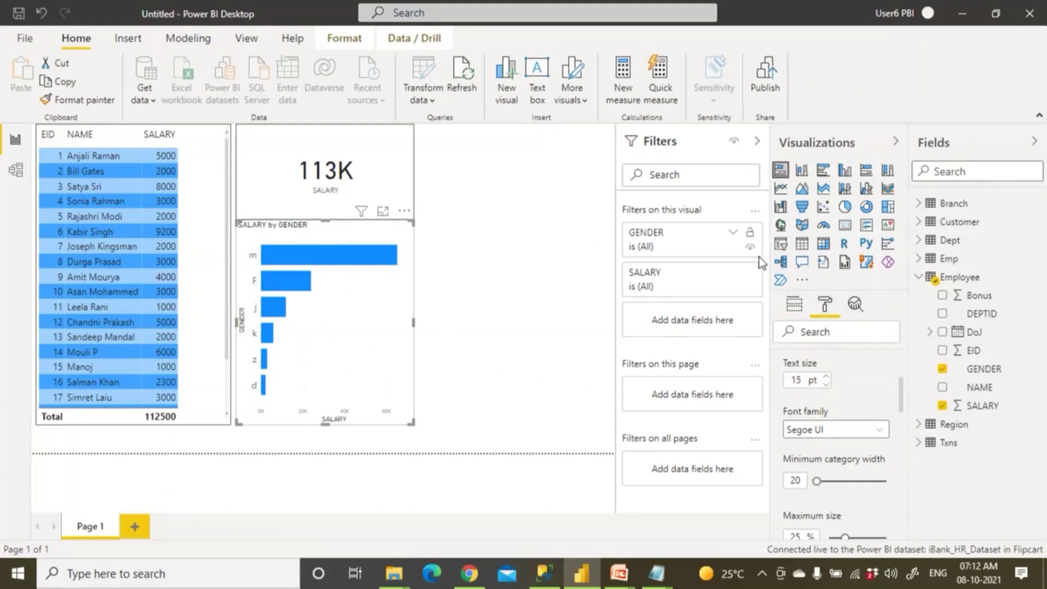
{"action": "left_click", "coordinate": [755, 213]}
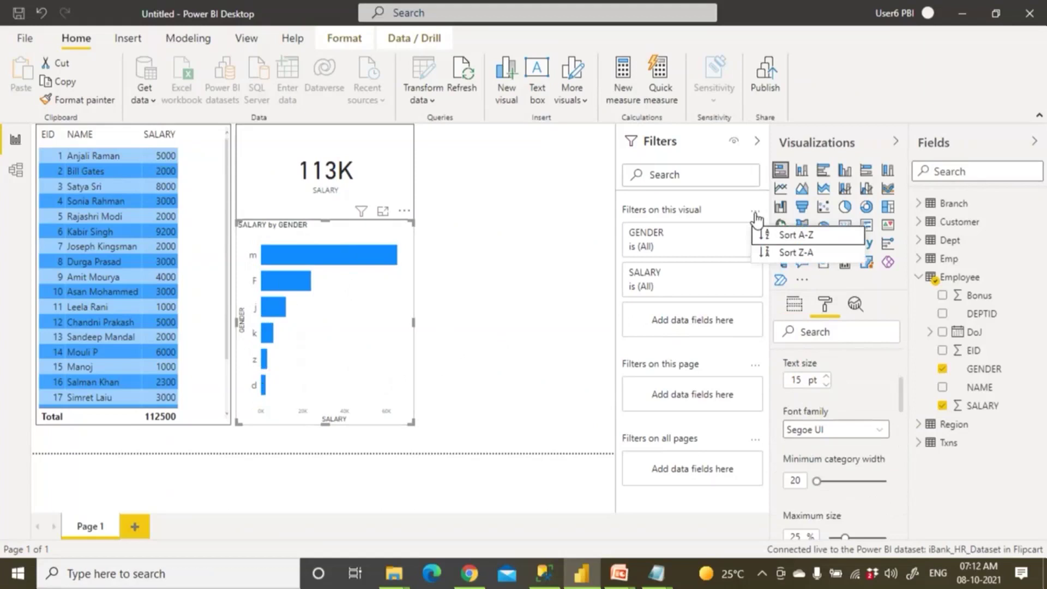
Step: Filter the bar chart to show only genders m and F
{"action": "left_click", "coordinate": [660, 249]}
{"action": "left_click", "coordinate": [660, 251]}
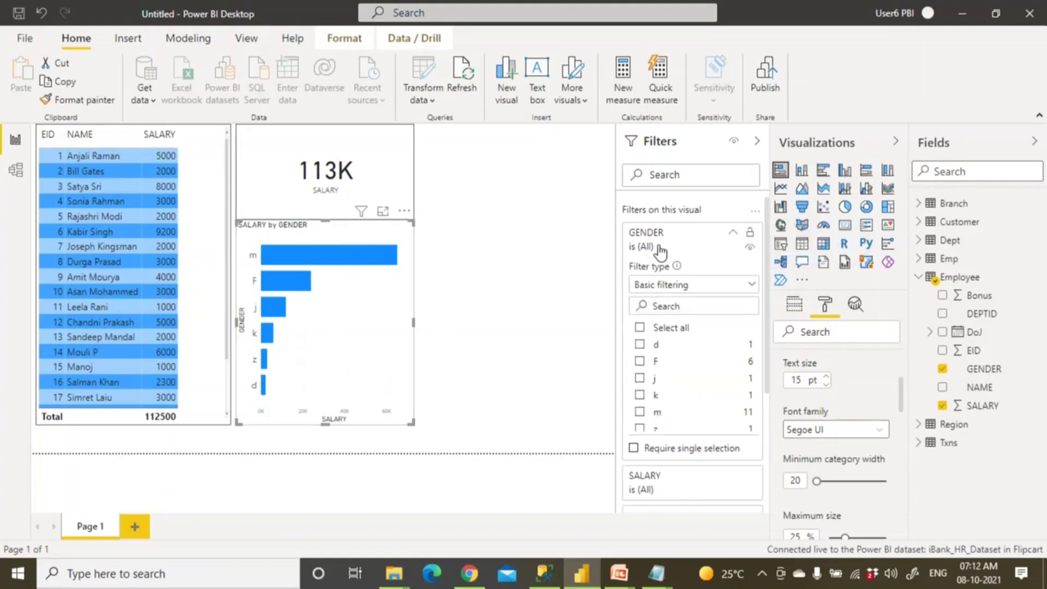
{"action": "left_click", "coordinate": [637, 413]}
{"action": "left_click", "coordinate": [641, 361]}
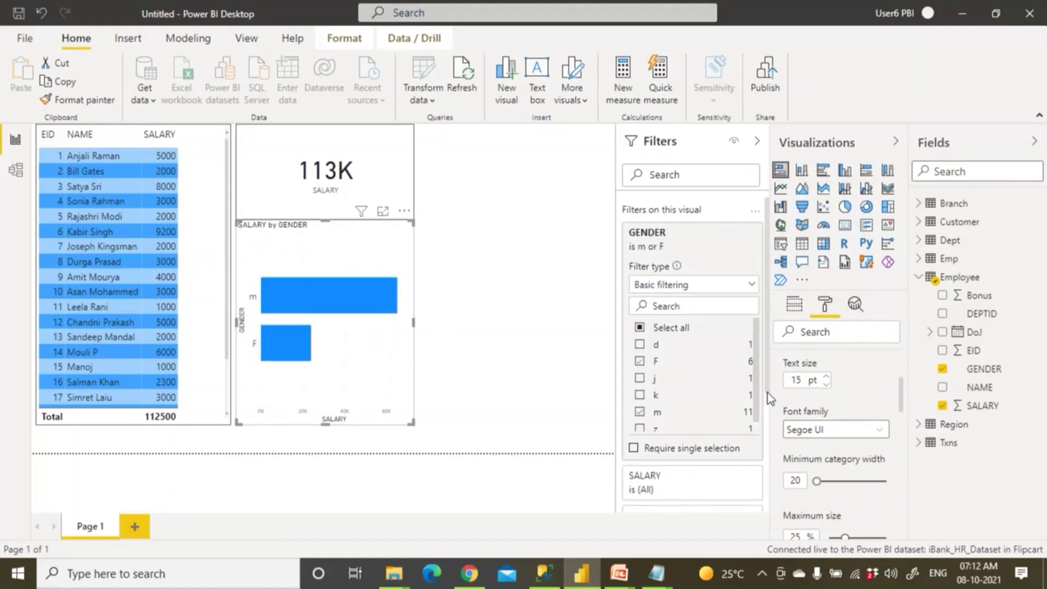
{"action": "left_click_drag", "start_coordinate": [768, 398], "coordinate": [771, 431]}
{"action": "mouse_move", "coordinate": [768, 388]}
{"action": "left_mouse_down"}
{"action": "mouse_move", "coordinate": [766, 458]}
{"action": "mouse_move", "coordinate": [763, 382]}
{"action": "left_mouse_up"}
{"action": "left_click", "coordinate": [445, 318]}
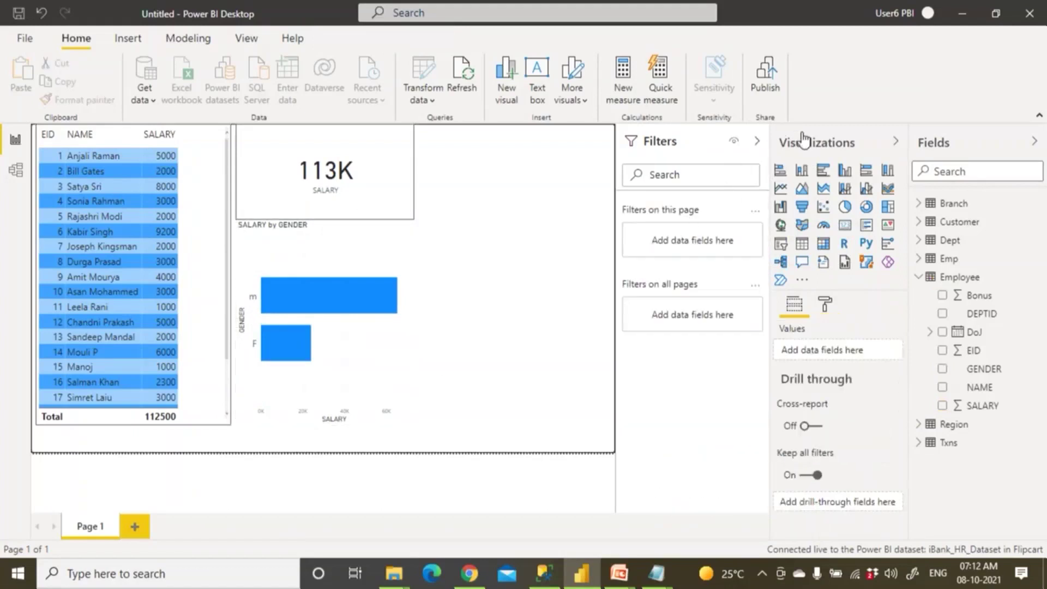
Step: Collapse the Filters pane and copy the salary card's border styling onto the bar chart
{"action": "left_click", "coordinate": [756, 142]}
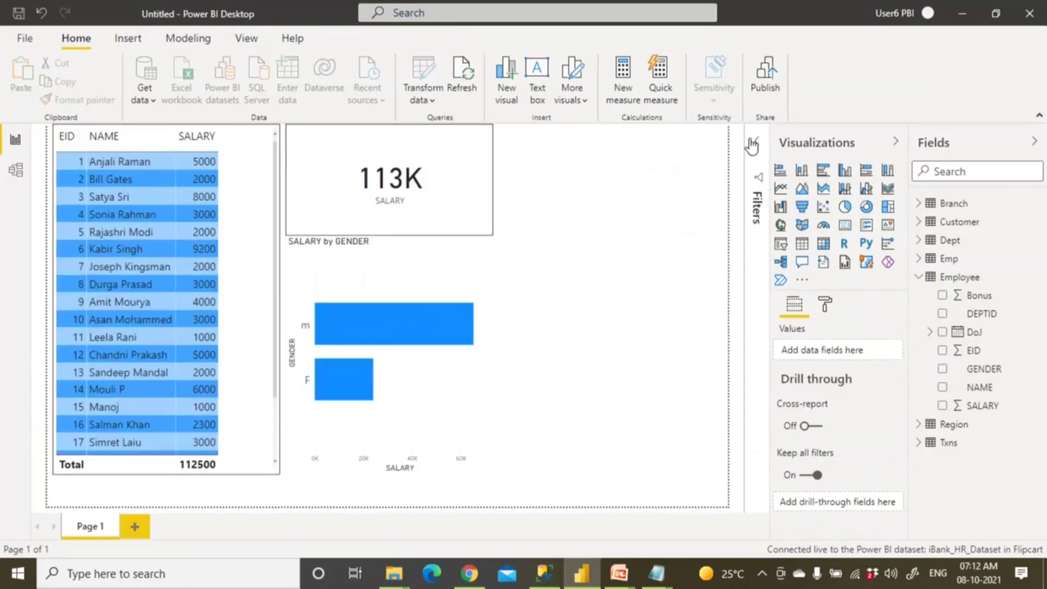
{"action": "left_click", "coordinate": [470, 191]}
{"action": "left_click", "coordinate": [76, 99]}
{"action": "left_click", "coordinate": [453, 302]}
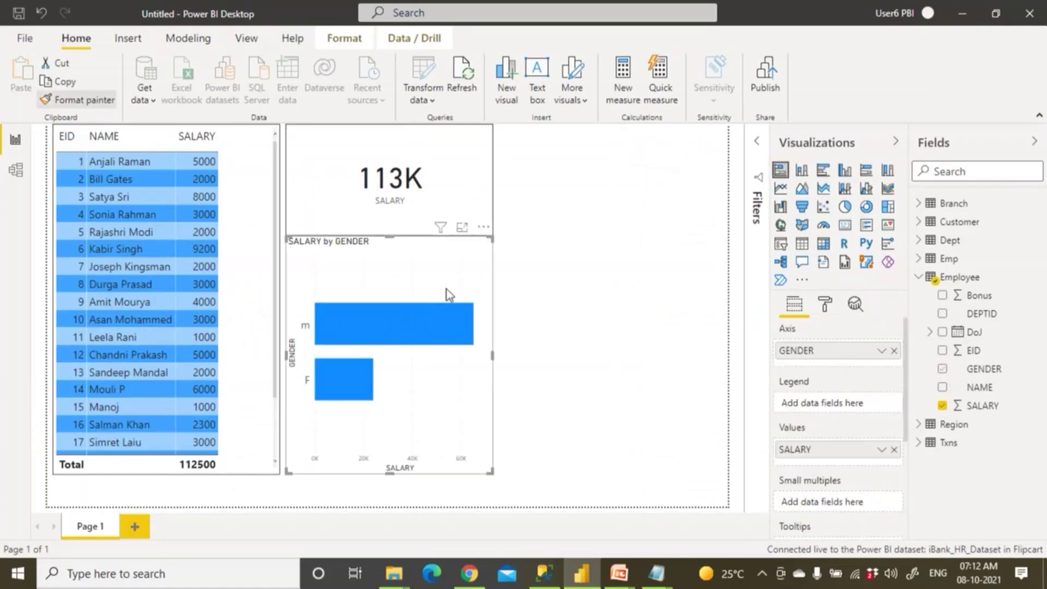
{"action": "left_click", "coordinate": [596, 351]}
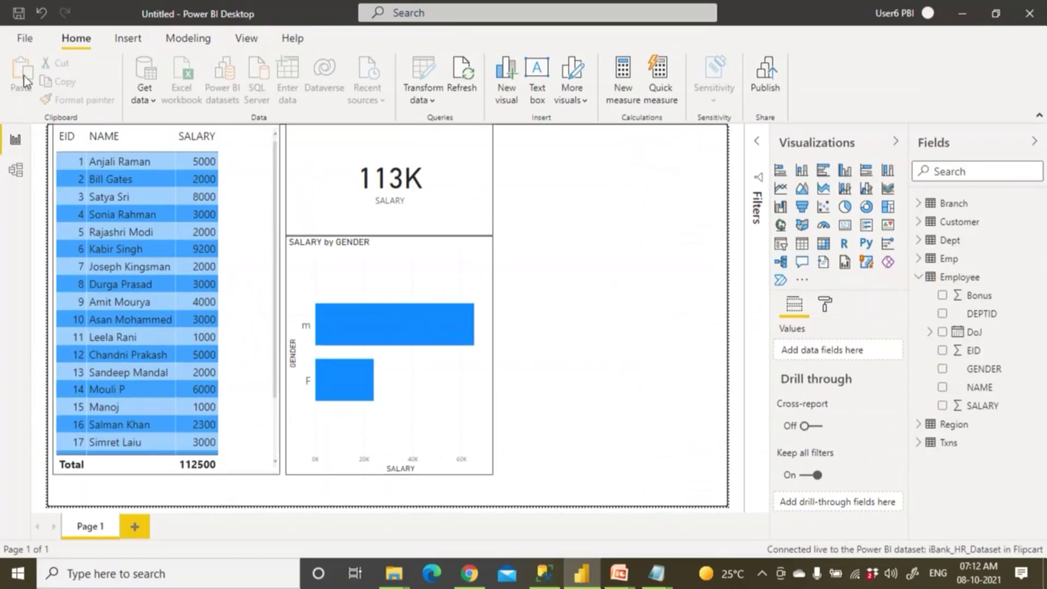
{"action": "left_click", "coordinate": [18, 18]}
Step: Save the report as Emp_Latest_Reports in the SourceData folder
{"action": "type", "text": "Emp"}
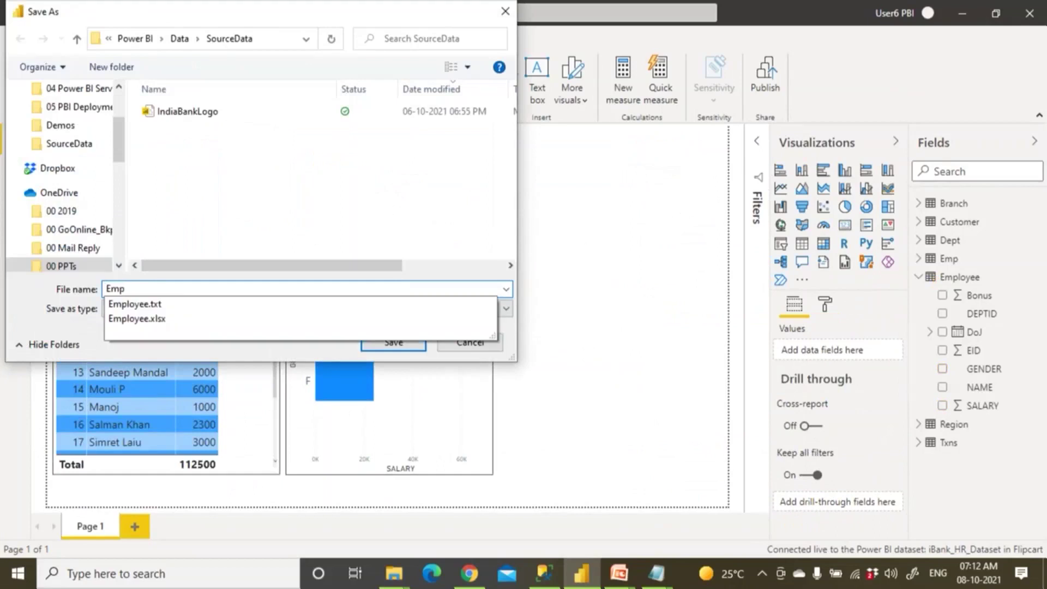
{"action": "type", "text": "_laLatest_Reports"}
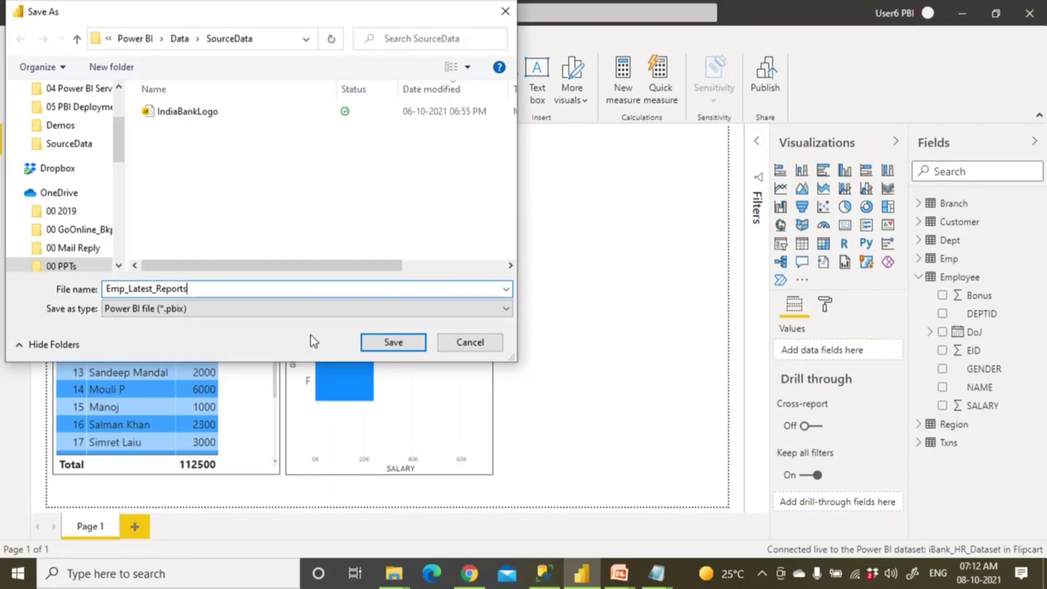
{"action": "left_click", "coordinate": [393, 344]}
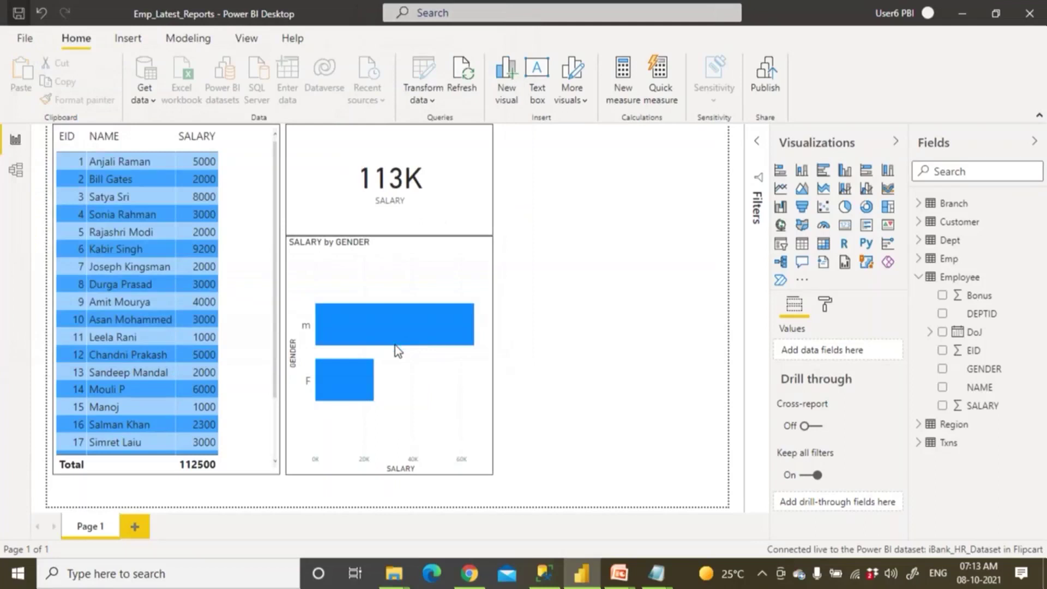
{"action": "left_click", "coordinate": [766, 82]}
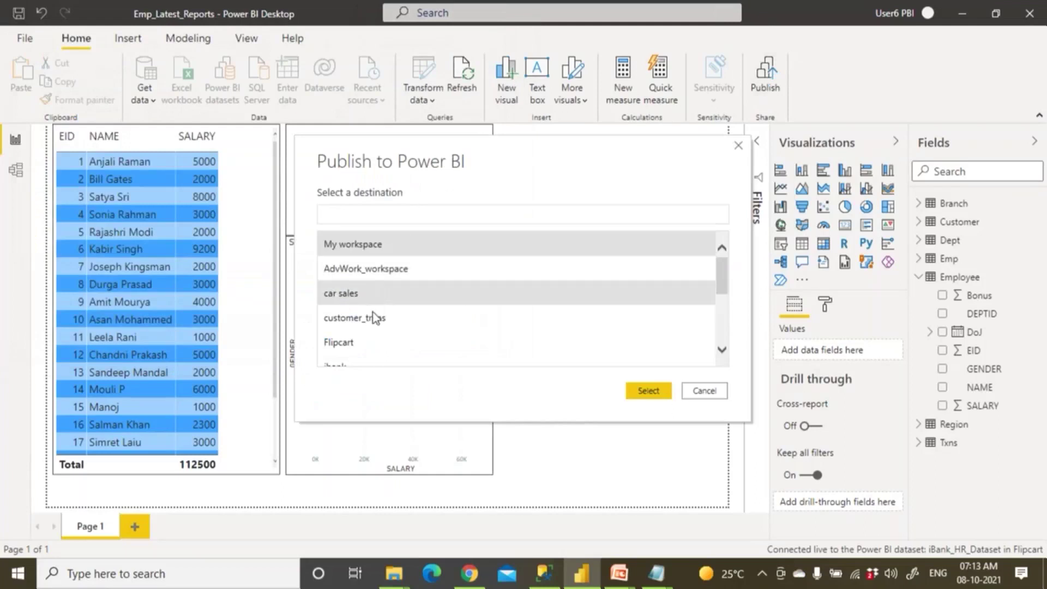
Step: Publish the report to the Flipcart workspace, dismiss the success message, and close Power BI Desktop
{"action": "left_click", "coordinate": [370, 343]}
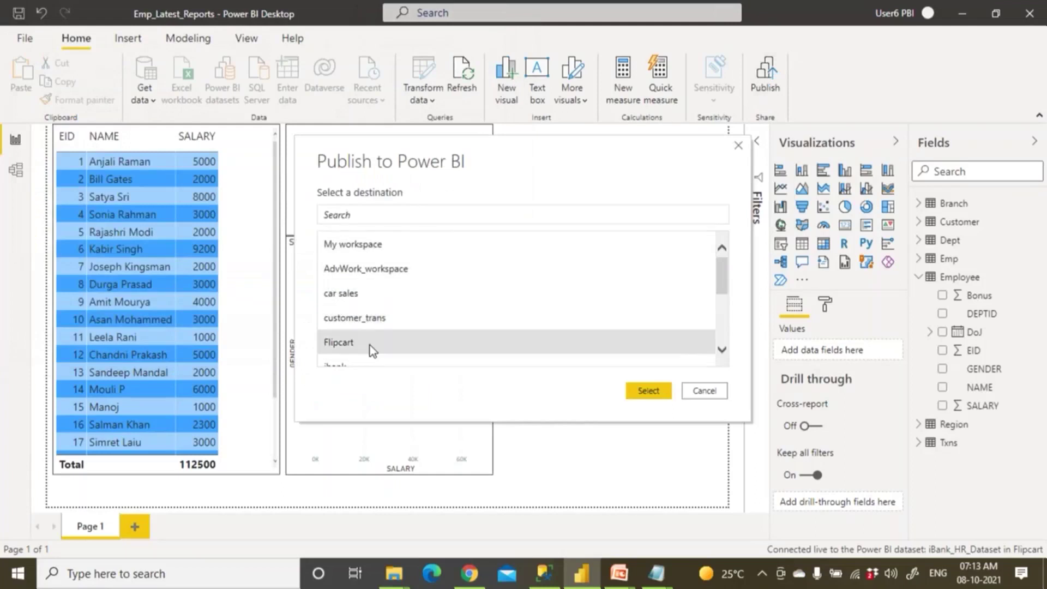
{"action": "left_click", "coordinate": [641, 394]}
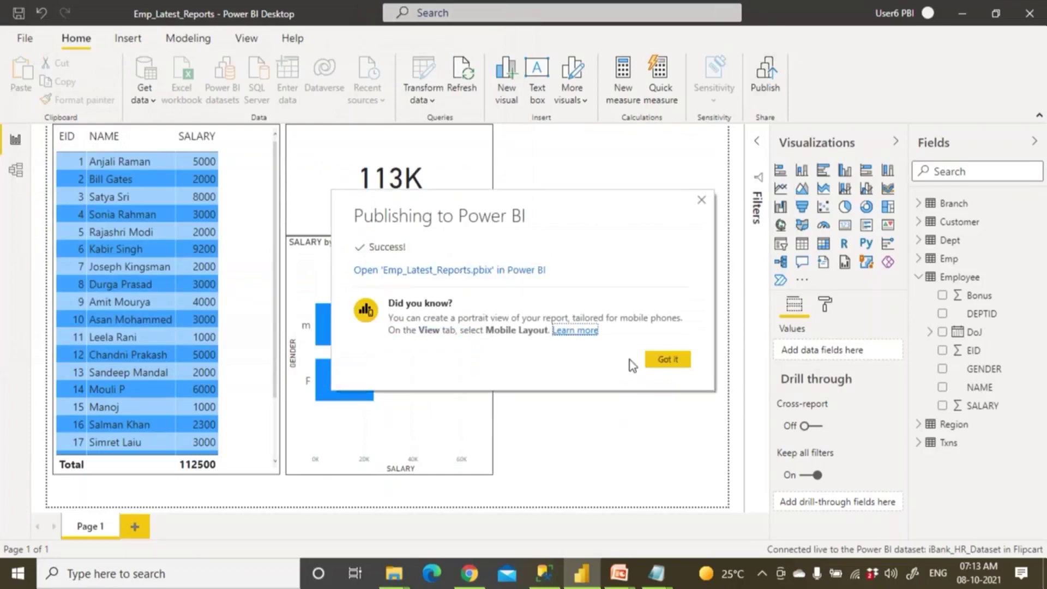
{"action": "left_click", "coordinate": [668, 360]}
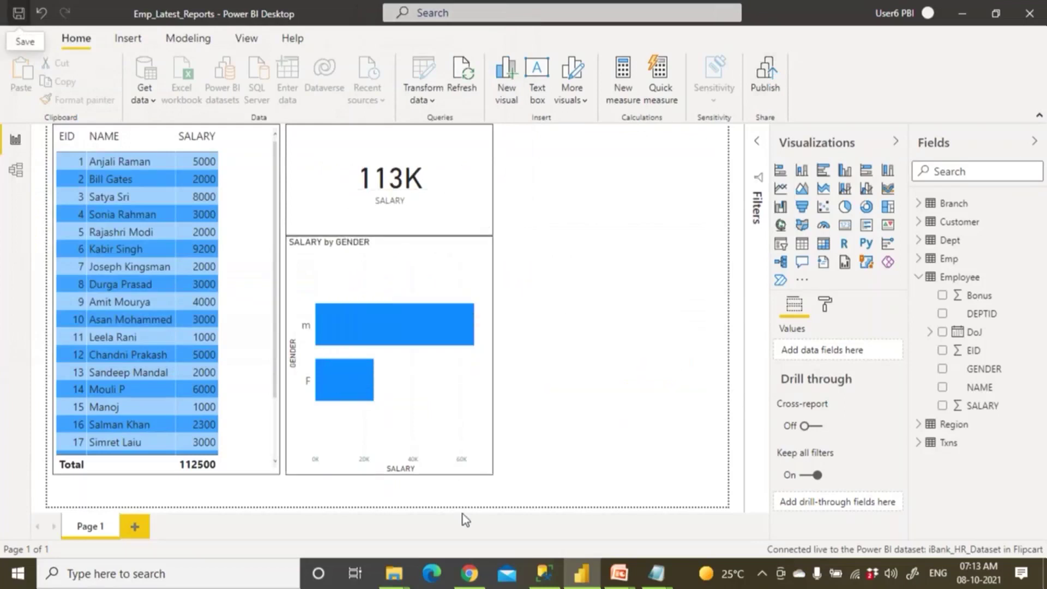
{"action": "left_click", "coordinate": [1030, 13]}
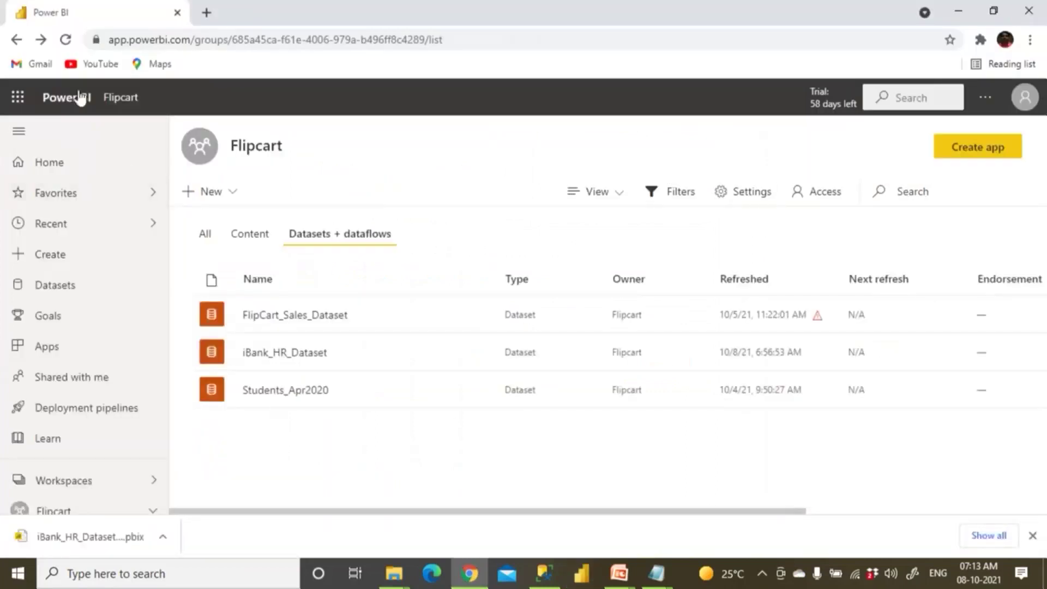
Step: Reload Power BI Service and open the Flipcart workspace's Content list to confirm Emp_Latest_Reports is published
{"action": "left_click", "coordinate": [65, 42]}
{"action": "left_click", "coordinate": [86, 493]}
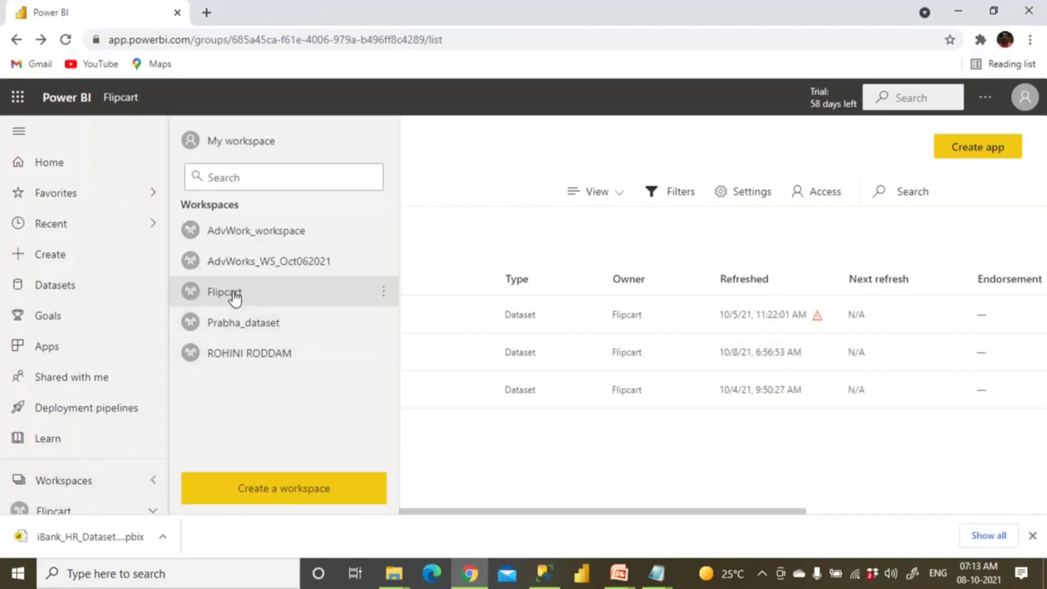
{"action": "left_click", "coordinate": [235, 295]}
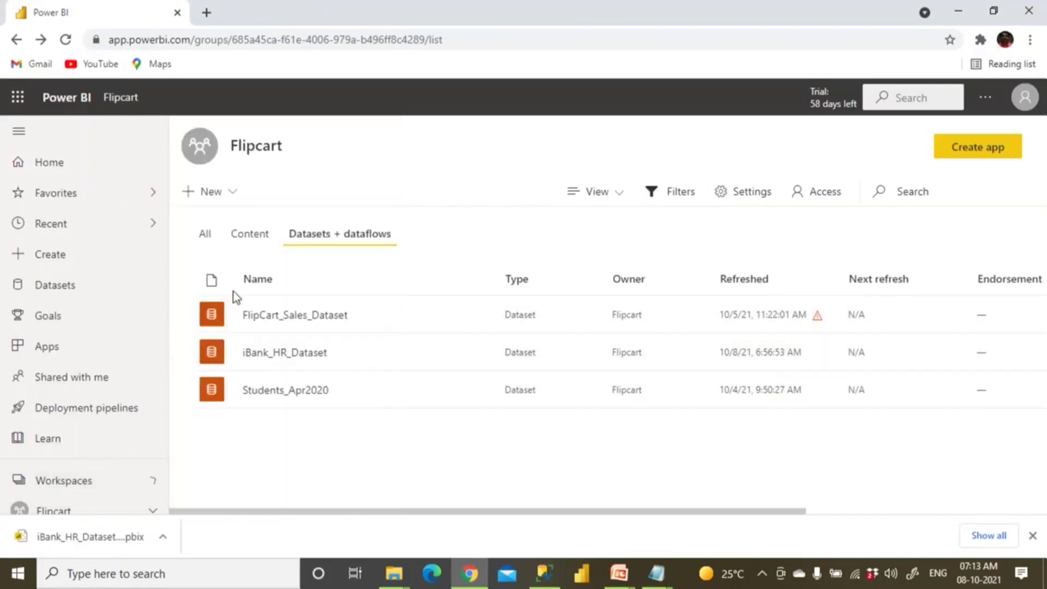
{"action": "left_click", "coordinate": [210, 245]}
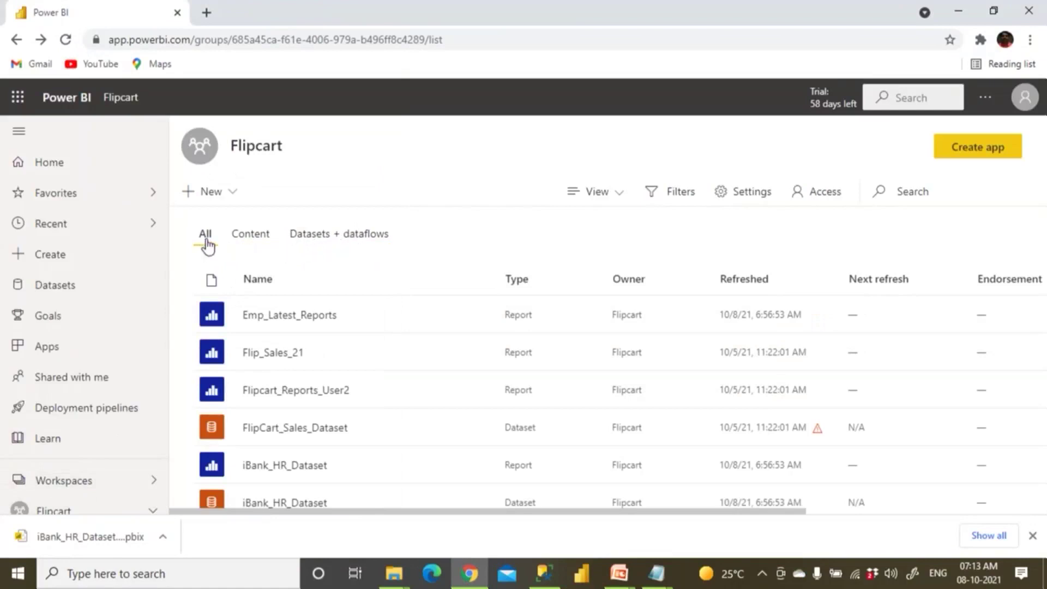
{"action": "left_click", "coordinate": [260, 240]}
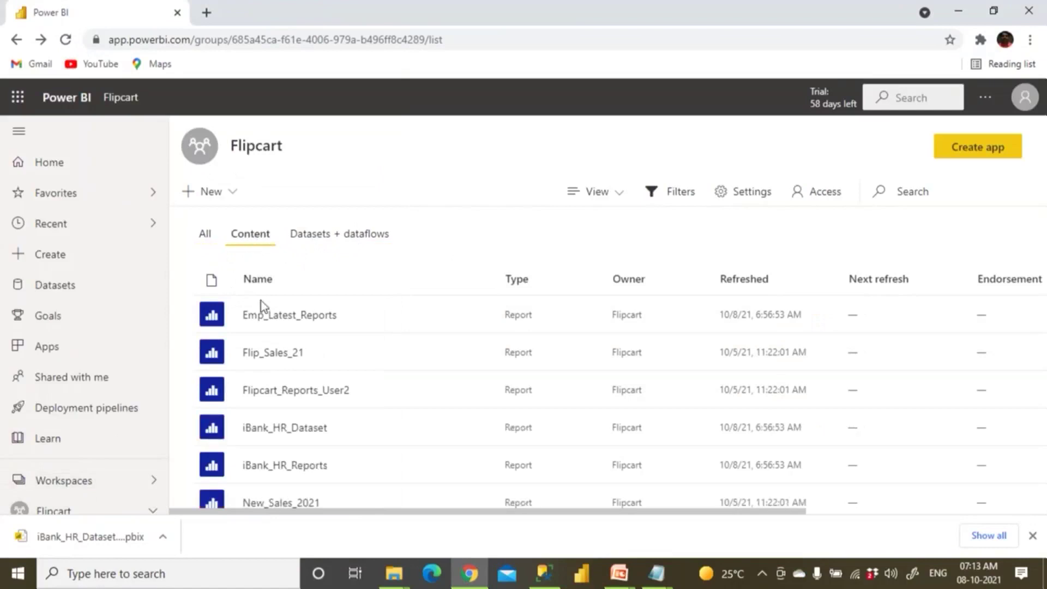
{"action": "scroll", "coordinate": [283, 473], "scroll_direction": "down", "scroll_amount": 1}
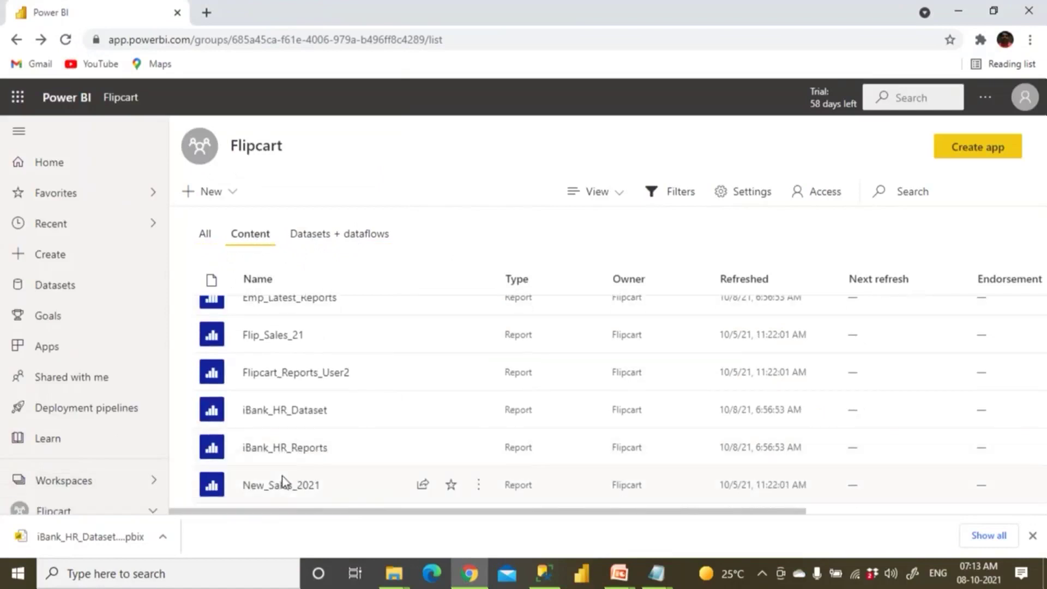
{"action": "scroll", "coordinate": [282, 473], "scroll_direction": "up", "scroll_amount": 1}
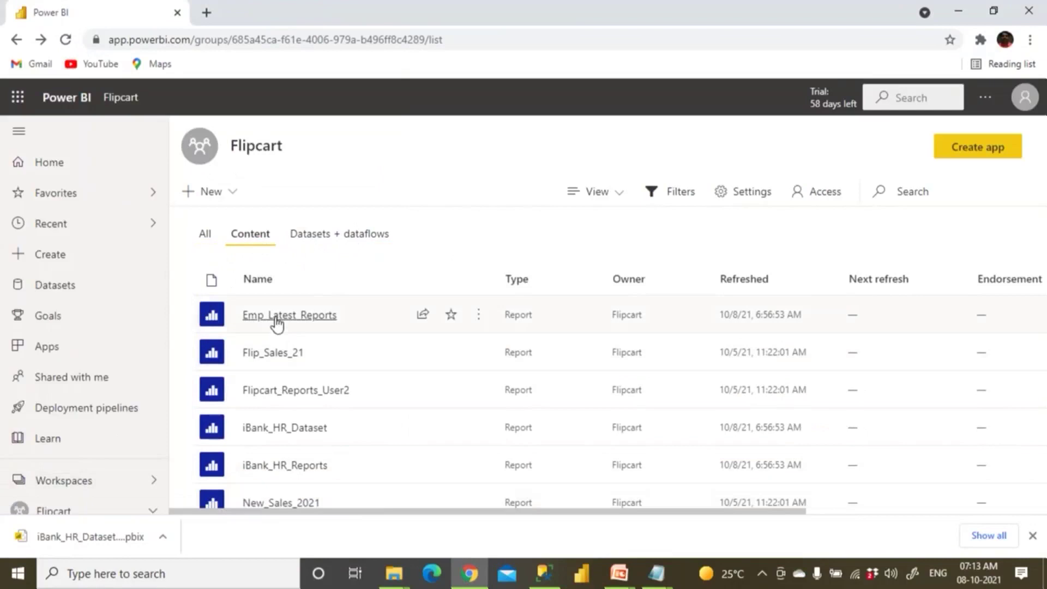
{"action": "left_click", "coordinate": [306, 318]}
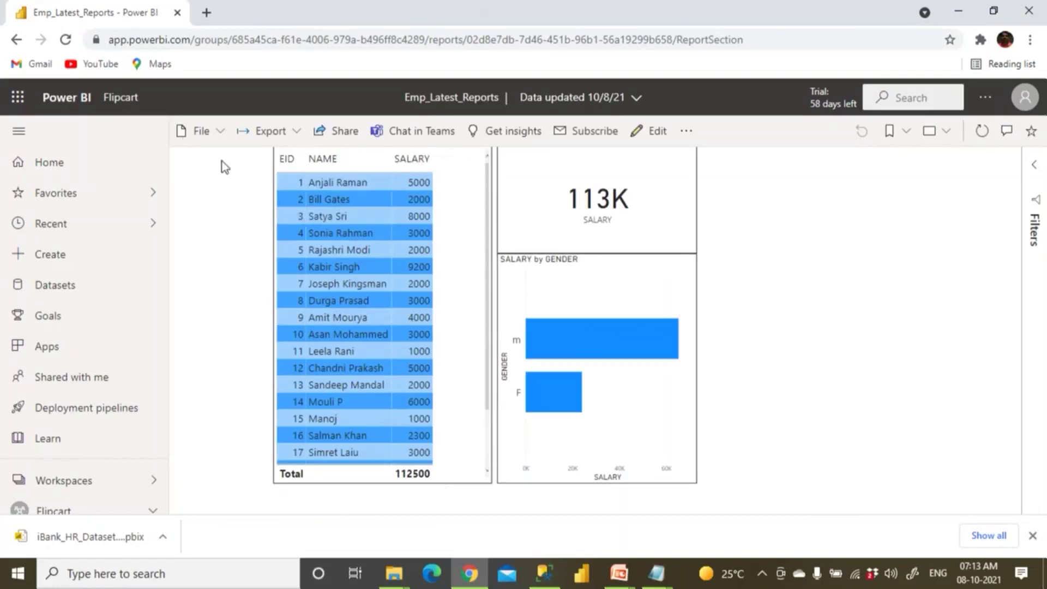
{"action": "left_click", "coordinate": [123, 100]}
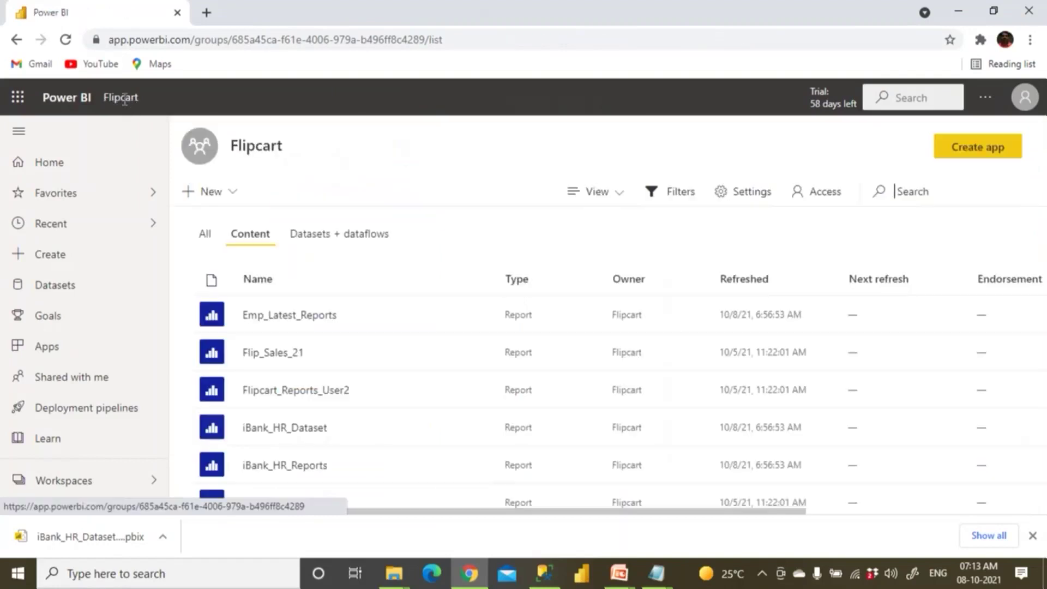
{"action": "left_click", "coordinate": [268, 354]}
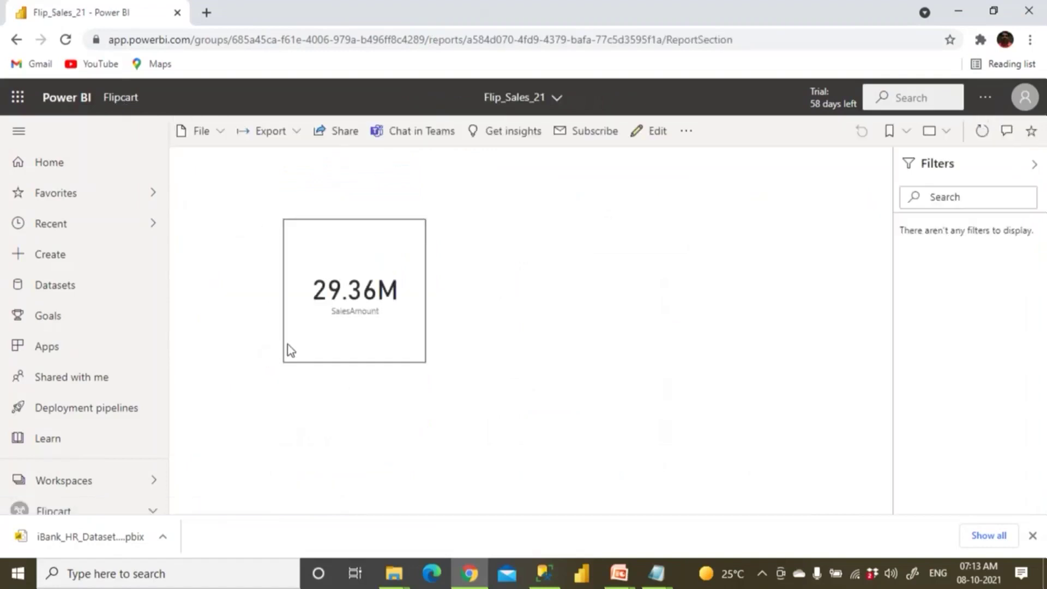
{"action": "left_click", "coordinate": [120, 103]}
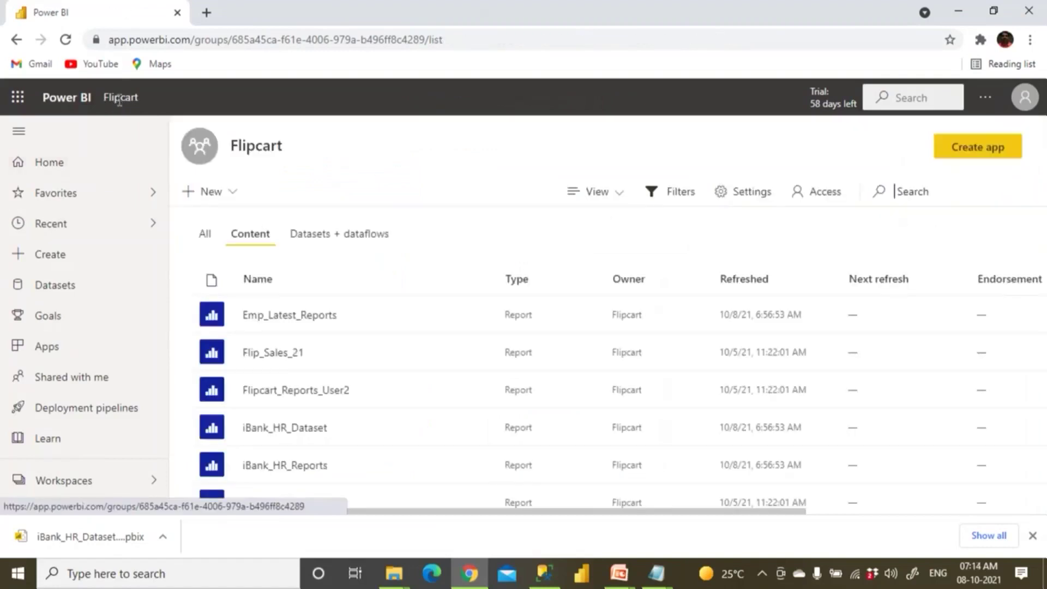
{"action": "left_click", "coordinate": [282, 390]}
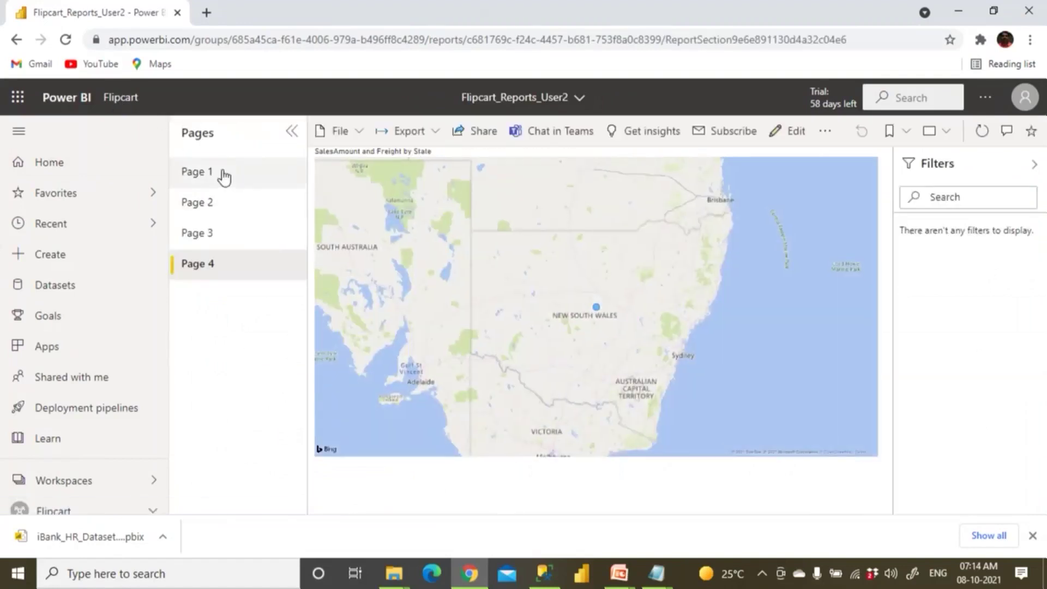
{"action": "left_click", "coordinate": [224, 172]}
{"action": "left_click", "coordinate": [222, 202]}
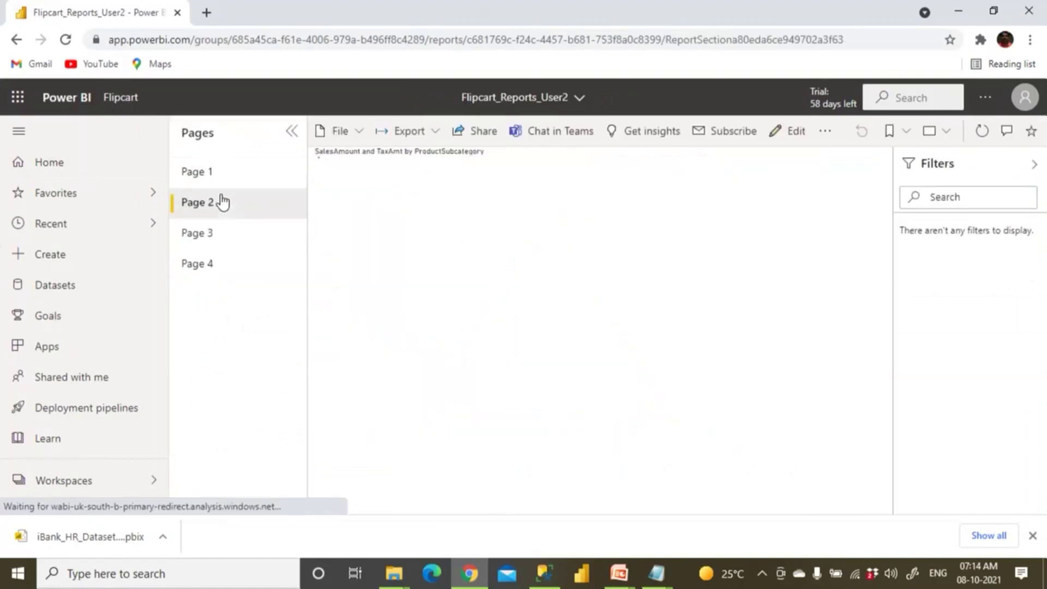
{"action": "left_click", "coordinate": [218, 234]}
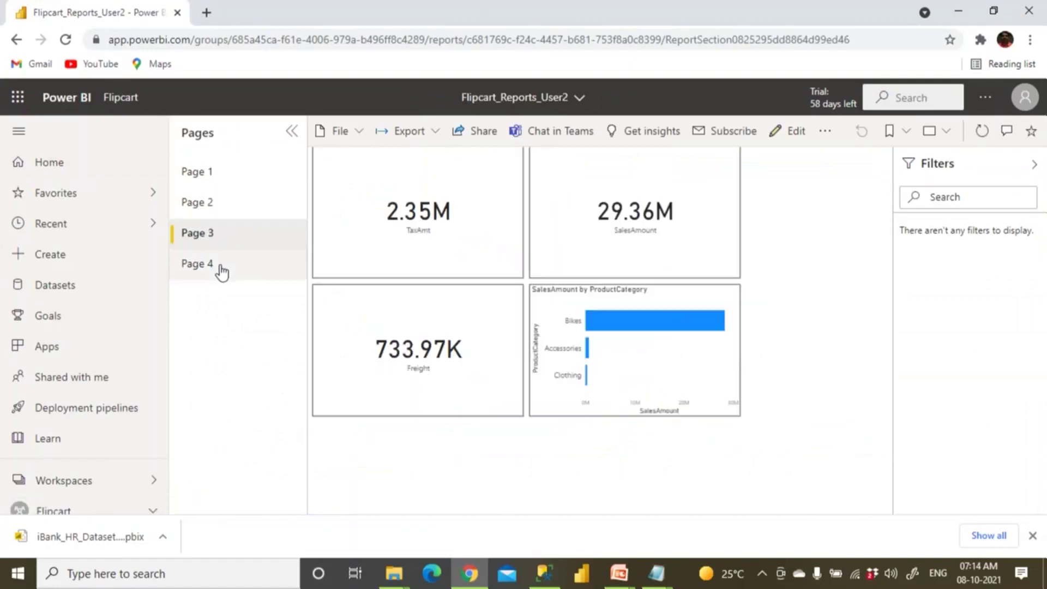
{"action": "left_click", "coordinate": [222, 269]}
{"action": "left_click", "coordinate": [220, 235]}
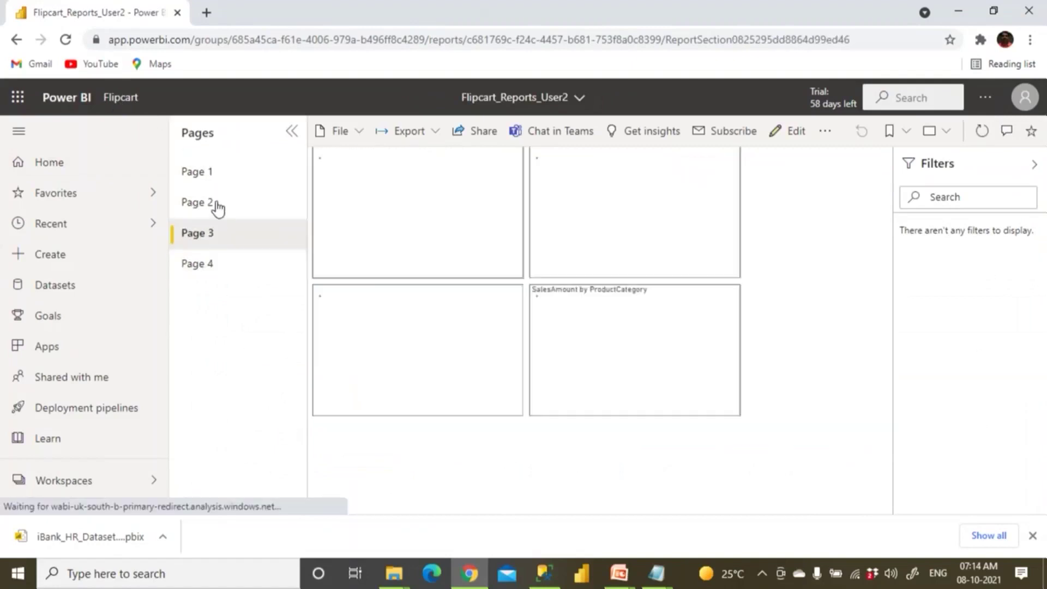
{"action": "left_click", "coordinate": [217, 202]}
{"action": "left_click", "coordinate": [218, 174]}
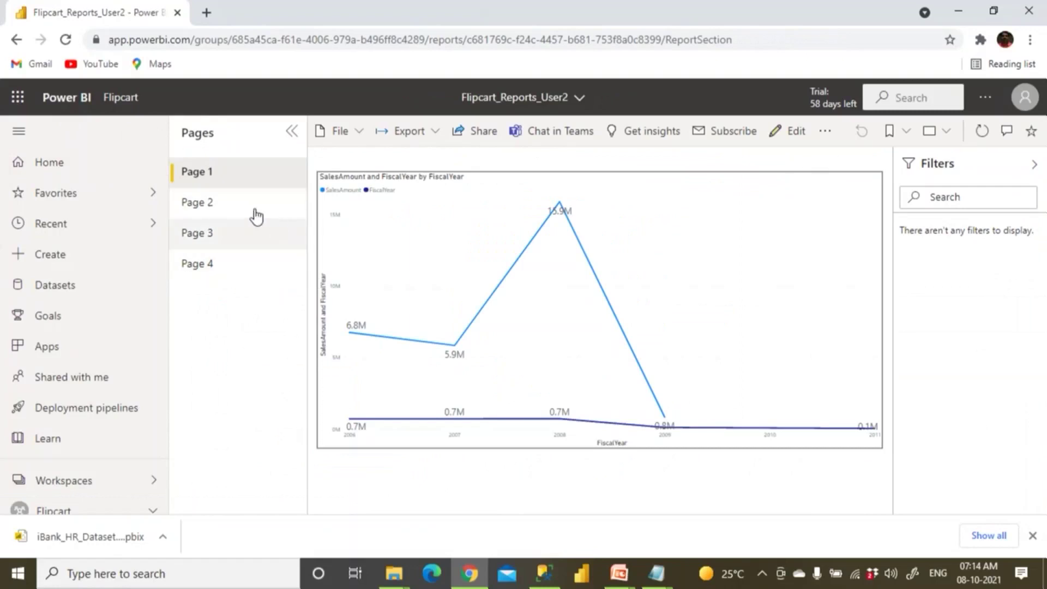
{"action": "left_click", "coordinate": [130, 99]}
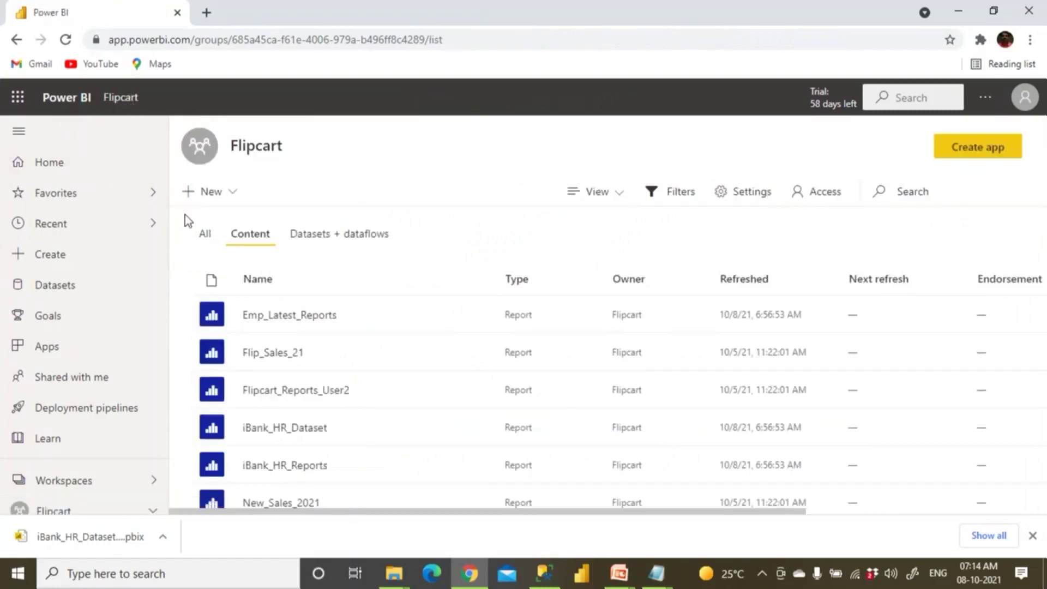
Step: Switch the Flipcart workspace display to the Lineage view
{"action": "scroll", "coordinate": [273, 341], "scroll_direction": "down", "scroll_amount": 1}
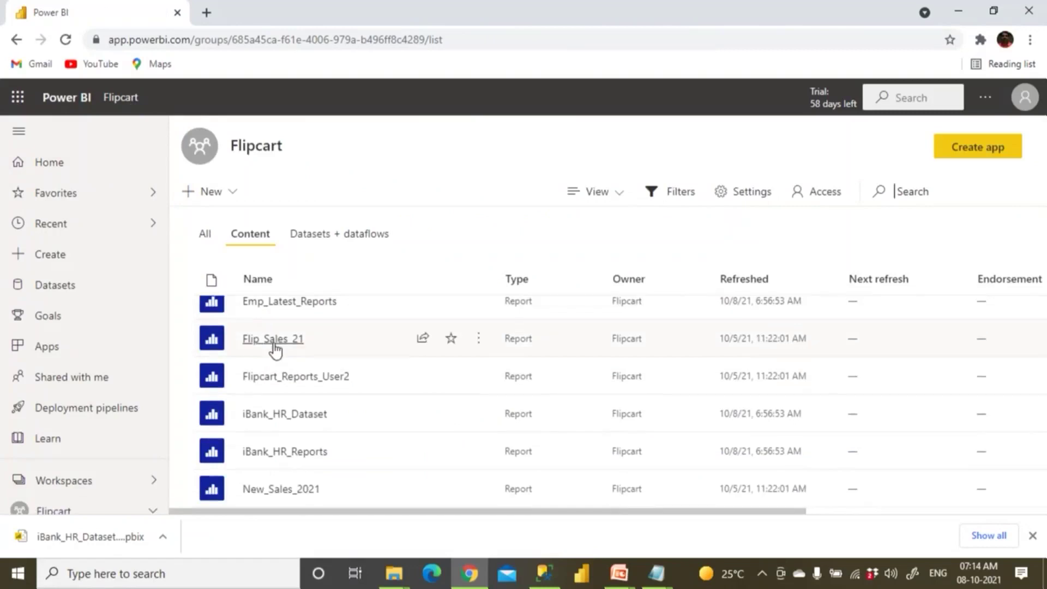
{"action": "scroll", "coordinate": [275, 351], "scroll_direction": "up", "scroll_amount": 1}
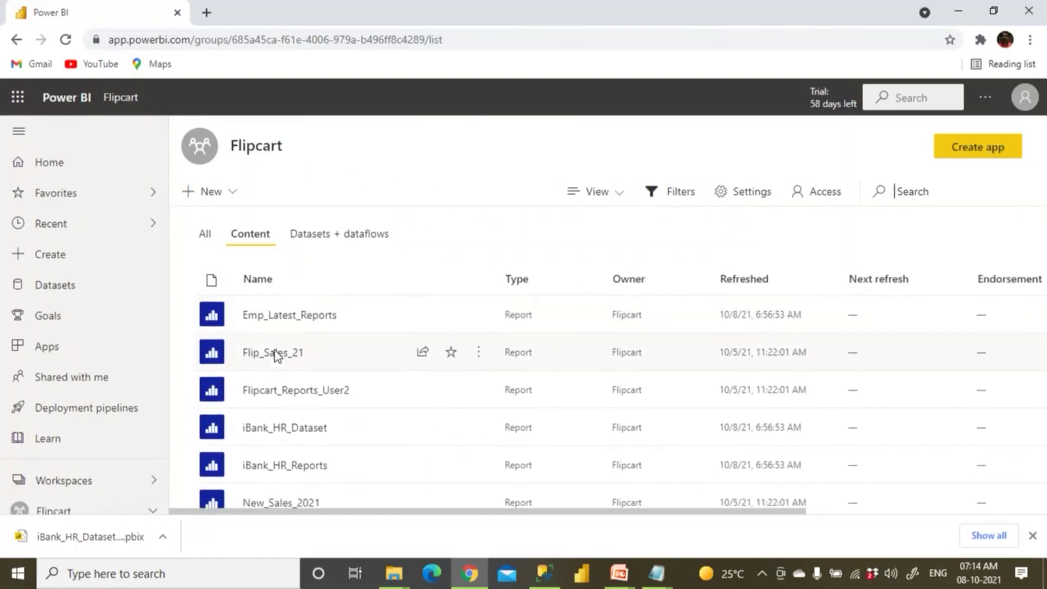
{"action": "left_click", "coordinate": [619, 197]}
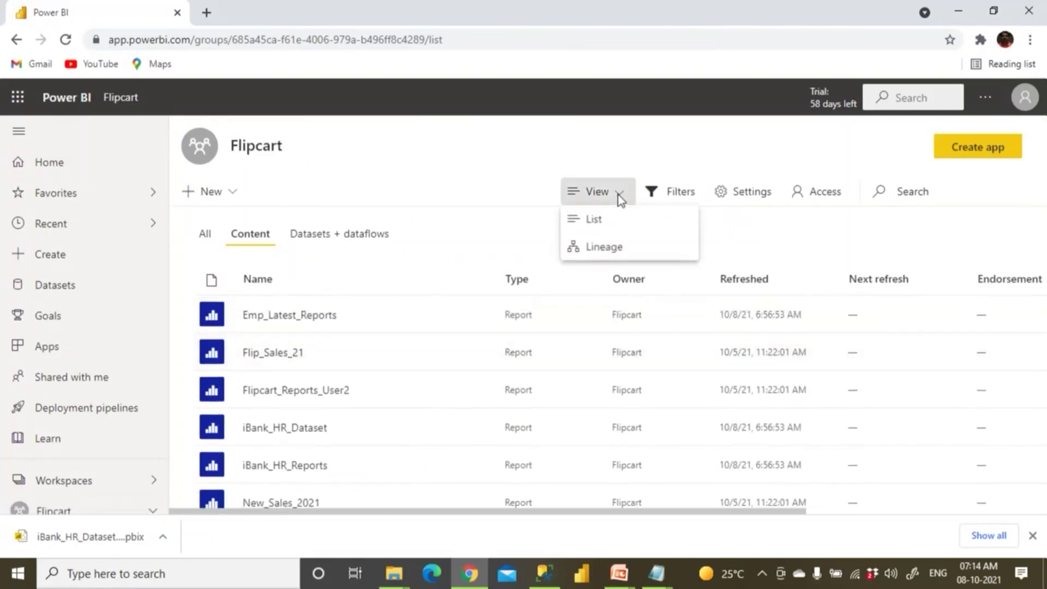
{"action": "left_click", "coordinate": [622, 251]}
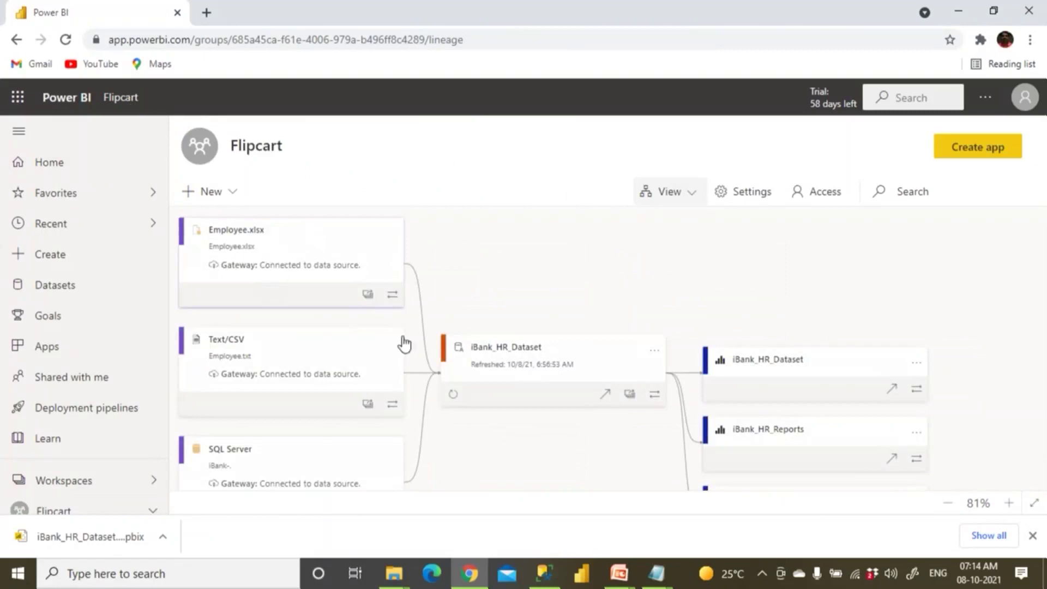
Step: Review the lineage diagram, then set the Flipcart workspace back to List view
{"action": "scroll", "coordinate": [544, 376], "scroll_direction": "down", "scroll_amount": 3}
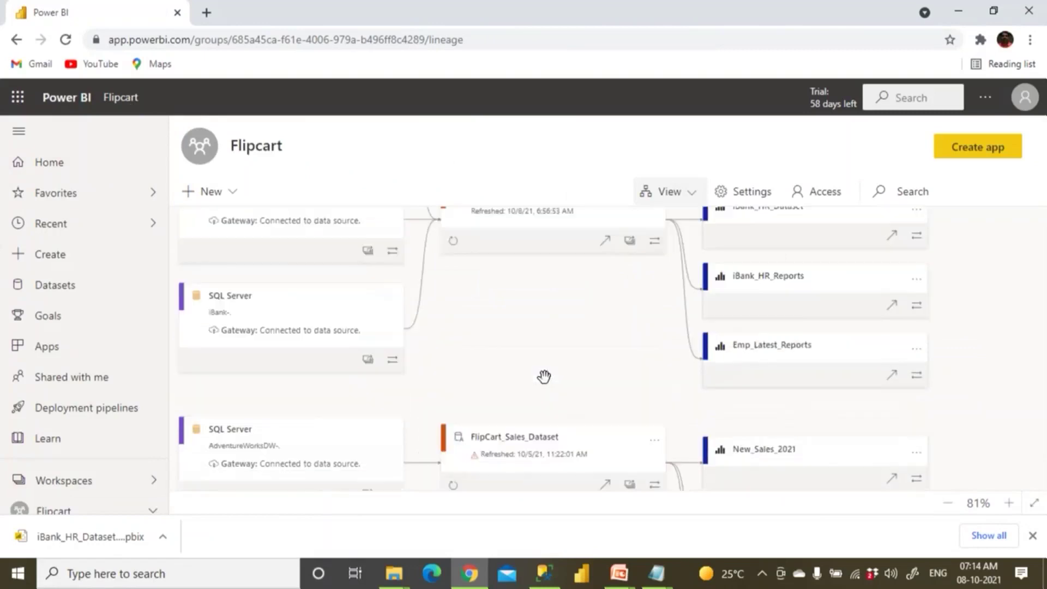
{"action": "scroll", "coordinate": [557, 292], "scroll_direction": "up", "scroll_amount": 2}
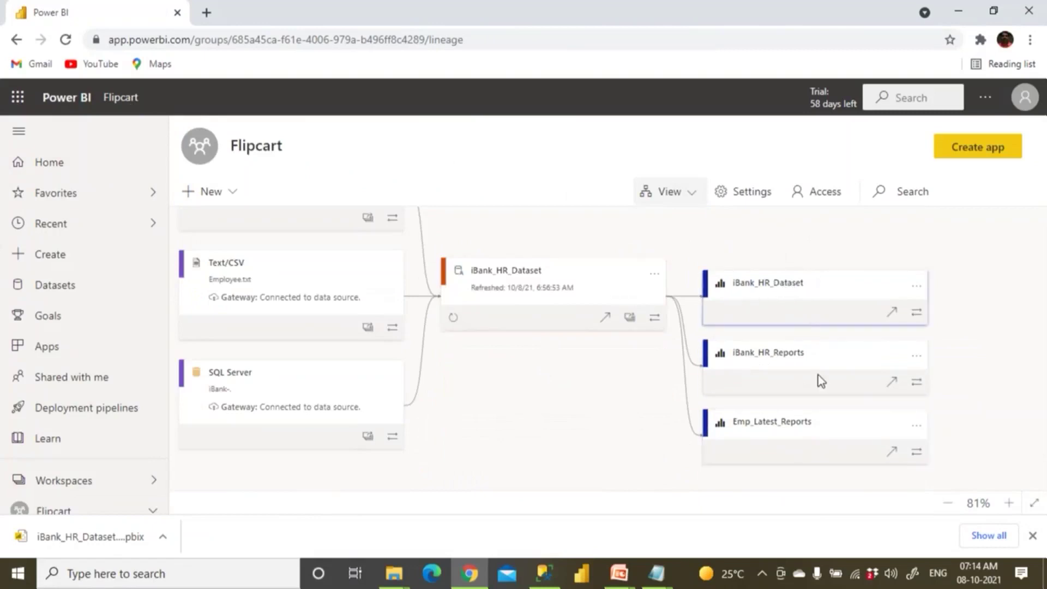
{"action": "scroll", "coordinate": [669, 364], "scroll_direction": "down", "scroll_amount": 8}
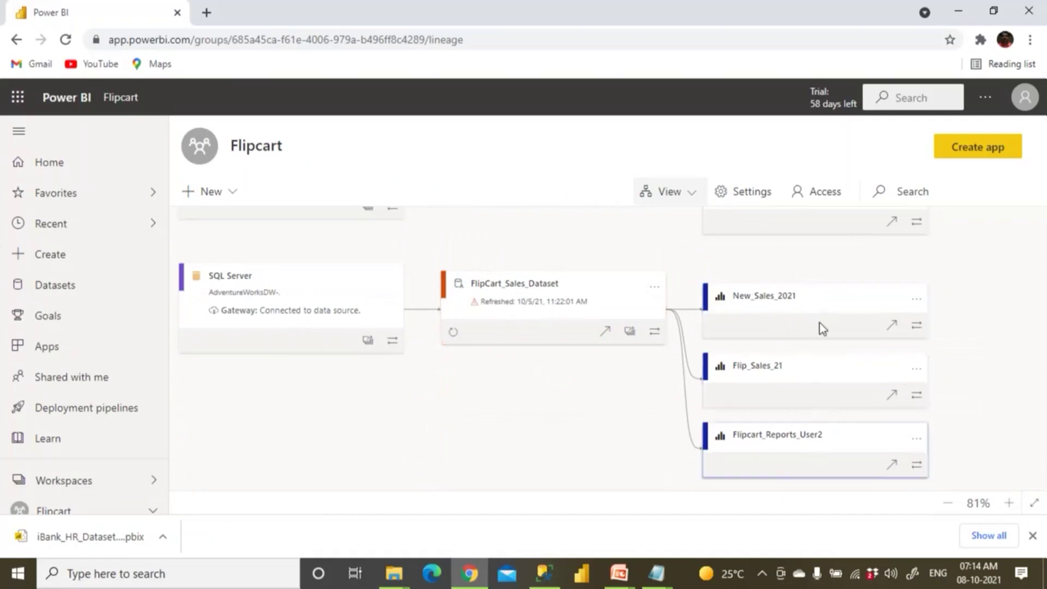
{"action": "scroll", "coordinate": [797, 398], "scroll_direction": "down", "scroll_amount": 4}
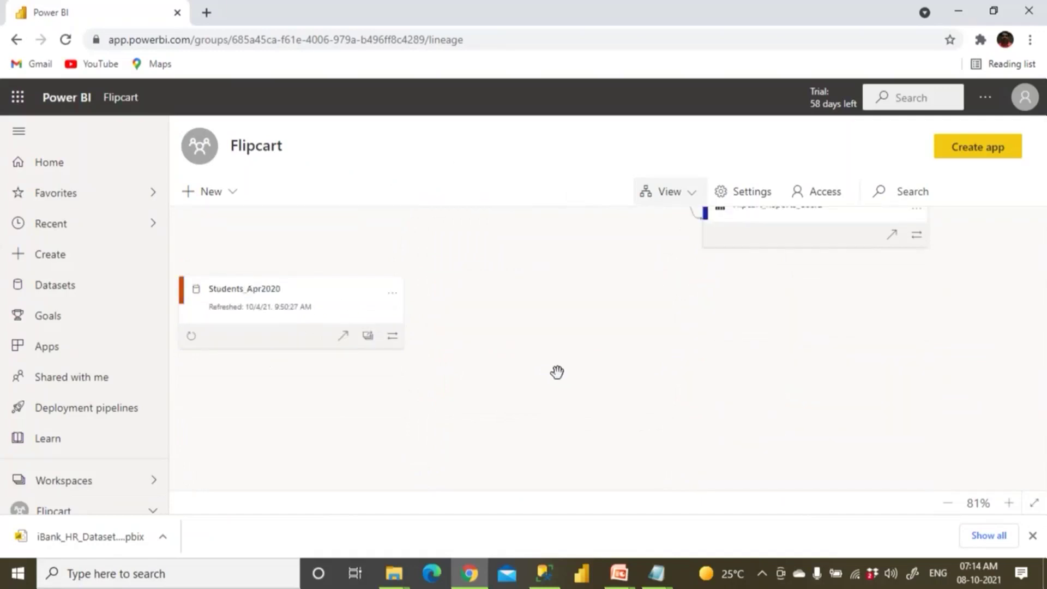
{"action": "scroll", "coordinate": [556, 374], "scroll_direction": "up", "scroll_amount": 5}
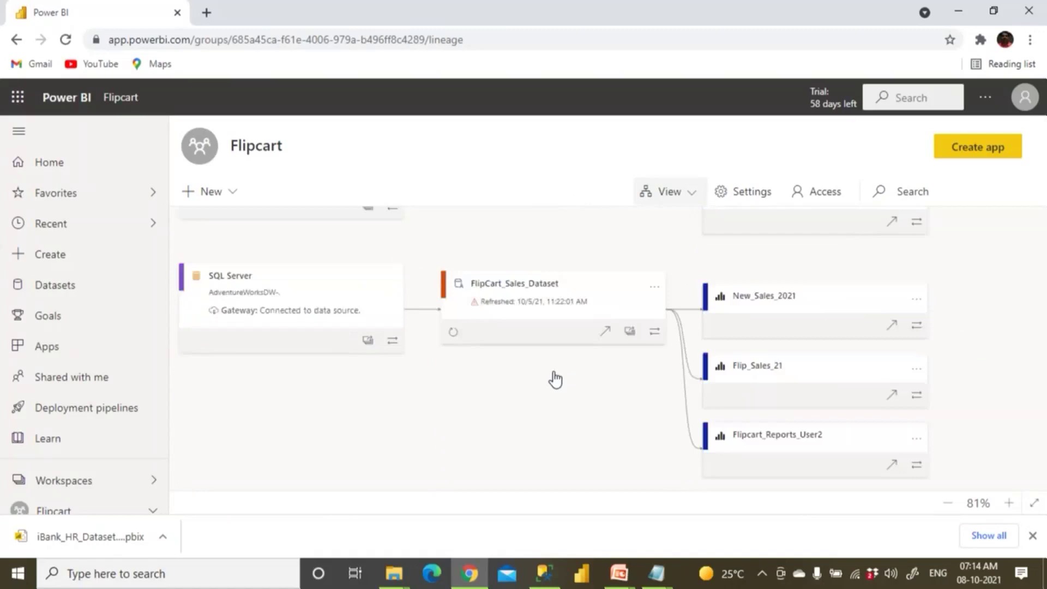
{"action": "left_click", "coordinate": [691, 203]}
{"action": "left_click", "coordinate": [691, 224]}
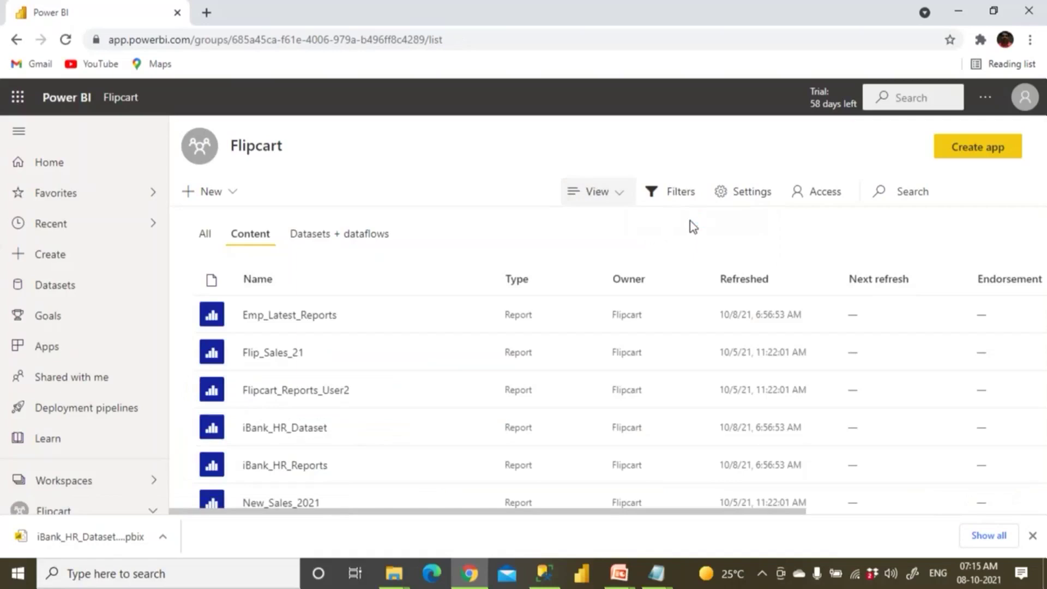
Step: Switch the Flipcart workspace to the Lineage view
{"action": "left_click", "coordinate": [617, 197]}
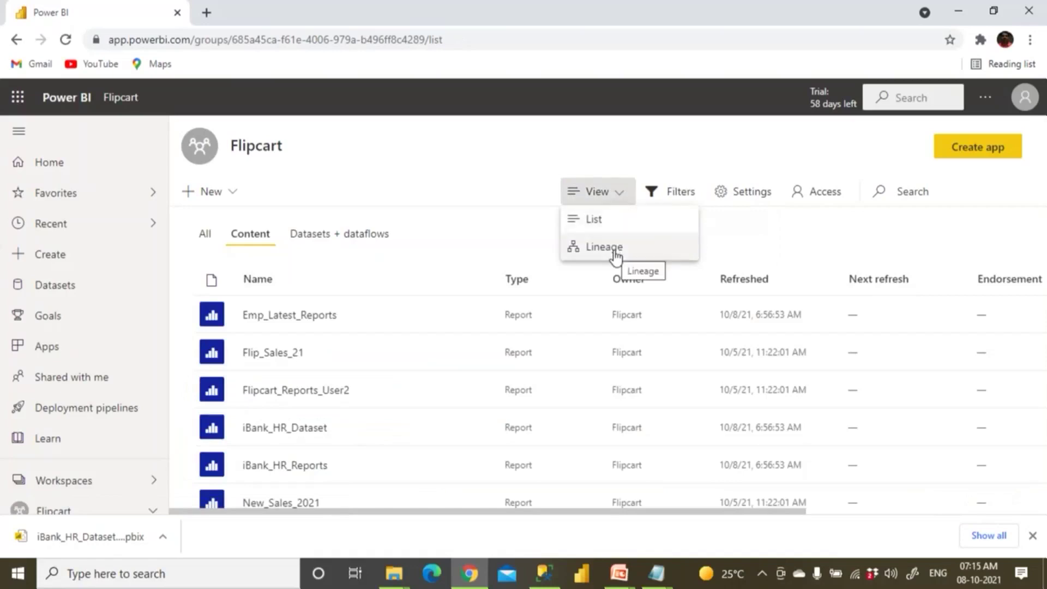
{"action": "left_click", "coordinate": [604, 247]}
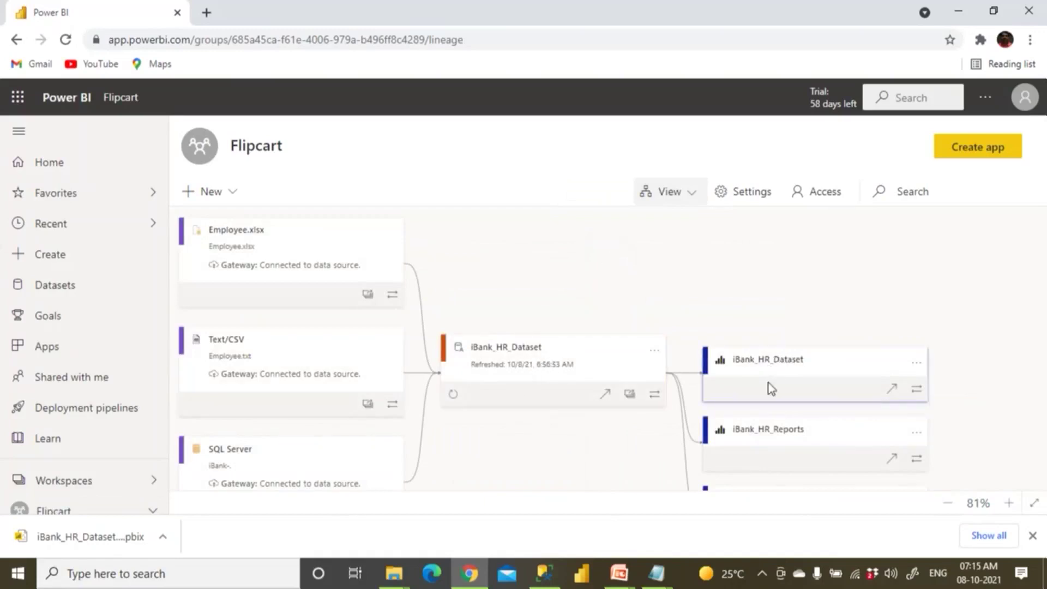
{"action": "scroll", "coordinate": [789, 375], "scroll_direction": "down", "scroll_amount": 1}
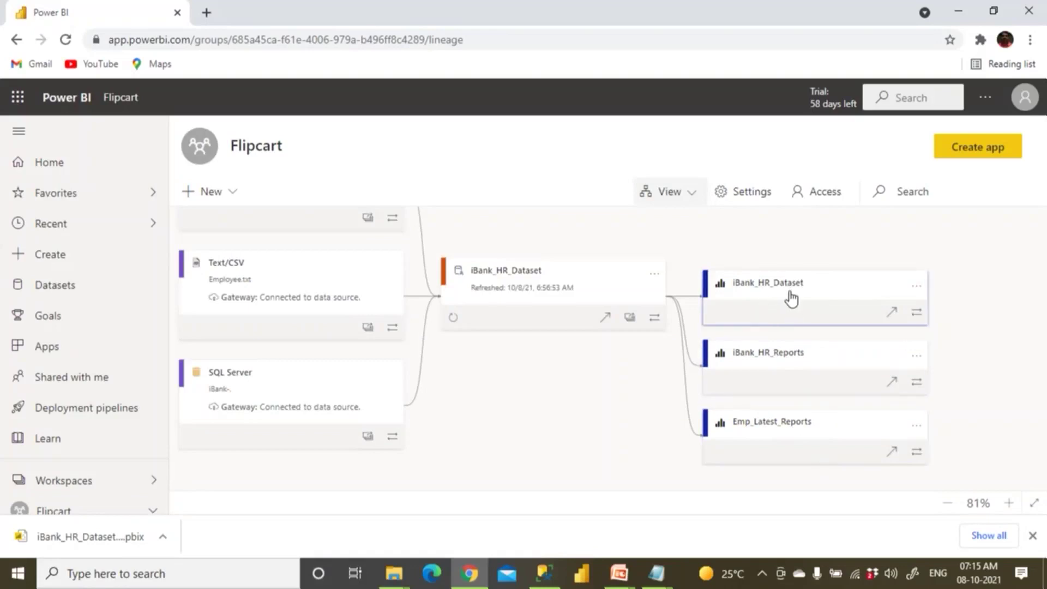
Step: Delete the duplicate iBank_HR_Dataset report from the Flipcart workspace
{"action": "left_click", "coordinate": [914, 292]}
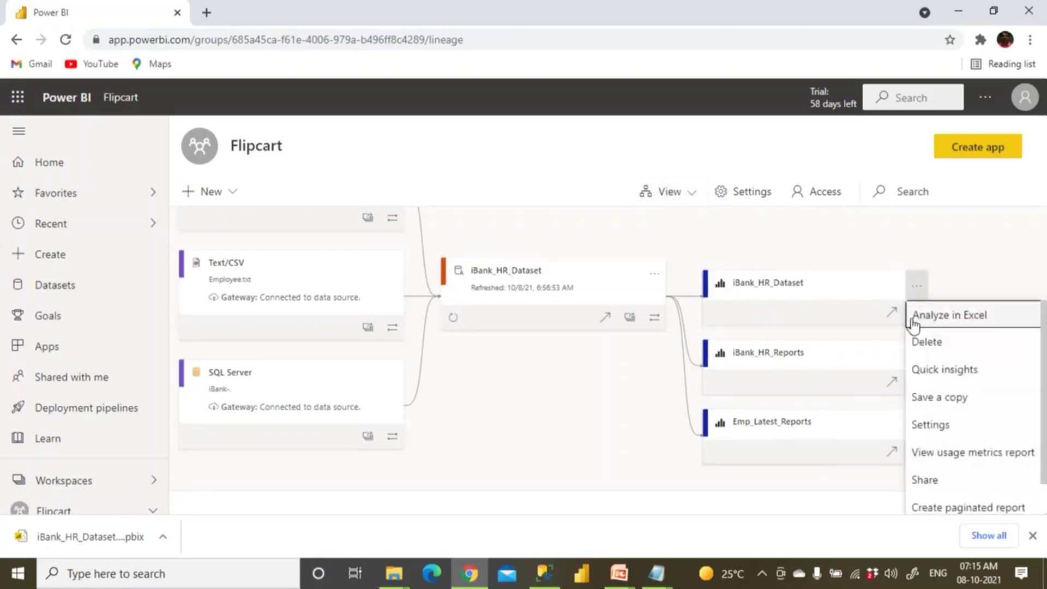
{"action": "left_click", "coordinate": [921, 342]}
{"action": "left_click", "coordinate": [552, 343]}
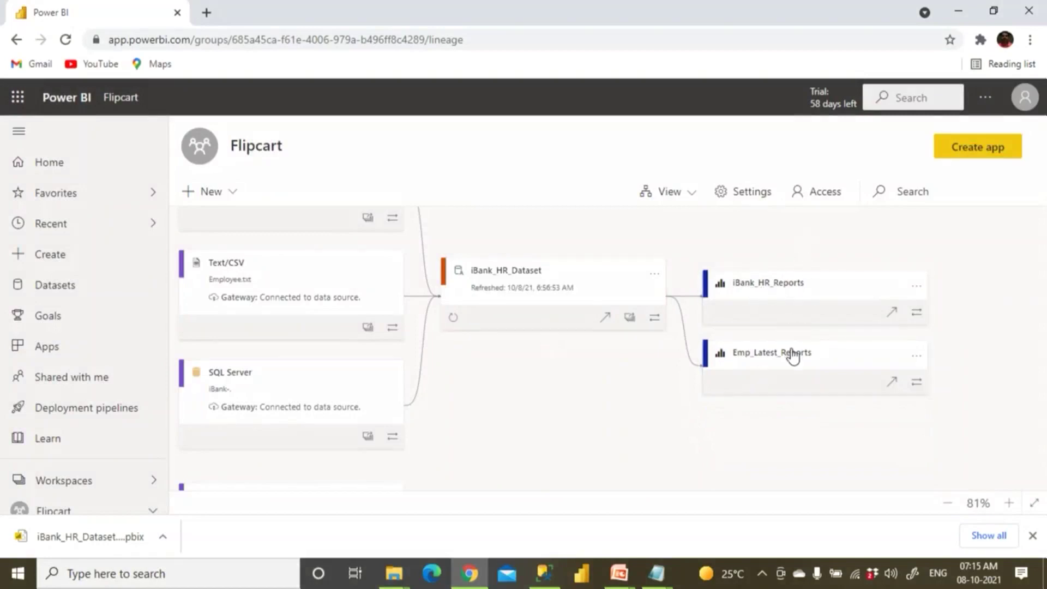
{"action": "scroll", "coordinate": [583, 320], "scroll_direction": "down", "scroll_amount": 3}
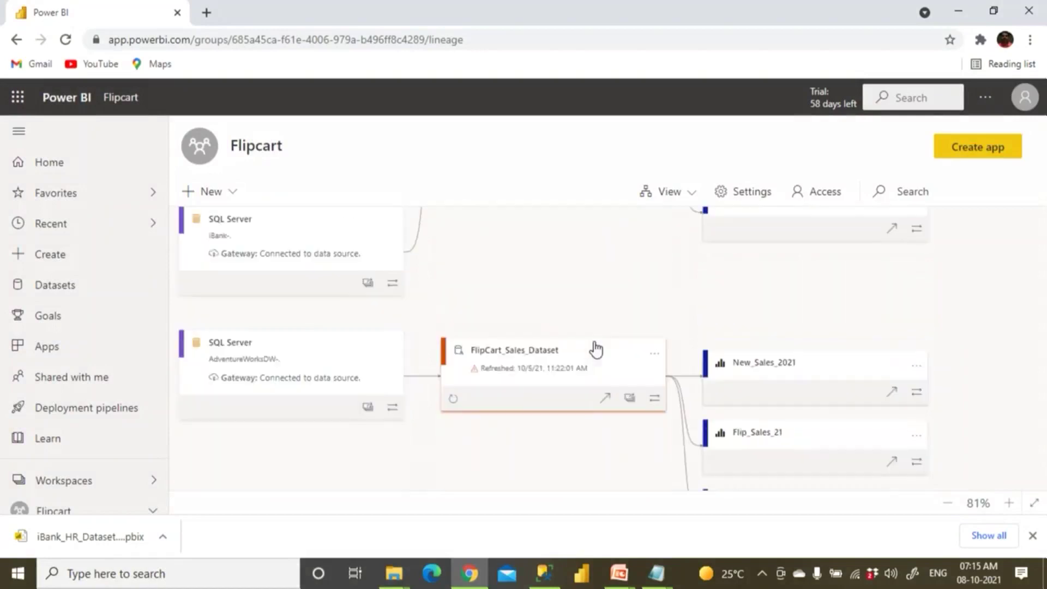
Step: Take over FlipCart_Sales_Dataset's refresh settings, then return to the Flipcart workspace
{"action": "left_click", "coordinate": [654, 354]}
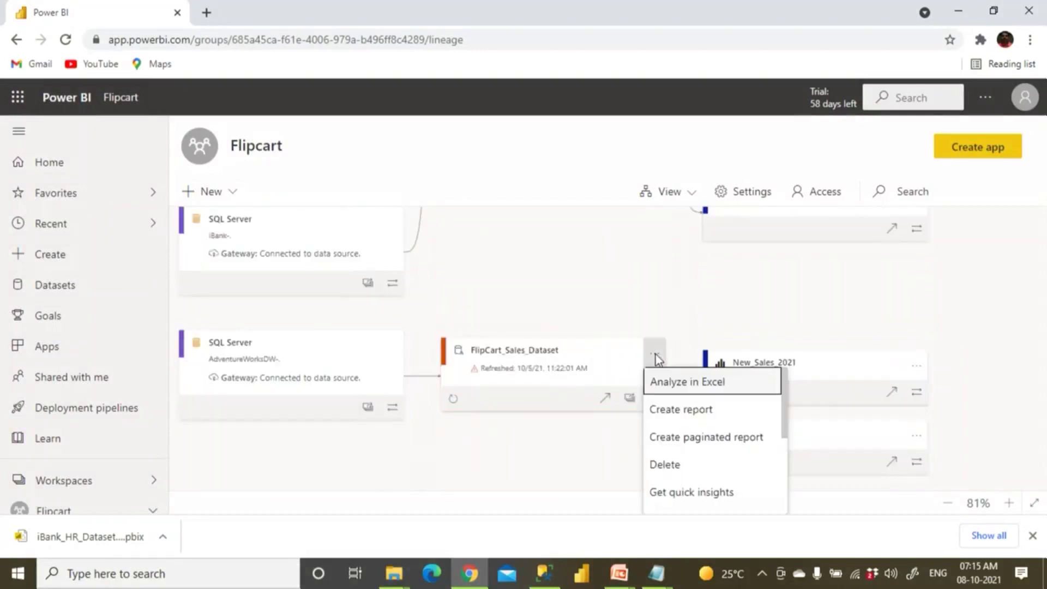
{"action": "scroll", "coordinate": [687, 416], "scroll_direction": "down", "scroll_amount": 2}
{"action": "scroll", "coordinate": [689, 417], "scroll_direction": "down", "scroll_amount": 1}
{"action": "left_click", "coordinate": [692, 420]}
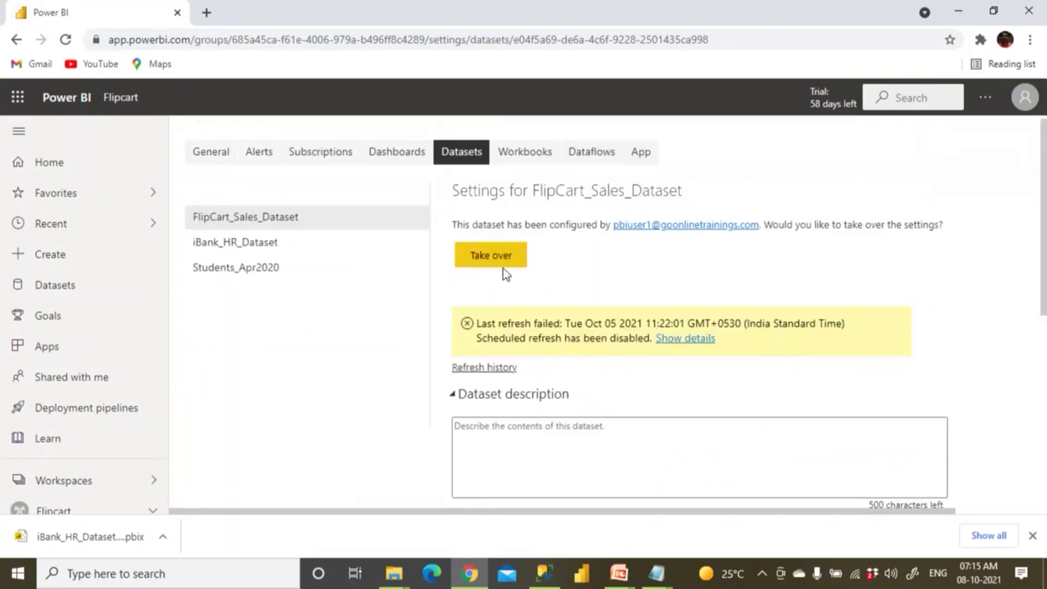
{"action": "left_click", "coordinate": [503, 256]}
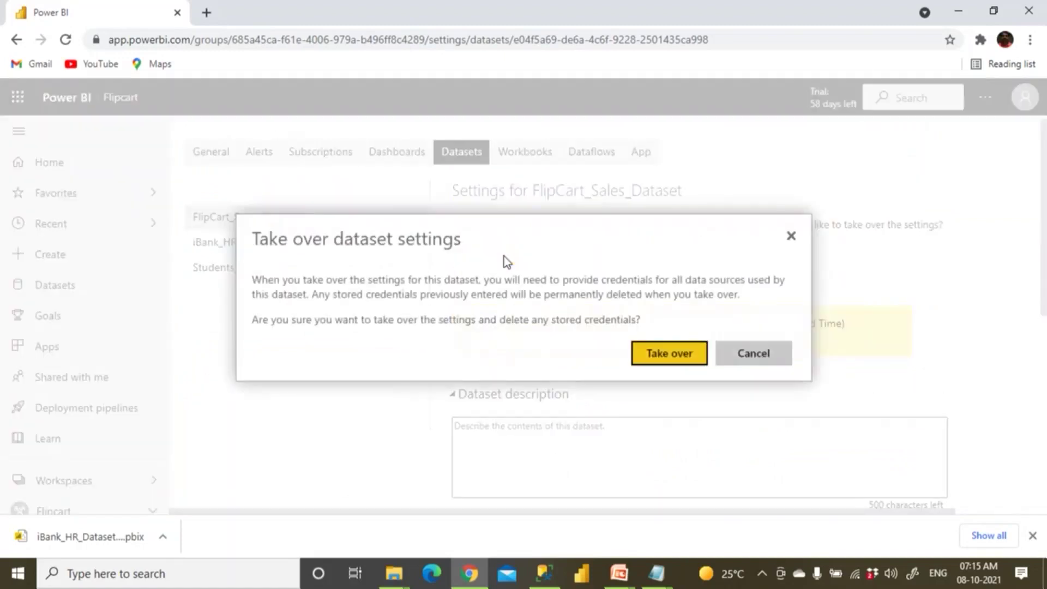
{"action": "left_click", "coordinate": [665, 354]}
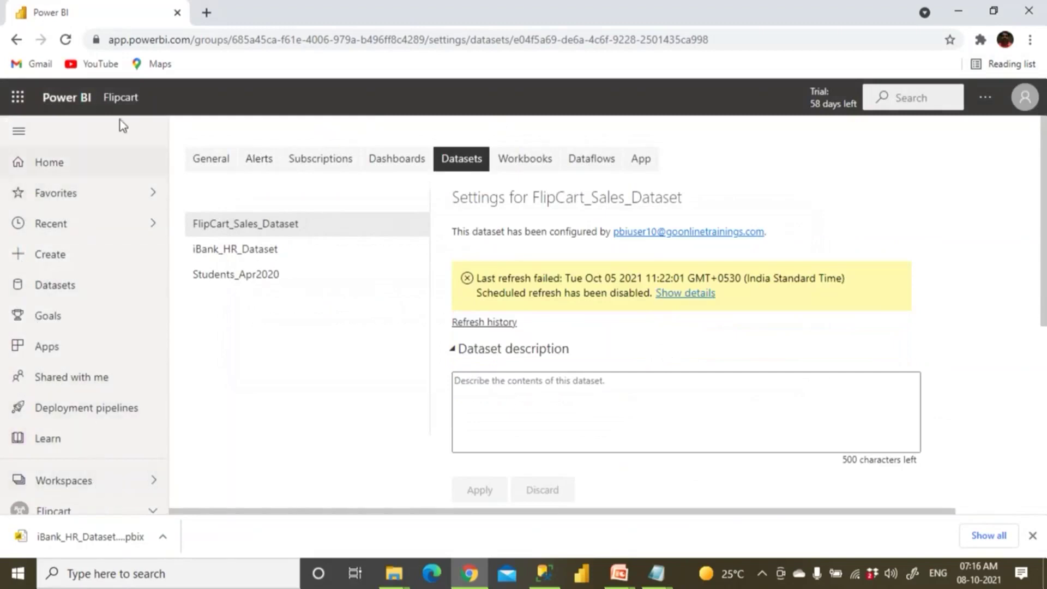
{"action": "left_click", "coordinate": [121, 99]}
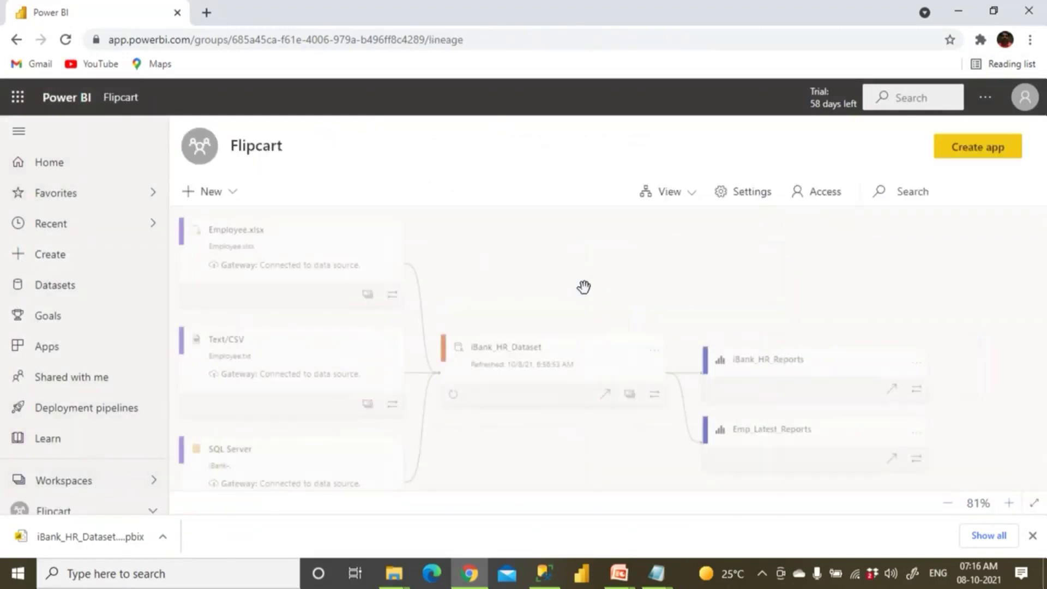
Step: Look over the Flipcart lineage diagram, then switch to List view showing the five reports
{"action": "scroll", "coordinate": [587, 287], "scroll_direction": "down", "scroll_amount": 5}
{"action": "scroll", "coordinate": [588, 288], "scroll_direction": "up", "scroll_amount": 6}
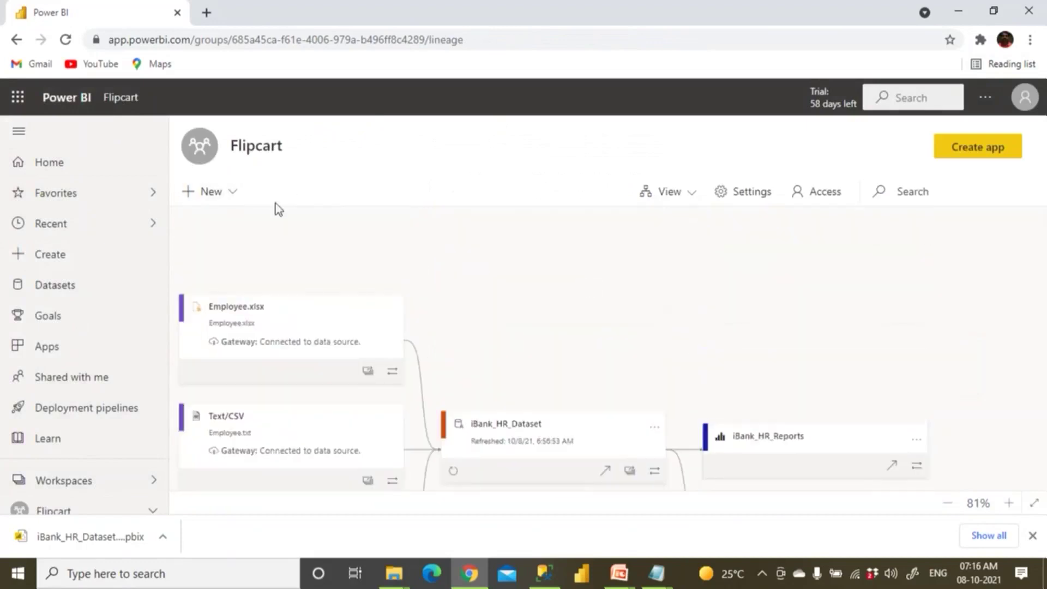
{"action": "scroll", "coordinate": [306, 315], "scroll_direction": "down", "scroll_amount": 5}
{"action": "scroll", "coordinate": [304, 308], "scroll_direction": "up", "scroll_amount": 3}
{"action": "scroll", "coordinate": [306, 312], "scroll_direction": "up", "scroll_amount": 2}
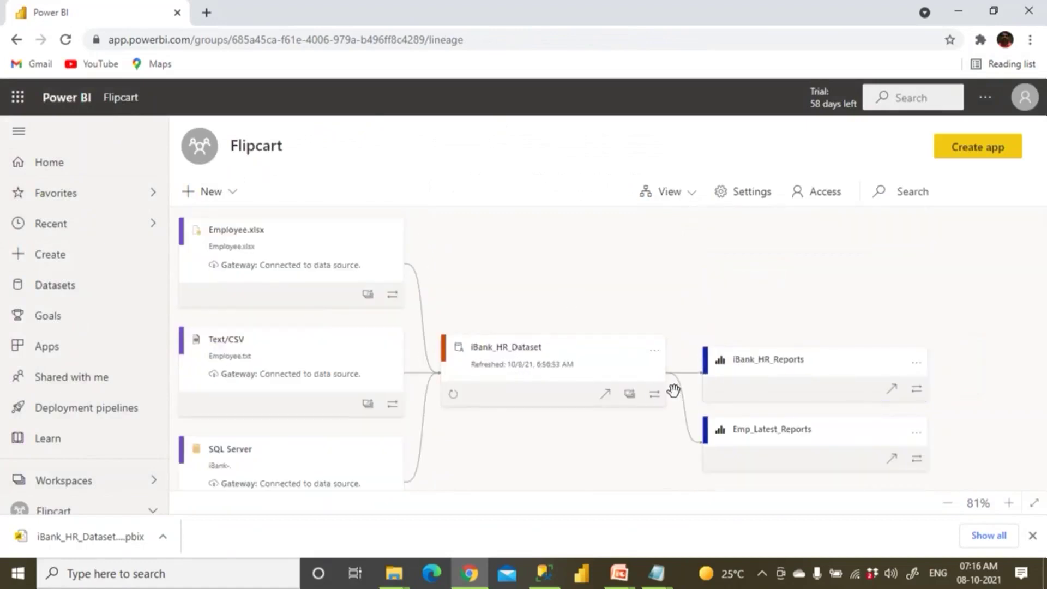
{"action": "scroll", "coordinate": [674, 390], "scroll_direction": "down", "scroll_amount": 4}
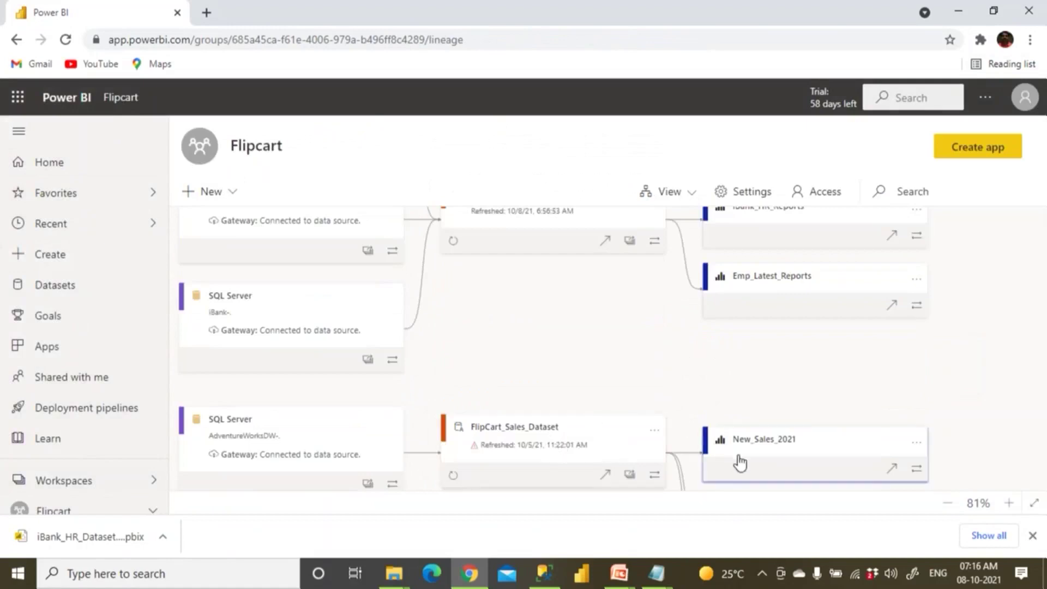
{"action": "scroll", "coordinate": [737, 458], "scroll_direction": "down", "scroll_amount": 5}
{"action": "scroll", "coordinate": [671, 450], "scroll_direction": "down", "scroll_amount": 4}
{"action": "scroll", "coordinate": [657, 448], "scroll_direction": "up", "scroll_amount": 10}
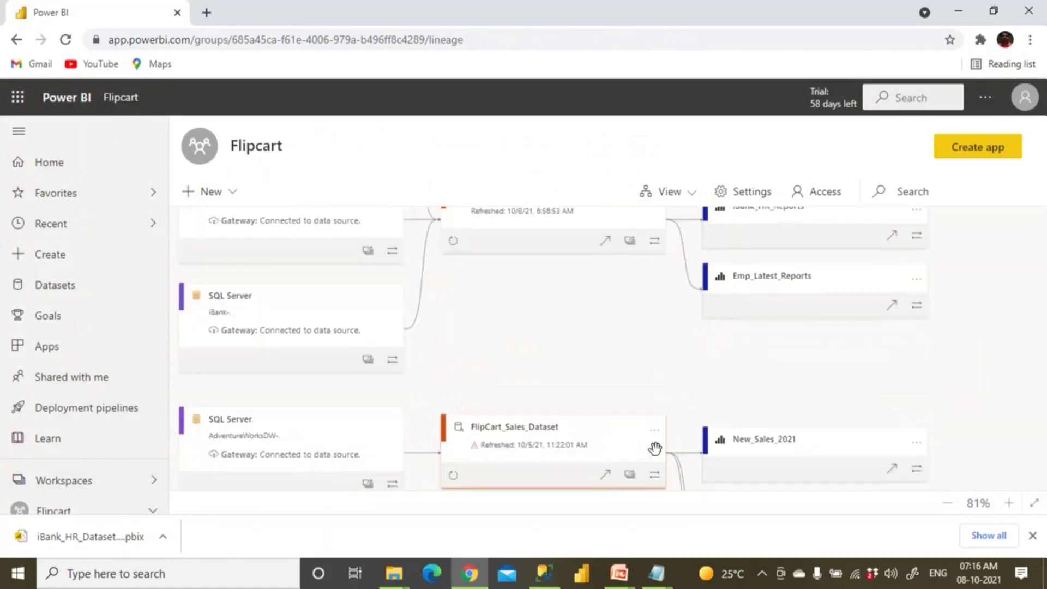
{"action": "left_click", "coordinate": [692, 201]}
{"action": "left_click", "coordinate": [684, 225]}
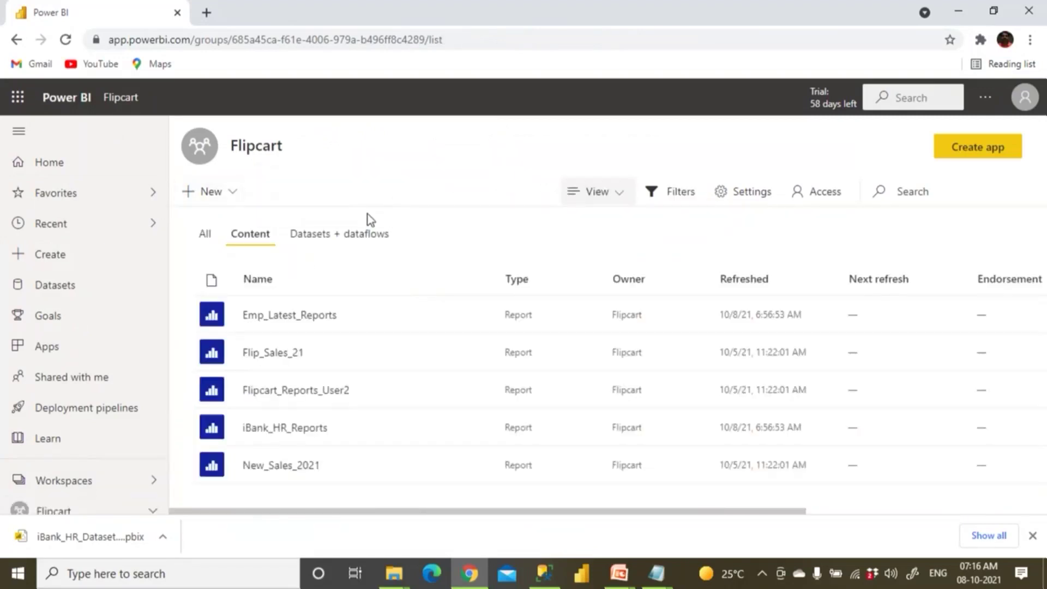
Step: In the untitled Notepad notes, delete the lines from 'Detailed' through the dashed divider
{"action": "mouse_move", "coordinate": [656, 579]}
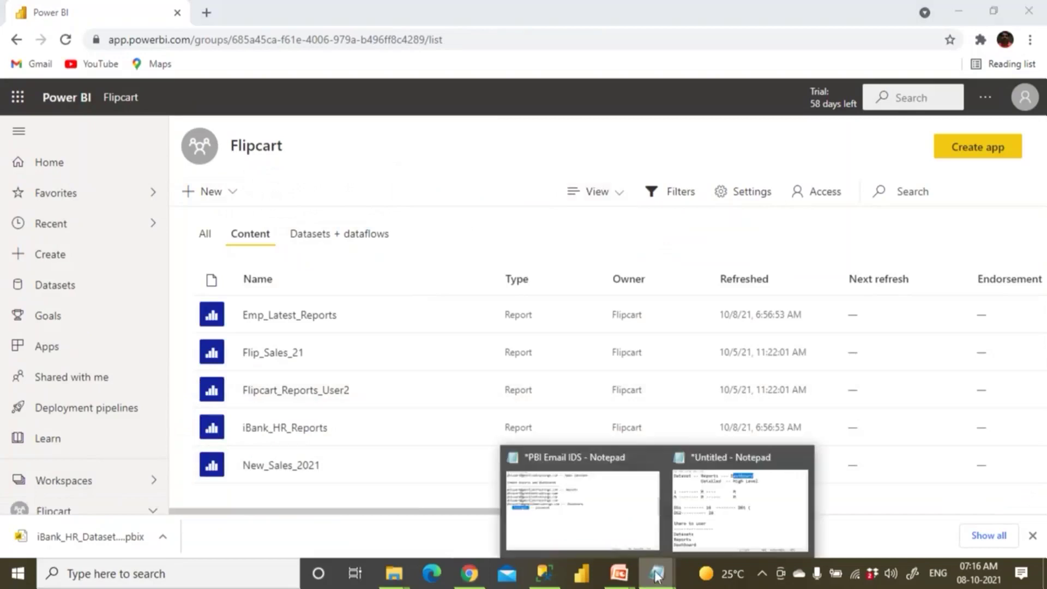
{"action": "left_click", "coordinate": [600, 526]}
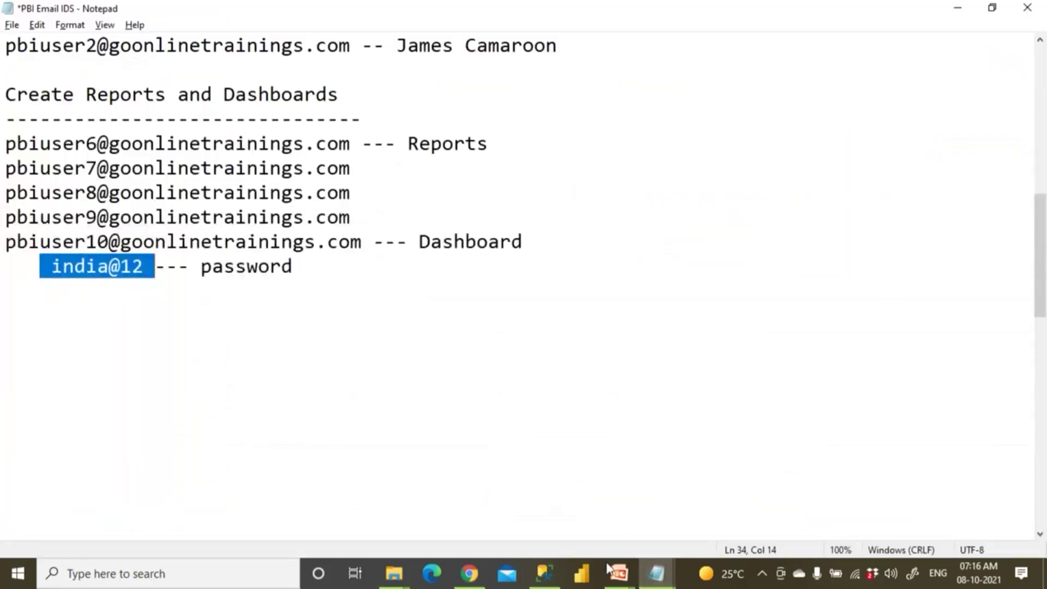
{"action": "mouse_move", "coordinate": [655, 578]}
{"action": "left_click", "coordinate": [703, 527]}
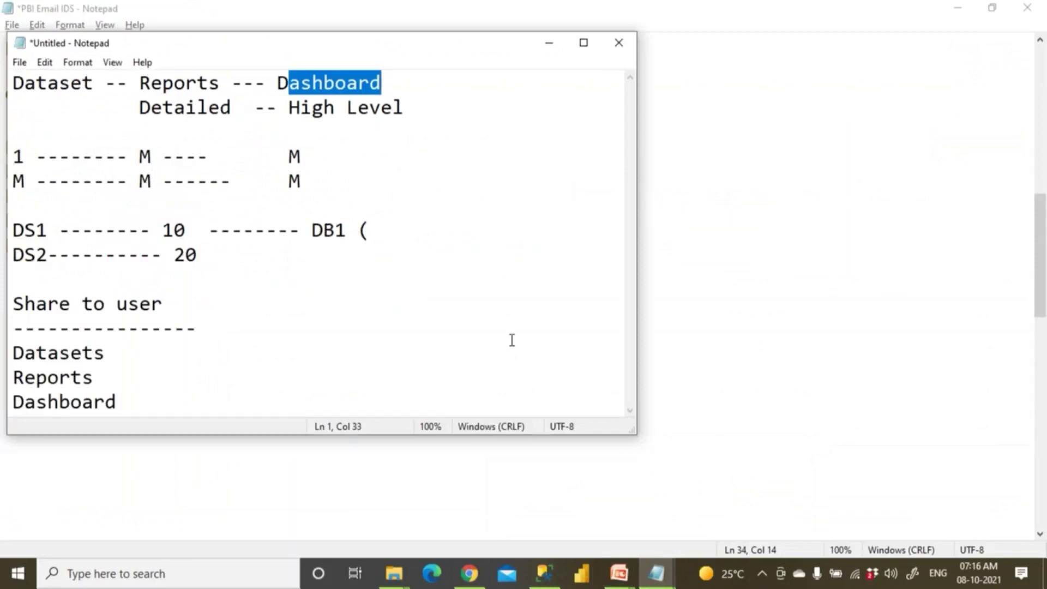
{"action": "left_click_drag", "start_coordinate": [116, 107], "coordinate": [320, 331]}
{"action": "key", "text": "BackSpace"}
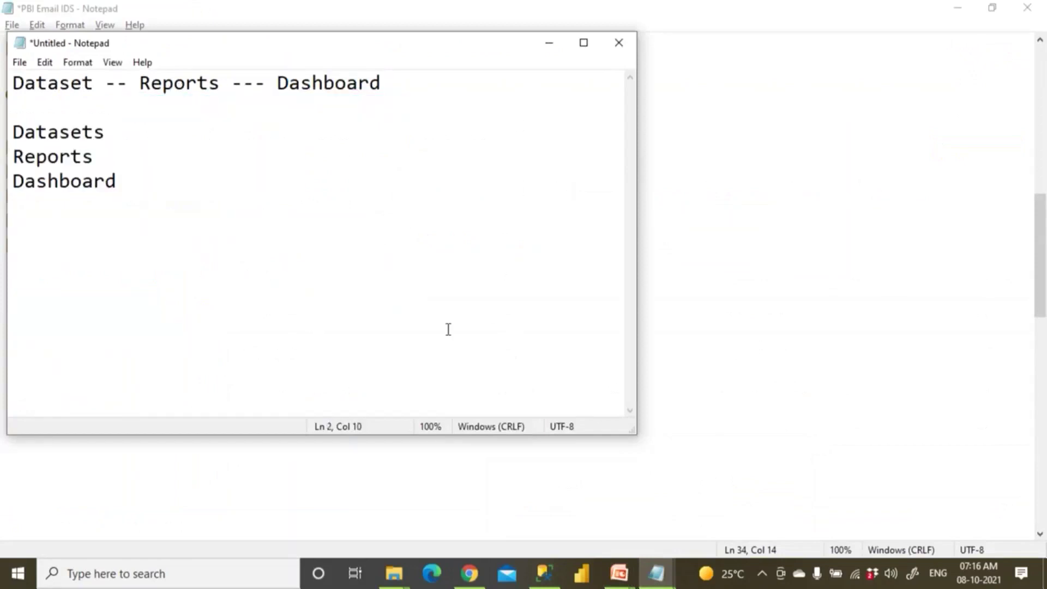
{"action": "left_click_drag", "start_coordinate": [266, 85], "coordinate": [448, 84]}
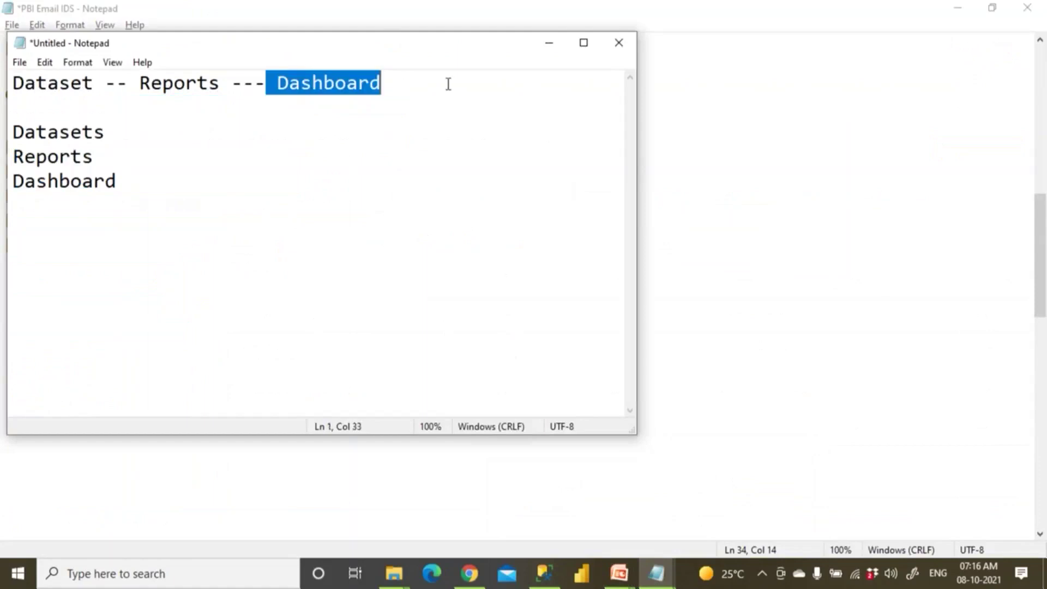
Step: Advance the PowerPoint slideshow to the Power BI Cloud Architecture slide
{"action": "mouse_move", "coordinate": [622, 575]}
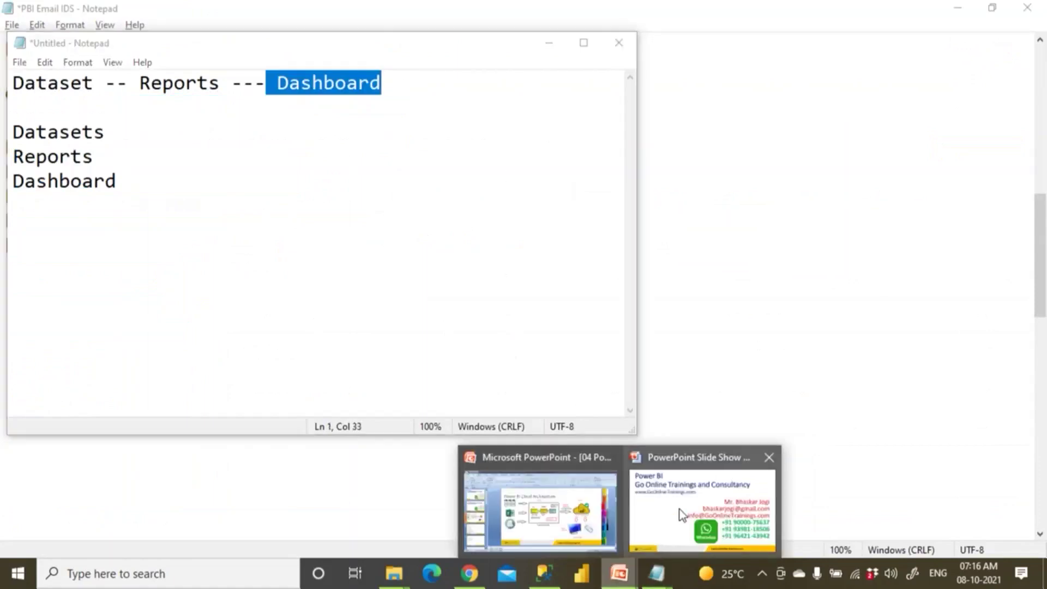
{"action": "left_click", "coordinate": [679, 509]}
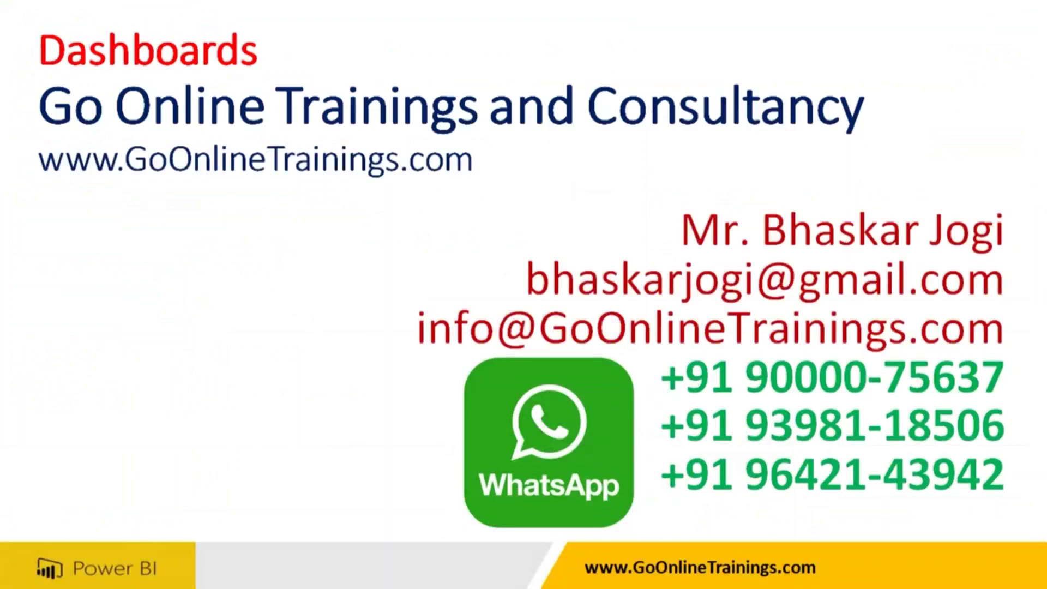
{"action": "left_click", "coordinate": [351, 295]}
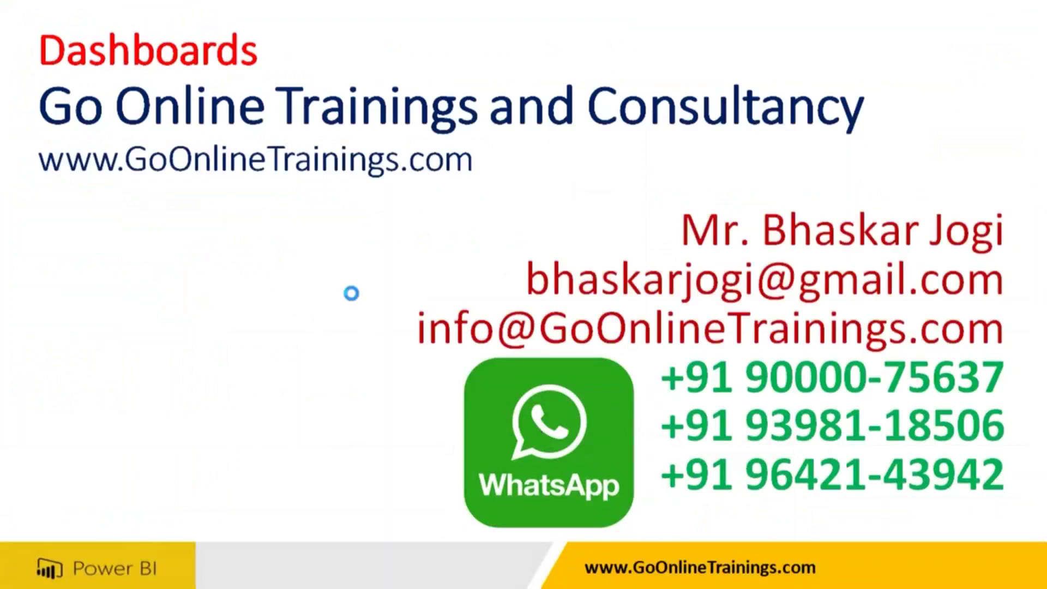
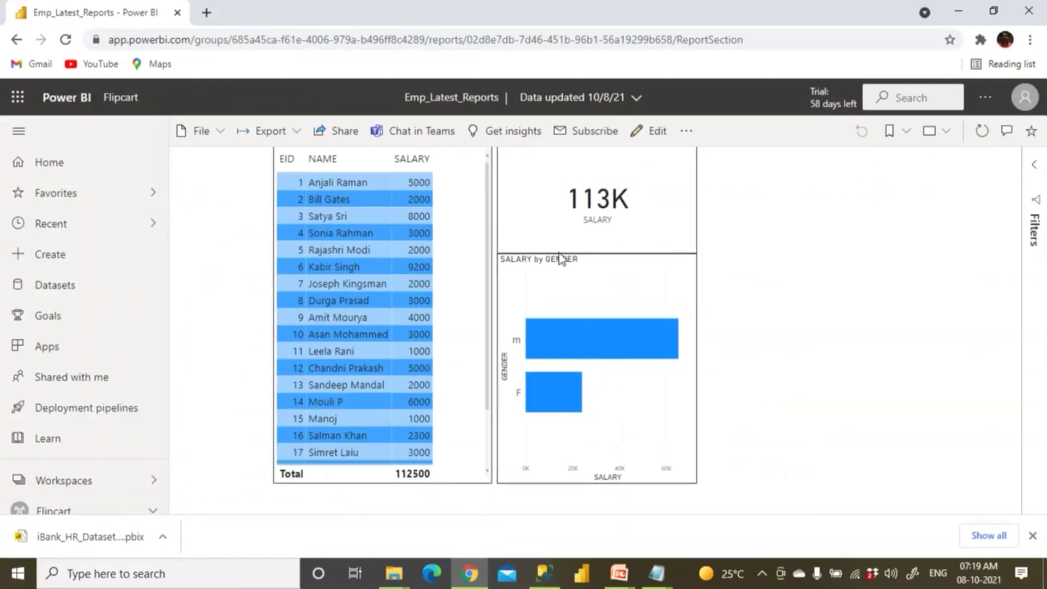
Step: View the Flip_Sales_21 report and come back to the Flipcart content list
{"action": "left_click", "coordinate": [117, 101]}
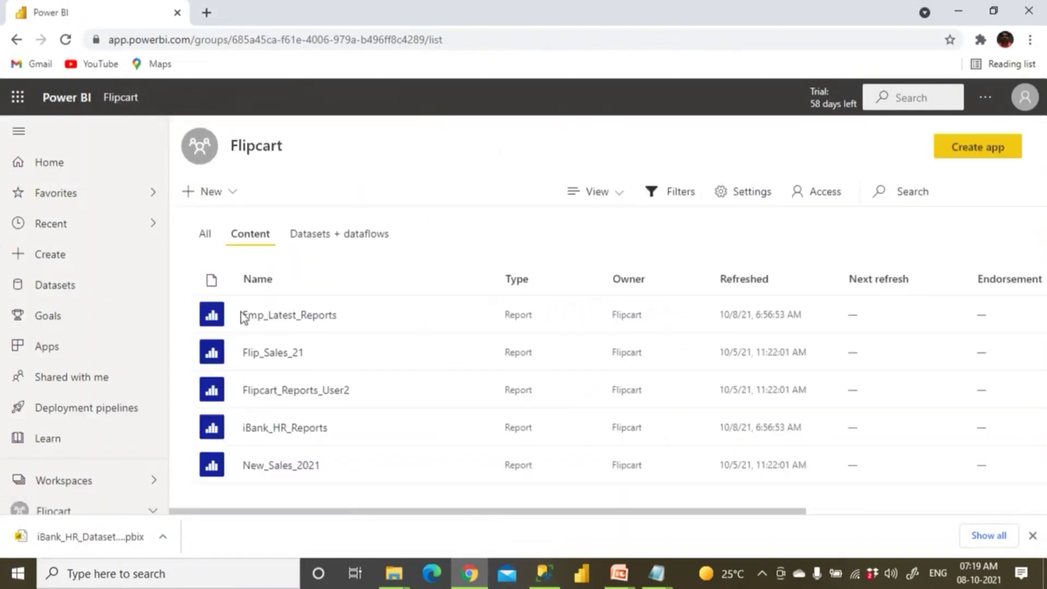
{"action": "left_click", "coordinate": [270, 362]}
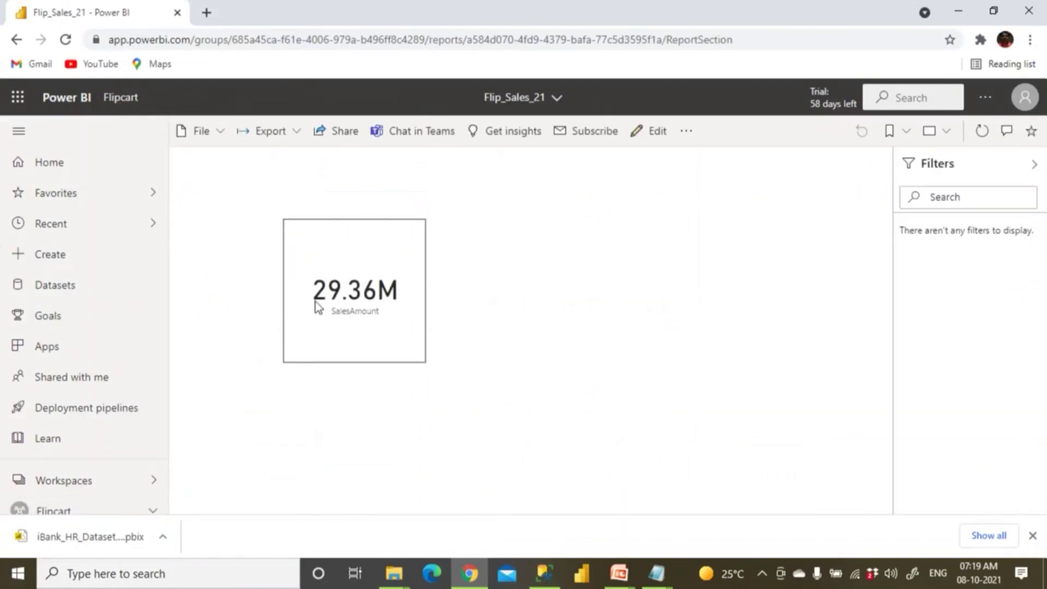
{"action": "left_click", "coordinate": [130, 100]}
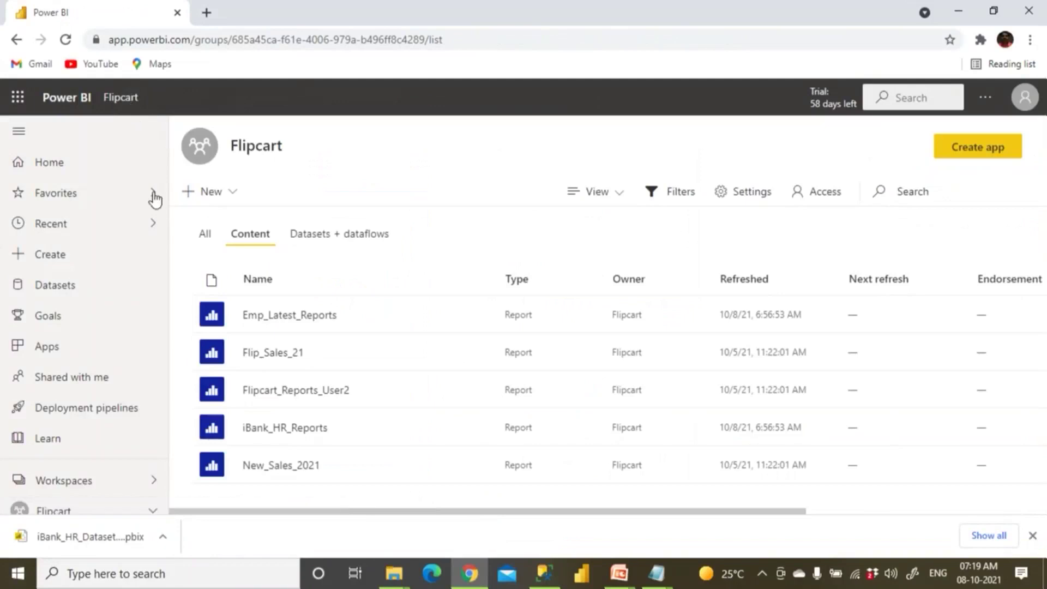
Step: Page through Flipcart_Reports_User2: line chart, pie chart, cards with bar chart, and map
{"action": "left_click", "coordinate": [269, 390]}
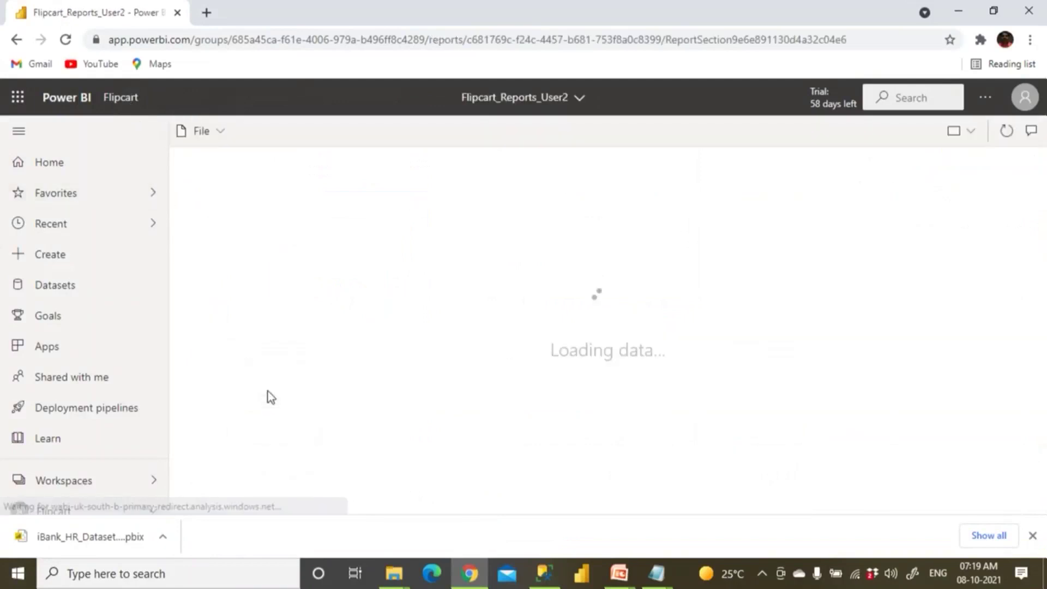
{"action": "left_click", "coordinate": [216, 181]}
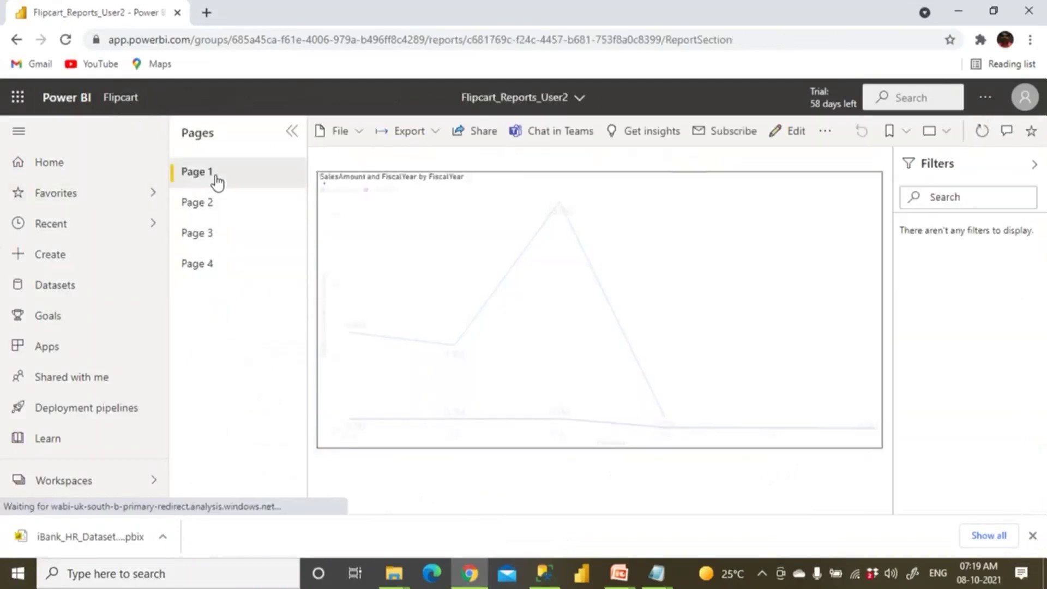
{"action": "left_click", "coordinate": [216, 203]}
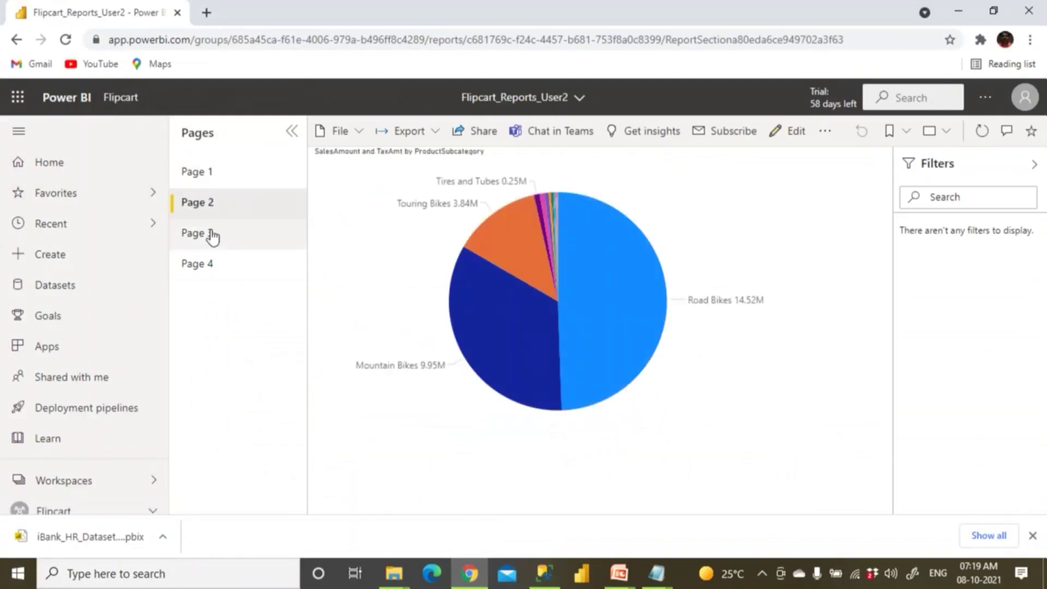
{"action": "left_click", "coordinate": [208, 233]}
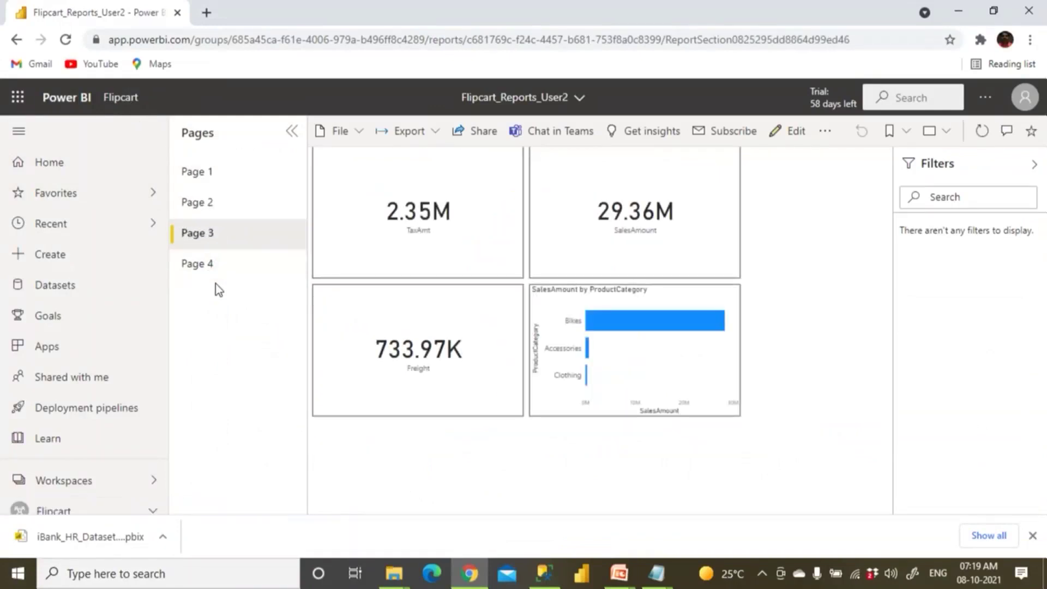
{"action": "left_click", "coordinate": [212, 266]}
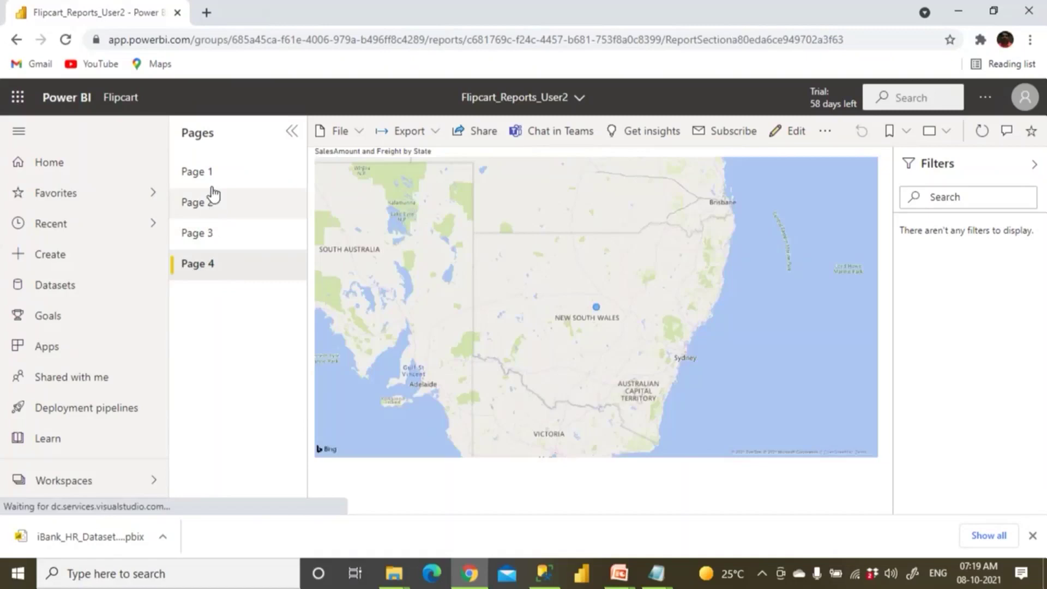
{"action": "left_click", "coordinate": [214, 194]}
{"action": "left_click", "coordinate": [212, 173]}
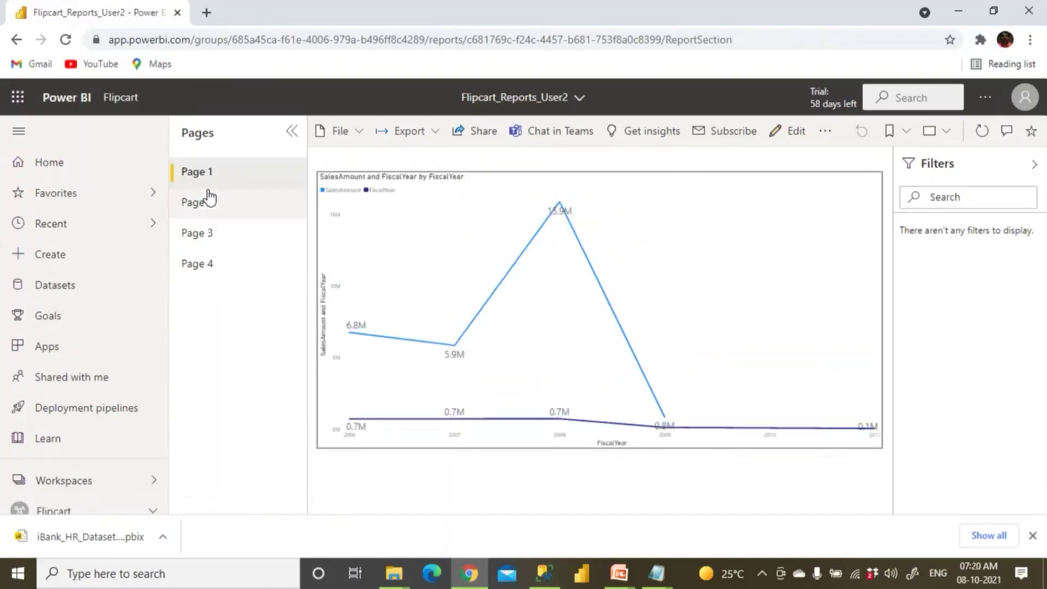
Step: Open iBank_HR_Reports and switch between its Salary card page and CBAL page
{"action": "left_click", "coordinate": [130, 99]}
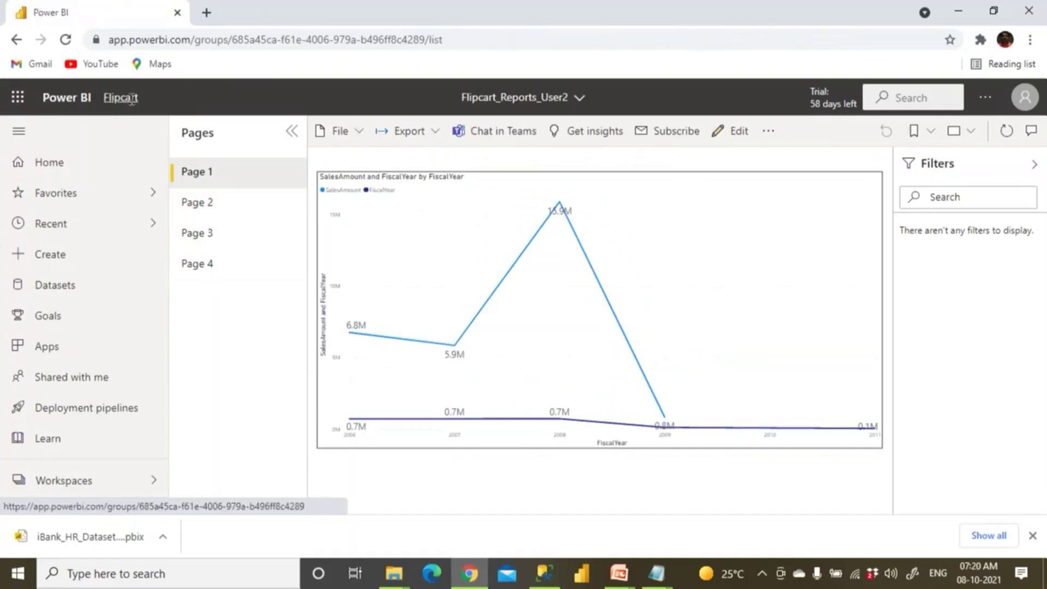
{"action": "left_click", "coordinate": [296, 429]}
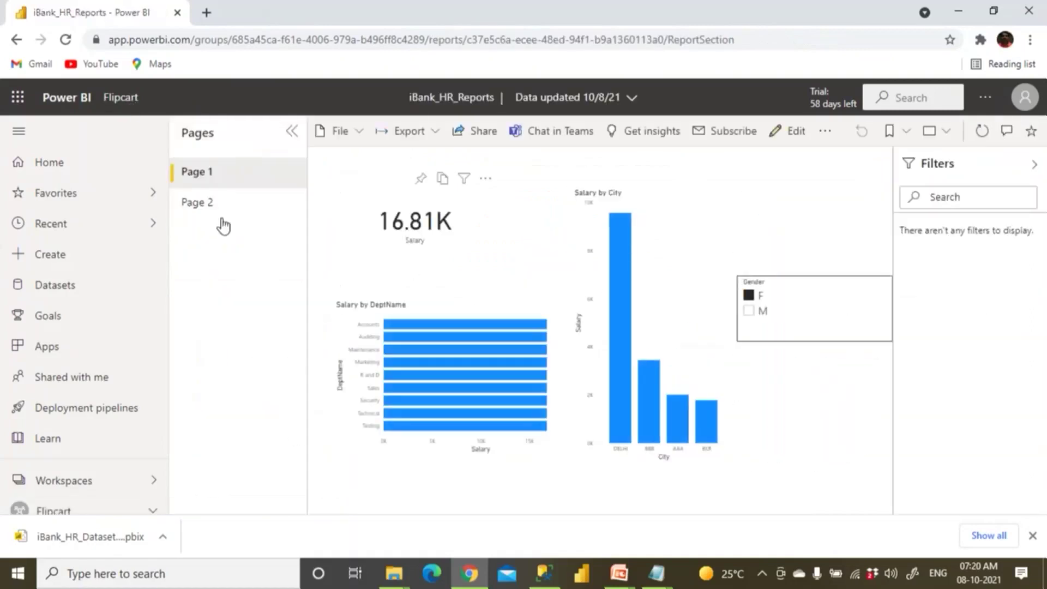
{"action": "left_click", "coordinate": [209, 208]}
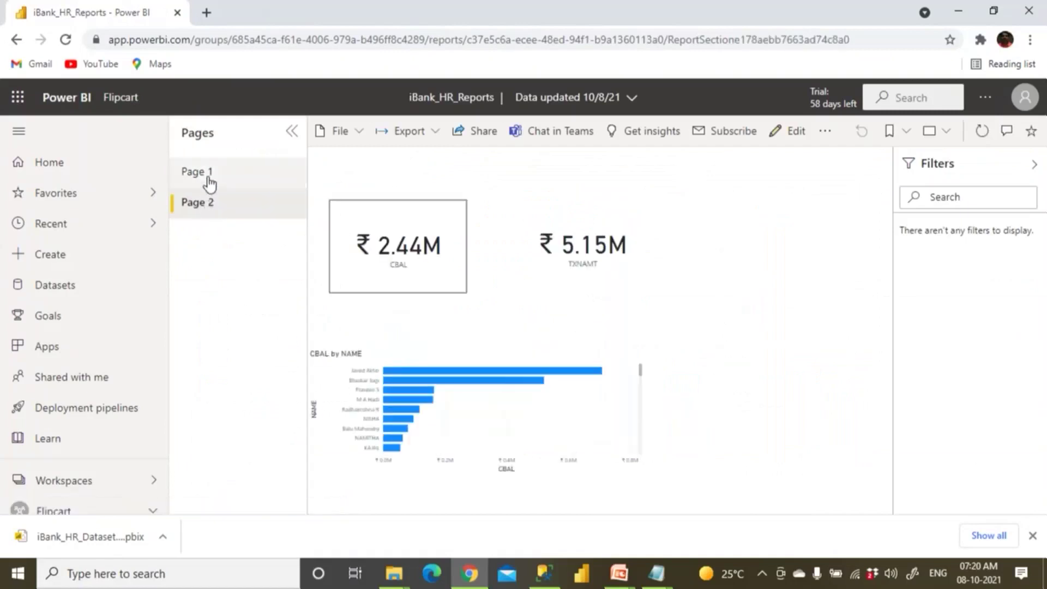
{"action": "left_click", "coordinate": [205, 174]}
{"action": "left_click", "coordinate": [202, 200]}
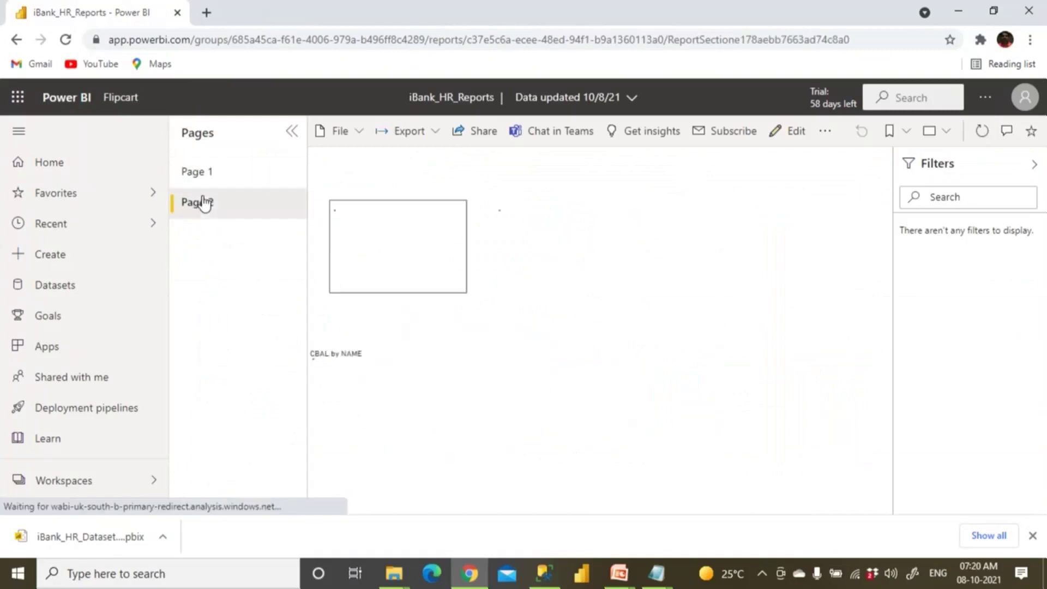
{"action": "left_click", "coordinate": [200, 173]}
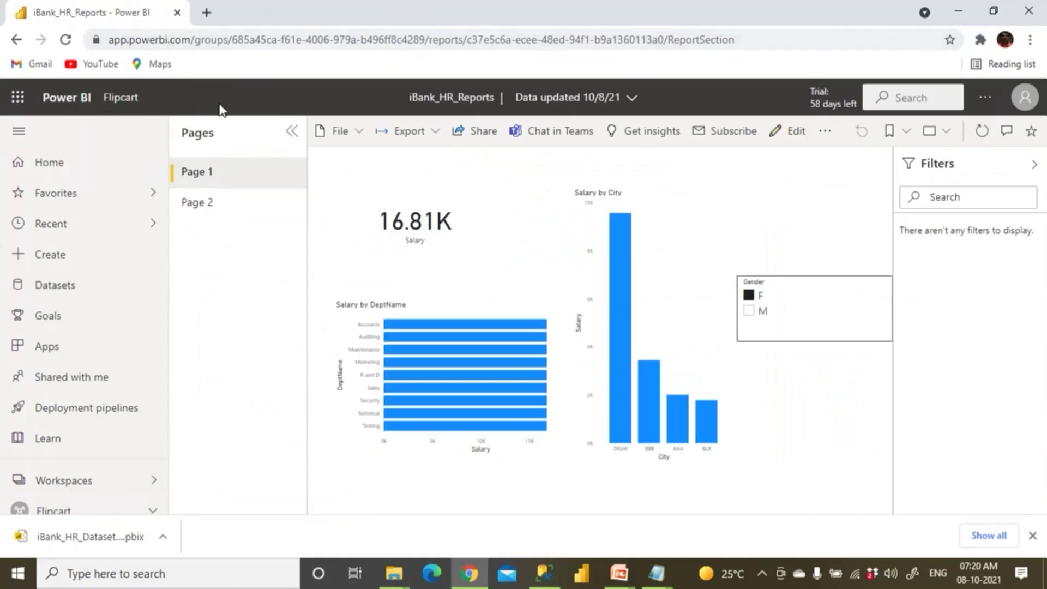
Step: View New_Sales_2021, return to the workspace list, and check the account's Pro licence
{"action": "left_click", "coordinate": [126, 99]}
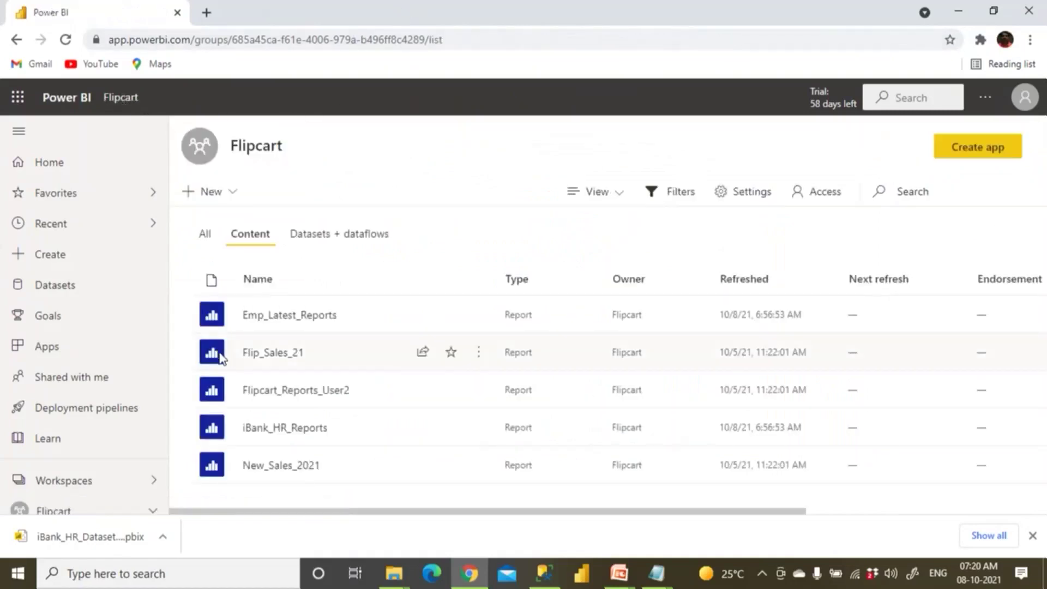
{"action": "left_click", "coordinate": [289, 468]}
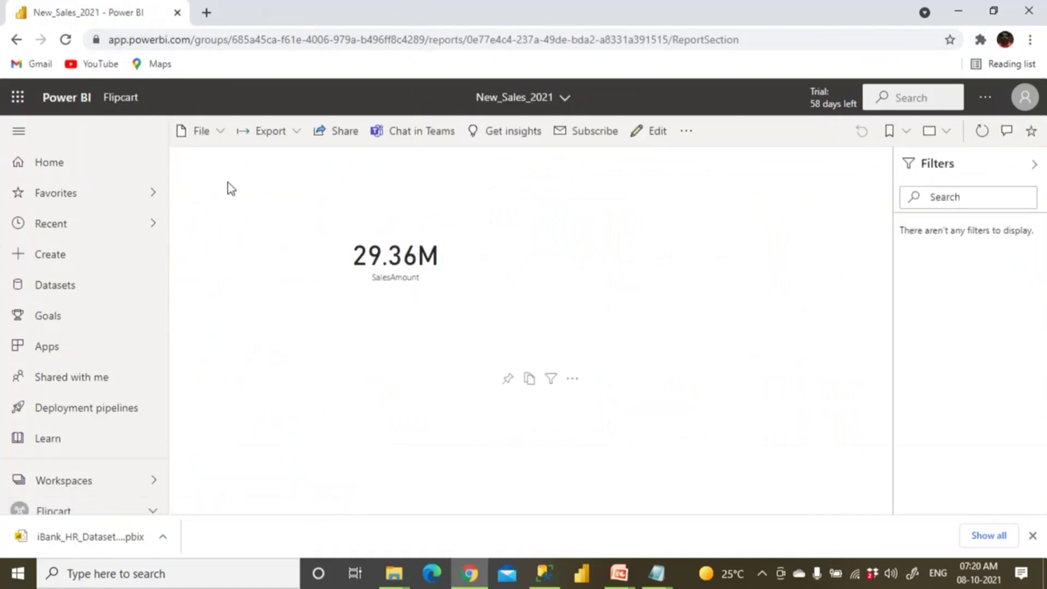
{"action": "left_click", "coordinate": [136, 101]}
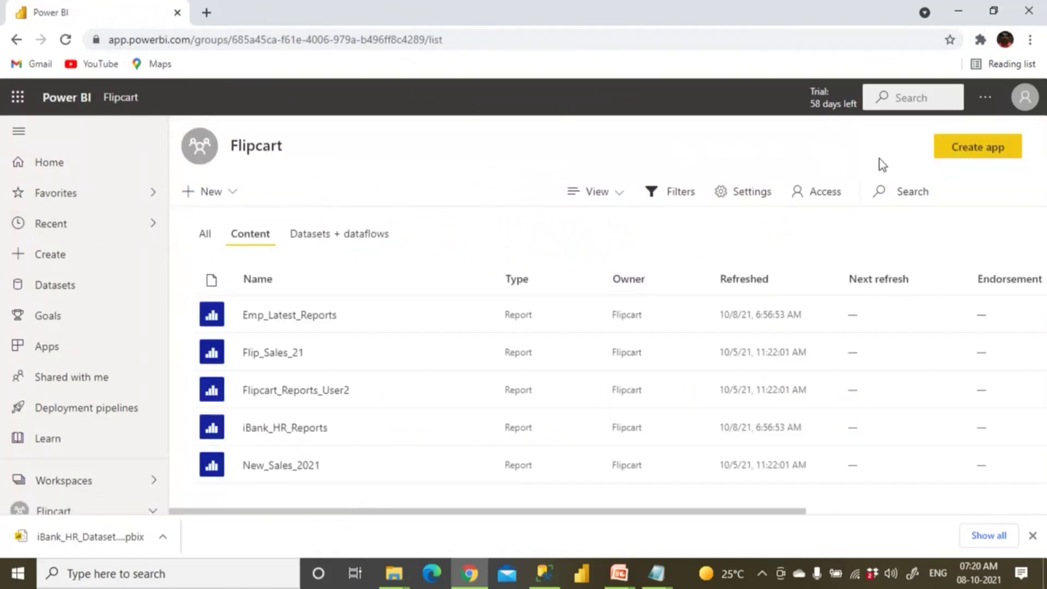
{"action": "left_click", "coordinate": [1024, 101]}
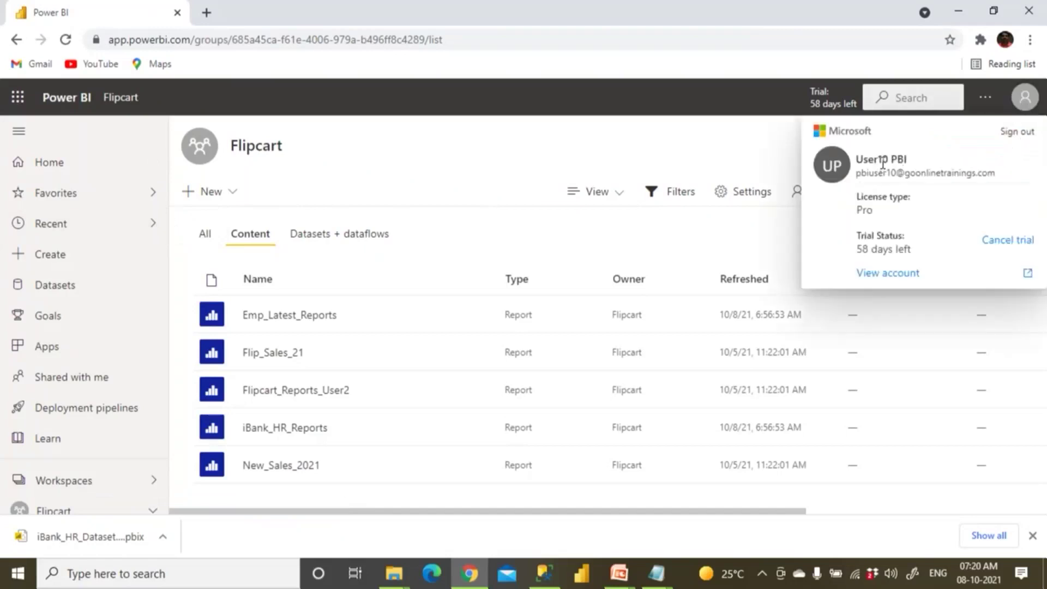
Step: Close the account panel, choose Flipcart from Workspaces, and view its Datasets + dataflows tab
{"action": "left_click", "coordinate": [545, 156]}
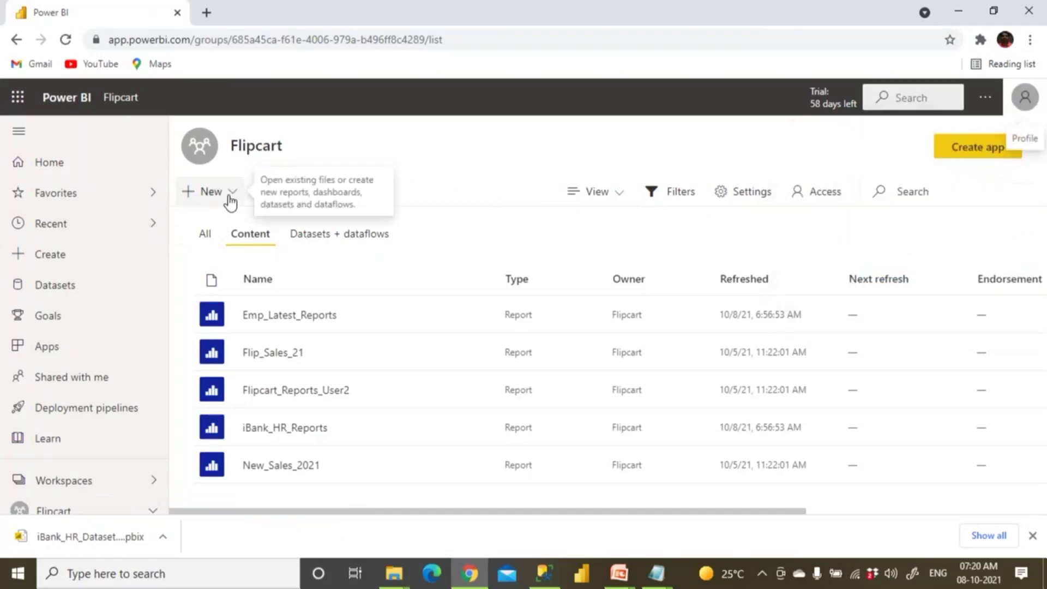
{"action": "left_click", "coordinate": [70, 486]}
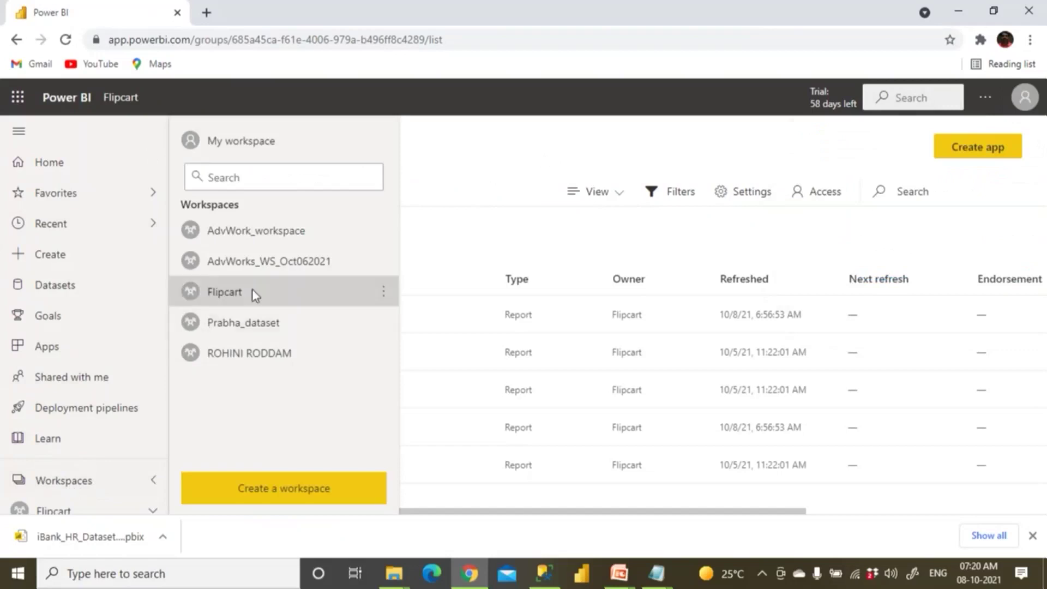
{"action": "left_click", "coordinate": [253, 290]}
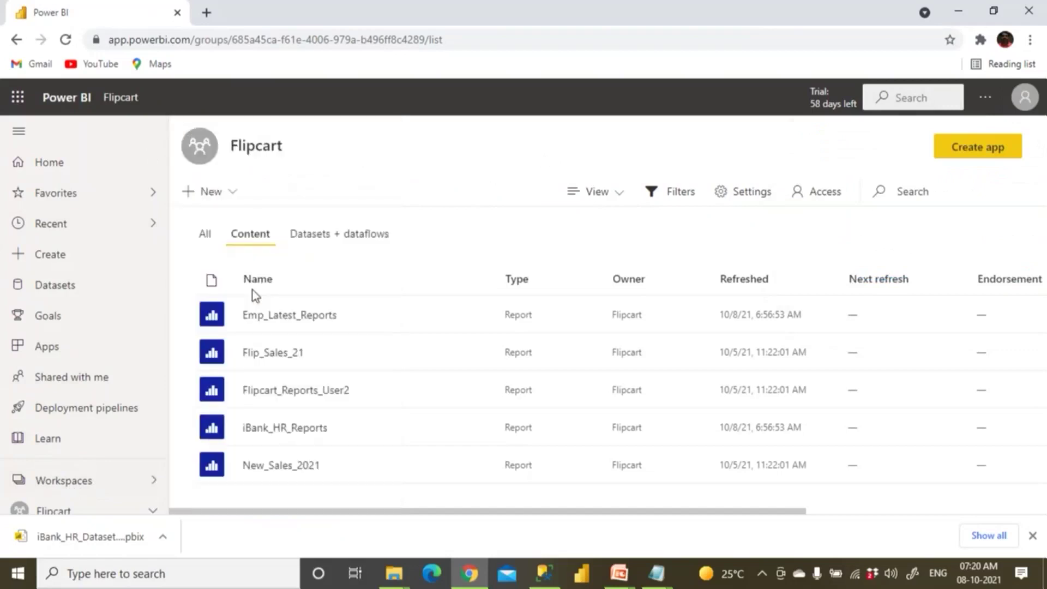
{"action": "left_click", "coordinate": [344, 239]}
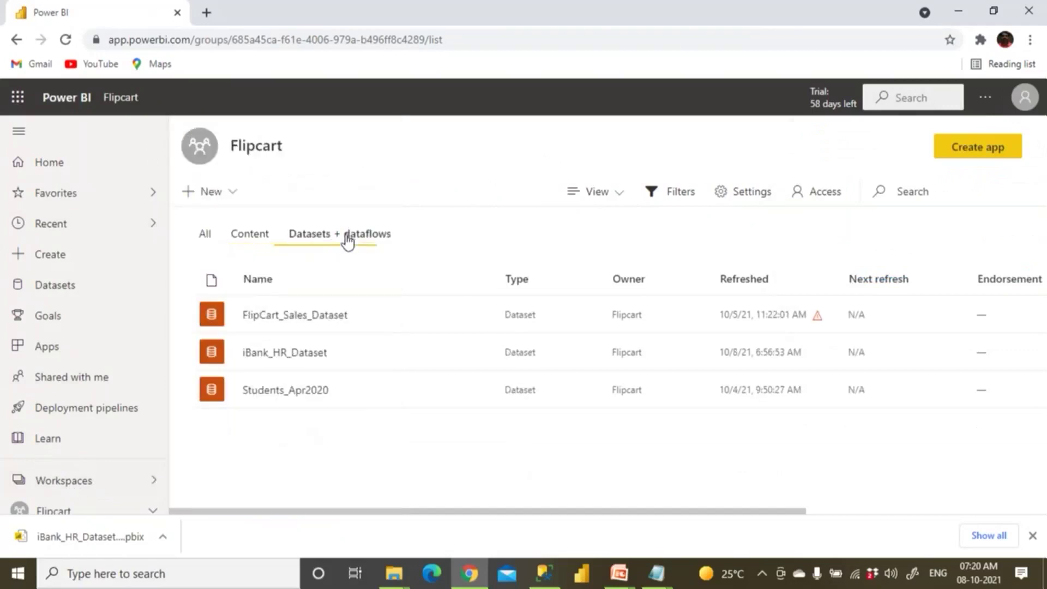
{"action": "left_click", "coordinate": [228, 192]}
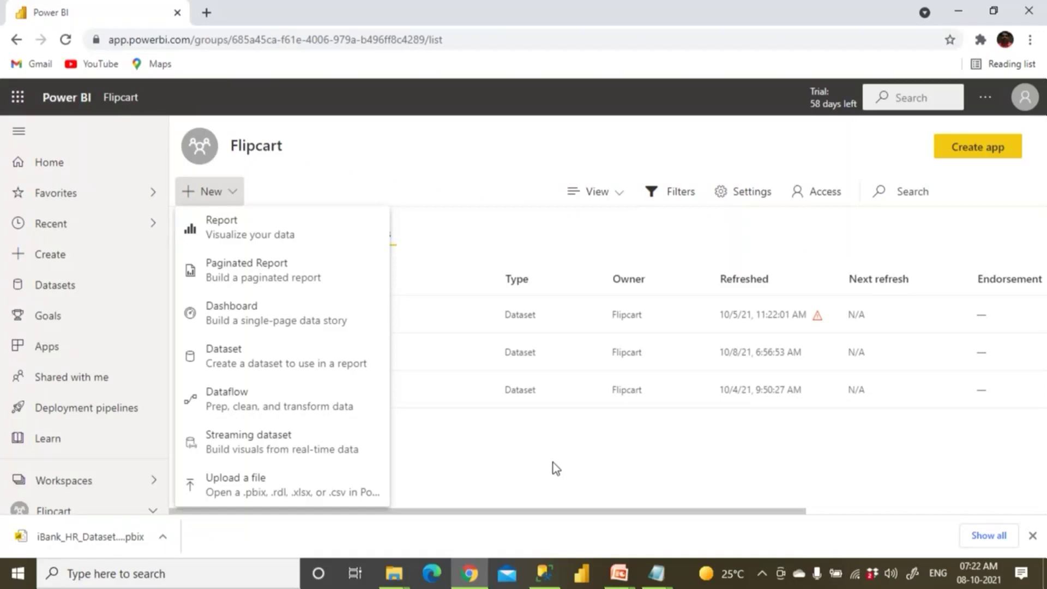
Step: Use New > Dashboard to create a dashboard named Sales_Dashboard
{"action": "left_click", "coordinate": [464, 444]}
{"action": "left_click", "coordinate": [236, 196]}
{"action": "left_click", "coordinate": [239, 312]}
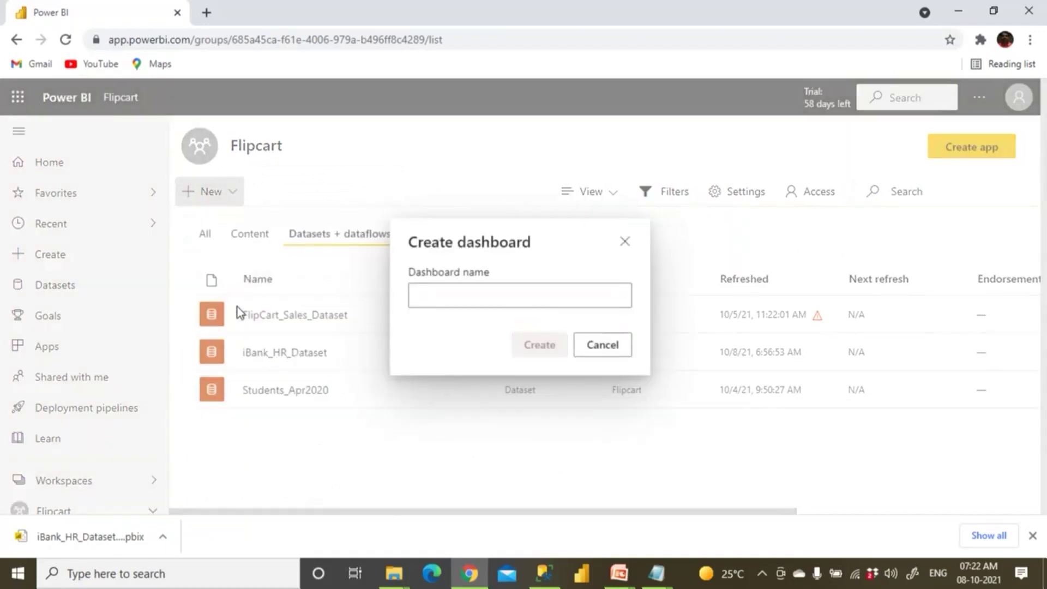
{"action": "type", "text": "Sales"}
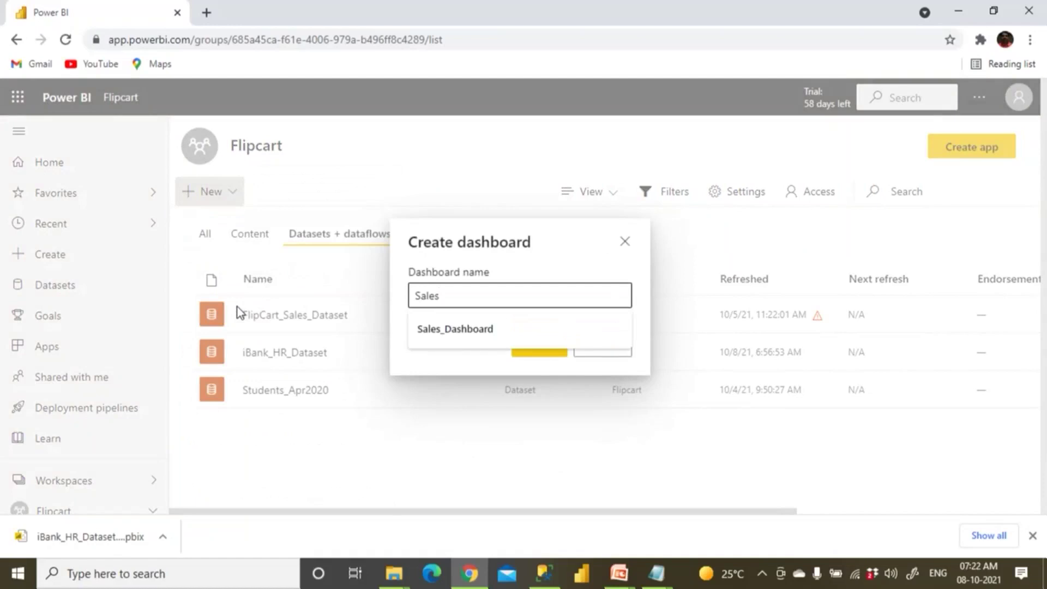
{"action": "type", "text": "Dashboard"}
{"action": "key", "text": "Left"}
{"action": "key", "text": "Left"}
{"action": "key", "text": "Left"}
{"action": "key", "text": "Left"}
{"action": "key", "text": "Left"}
{"action": "key", "text": "Left"}
{"action": "key", "text": "Left"}
{"action": "key", "text": "Left"}
{"action": "type", "text": "_"}
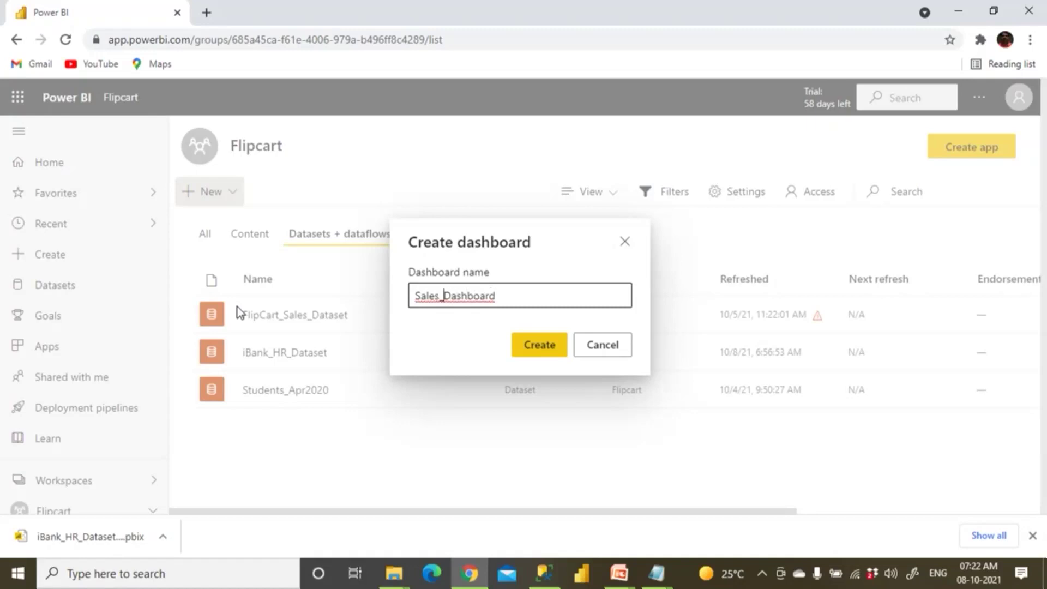
{"action": "left_click", "coordinate": [535, 343]}
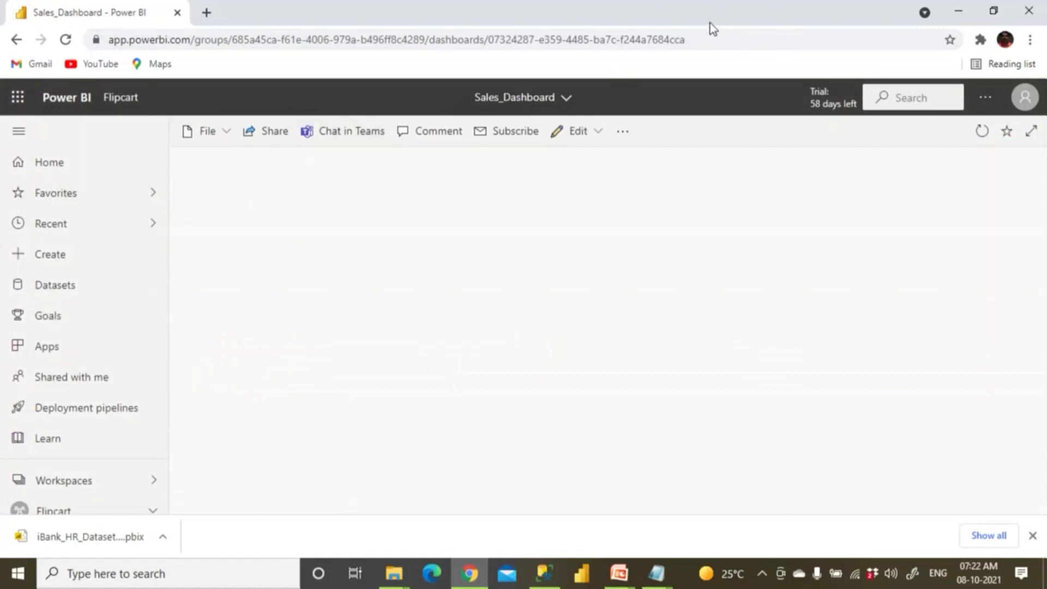
{"action": "mouse_move", "coordinate": [192, 162]}
{"action": "left_mouse_down"}
{"action": "mouse_move", "coordinate": [219, 356]}
{"action": "mouse_move", "coordinate": [499, 470]}
{"action": "mouse_move", "coordinate": [797, 461]}
{"action": "mouse_move", "coordinate": [509, 175]}
{"action": "mouse_move", "coordinate": [199, 163]}
{"action": "left_mouse_up"}
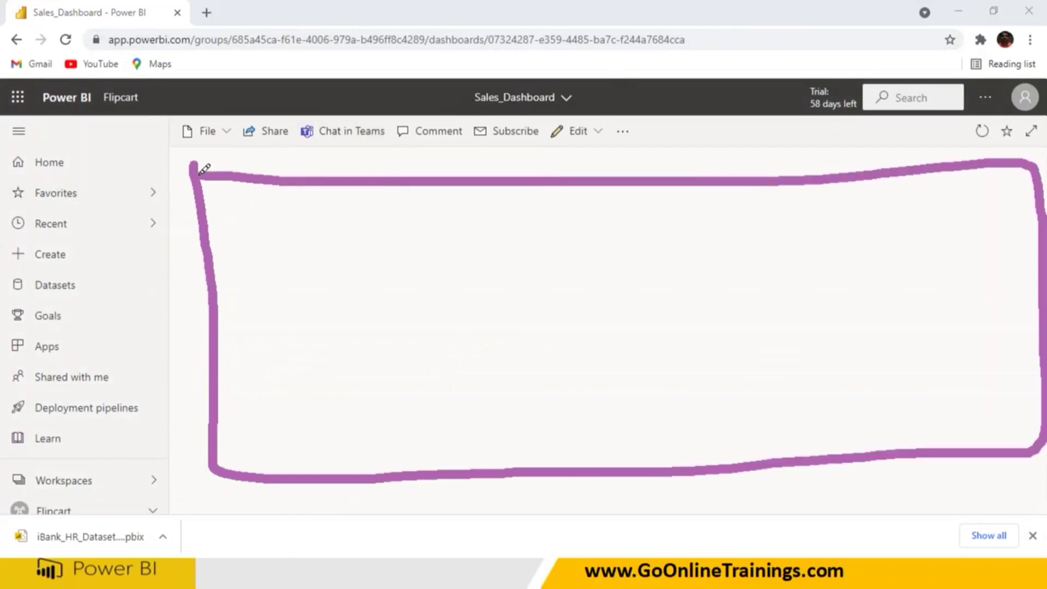
{"action": "mouse_move", "coordinate": [253, 231]}
{"action": "left_mouse_down"}
{"action": "mouse_move", "coordinate": [390, 251]}
{"action": "mouse_move", "coordinate": [271, 225]}
{"action": "mouse_move", "coordinate": [227, 233]}
{"action": "left_mouse_up"}
{"action": "mouse_move", "coordinate": [461, 213]}
{"action": "left_mouse_down"}
{"action": "mouse_move", "coordinate": [453, 288]}
{"action": "mouse_move", "coordinate": [578, 206]}
{"action": "mouse_move", "coordinate": [482, 218]}
{"action": "left_mouse_up"}
{"action": "mouse_move", "coordinate": [662, 201]}
{"action": "left_mouse_down"}
{"action": "mouse_move", "coordinate": [661, 274]}
{"action": "mouse_move", "coordinate": [762, 276]}
{"action": "mouse_move", "coordinate": [663, 215]}
{"action": "mouse_move", "coordinate": [624, 222]}
{"action": "left_mouse_up"}
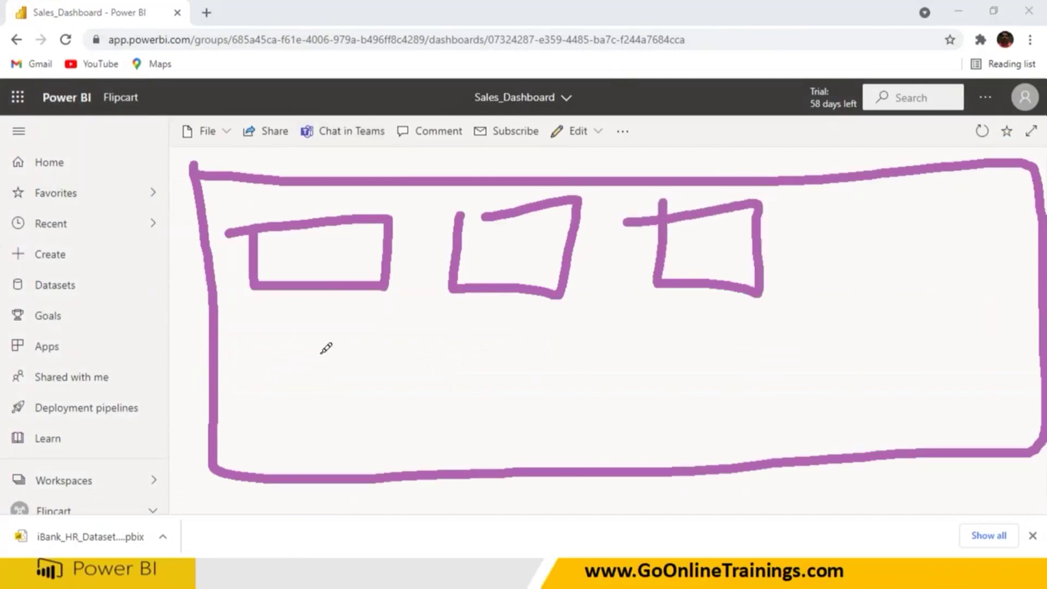
{"action": "mouse_move", "coordinate": [461, 115]}
{"action": "left_mouse_down"}
{"action": "mouse_move", "coordinate": [480, 116]}
{"action": "mouse_move", "coordinate": [567, 59]}
{"action": "mouse_move", "coordinate": [554, 167]}
{"action": "mouse_move", "coordinate": [562, 178]}
{"action": "left_mouse_up"}
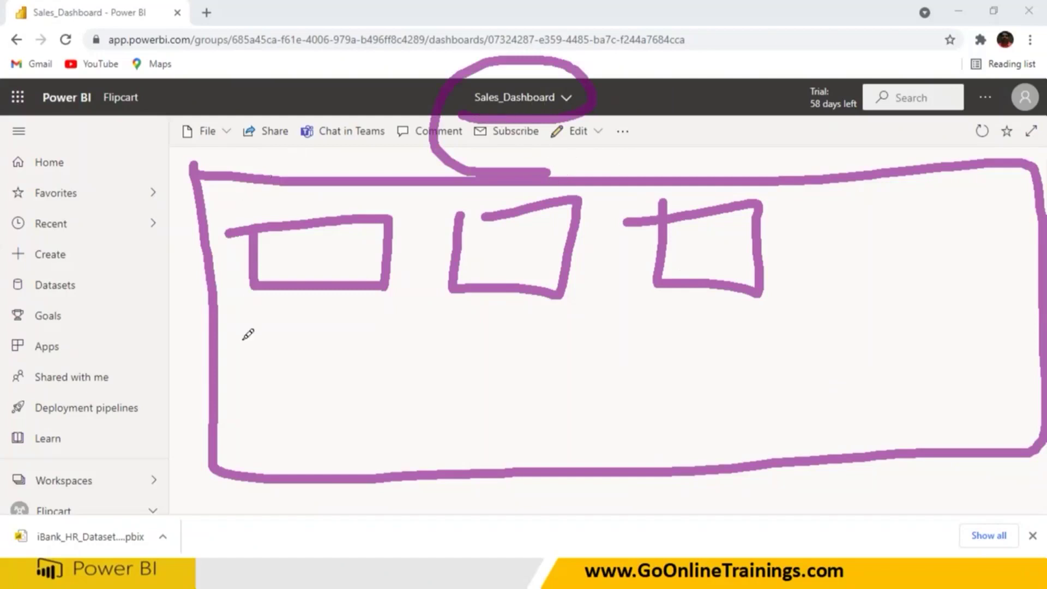
{"action": "mouse_move", "coordinate": [293, 325]}
{"action": "left_mouse_down"}
{"action": "mouse_move", "coordinate": [290, 380]}
{"action": "mouse_move", "coordinate": [402, 388]}
{"action": "mouse_move", "coordinate": [273, 326]}
{"action": "left_mouse_up"}
{"action": "mouse_move", "coordinate": [482, 312]}
{"action": "left_mouse_down"}
{"action": "mouse_move", "coordinate": [487, 402]}
{"action": "mouse_move", "coordinate": [583, 408]}
{"action": "left_mouse_up"}
{"action": "left_click_drag", "start_coordinate": [597, 315], "coordinate": [583, 408]}
{"action": "left_click_drag", "start_coordinate": [596, 315], "coordinate": [471, 322]}
{"action": "mouse_move", "coordinate": [682, 316]}
{"action": "left_mouse_down"}
{"action": "mouse_move", "coordinate": [717, 386]}
{"action": "mouse_move", "coordinate": [721, 322]}
{"action": "mouse_move", "coordinate": [712, 322]}
{"action": "left_mouse_up"}
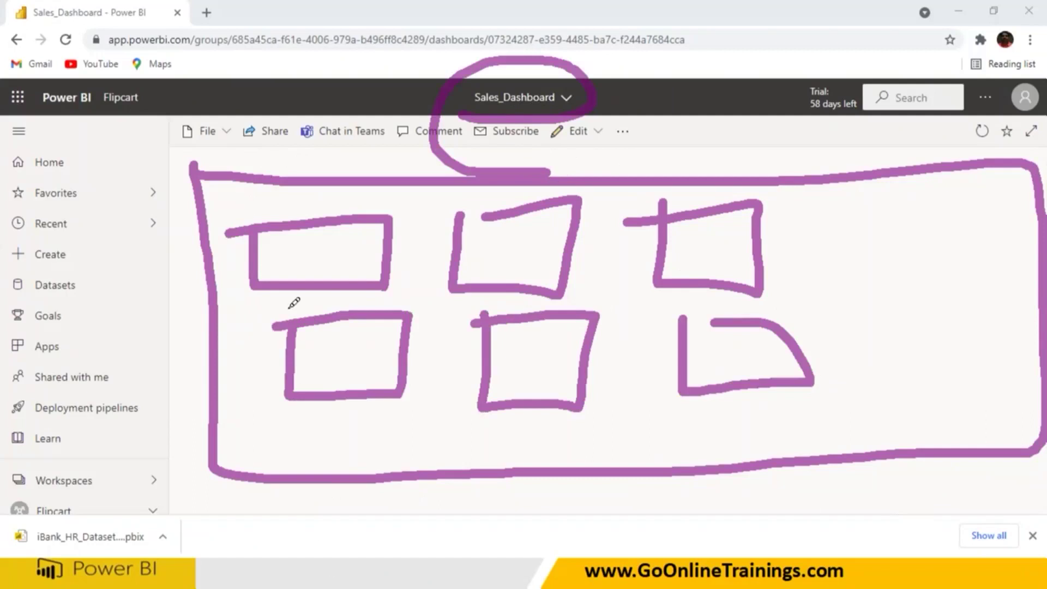
{"action": "left_click_drag", "start_coordinate": [289, 251], "coordinate": [166, 338]}
{"action": "mouse_move", "coordinate": [127, 276]}
{"action": "left_mouse_down"}
{"action": "mouse_move", "coordinate": [125, 322]}
{"action": "mouse_move", "coordinate": [143, 326]}
{"action": "left_mouse_up"}
{"action": "mouse_move", "coordinate": [146, 291]}
{"action": "left_mouse_down"}
{"action": "mouse_move", "coordinate": [188, 298]}
{"action": "mouse_move", "coordinate": [202, 262]}
{"action": "mouse_move", "coordinate": [210, 289]}
{"action": "left_mouse_up"}
{"action": "mouse_move", "coordinate": [489, 246]}
{"action": "left_mouse_down"}
{"action": "mouse_move", "coordinate": [376, 185]}
{"action": "mouse_move", "coordinate": [418, 152]}
{"action": "mouse_move", "coordinate": [414, 163]}
{"action": "mouse_move", "coordinate": [468, 175]}
{"action": "mouse_move", "coordinate": [521, 168]}
{"action": "left_mouse_up"}
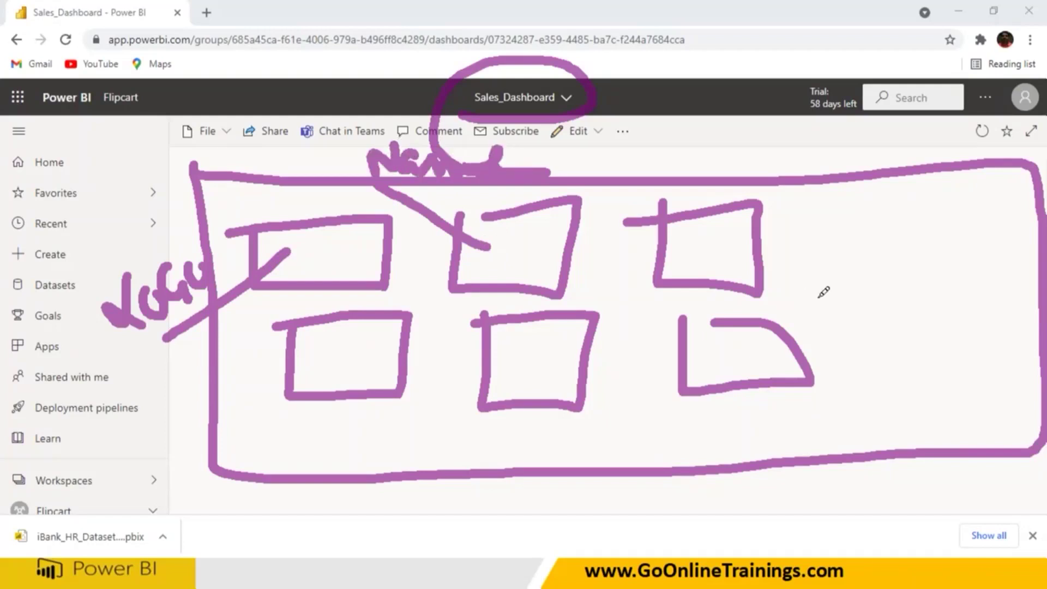
{"action": "mouse_move", "coordinate": [815, 197]}
{"action": "left_mouse_down"}
{"action": "mouse_move", "coordinate": [859, 262]}
{"action": "mouse_move", "coordinate": [911, 194]}
{"action": "mouse_move", "coordinate": [814, 193]}
{"action": "left_mouse_up"}
{"action": "left_click_drag", "start_coordinate": [951, 195], "coordinate": [1008, 201]}
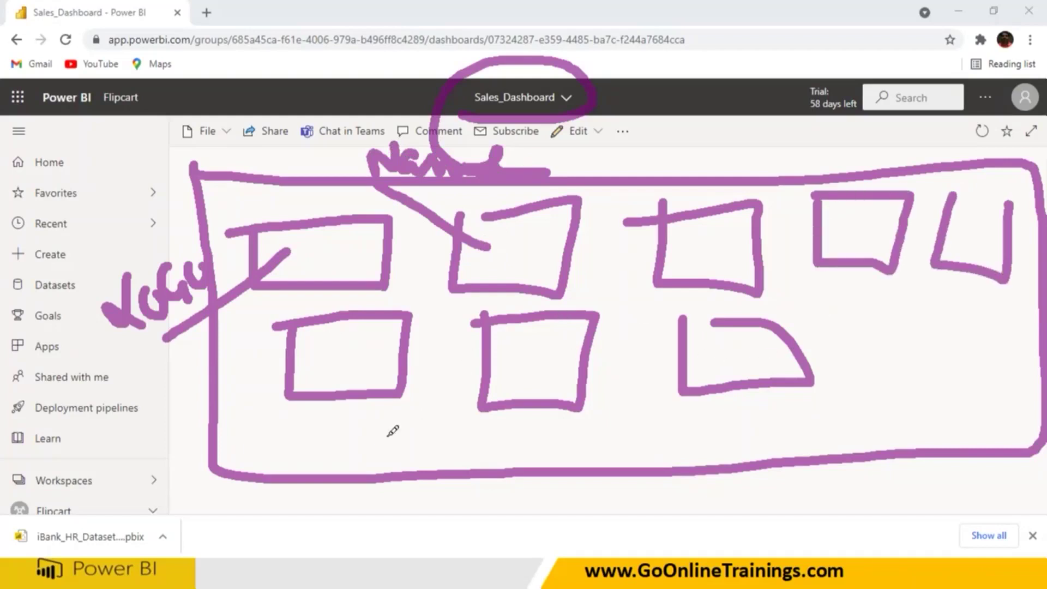
{"action": "mouse_move", "coordinate": [295, 439]}
{"action": "left_mouse_down"}
{"action": "mouse_move", "coordinate": [364, 469]}
{"action": "mouse_move", "coordinate": [278, 434]}
{"action": "left_mouse_up"}
{"action": "left_click_drag", "start_coordinate": [413, 429], "coordinate": [454, 477]}
{"action": "left_click_drag", "start_coordinate": [715, 247], "coordinate": [1000, 230]}
{"action": "left_click_drag", "start_coordinate": [367, 349], "coordinate": [679, 357]}
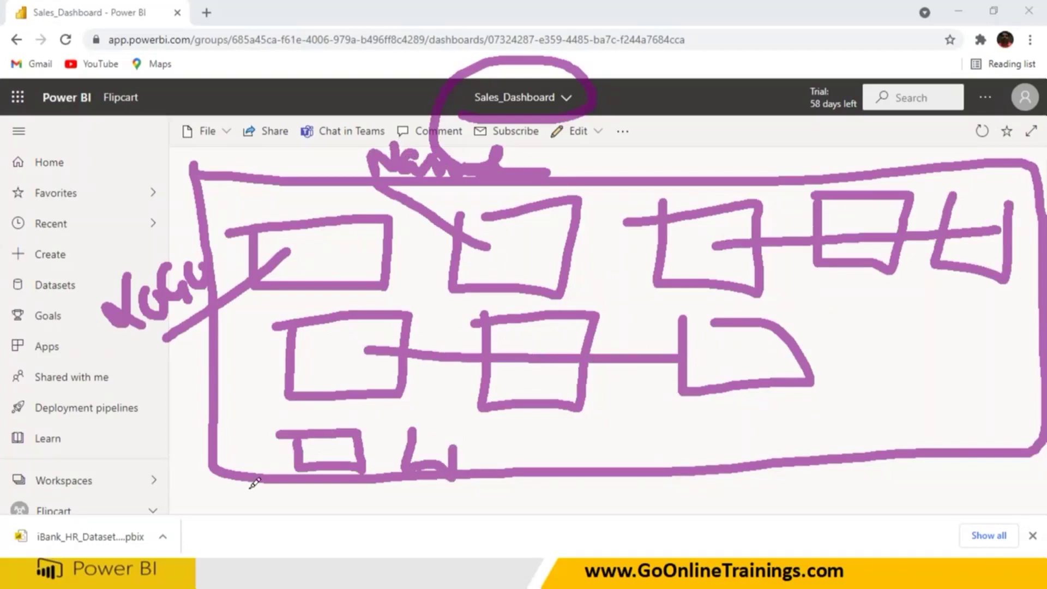
{"action": "left_click_drag", "start_coordinate": [265, 430], "coordinate": [255, 493]}
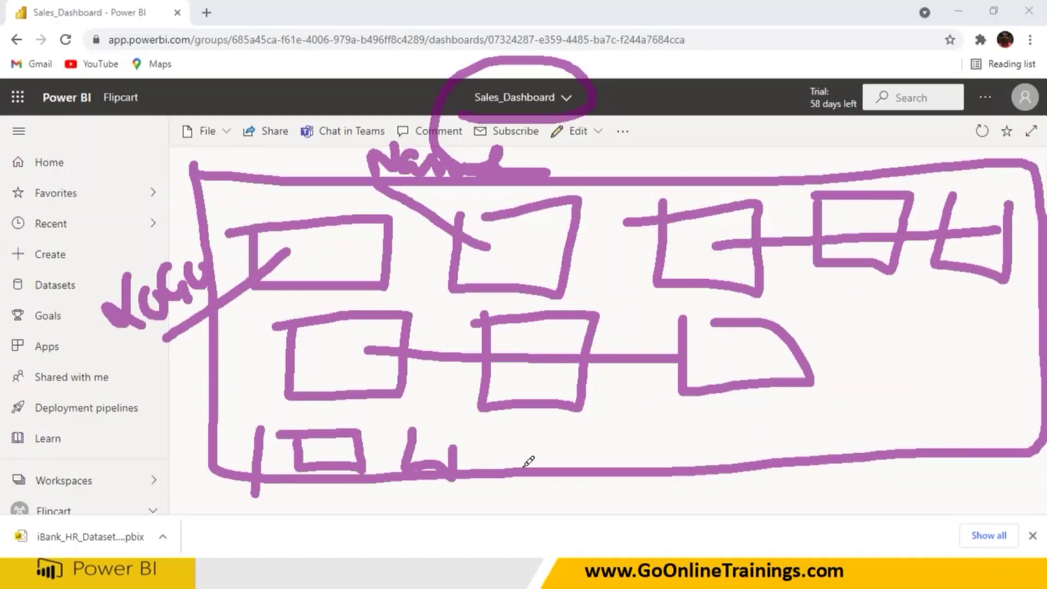
{"action": "mouse_move", "coordinate": [338, 249]}
{"action": "left_mouse_down"}
{"action": "mouse_move", "coordinate": [161, 390]}
{"action": "mouse_move", "coordinate": [159, 438]}
{"action": "mouse_move", "coordinate": [157, 420]}
{"action": "mouse_move", "coordinate": [198, 430]}
{"action": "mouse_move", "coordinate": [205, 408]}
{"action": "mouse_move", "coordinate": [223, 418]}
{"action": "left_mouse_up"}
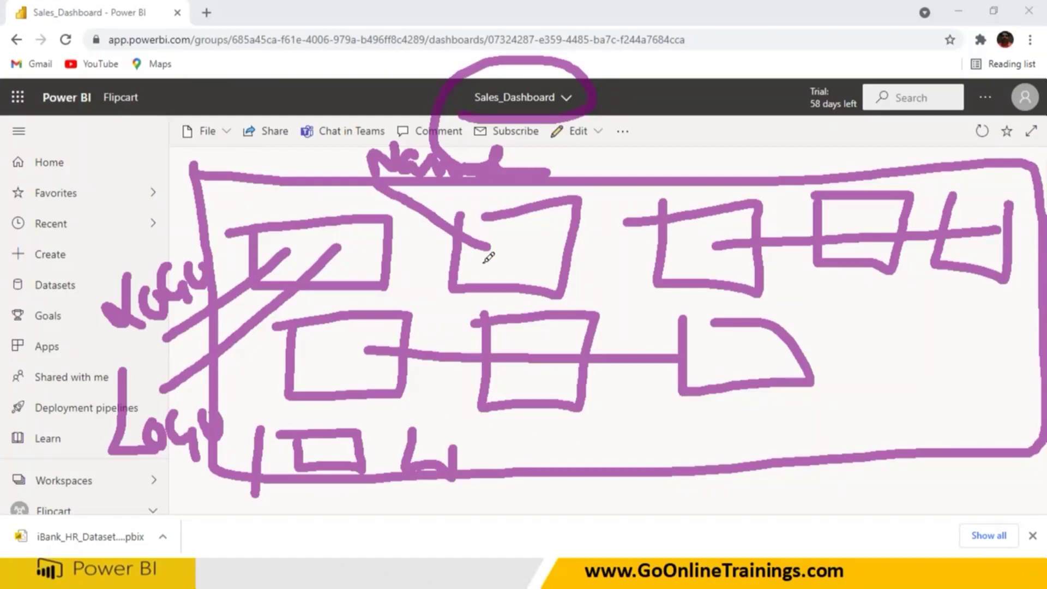
{"action": "left_click", "coordinate": [710, 24]}
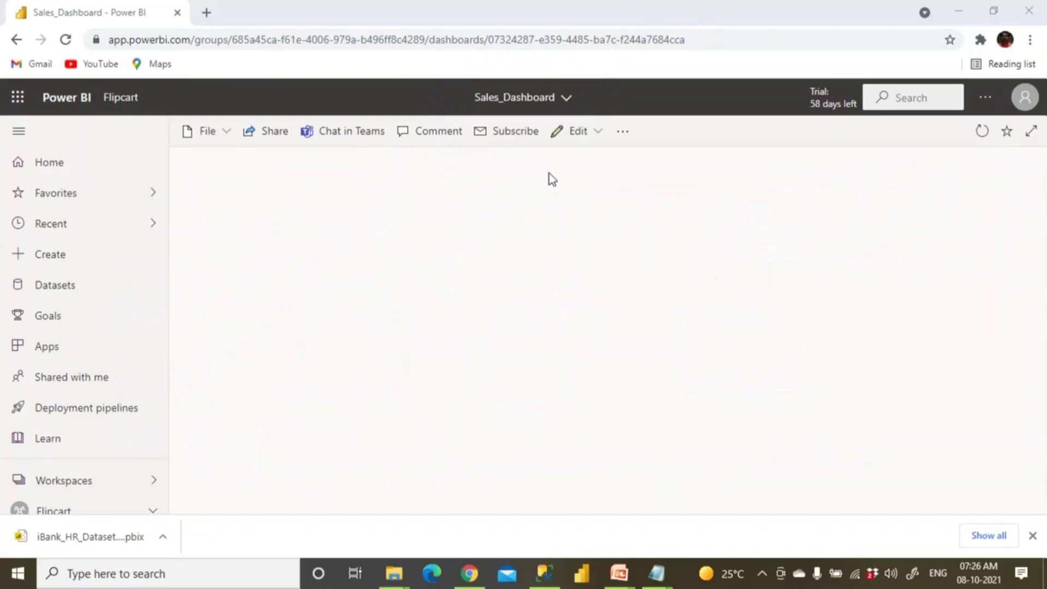
Step: Check the more-options menu and Edit dropdown: Add a tile, Dashboard theme, Mobile layout
{"action": "left_click", "coordinate": [623, 136]}
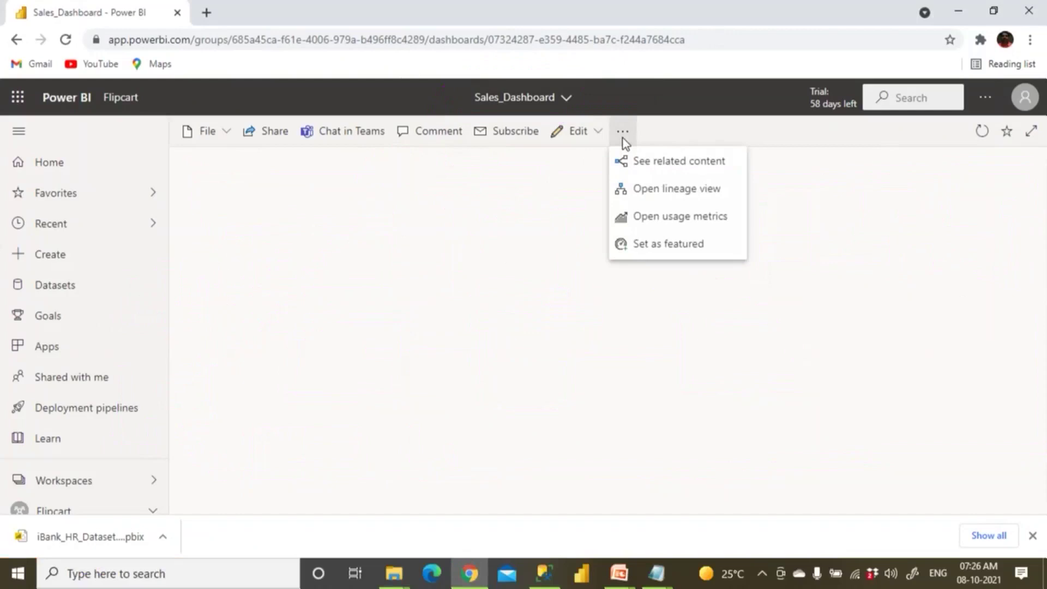
{"action": "key", "text": "Escape"}
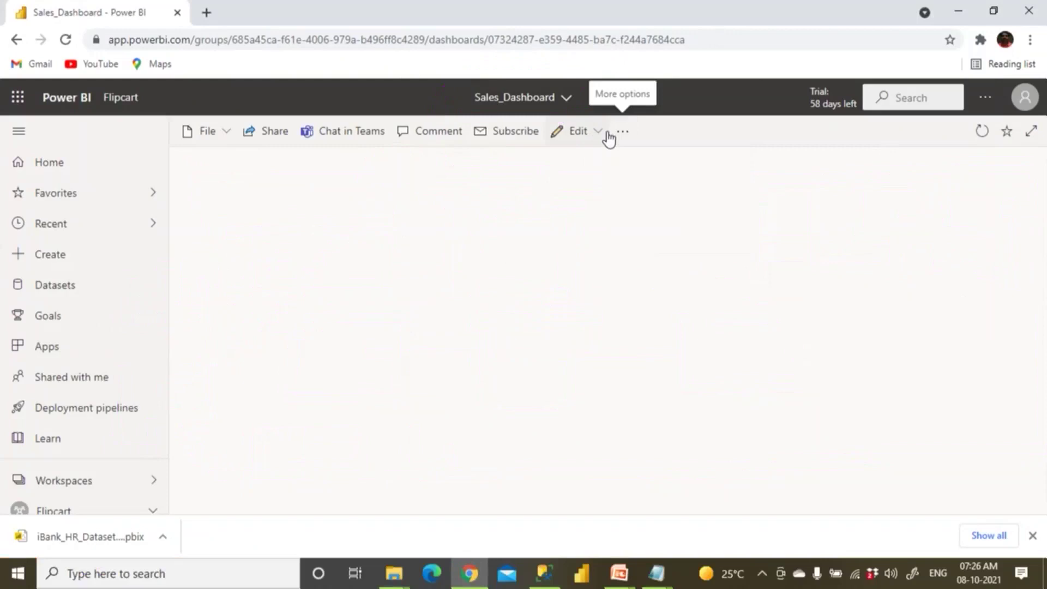
{"action": "left_click", "coordinate": [596, 136]}
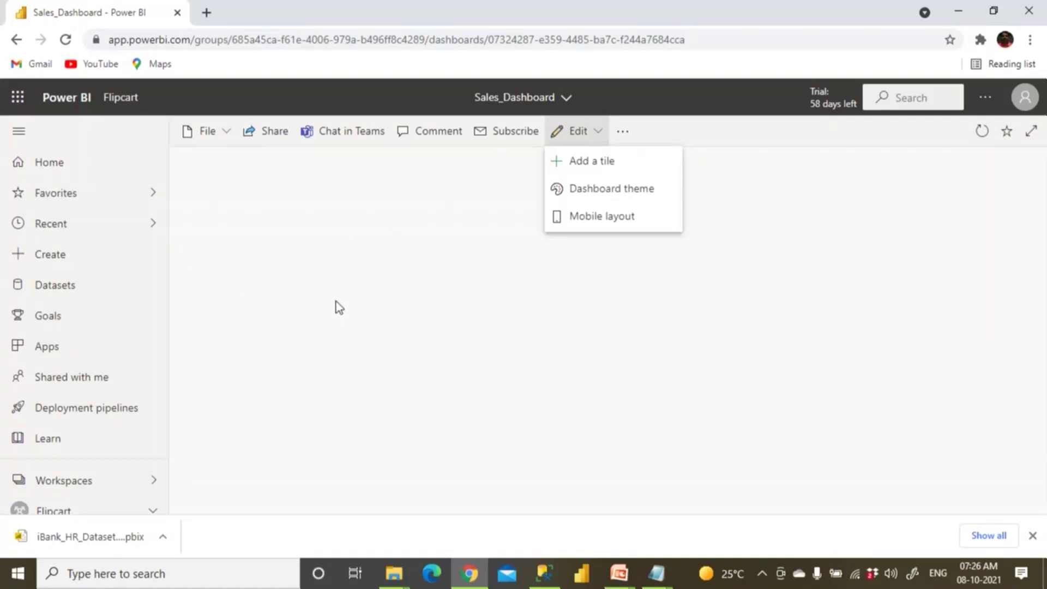
{"action": "left_click", "coordinate": [390, 255]}
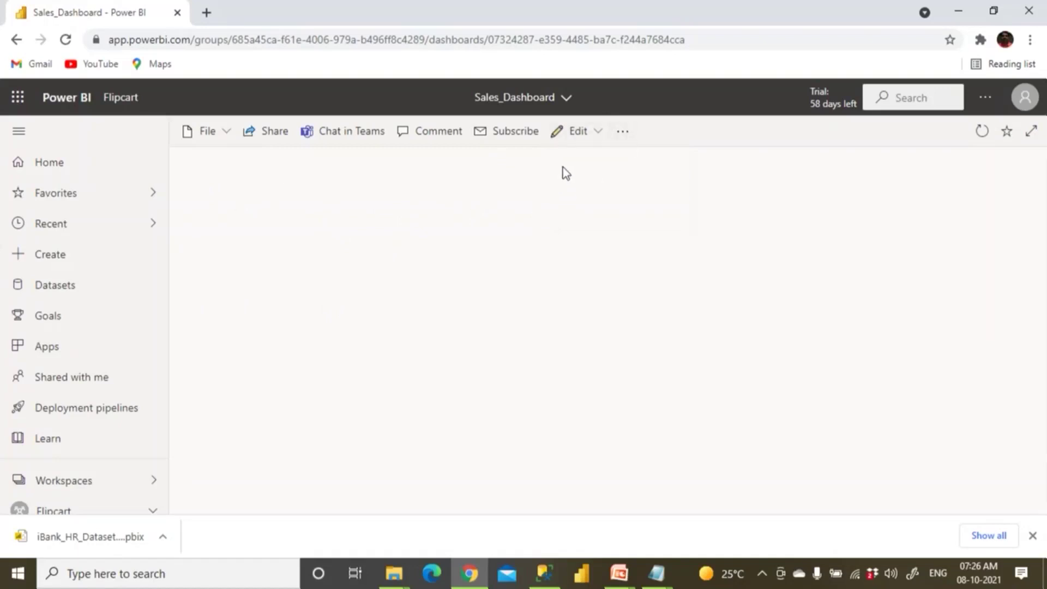
{"action": "left_click", "coordinate": [595, 134]}
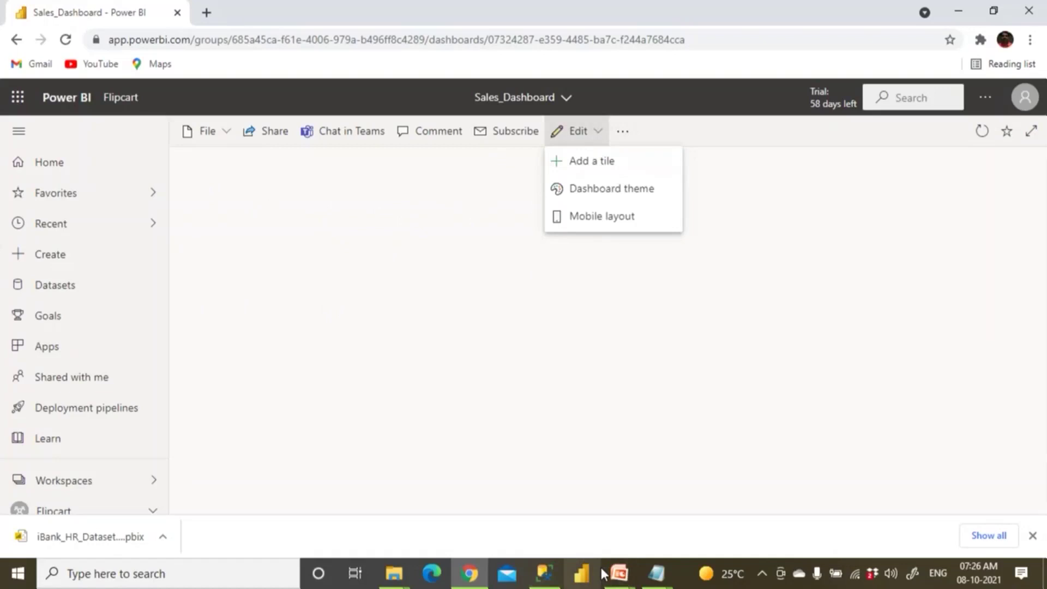
{"action": "left_click", "coordinate": [588, 574]}
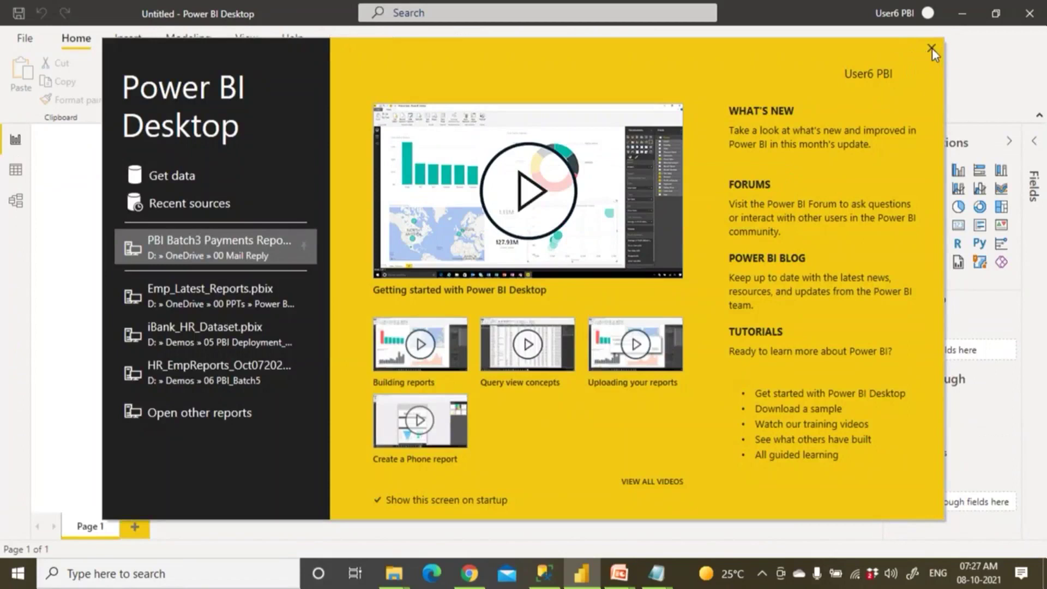
Step: Dismiss the Power BI Desktop welcome screen and switch the ribbon to Insert
{"action": "left_click", "coordinate": [932, 48]}
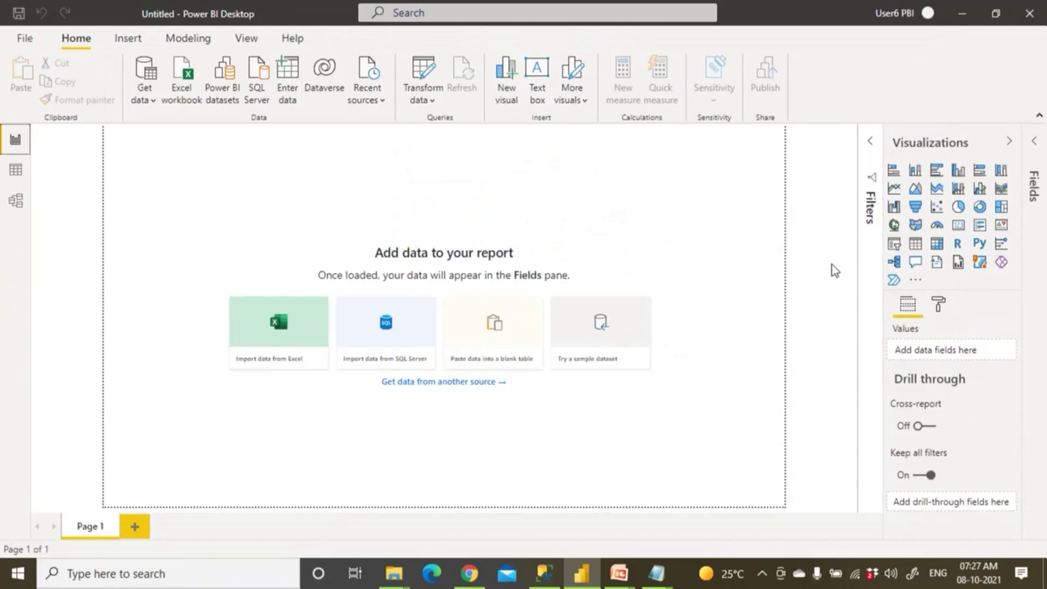
{"action": "left_click", "coordinate": [132, 38]}
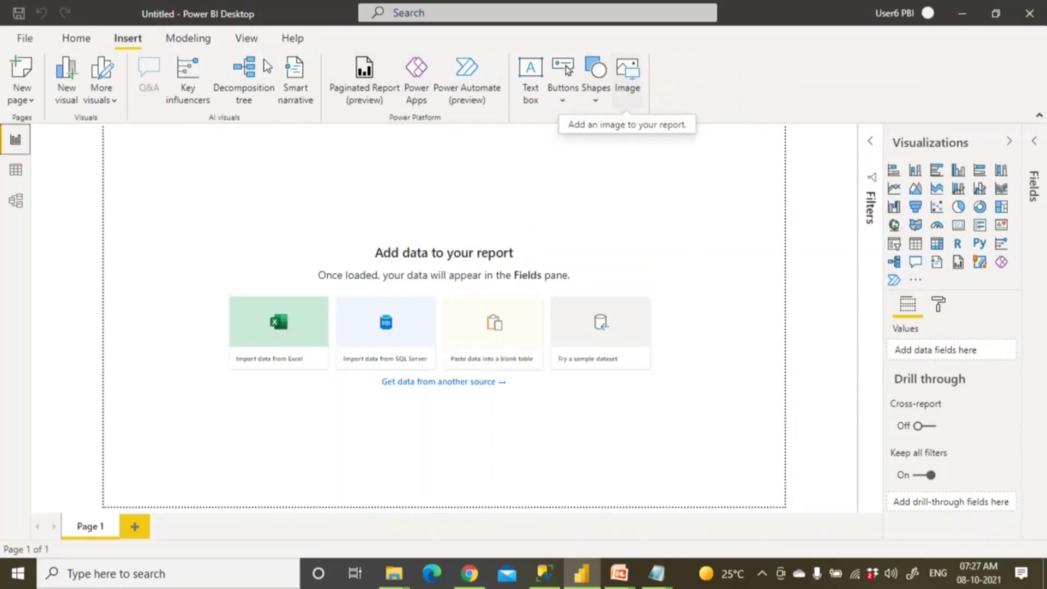
{"action": "left_click", "coordinate": [71, 41]}
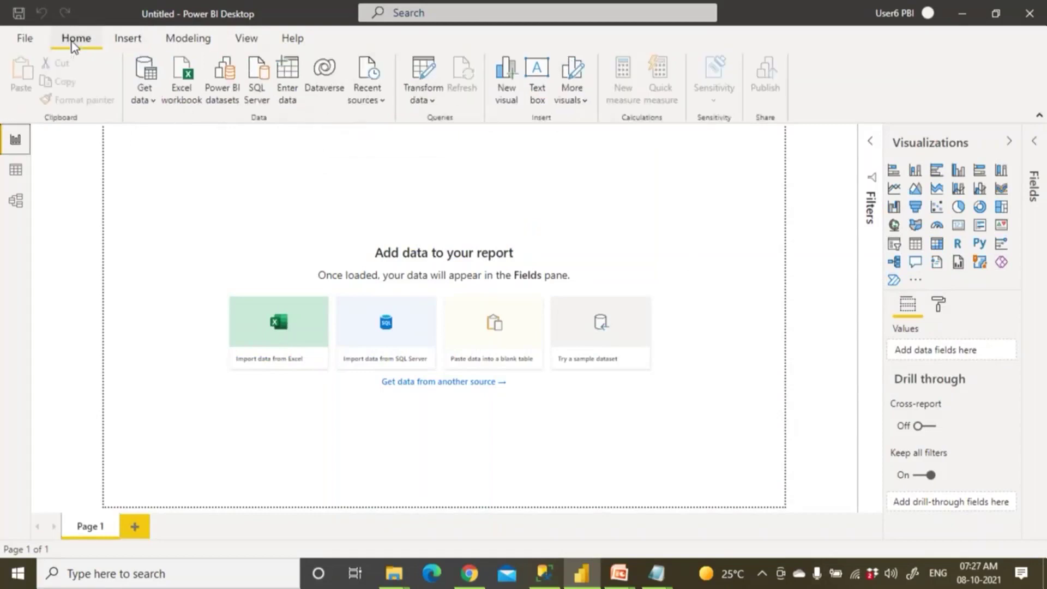
{"action": "left_click", "coordinate": [129, 38]}
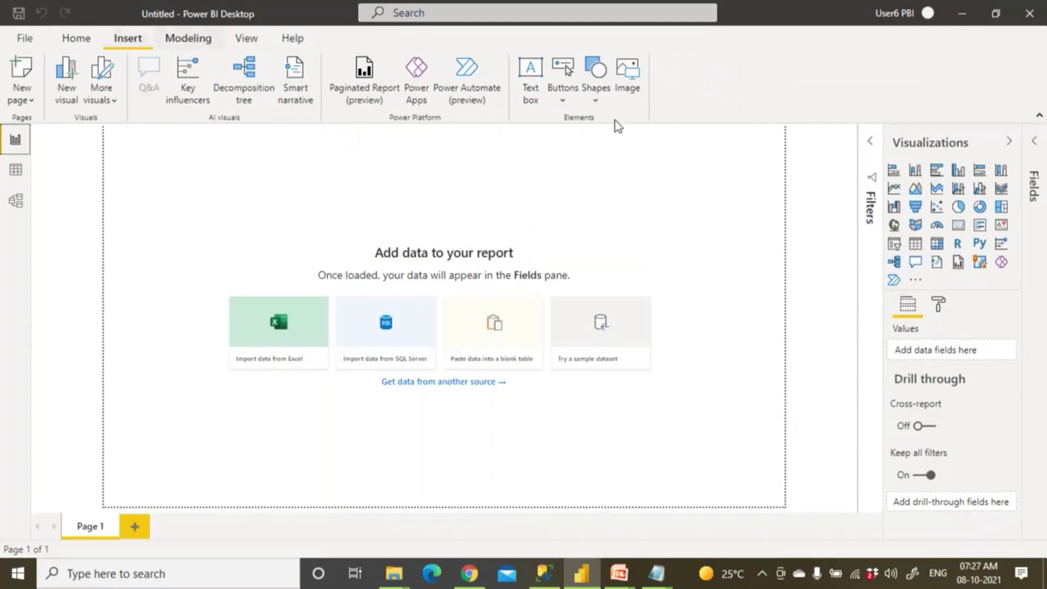
{"action": "left_click", "coordinate": [631, 87]}
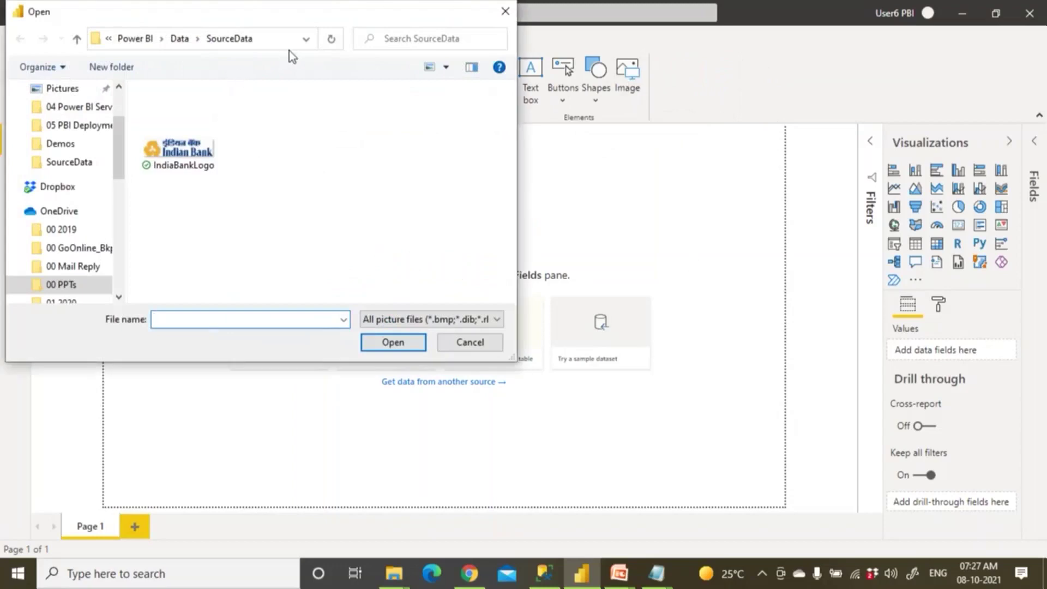
Step: Insert the IndiaBankLogo picture from SourceData and shrink it
{"action": "left_click", "coordinate": [286, 43]}
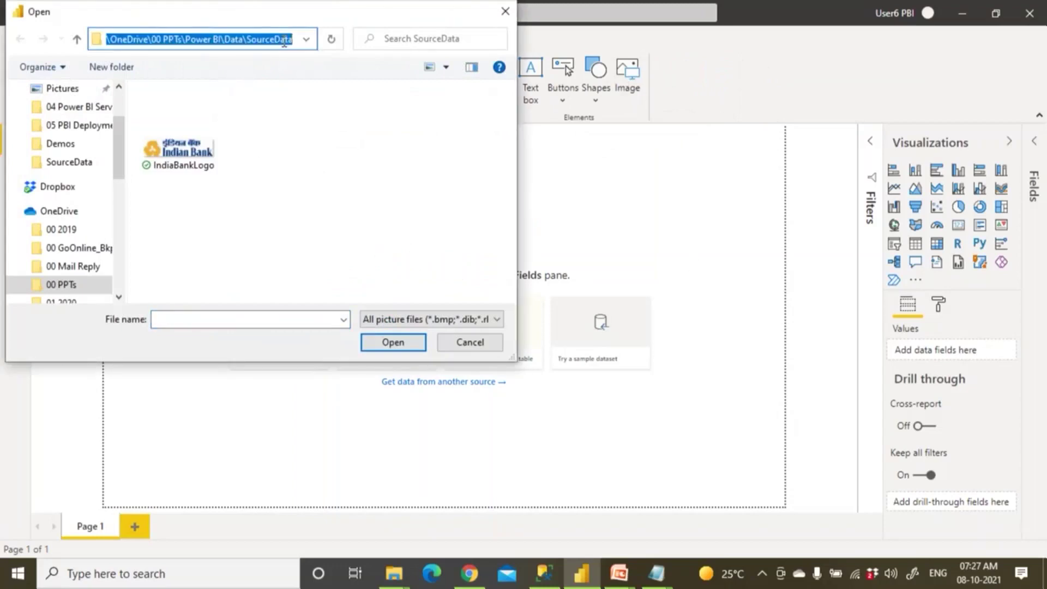
{"action": "left_click", "coordinate": [180, 131]}
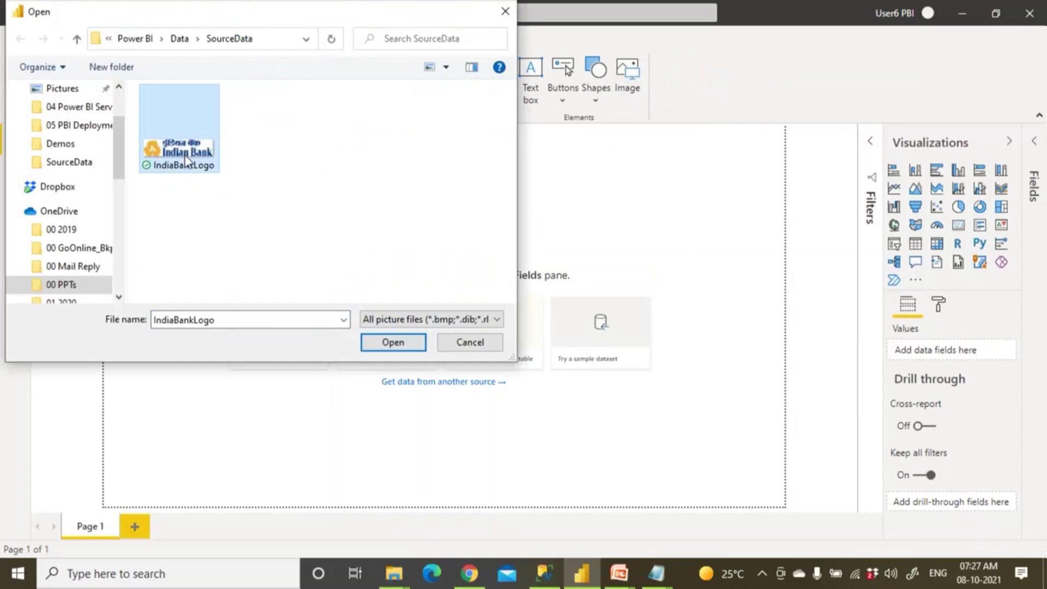
{"action": "left_click", "coordinate": [393, 343]}
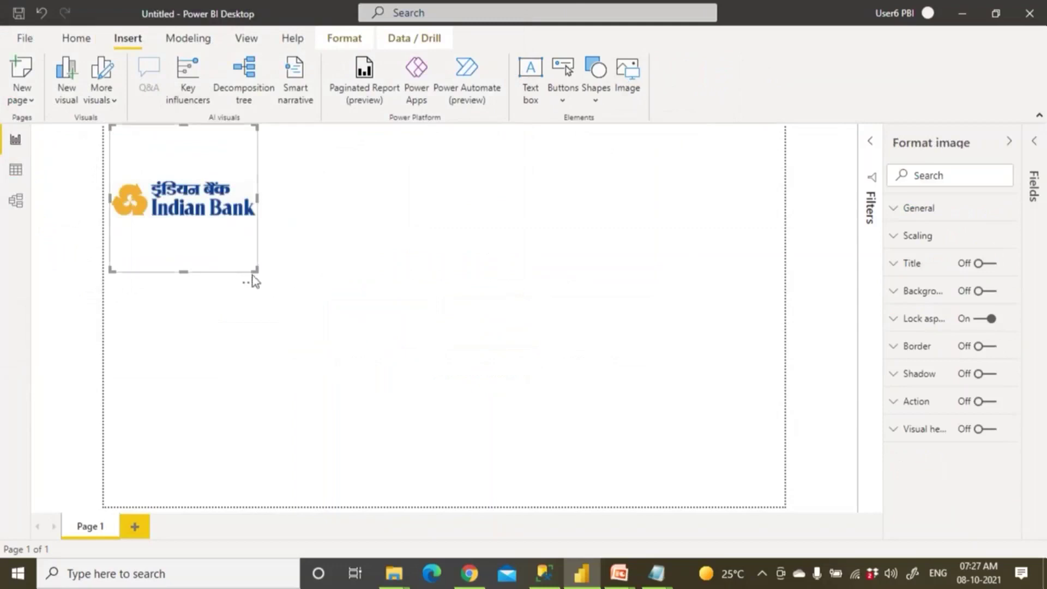
{"action": "left_click_drag", "start_coordinate": [257, 200], "coordinate": [383, 194]}
{"action": "left_click_drag", "start_coordinate": [381, 262], "coordinate": [332, 162]}
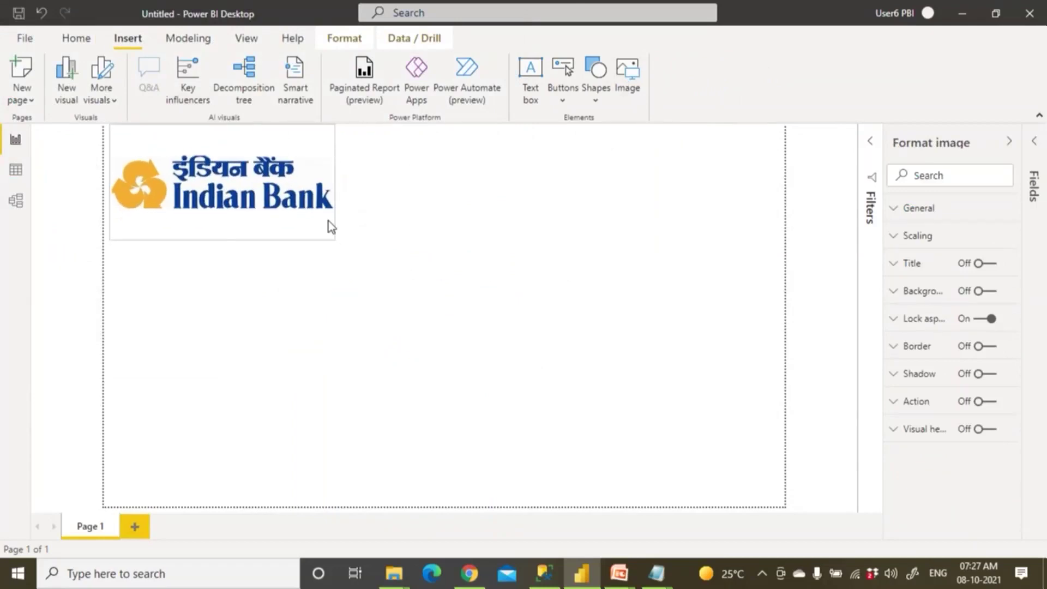
{"action": "left_click_drag", "start_coordinate": [332, 238], "coordinate": [304, 140]}
{"action": "left_click_drag", "start_coordinate": [306, 223], "coordinate": [286, 213]}
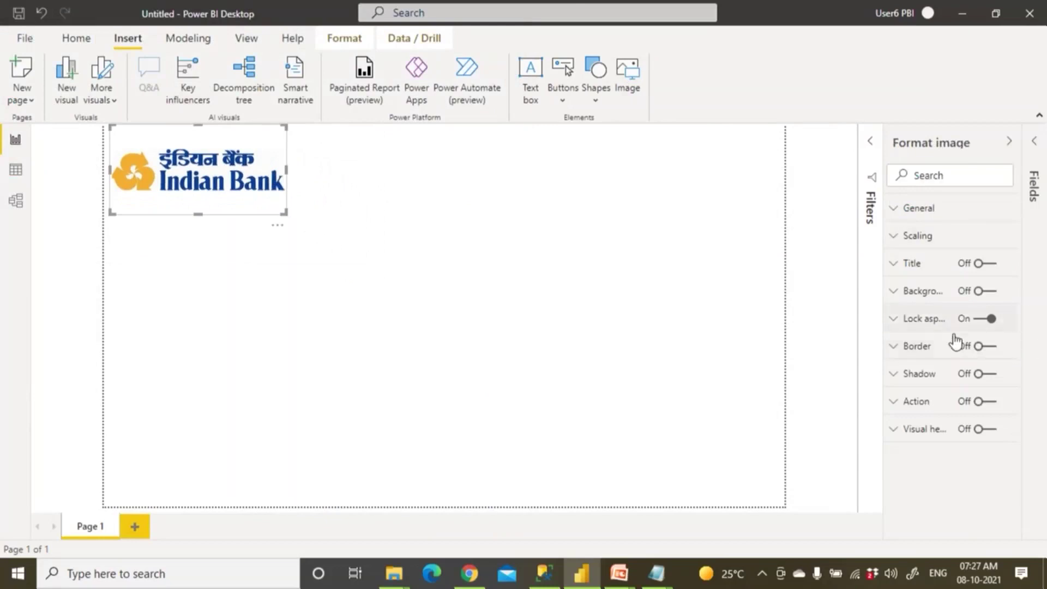
Step: Toggle Lock aspect to reshape the logo into a compact top-left banner
{"action": "left_click", "coordinate": [980, 322]}
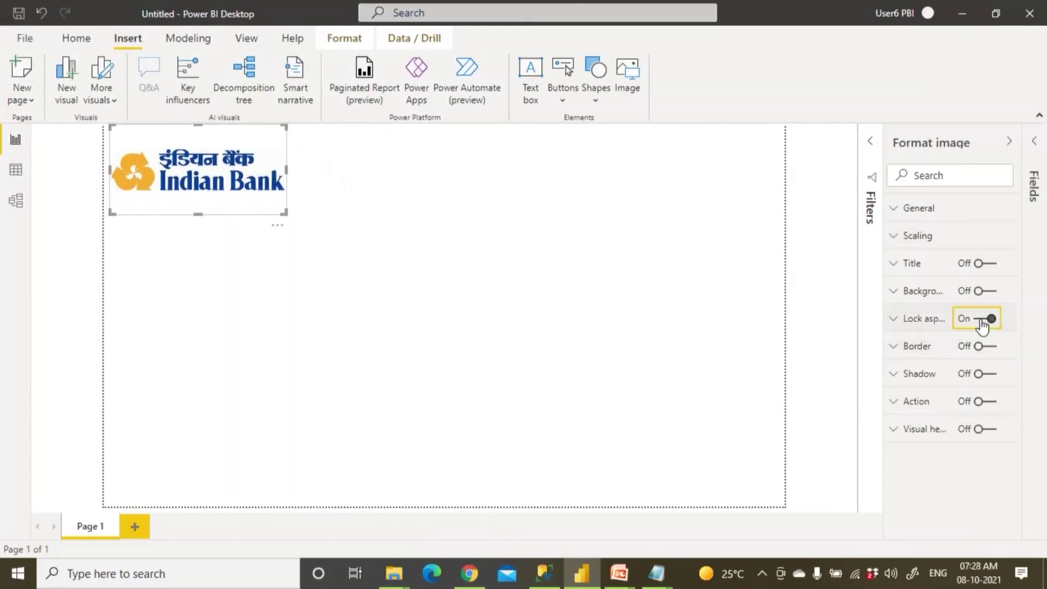
{"action": "left_click_drag", "start_coordinate": [285, 214], "coordinate": [423, 248]}
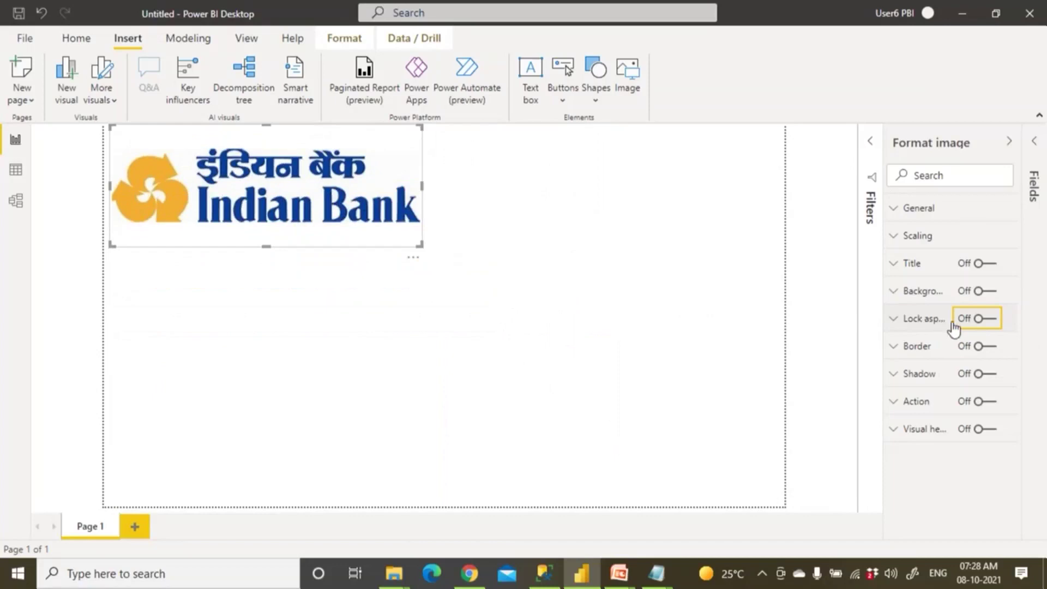
{"action": "left_click", "coordinate": [997, 323]}
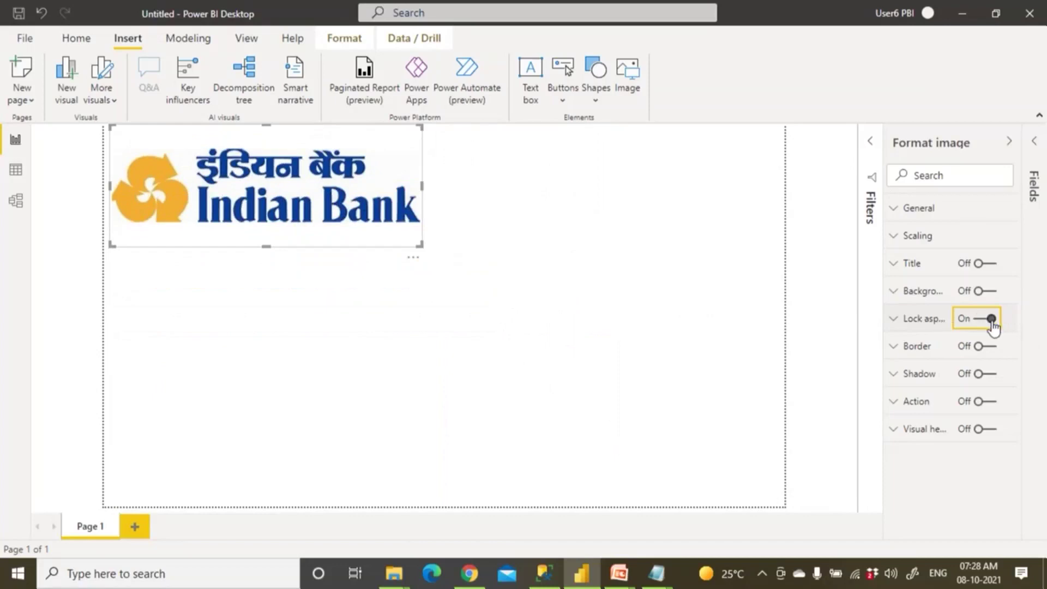
{"action": "left_click", "coordinate": [423, 254]}
{"action": "left_click", "coordinate": [406, 237]}
{"action": "left_click_drag", "start_coordinate": [419, 245], "coordinate": [416, 400]}
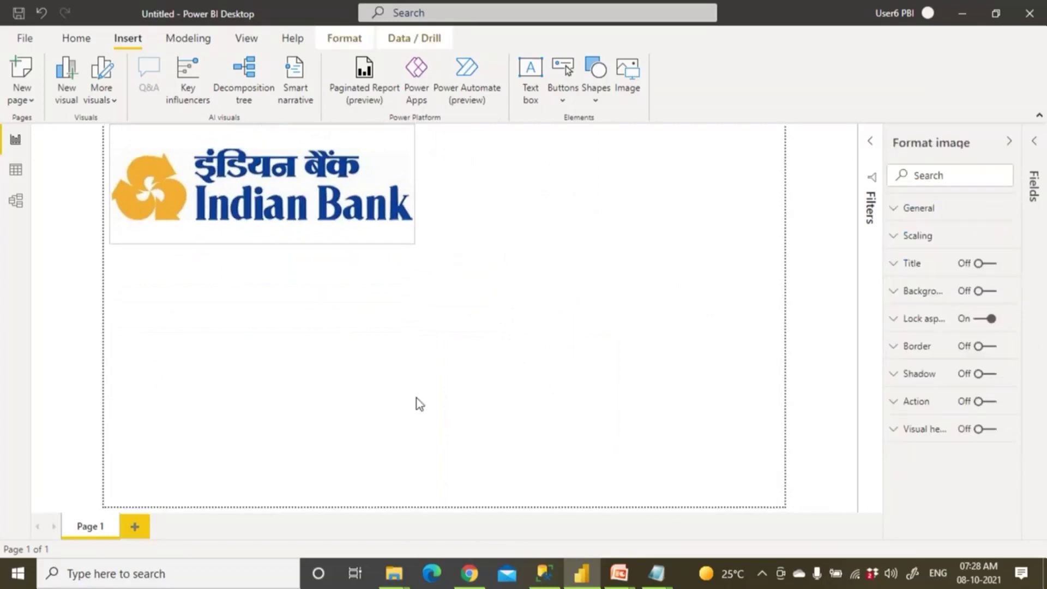
{"action": "left_click", "coordinate": [987, 321]}
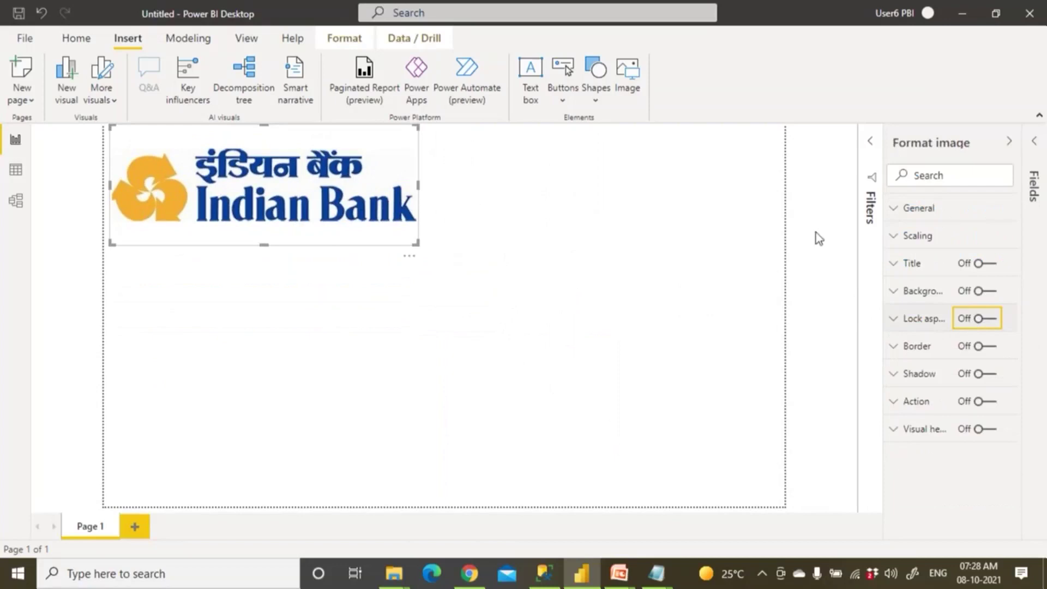
{"action": "left_click_drag", "start_coordinate": [428, 185], "coordinate": [395, 216]}
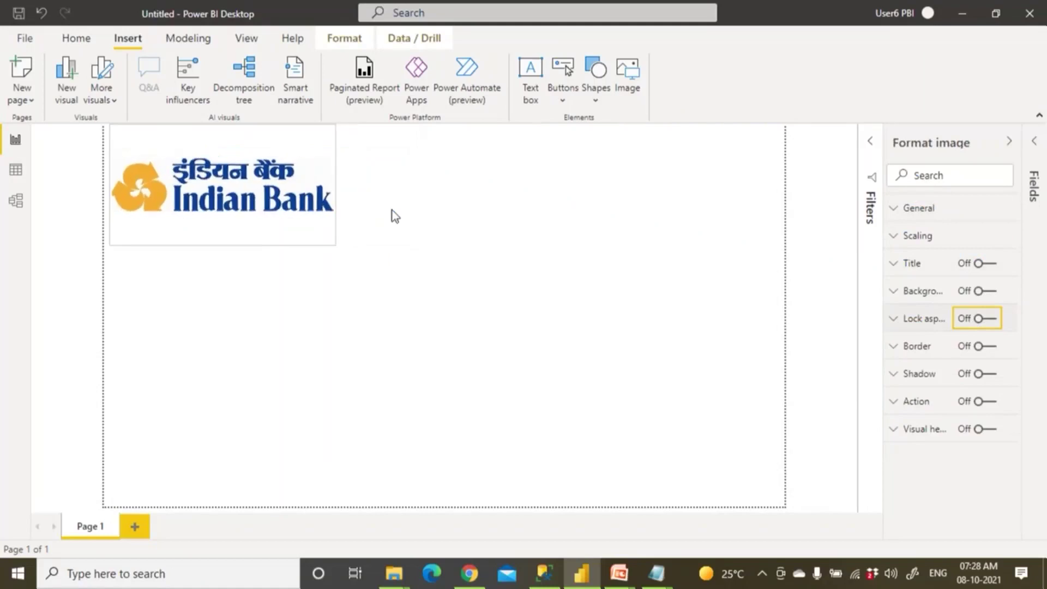
Step: Turn on a border around the logo image
{"action": "left_click", "coordinate": [418, 219]}
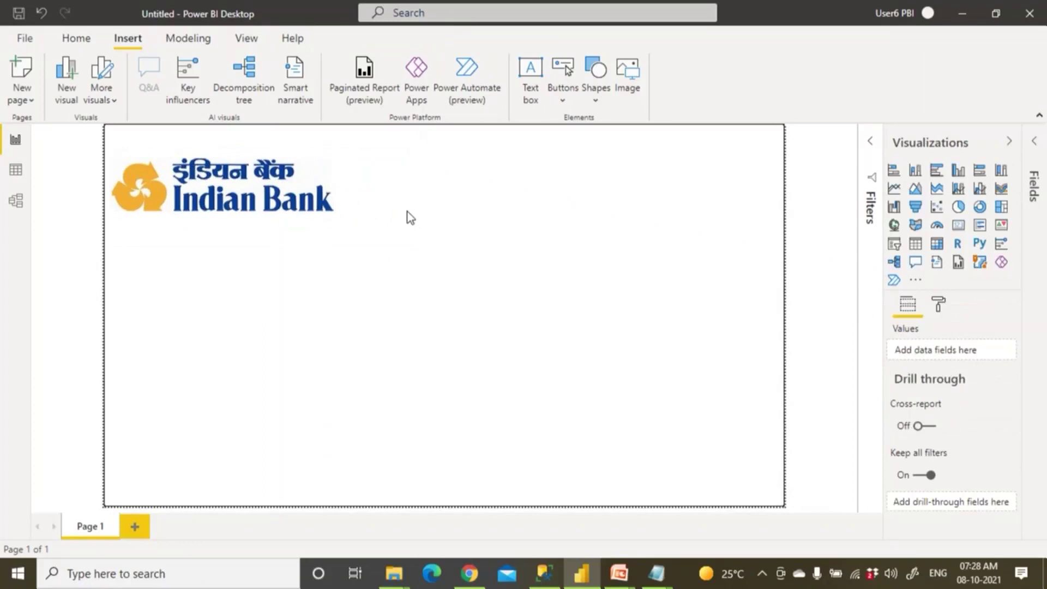
{"action": "left_click", "coordinate": [296, 218]}
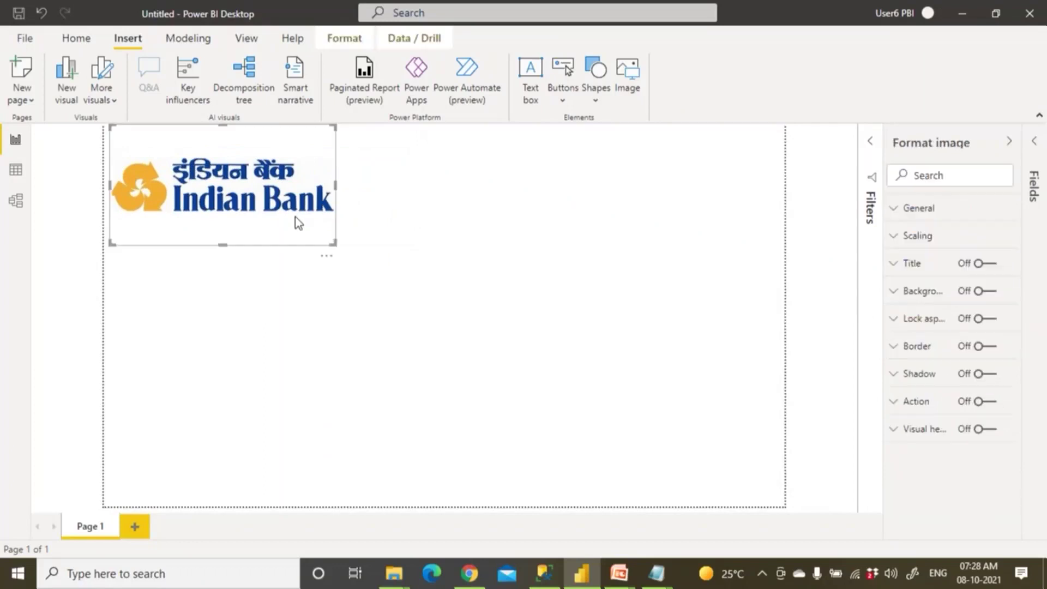
{"action": "left_click", "coordinate": [990, 349]}
{"action": "left_click", "coordinate": [461, 321]}
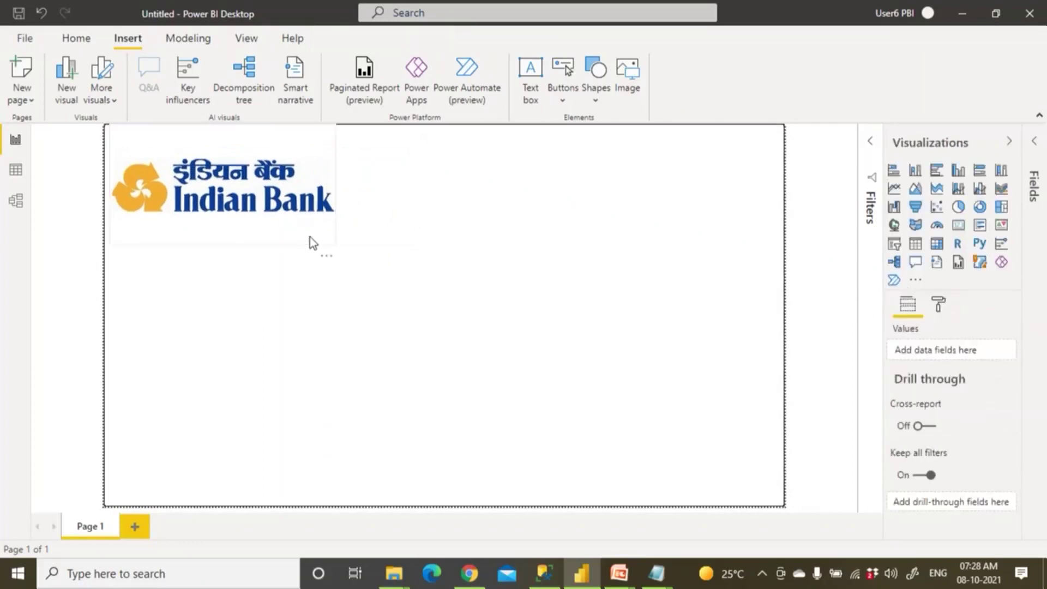
Step: Add a text box below the logo and type the title text
{"action": "left_click", "coordinate": [530, 95]}
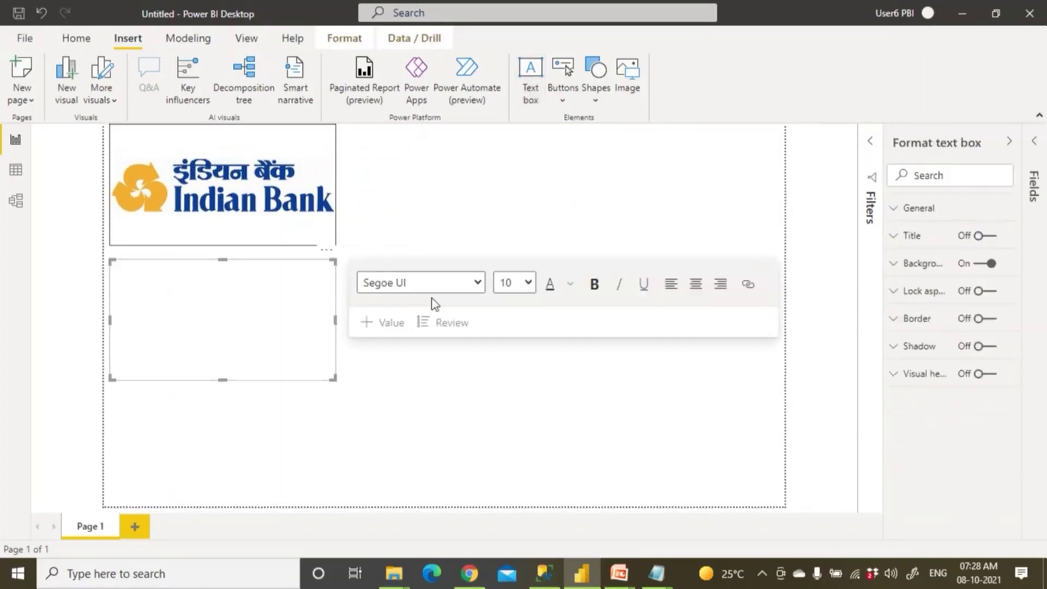
{"action": "left_click", "coordinate": [224, 309]}
{"action": "type", "text": "Sales Dhas"}
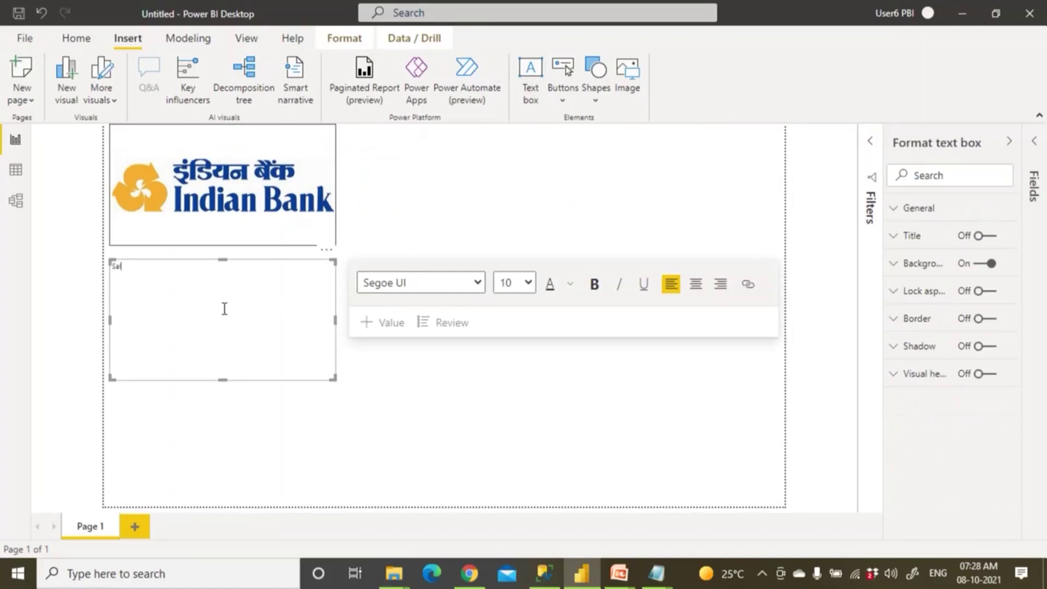
{"action": "key", "text": "BackSpace"}
{"action": "key", "text": "BackSpace"}
{"action": "key", "text": "BackSpace"}
{"action": "type", "text": "ashbaord"}
Step: Set the title to 42 pt, retype it as 'Sales Dashboard', and shorten the box
{"action": "triple_click", "coordinate": [149, 276]}
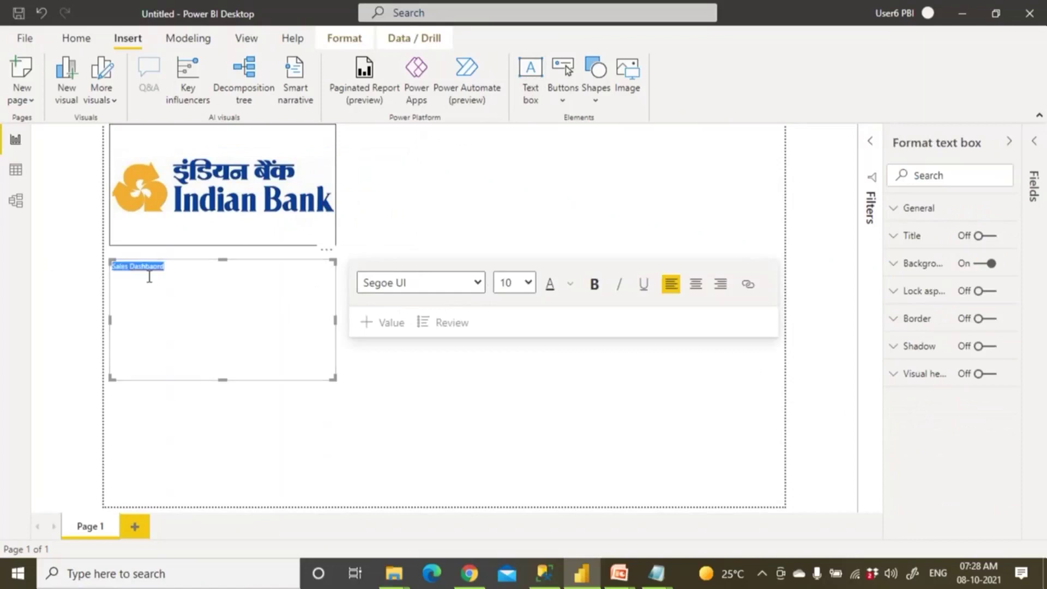
{"action": "left_click", "coordinate": [527, 285]}
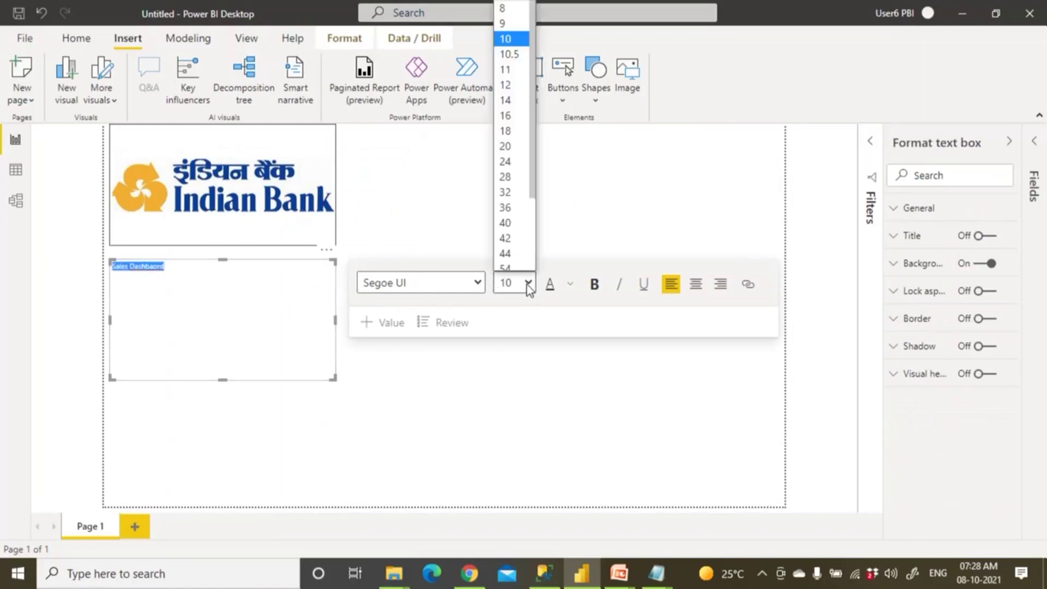
{"action": "left_click", "coordinate": [507, 232]}
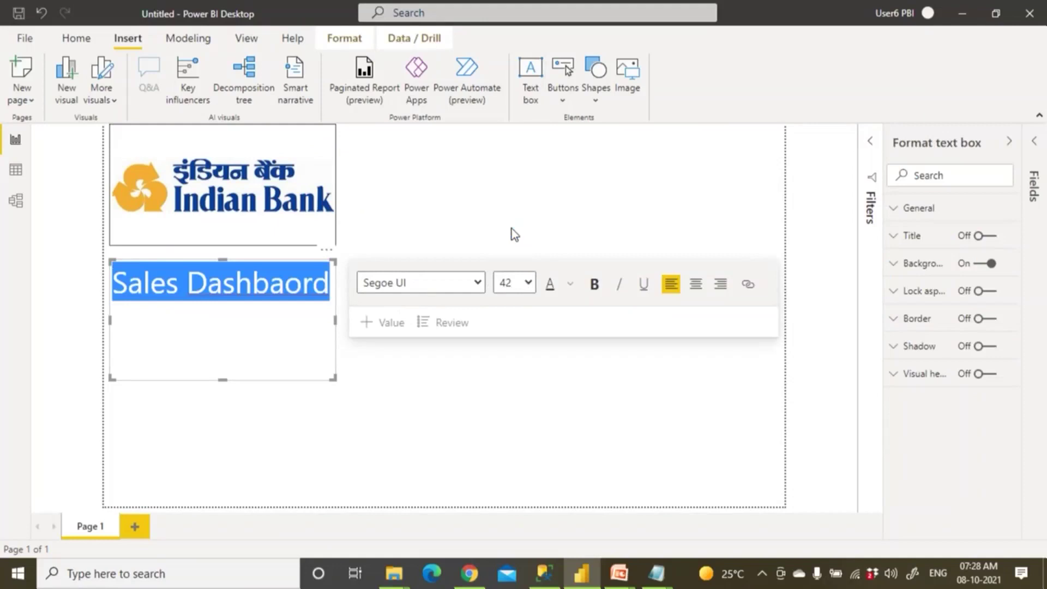
{"action": "type", "text": "Sales Dashboard"}
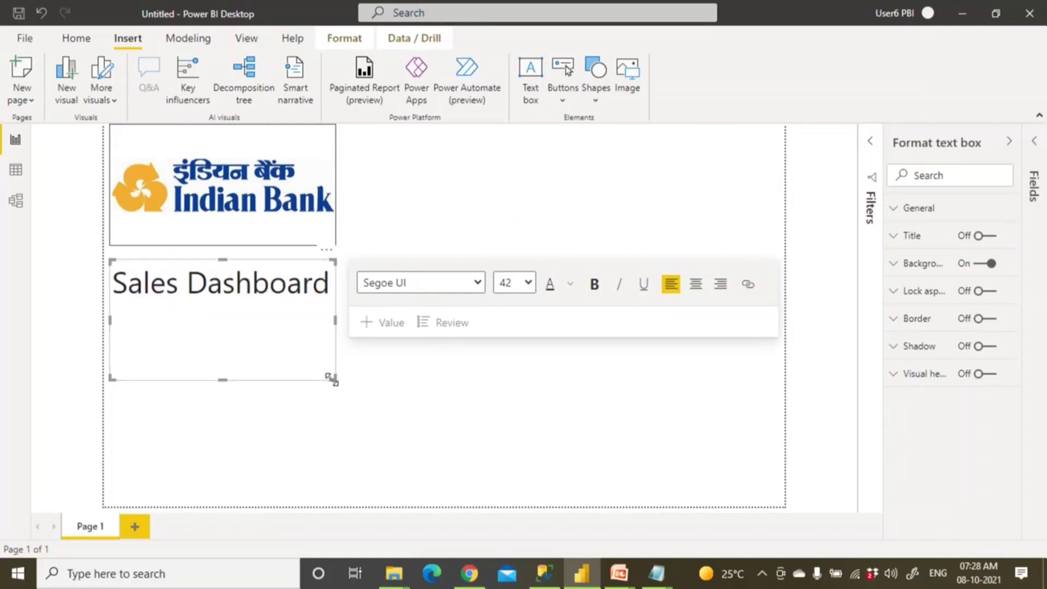
{"action": "left_click_drag", "start_coordinate": [333, 378], "coordinate": [327, 339]}
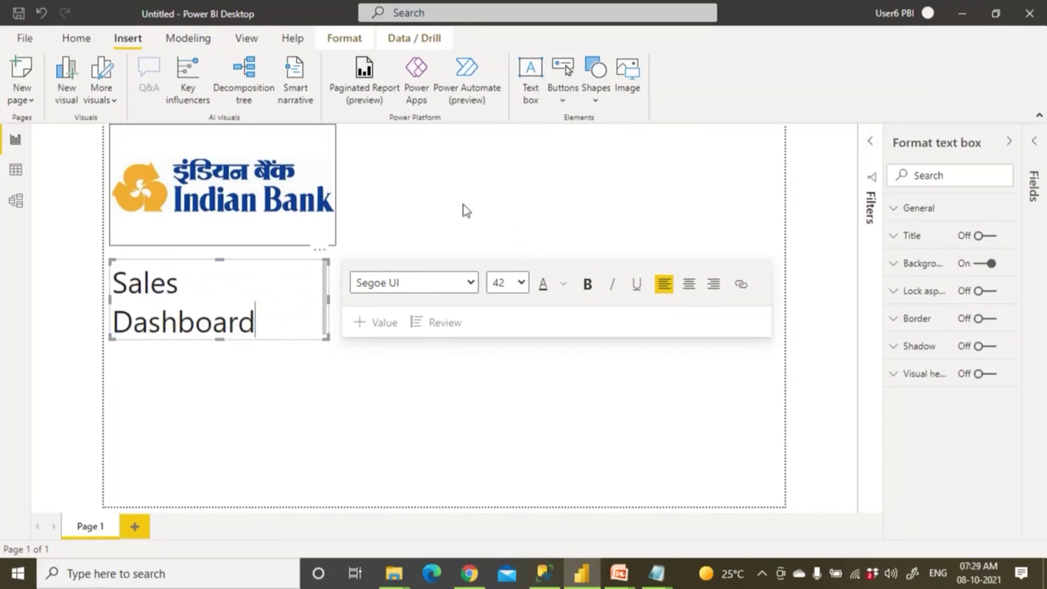
{"action": "key", "text": "ctrl+z"}
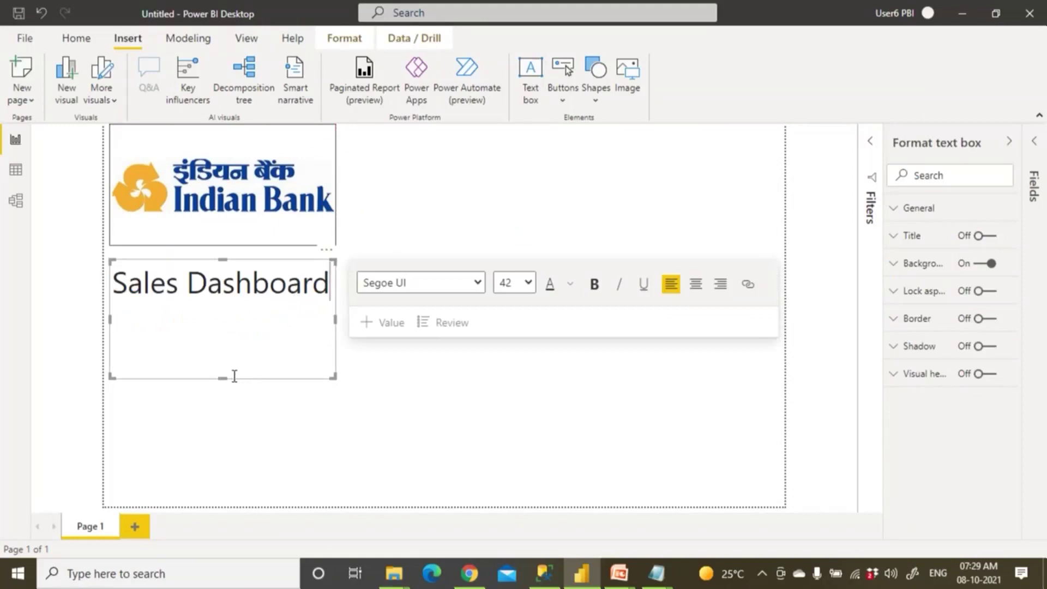
{"action": "left_click_drag", "start_coordinate": [226, 376], "coordinate": [228, 333]}
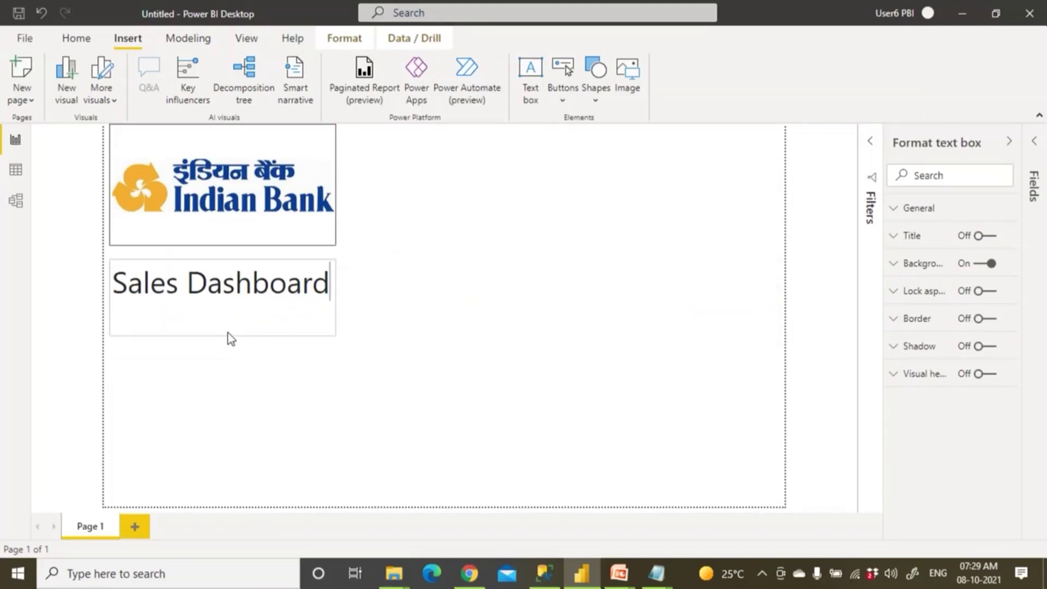
{"action": "left_click", "coordinate": [288, 388]}
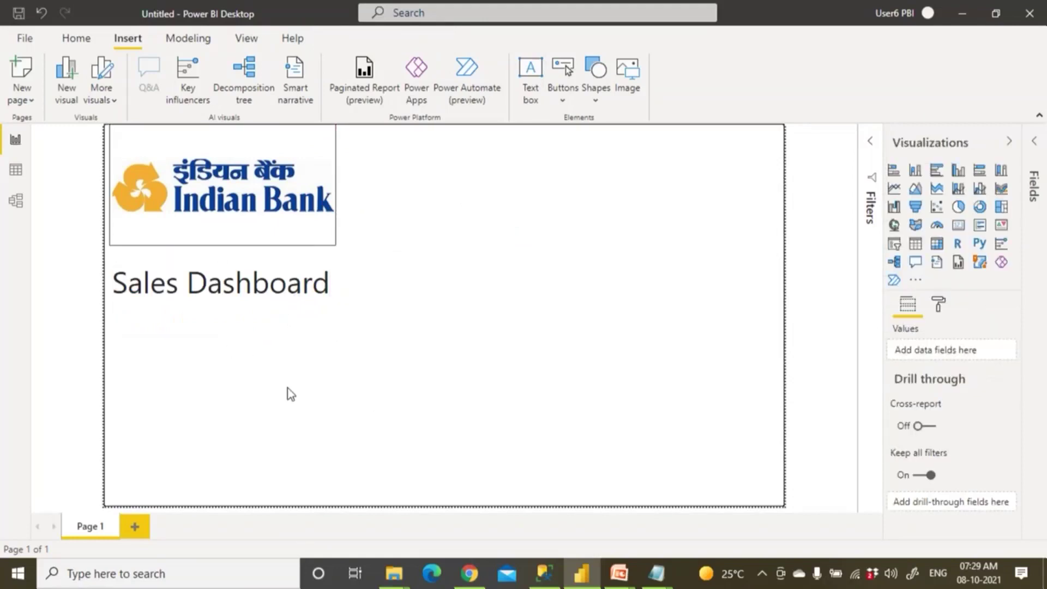
Step: Switch the Border on for the Sales Dashboard text box
{"action": "left_click", "coordinate": [938, 306]}
{"action": "left_click", "coordinate": [270, 313]}
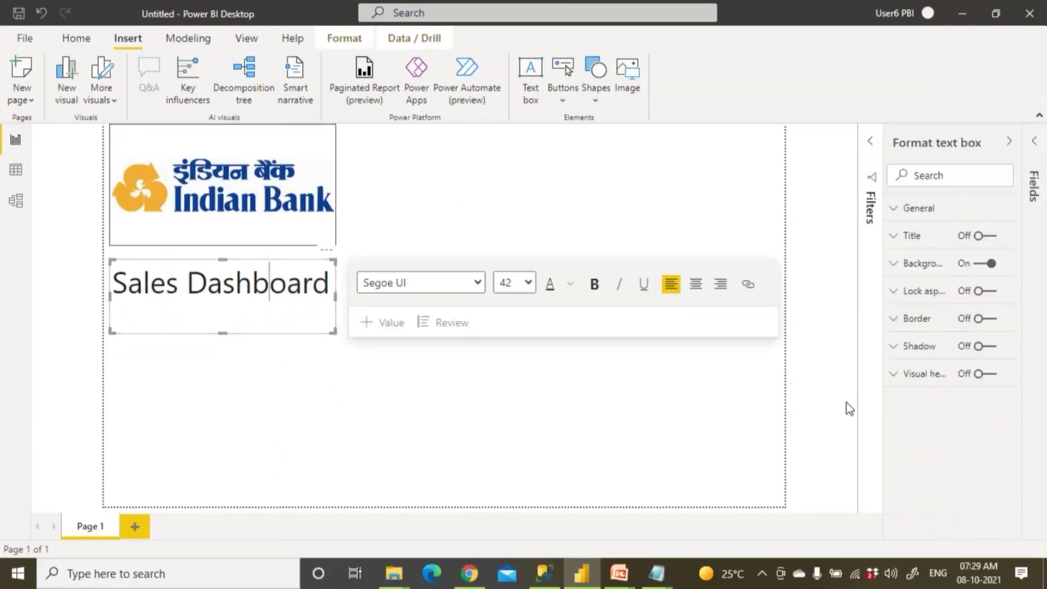
{"action": "left_click", "coordinate": [982, 322]}
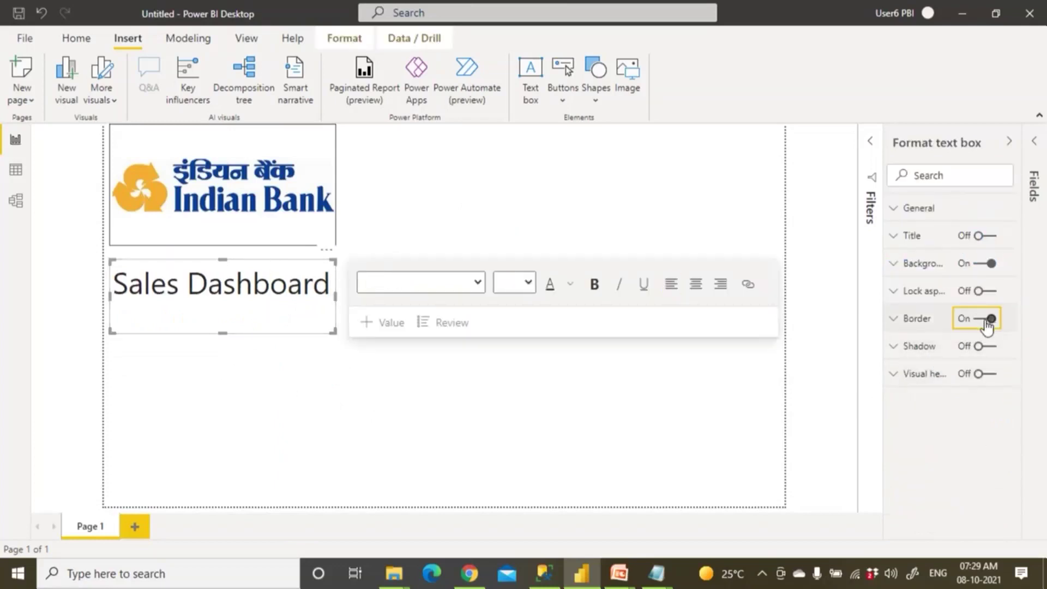
{"action": "left_click", "coordinate": [594, 285]}
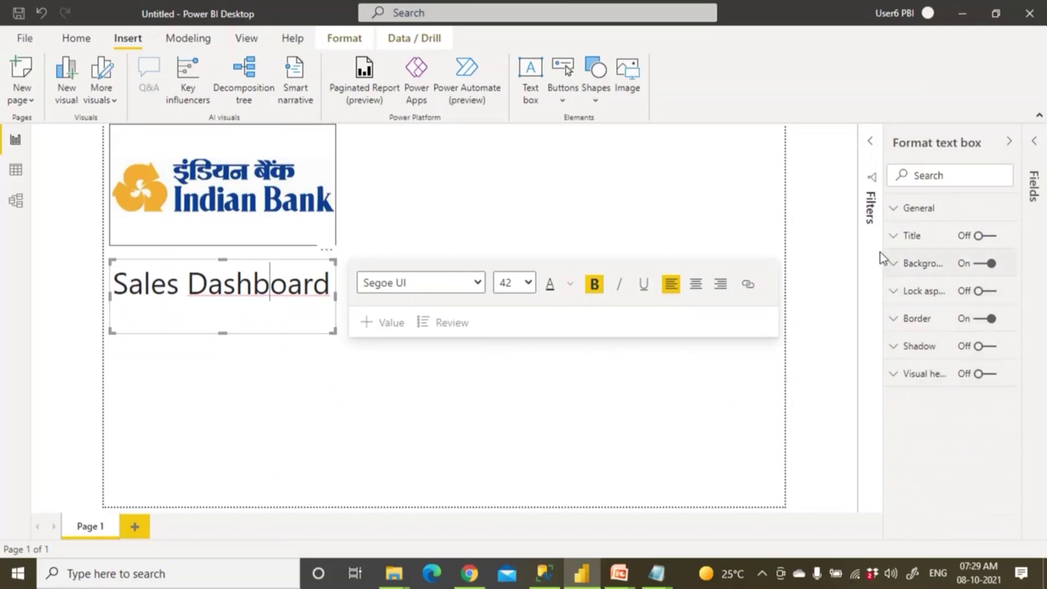
Step: Review the text box's General and Title format settings, then deselect it
{"action": "left_click", "coordinate": [901, 217]}
{"action": "left_click", "coordinate": [900, 217]}
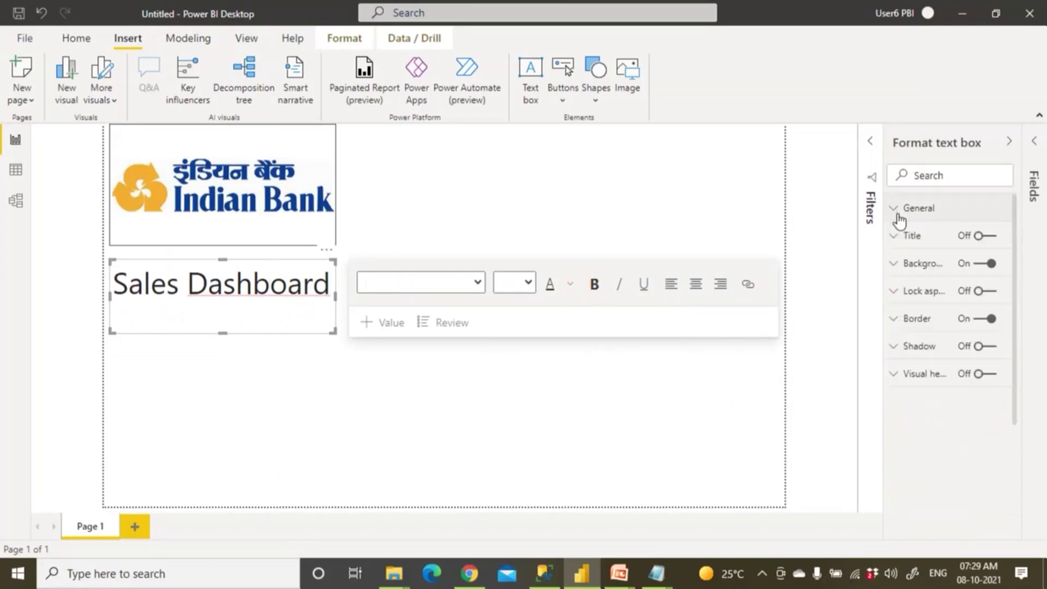
{"action": "left_click", "coordinate": [895, 242]}
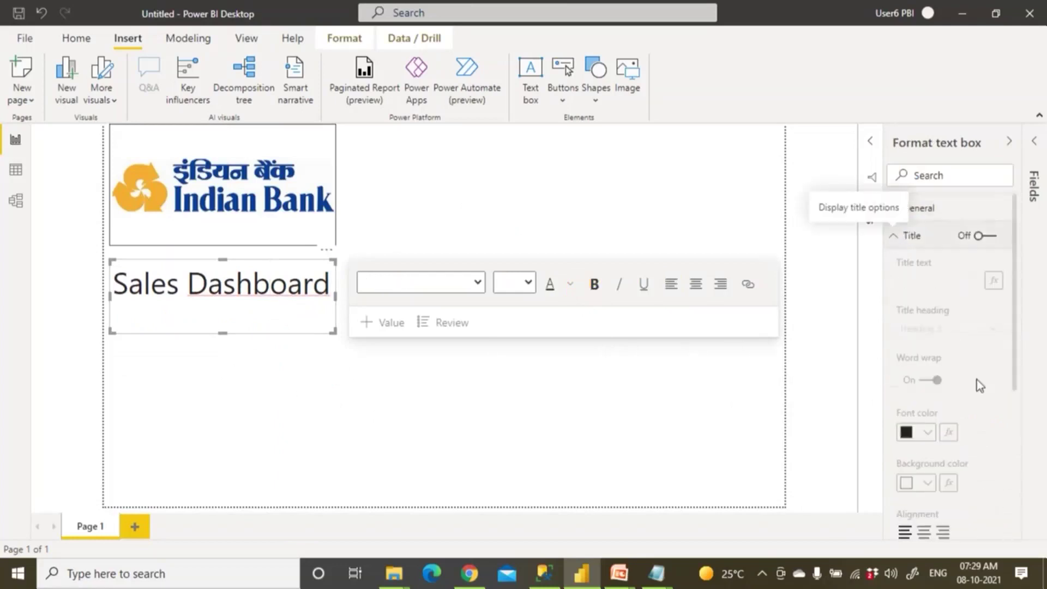
{"action": "scroll", "coordinate": [980, 403], "scroll_direction": "down", "scroll_amount": 6}
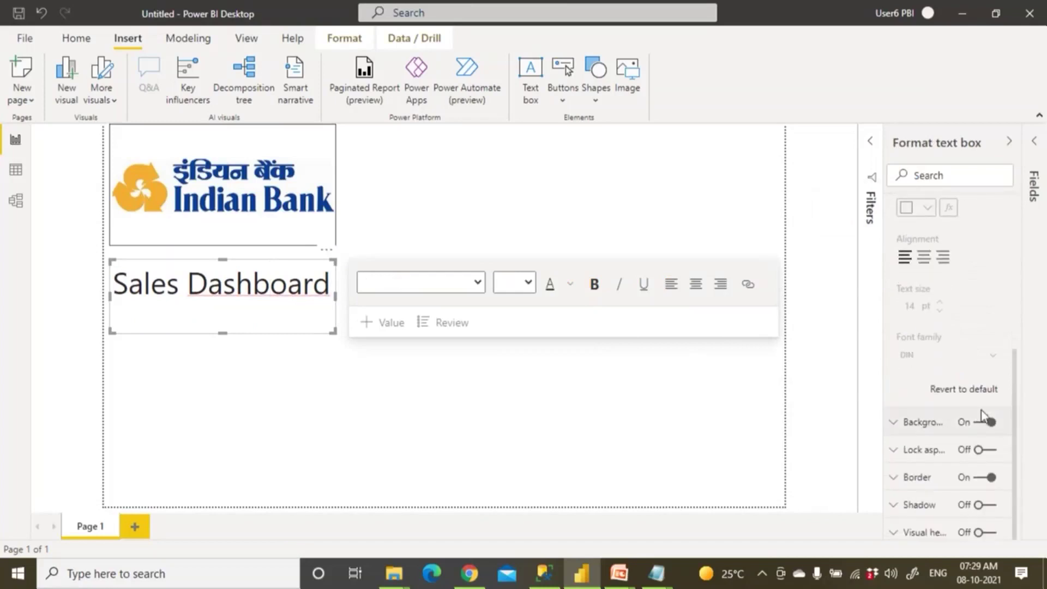
{"action": "scroll", "coordinate": [981, 409], "scroll_direction": "up", "scroll_amount": 6}
{"action": "left_click", "coordinate": [384, 446]}
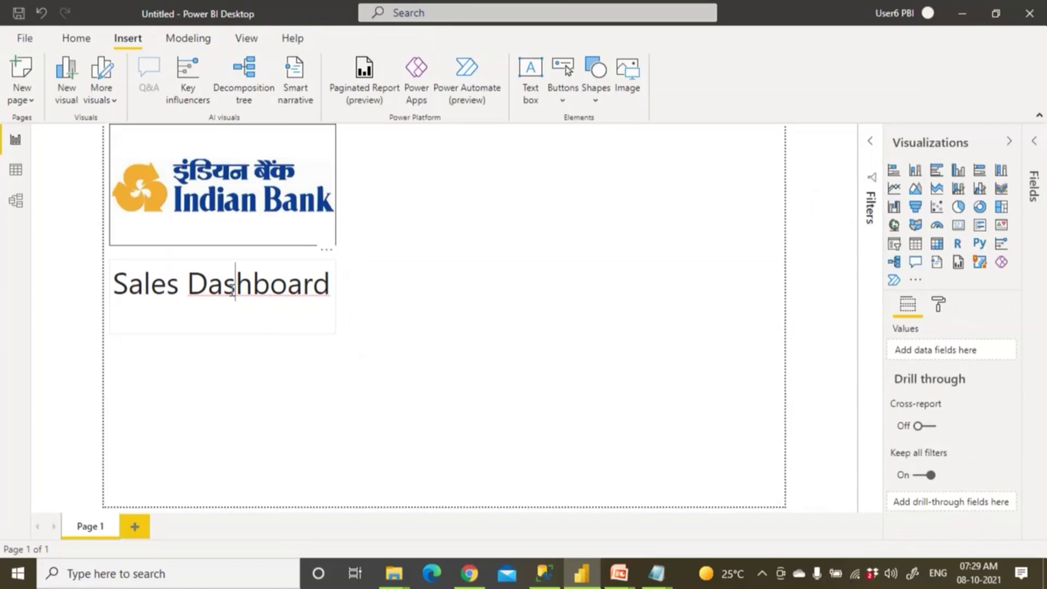
{"action": "left_click", "coordinate": [231, 291]}
{"action": "left_click", "coordinate": [371, 400]}
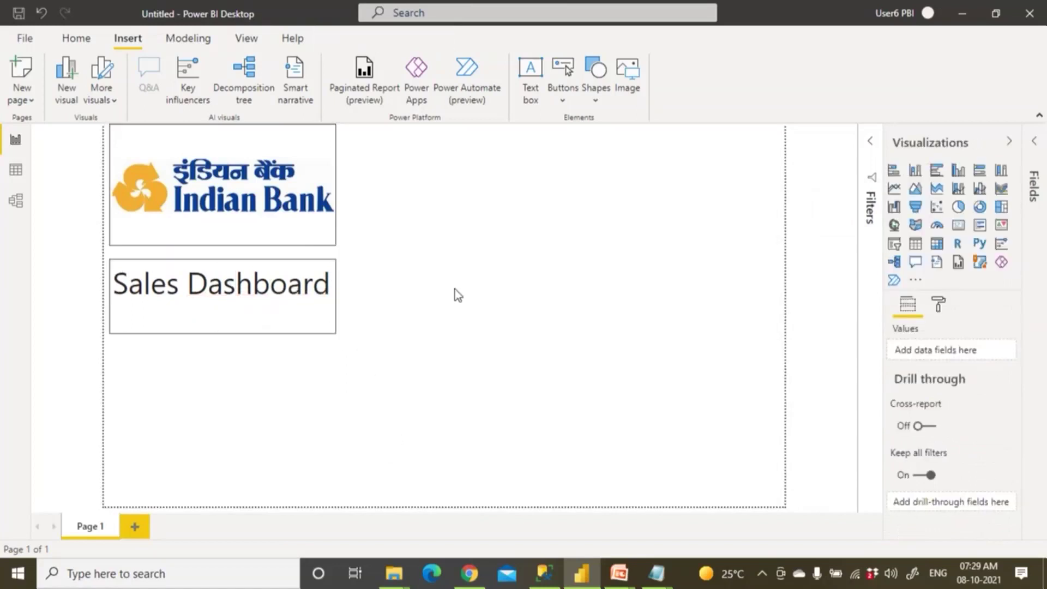
Step: Save the report via File > Save as as IndiaBankReportWithLogoAndName in SourceData
{"action": "left_click", "coordinate": [24, 38]}
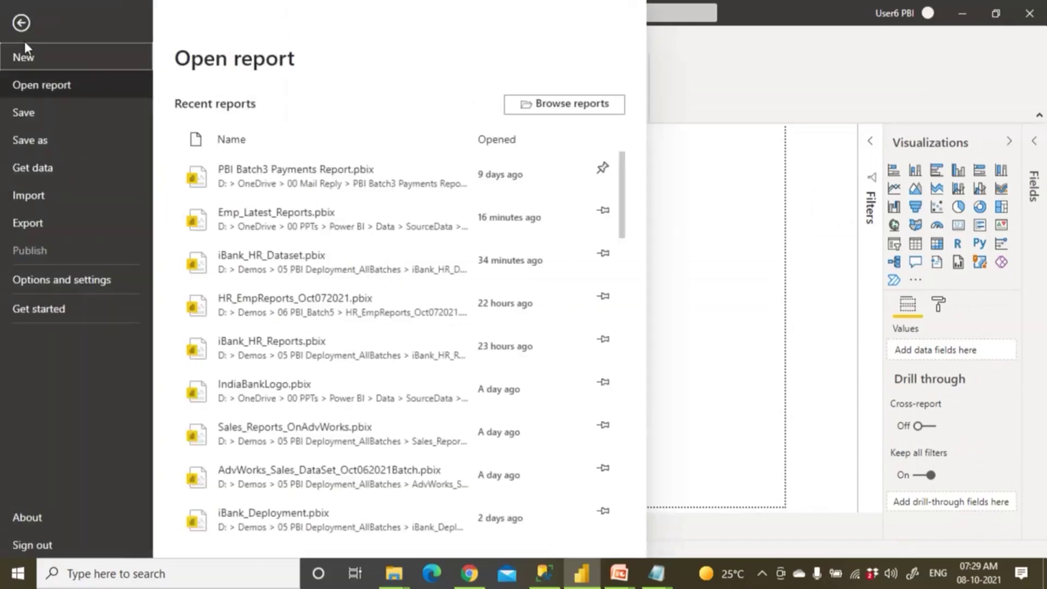
{"action": "left_click", "coordinate": [721, 218]}
{"action": "left_click", "coordinate": [18, 15]}
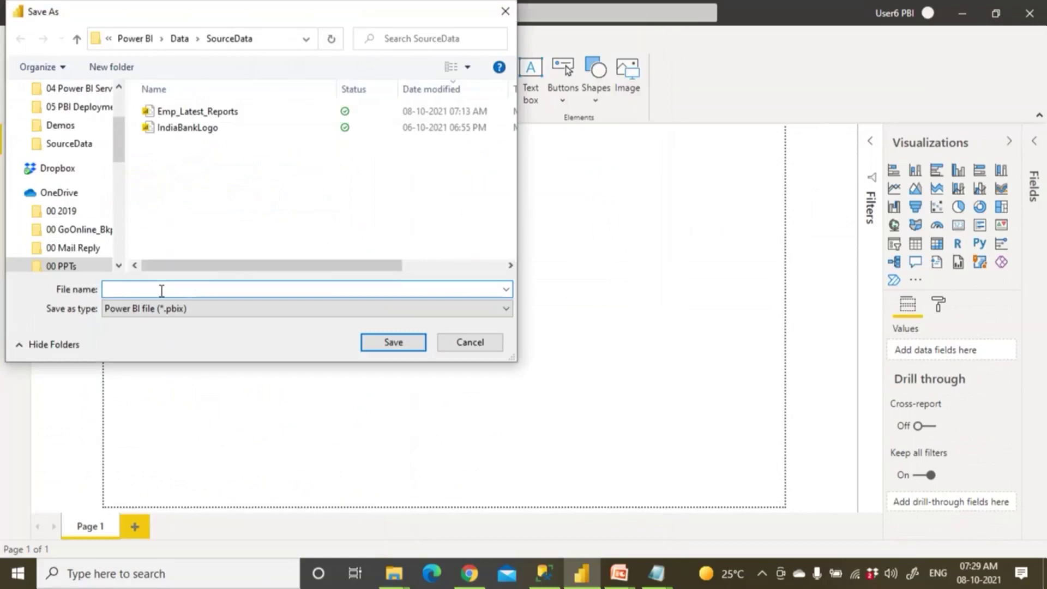
{"action": "type", "text": "India"}
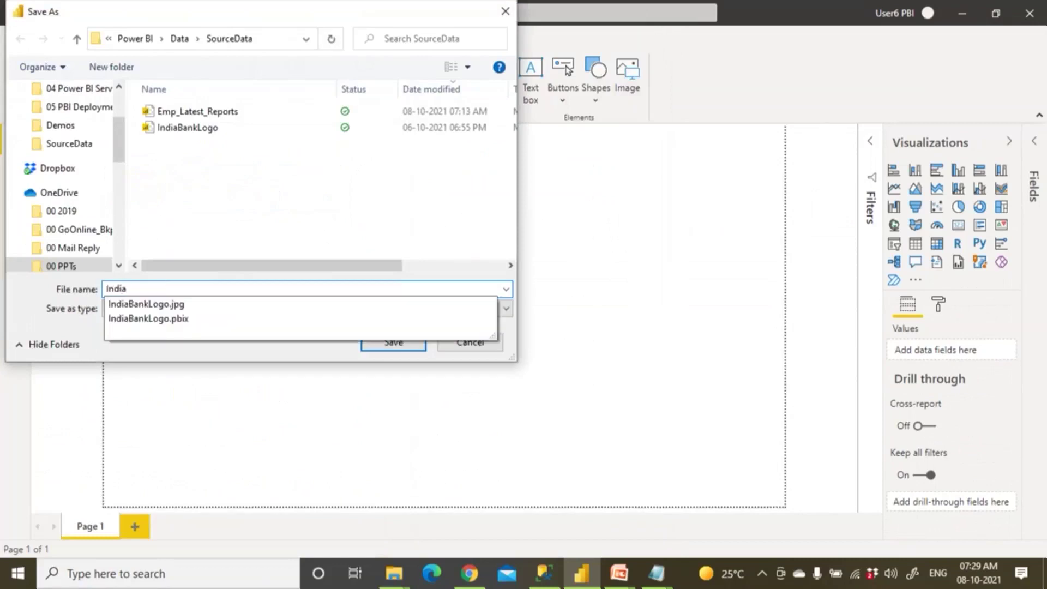
{"action": "type", "text": "BankRe"}
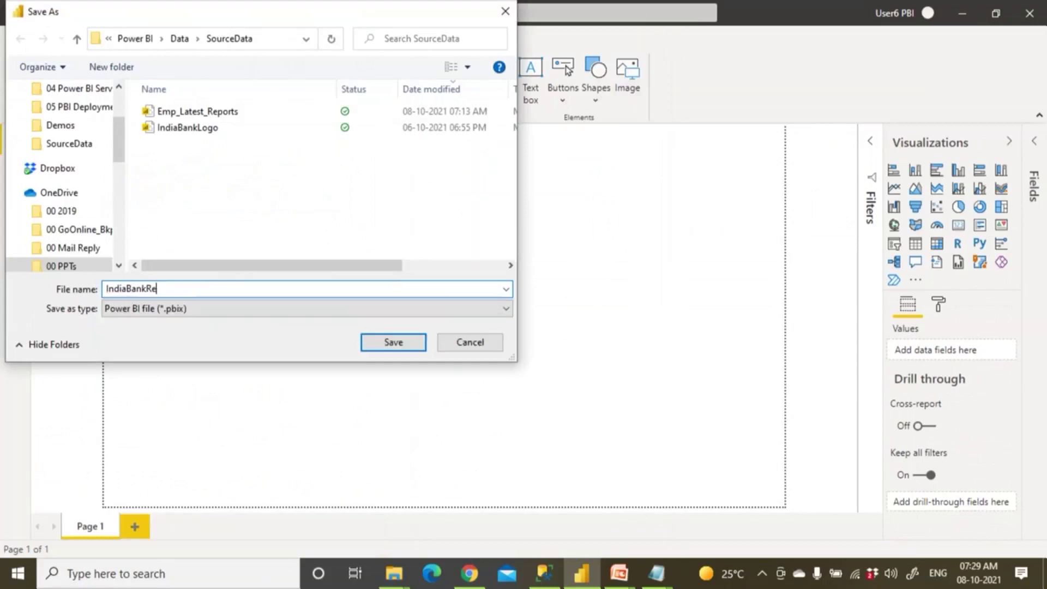
{"action": "type", "text": "portWithLogoAndNAme"}
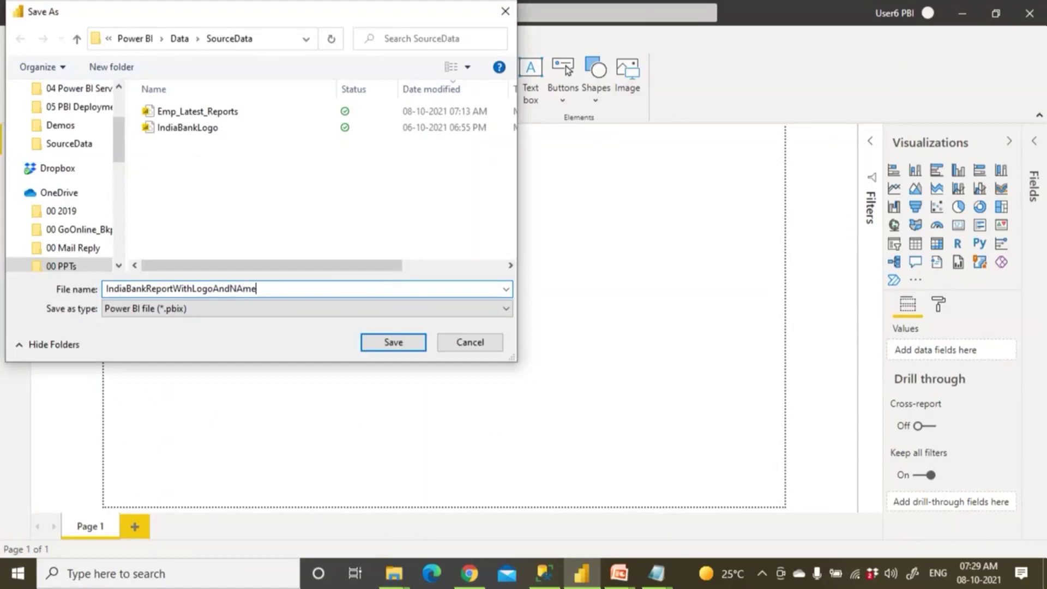
{"action": "key", "text": "BackSpace"}
{"action": "key", "text": "BackSpace"}
{"action": "key", "text": "BackSpace"}
{"action": "key", "text": "BackSpace"}
{"action": "type", "text": "Name"}
{"action": "left_click", "coordinate": [386, 342]}
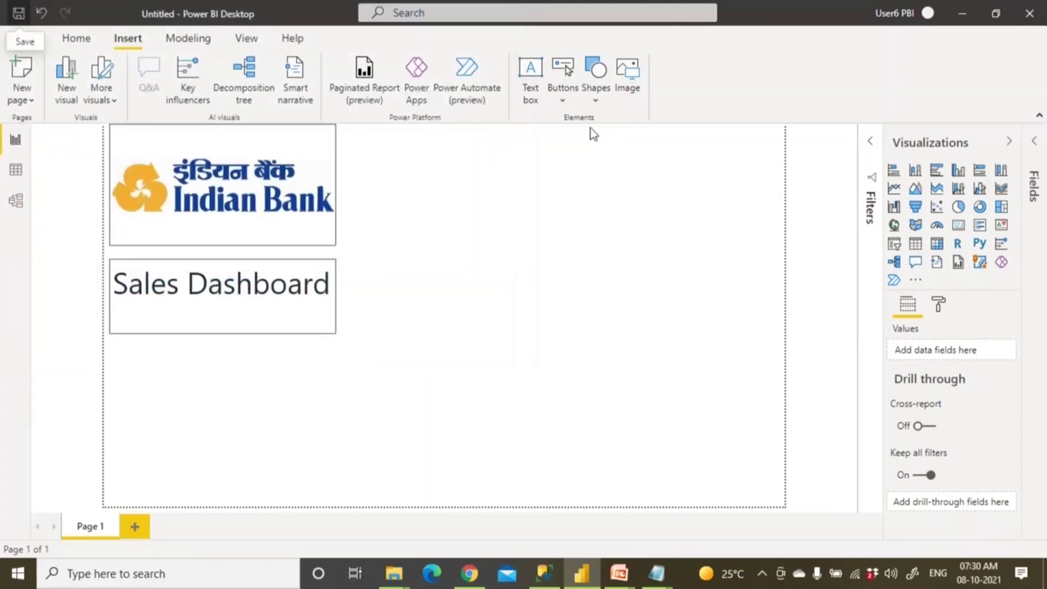
Step: Connect the report live to the iBank_HR_Dataset Power BI dataset through Get data
{"action": "left_click", "coordinate": [81, 40]}
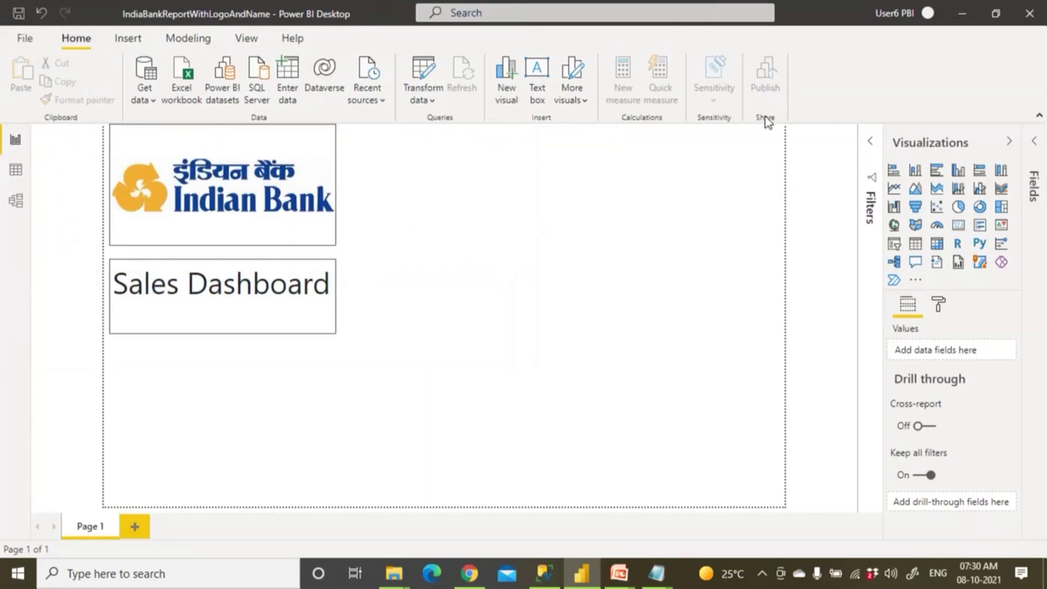
{"action": "left_click", "coordinate": [148, 98]}
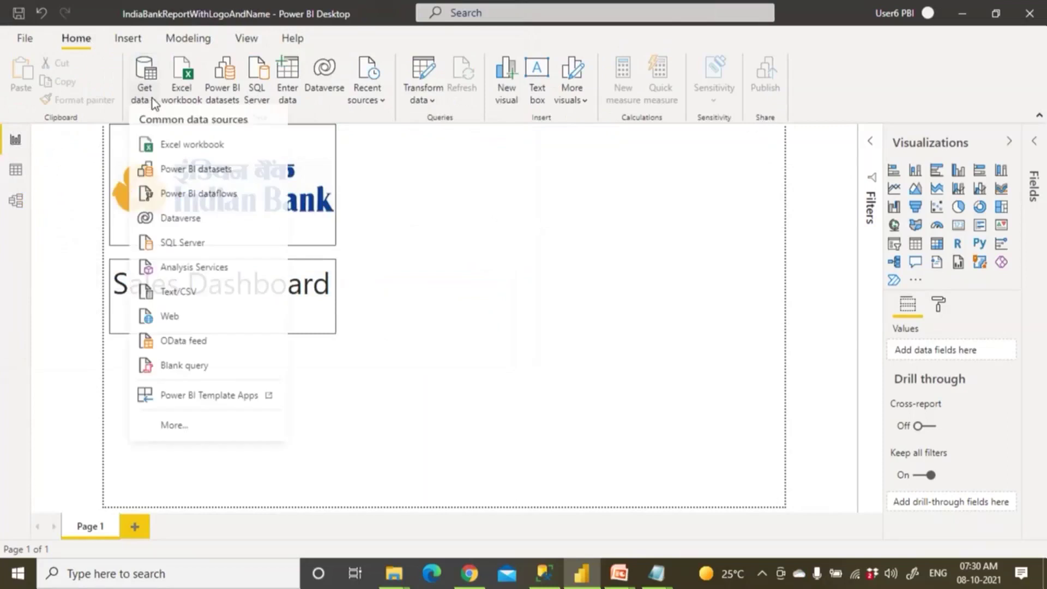
{"action": "left_click", "coordinate": [172, 175]}
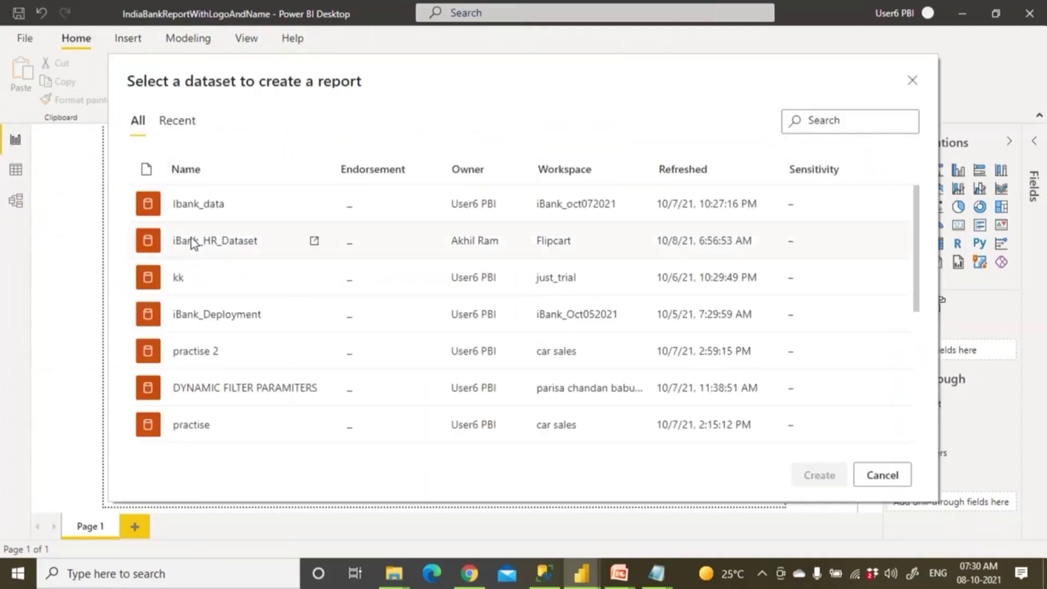
{"action": "left_click", "coordinate": [192, 244]}
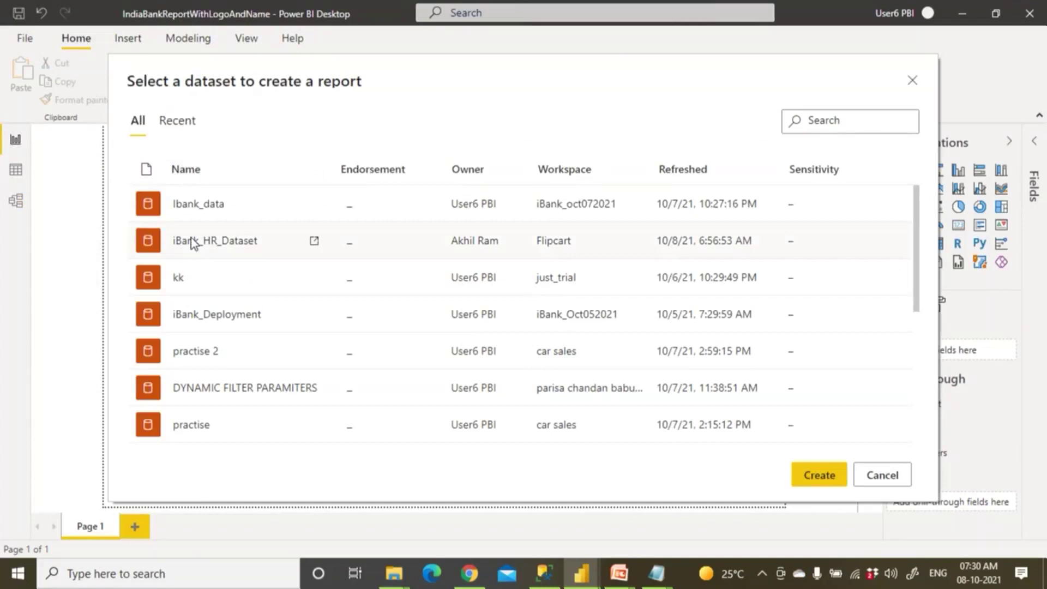
{"action": "left_click", "coordinate": [806, 479]}
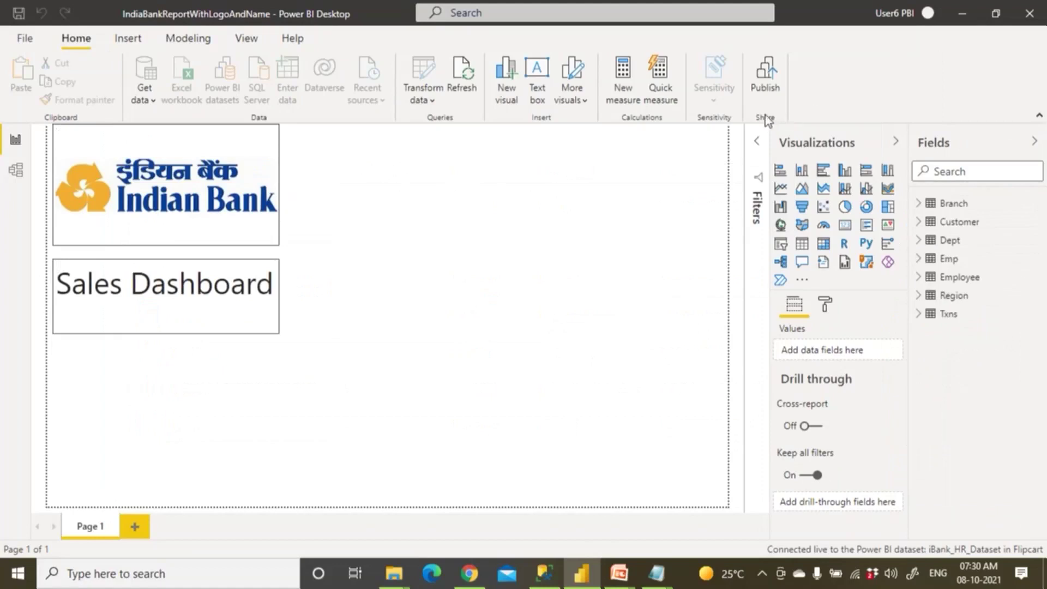
Step: Save and publish IndiaBankReportWithLogoAndName.pbix to the Flipcart workspace, then close Power BI Desktop
{"action": "left_click", "coordinate": [765, 74]}
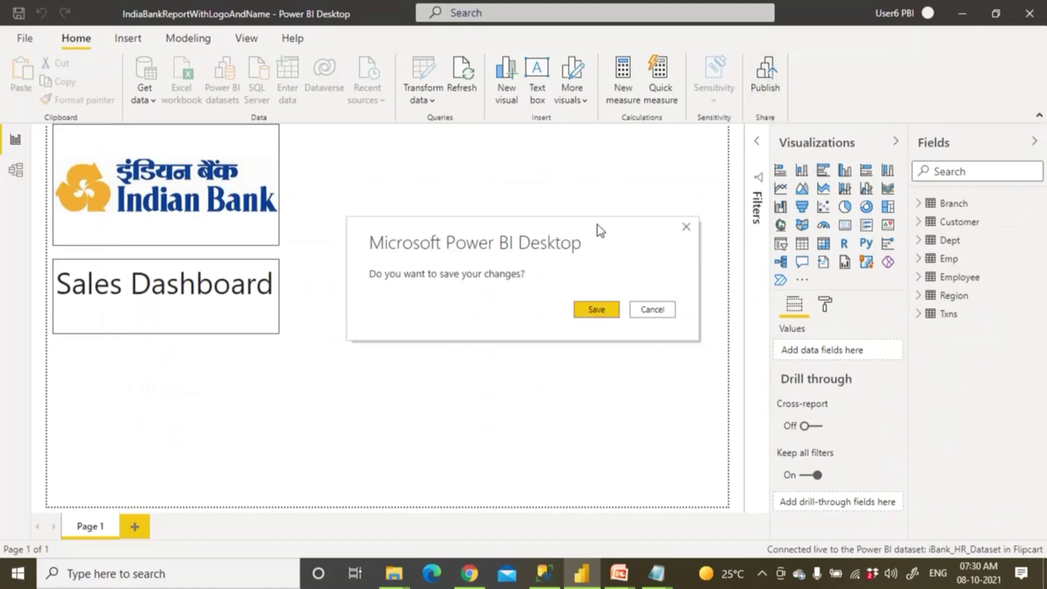
{"action": "left_click", "coordinate": [601, 311]}
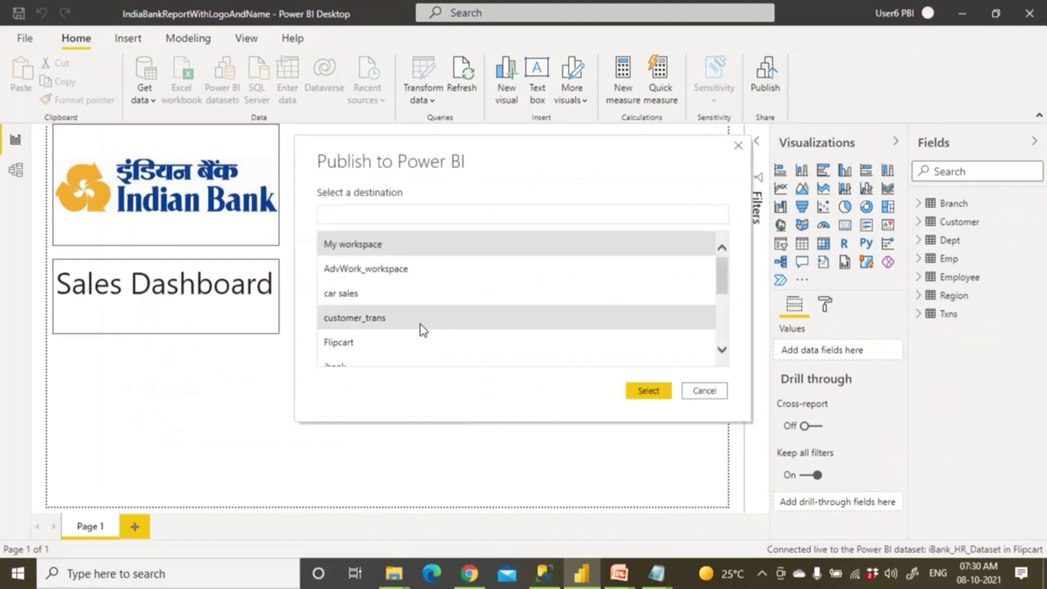
{"action": "left_click", "coordinate": [360, 343]}
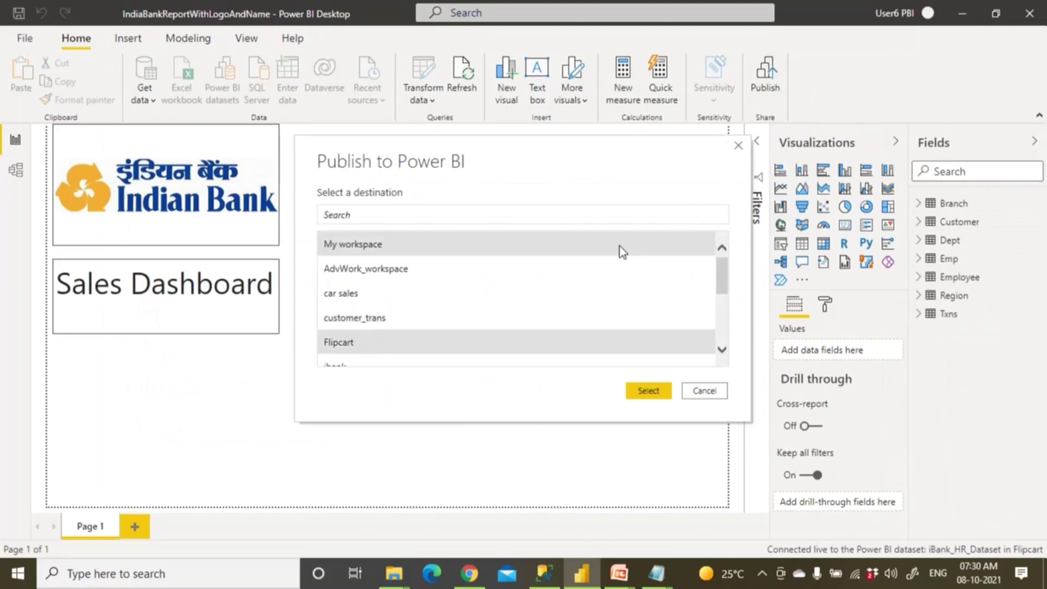
{"action": "left_click", "coordinate": [649, 391]}
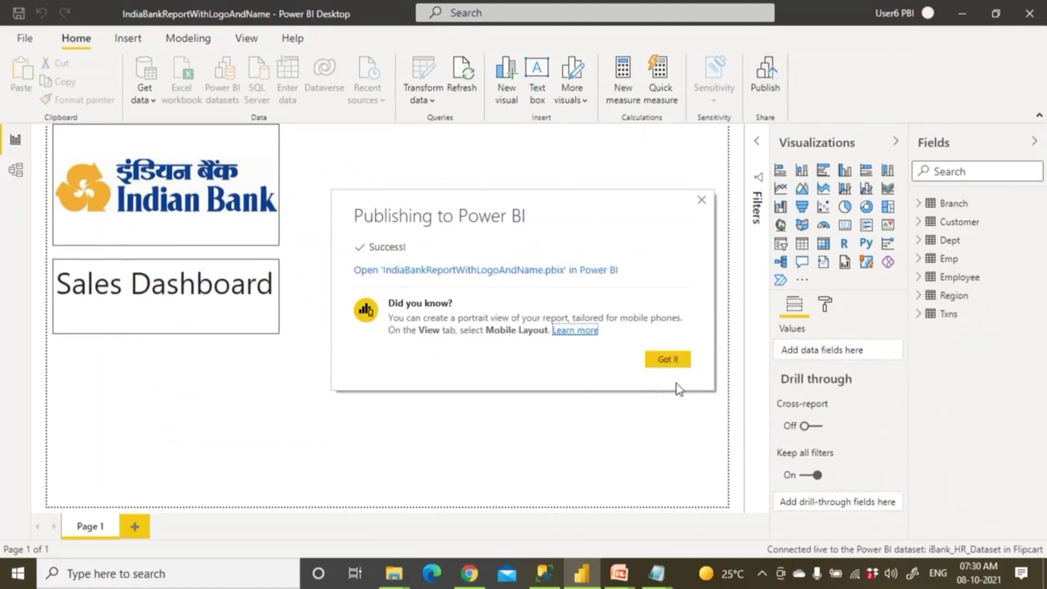
{"action": "left_click", "coordinate": [667, 360]}
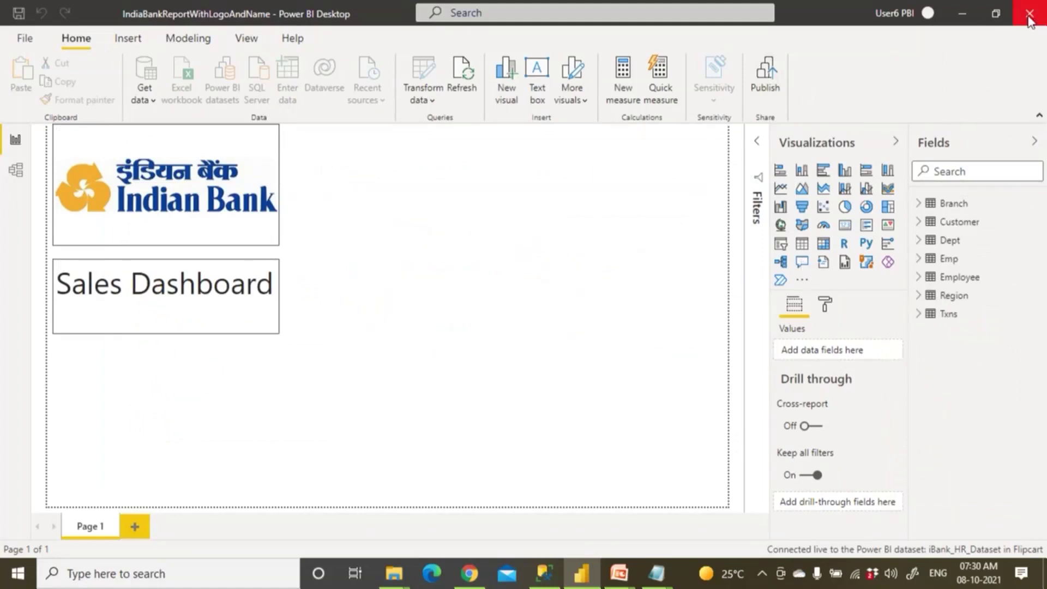
{"action": "left_click", "coordinate": [1030, 16]}
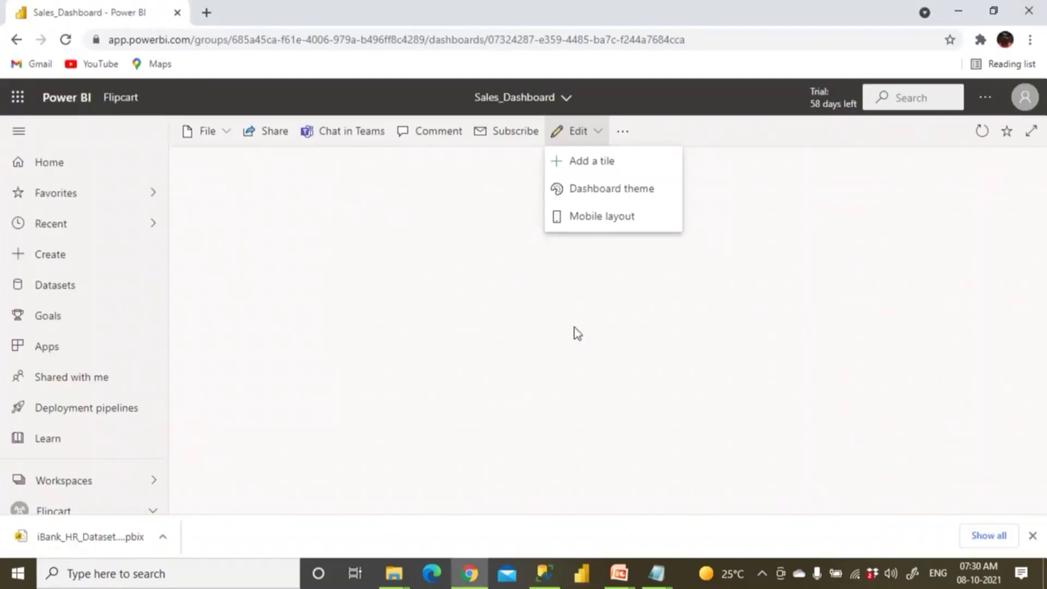
Step: Open IndiaBankReportWithLogoAndName from Flipcart's content list, then look at the Sales_Dashboard dashboard
{"action": "left_click", "coordinate": [117, 98]}
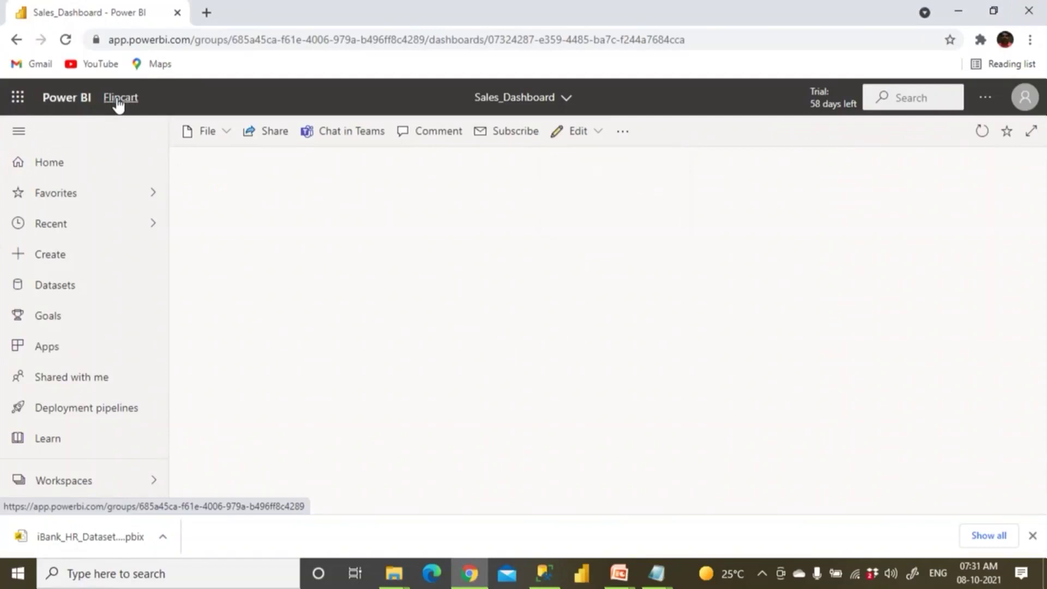
{"action": "left_click", "coordinate": [118, 102]}
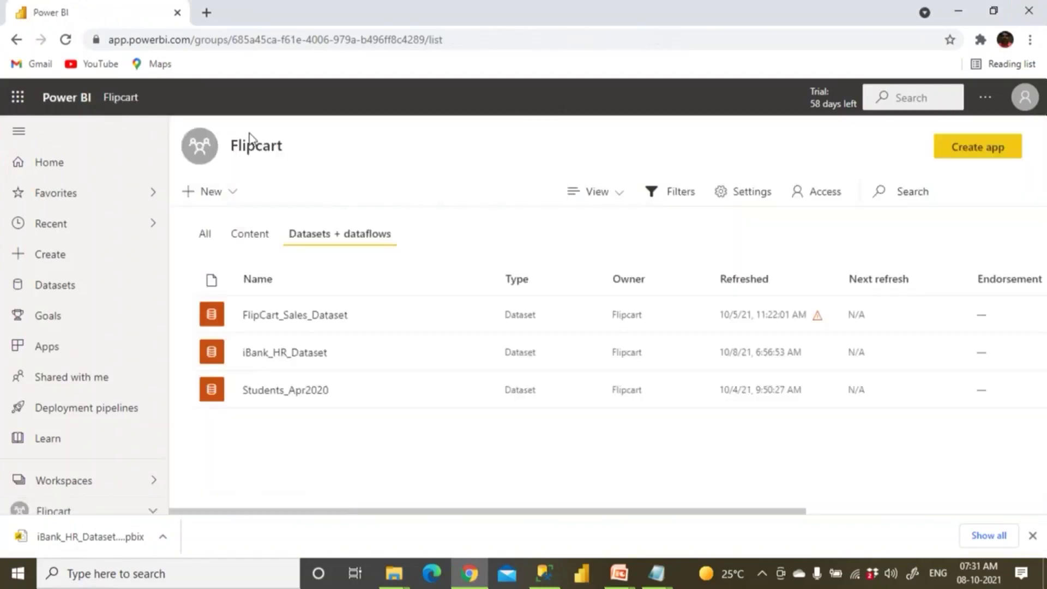
{"action": "left_click", "coordinate": [260, 245]}
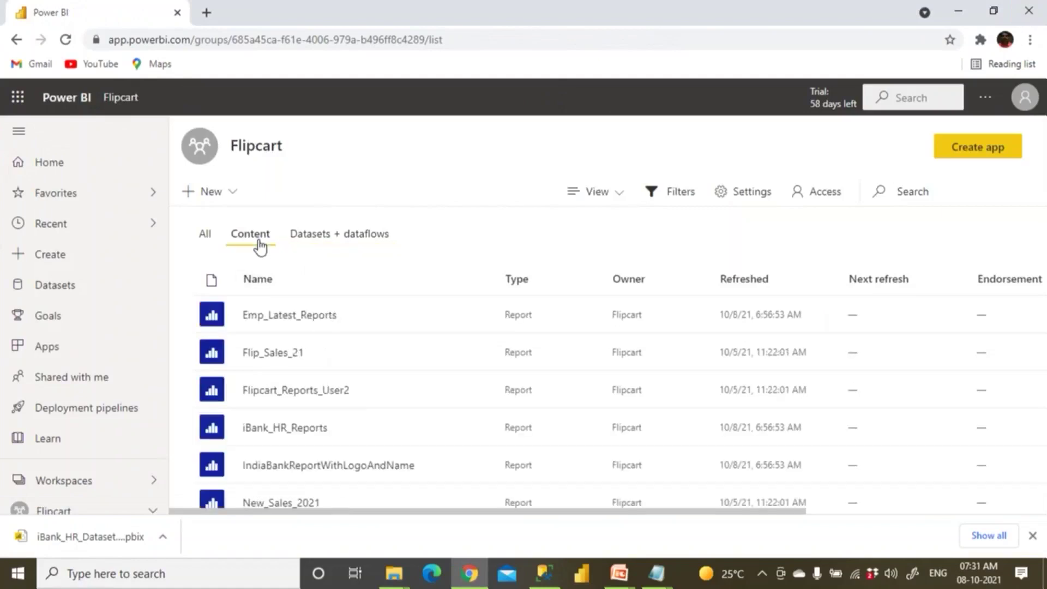
{"action": "left_click", "coordinate": [323, 466]}
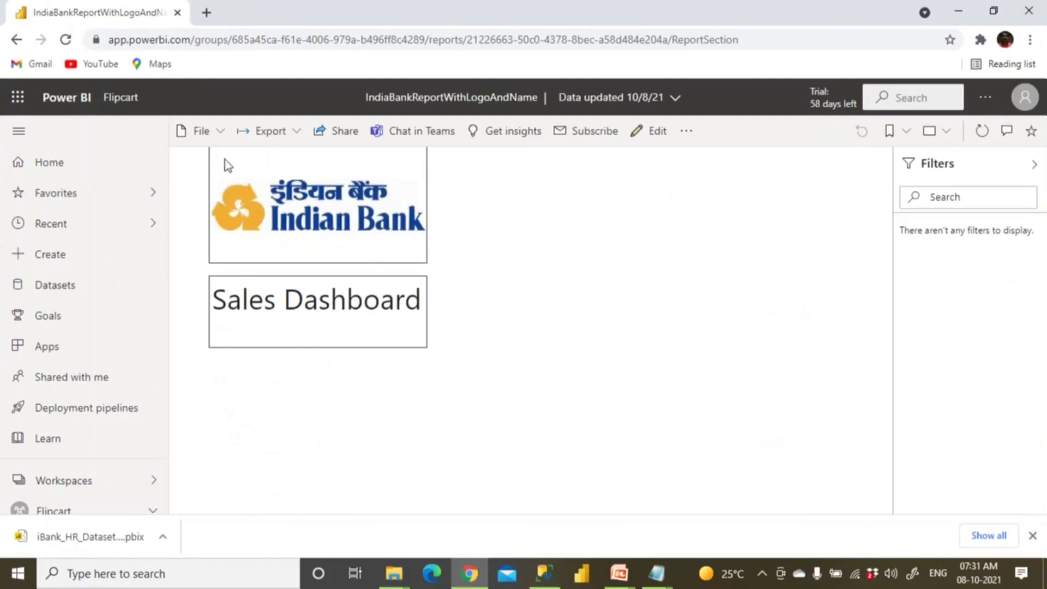
{"action": "left_click", "coordinate": [121, 97]}
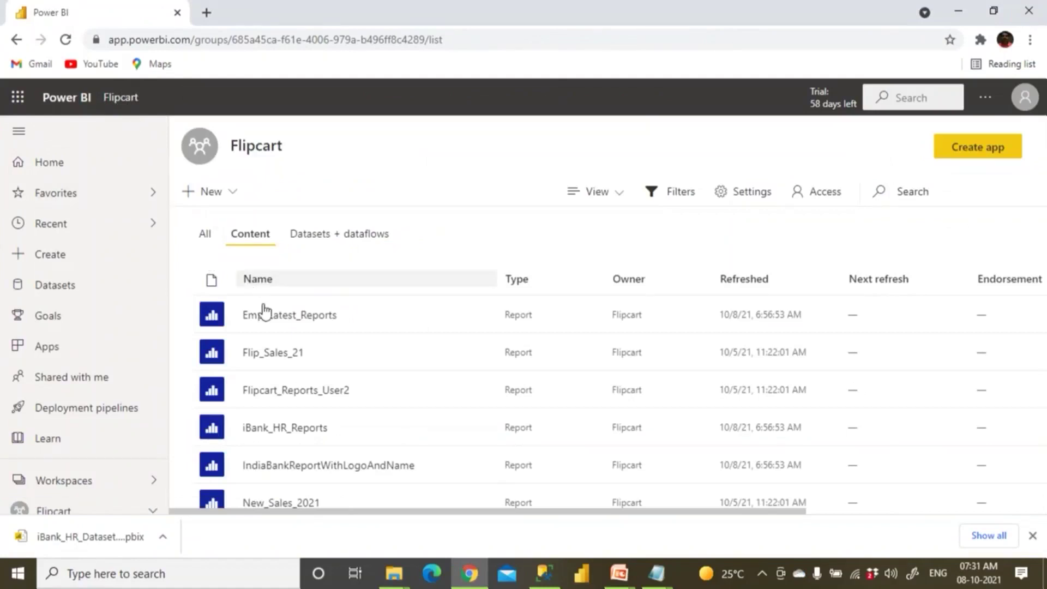
{"action": "scroll", "coordinate": [218, 480], "scroll_direction": "down", "scroll_amount": 1}
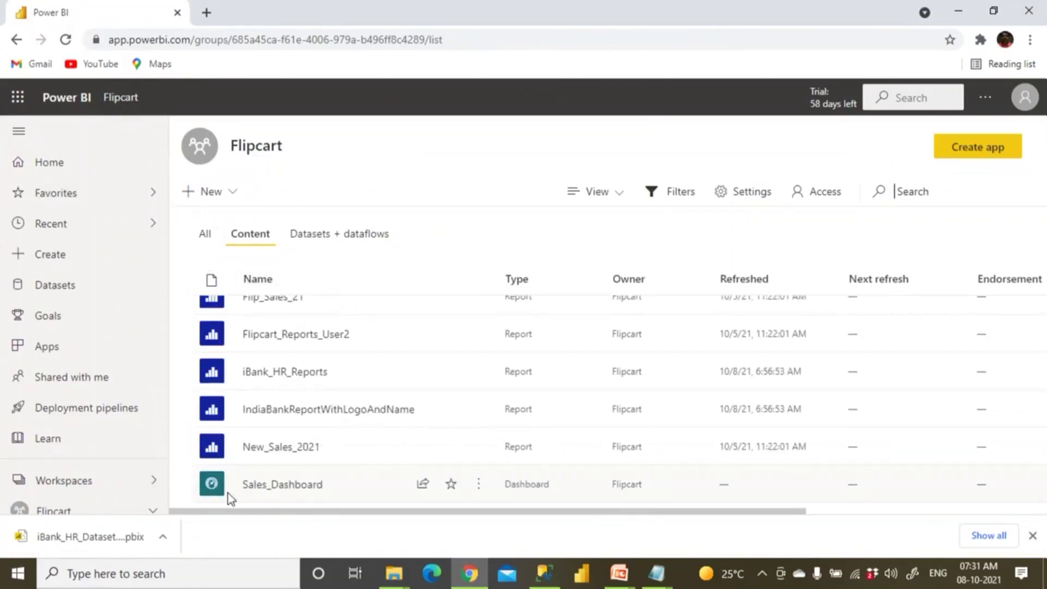
{"action": "left_click", "coordinate": [279, 487]}
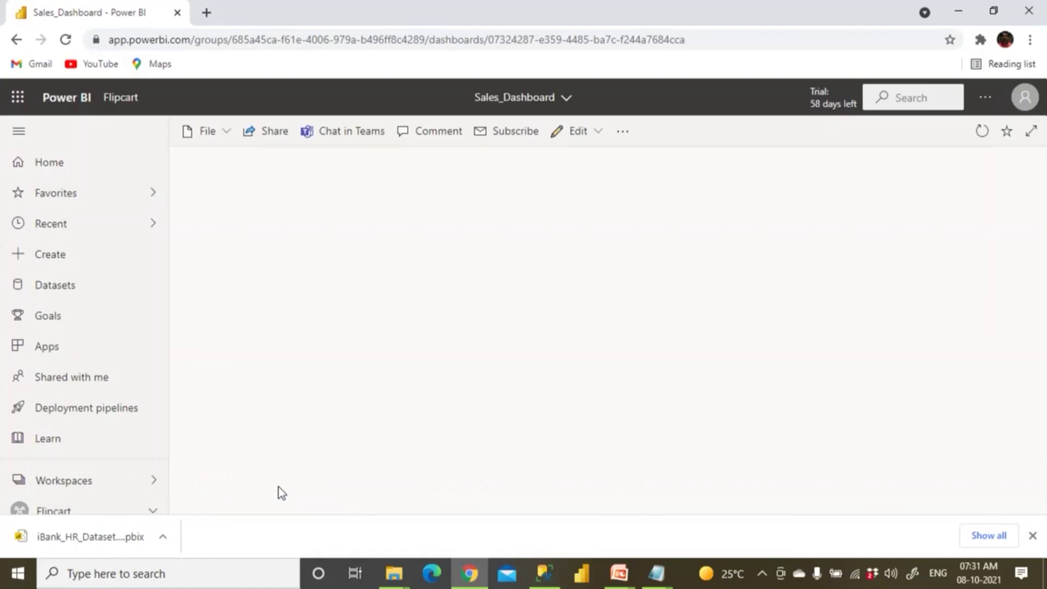
Step: Reopen IndiaBankReportWithLogoAndName and put it into editing mode
{"action": "left_click", "coordinate": [122, 98]}
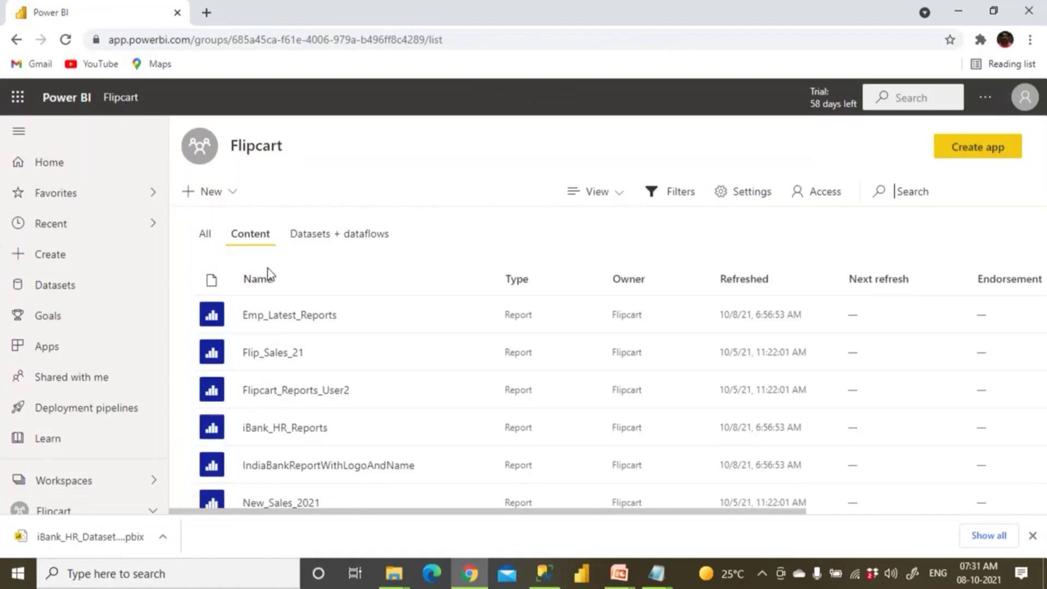
{"action": "left_click", "coordinate": [384, 466]}
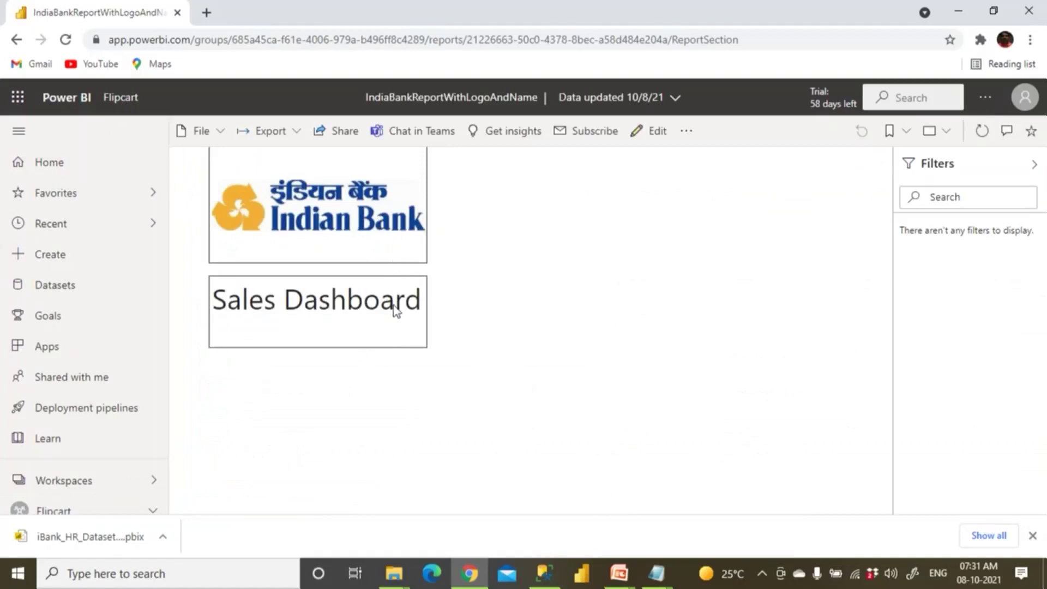
{"action": "left_click", "coordinate": [653, 130]}
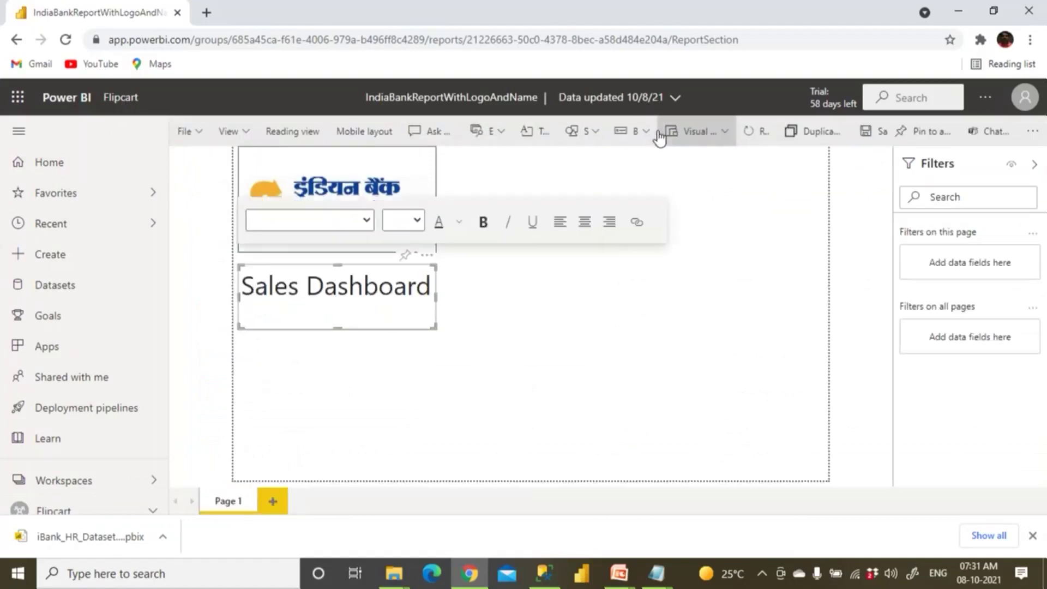
Step: Change the Sales Dashboard title text colour to orange
{"action": "left_click", "coordinate": [400, 326]}
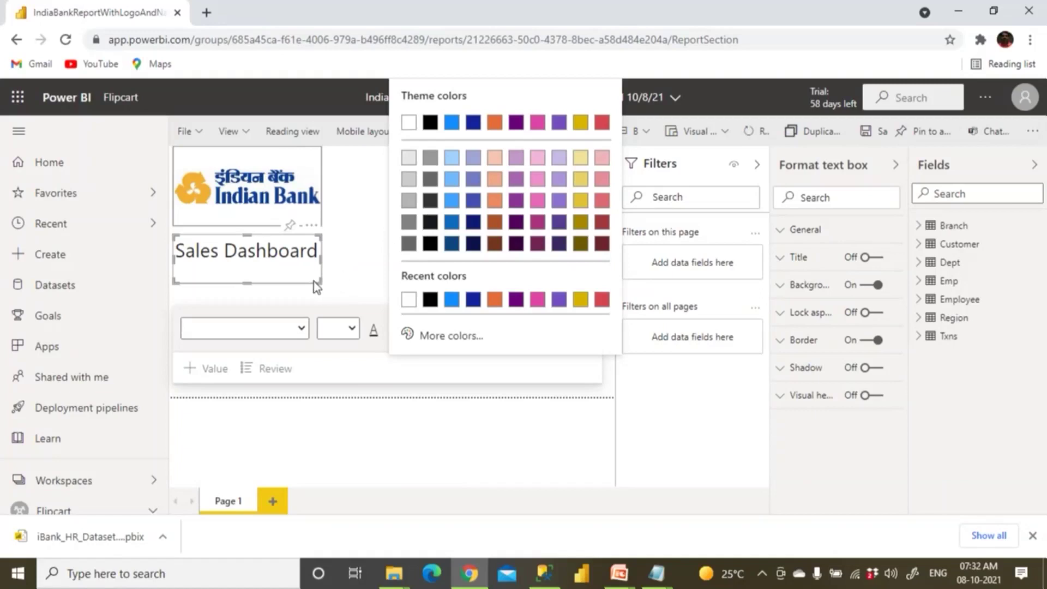
{"action": "left_click", "coordinate": [335, 287]}
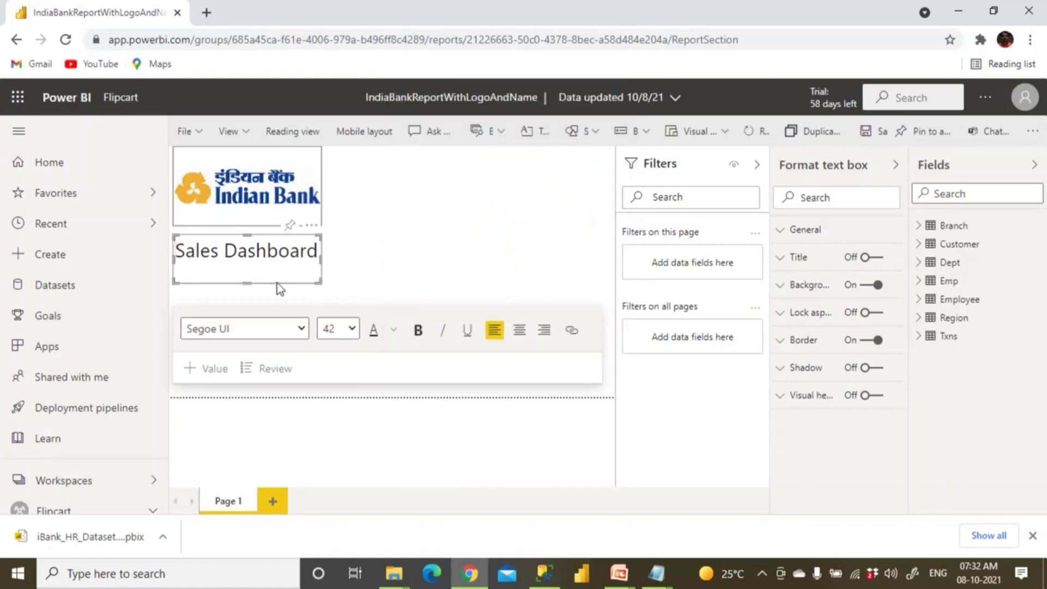
{"action": "left_click_drag", "start_coordinate": [319, 250], "coordinate": [140, 256]}
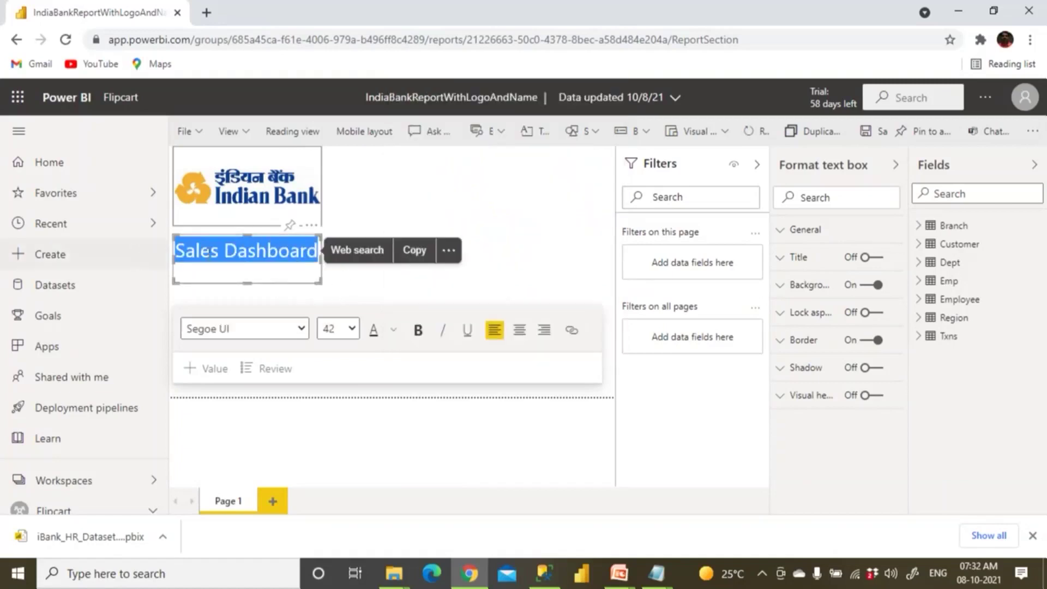
{"action": "left_click", "coordinate": [393, 332]}
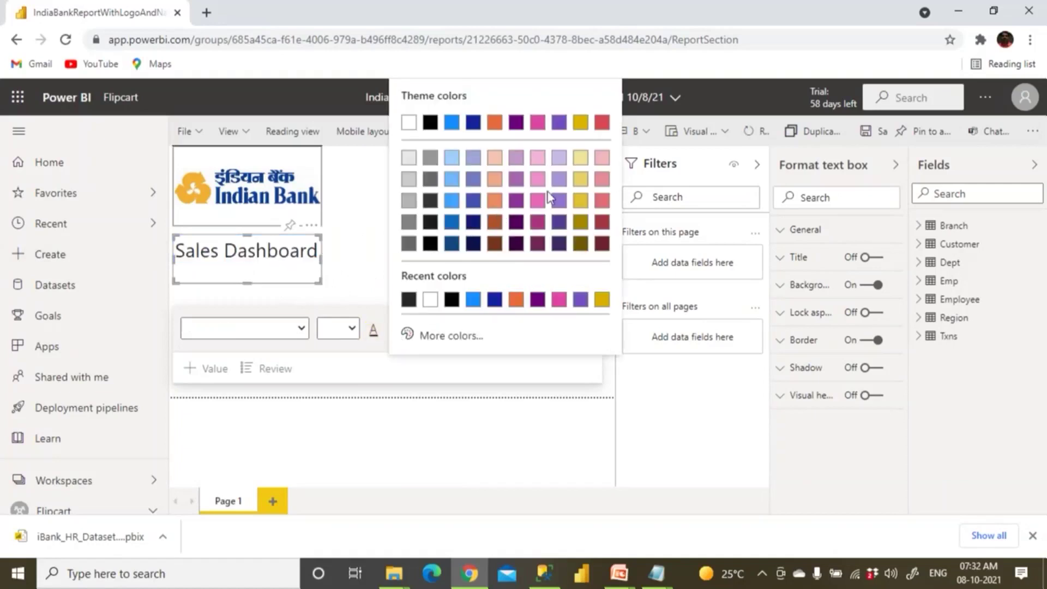
{"action": "left_click", "coordinate": [497, 205]}
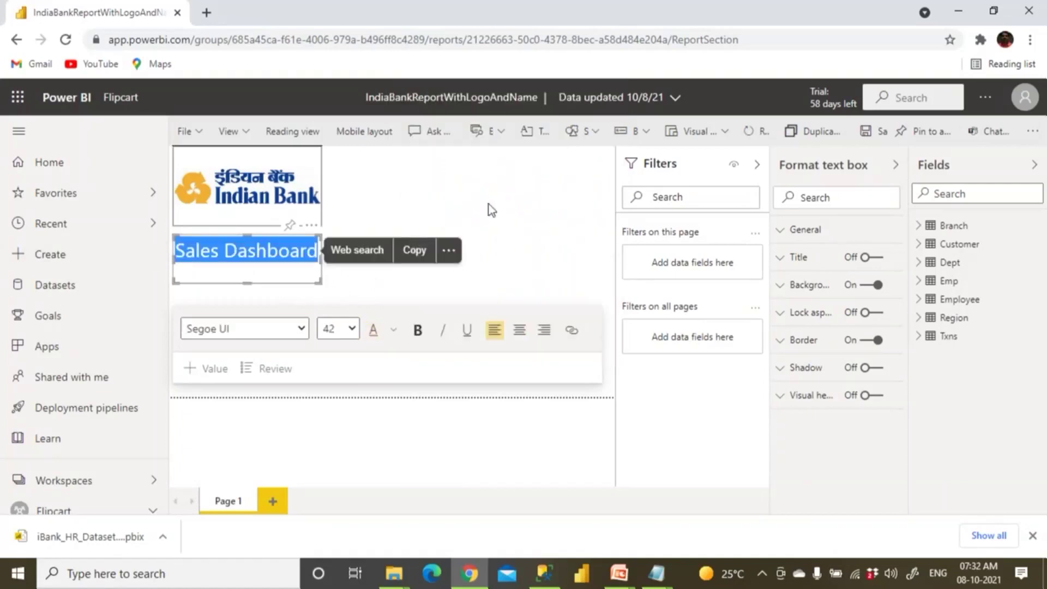
{"action": "left_click", "coordinate": [472, 199]}
{"action": "left_click", "coordinate": [295, 203]}
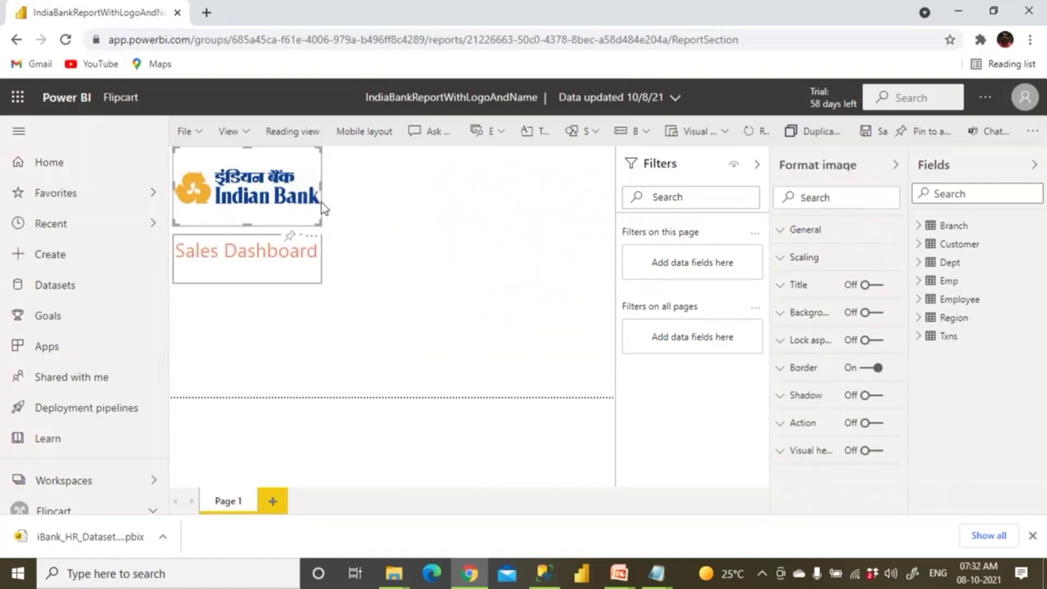
Step: Save the report, recheck the orange title, then open Emp_Latest_Reports
{"action": "left_click", "coordinate": [129, 105]}
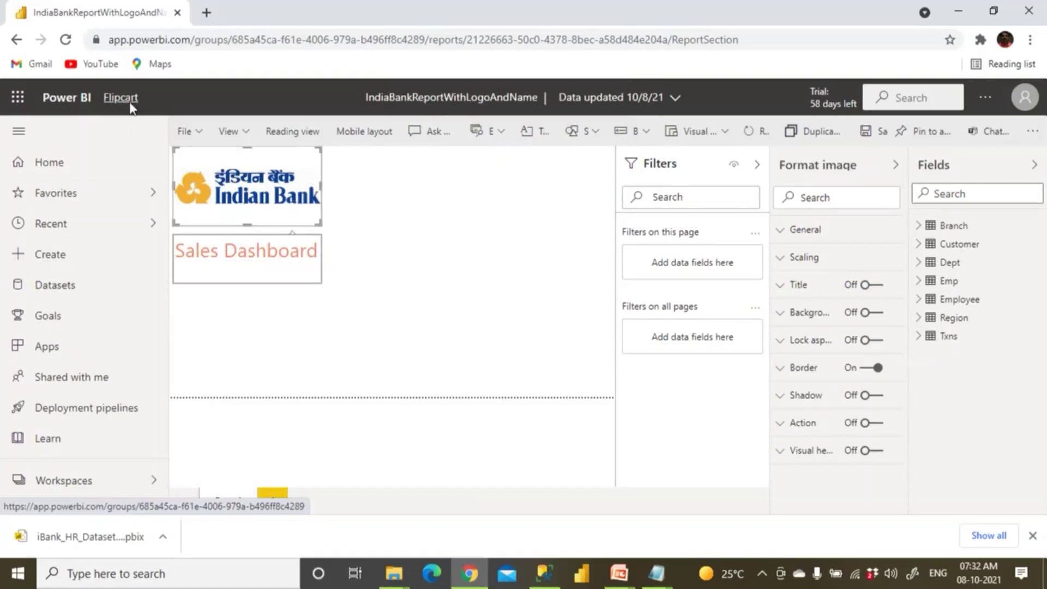
{"action": "left_click", "coordinate": [587, 348]}
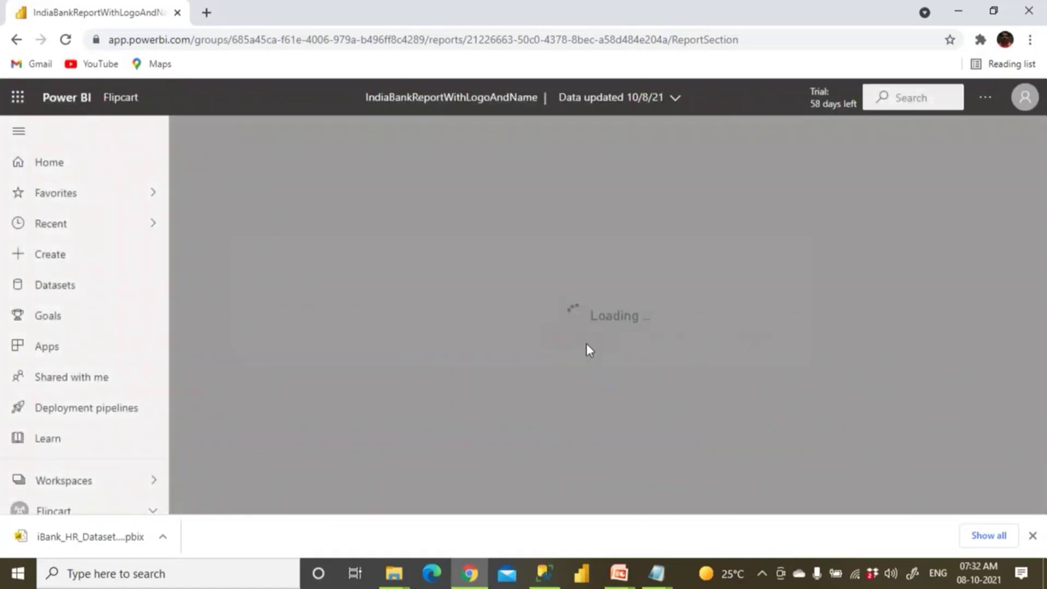
{"action": "scroll", "coordinate": [486, 381], "scroll_direction": "down", "scroll_amount": 1}
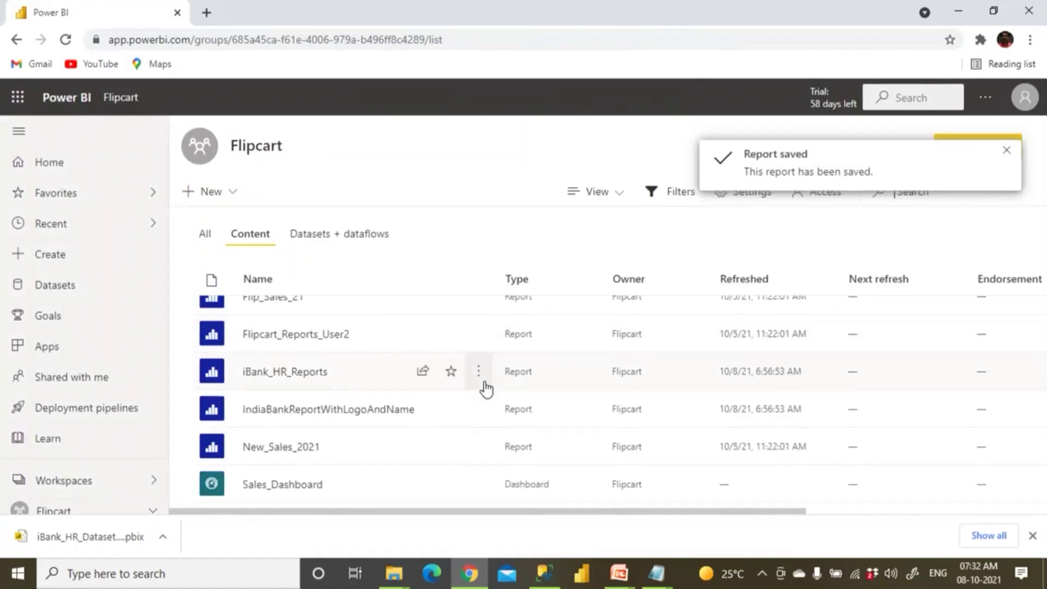
{"action": "left_click", "coordinate": [404, 411]}
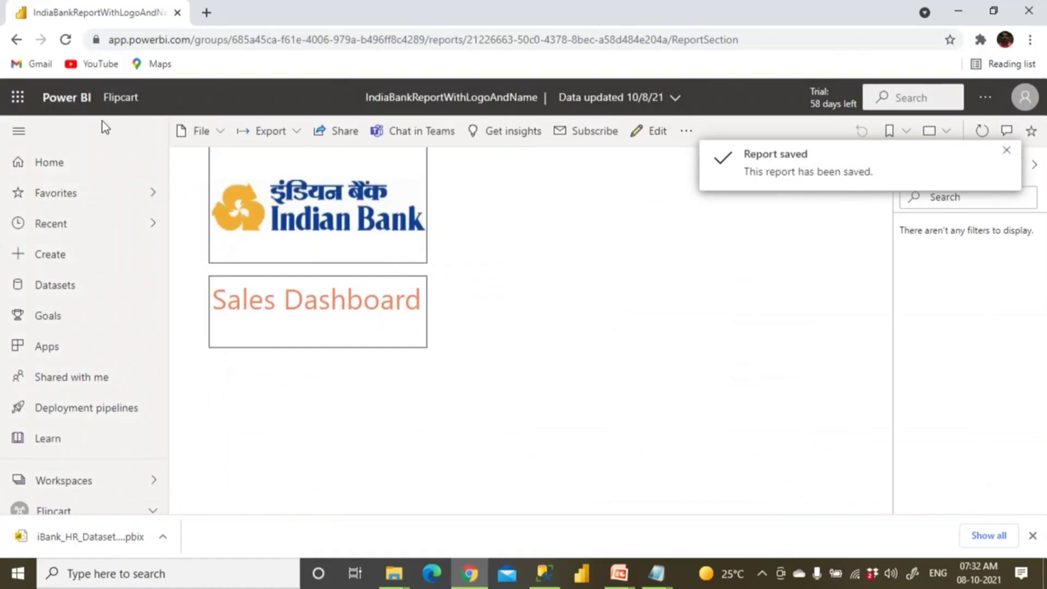
{"action": "left_click", "coordinate": [120, 98]}
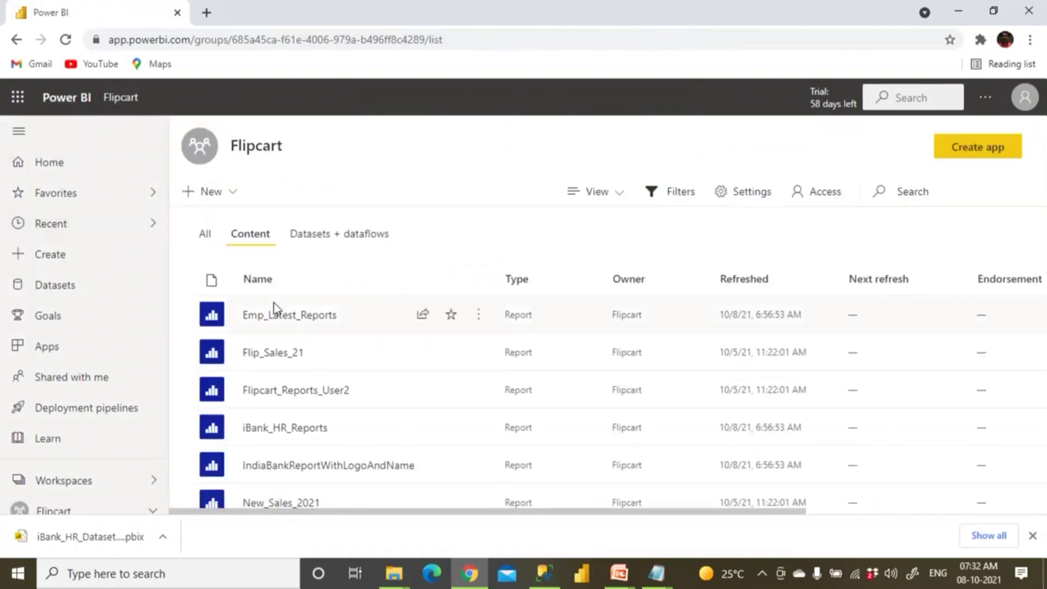
{"action": "left_click", "coordinate": [295, 318]}
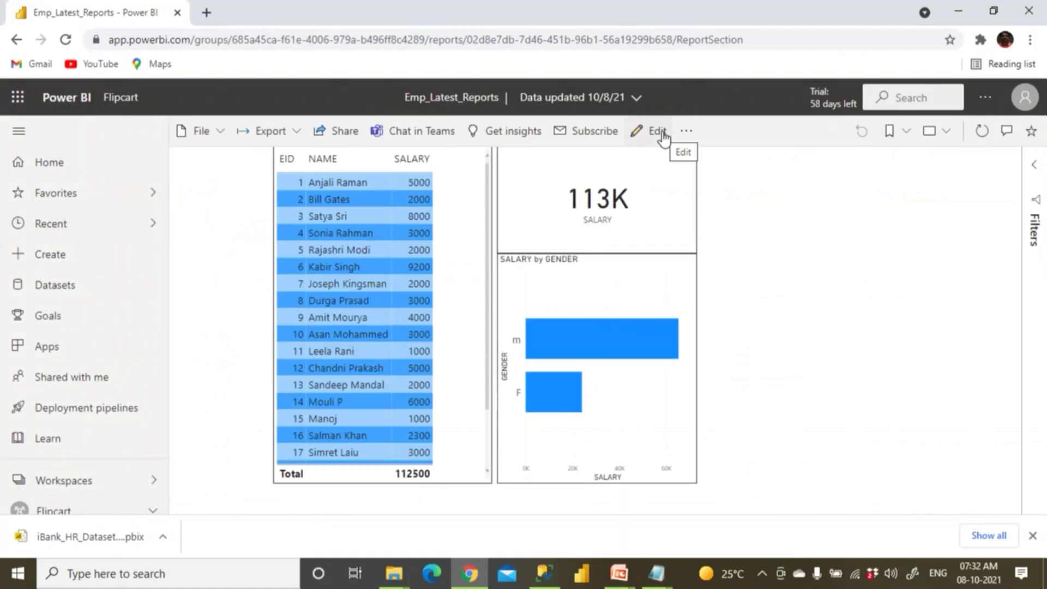
Step: Put Emp_Latest_Reports into editing mode and select the salary-by-gender bar chart
{"action": "left_click", "coordinate": [685, 133]}
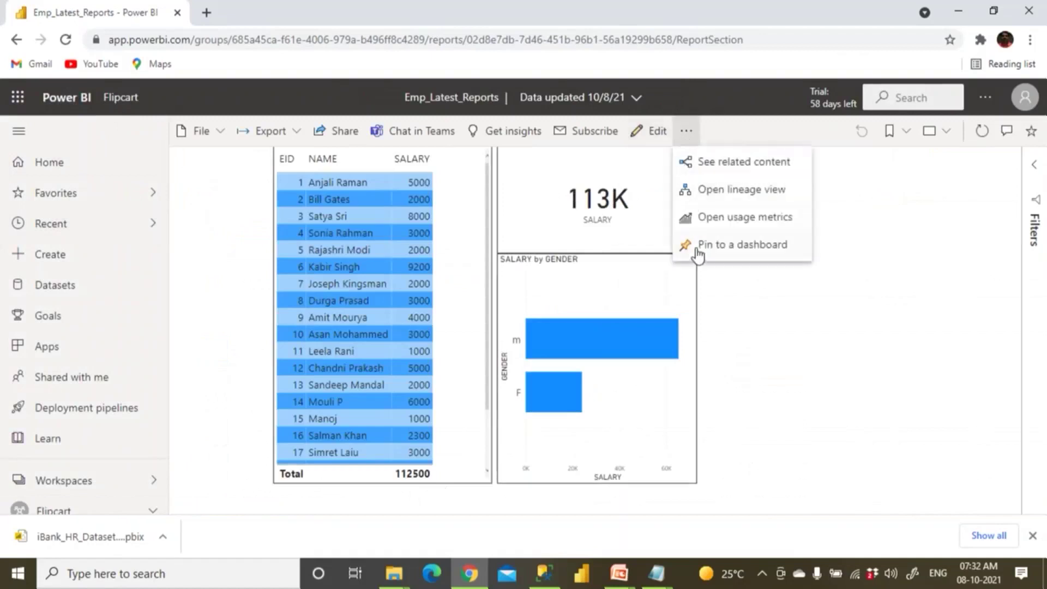
{"action": "left_click", "coordinate": [655, 138]}
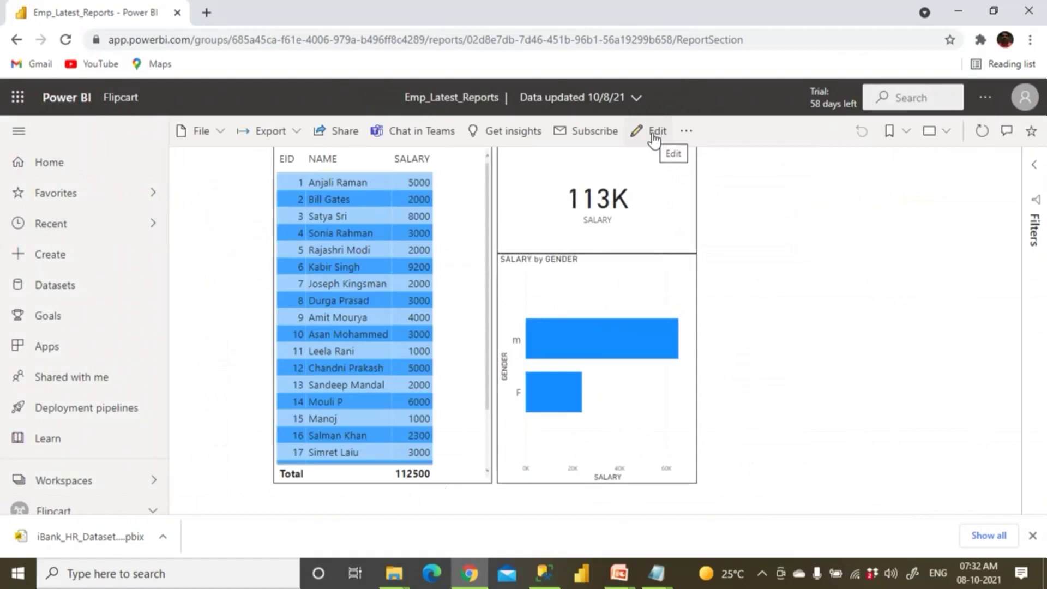
{"action": "left_click", "coordinate": [654, 137]}
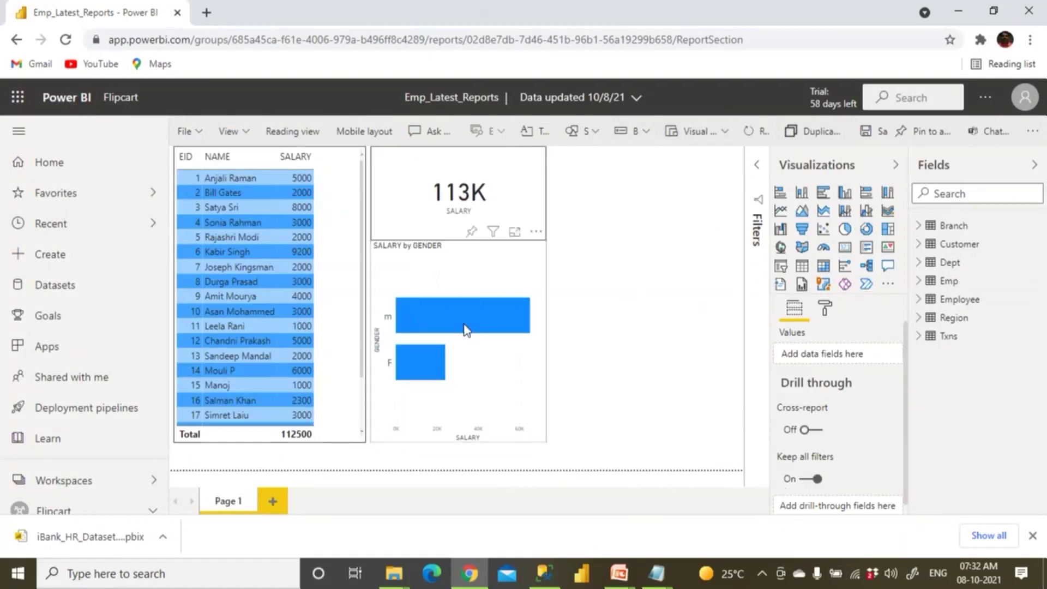
{"action": "mouse_move", "coordinate": [466, 330]}
{"action": "left_click", "coordinate": [826, 312]}
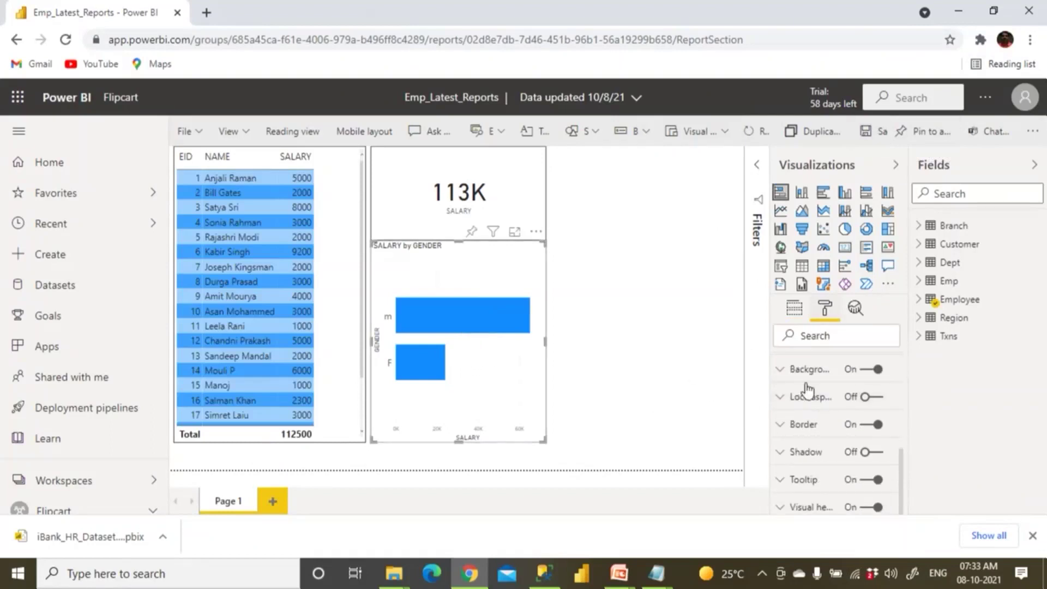
Step: Turn on data labels for the bar chart and set their text size to 18
{"action": "scroll", "coordinate": [809, 414], "scroll_direction": "up", "scroll_amount": 5}
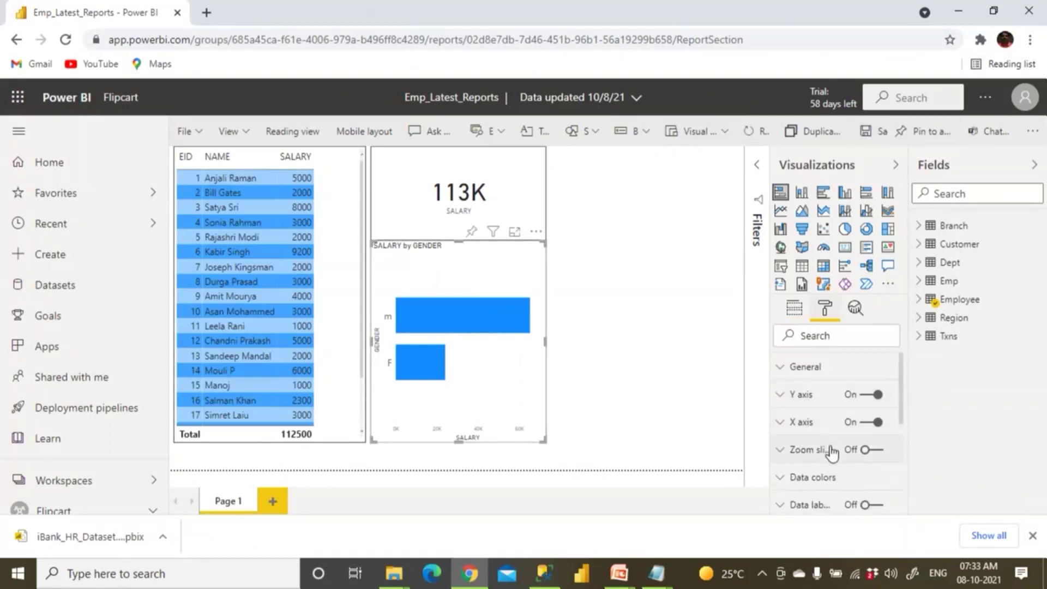
{"action": "left_click", "coordinate": [872, 505]}
{"action": "scroll", "coordinate": [807, 415], "scroll_direction": "down", "scroll_amount": 3}
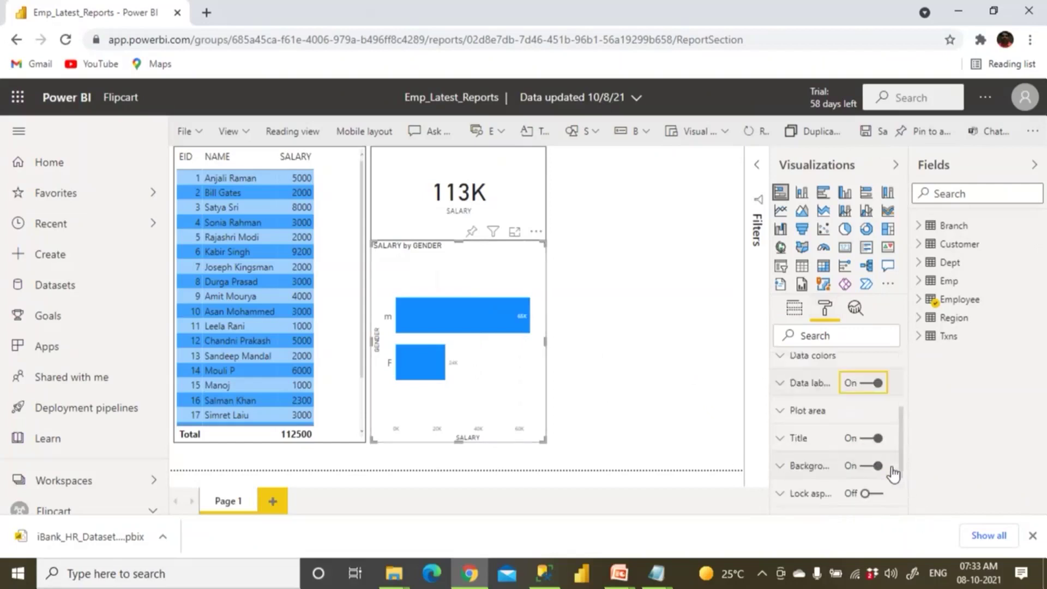
{"action": "scroll", "coordinate": [802, 409], "scroll_direction": "up", "scroll_amount": 1}
{"action": "scroll", "coordinate": [801, 408], "scroll_direction": "up", "scroll_amount": 1}
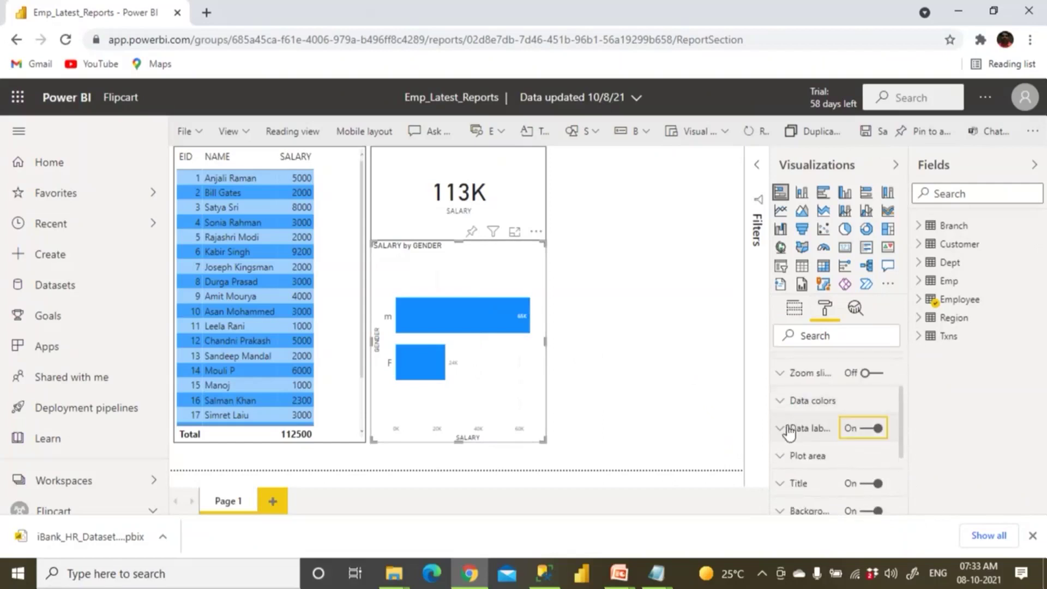
{"action": "left_click", "coordinate": [785, 428]}
{"action": "scroll", "coordinate": [813, 478], "scroll_direction": "down", "scroll_amount": 4}
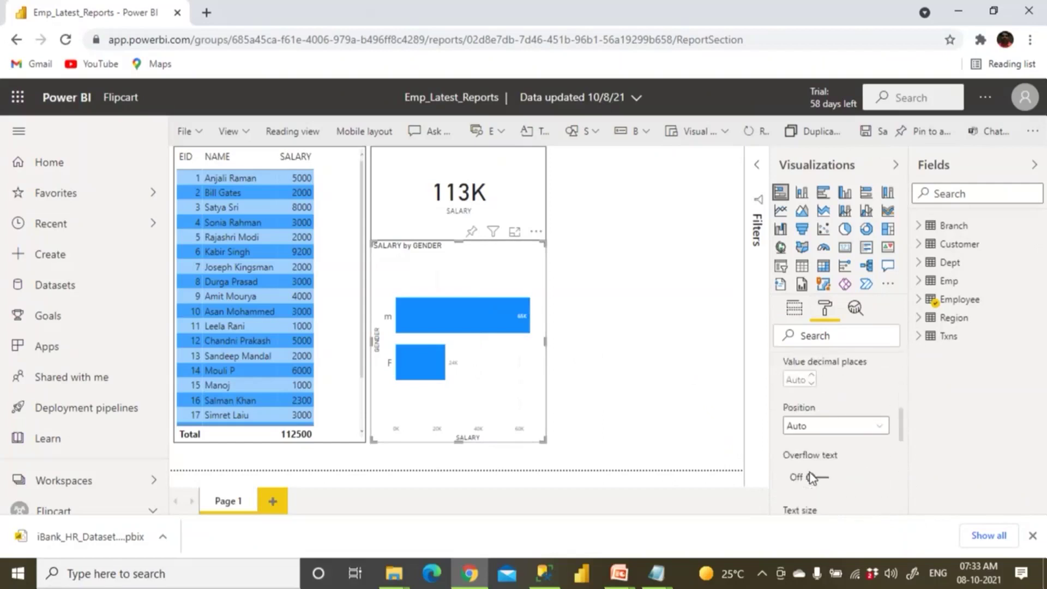
{"action": "left_click", "coordinate": [802, 485]}
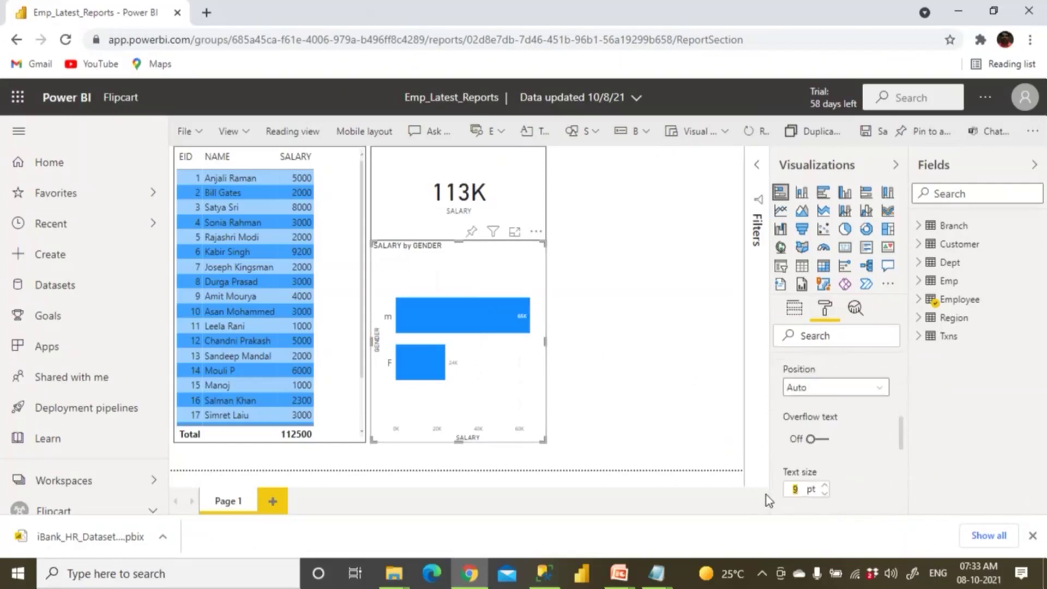
{"action": "type", "text": "18"}
{"action": "left_click", "coordinate": [551, 315]}
{"action": "left_click", "coordinate": [525, 204]}
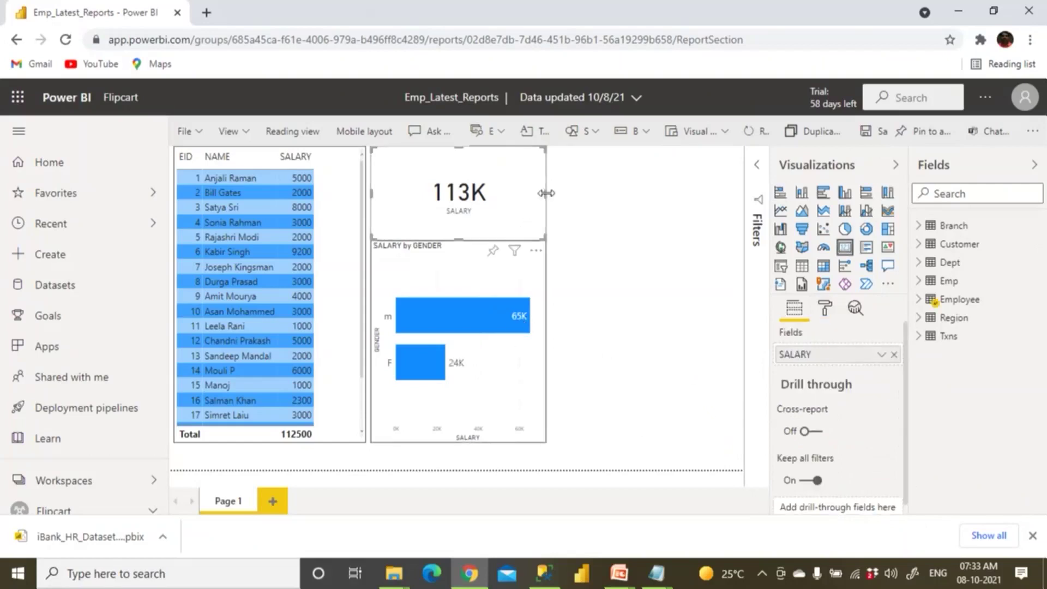
Step: Reposition the employee table, 113K SALARY card and SALARY by GENDER chart, then save the report
{"action": "left_click_drag", "start_coordinate": [531, 283], "coordinate": [715, 239]}
{"action": "left_click_drag", "start_coordinate": [496, 229], "coordinate": [494, 302]}
{"action": "left_click_drag", "start_coordinate": [659, 243], "coordinate": [659, 209]}
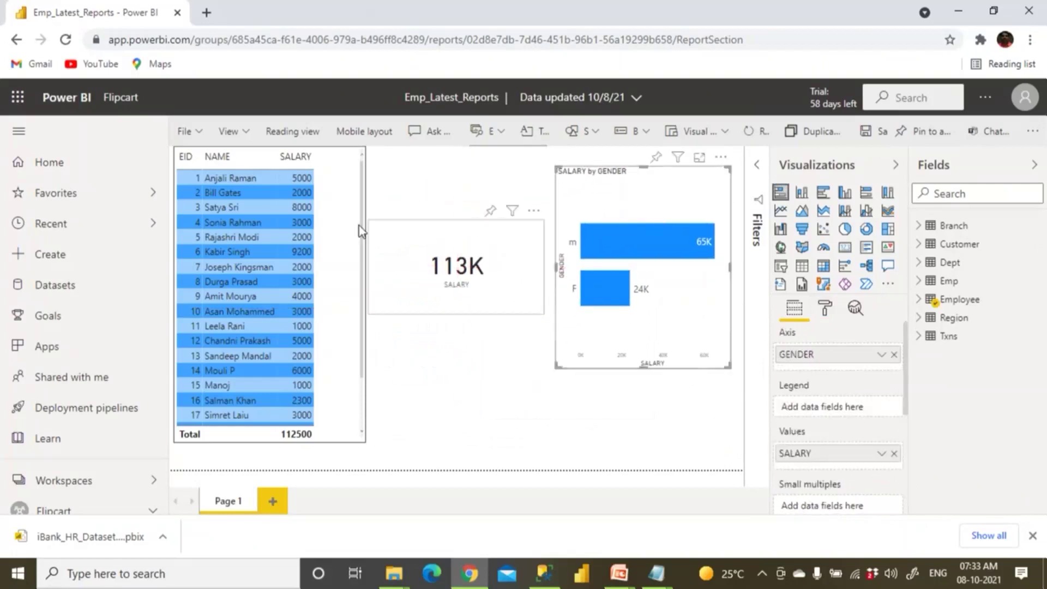
{"action": "left_click_drag", "start_coordinate": [338, 217], "coordinate": [348, 234]}
{"action": "left_click_drag", "start_coordinate": [449, 245], "coordinate": [464, 237]}
{"action": "left_click_drag", "start_coordinate": [610, 302], "coordinate": [623, 316]}
{"action": "left_click", "coordinate": [496, 388]}
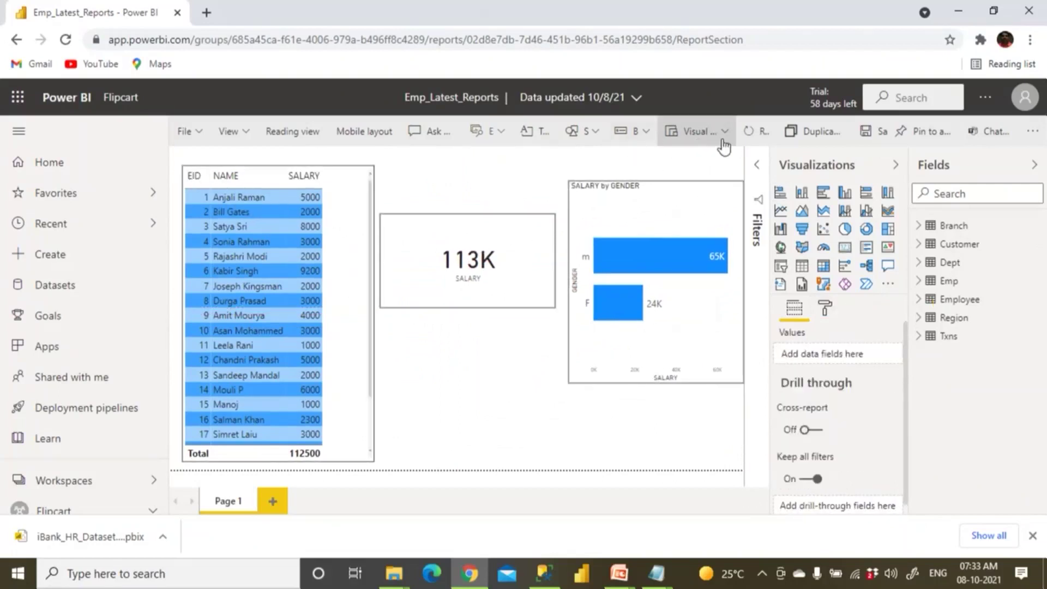
{"action": "left_click", "coordinate": [880, 130]}
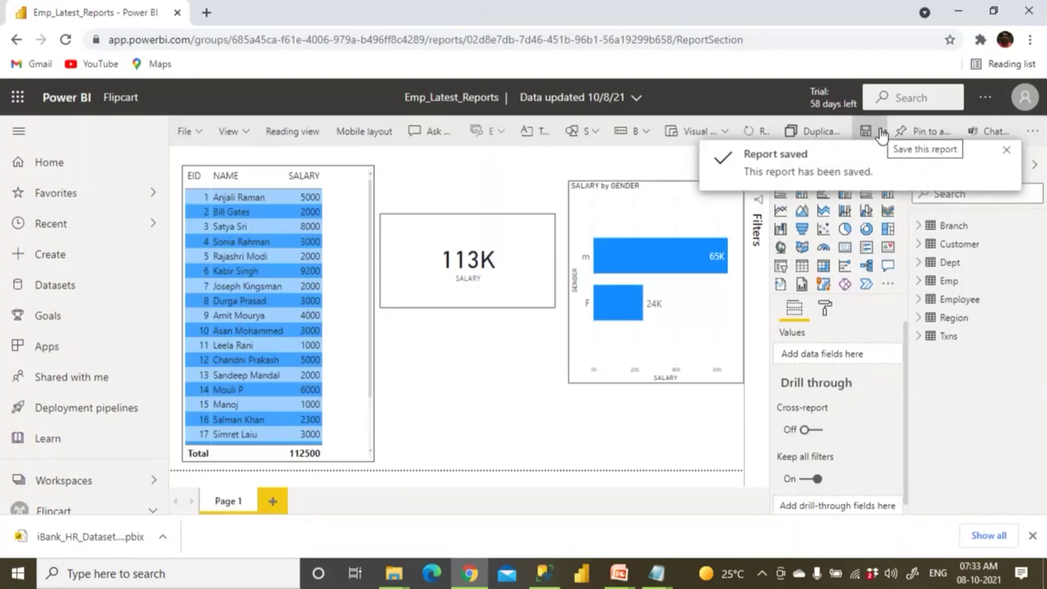
{"action": "left_click", "coordinate": [130, 99]}
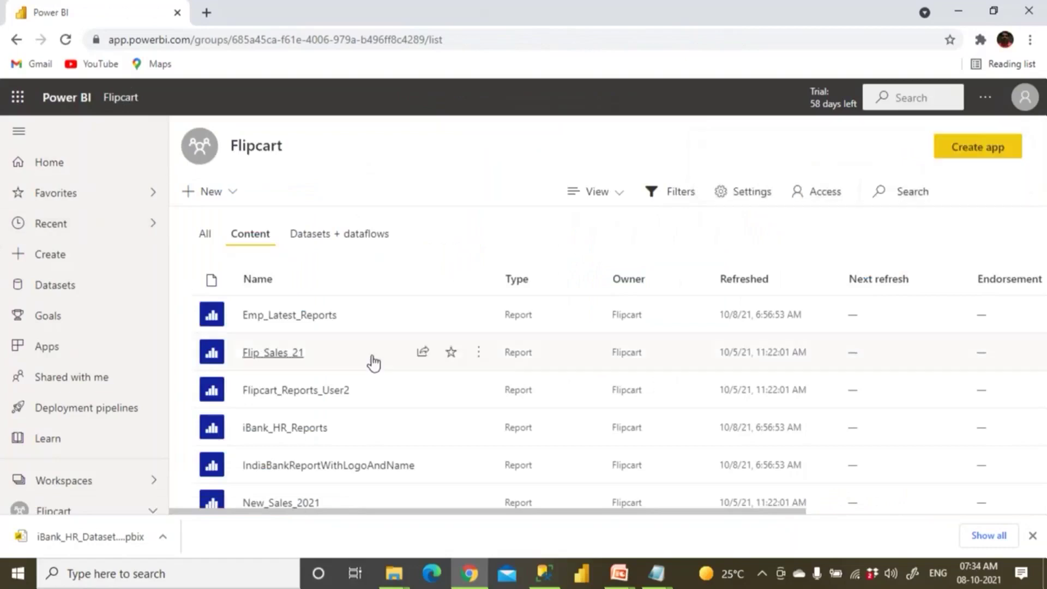
Step: Check that Sales_Dashboard is still empty, then open Emp_Latest_Reports
{"action": "scroll", "coordinate": [373, 362], "scroll_direction": "down", "scroll_amount": 1}
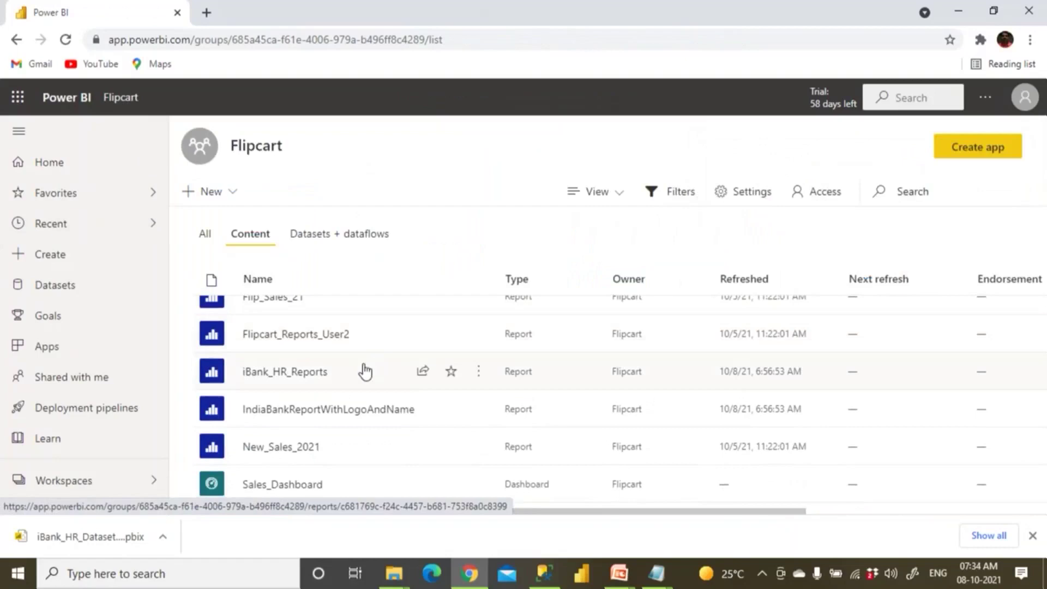
{"action": "left_click", "coordinate": [294, 484]}
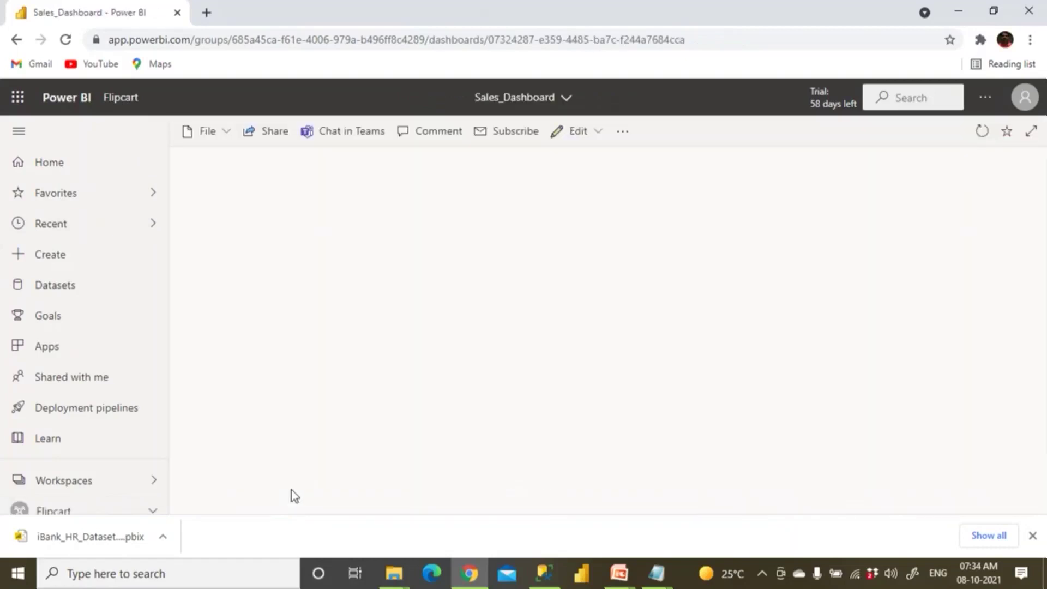
{"action": "left_click", "coordinate": [112, 99]}
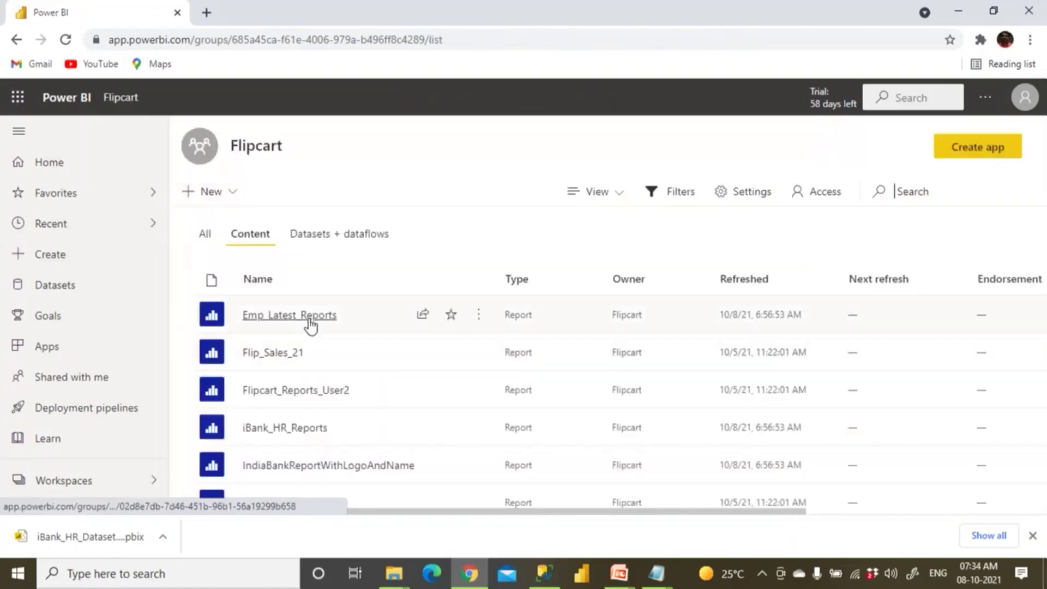
{"action": "left_click", "coordinate": [308, 317]}
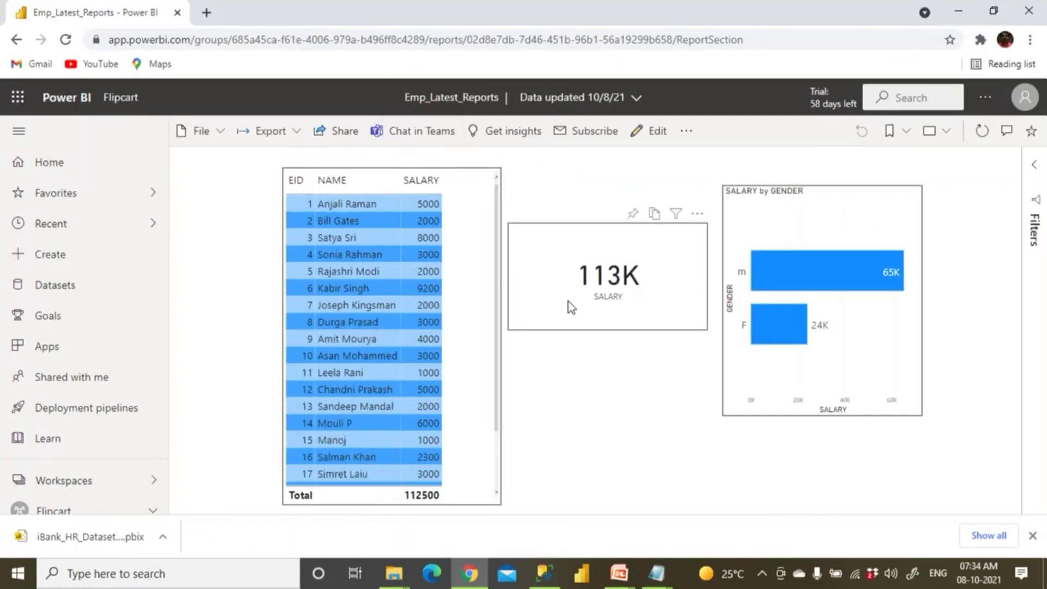
Step: Pin the 113K SALARY card to the existing Sales_Dashboard
{"action": "left_click", "coordinate": [633, 215]}
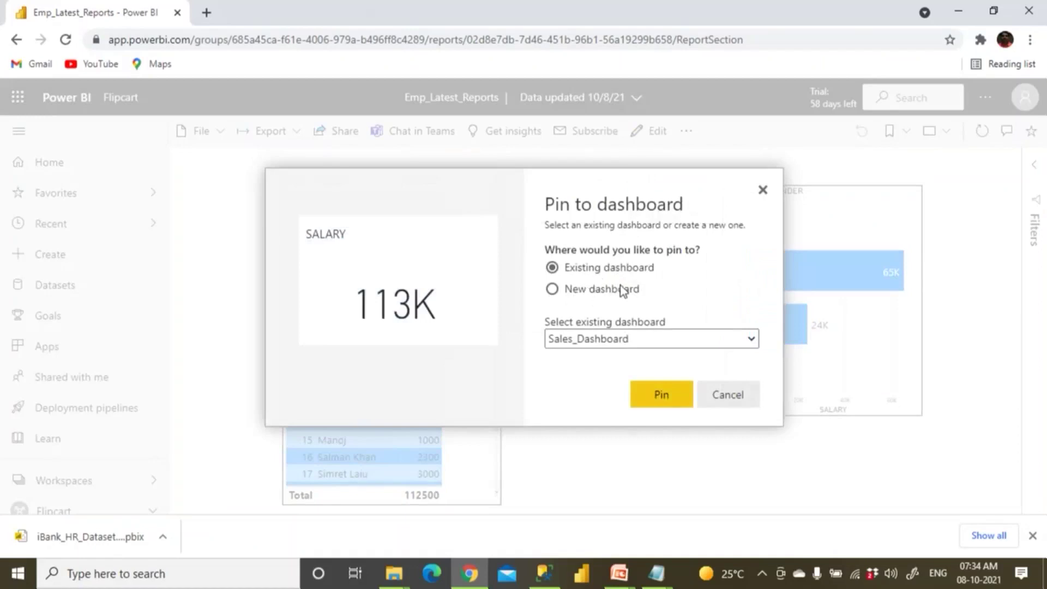
{"action": "left_click", "coordinate": [636, 339]}
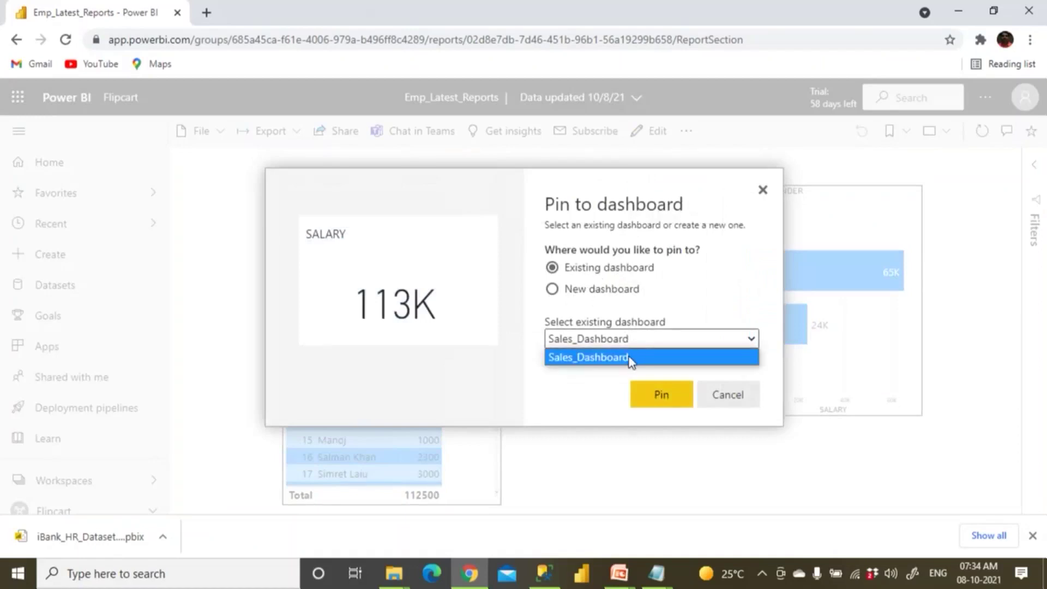
{"action": "left_click", "coordinate": [627, 358]}
{"action": "left_click", "coordinate": [649, 395]}
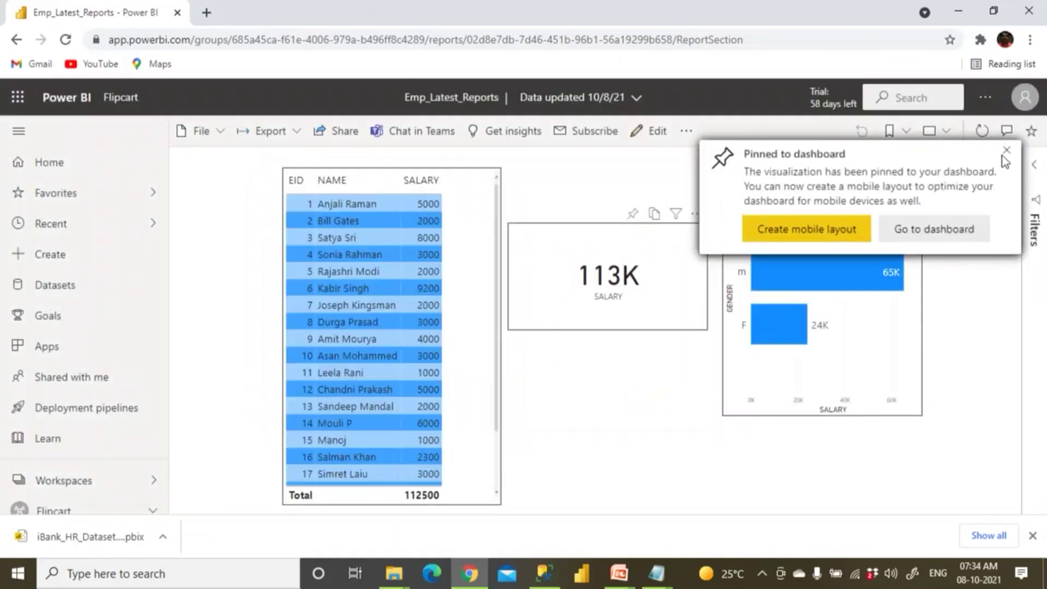
{"action": "left_click", "coordinate": [1007, 156]}
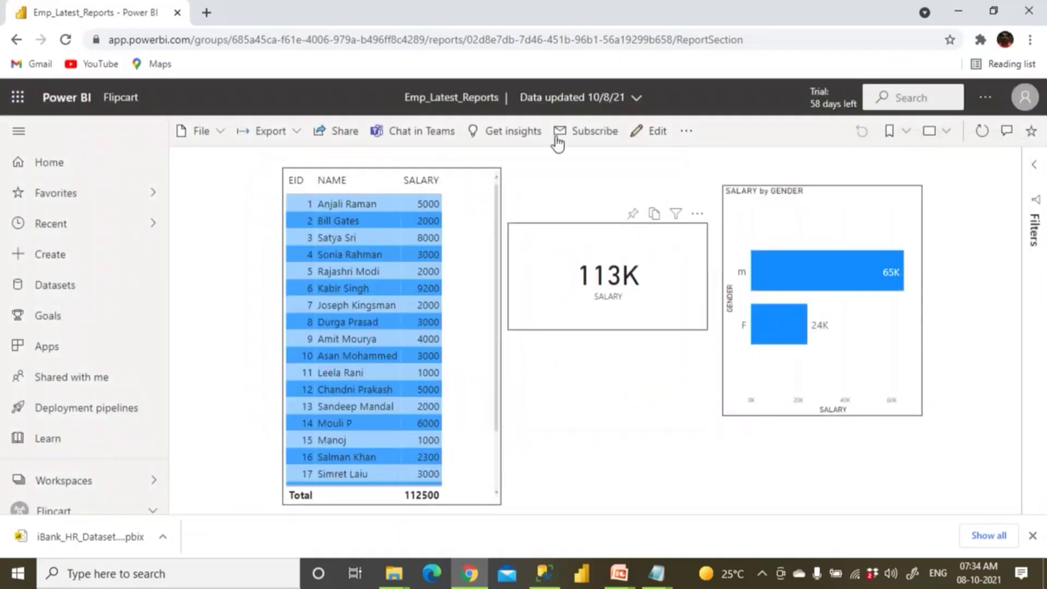
Step: Open Sales_Dashboard and make the pinned SALARY tile slightly smaller
{"action": "left_click", "coordinate": [115, 98]}
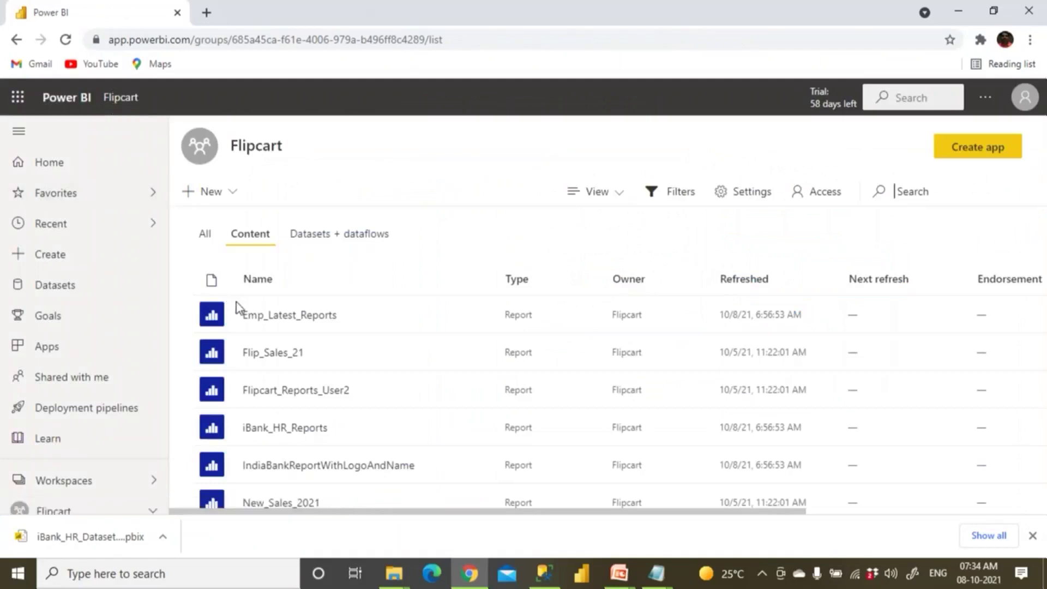
{"action": "scroll", "coordinate": [431, 420], "scroll_direction": "down", "scroll_amount": 1}
{"action": "left_click", "coordinate": [281, 485]}
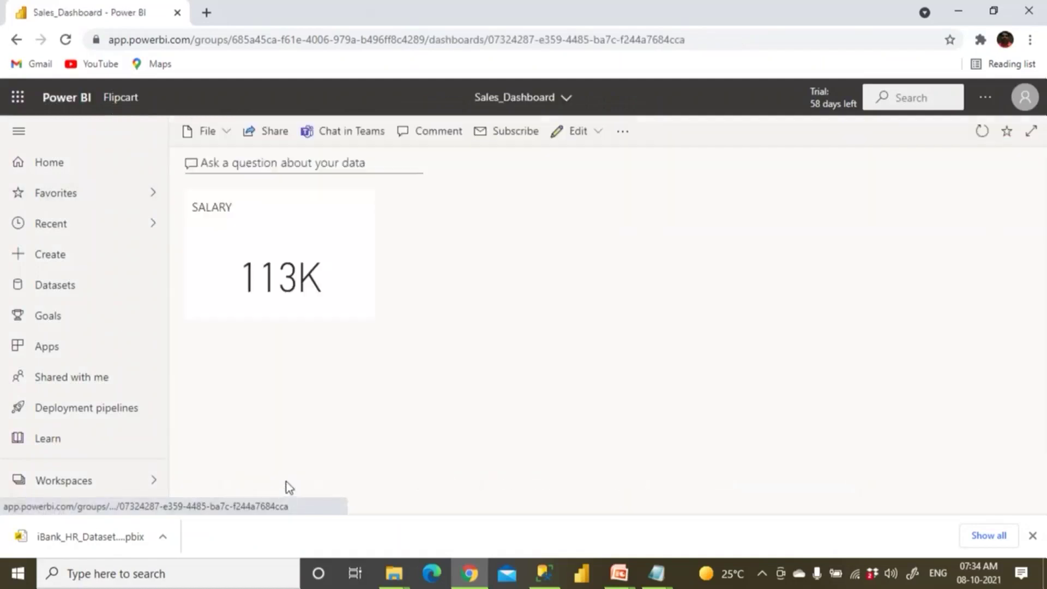
{"action": "mouse_move", "coordinate": [367, 313]}
{"action": "left_mouse_down"}
{"action": "mouse_move", "coordinate": [345, 257]}
{"action": "mouse_move", "coordinate": [363, 304]}
{"action": "left_mouse_up"}
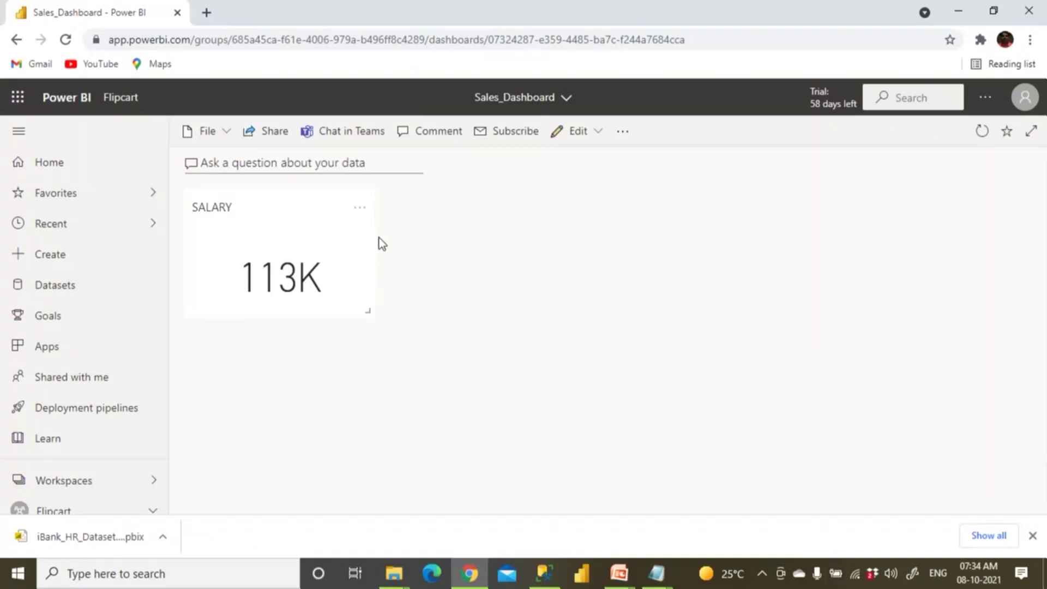
Step: Open the report behind the SALARY tile, then return to Sales_Dashboard
{"action": "left_click", "coordinate": [361, 210]}
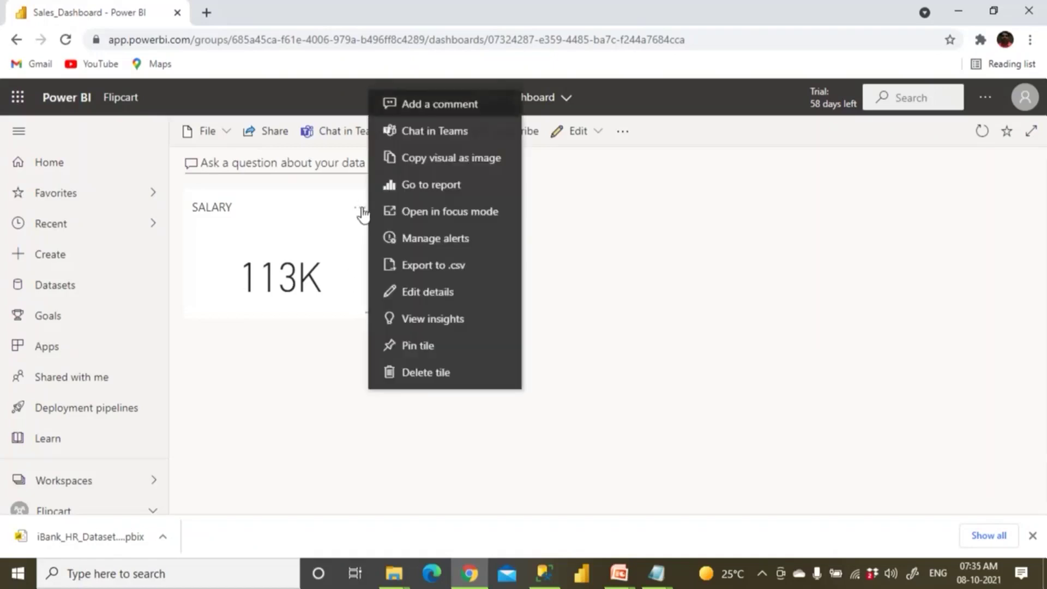
{"action": "left_click", "coordinate": [300, 317]}
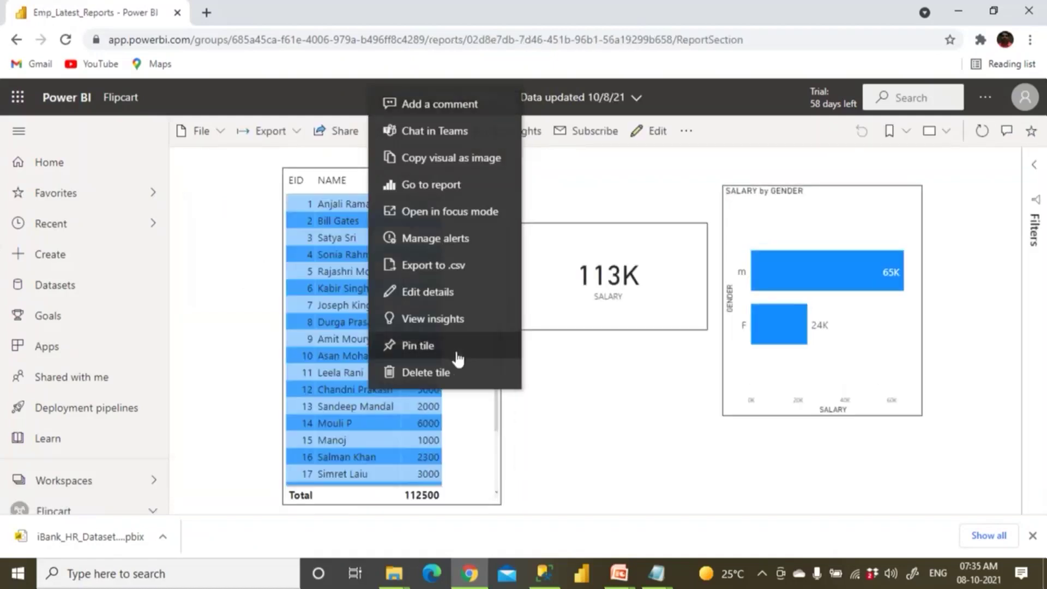
{"action": "left_click", "coordinate": [122, 100]}
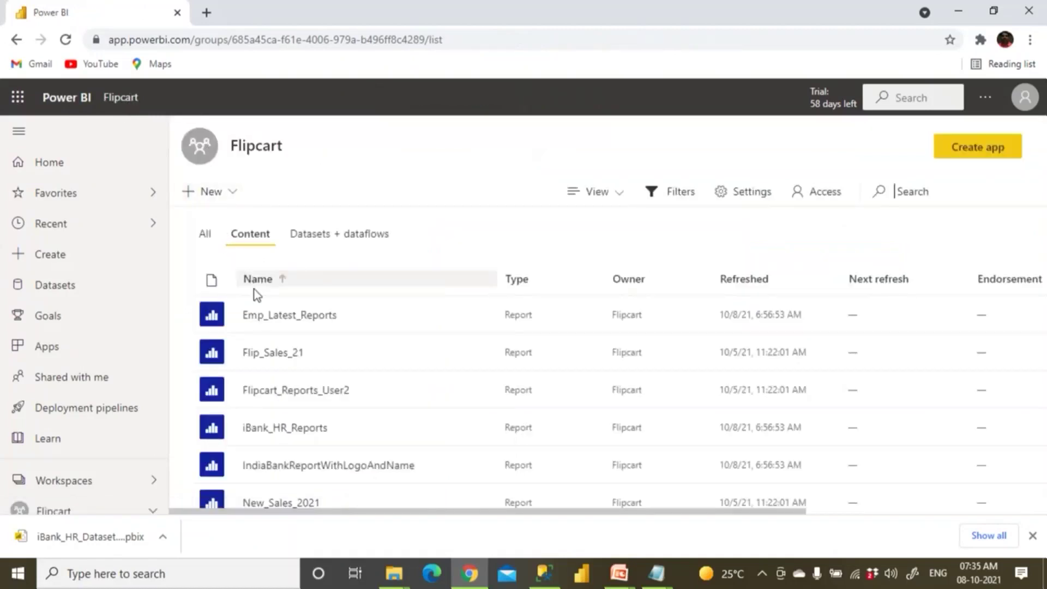
{"action": "scroll", "coordinate": [938, 388], "scroll_direction": "down", "scroll_amount": 1}
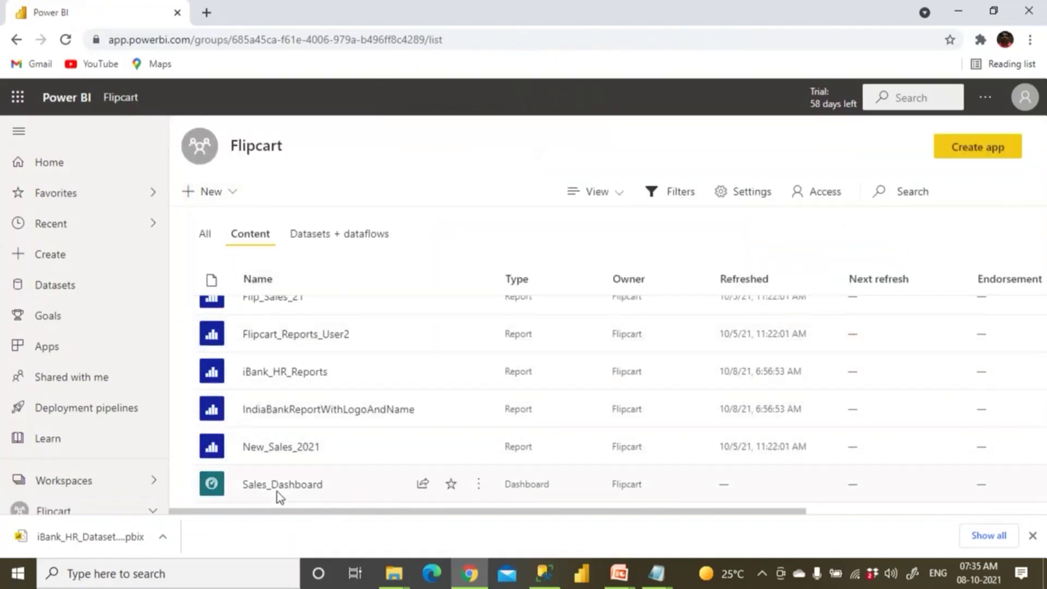
{"action": "left_click", "coordinate": [279, 487]}
Step: Widen the SALARY tile across the dashboard and open Emp_Latest_Reports from it
{"action": "left_click_drag", "start_coordinate": [371, 314], "coordinate": [647, 291]}
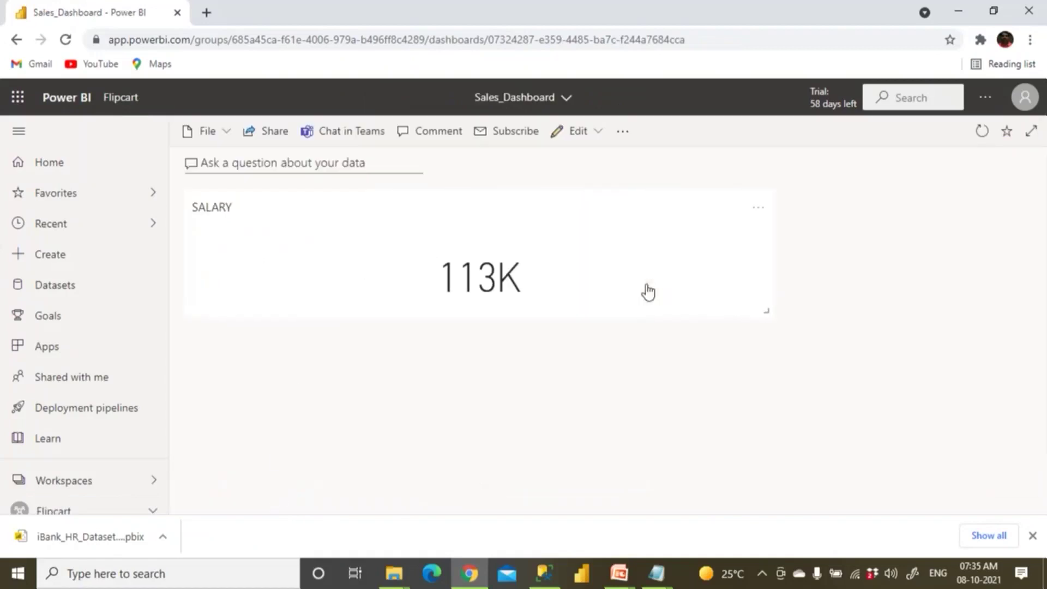
{"action": "left_click_drag", "start_coordinate": [765, 310], "coordinate": [335, 337]}
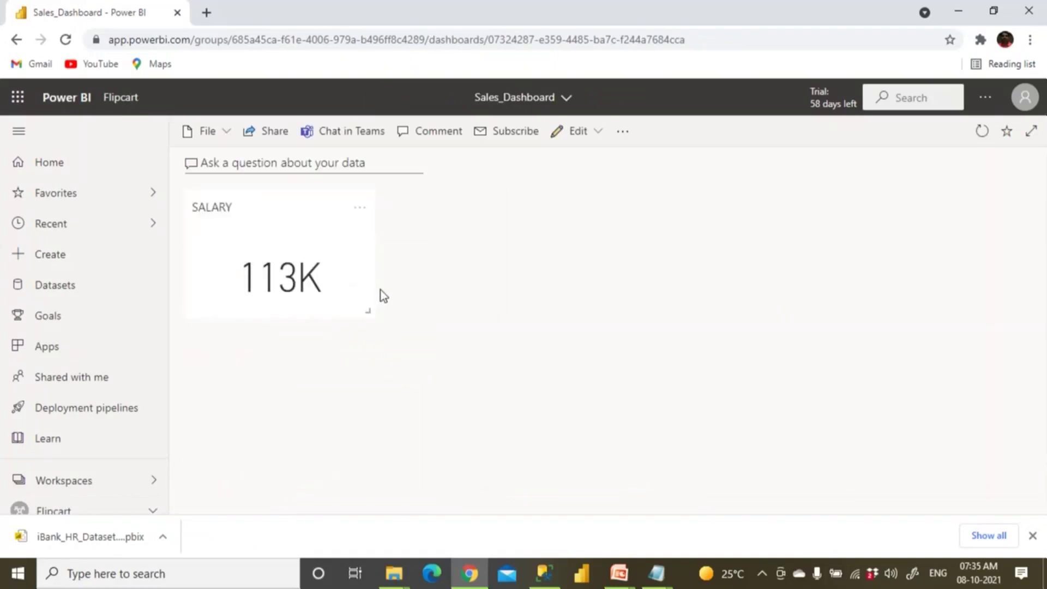
{"action": "left_click_drag", "start_coordinate": [369, 307], "coordinate": [768, 291]}
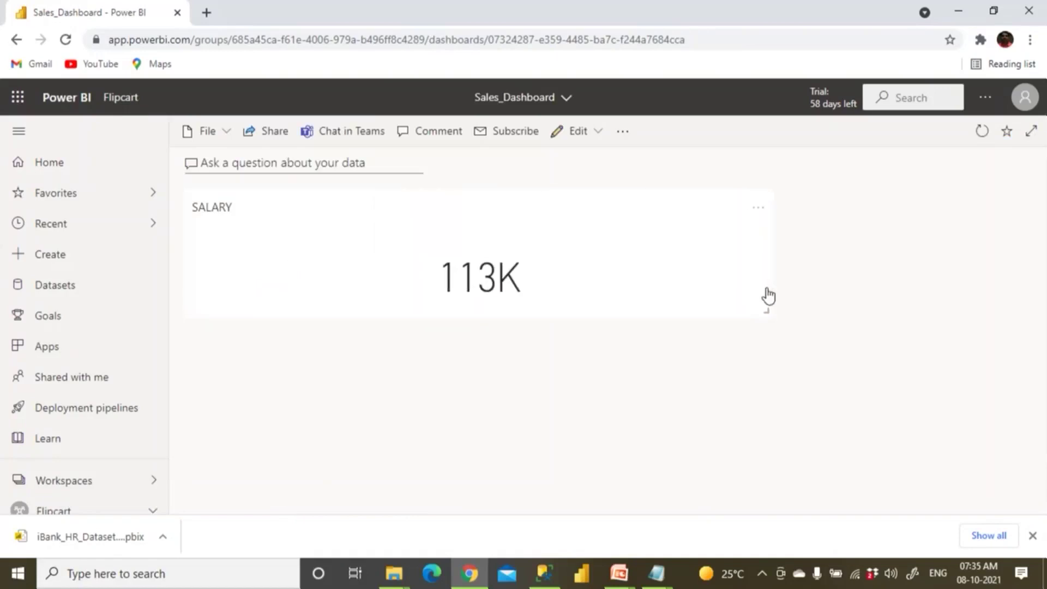
{"action": "left_click", "coordinate": [759, 210]}
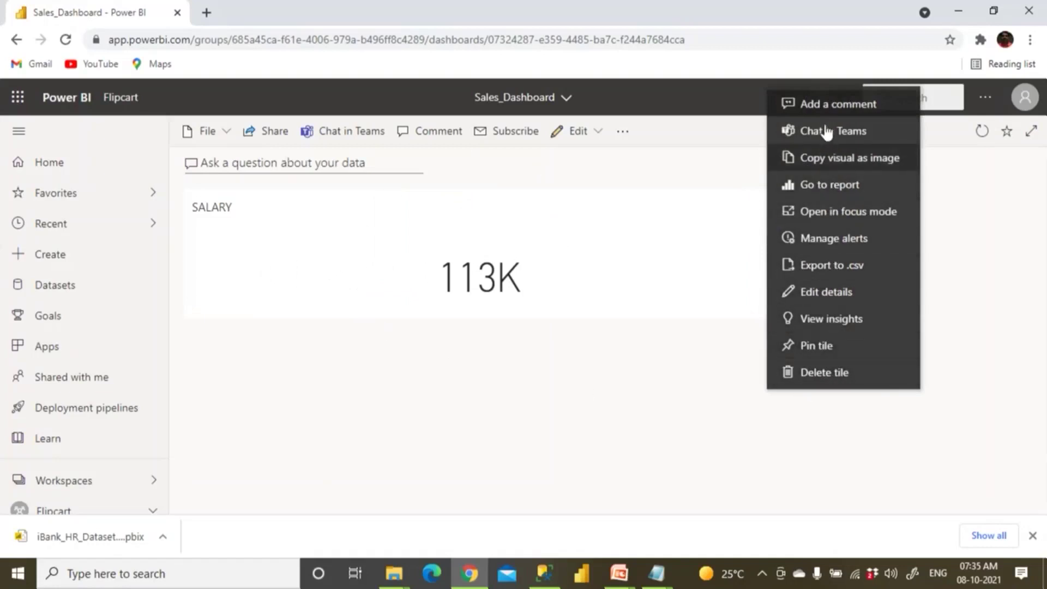
{"action": "left_click", "coordinate": [647, 415]}
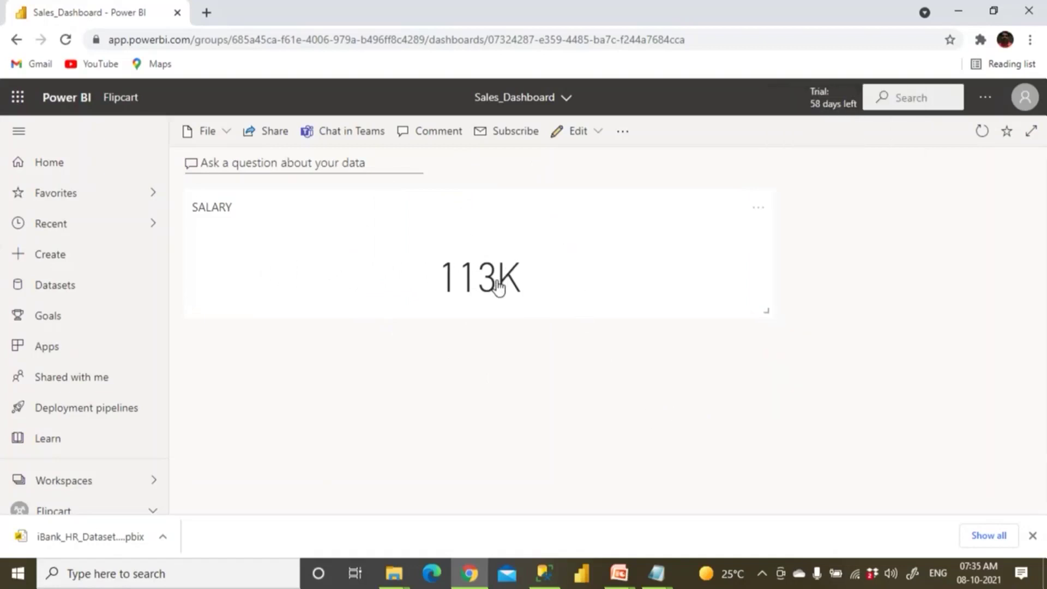
{"action": "mouse_move", "coordinate": [498, 287]}
{"action": "mouse_move", "coordinate": [512, 306]}
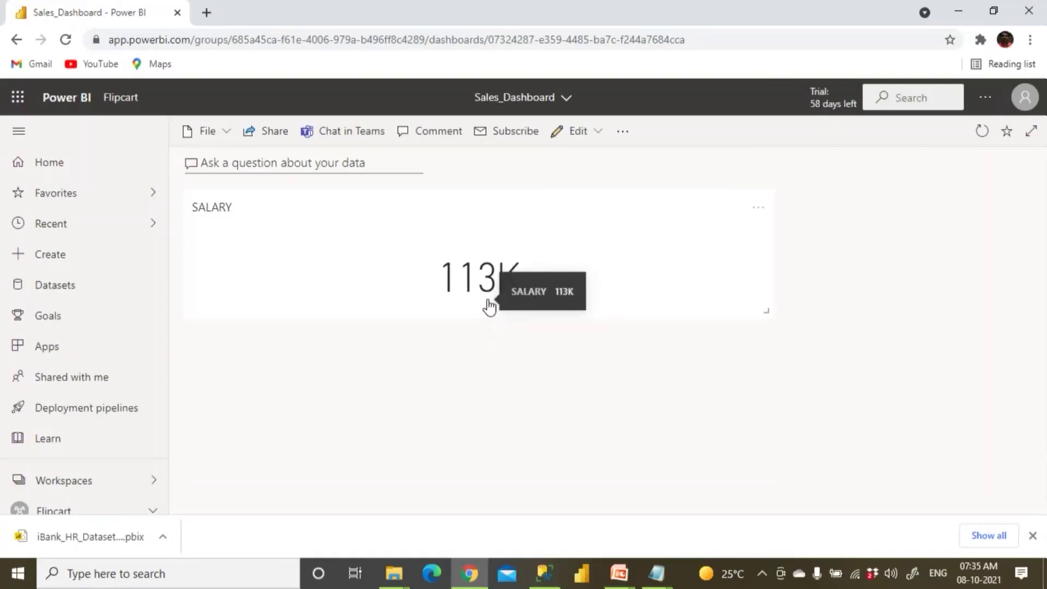
{"action": "left_click", "coordinate": [489, 306]}
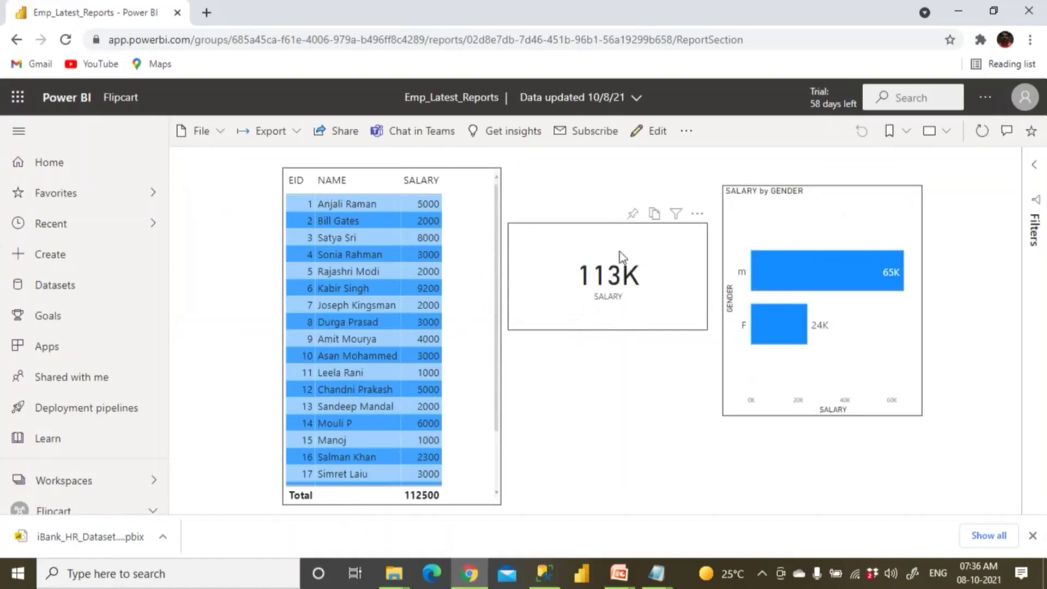
Step: Narrow the SALARY tile to medium width and reopen Sales_Dashboard
{"action": "left_click", "coordinate": [118, 97]}
{"action": "scroll", "coordinate": [238, 330], "scroll_direction": "down", "scroll_amount": 2}
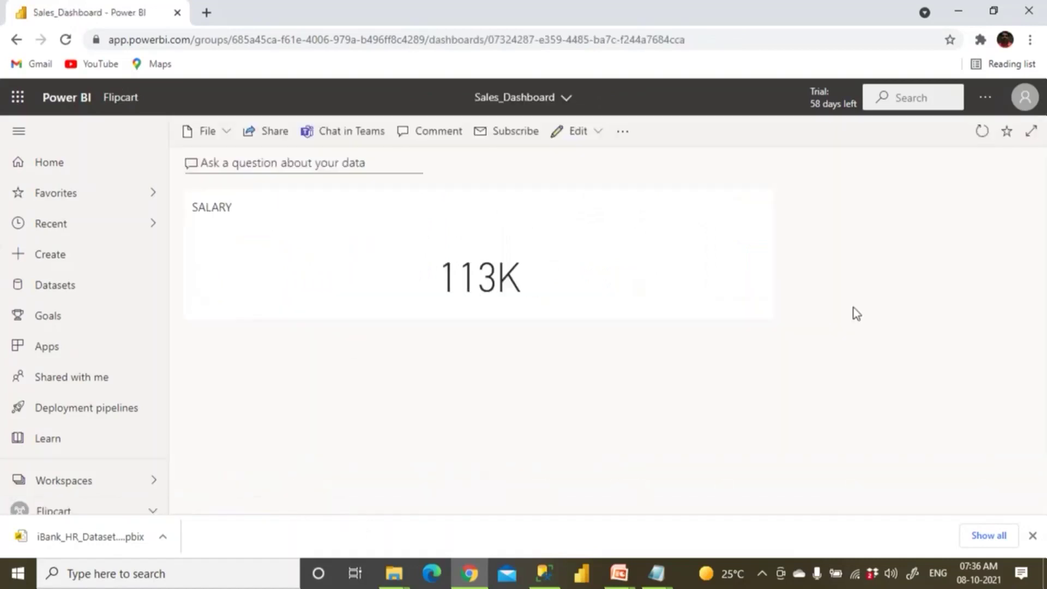
{"action": "left_click_drag", "start_coordinate": [771, 315], "coordinate": [451, 287]}
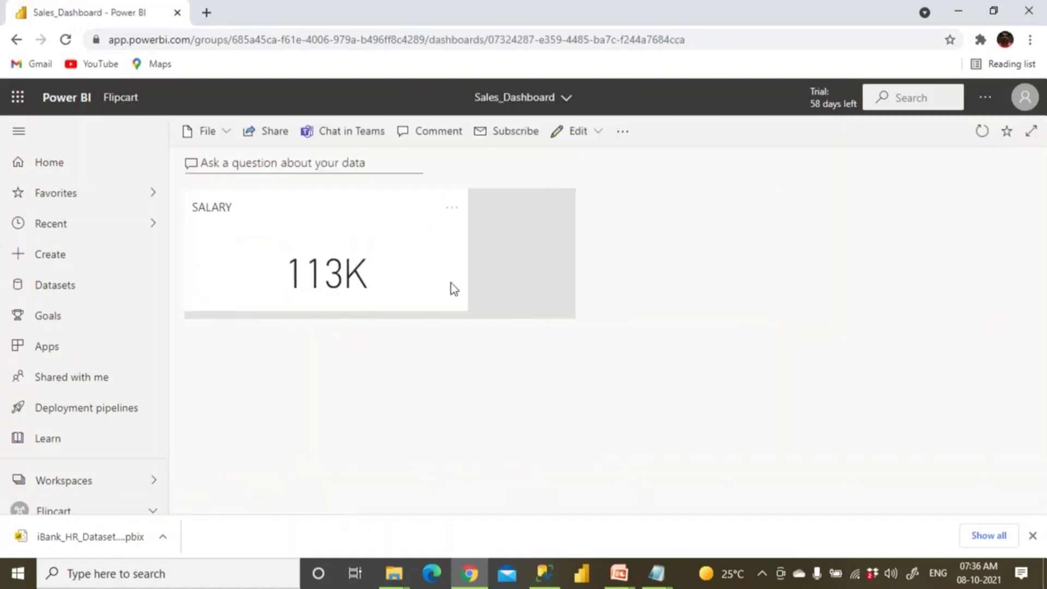
{"action": "left_click", "coordinate": [559, 289]}
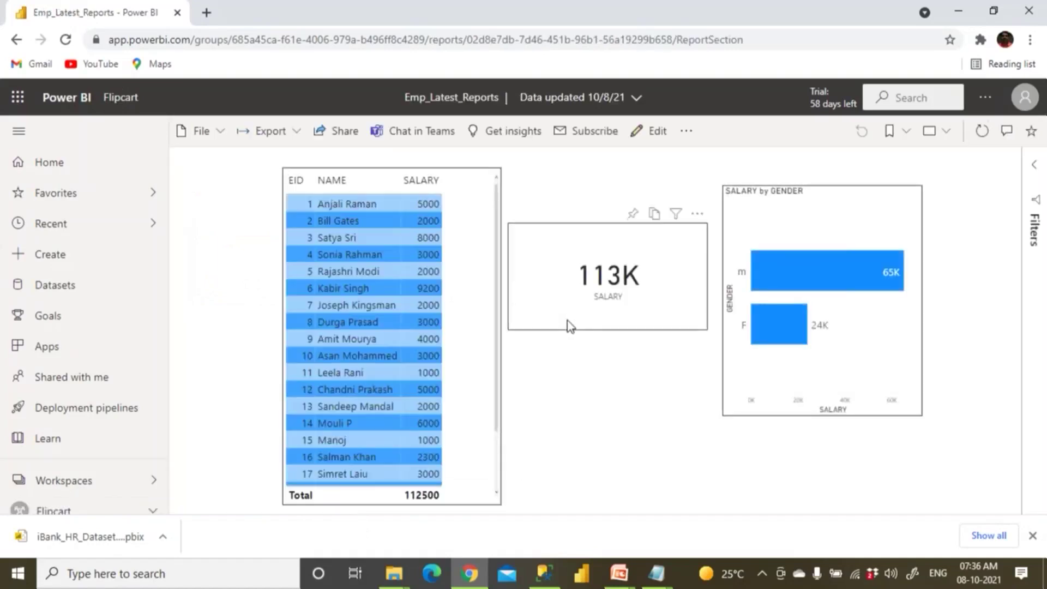
{"action": "left_click", "coordinate": [120, 98]}
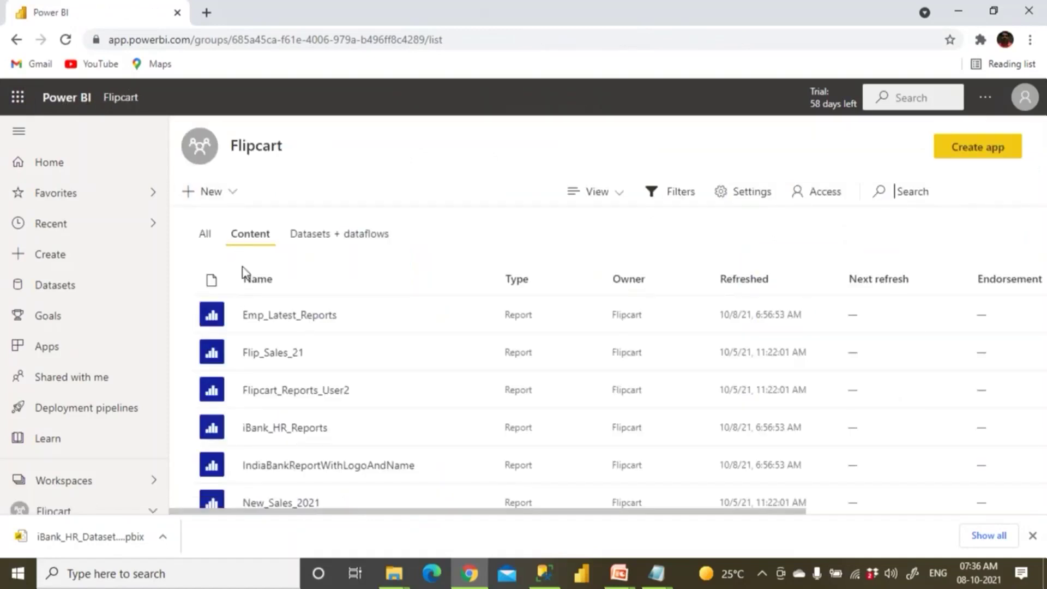
{"action": "scroll", "coordinate": [269, 308], "scroll_direction": "down", "scroll_amount": 2}
{"action": "left_click", "coordinate": [286, 482]}
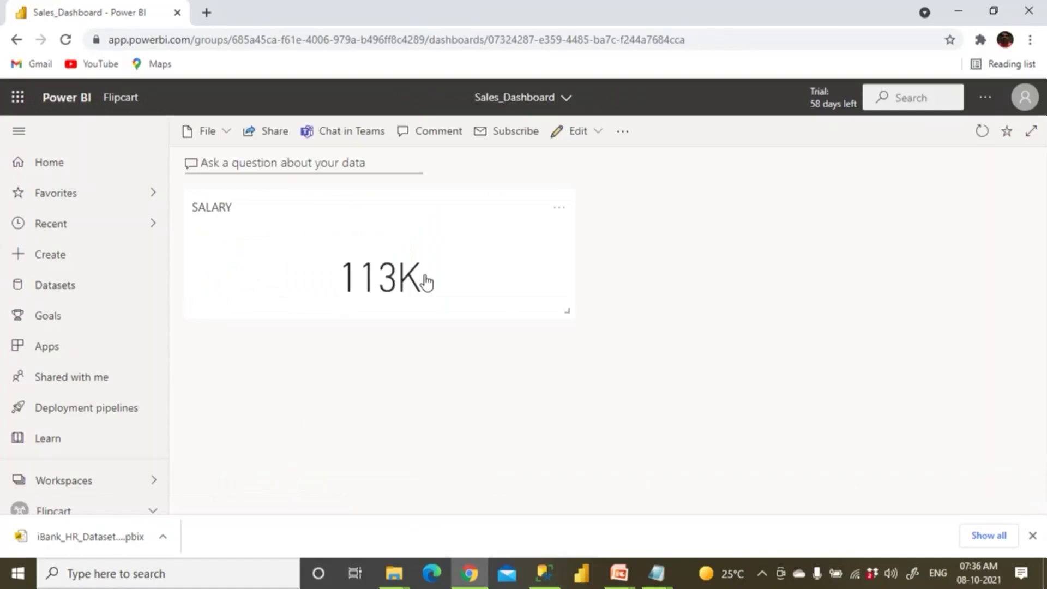
Step: Bring up the slide show and advance to the 'Jump from dashboard to a parent Report' slide
{"action": "mouse_move", "coordinate": [616, 579]}
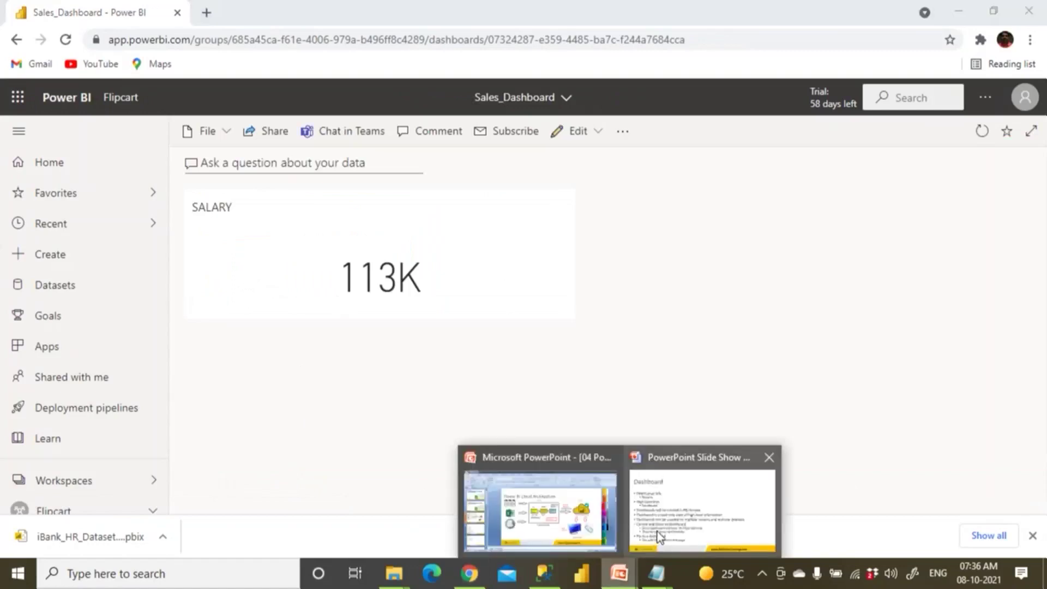
{"action": "left_click", "coordinate": [659, 539]}
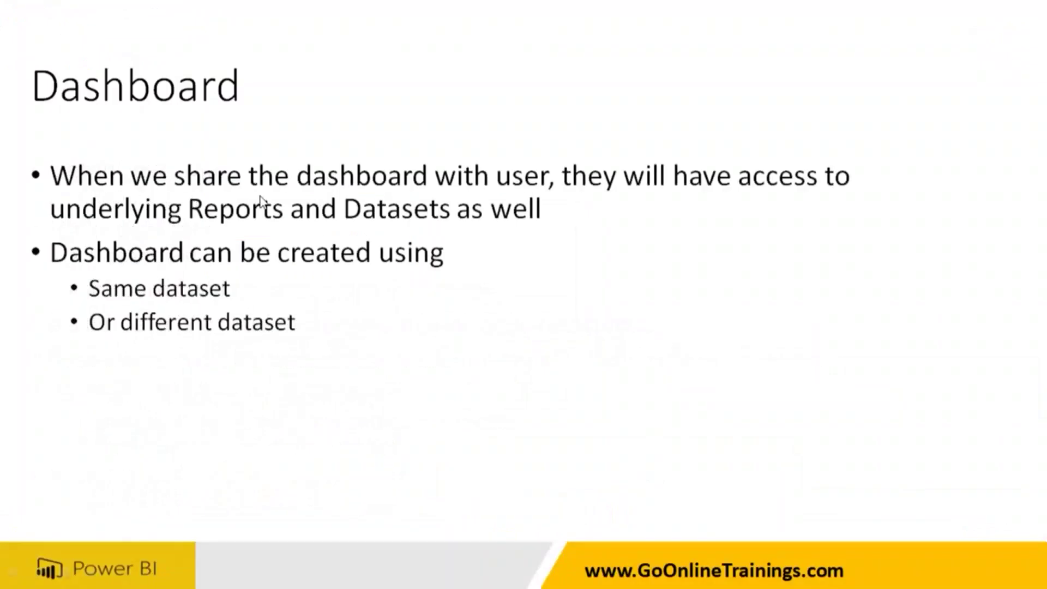
{"action": "left_click", "coordinate": [213, 280]}
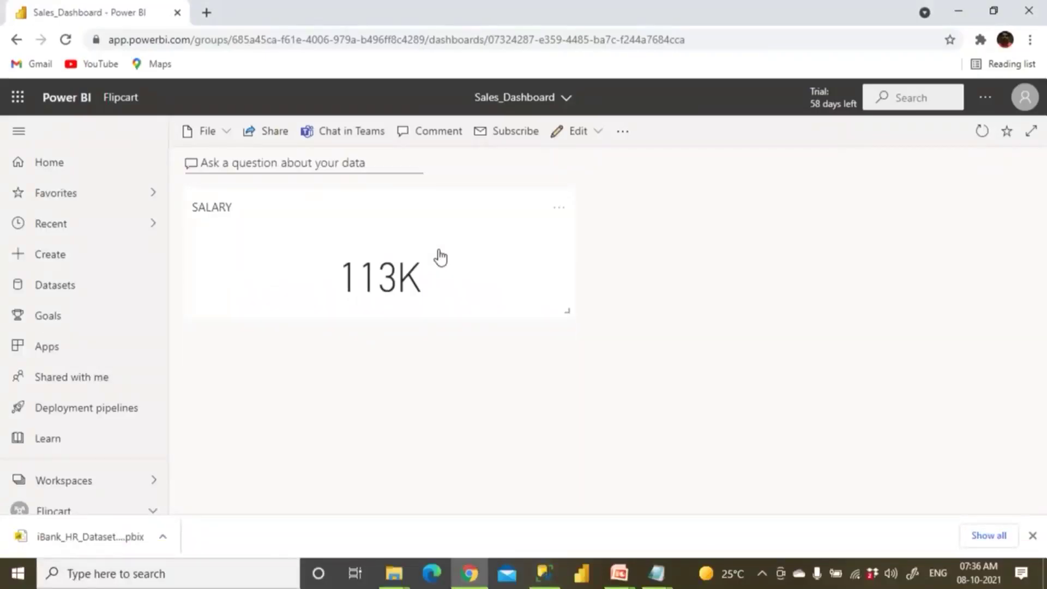
Step: Open Emp_Latest_Reports from the SALARY tile and check the 65K/24K gender bar values
{"action": "left_click", "coordinate": [440, 257]}
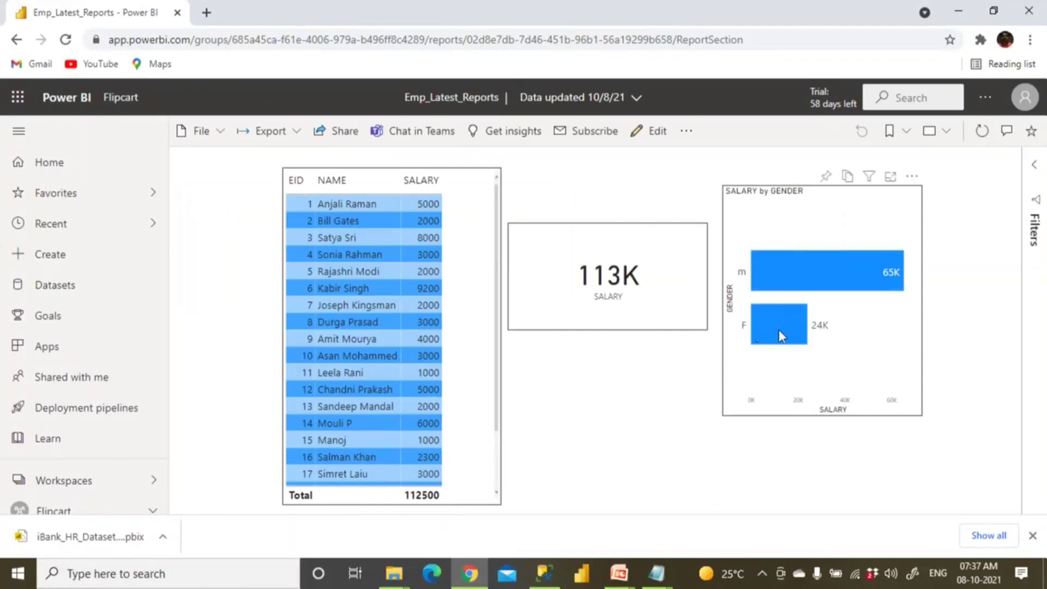
{"action": "mouse_move", "coordinate": [855, 279]}
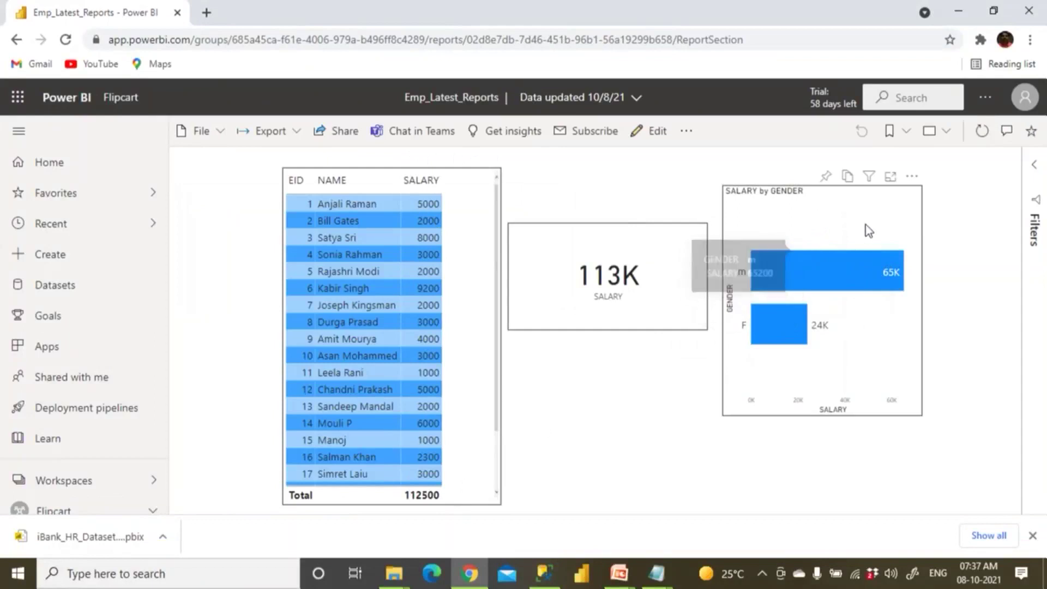
Step: Pin the salary-by-gender chart to Sales_Dashboard
{"action": "left_click", "coordinate": [826, 177]}
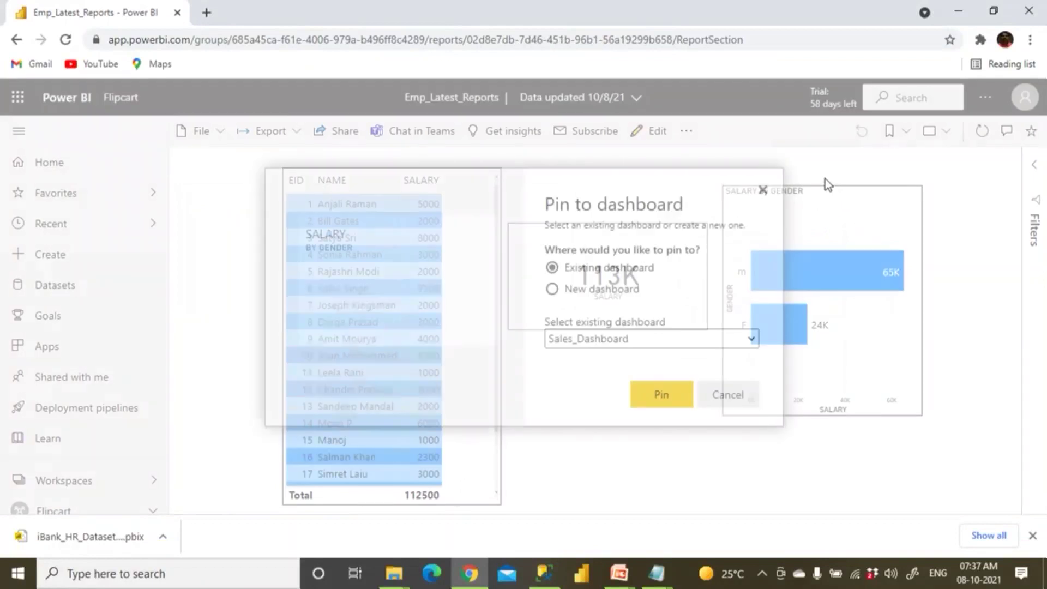
{"action": "left_click", "coordinate": [672, 391]}
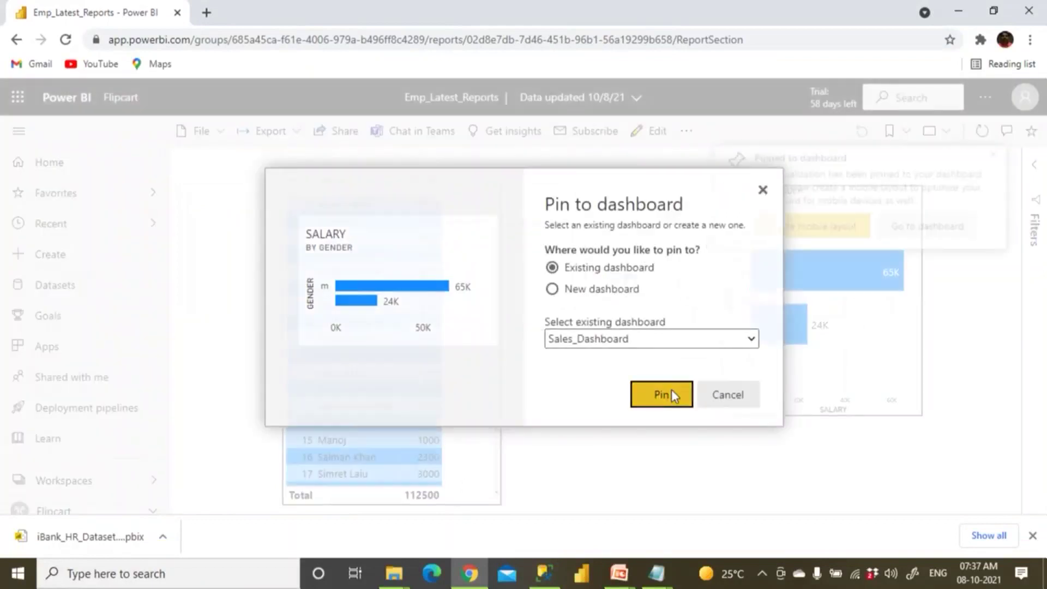
{"action": "left_click", "coordinate": [1008, 155]}
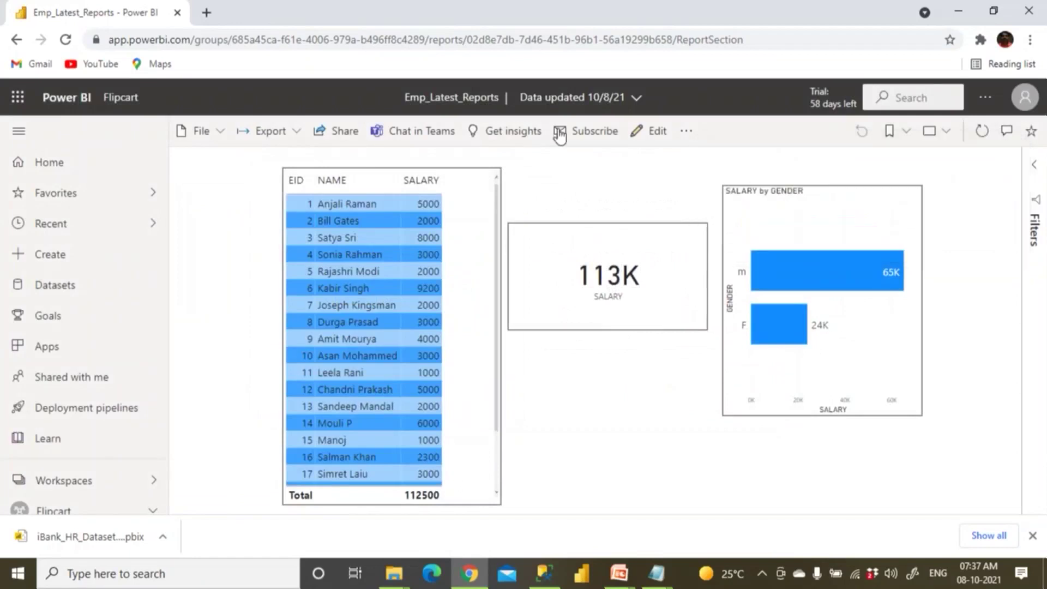
Step: Shorten the new SALARY by GENDER tile on Sales_Dashboard, then return to Flipcart
{"action": "left_click", "coordinate": [121, 98]}
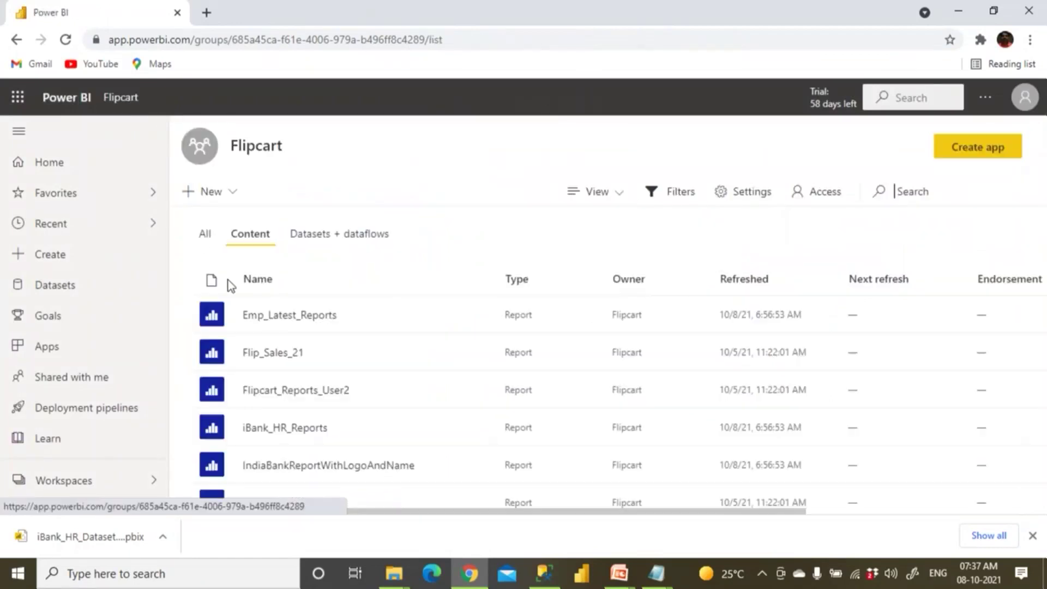
{"action": "scroll", "coordinate": [315, 480], "scroll_direction": "down", "scroll_amount": 2}
{"action": "left_click", "coordinate": [315, 486]}
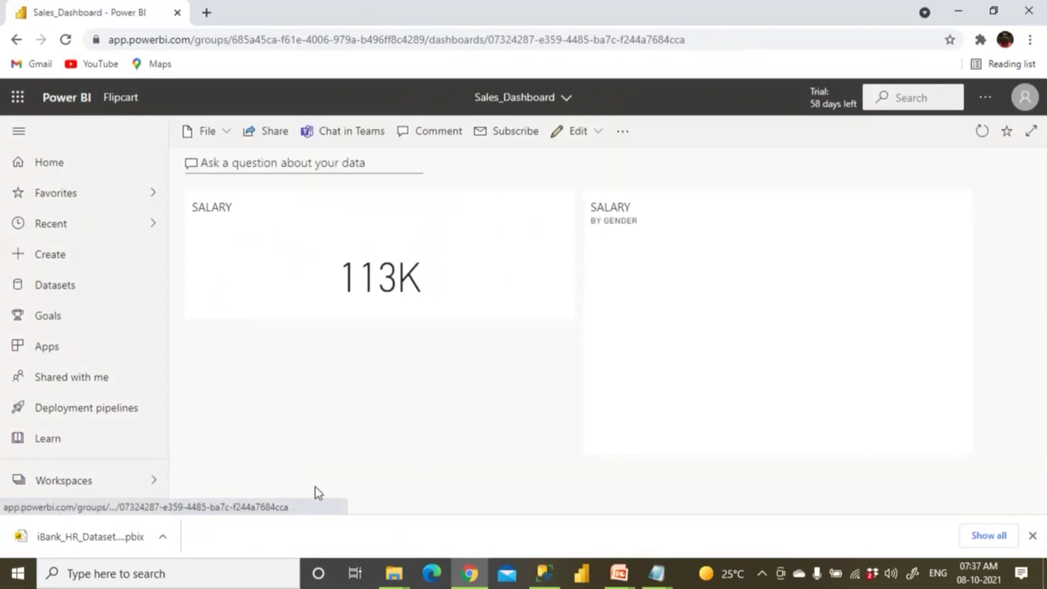
{"action": "left_click_drag", "start_coordinate": [965, 451], "coordinate": [976, 325]}
{"action": "left_click_drag", "start_coordinate": [809, 515], "coordinate": [860, 511]}
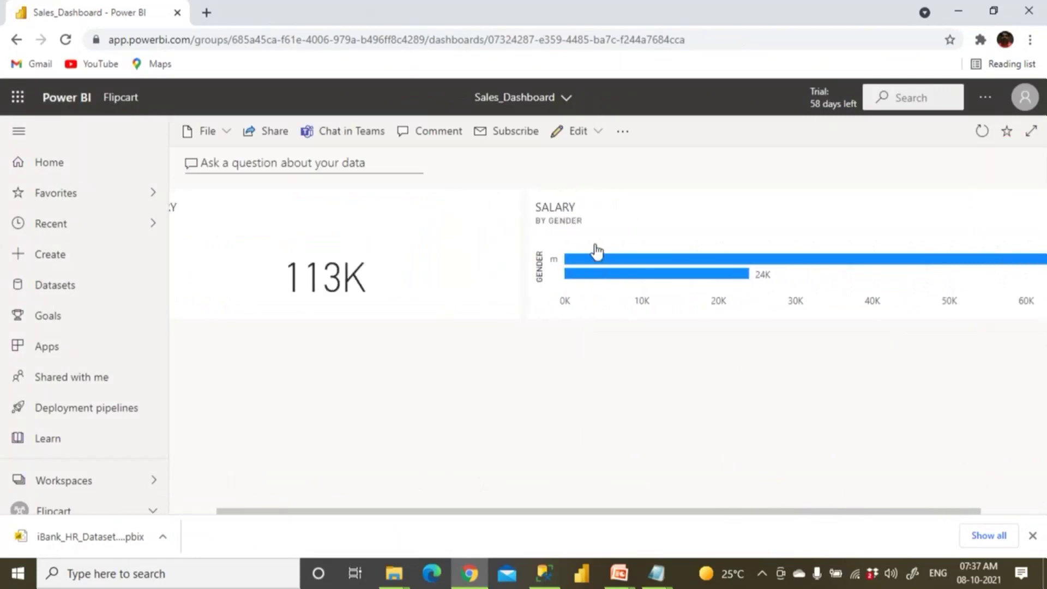
{"action": "left_click", "coordinate": [115, 98]}
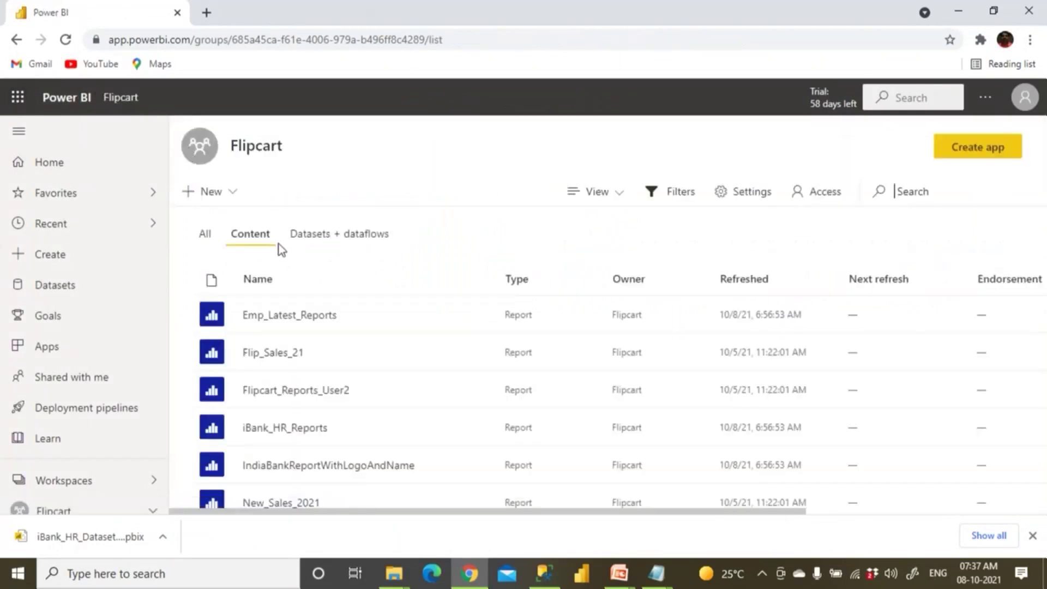
Step: Pin the Sales Dashboard title from IndiaBankReportWithLogoAndName to Sales_Dashboard in edit mode
{"action": "scroll", "coordinate": [385, 402], "scroll_direction": "down", "scroll_amount": 1}
{"action": "left_click", "coordinate": [390, 414]}
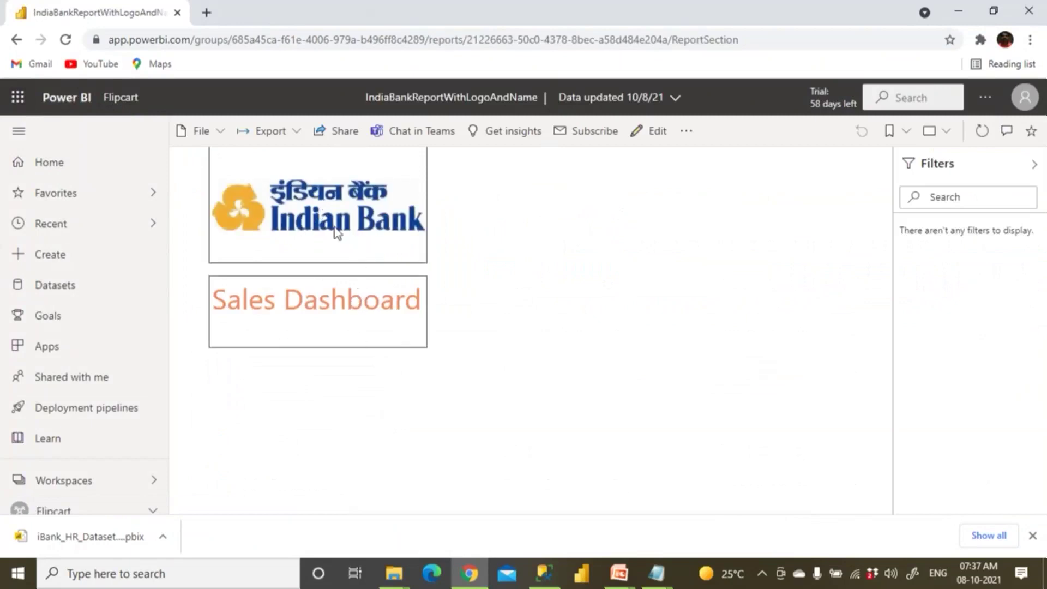
{"action": "left_click", "coordinate": [662, 136]}
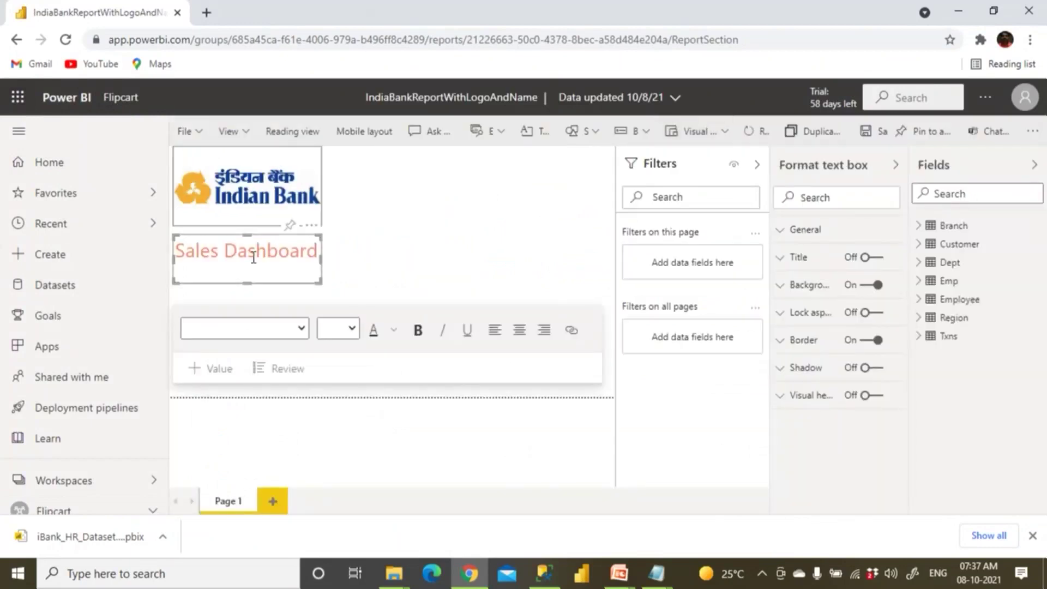
{"action": "left_click", "coordinate": [290, 226]}
{"action": "left_click", "coordinate": [645, 398]}
Step: Adjust the Sales Dashboard text box, then go back to the Flipcart list
{"action": "left_click", "coordinate": [301, 271]}
{"action": "left_click_drag", "start_coordinate": [295, 271], "coordinate": [362, 279]}
{"action": "left_click", "coordinate": [362, 280]}
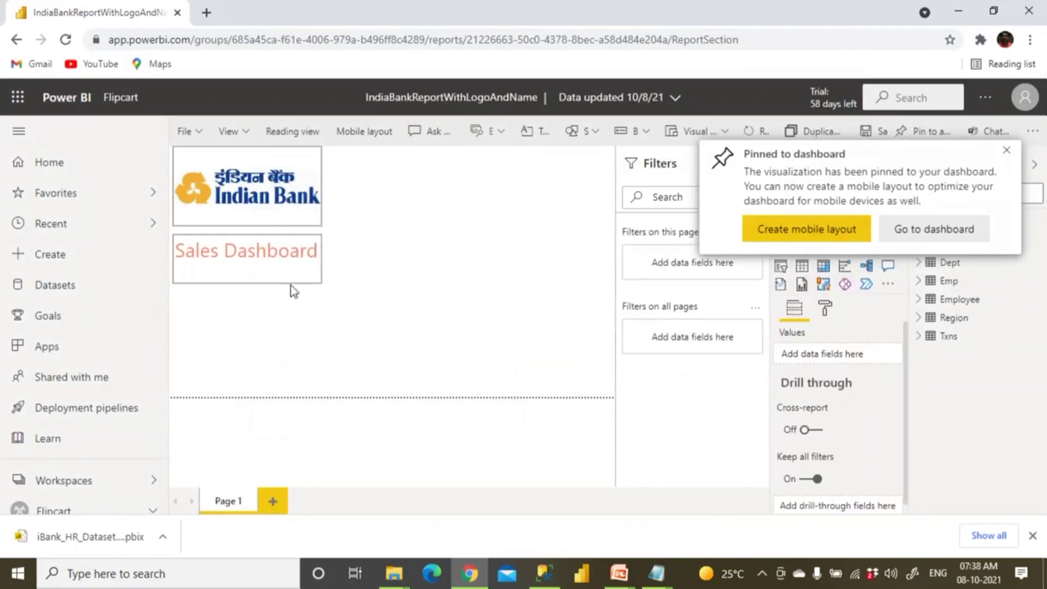
{"action": "left_click", "coordinate": [293, 279]}
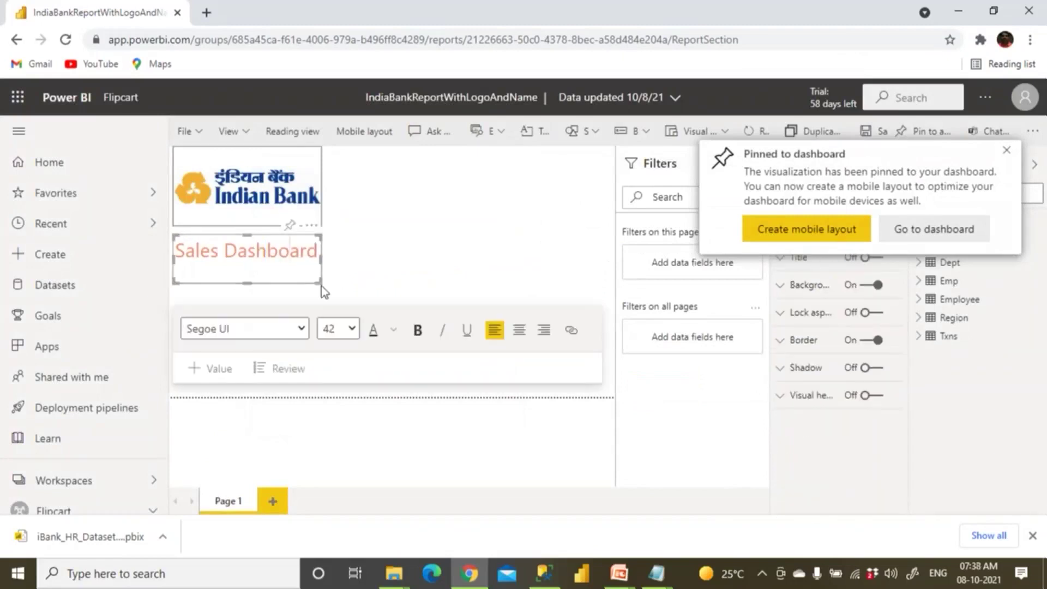
{"action": "left_click", "coordinate": [362, 272]}
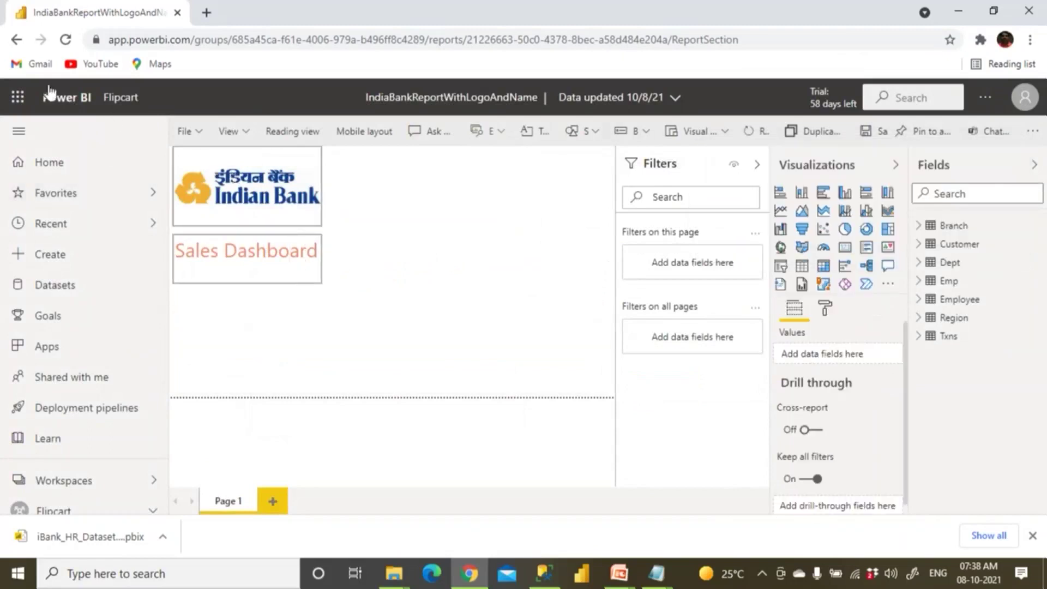
{"action": "left_click", "coordinate": [128, 99]}
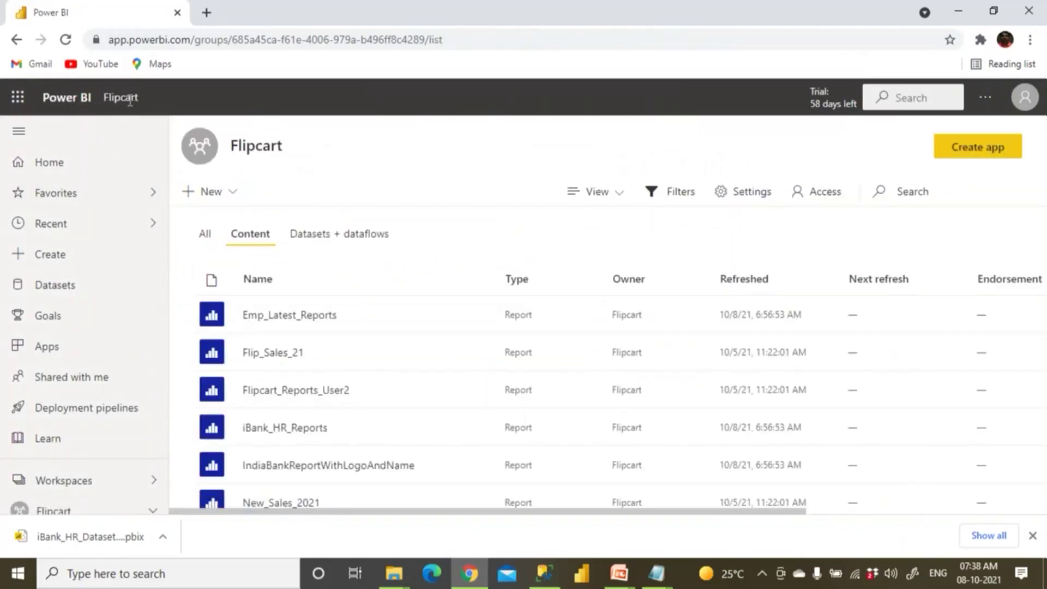
Step: Open Sales_Dashboard and shrink the Sales Dashboard title tile
{"action": "scroll", "coordinate": [329, 403], "scroll_direction": "down", "scroll_amount": 1}
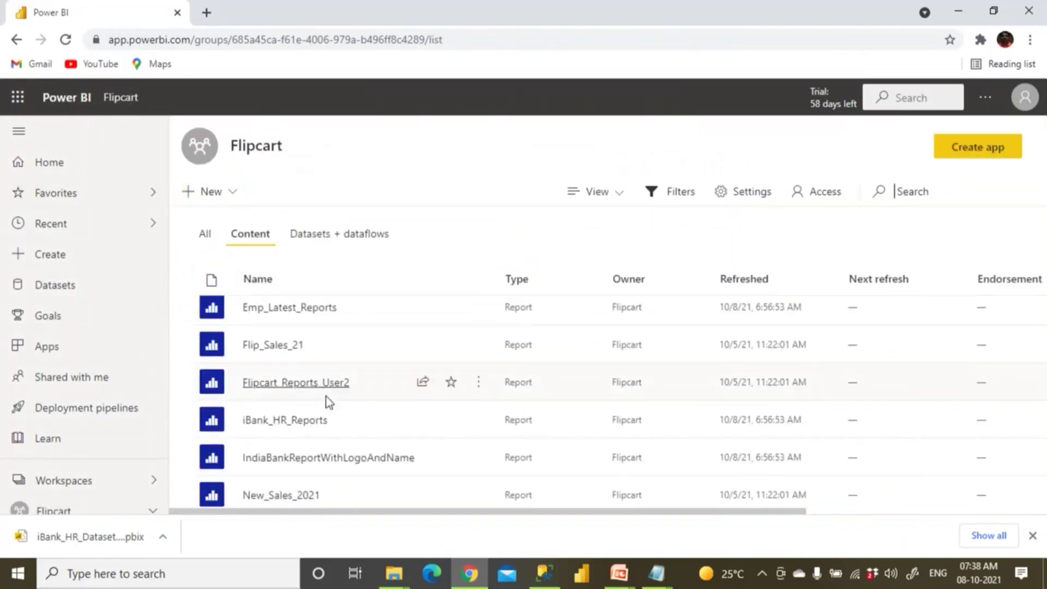
{"action": "scroll", "coordinate": [328, 402], "scroll_direction": "down", "scroll_amount": 1}
{"action": "left_click", "coordinate": [322, 485]}
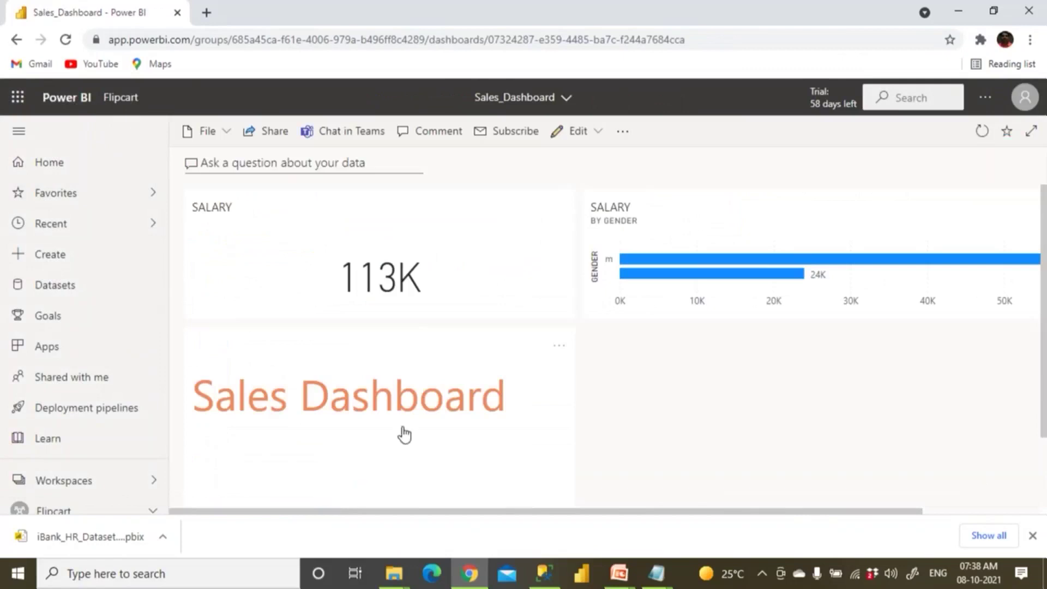
{"action": "scroll", "coordinate": [404, 435], "scroll_direction": "down", "scroll_amount": 2}
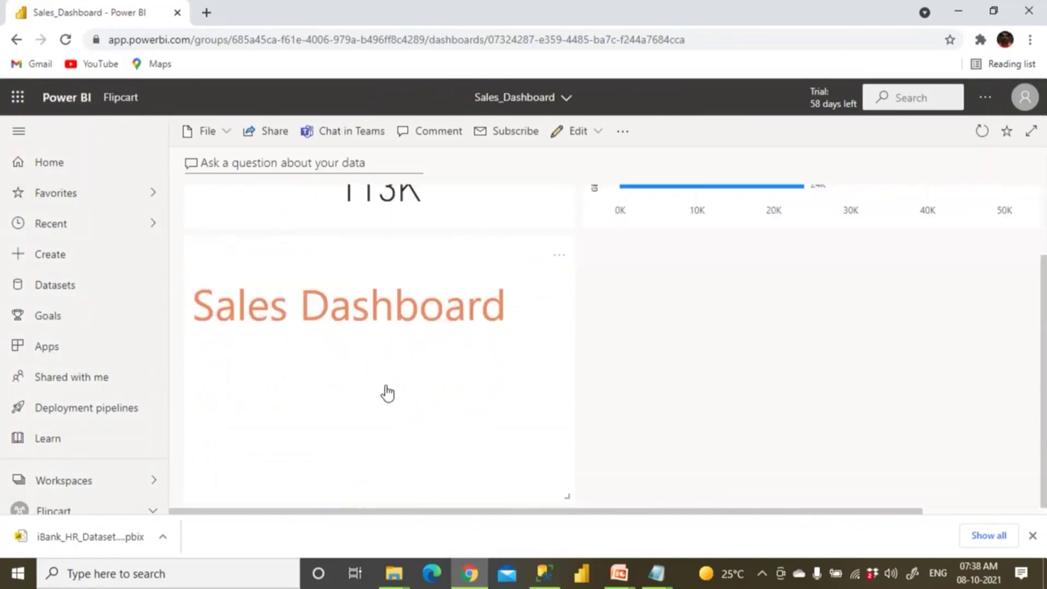
{"action": "left_click_drag", "start_coordinate": [568, 499], "coordinate": [537, 362]}
Step: Place the title tile top-left with the gender chart and 113K SALARY card below it
{"action": "left_click_drag", "start_coordinate": [652, 228], "coordinate": [858, 292]}
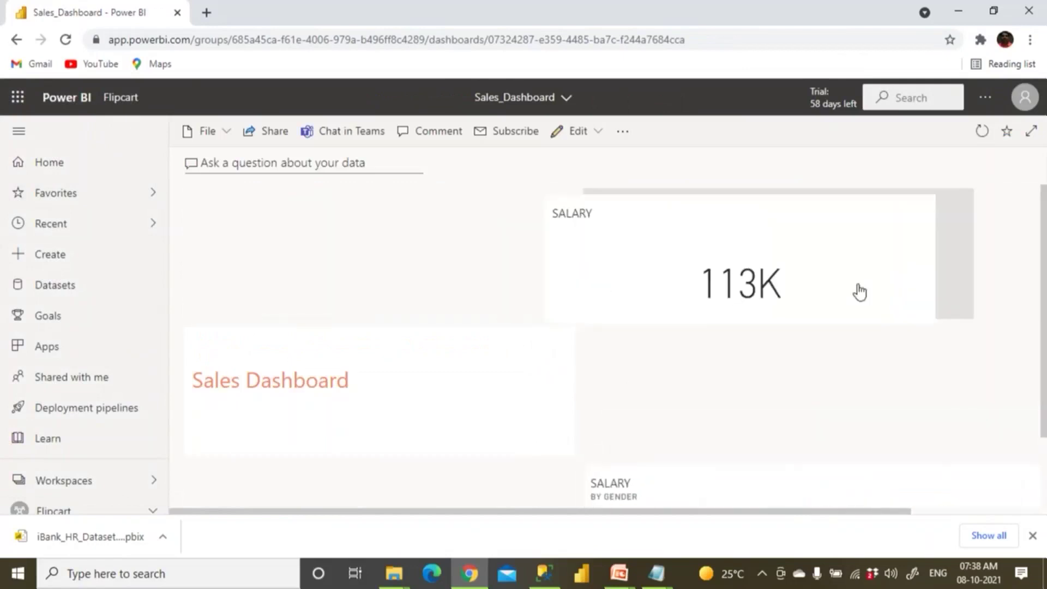
{"action": "left_click_drag", "start_coordinate": [491, 374], "coordinate": [476, 240]}
{"action": "left_click_drag", "start_coordinate": [563, 311], "coordinate": [437, 307]}
{"action": "left_click_drag", "start_coordinate": [654, 310], "coordinate": [370, 458]}
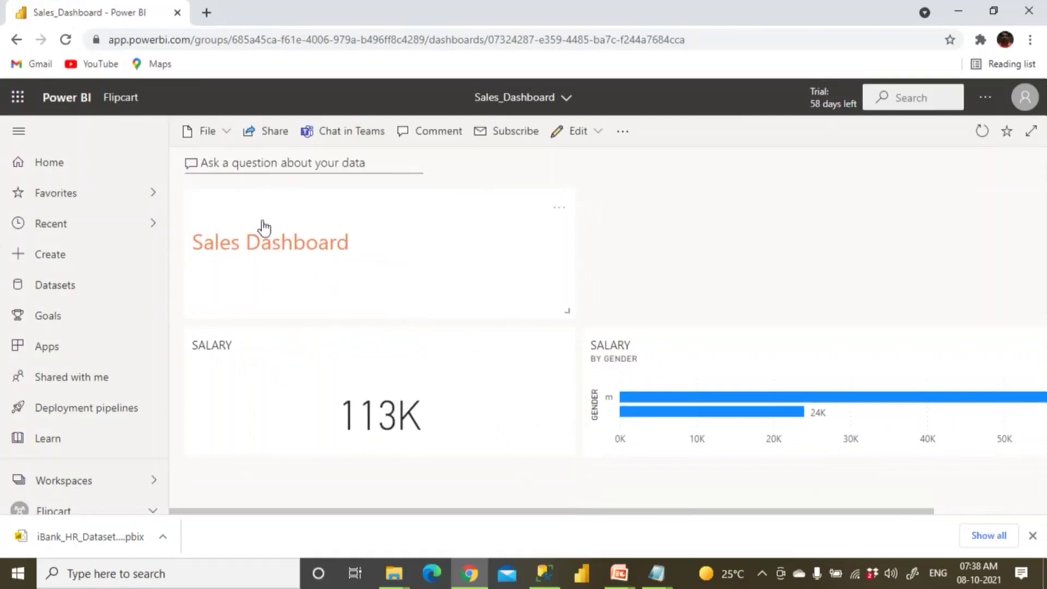
{"action": "left_click", "coordinate": [131, 101]}
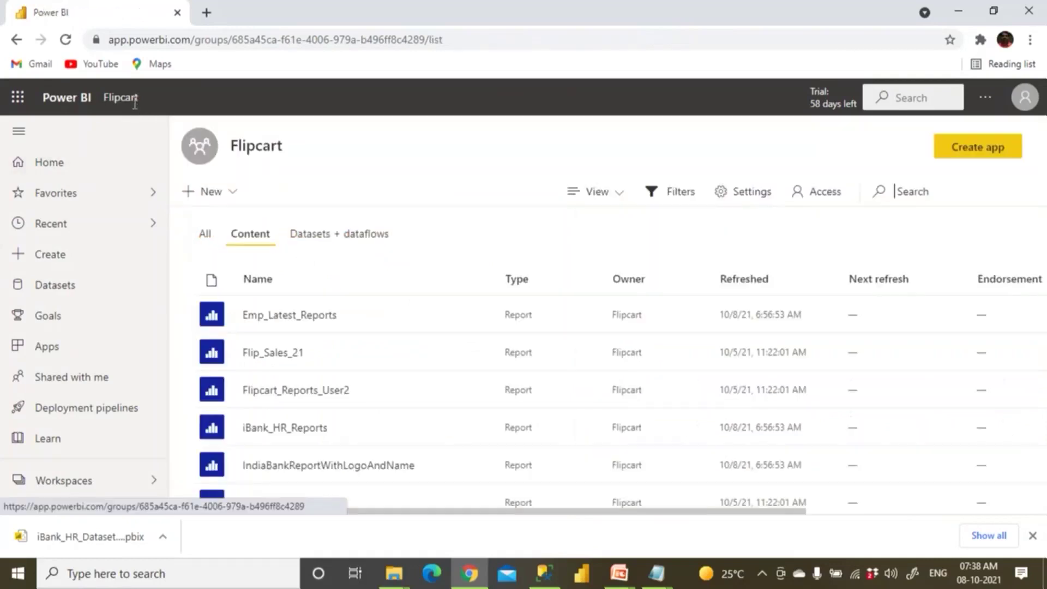
Step: Move the Indian Bank logo beside the title box, pin it to Sales_Dashboard, and save the report
{"action": "left_click", "coordinate": [344, 465]}
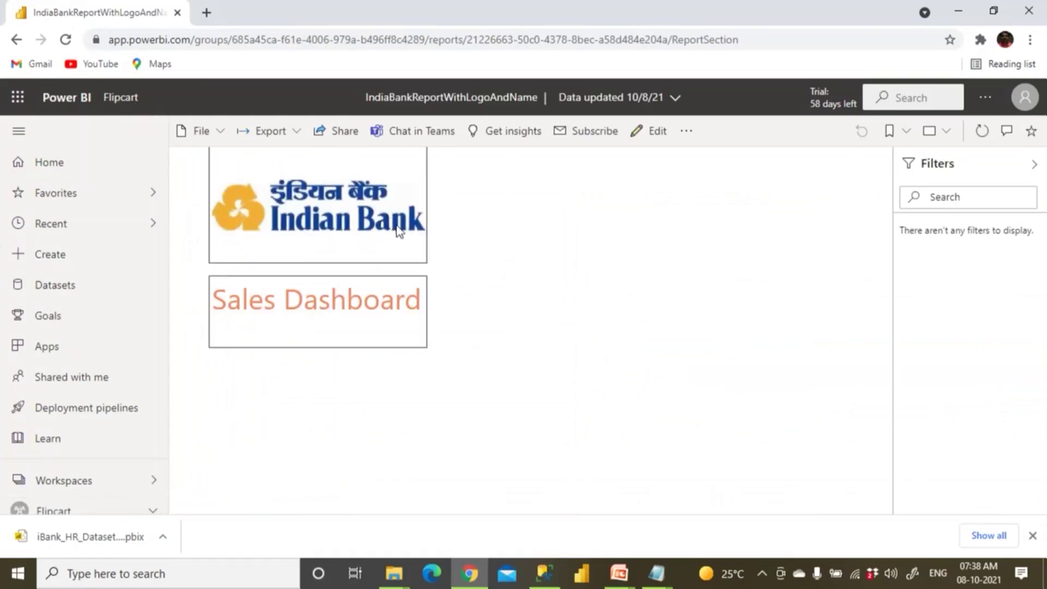
{"action": "left_click", "coordinate": [656, 133]}
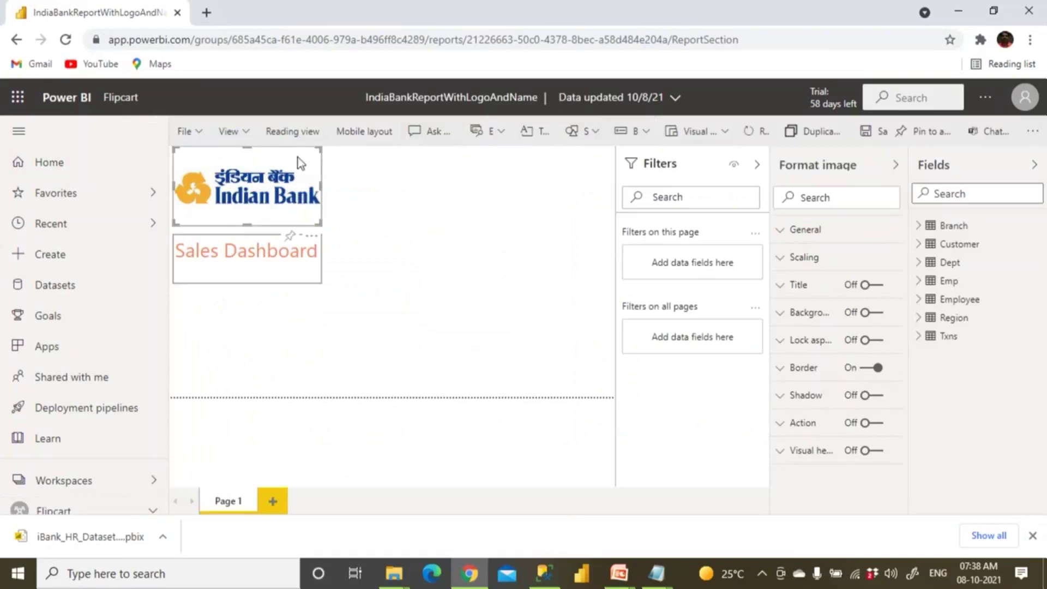
{"action": "left_click_drag", "start_coordinate": [281, 160], "coordinate": [483, 212]}
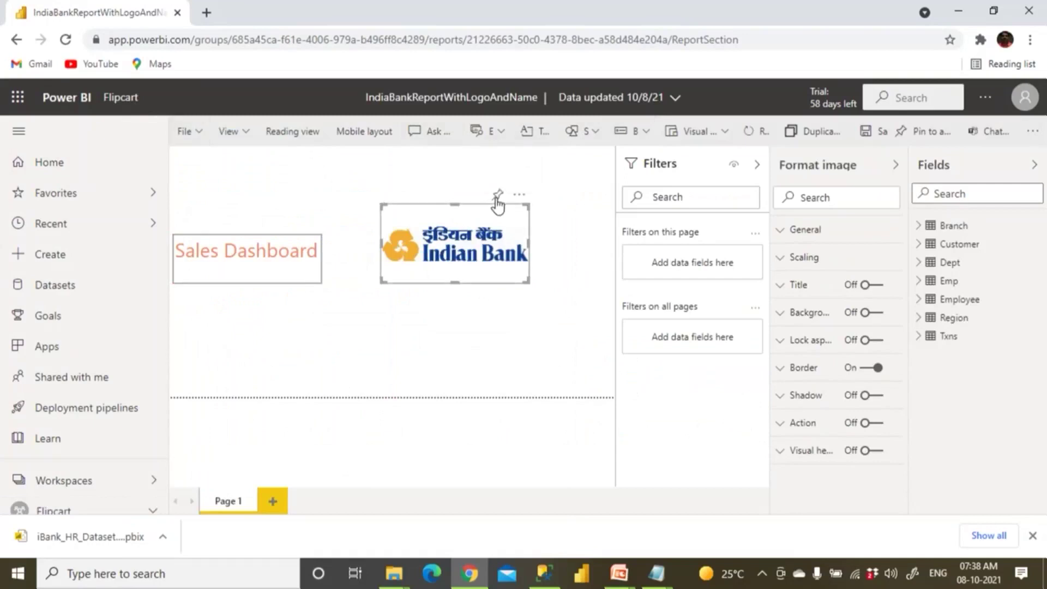
{"action": "left_click", "coordinate": [497, 195]}
{"action": "left_click", "coordinate": [661, 392]}
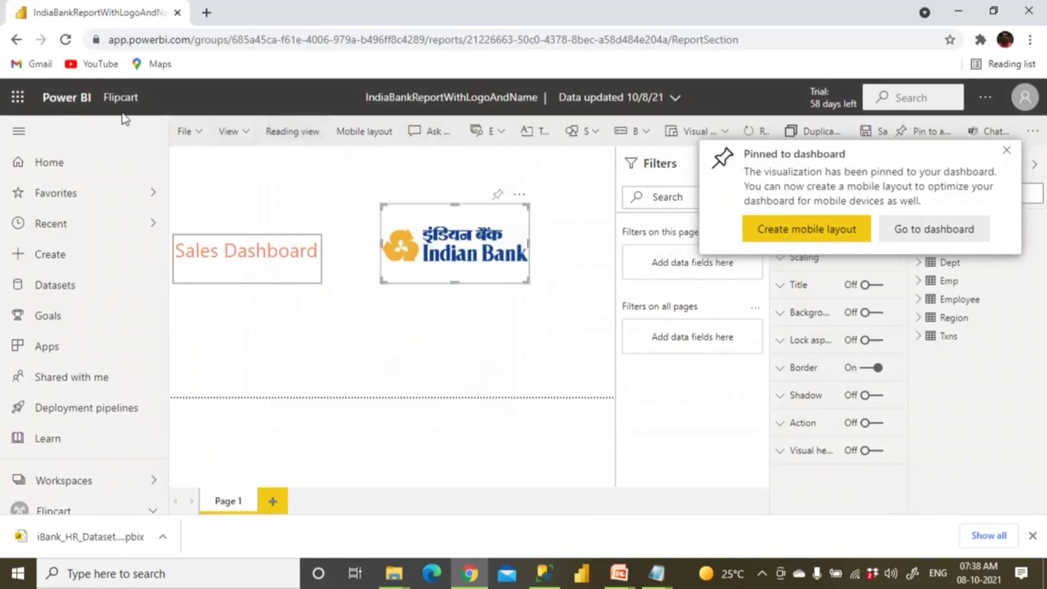
{"action": "left_click", "coordinate": [121, 103]}
{"action": "left_click", "coordinate": [577, 341]}
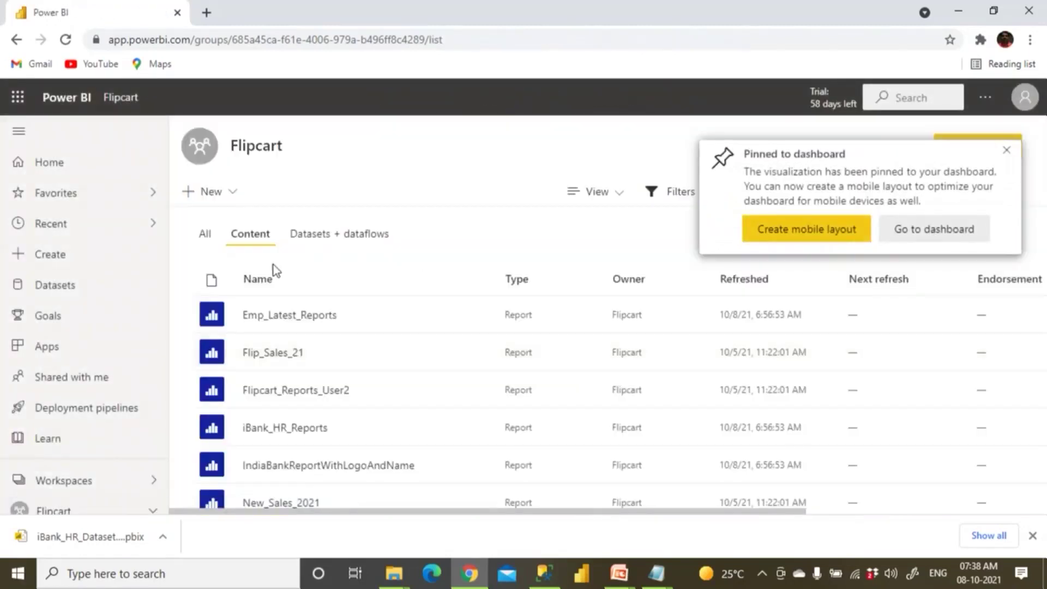
Step: Move the Indian Bank logo tile to the top-left and reshape it into a wide, short tile
{"action": "scroll", "coordinate": [274, 293], "scroll_direction": "down", "scroll_amount": 2}
{"action": "left_click", "coordinate": [288, 487]}
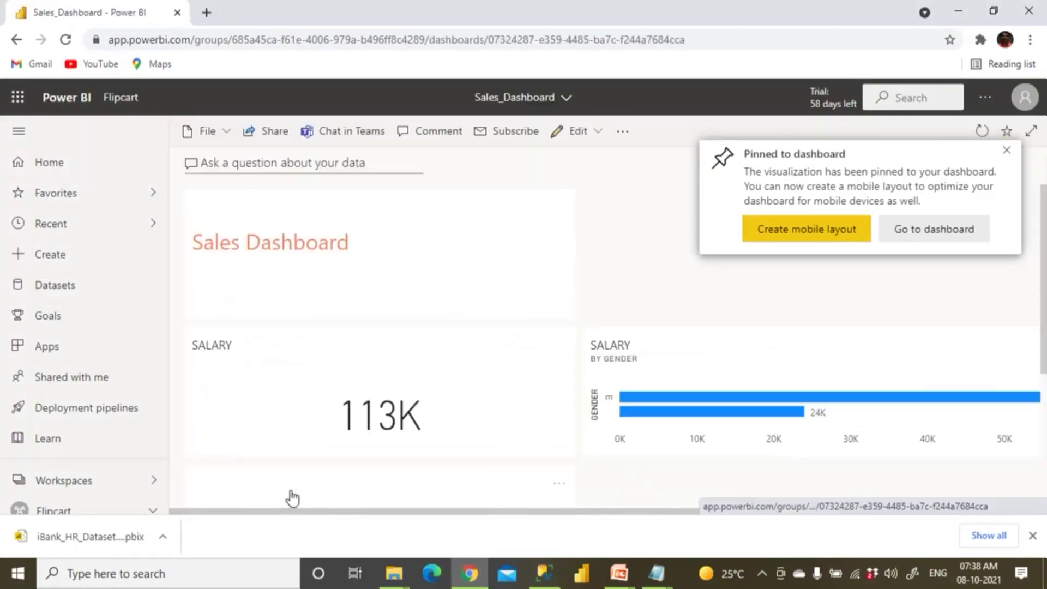
{"action": "left_click", "coordinate": [1007, 156]}
{"action": "scroll", "coordinate": [677, 285], "scroll_direction": "down", "scroll_amount": 3}
{"action": "left_click_drag", "start_coordinate": [510, 383], "coordinate": [763, 240]}
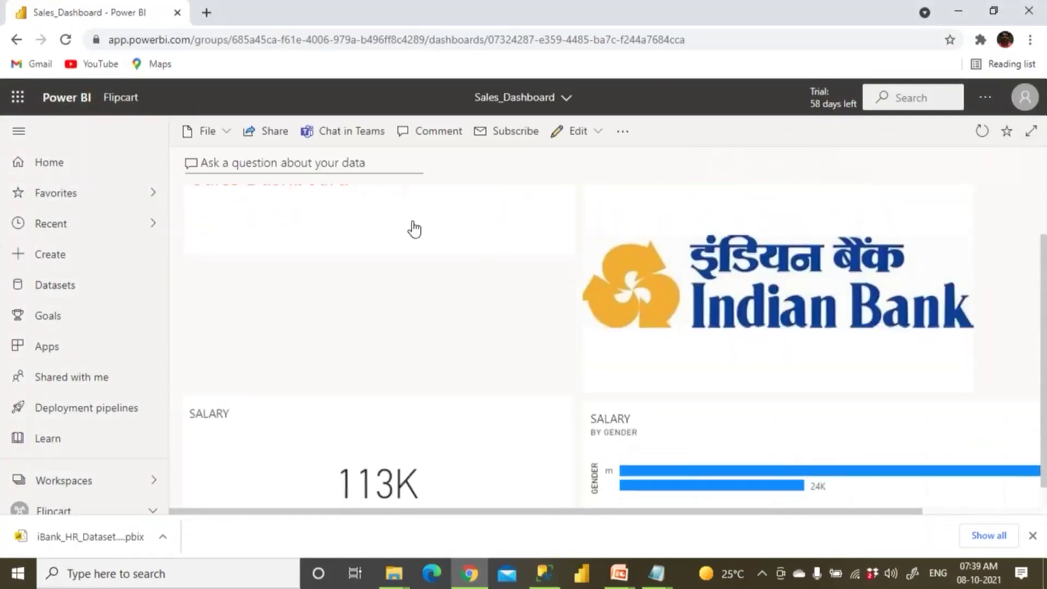
{"action": "left_click_drag", "start_coordinate": [595, 219], "coordinate": [802, 243]}
{"action": "scroll", "coordinate": [504, 321], "scroll_direction": "down", "scroll_amount": 3}
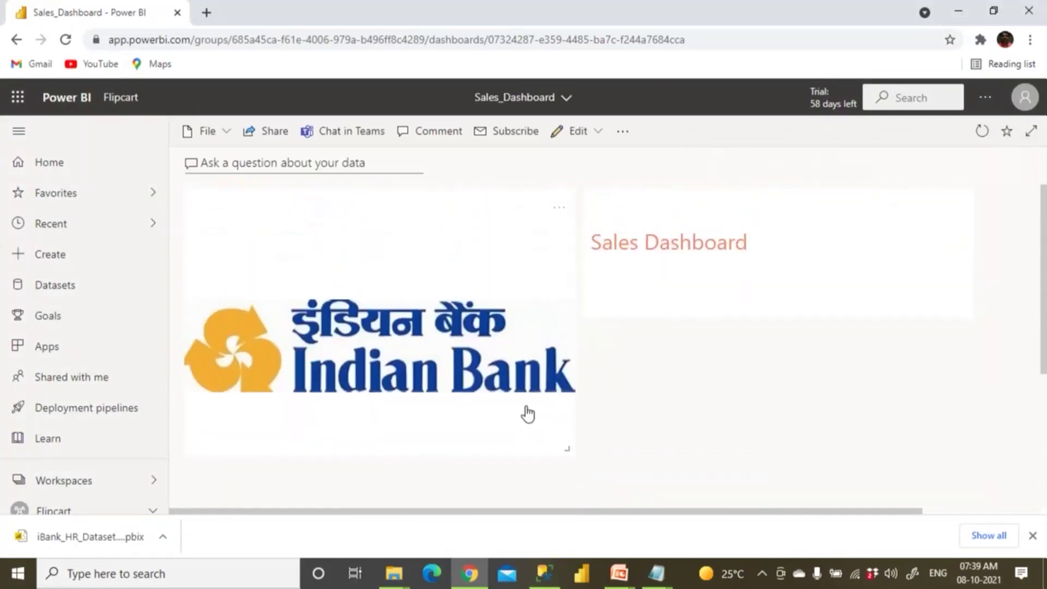
{"action": "left_click_drag", "start_coordinate": [568, 449], "coordinate": [583, 362]}
{"action": "left_click_drag", "start_coordinate": [766, 449], "coordinate": [581, 348]}
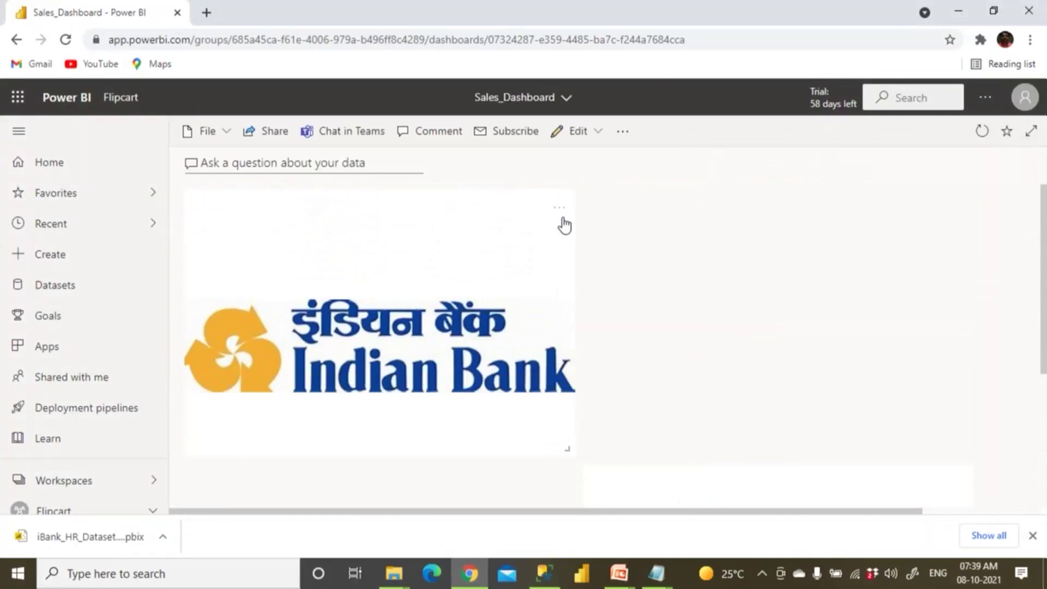
{"action": "left_click_drag", "start_coordinate": [569, 448], "coordinate": [591, 301]}
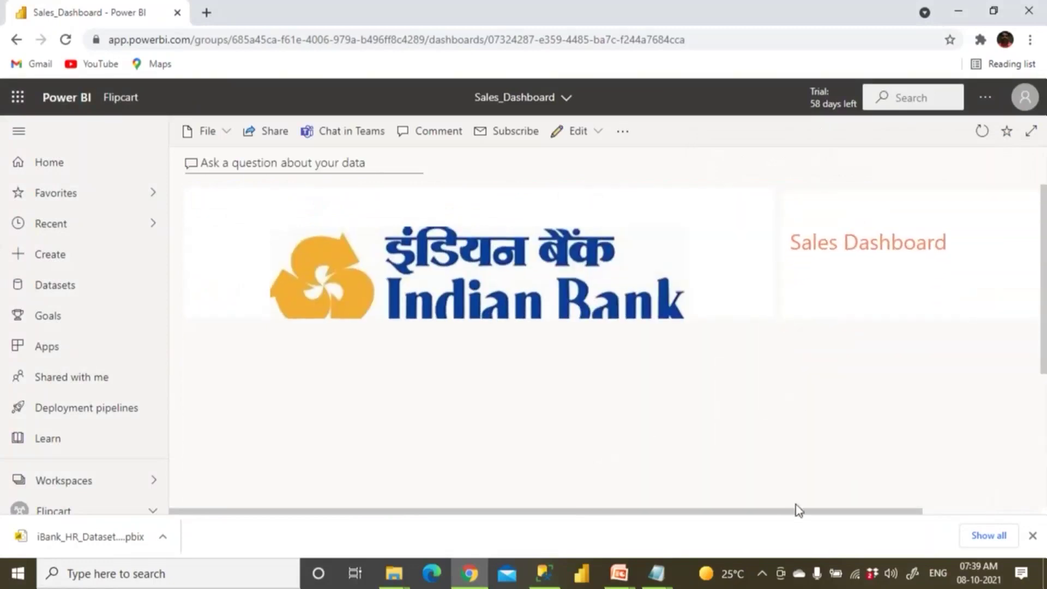
Step: Place the SALARY 113K card beside the salary-by-gender chart in one row
{"action": "left_click_drag", "start_coordinate": [489, 512], "coordinate": [665, 440]}
{"action": "left_click_drag", "start_coordinate": [615, 515], "coordinate": [624, 317]}
{"action": "scroll", "coordinate": [408, 420], "scroll_direction": "down", "scroll_amount": 5}
{"action": "left_click_drag", "start_coordinate": [492, 424], "coordinate": [498, 375]}
{"action": "left_click_drag", "start_coordinate": [610, 373], "coordinate": [620, 382]}
{"action": "left_click_drag", "start_coordinate": [537, 380], "coordinate": [537, 387]}
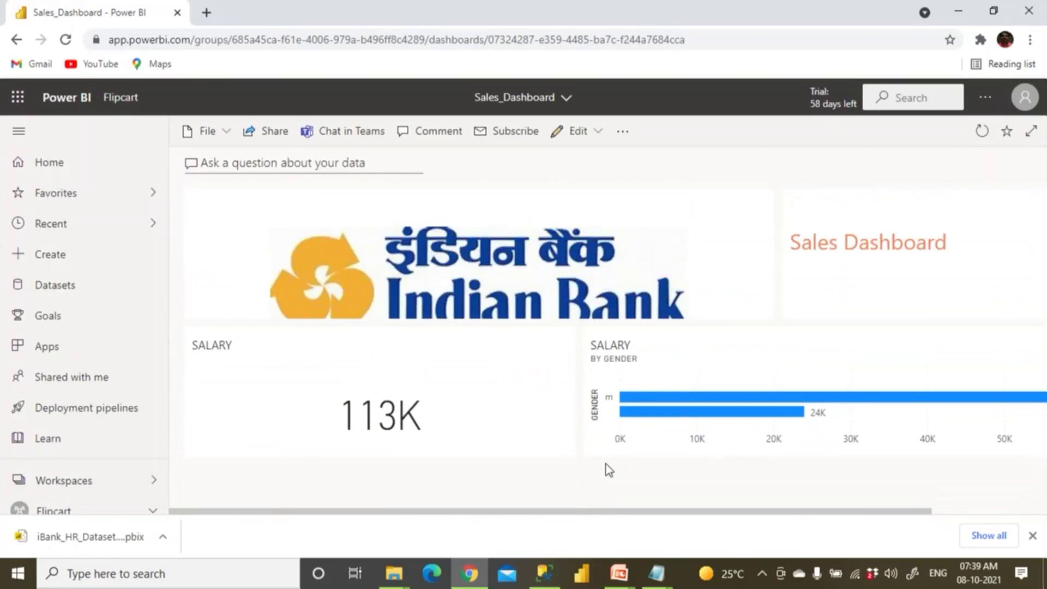
{"action": "left_click", "coordinate": [598, 132]}
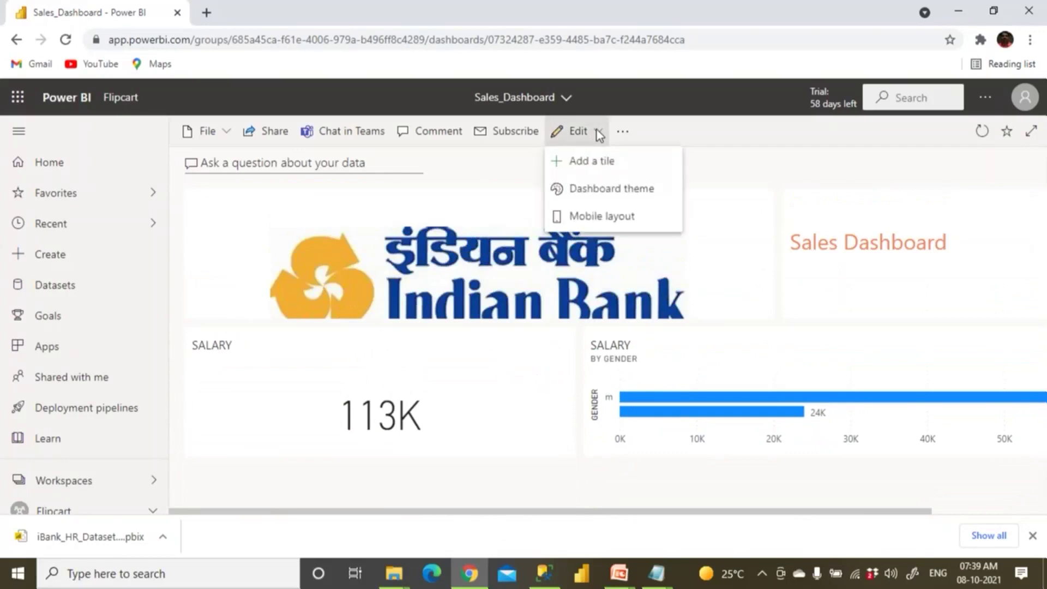
Step: Add an Image tile to Sales_Dashboard and focus its empty URL field
{"action": "left_click", "coordinate": [600, 161]}
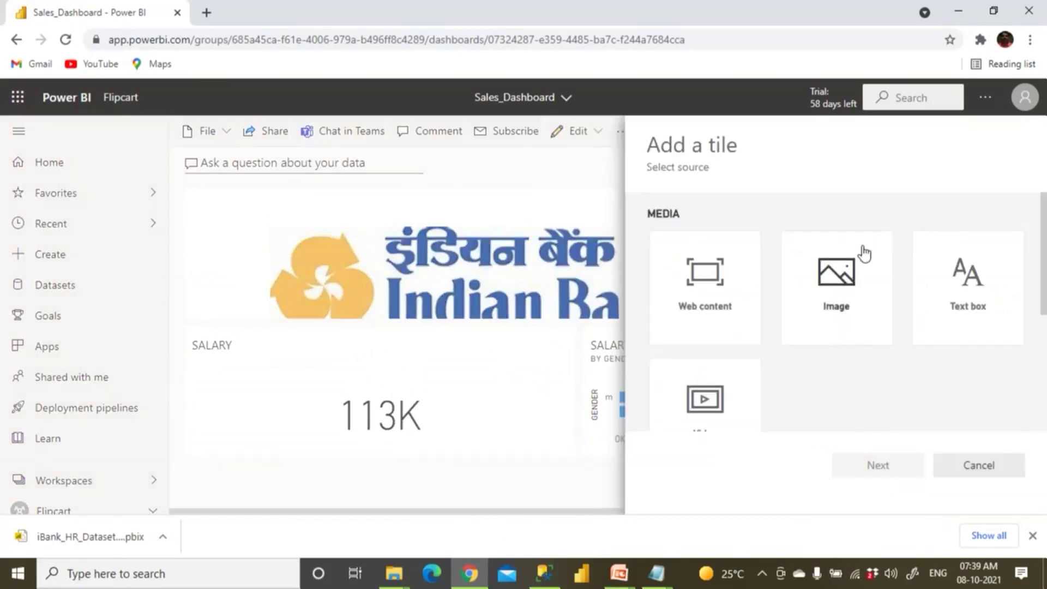
{"action": "left_click", "coordinate": [845, 300]}
{"action": "left_click", "coordinate": [889, 468]}
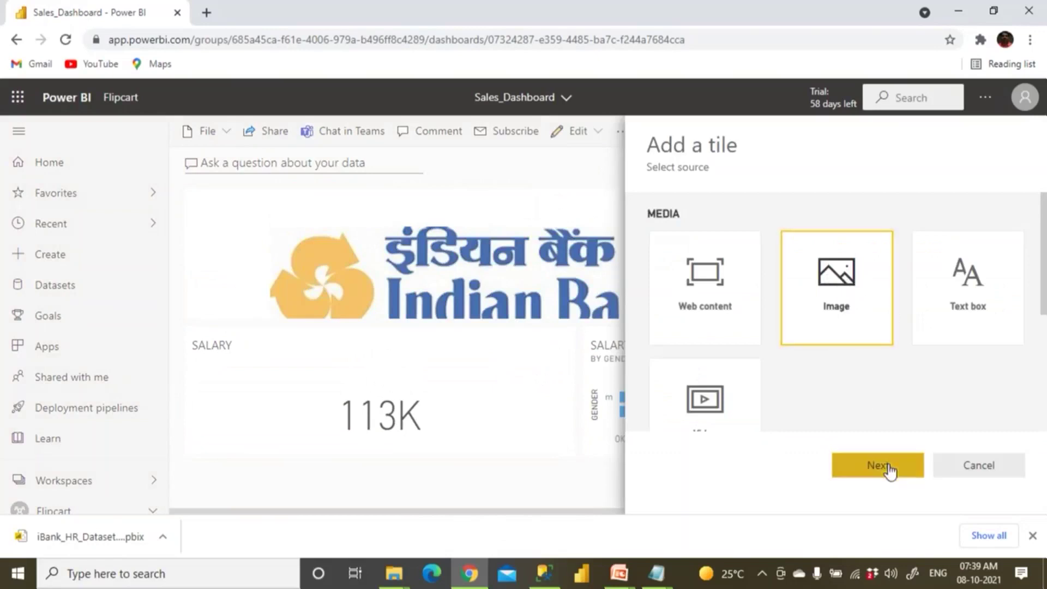
{"action": "scroll", "coordinate": [703, 275], "scroll_direction": "down", "scroll_amount": 3}
{"action": "scroll", "coordinate": [703, 283], "scroll_direction": "up", "scroll_amount": 3}
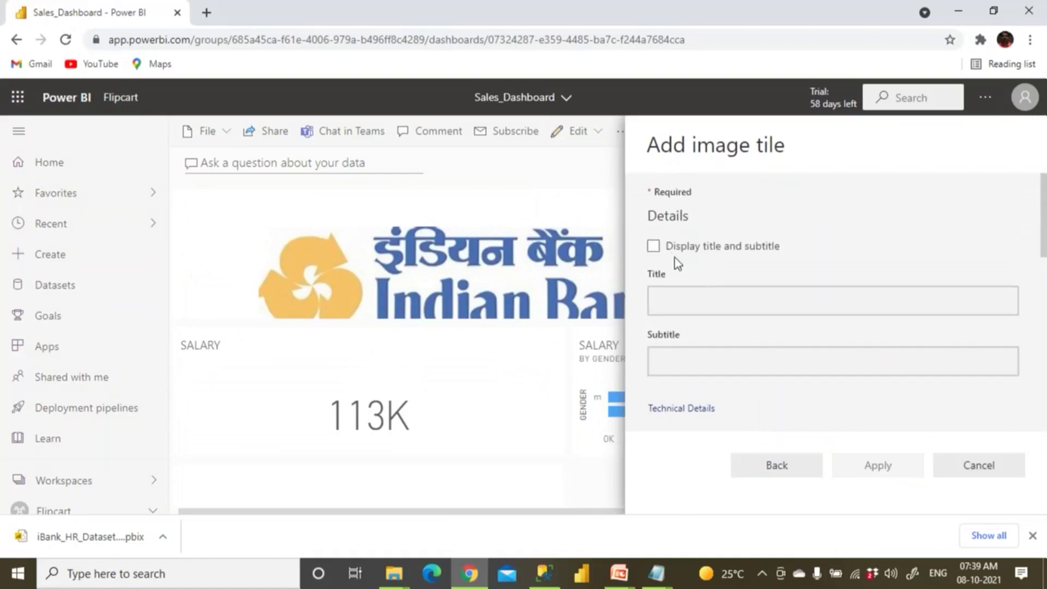
{"action": "scroll", "coordinate": [683, 353], "scroll_direction": "down", "scroll_amount": 3}
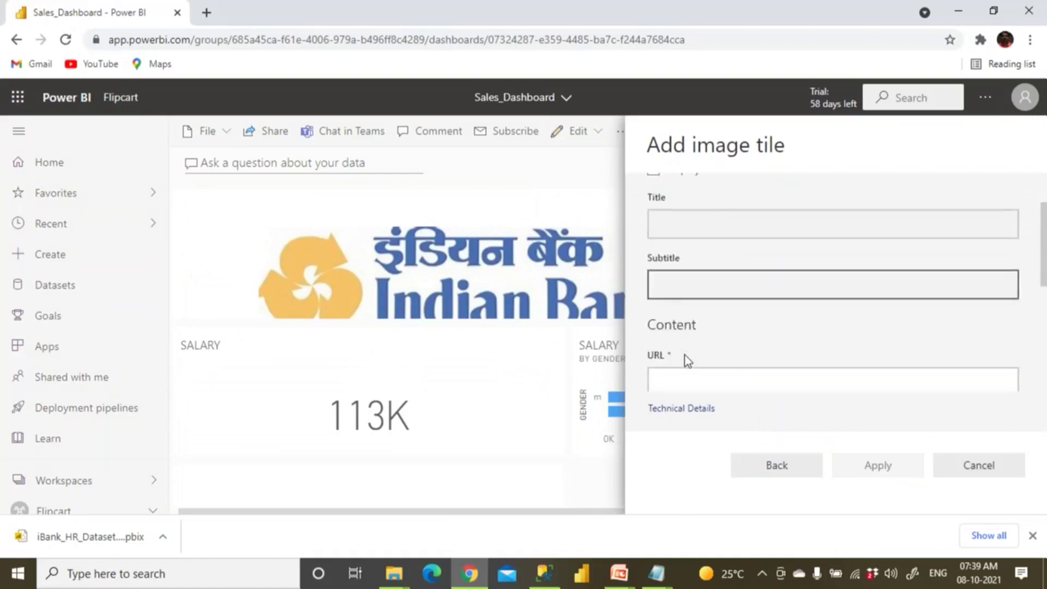
{"action": "left_click", "coordinate": [685, 303]}
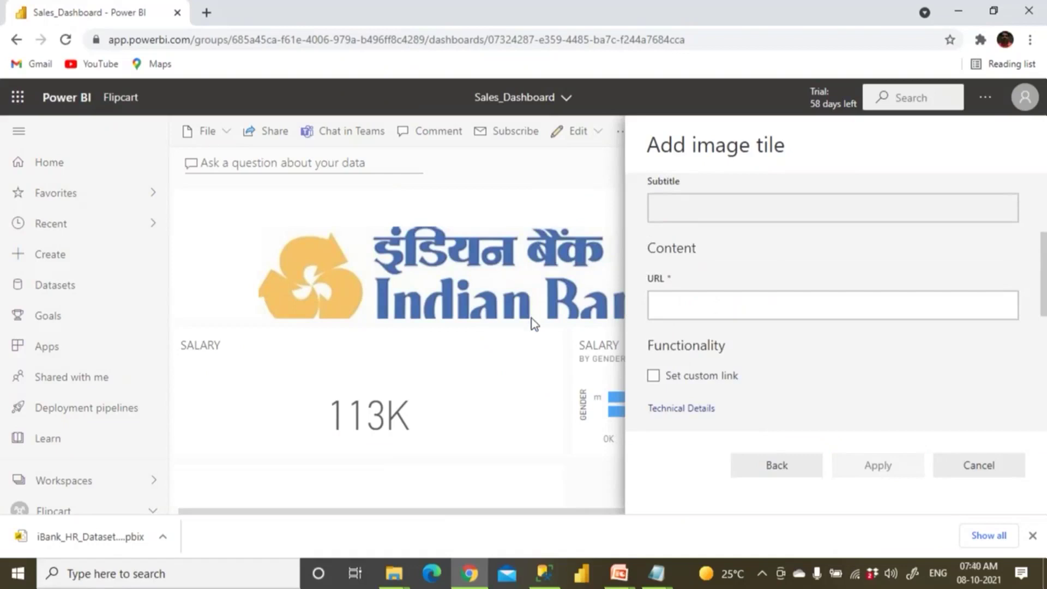
{"action": "key", "text": "super"}
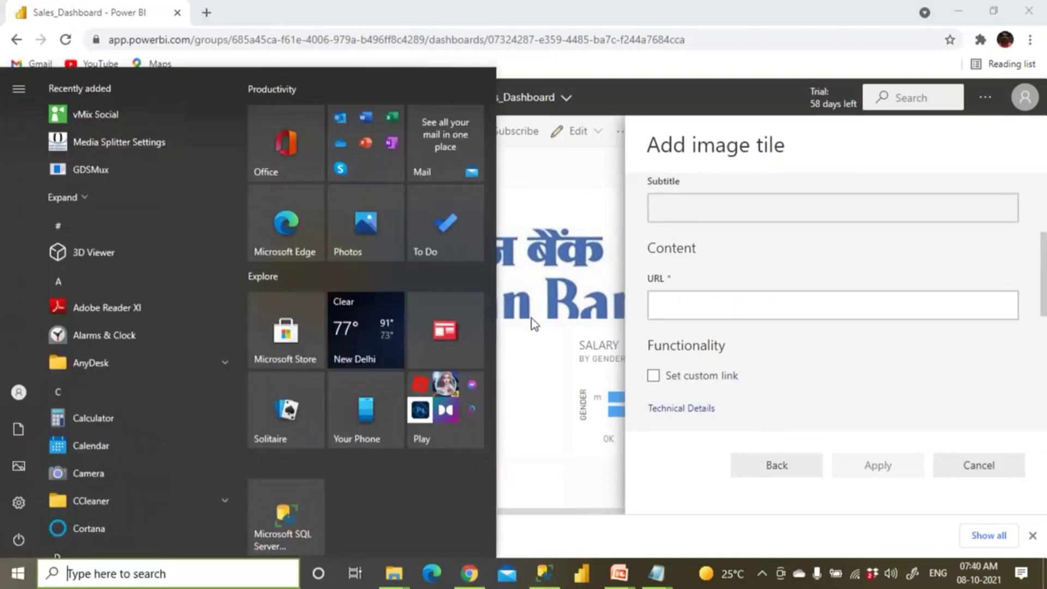
Step: Search Google for 'India Bank logo' in a new browser tab
{"action": "left_click", "coordinate": [469, 572]}
{"action": "left_click", "coordinate": [206, 12]}
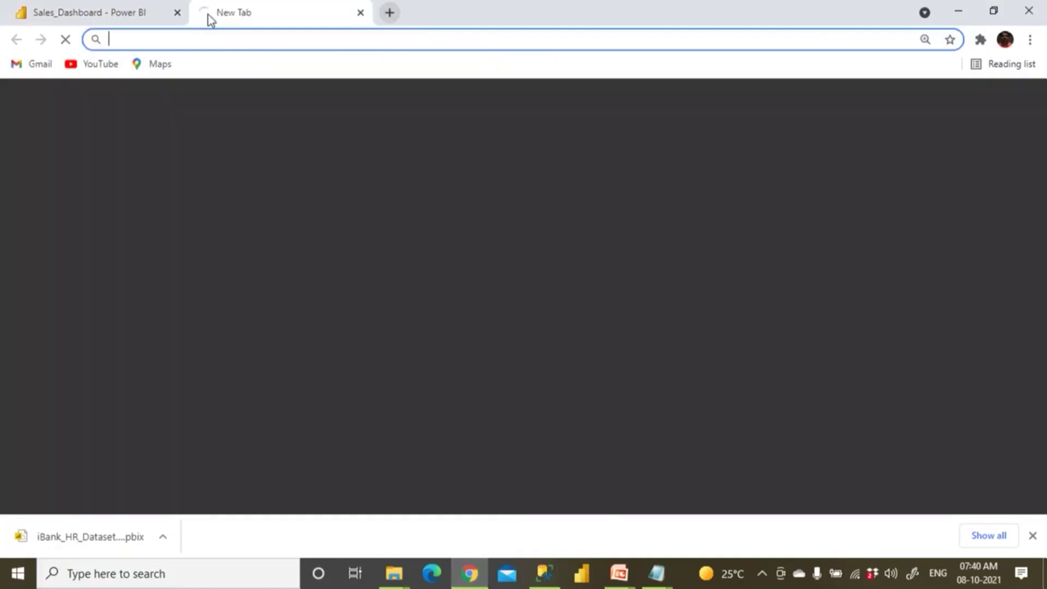
{"action": "type", "text": "goo"}
{"action": "key", "text": "Return"}
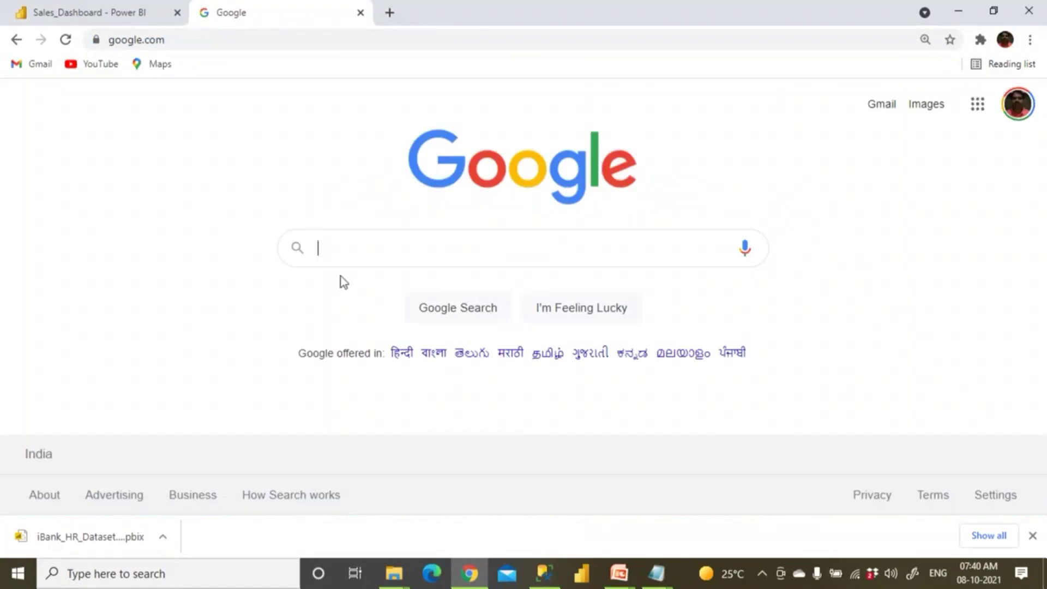
{"action": "type", "text": "India"}
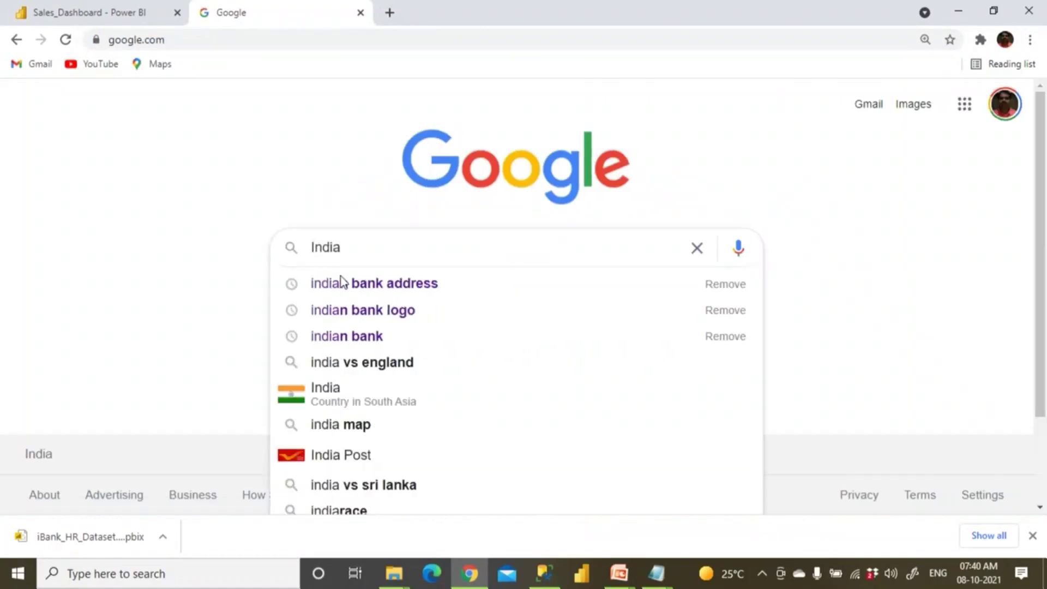
{"action": "type", "text": " Bak"}
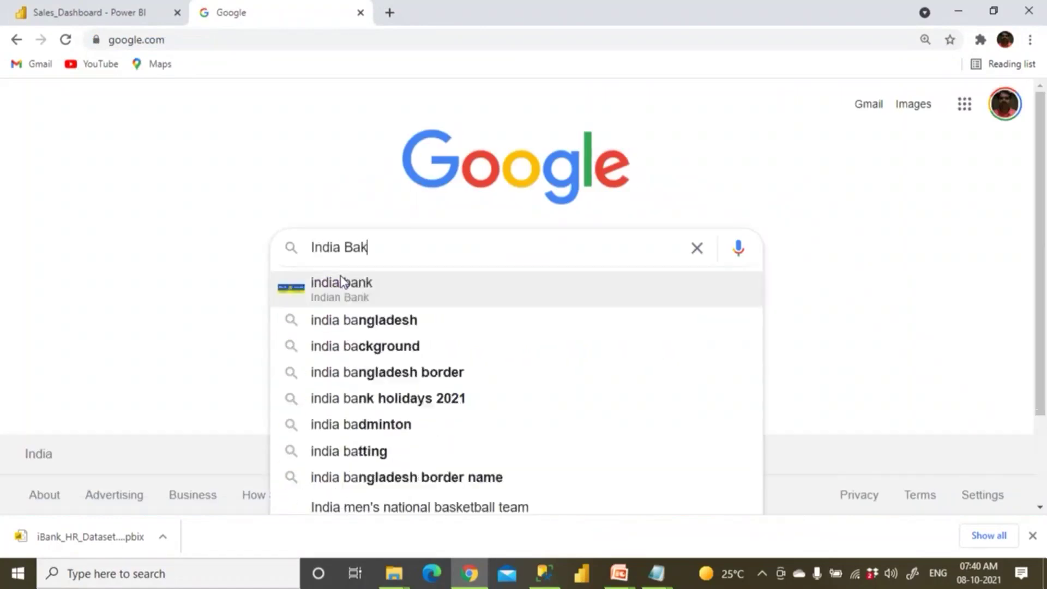
{"action": "key", "text": "BackSpace"}
{"action": "type", "text": "nk lo"}
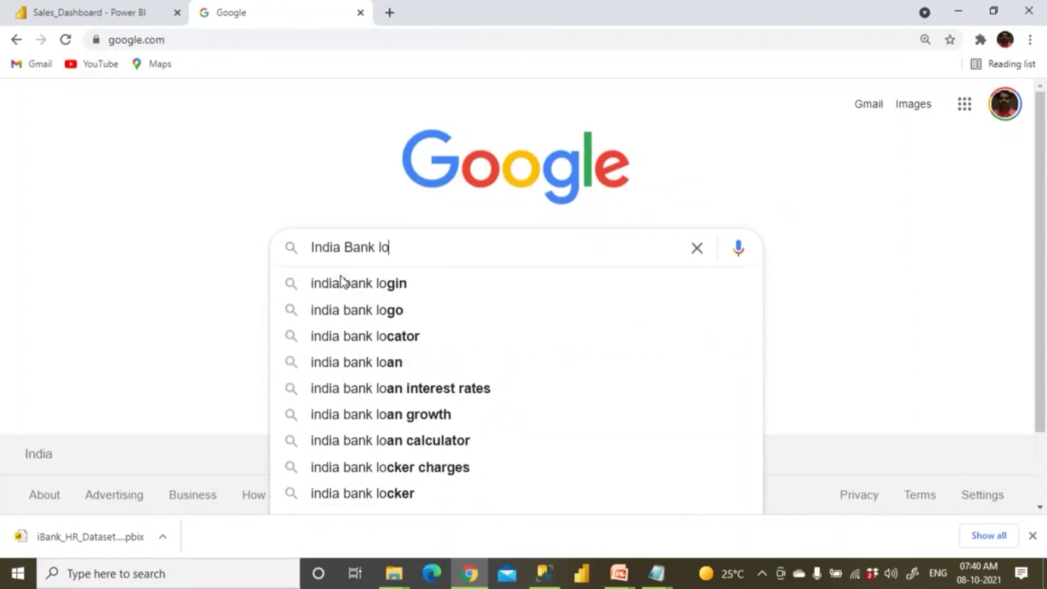
{"action": "type", "text": "go"}
{"action": "key", "text": "Return"}
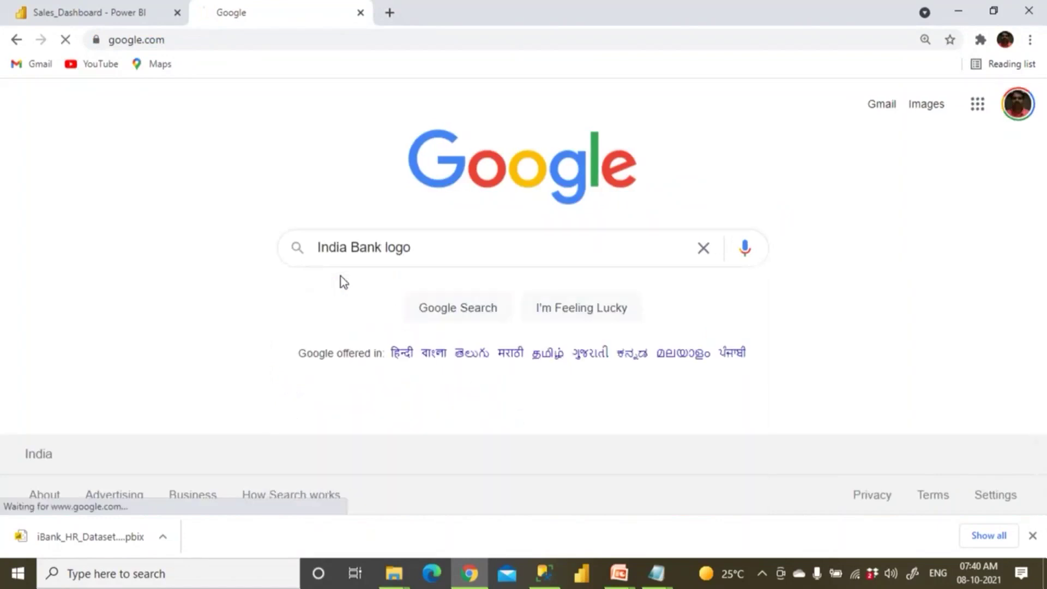
Step: Copy the image address of the Indian Bank Allahabad logo from the Images results
{"action": "scroll", "coordinate": [335, 308], "scroll_direction": "down", "scroll_amount": 7}
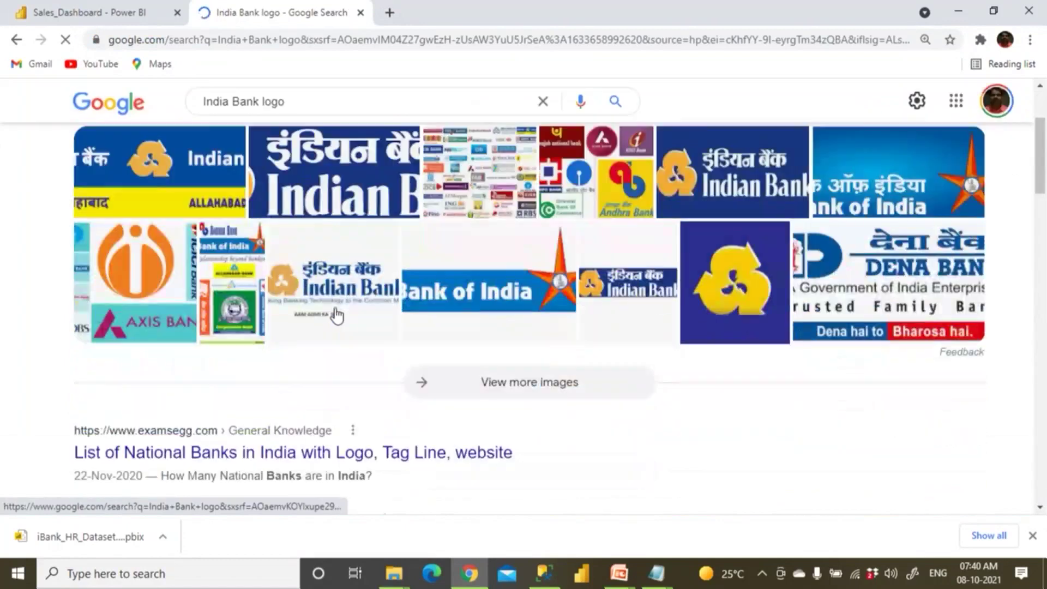
{"action": "scroll", "coordinate": [336, 316], "scroll_direction": "up", "scroll_amount": 7}
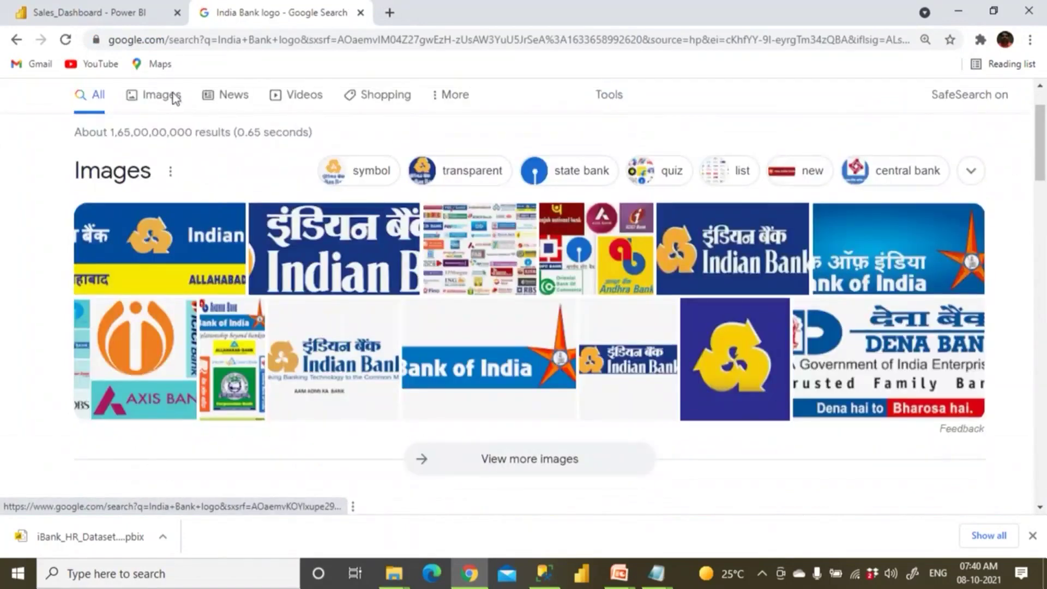
{"action": "left_click", "coordinate": [168, 97]}
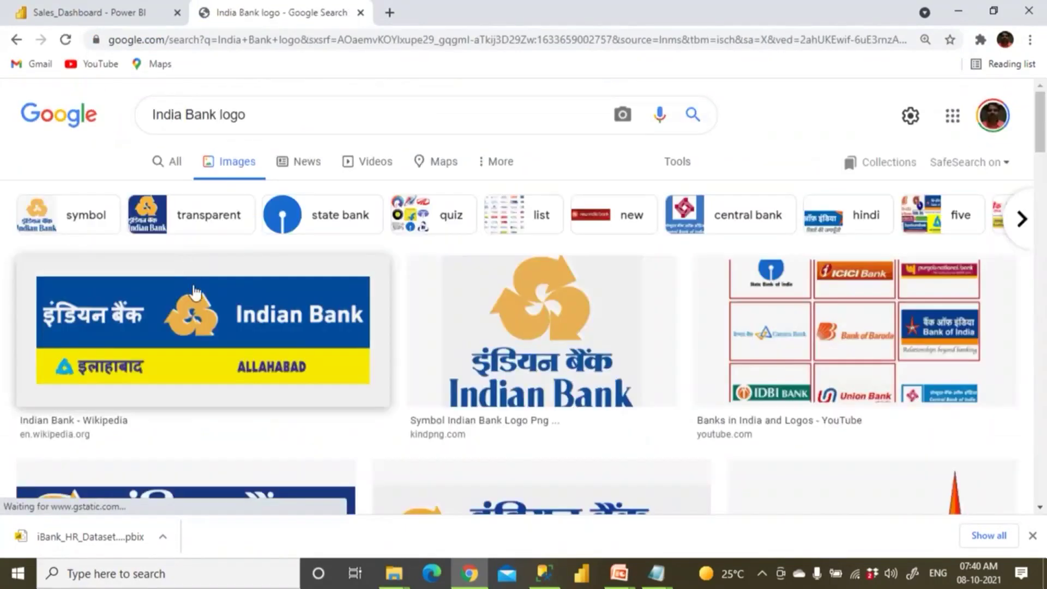
{"action": "right_click", "coordinate": [278, 322]}
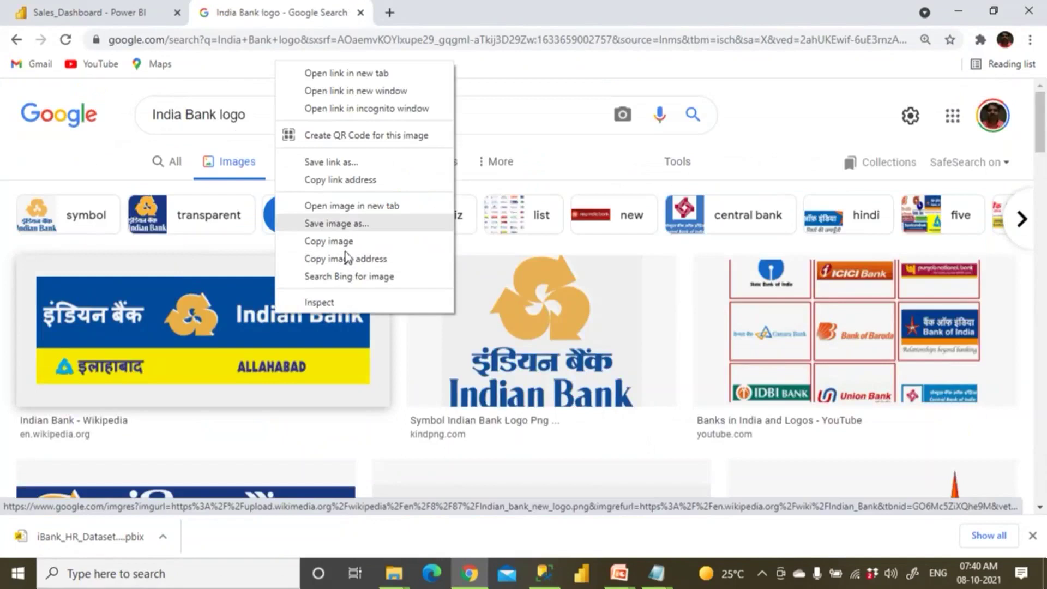
{"action": "left_click", "coordinate": [408, 265]}
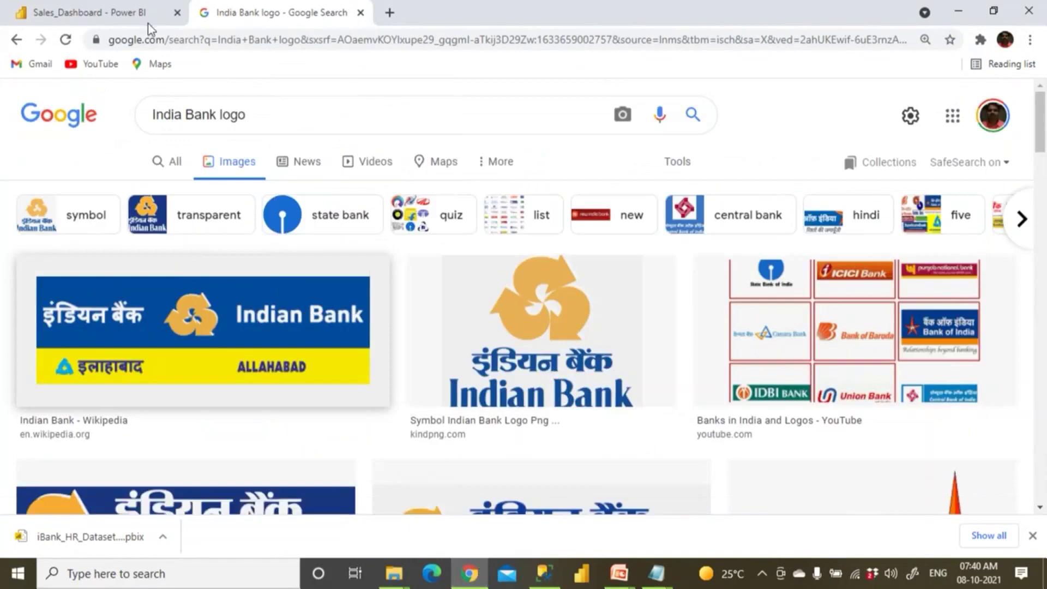
{"action": "left_click", "coordinate": [147, 21]}
Step: Paste the copied logo address as the image URL and add the tile
{"action": "left_click", "coordinate": [670, 303]}
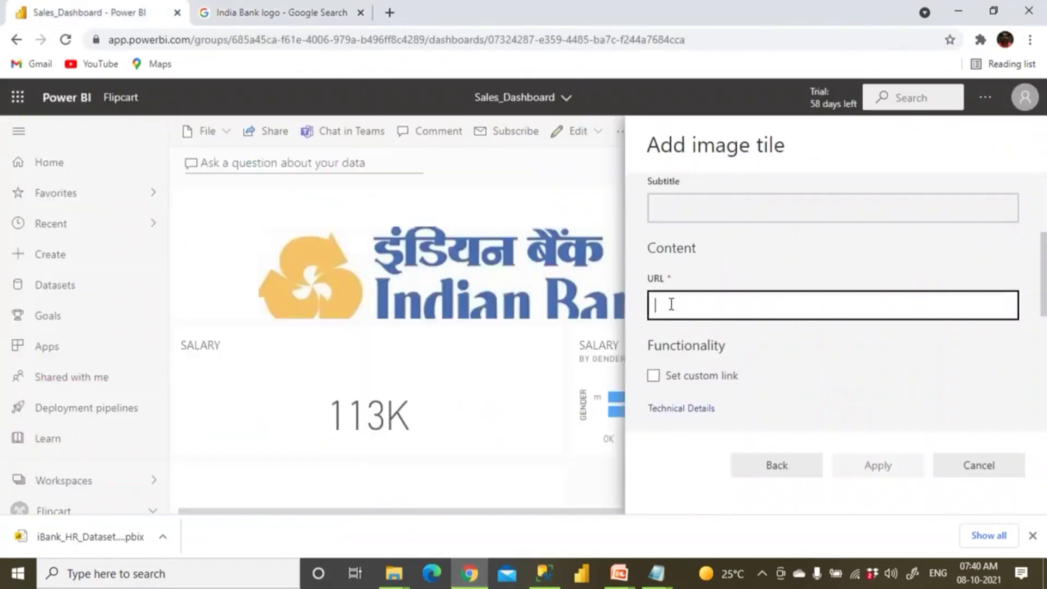
{"action": "key", "text": "ctrl+v"}
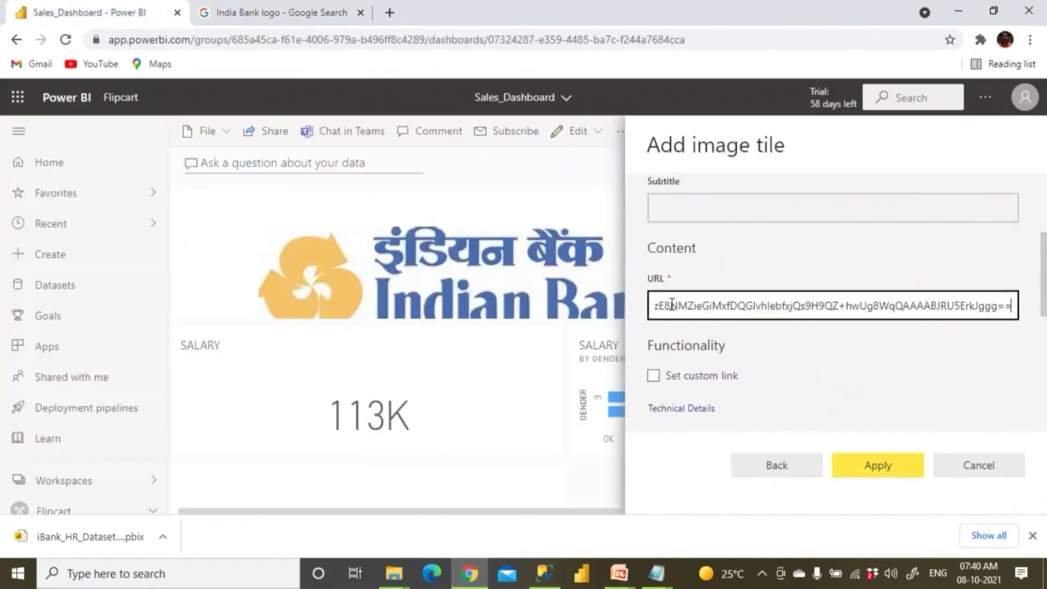
{"action": "left_click", "coordinate": [867, 466]}
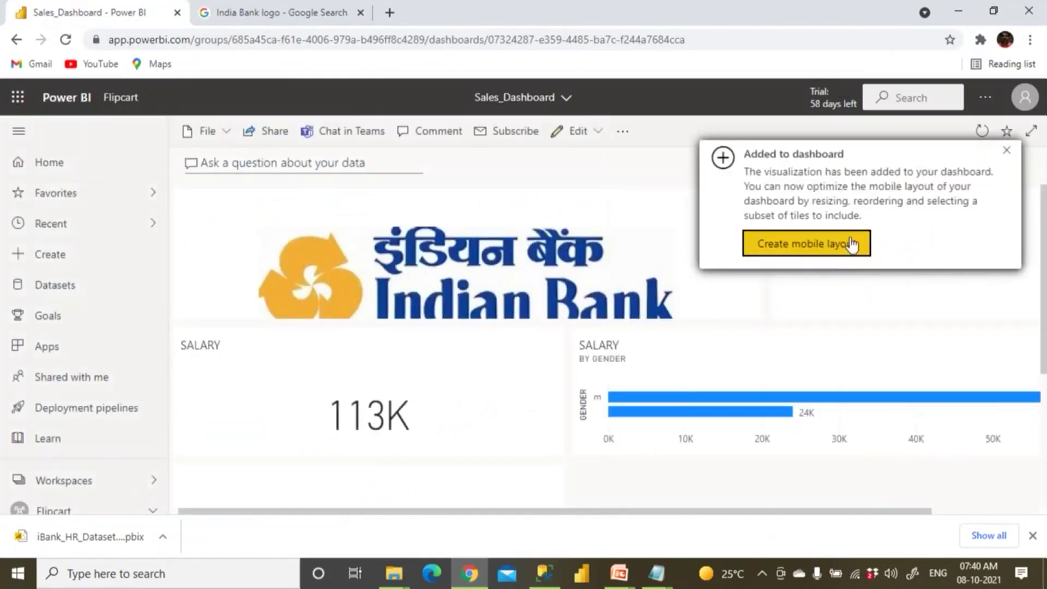
{"action": "left_click", "coordinate": [1006, 150]}
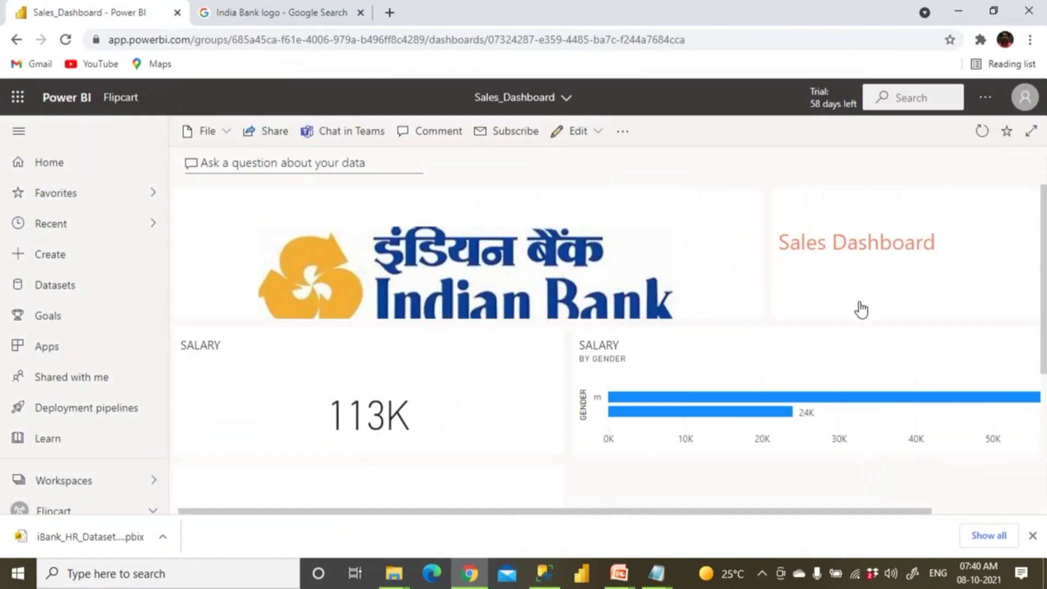
Step: Shrink the new Indian Bank Allahabad logo tile on Sales_Dashboard
{"action": "scroll", "coordinate": [861, 311], "scroll_direction": "down", "scroll_amount": 4}
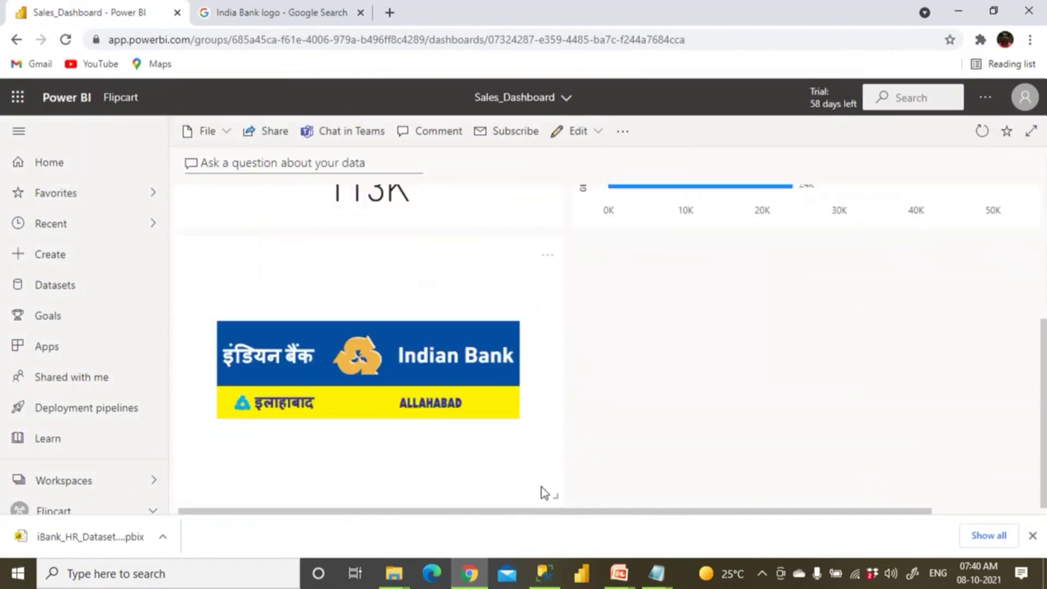
{"action": "left_click_drag", "start_coordinate": [554, 495], "coordinate": [511, 381]}
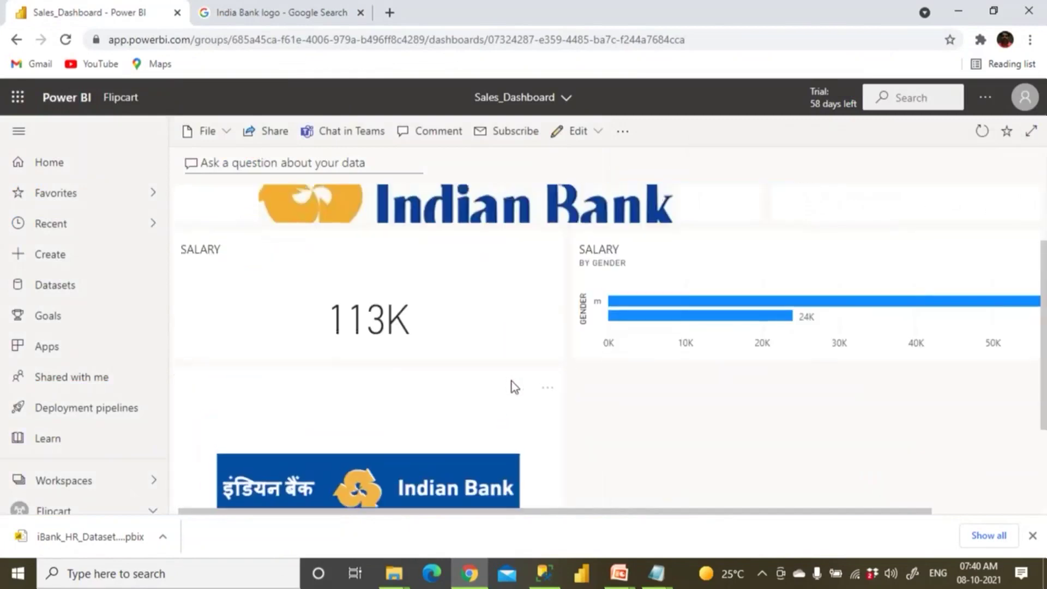
{"action": "left_click", "coordinate": [584, 284]}
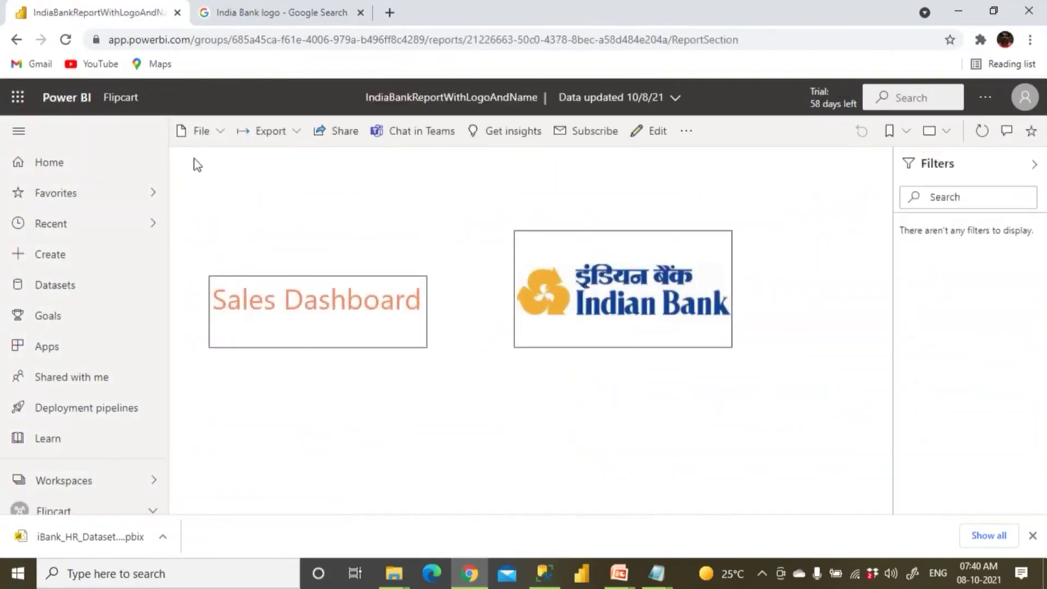
{"action": "left_click", "coordinate": [17, 39]}
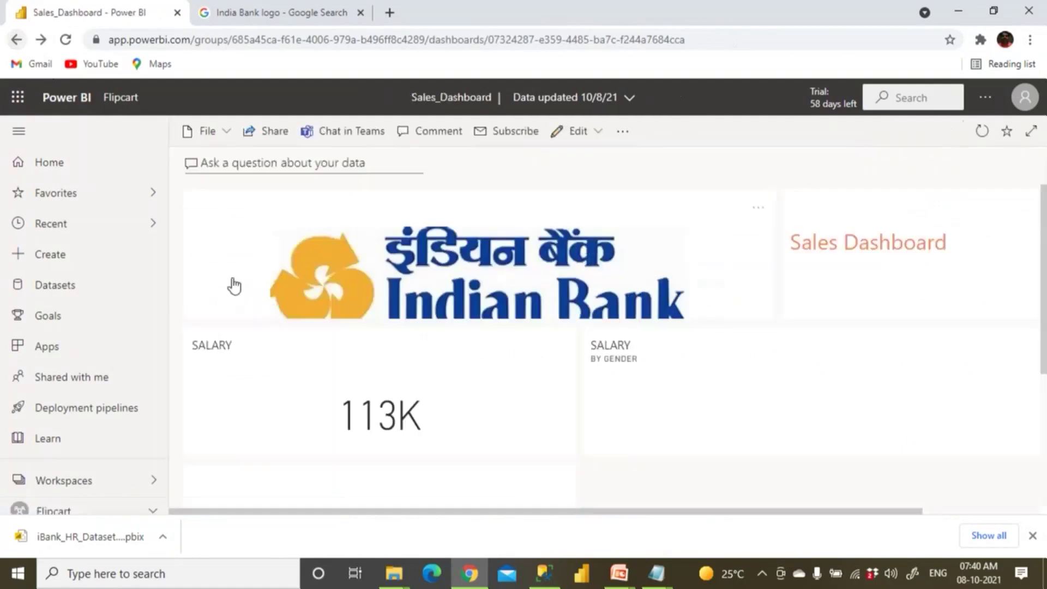
{"action": "scroll", "coordinate": [332, 364], "scroll_direction": "down", "scroll_amount": 4}
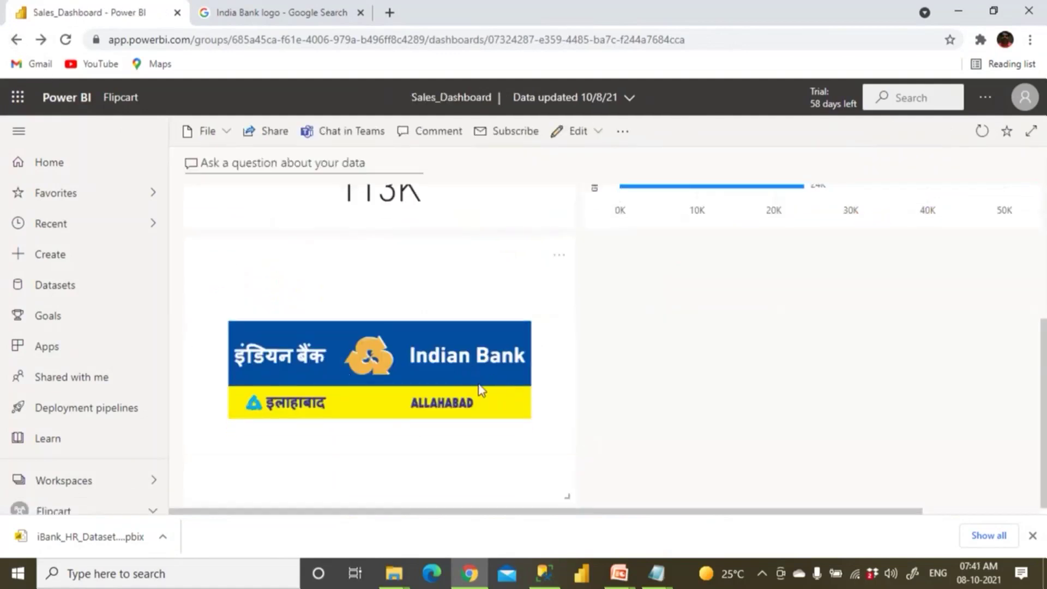
{"action": "left_click_drag", "start_coordinate": [568, 495], "coordinate": [561, 413]}
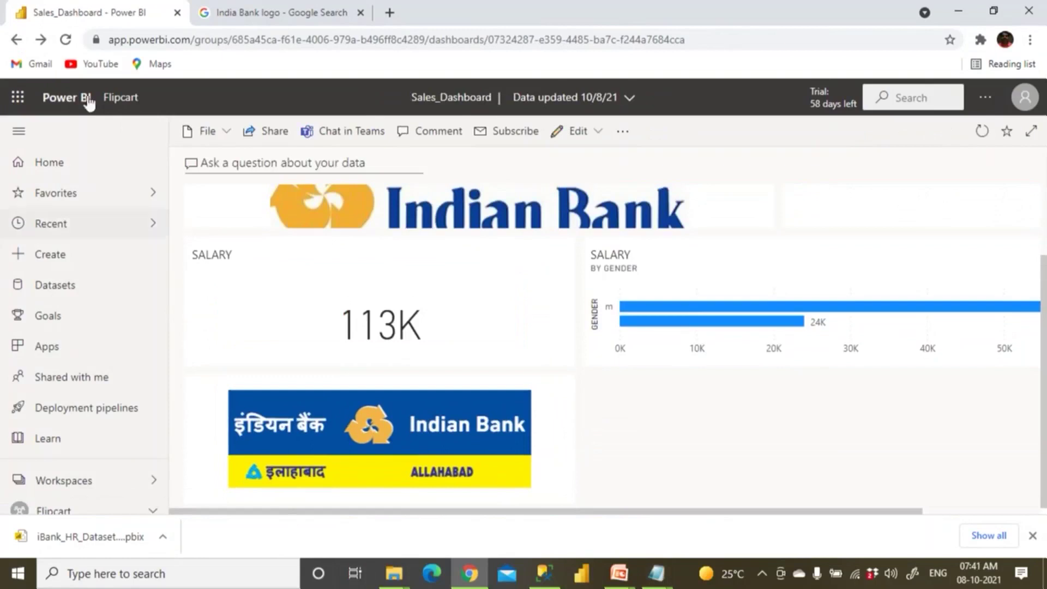
Step: Open the New_Sales_2021 report from Flipcart in editing mode
{"action": "left_click", "coordinate": [109, 99]}
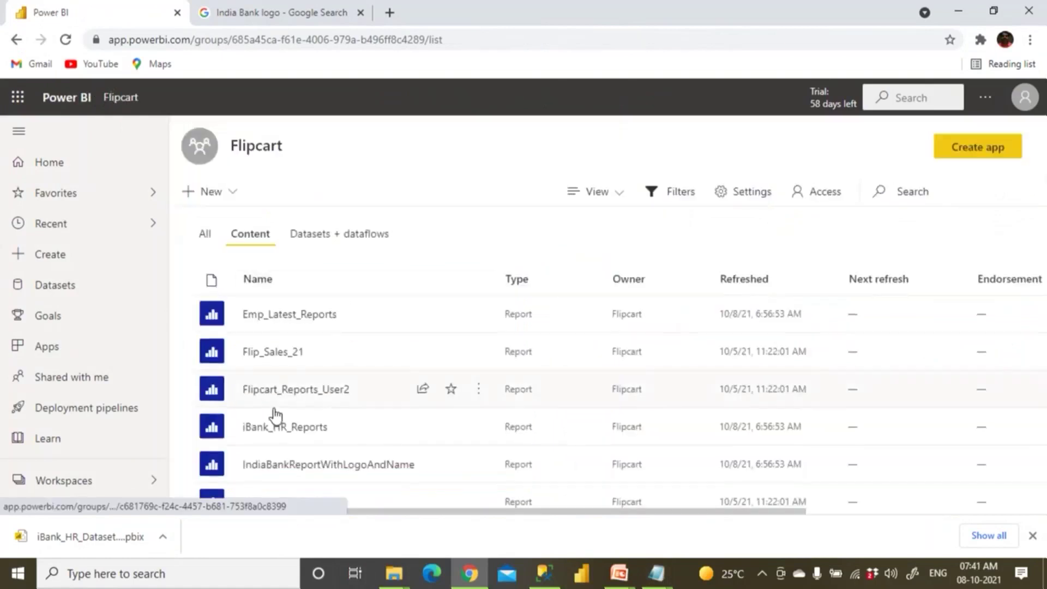
{"action": "scroll", "coordinate": [273, 416], "scroll_direction": "down", "scroll_amount": 1}
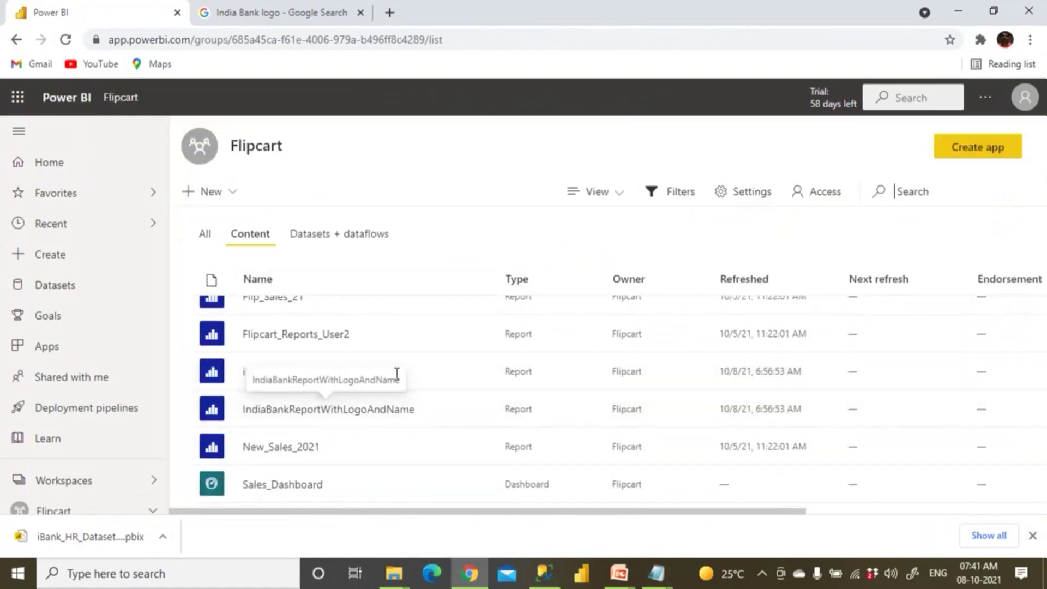
{"action": "left_click", "coordinate": [302, 451]}
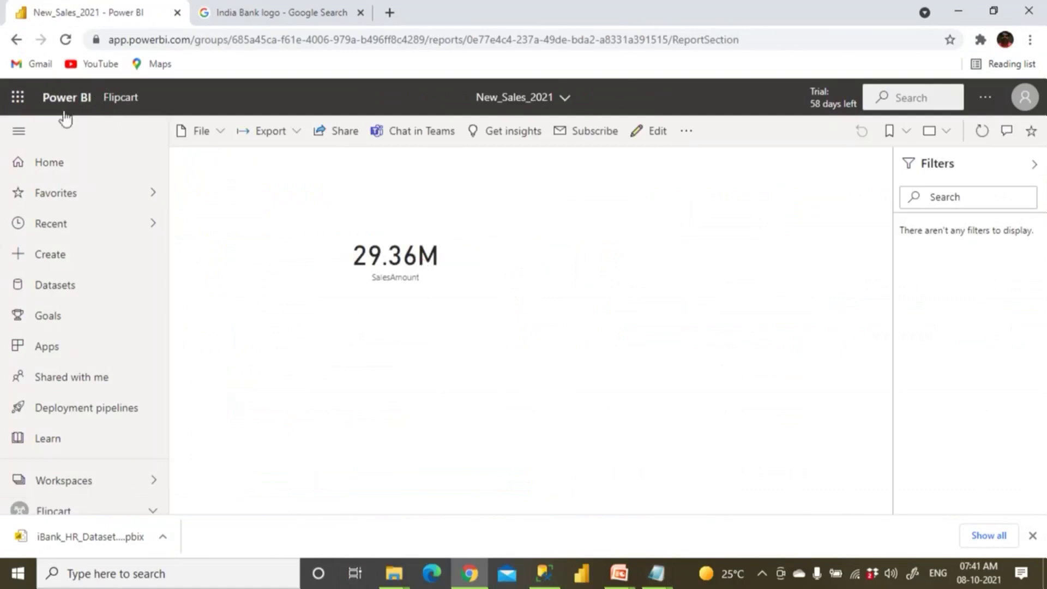
{"action": "mouse_move", "coordinate": [433, 292]}
{"action": "left_click", "coordinate": [657, 132]}
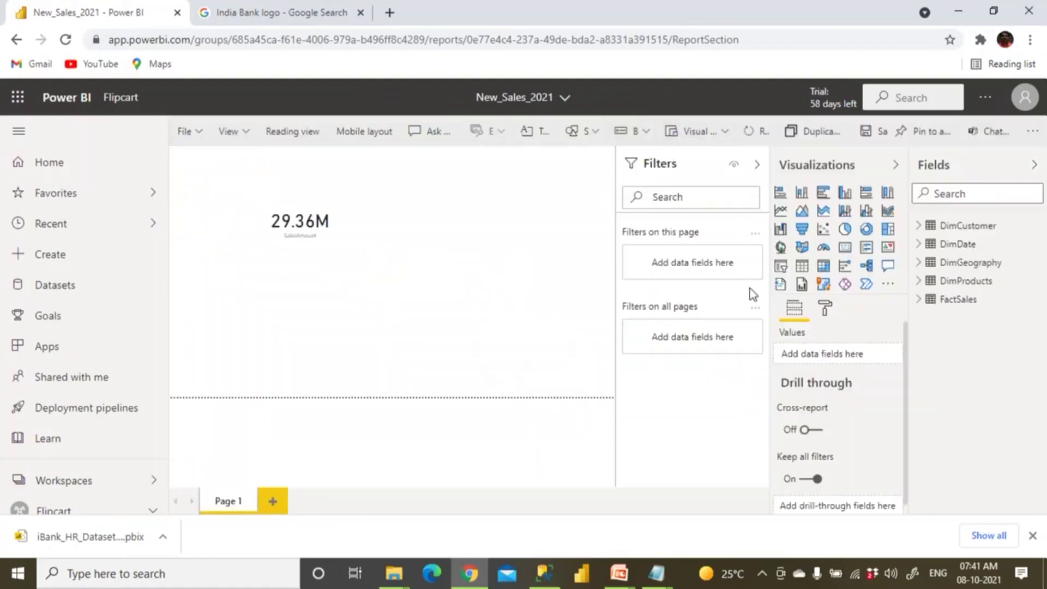
Step: Turn on a border for the 29.36M SalesAmount card, shrink and shift it, and save
{"action": "left_click", "coordinate": [349, 217]}
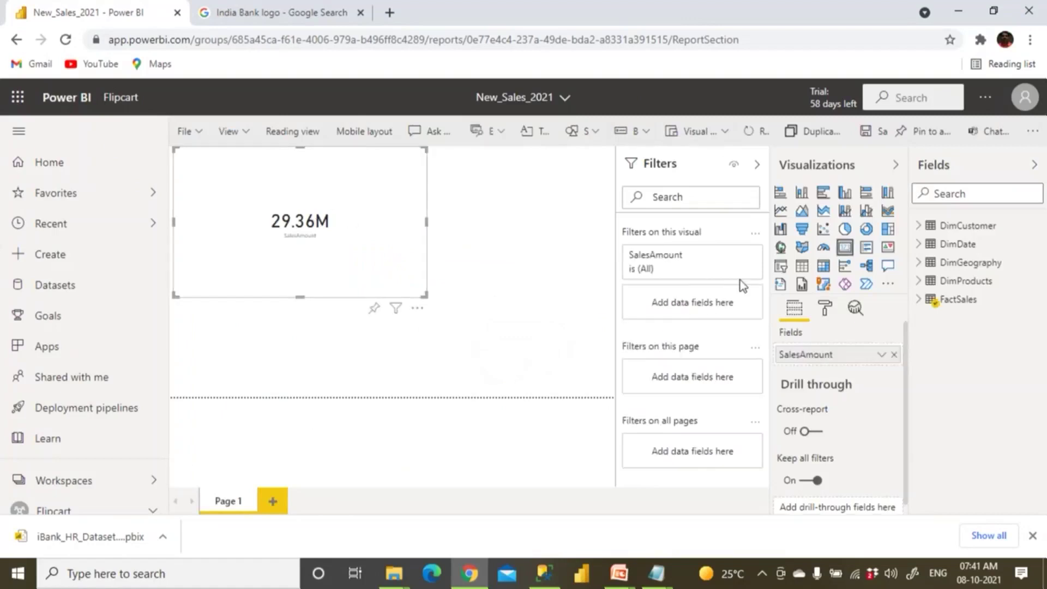
{"action": "left_click", "coordinate": [828, 309]}
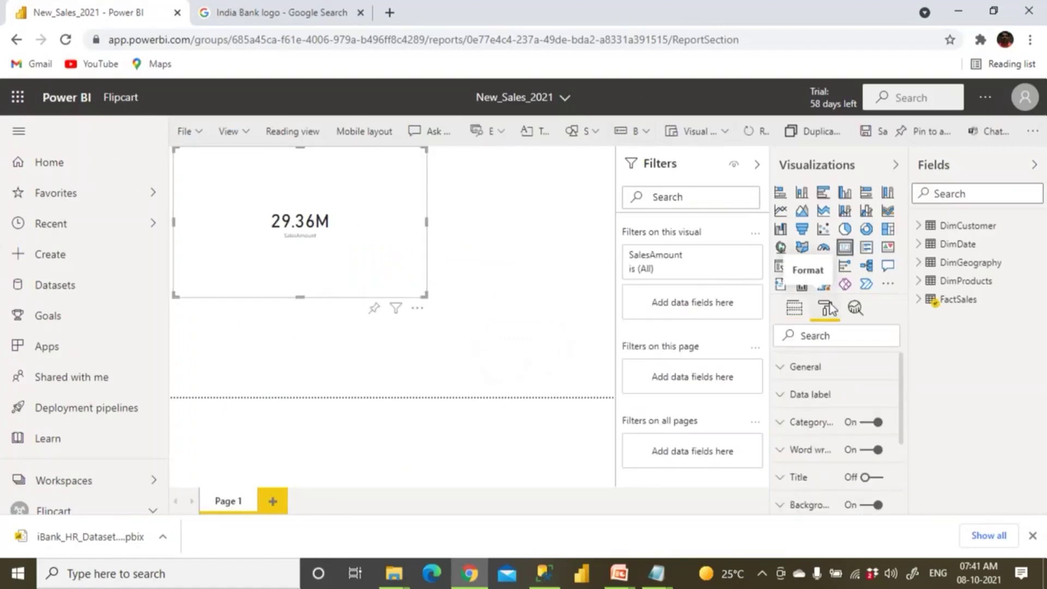
{"action": "scroll", "coordinate": [842, 469], "scroll_direction": "down", "scroll_amount": 3}
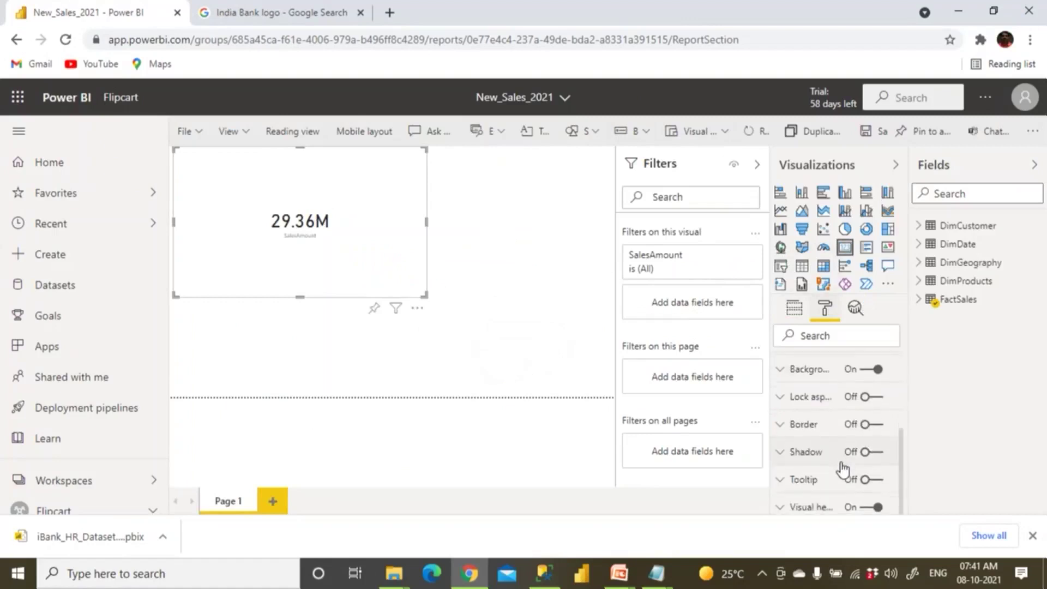
{"action": "left_click", "coordinate": [876, 426]}
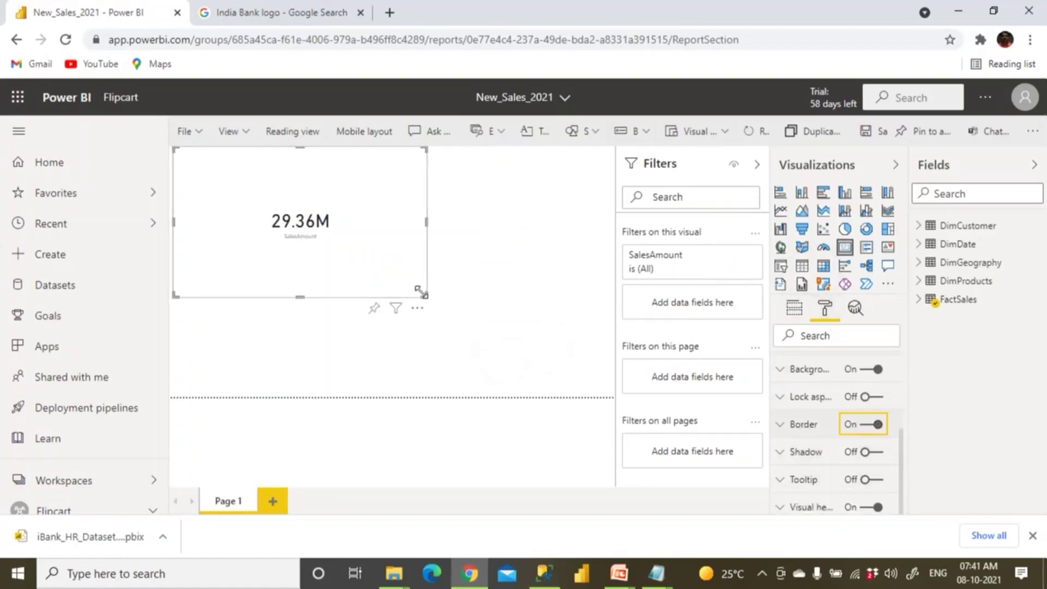
{"action": "left_click_drag", "start_coordinate": [425, 296], "coordinate": [392, 249]}
{"action": "left_click_drag", "start_coordinate": [361, 208], "coordinate": [435, 272]}
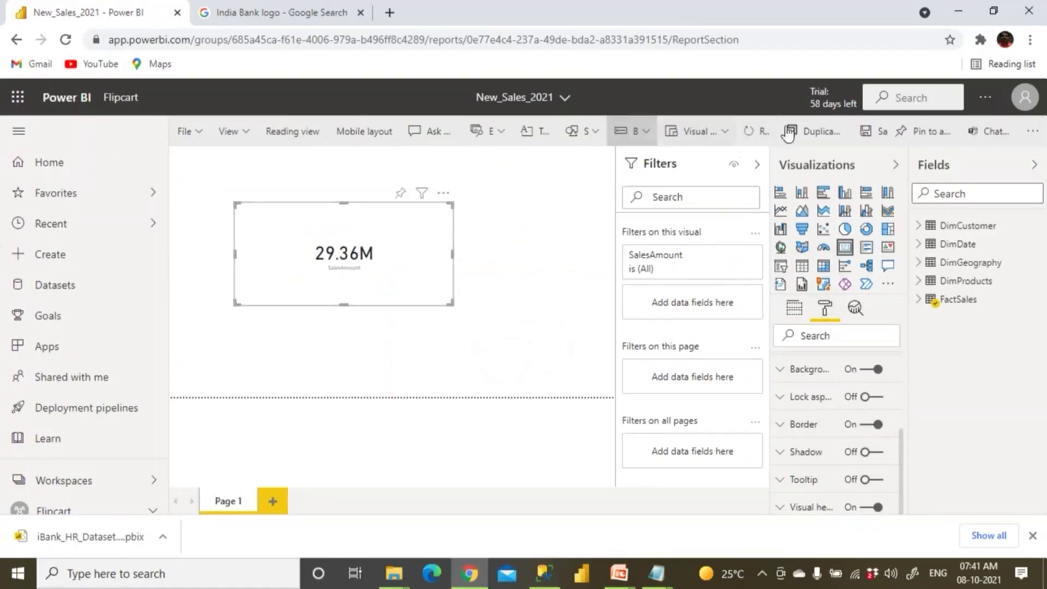
{"action": "left_click", "coordinate": [871, 132]}
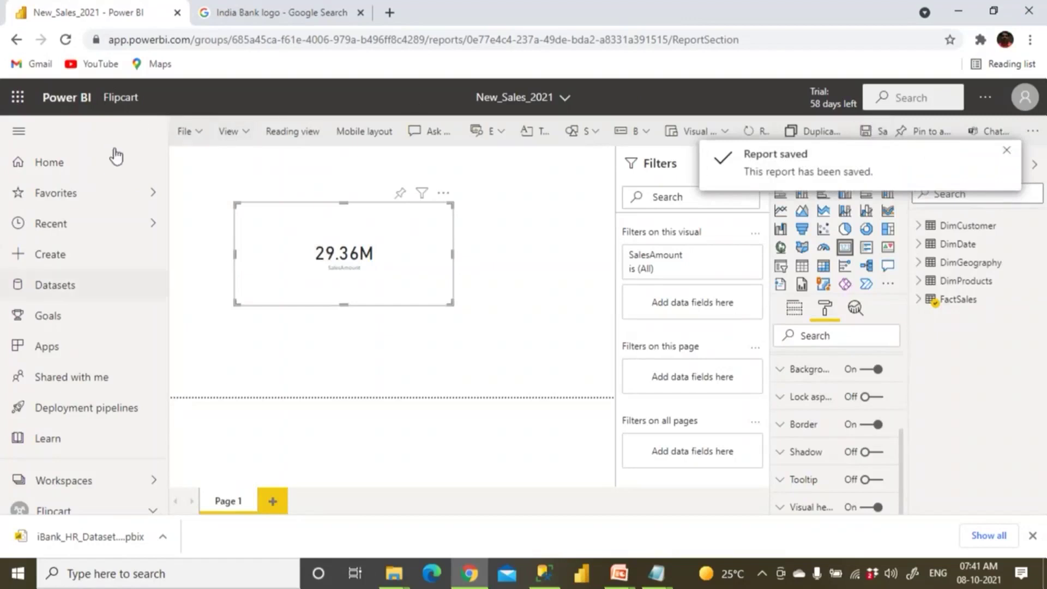
{"action": "left_click", "coordinate": [121, 97]}
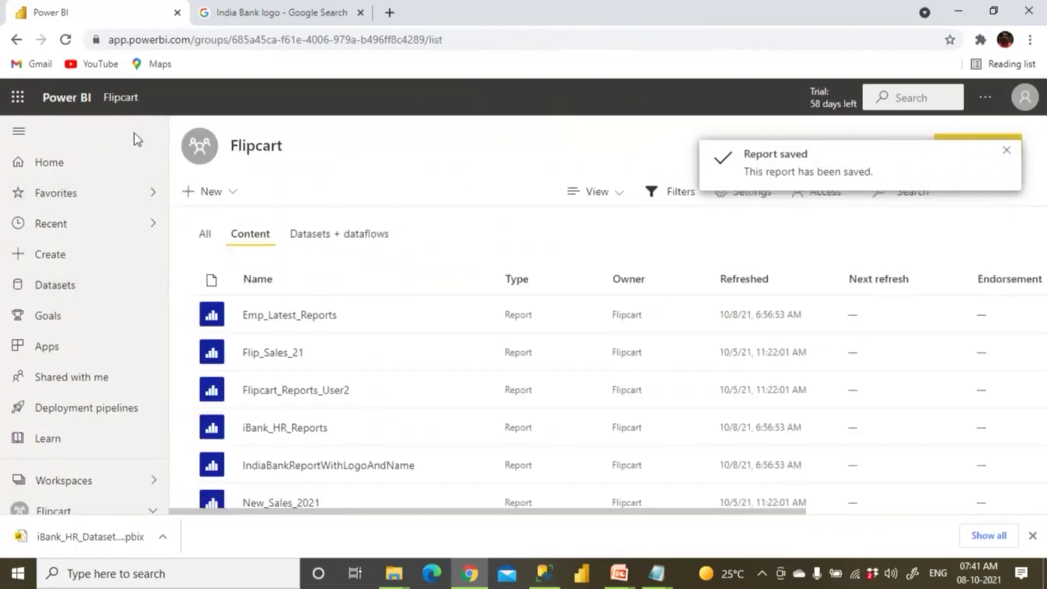
Step: Open Page 2 of the iBank_HR_Reports report
{"action": "scroll", "coordinate": [291, 461], "scroll_direction": "down", "scroll_amount": 1}
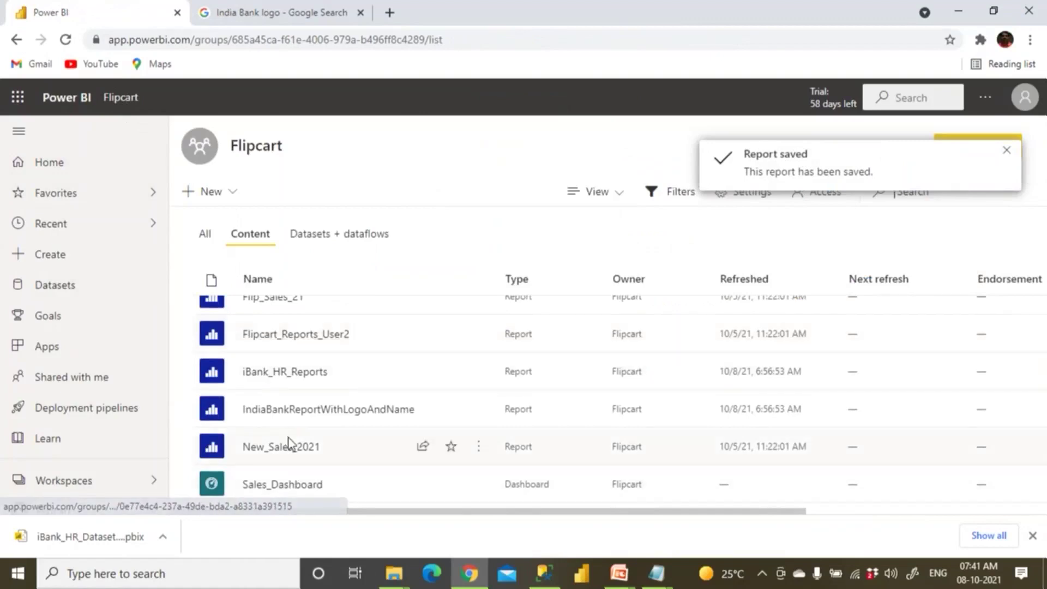
{"action": "left_click", "coordinate": [279, 376]}
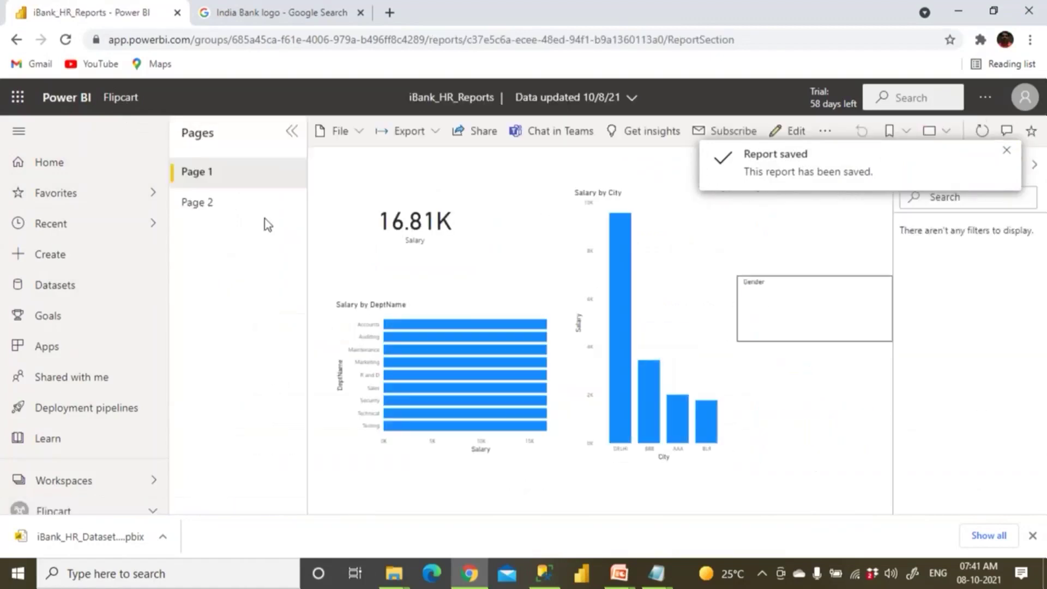
{"action": "left_click", "coordinate": [232, 204]}
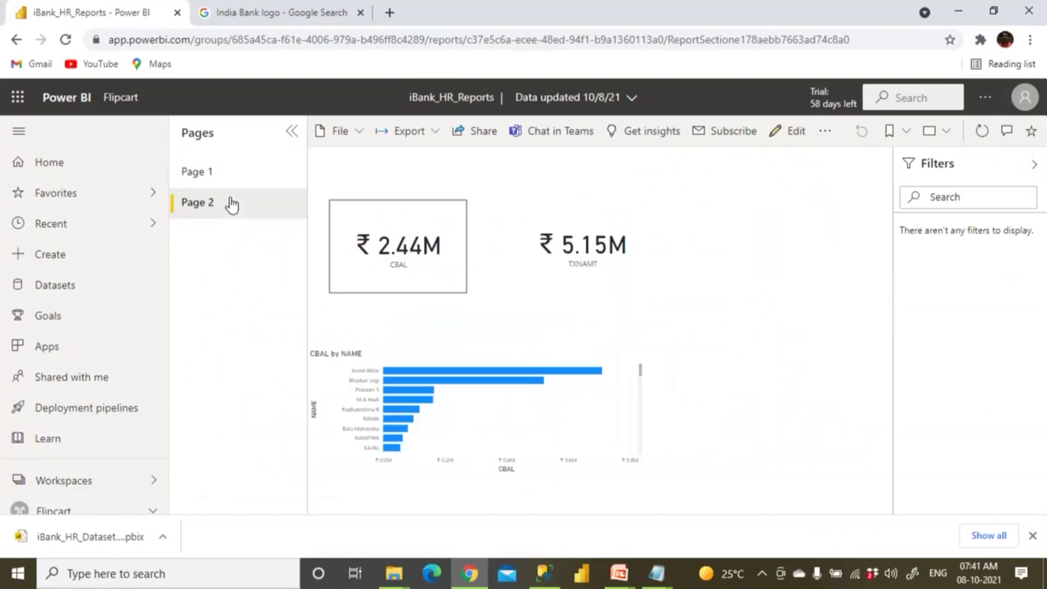
Step: Pin the ₹2.44M CBAL card to Sales_Dashboard and return to the Flipcart list
{"action": "left_click", "coordinate": [426, 274]}
{"action": "right_click", "coordinate": [427, 273]}
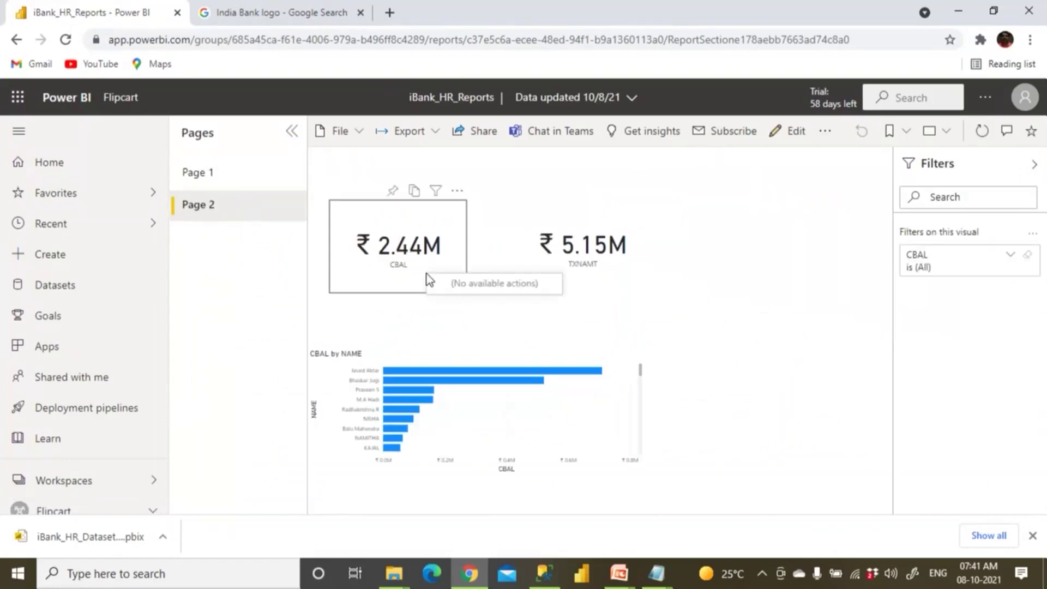
{"action": "left_click", "coordinate": [395, 195]}
{"action": "left_click", "coordinate": [393, 191]}
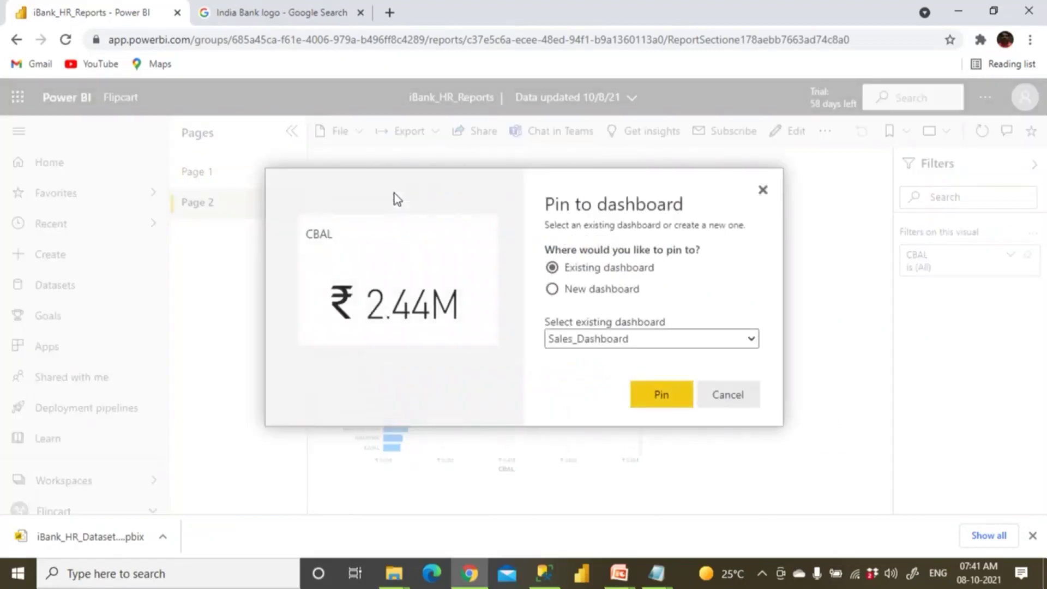
{"action": "left_click", "coordinate": [644, 391]}
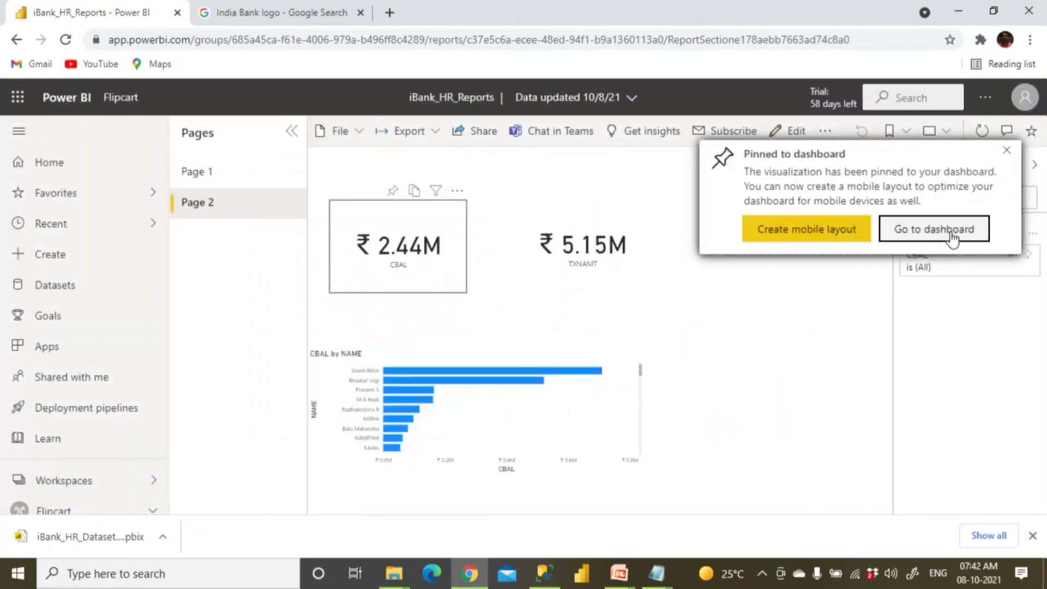
{"action": "left_click", "coordinate": [1007, 150]}
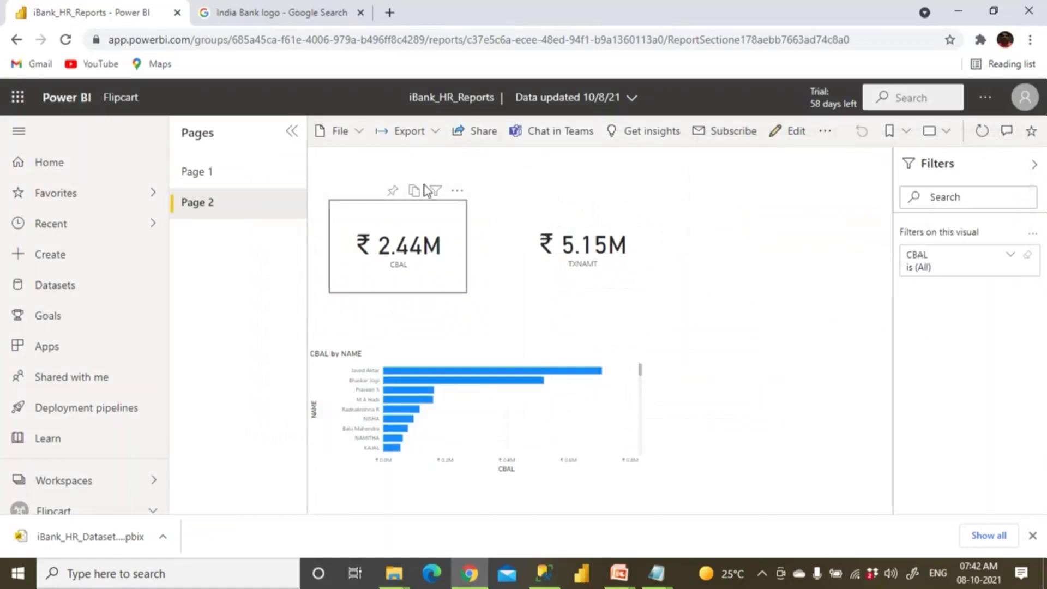
{"action": "left_click", "coordinate": [119, 99]}
{"action": "scroll", "coordinate": [248, 364], "scroll_direction": "down", "scroll_amount": 2}
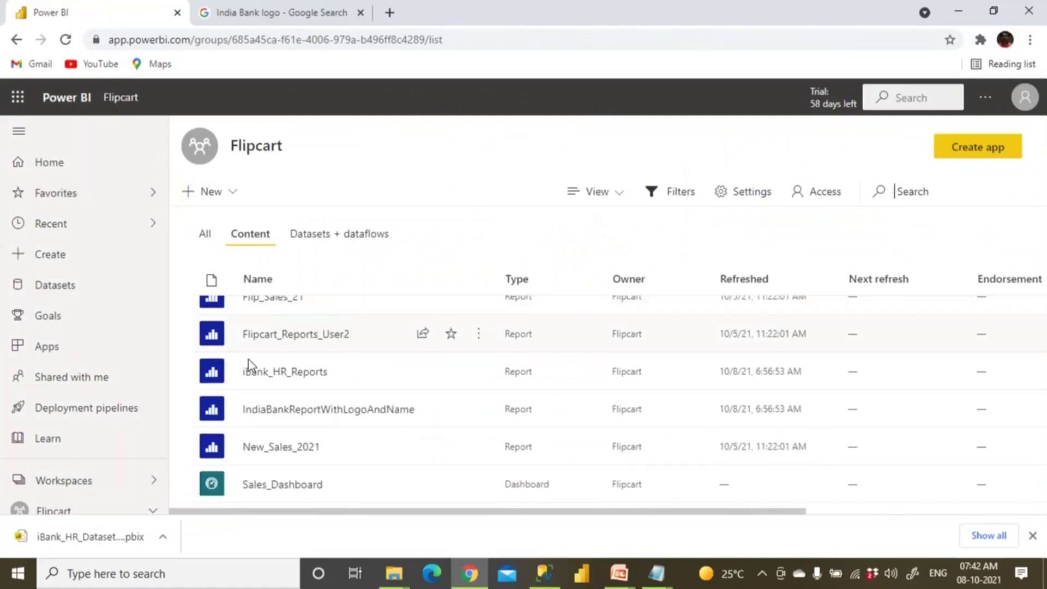
Step: Open Sales_Dashboard and review its tiles, now including the ₹2.44M CBAL card
{"action": "left_click", "coordinate": [292, 486]}
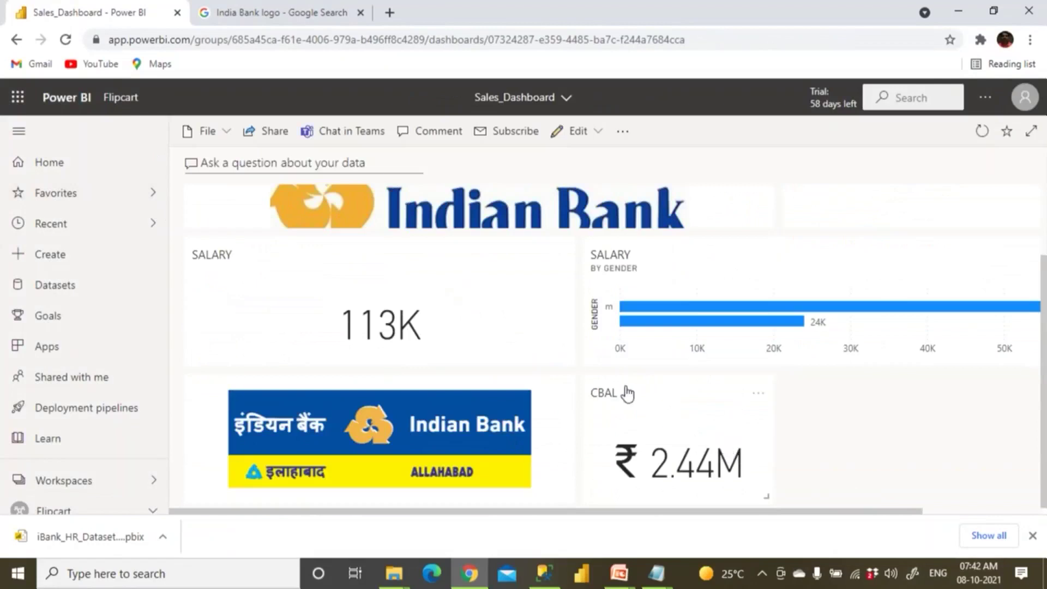
{"action": "scroll", "coordinate": [480, 286], "scroll_direction": "up", "scroll_amount": 2}
{"action": "scroll", "coordinate": [884, 363], "scroll_direction": "down", "scroll_amount": 1}
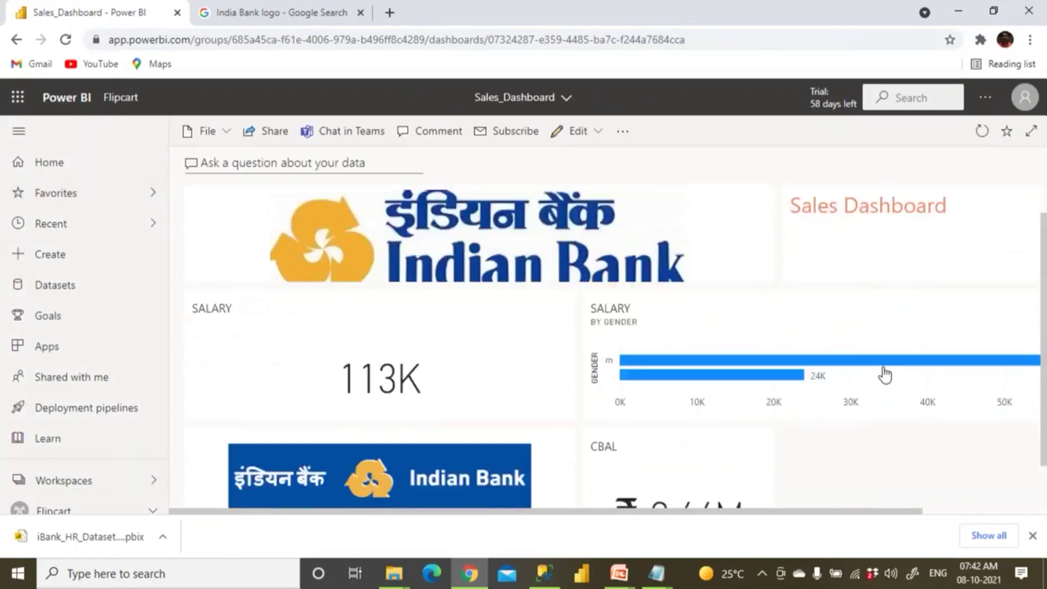
{"action": "scroll", "coordinate": [885, 374], "scroll_direction": "down", "scroll_amount": 1}
{"action": "left_click_drag", "start_coordinate": [842, 511], "coordinate": [1005, 488]}
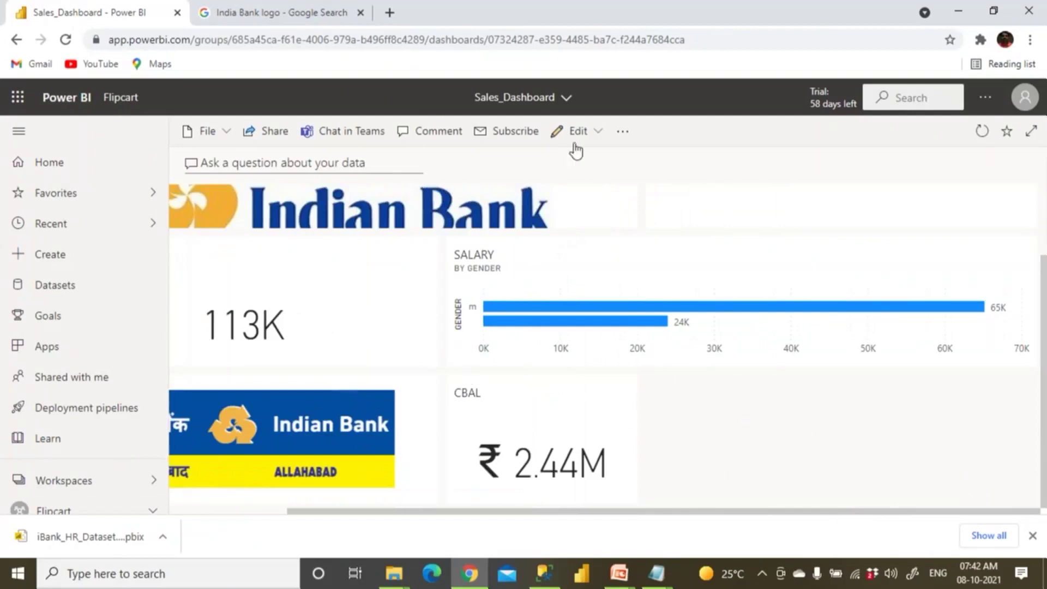
Step: Abandon adding a tile and put Sales_Dashboard into mobile layout editing instead
{"action": "left_click", "coordinate": [596, 138]}
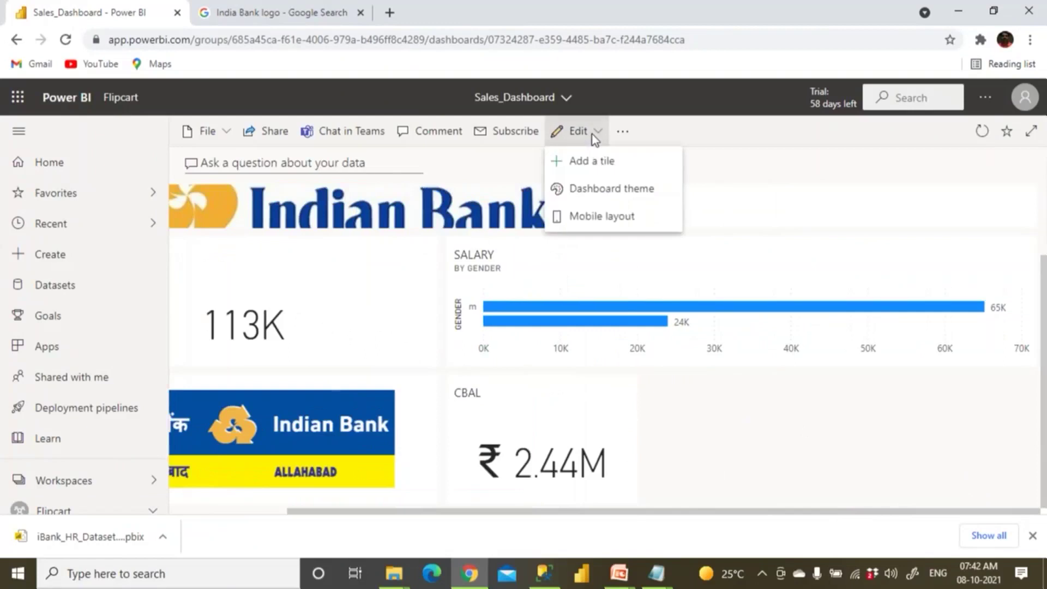
{"action": "left_click", "coordinate": [598, 166]}
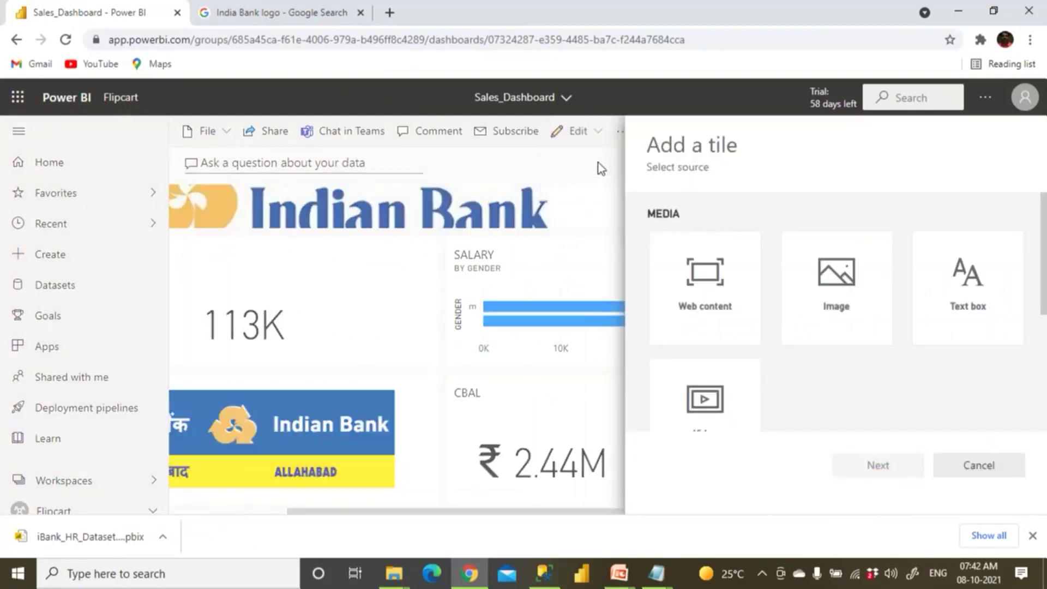
{"action": "left_click", "coordinate": [971, 465]}
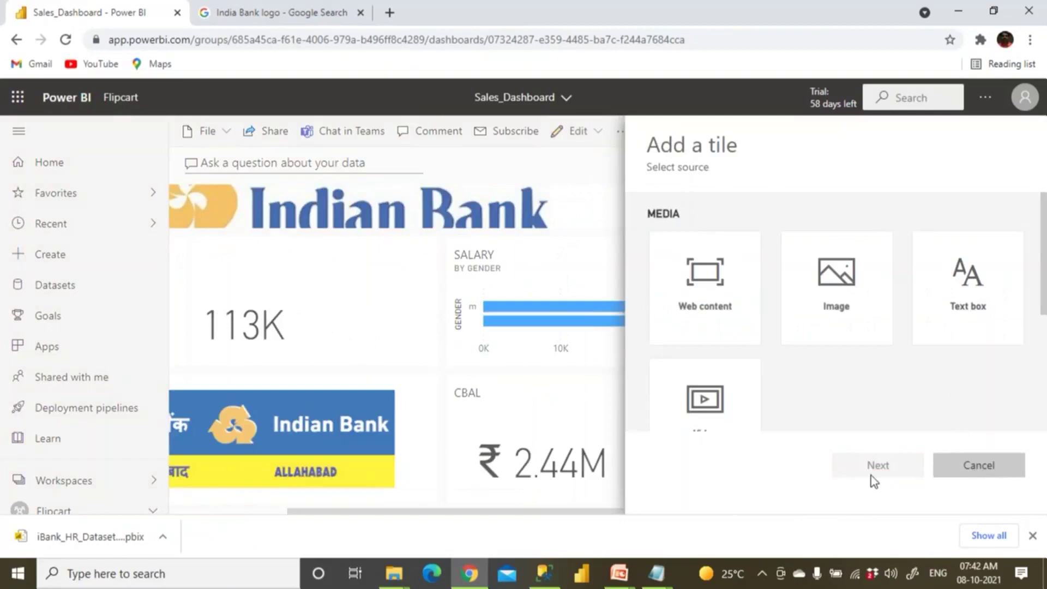
{"action": "left_click", "coordinate": [598, 132]}
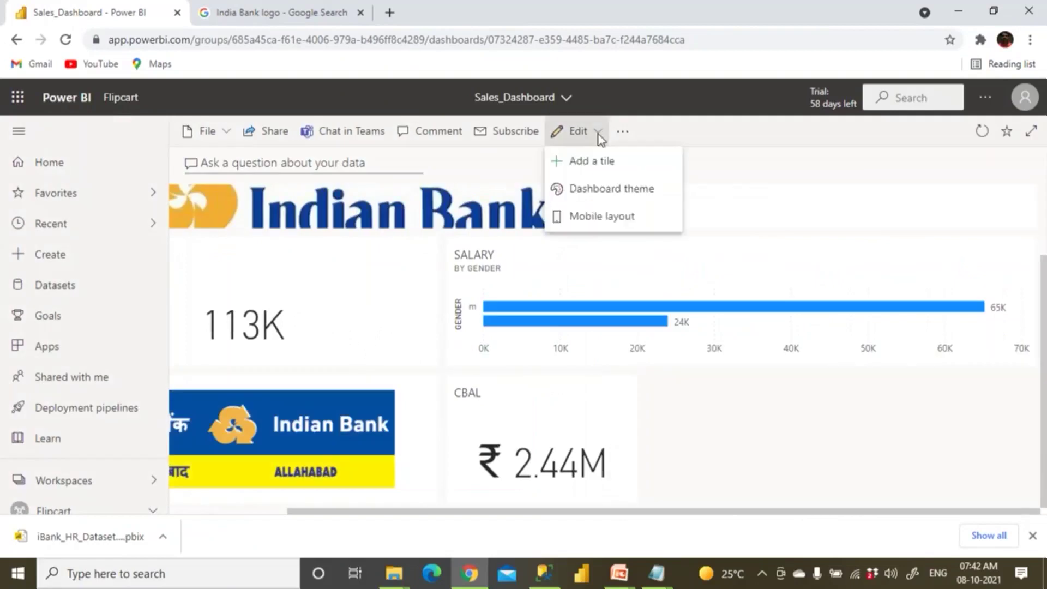
{"action": "left_click", "coordinate": [601, 218]}
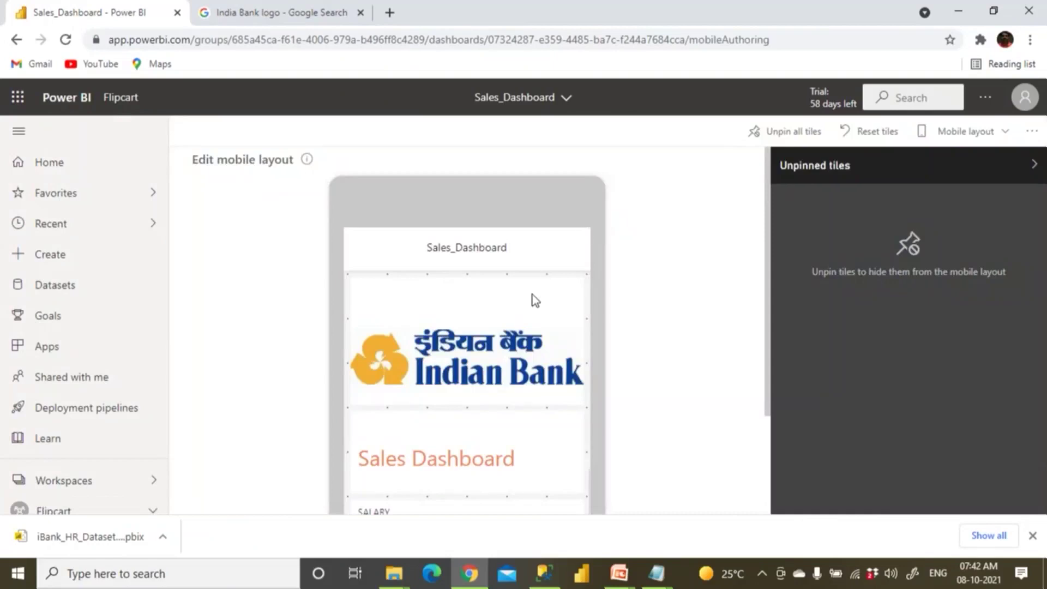
Step: Scroll the phone preview and test-resize the Indian Bank logo tile
{"action": "scroll", "coordinate": [532, 295], "scroll_direction": "down", "scroll_amount": 6}
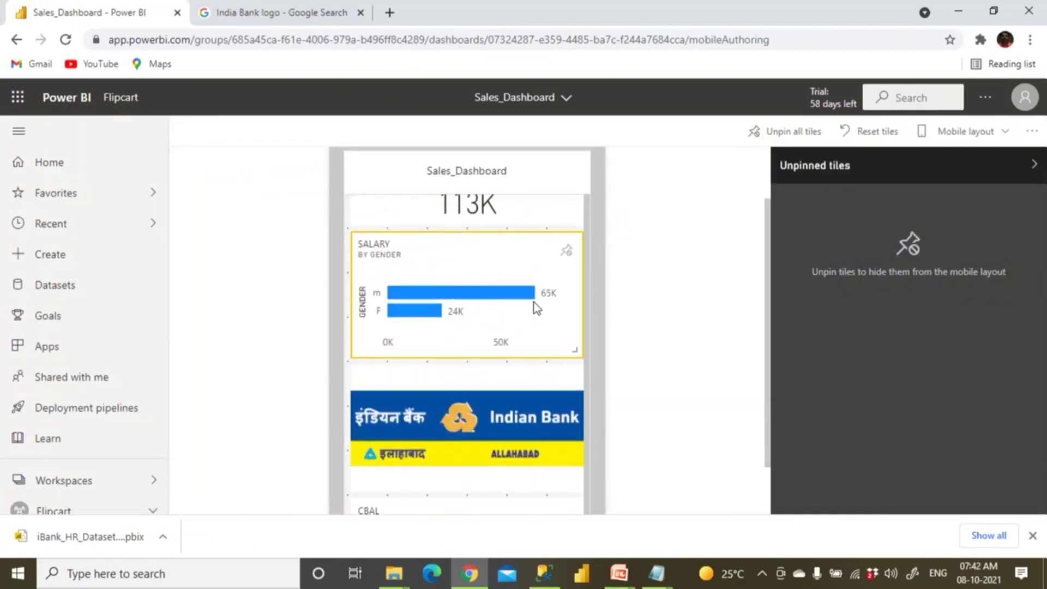
{"action": "scroll", "coordinate": [534, 303], "scroll_direction": "down", "scroll_amount": 3}
{"action": "scroll", "coordinate": [532, 303], "scroll_direction": "up", "scroll_amount": 5}
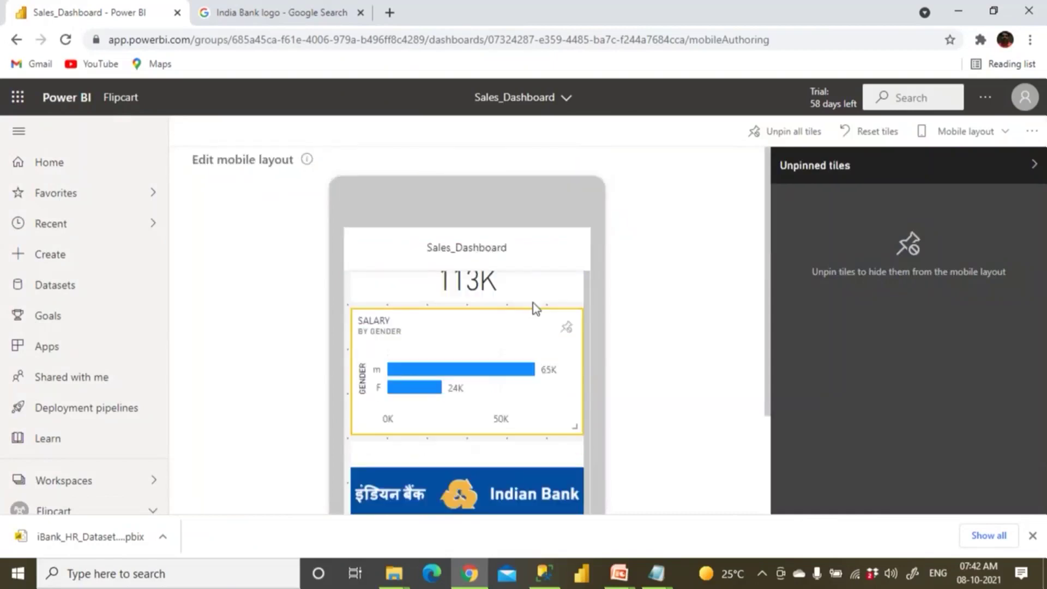
{"action": "scroll", "coordinate": [533, 303], "scroll_direction": "up", "scroll_amount": 4}
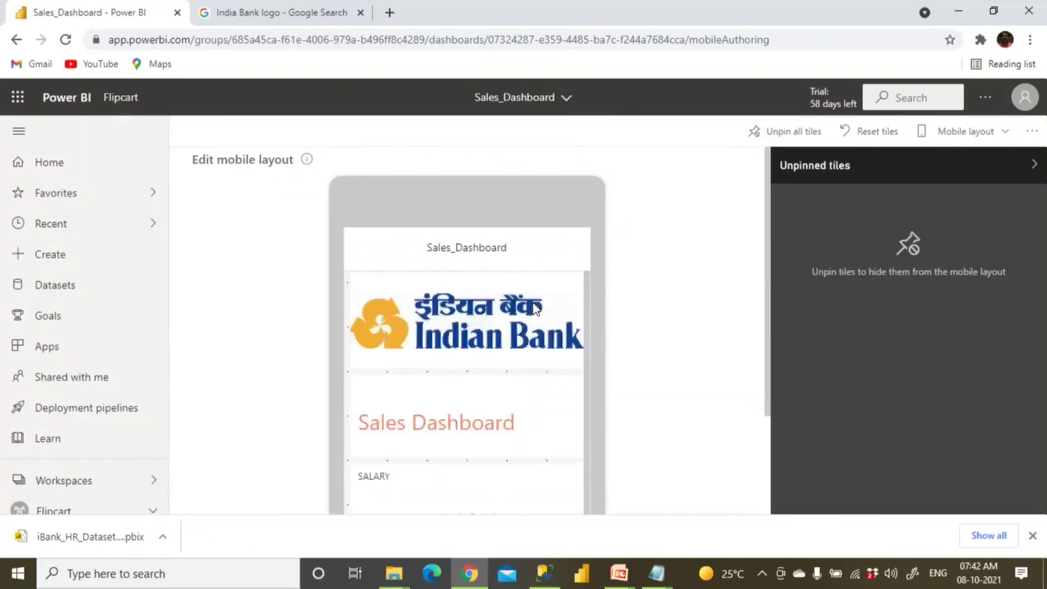
{"action": "mouse_move", "coordinate": [578, 398]}
{"action": "left_mouse_down"}
{"action": "mouse_move", "coordinate": [562, 375]}
{"action": "mouse_move", "coordinate": [579, 402]}
{"action": "left_mouse_up"}
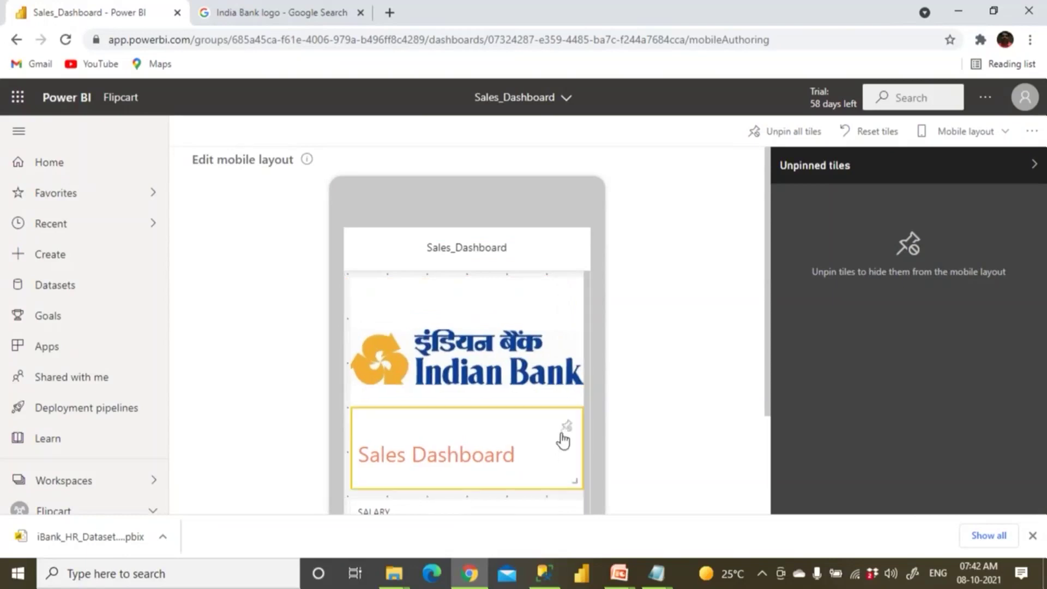
Step: Check the remaining tiles down to CBAL, dismiss the downloads bar, and return to Flipcart
{"action": "scroll", "coordinate": [551, 436], "scroll_direction": "down", "scroll_amount": 3}
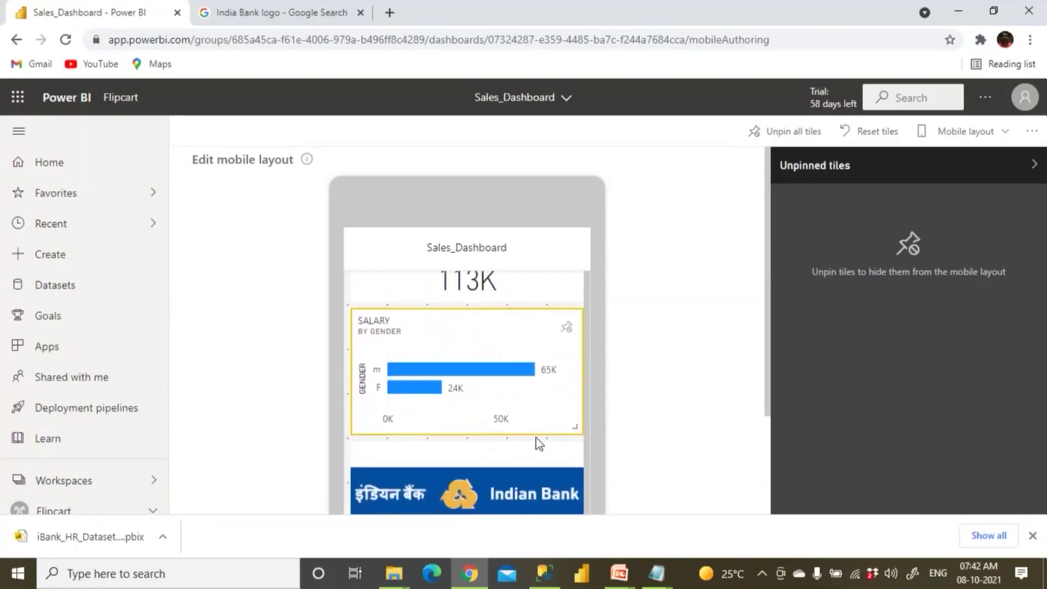
{"action": "scroll", "coordinate": [536, 437], "scroll_direction": "down", "scroll_amount": 1}
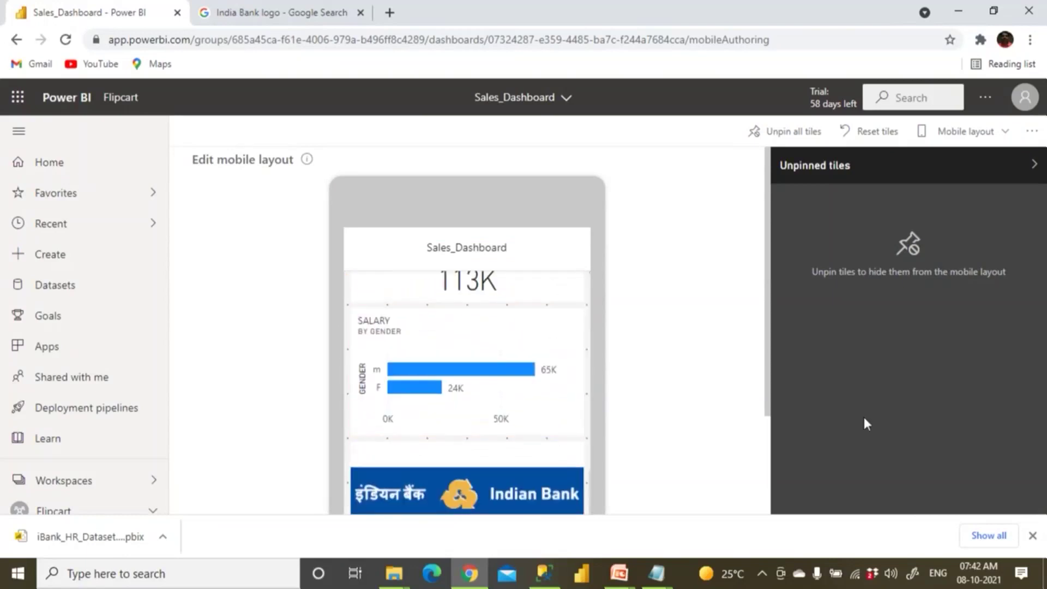
{"action": "left_click", "coordinate": [1032, 535]}
{"action": "scroll", "coordinate": [653, 325], "scroll_direction": "down", "scroll_amount": 3}
{"action": "mouse_move", "coordinate": [413, 448]}
{"action": "scroll", "coordinate": [413, 447], "scroll_direction": "up", "scroll_amount": 5}
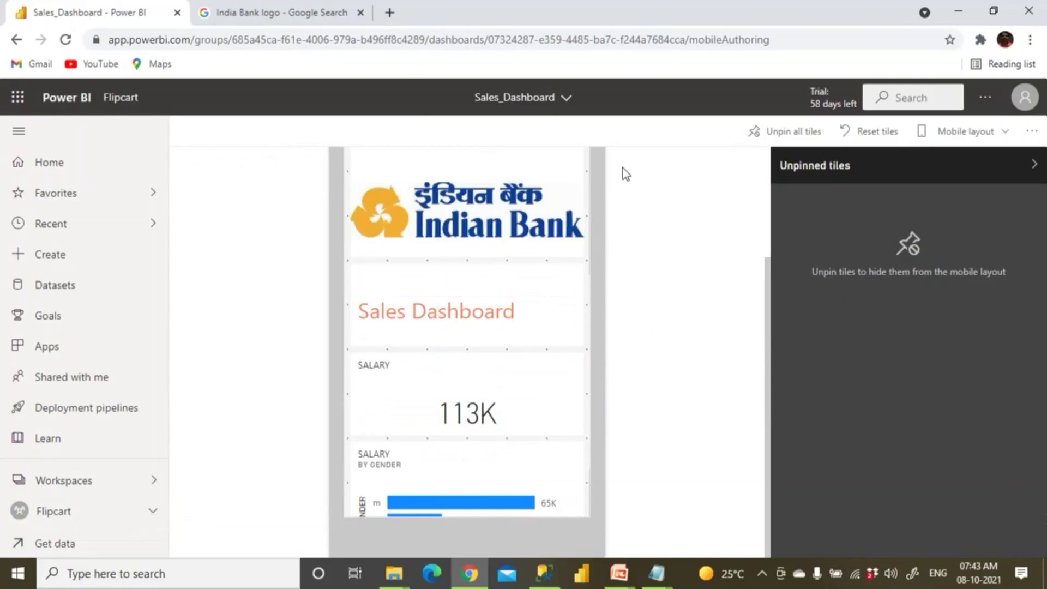
{"action": "left_click", "coordinate": [115, 98]}
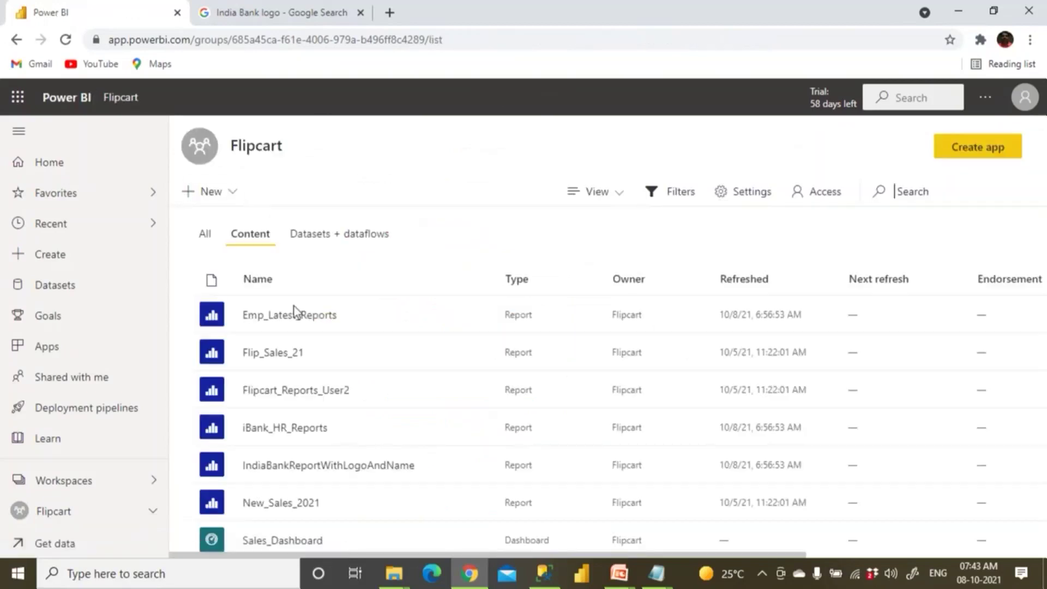
Step: Open Sales_Dashboard's mobile layout editor
{"action": "left_click", "coordinate": [276, 540]}
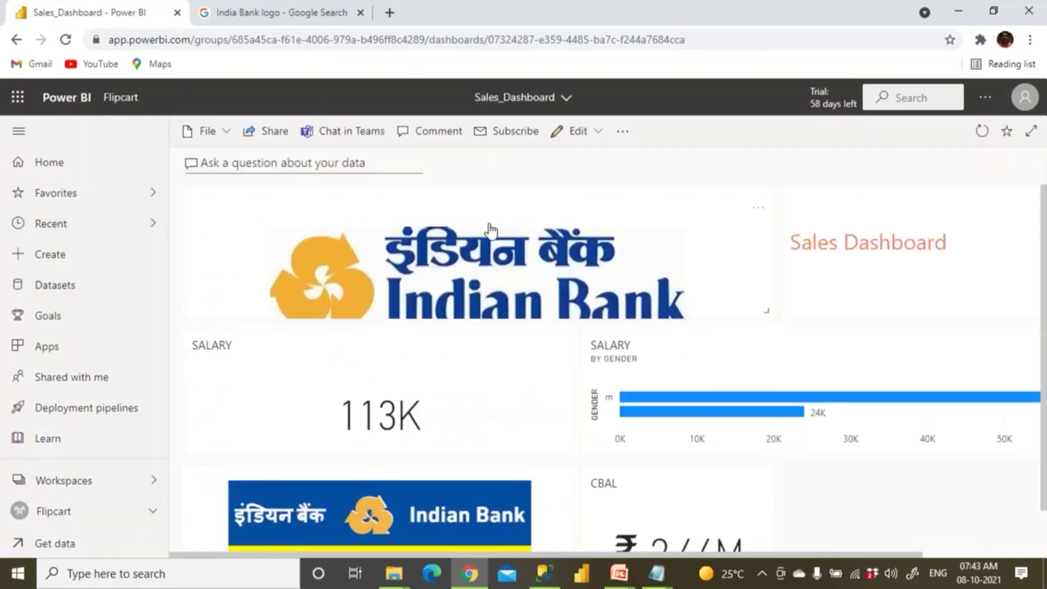
{"action": "left_click", "coordinate": [598, 132]}
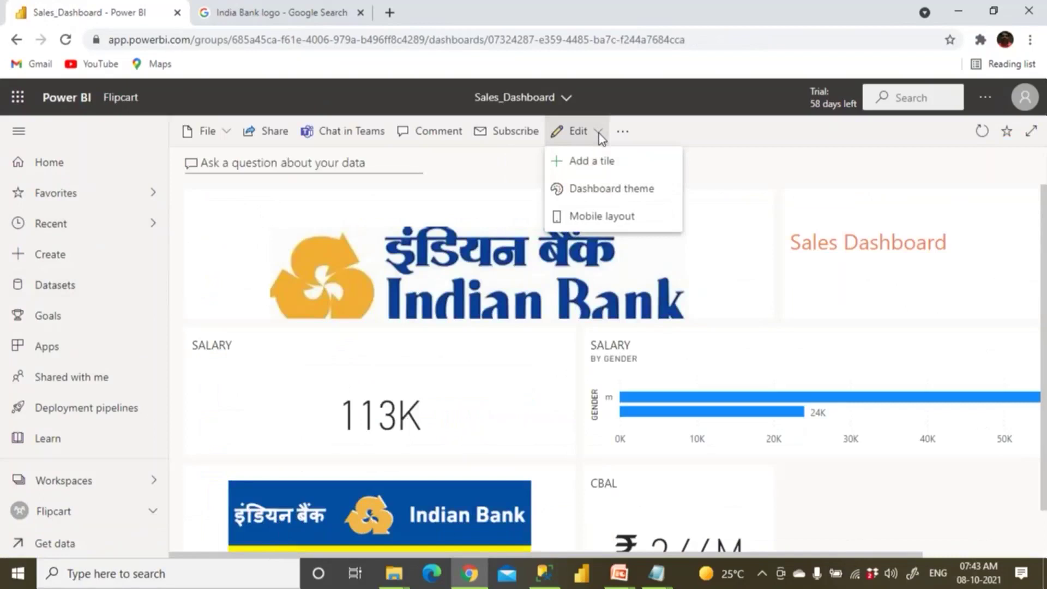
{"action": "left_click", "coordinate": [600, 216]}
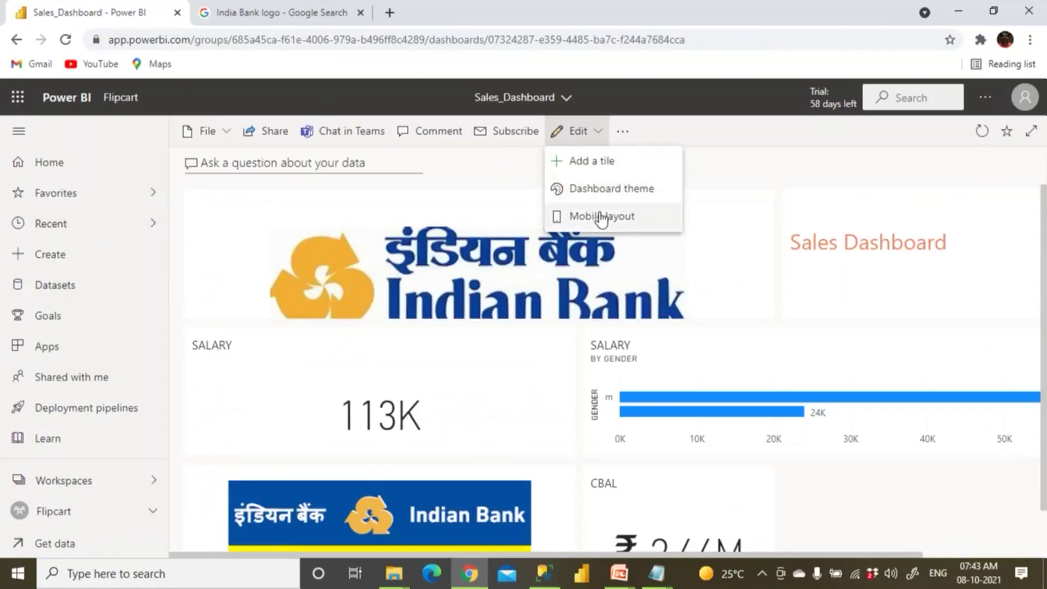
Step: Shrink the Indian Bank banner tile in the phone layout, then return to Flipcart
{"action": "scroll", "coordinate": [483, 269], "scroll_direction": "down", "scroll_amount": 3}
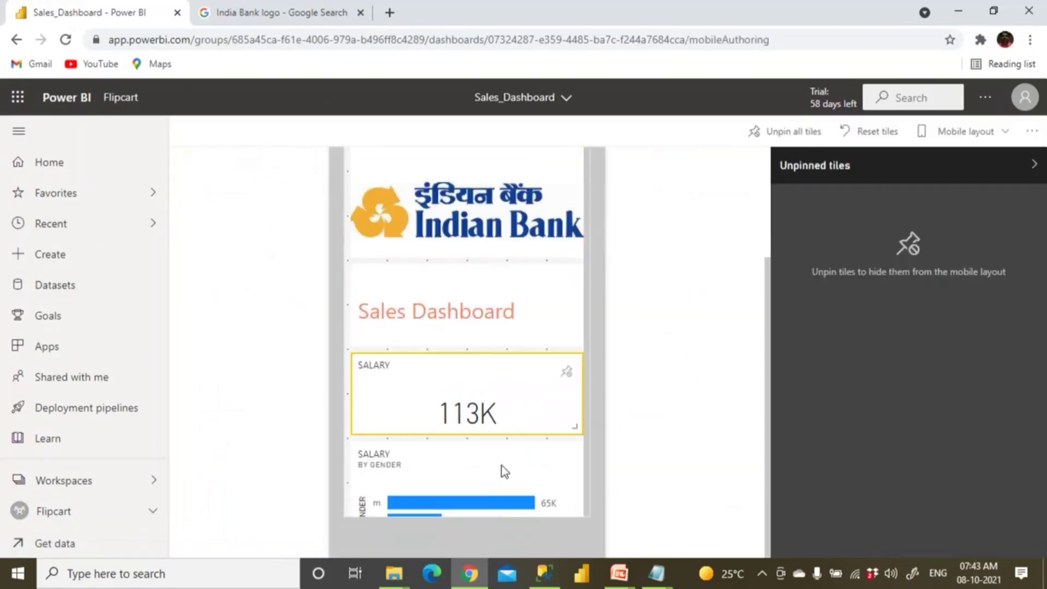
{"action": "scroll", "coordinate": [490, 453], "scroll_direction": "down", "scroll_amount": 5}
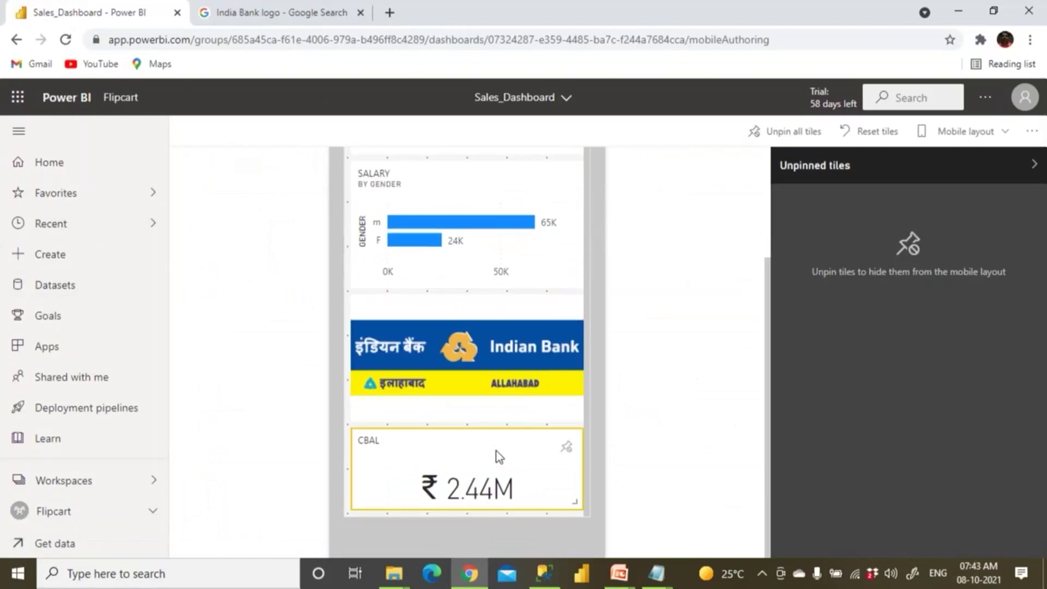
{"action": "left_click_drag", "start_coordinate": [471, 429], "coordinate": [465, 403]}
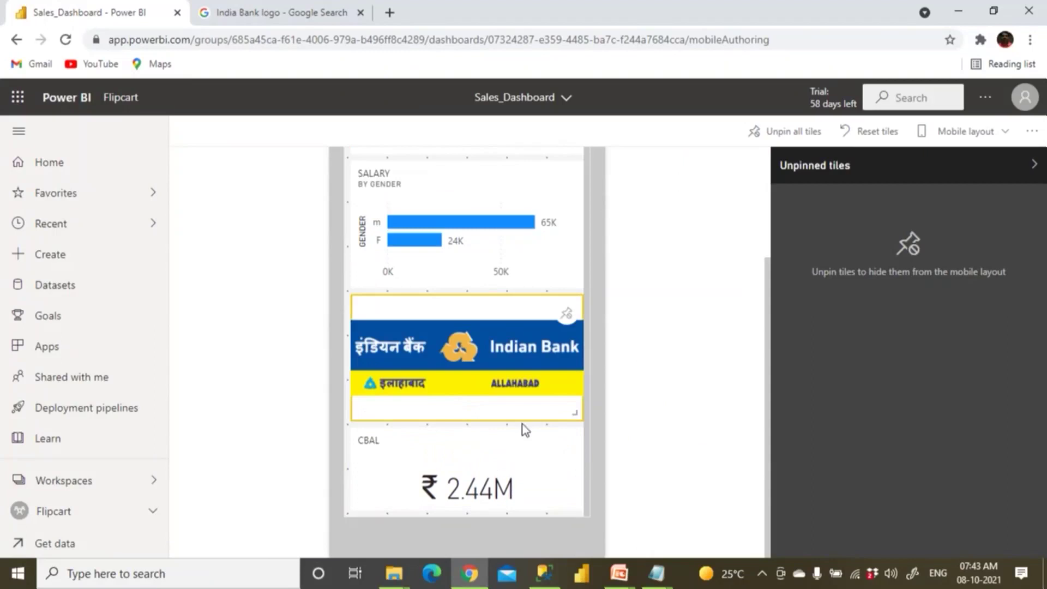
{"action": "left_click_drag", "start_coordinate": [573, 412], "coordinate": [574, 400]}
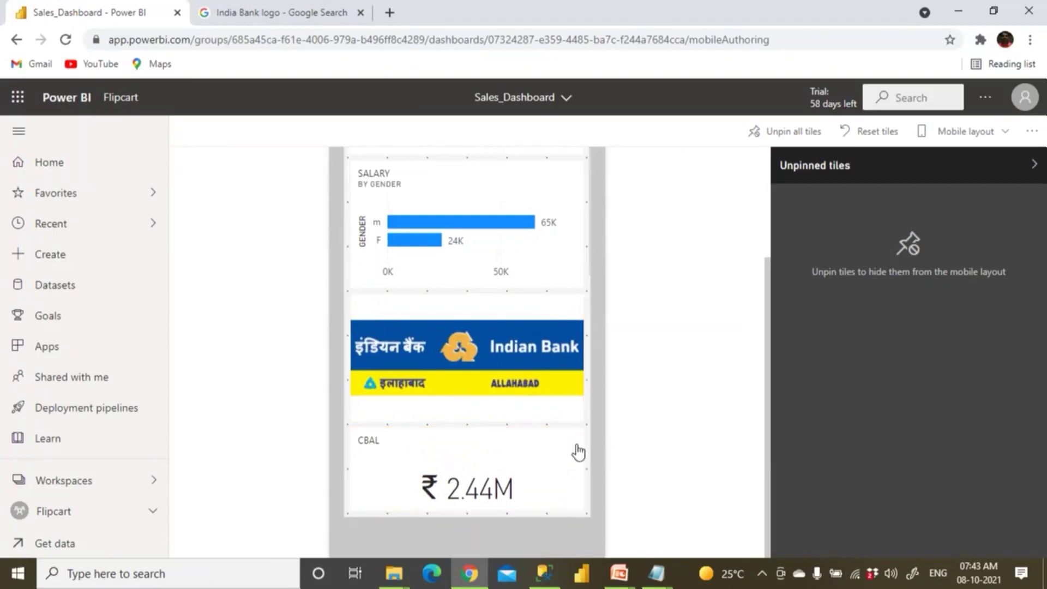
{"action": "scroll", "coordinate": [518, 277], "scroll_direction": "up", "scroll_amount": 5}
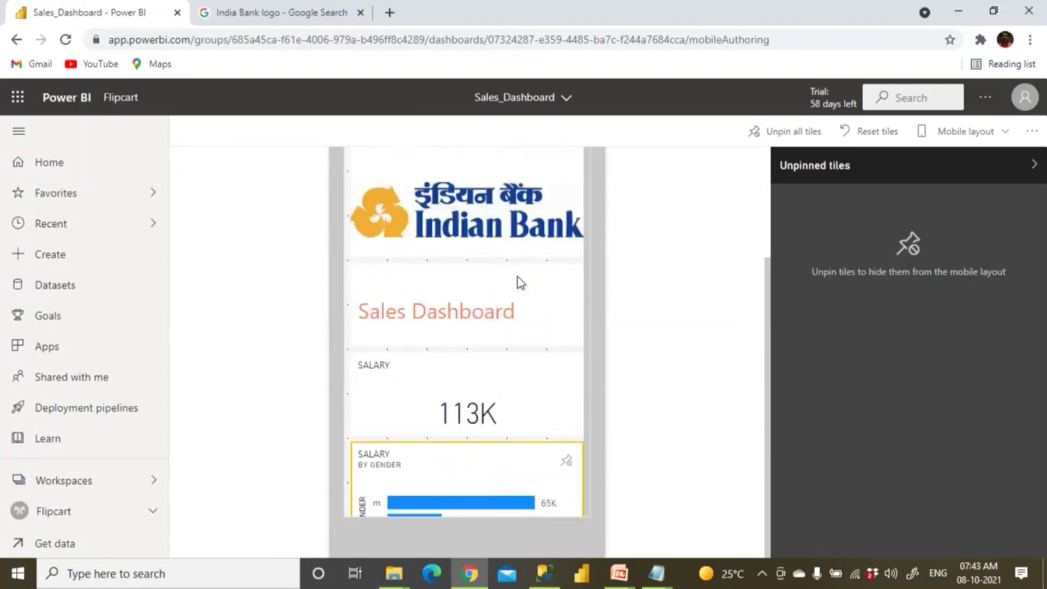
{"action": "left_click", "coordinate": [566, 99]}
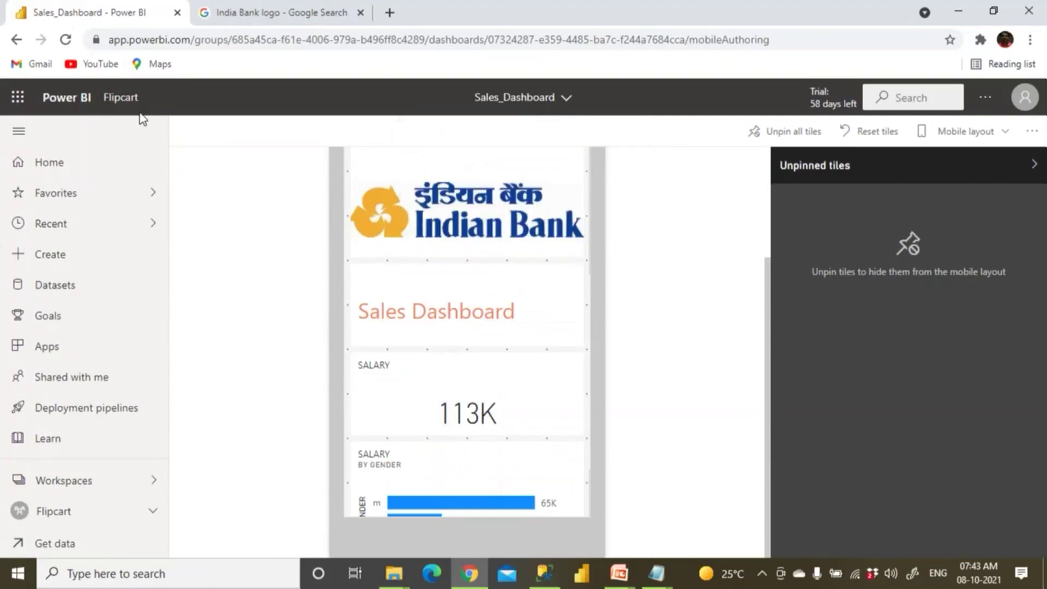
{"action": "left_click", "coordinate": [120, 97]}
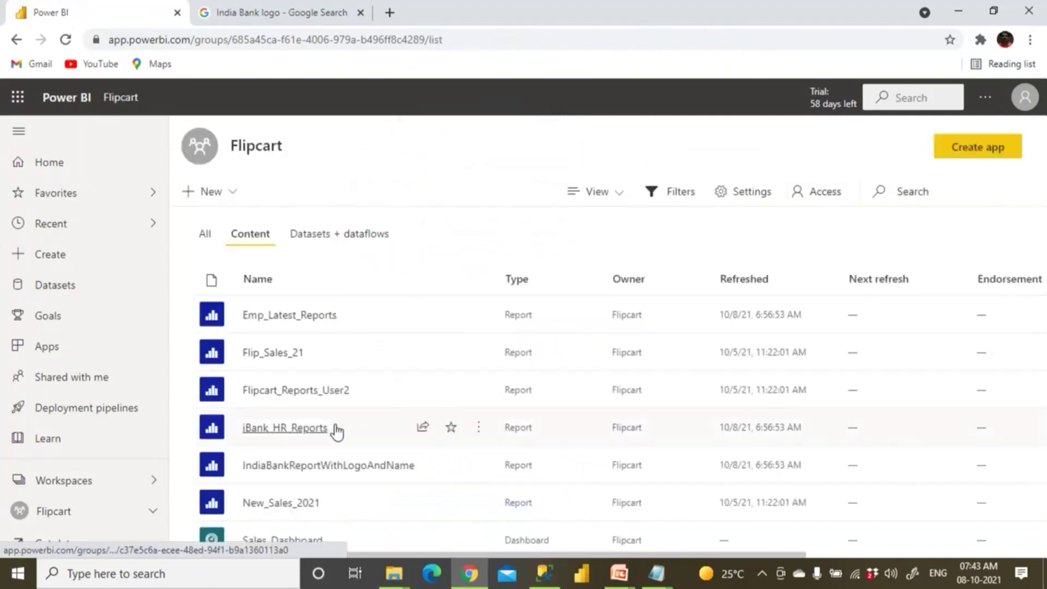
Step: Open the IndiaBankReportWithLogoAndName report from the title tile, then reopen Sales_Dashboard
{"action": "scroll", "coordinate": [335, 459], "scroll_direction": "down", "scroll_amount": 1}
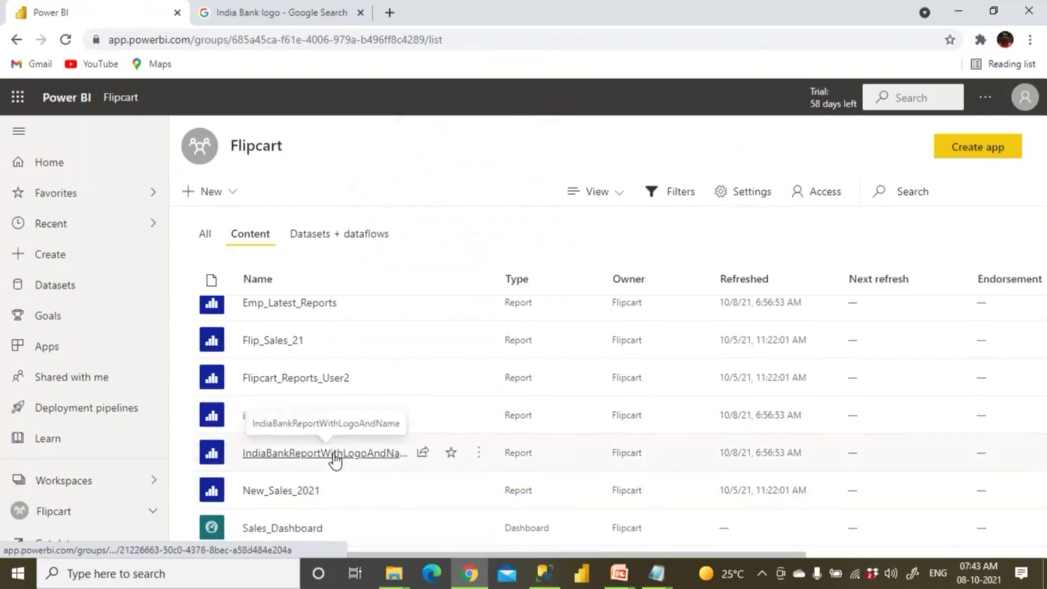
{"action": "left_click", "coordinate": [305, 528]}
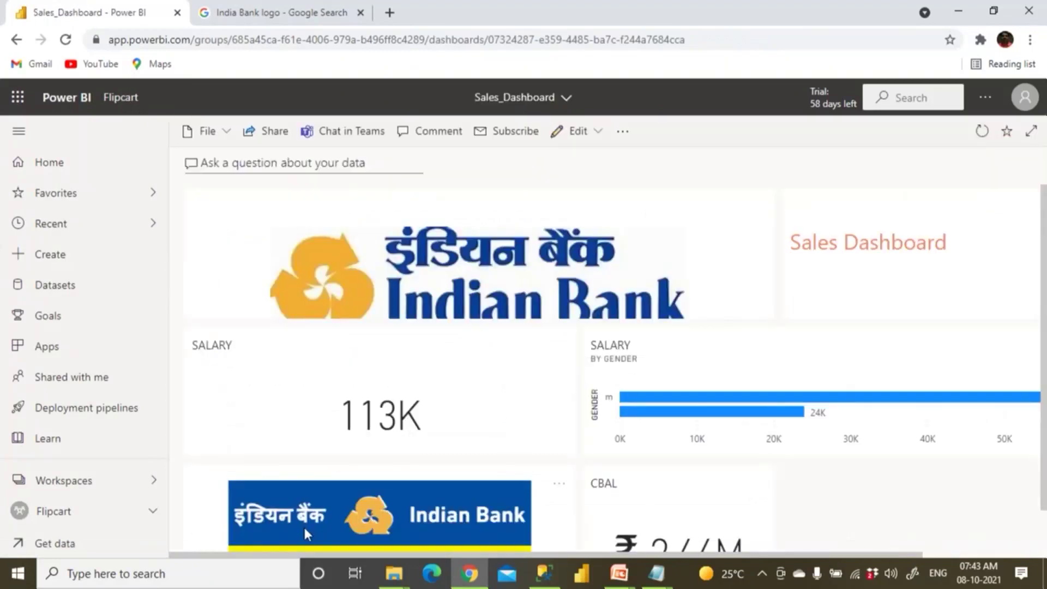
{"action": "left_click", "coordinate": [854, 268]}
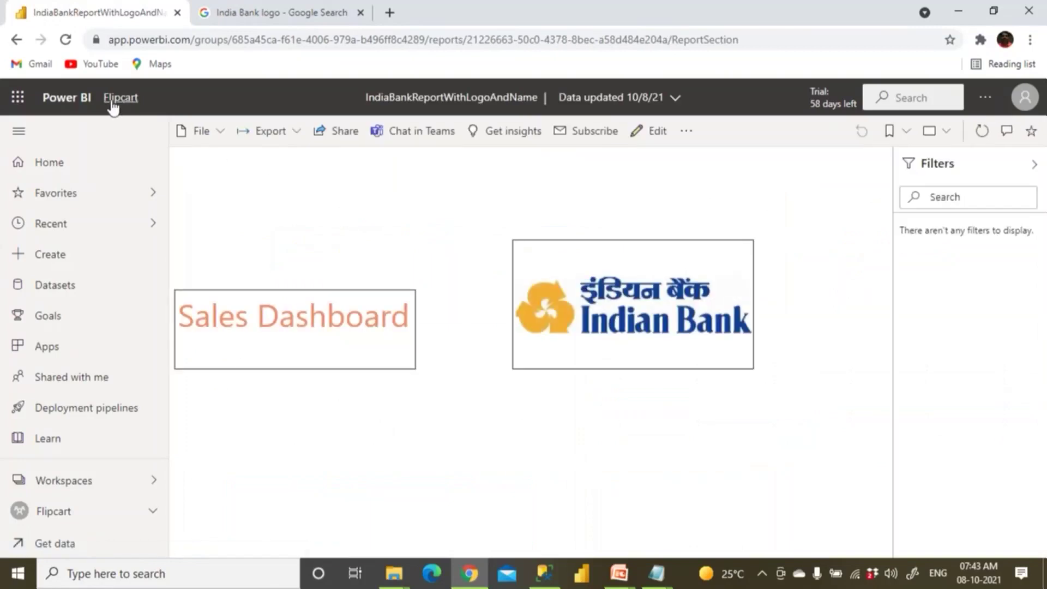
{"action": "left_click", "coordinate": [111, 99]}
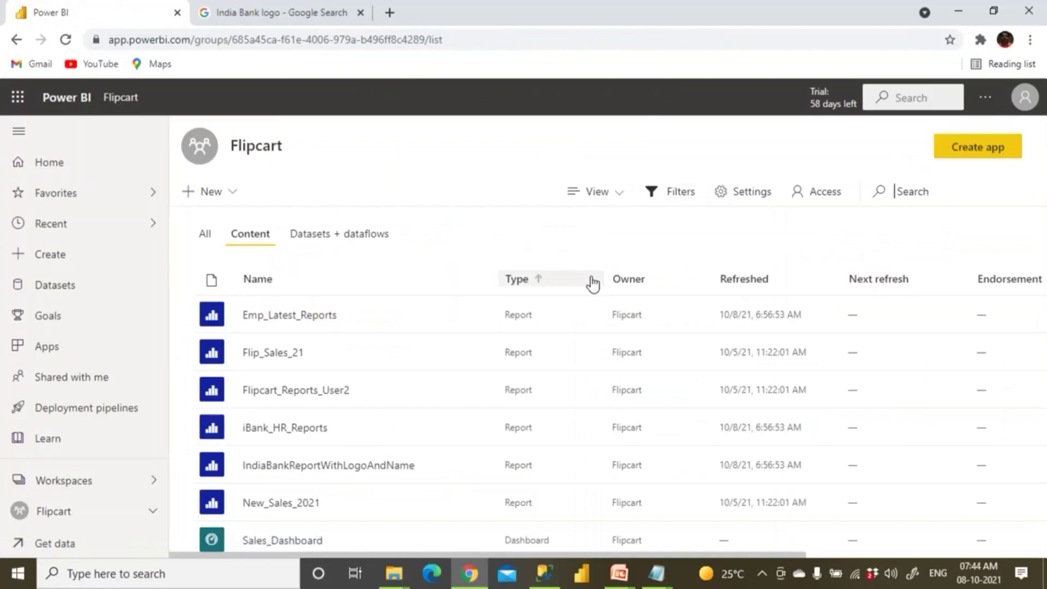
{"action": "left_click", "coordinate": [320, 541]}
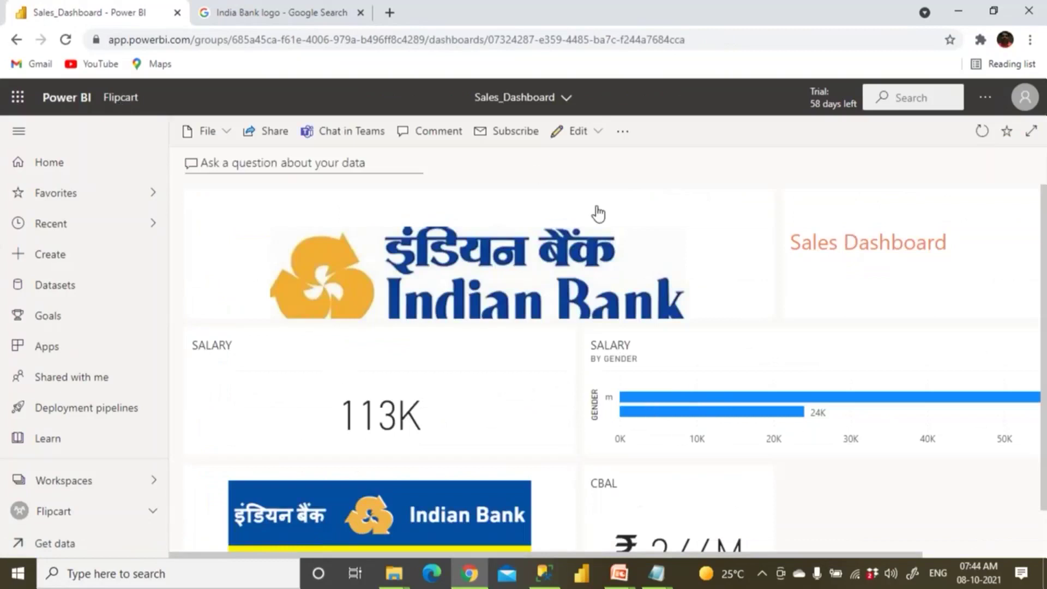
Step: Drag and resize several Sales_Dashboard tiles to free space near the SALARY card
{"action": "scroll", "coordinate": [772, 461], "scroll_direction": "down", "scroll_amount": 1}
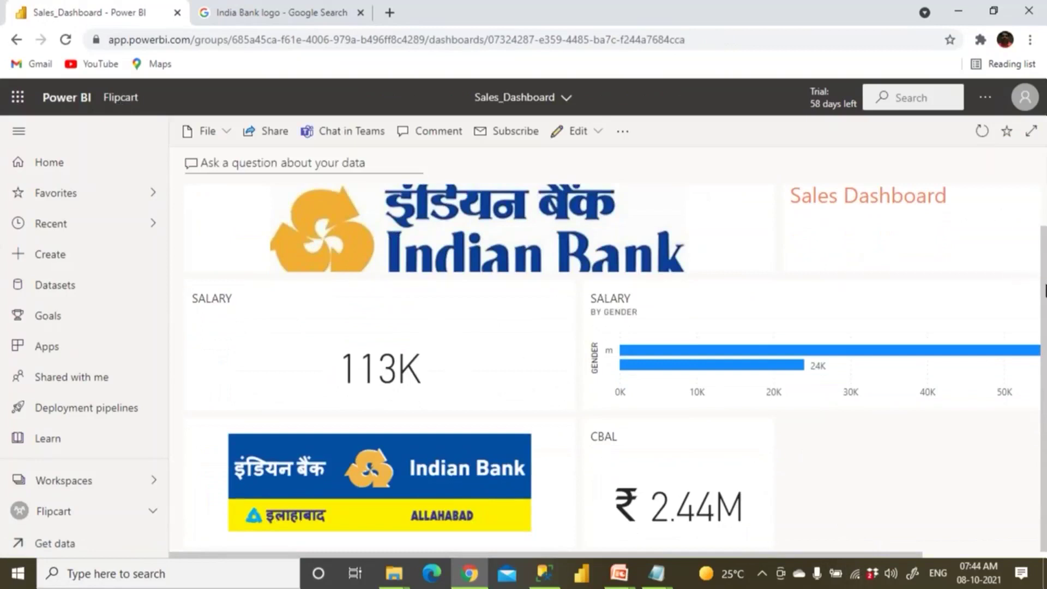
{"action": "left_click_drag", "start_coordinate": [1042, 232], "coordinate": [1036, 179]}
{"action": "left_click_drag", "start_coordinate": [1039, 252], "coordinate": [790, 250]}
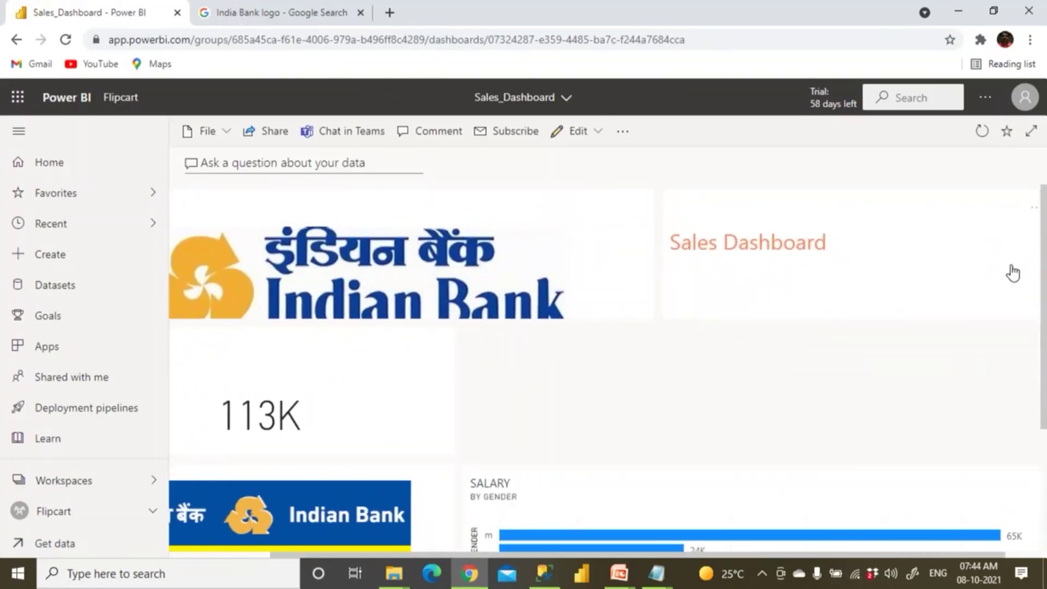
{"action": "left_click_drag", "start_coordinate": [1045, 318], "coordinate": [1045, 222]}
{"action": "left_click_drag", "start_coordinate": [711, 483], "coordinate": [630, 381]}
{"action": "scroll", "coordinate": [609, 391], "scroll_direction": "down", "scroll_amount": 3}
Step: Place the CBAL card beside the 113K card with a narrowed salary-by-gender chart alongside
{"action": "left_click_drag", "start_coordinate": [565, 441], "coordinate": [586, 438]}
{"action": "left_click_drag", "start_coordinate": [649, 358], "coordinate": [749, 514]}
{"action": "left_click_drag", "start_coordinate": [559, 429], "coordinate": [564, 313]}
{"action": "left_click_drag", "start_coordinate": [728, 435], "coordinate": [523, 431]}
{"action": "left_click_drag", "start_coordinate": [846, 407], "coordinate": [904, 240]}
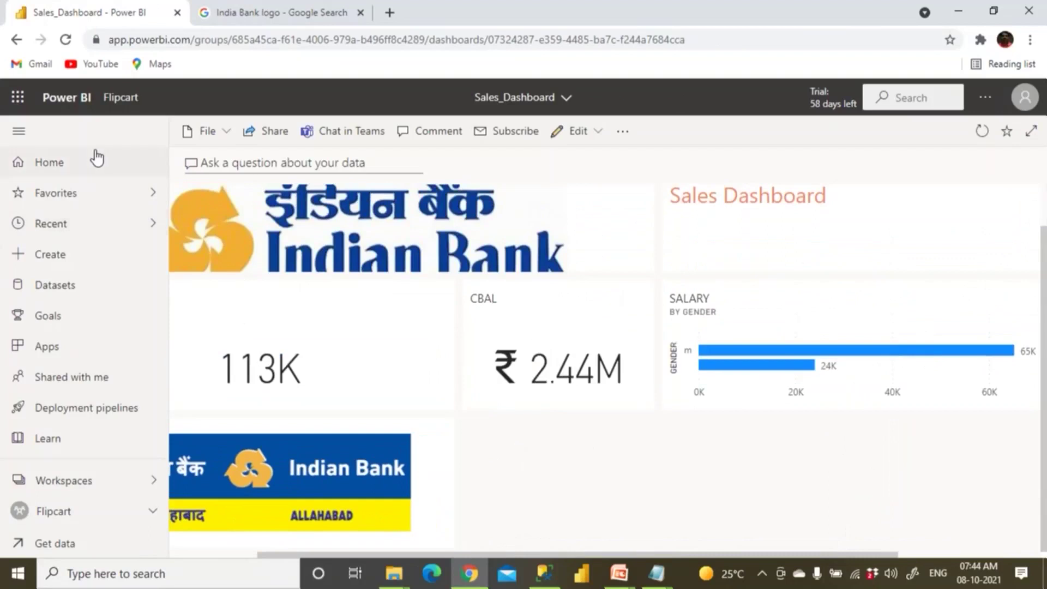
{"action": "left_click", "coordinate": [123, 101]}
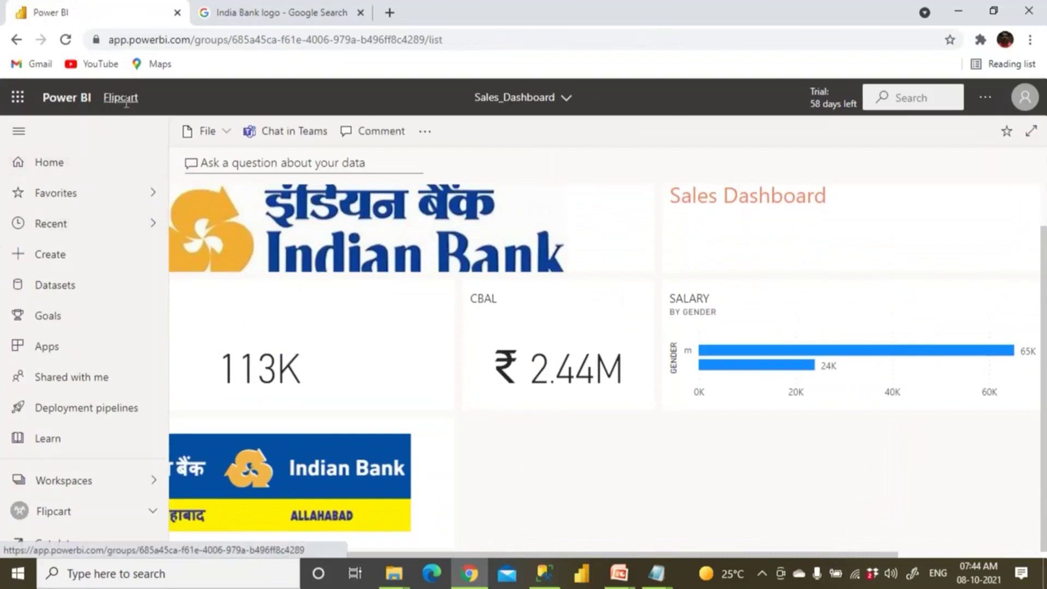
Step: Bring the PowerPoint slide show forward and advance to the 'Formatting the dashboard' slide
{"action": "left_click", "coordinate": [618, 572]}
{"action": "left_click", "coordinate": [657, 533]}
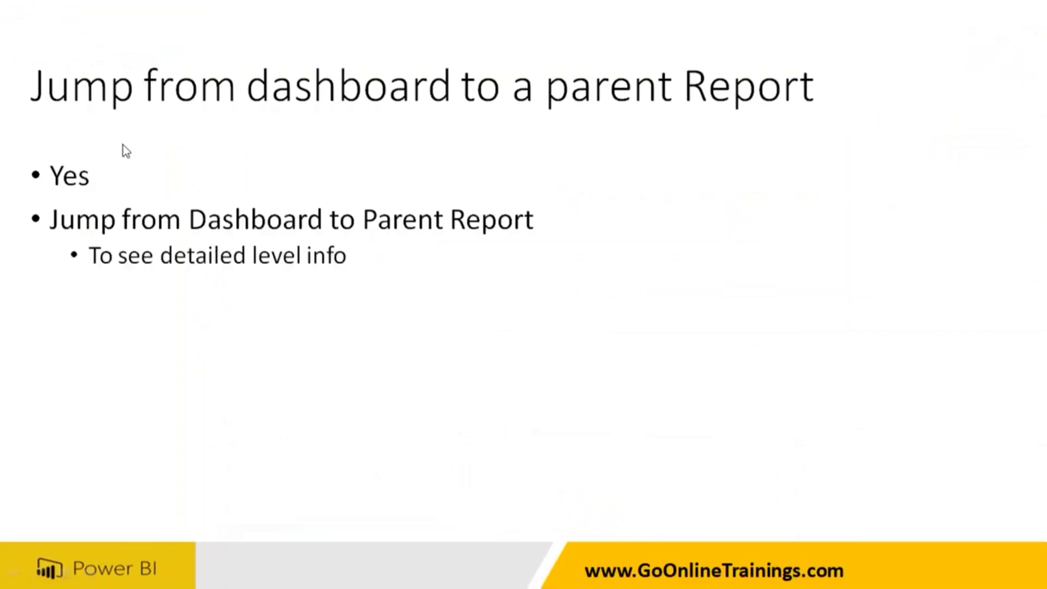
{"action": "key", "text": "Right"}
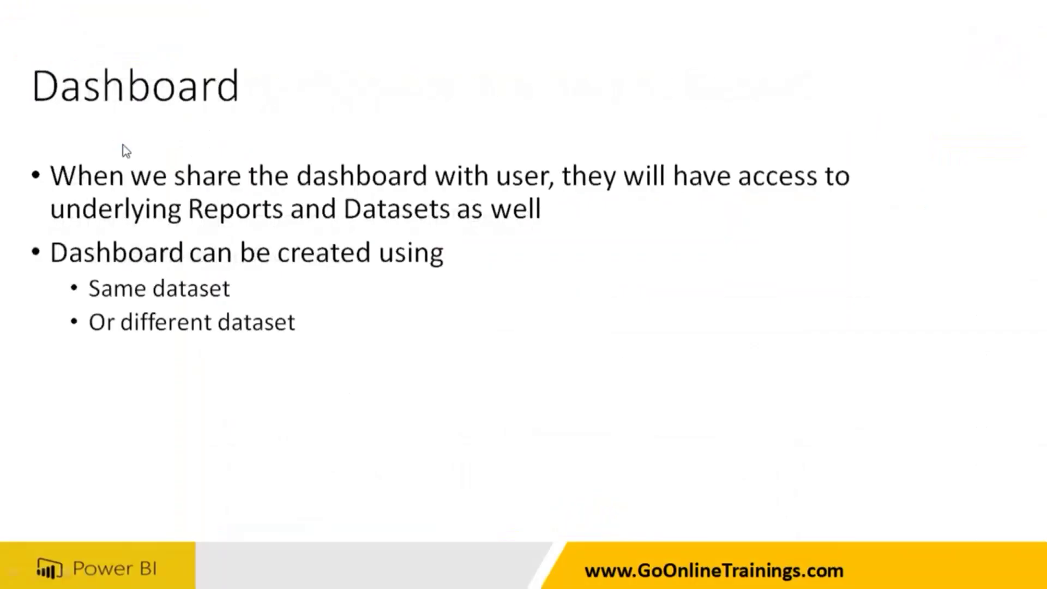
{"action": "key", "text": "Right"}
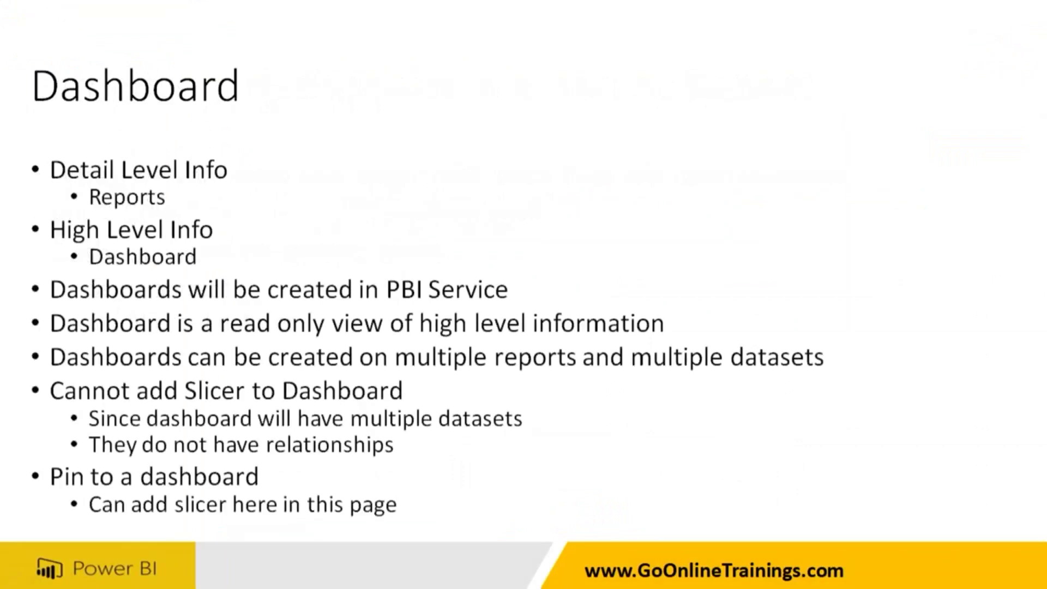
{"action": "key", "text": "Right"}
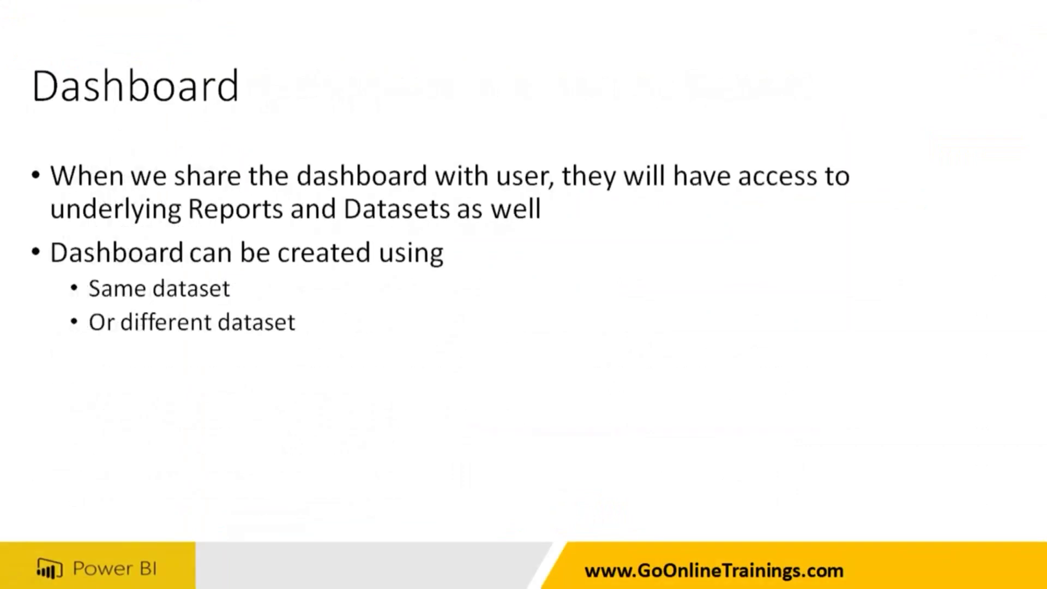
{"action": "key", "text": "Left"}
{"action": "key", "text": "Right"}
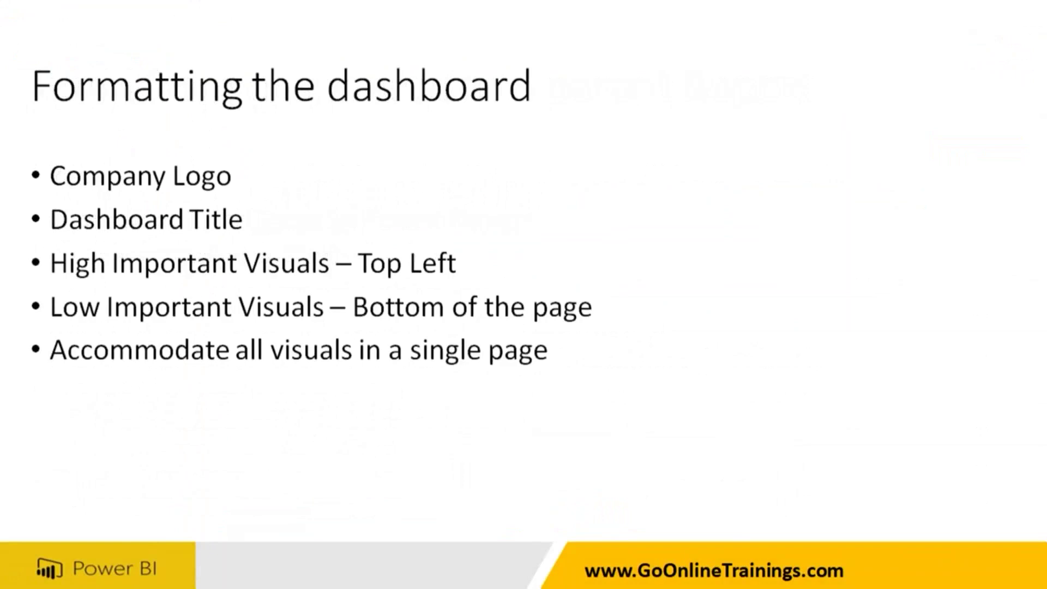
{"action": "key", "text": "super"}
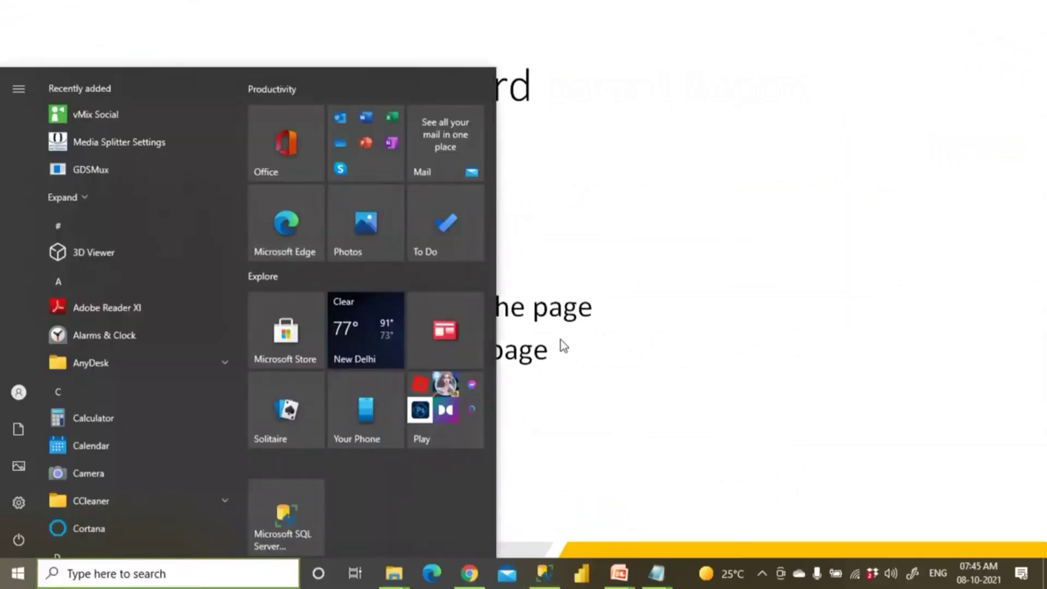
Step: Return to Chrome and reopen Sales_Dashboard to review the CBAL card beside SALARY
{"action": "left_click", "coordinate": [468, 582]}
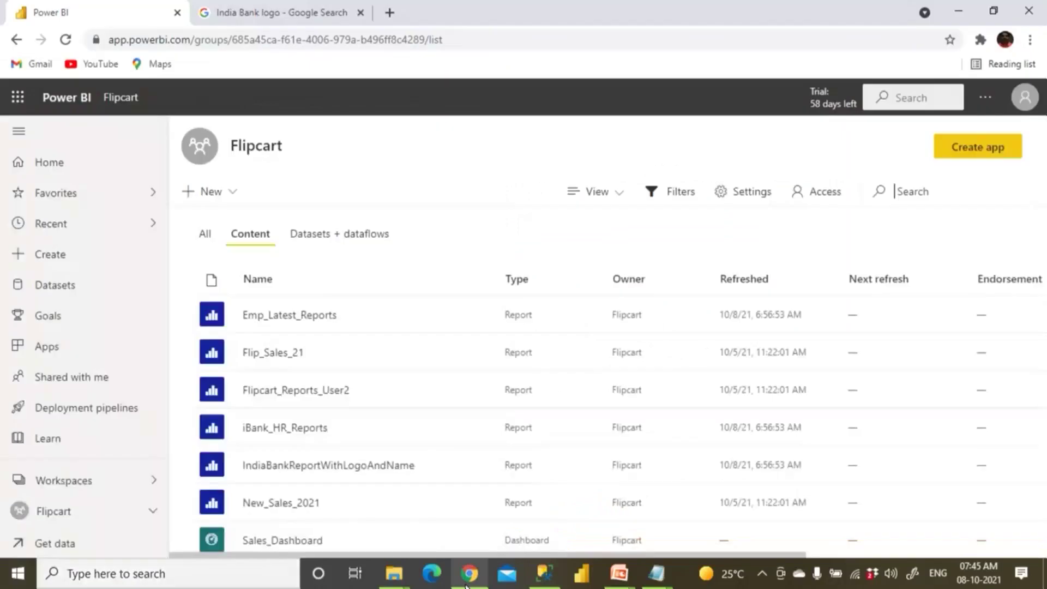
{"action": "scroll", "coordinate": [391, 499], "scroll_direction": "down", "scroll_amount": 1}
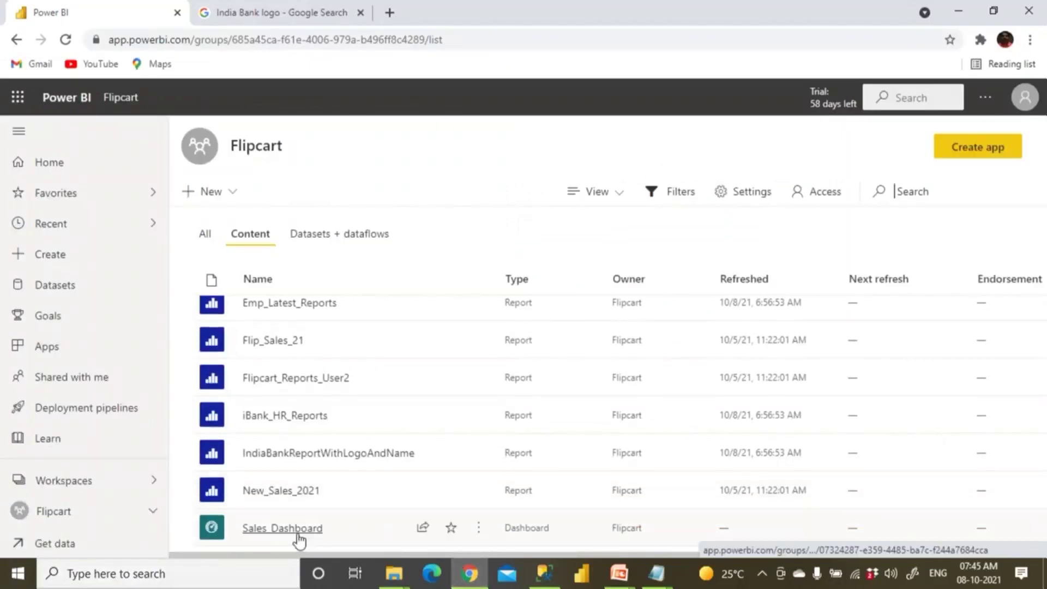
{"action": "left_click", "coordinate": [298, 534]}
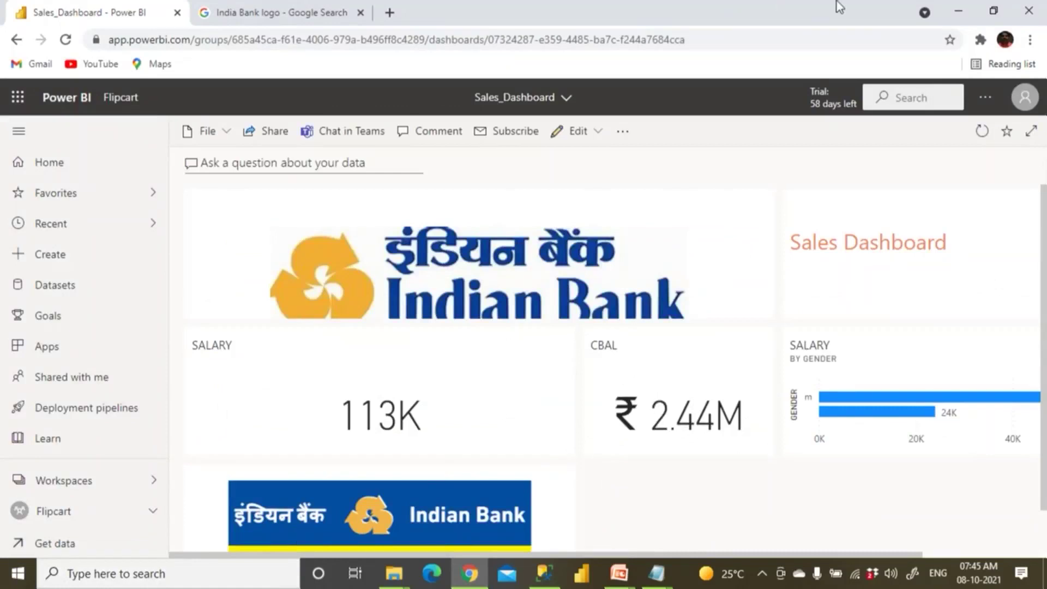
{"action": "left_click", "coordinate": [775, 15]}
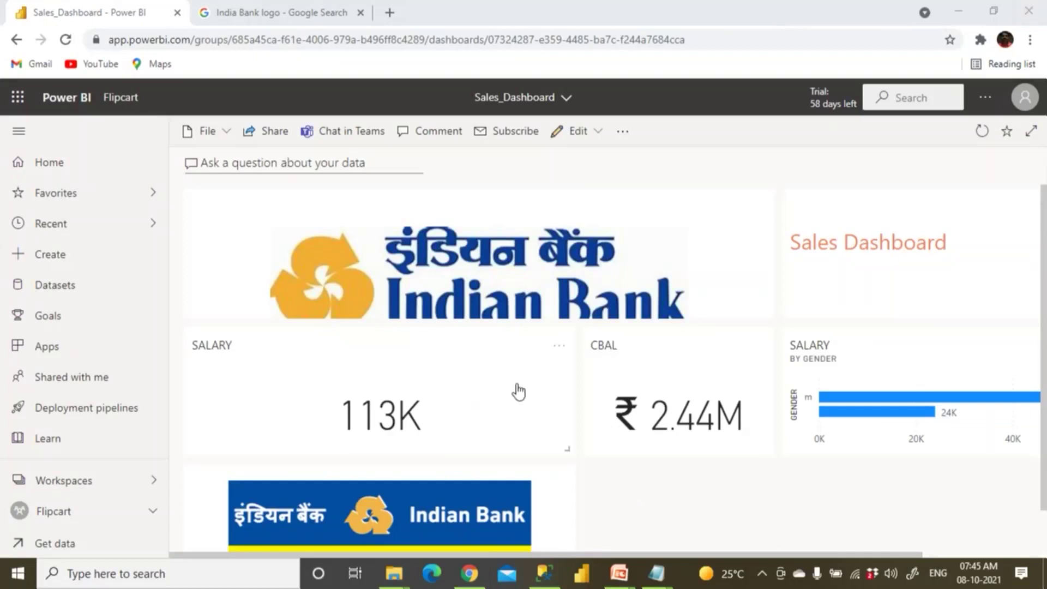
{"action": "scroll", "coordinate": [515, 415], "scroll_direction": "down", "scroll_amount": 1}
{"action": "scroll", "coordinate": [516, 415], "scroll_direction": "down", "scroll_amount": 1}
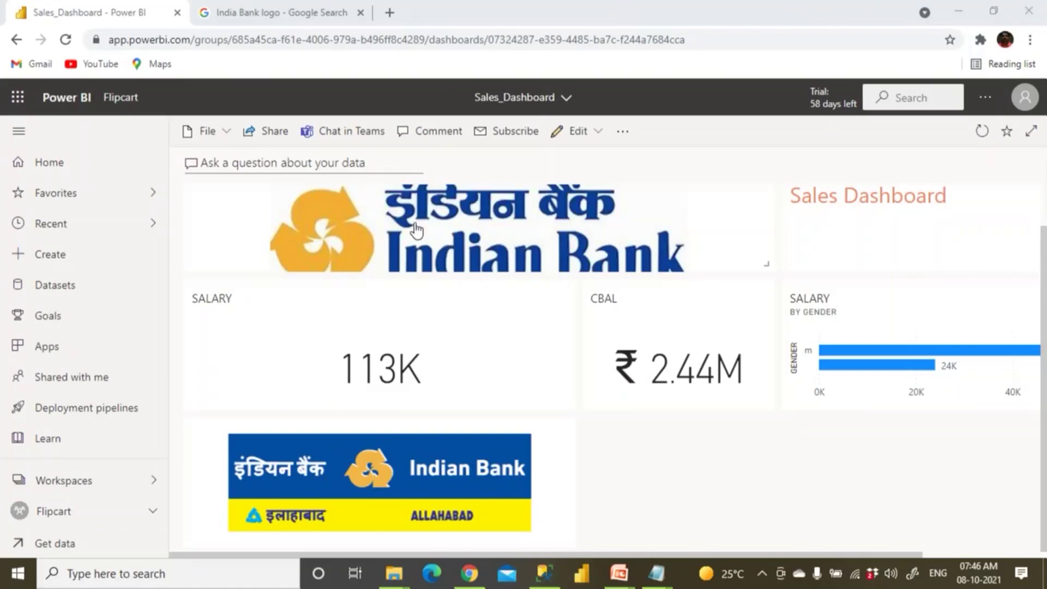
Step: Preview Emp_Latest_Reports and Flip_Sales_21 from Flipcart, then open Flipcart_Reports_User2
{"action": "left_click", "coordinate": [120, 98]}
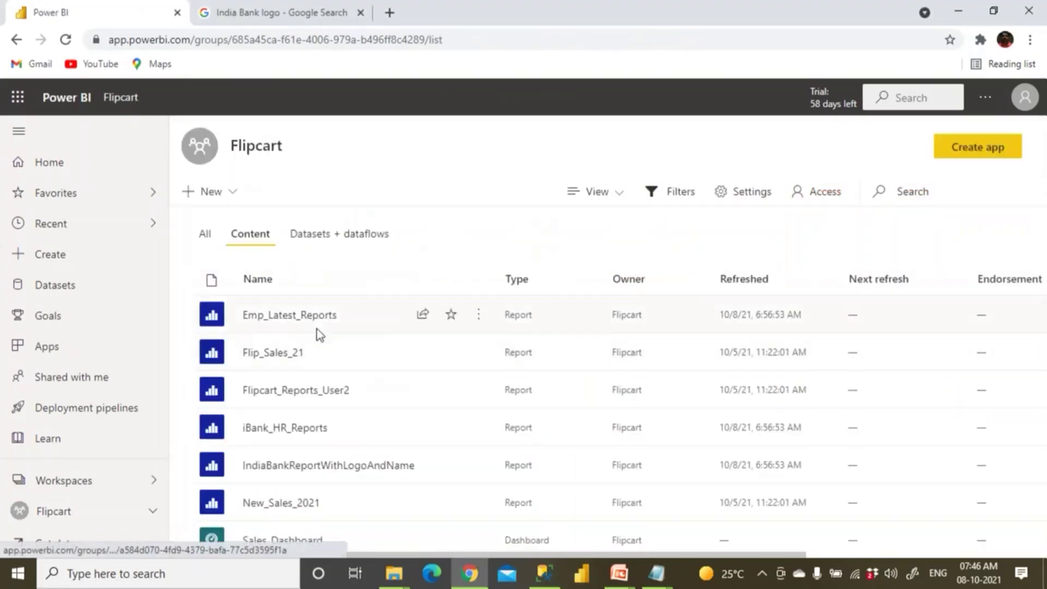
{"action": "left_click", "coordinate": [314, 318]}
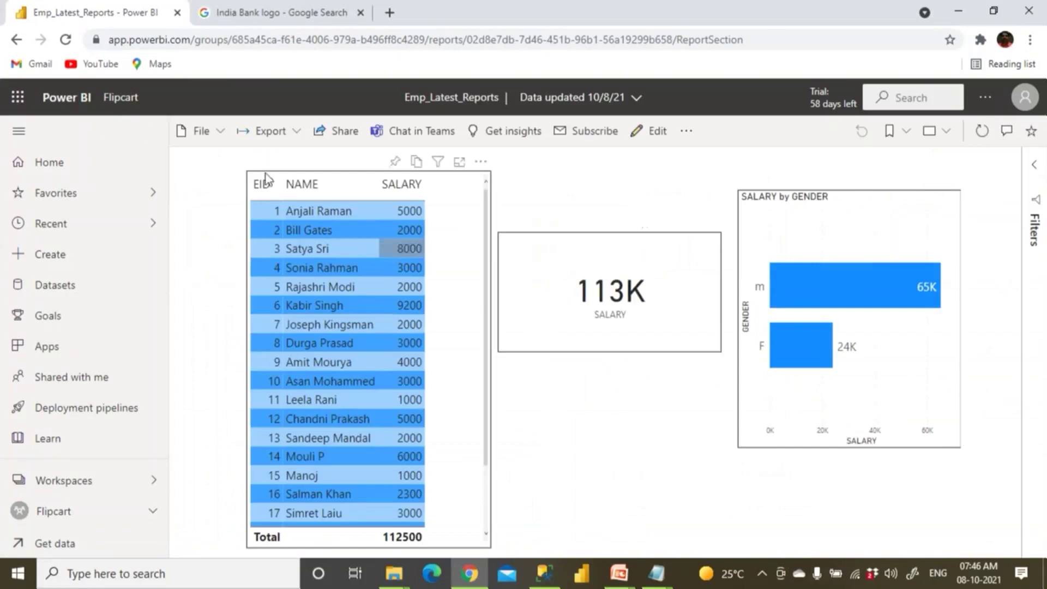
{"action": "left_click", "coordinate": [121, 98]}
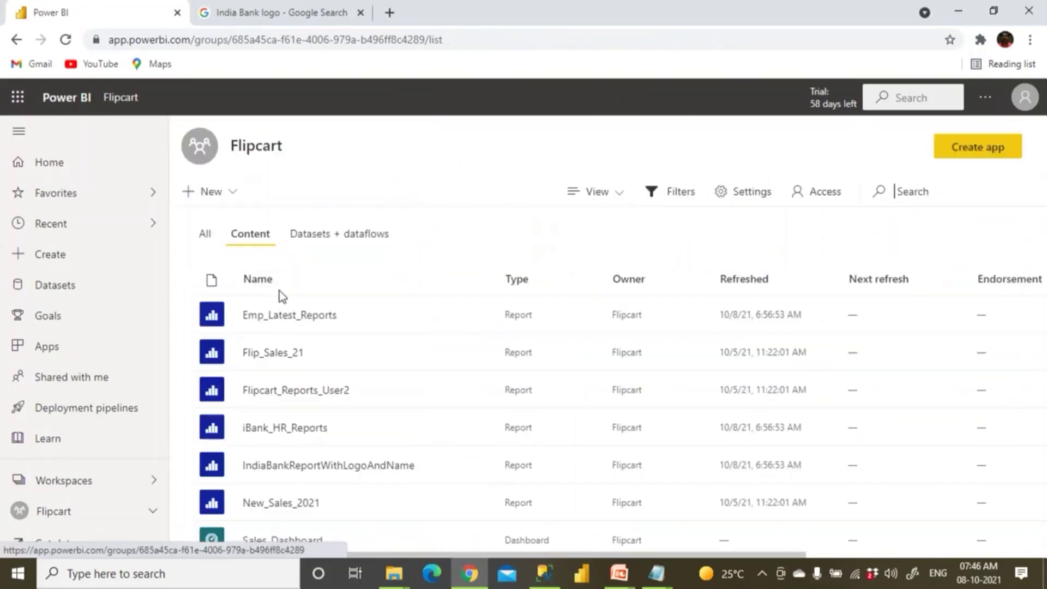
{"action": "left_click", "coordinate": [285, 358]}
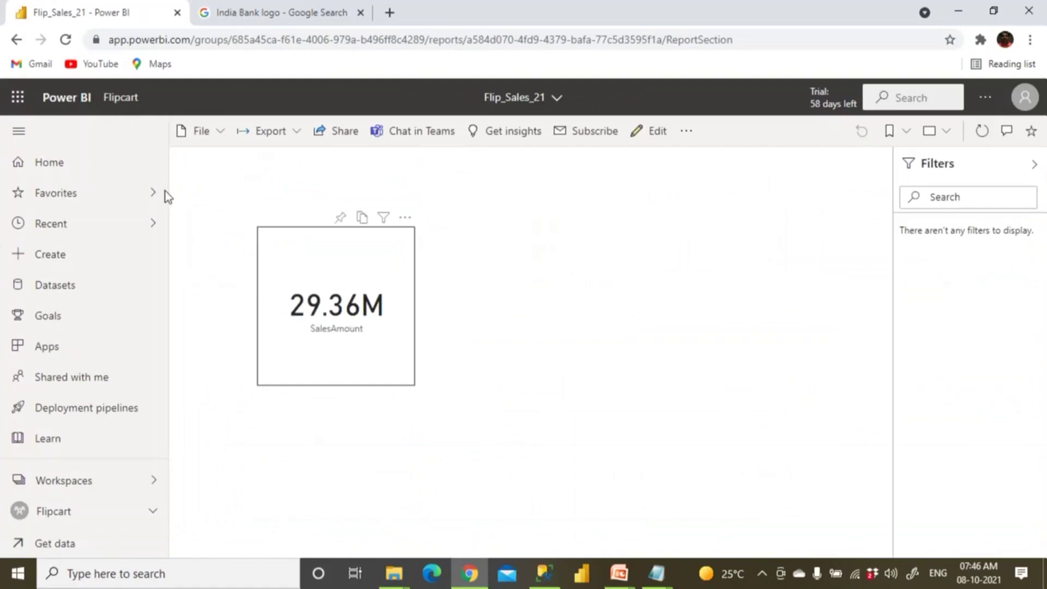
{"action": "left_click", "coordinate": [121, 99]}
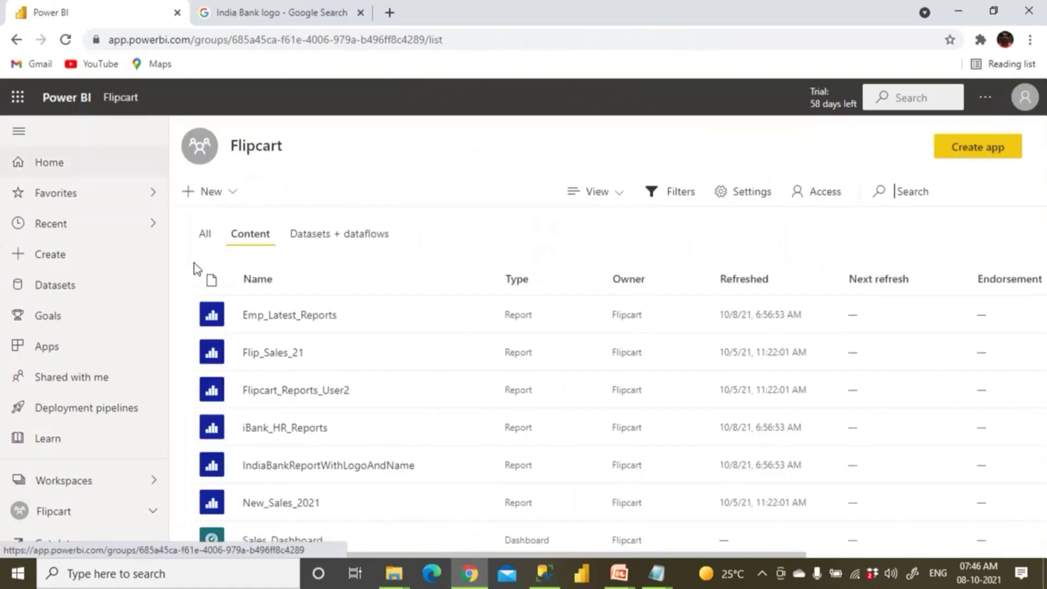
{"action": "left_click", "coordinate": [292, 394]}
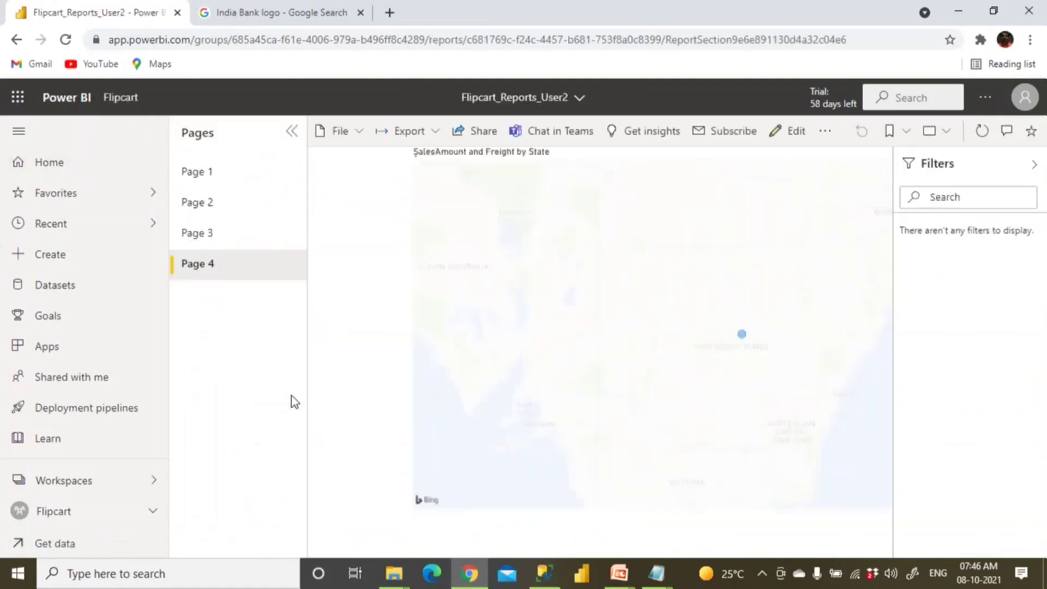
Step: Browse Pages 1–4 of Flipcart_Reports_User2, ending back on Page 1's line chart
{"action": "left_click", "coordinate": [200, 174]}
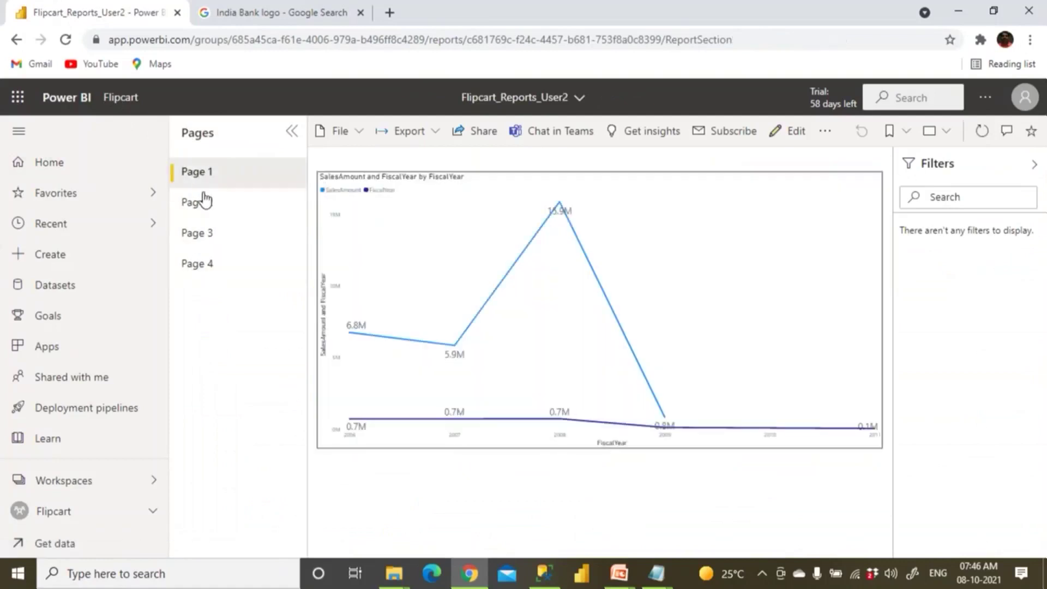
{"action": "left_click", "coordinate": [205, 202]}
{"action": "left_click", "coordinate": [205, 233]}
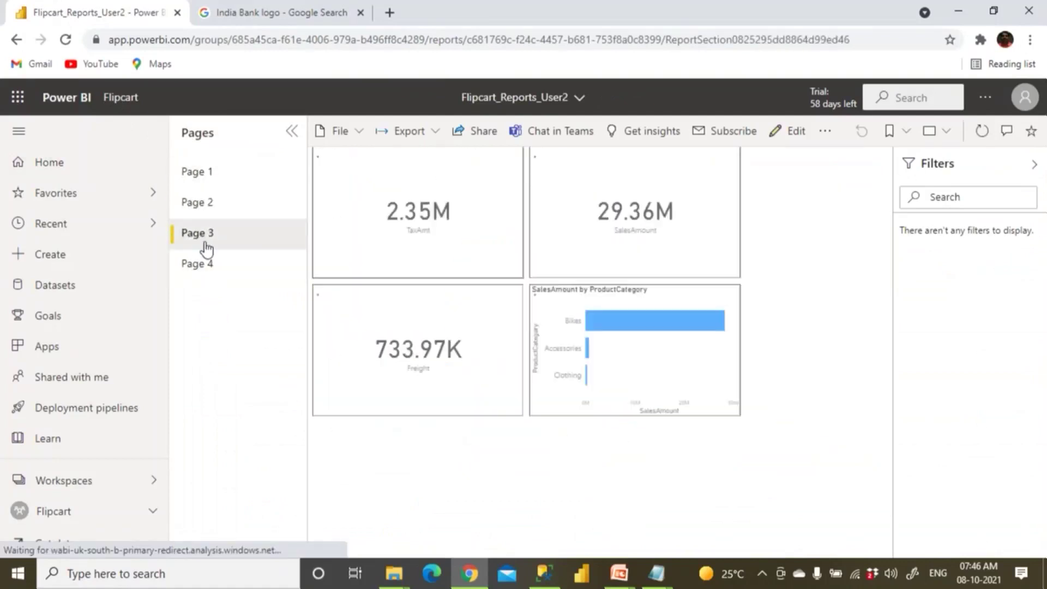
{"action": "left_click", "coordinate": [211, 264]}
{"action": "left_click", "coordinate": [206, 235]}
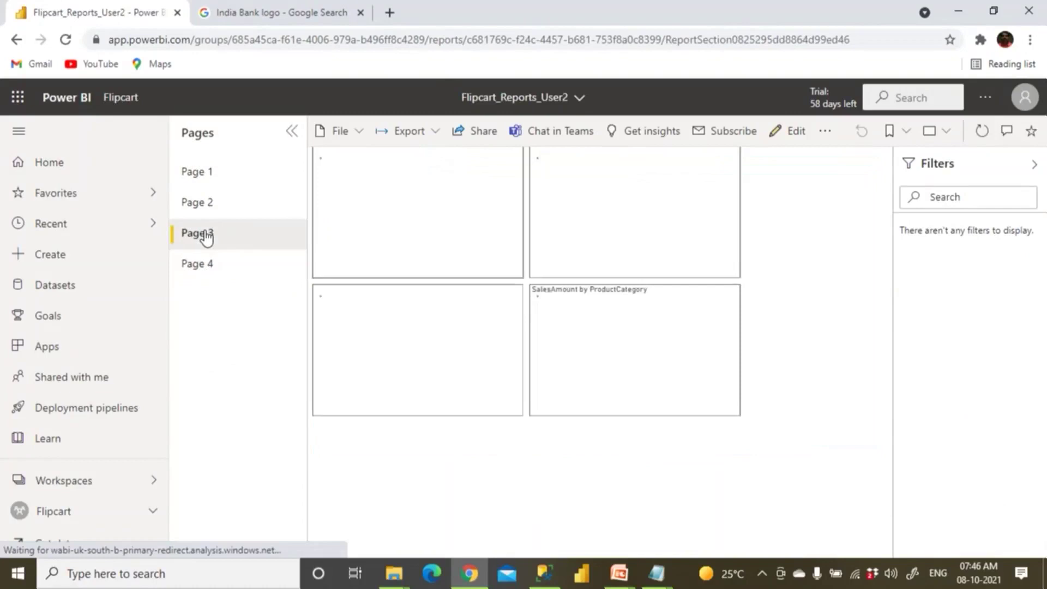
{"action": "left_click", "coordinate": [200, 205]}
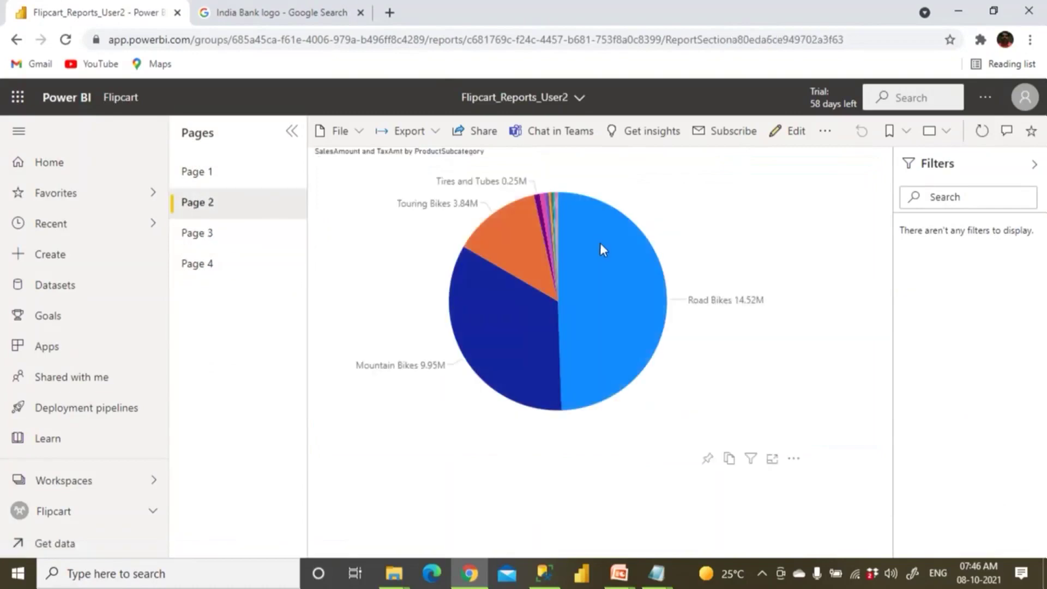
{"action": "left_click", "coordinate": [219, 179]}
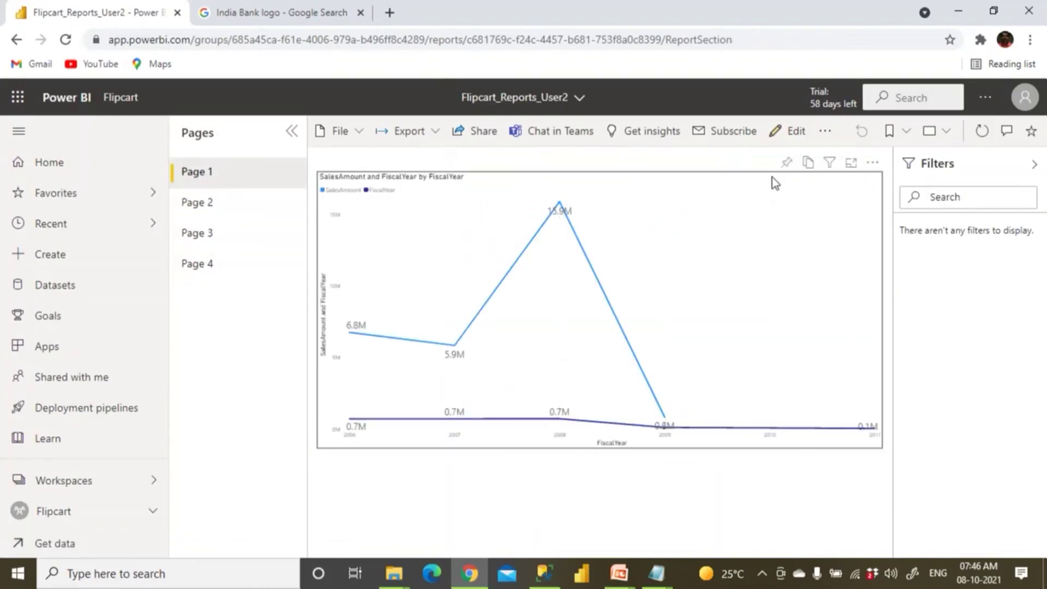
Step: Pin the SalesAmount and FiscalYear line chart to Sales_Dashboard, then open iBank_HR_Reports
{"action": "left_click", "coordinate": [787, 163]}
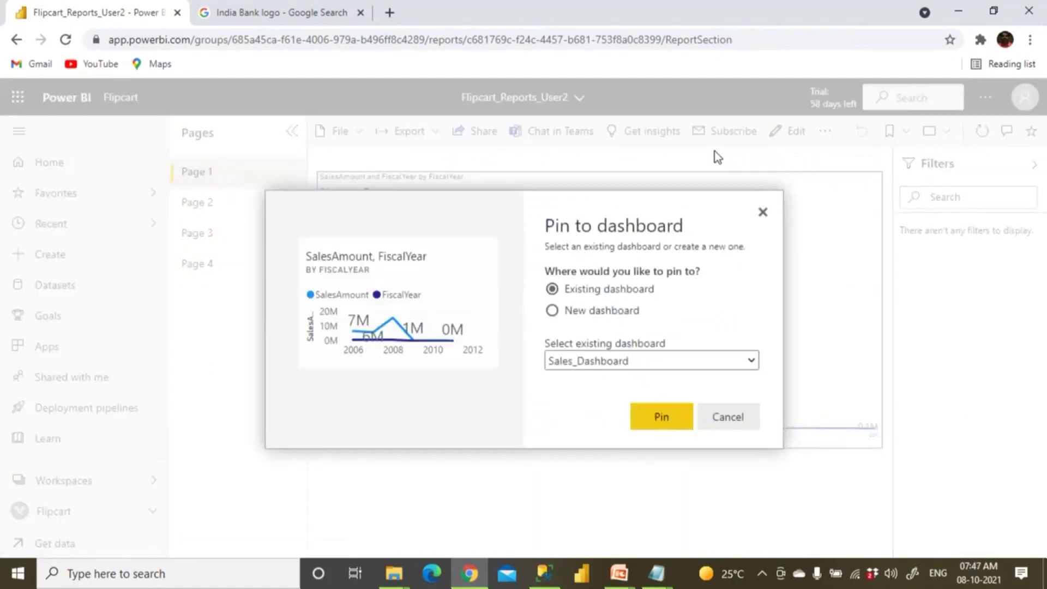
{"action": "left_click", "coordinate": [663, 417]}
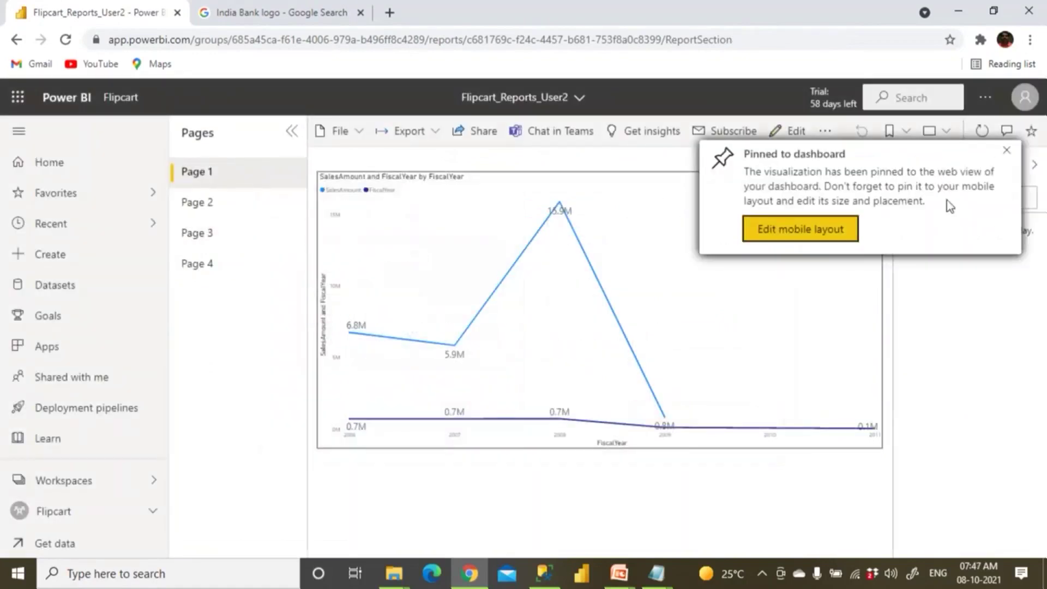
{"action": "left_click", "coordinate": [1005, 149]}
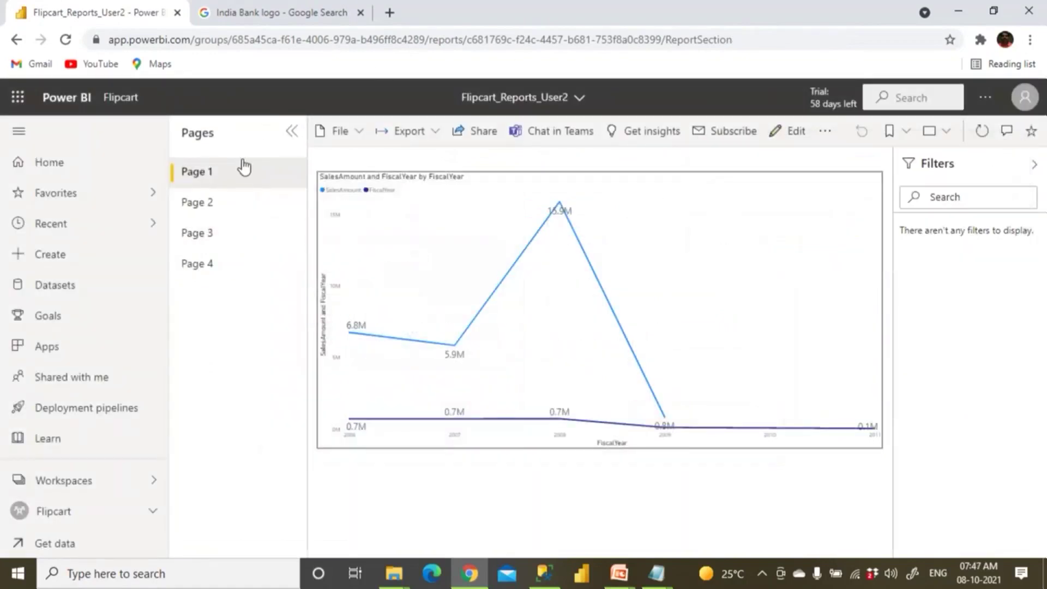
{"action": "left_click", "coordinate": [121, 98]}
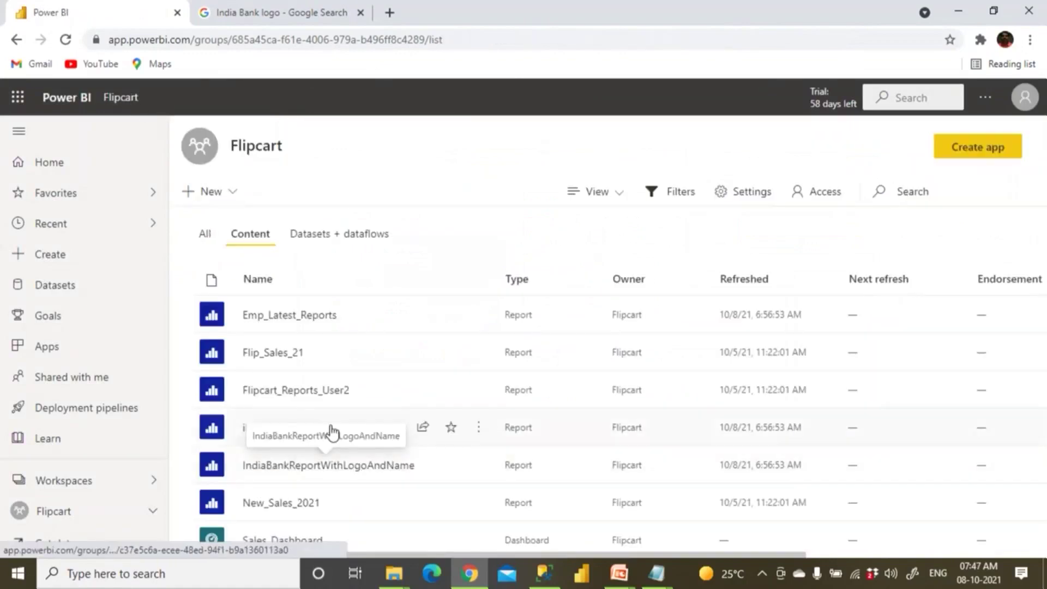
{"action": "left_click", "coordinate": [325, 431]}
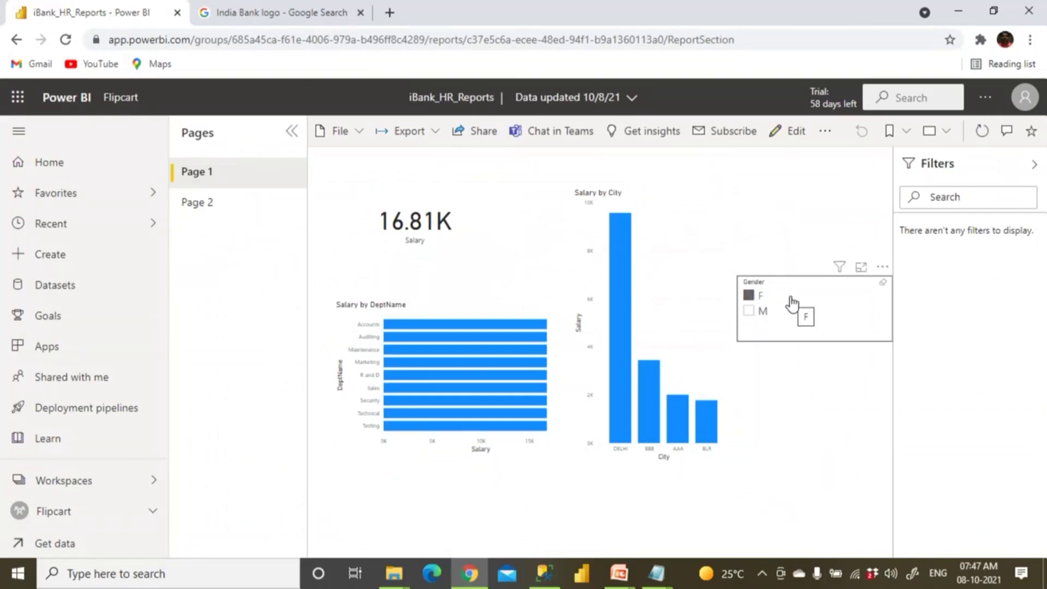
{"action": "left_click", "coordinate": [748, 311]}
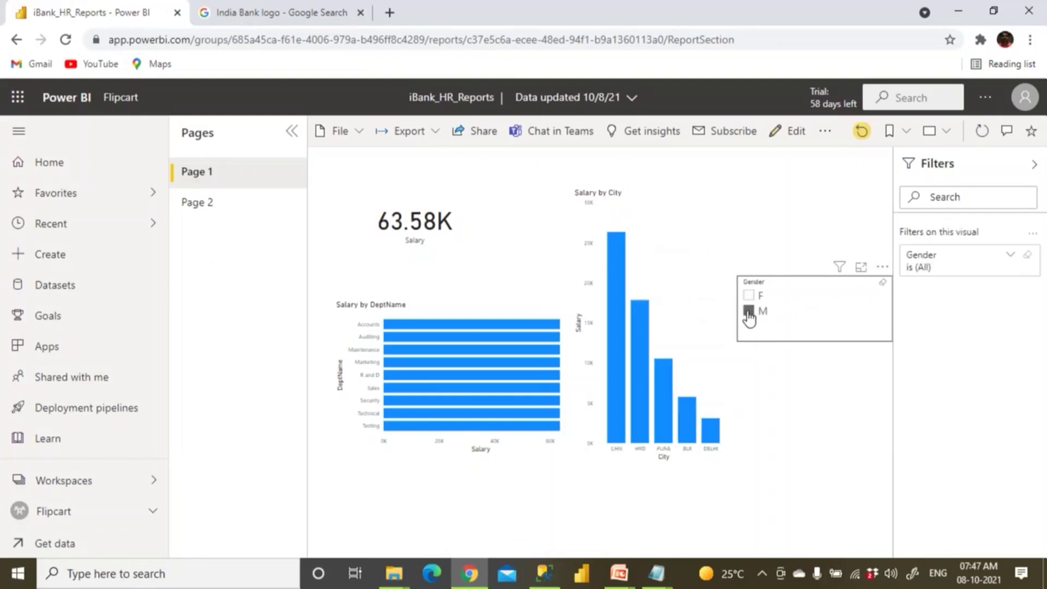
{"action": "left_click", "coordinate": [748, 296]}
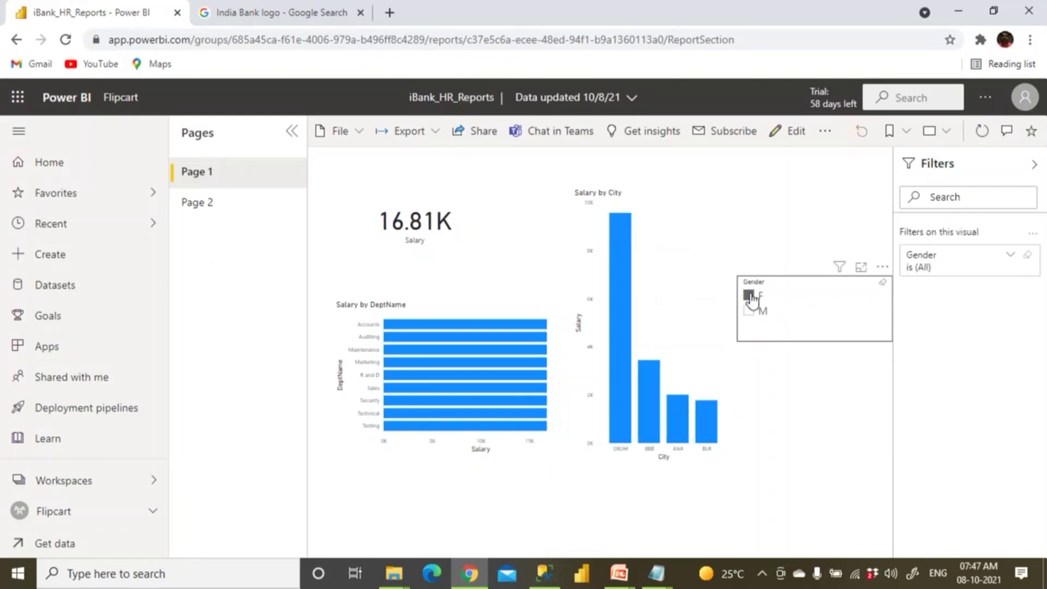
{"action": "left_click", "coordinate": [748, 310]}
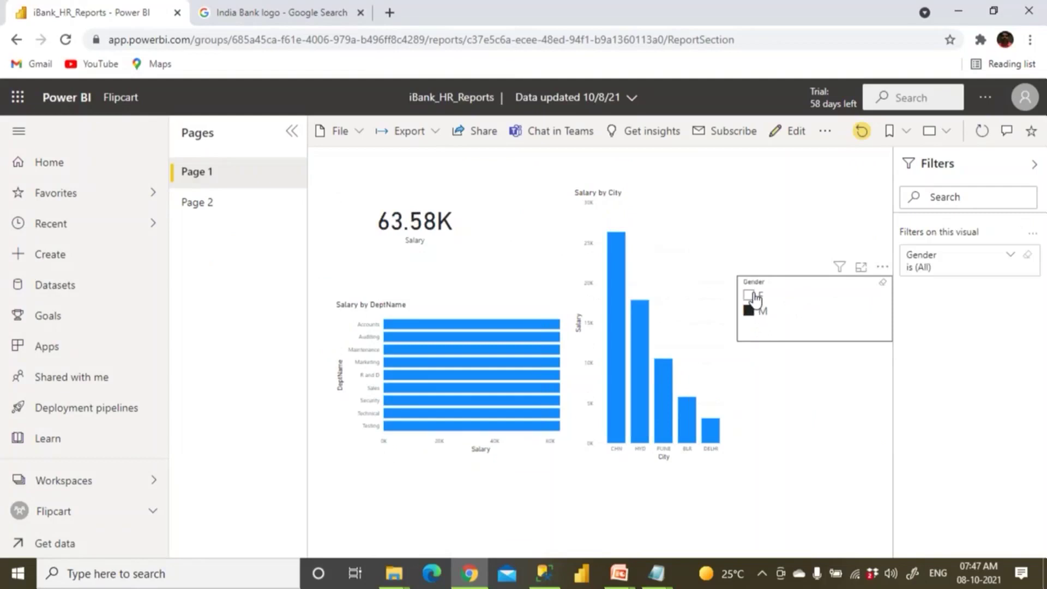
{"action": "left_click", "coordinate": [752, 296]}
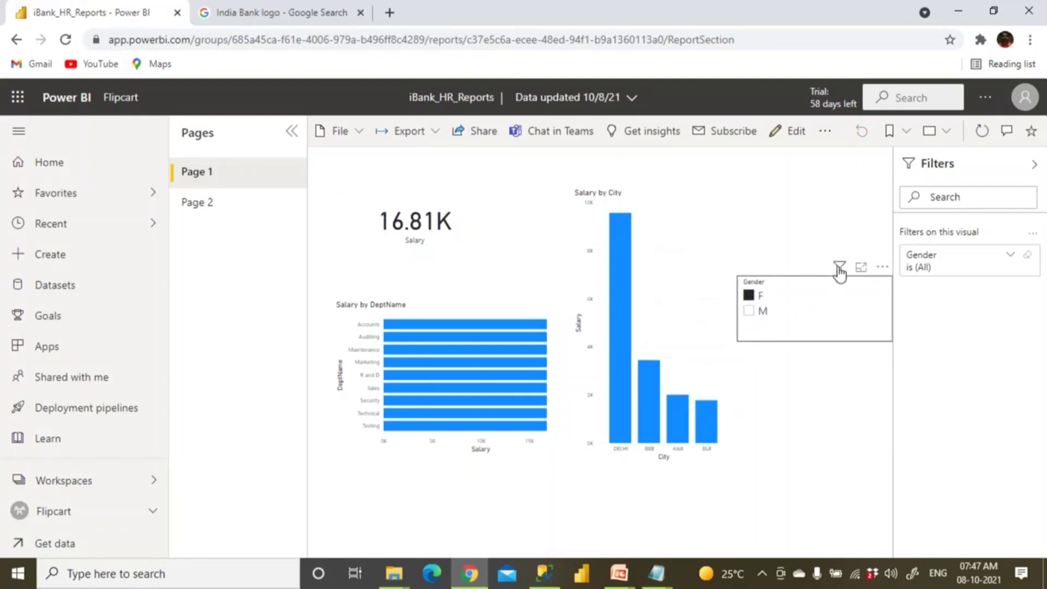
{"action": "mouse_move", "coordinate": [840, 269]}
{"action": "left_click", "coordinate": [706, 10]}
{"action": "left_click_drag", "start_coordinate": [683, 170], "coordinate": [687, 200]}
{"action": "mouse_move", "coordinate": [684, 165]}
{"action": "left_mouse_down"}
{"action": "mouse_move", "coordinate": [708, 190]}
{"action": "mouse_move", "coordinate": [689, 199]}
{"action": "left_mouse_up"}
{"action": "left_click_drag", "start_coordinate": [748, 167], "coordinate": [746, 211]}
{"action": "left_click_drag", "start_coordinate": [759, 130], "coordinate": [770, 159]}
{"action": "mouse_move", "coordinate": [671, 279]}
{"action": "left_mouse_down"}
{"action": "mouse_move", "coordinate": [673, 326]}
{"action": "mouse_move", "coordinate": [692, 330]}
{"action": "left_mouse_up"}
{"action": "left_click_drag", "start_coordinate": [706, 281], "coordinate": [731, 312]}
{"action": "left_click_drag", "start_coordinate": [812, 259], "coordinate": [831, 289]}
{"action": "left_click_drag", "start_coordinate": [829, 292], "coordinate": [867, 294]}
{"action": "left_click_drag", "start_coordinate": [888, 246], "coordinate": [927, 275]}
{"action": "left_click_drag", "start_coordinate": [998, 224], "coordinate": [1003, 275]}
{"action": "left_click_drag", "start_coordinate": [1000, 218], "coordinate": [1028, 267]}
{"action": "mouse_move", "coordinate": [1022, 221]}
{"action": "left_mouse_down"}
{"action": "mouse_move", "coordinate": [1043, 218]}
{"action": "mouse_move", "coordinate": [1019, 265]}
{"action": "left_mouse_up"}
{"action": "left_click_drag", "start_coordinate": [728, 337], "coordinate": [734, 392]}
{"action": "left_click_drag", "start_coordinate": [755, 430], "coordinate": [766, 464]}
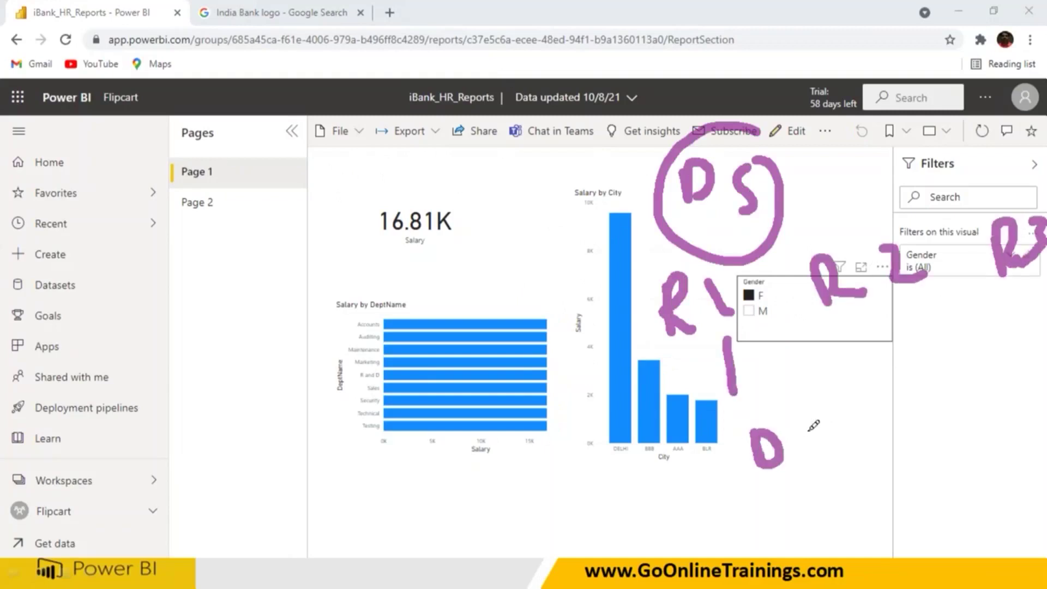
{"action": "left_click_drag", "start_coordinate": [821, 426], "coordinate": [826, 463]}
{"action": "left_click_drag", "start_coordinate": [879, 315], "coordinate": [886, 383]}
{"action": "mouse_move", "coordinate": [884, 433]}
{"action": "left_mouse_down"}
{"action": "mouse_move", "coordinate": [930, 408]}
{"action": "mouse_move", "coordinate": [976, 421]}
{"action": "mouse_move", "coordinate": [1017, 367]}
{"action": "mouse_move", "coordinate": [1026, 385]}
{"action": "mouse_move", "coordinate": [1046, 374]}
{"action": "left_mouse_up"}
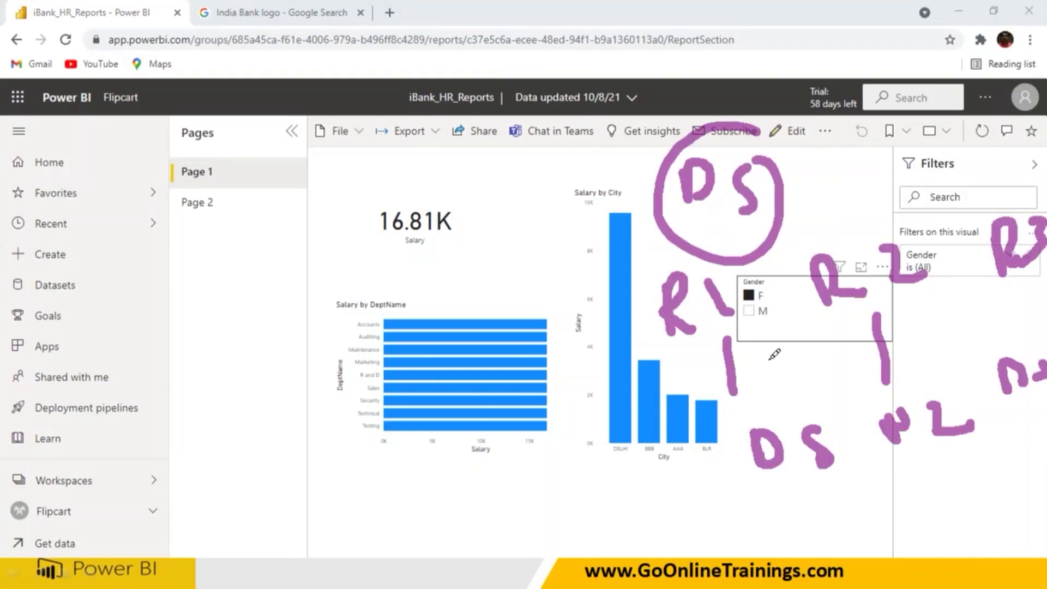
{"action": "left_click_drag", "start_coordinate": [760, 359], "coordinate": [797, 369]}
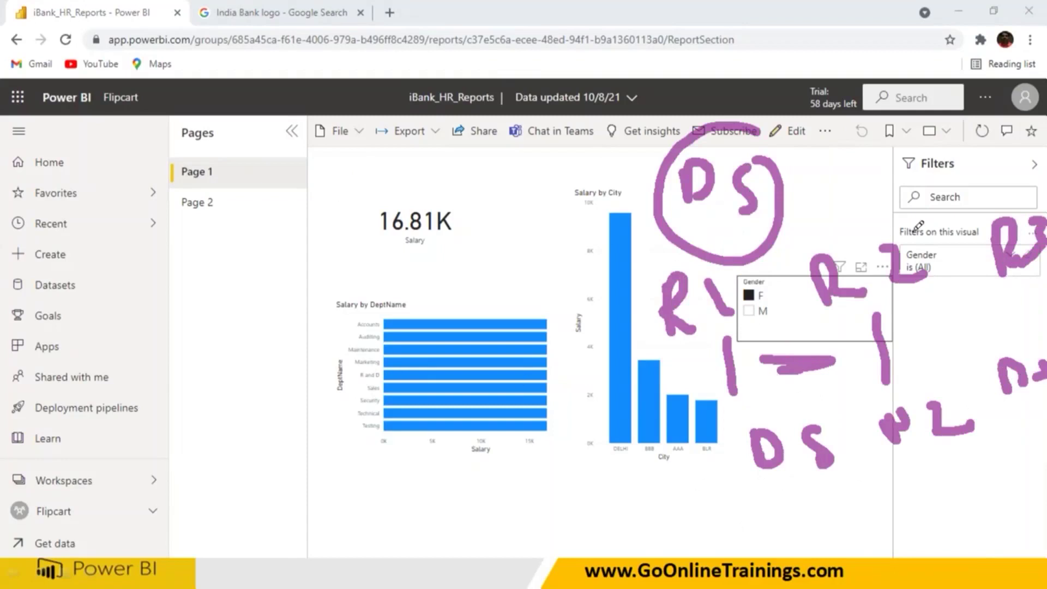
{"action": "left_click_drag", "start_coordinate": [952, 189], "coordinate": [811, 175]}
{"action": "mouse_move", "coordinate": [864, 221]}
{"action": "left_mouse_down"}
{"action": "mouse_move", "coordinate": [797, 213]}
{"action": "mouse_move", "coordinate": [799, 239]}
{"action": "left_mouse_up"}
{"action": "mouse_move", "coordinate": [802, 297]}
{"action": "left_mouse_down"}
{"action": "mouse_move", "coordinate": [749, 338]}
{"action": "mouse_move", "coordinate": [801, 308]}
{"action": "left_mouse_up"}
{"action": "left_click_drag", "start_coordinate": [741, 499], "coordinate": [1045, 475]}
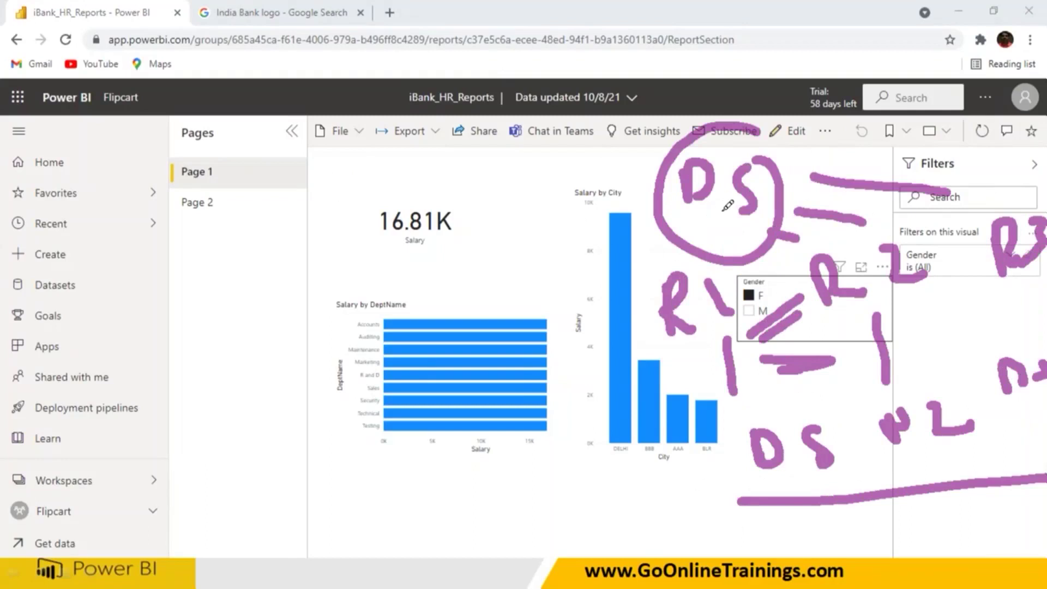
{"action": "mouse_move", "coordinate": [793, 412]}
{"action": "left_mouse_down"}
{"action": "mouse_move", "coordinate": [749, 397]}
{"action": "mouse_move", "coordinate": [846, 467]}
{"action": "mouse_move", "coordinate": [799, 404]}
{"action": "left_mouse_up"}
{"action": "mouse_move", "coordinate": [908, 387]}
{"action": "left_mouse_down"}
{"action": "mouse_move", "coordinate": [873, 398]}
{"action": "mouse_move", "coordinate": [957, 427]}
{"action": "mouse_move", "coordinate": [921, 371]}
{"action": "left_mouse_up"}
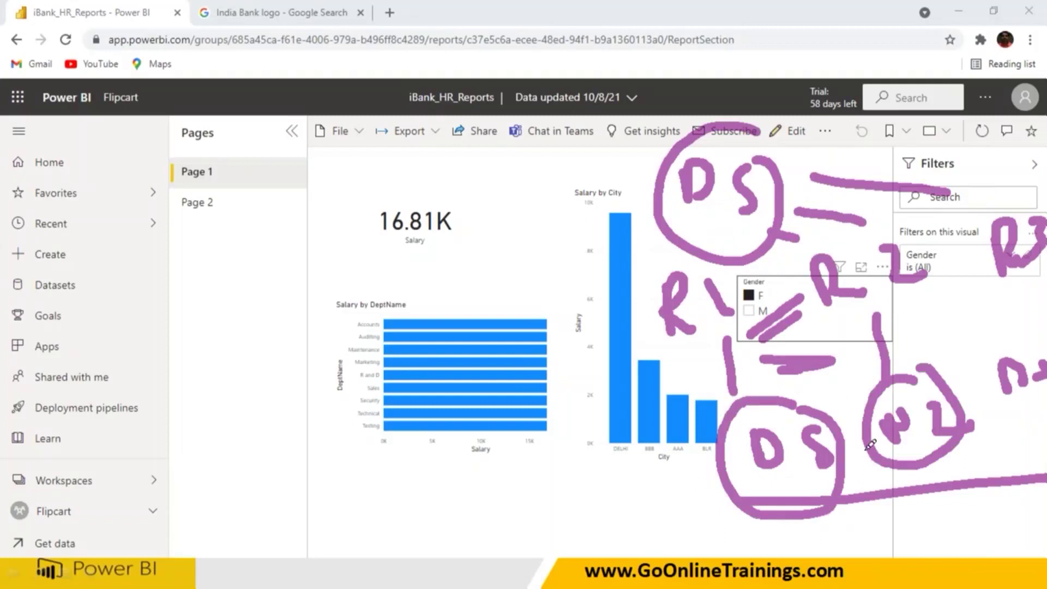
{"action": "left_click_drag", "start_coordinate": [875, 469], "coordinate": [850, 490]}
{"action": "left_click", "coordinate": [976, 402]}
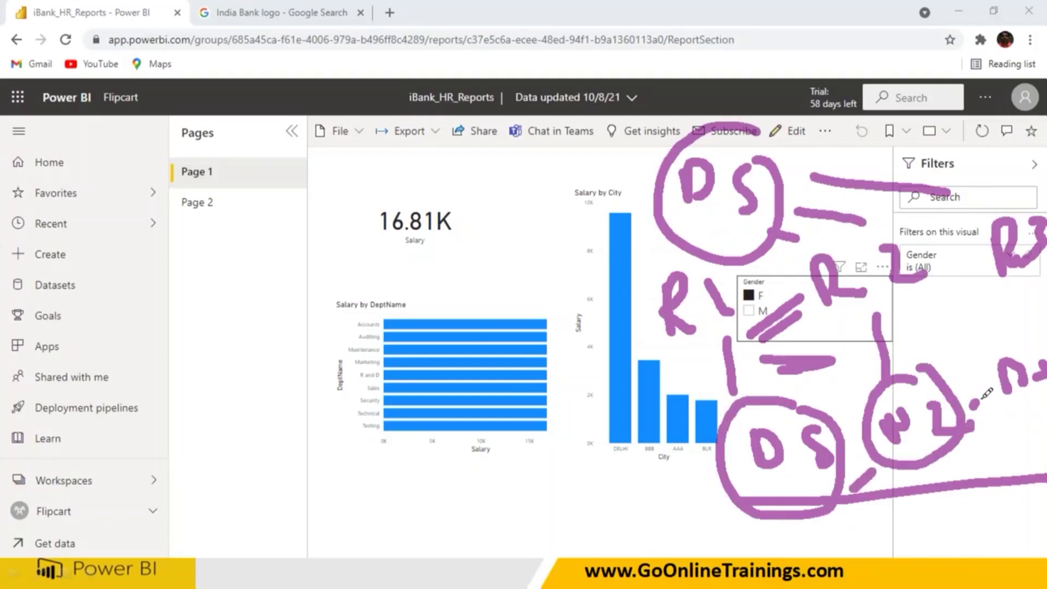
{"action": "mouse_move", "coordinate": [1027, 312]}
{"action": "left_mouse_down"}
{"action": "mouse_move", "coordinate": [1025, 418]}
{"action": "mouse_move", "coordinate": [1019, 327]}
{"action": "left_mouse_up"}
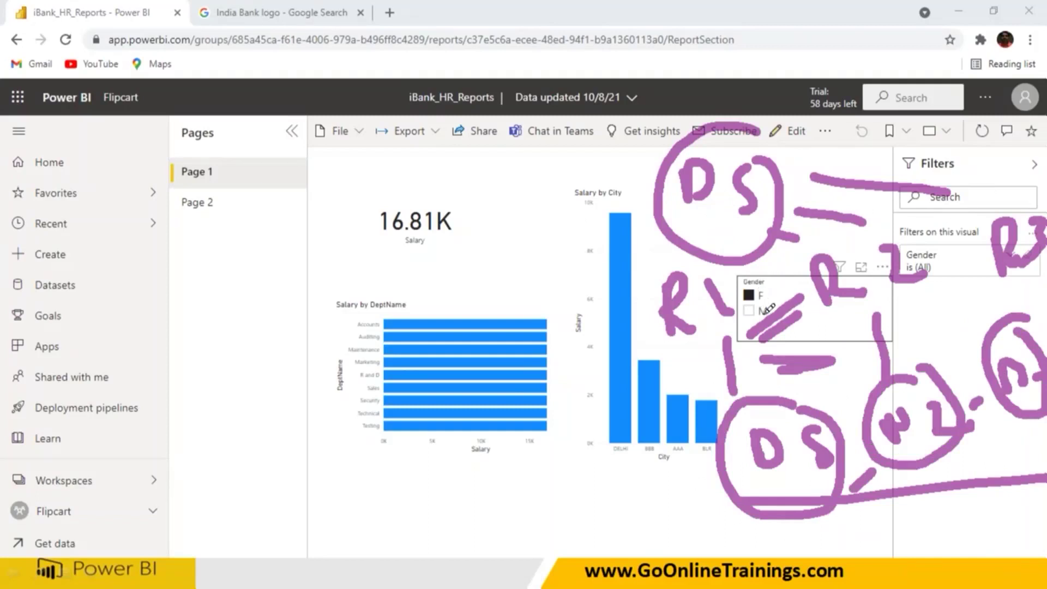
{"action": "mouse_move", "coordinate": [762, 270]}
{"action": "left_mouse_down"}
{"action": "mouse_move", "coordinate": [722, 314]}
{"action": "mouse_move", "coordinate": [804, 310]}
{"action": "mouse_move", "coordinate": [760, 267]}
{"action": "left_mouse_up"}
{"action": "left_click_drag", "start_coordinate": [922, 386], "coordinate": [928, 334]}
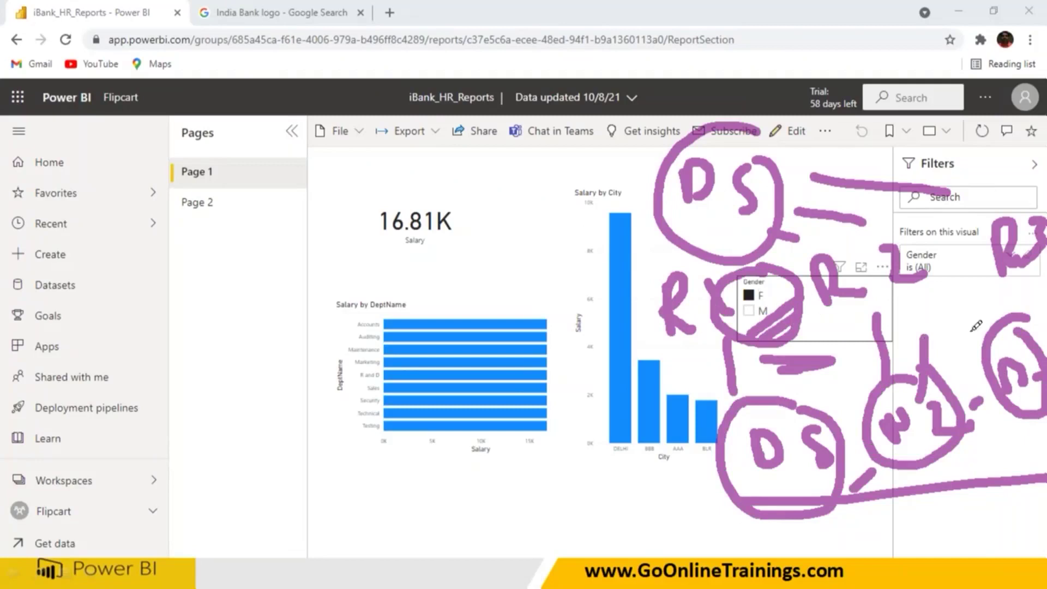
{"action": "left_click_drag", "start_coordinate": [1010, 333], "coordinate": [981, 304]}
{"action": "key", "text": "Escape"}
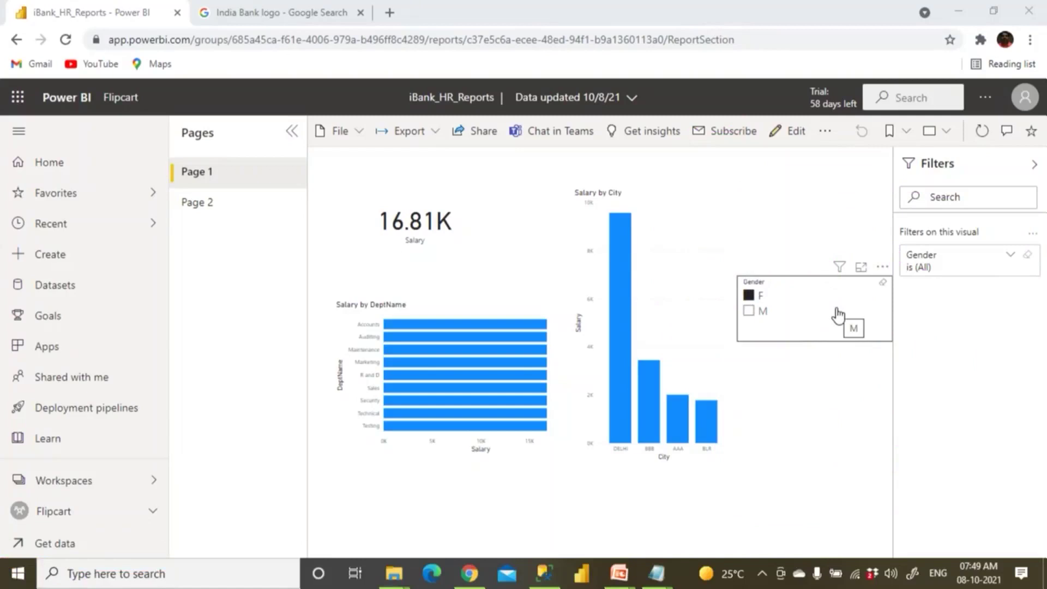
Step: Pin iBank_HR_Reports Page 1 live to the existing Sales_Dashboard via More options
{"action": "left_click", "coordinate": [825, 132]}
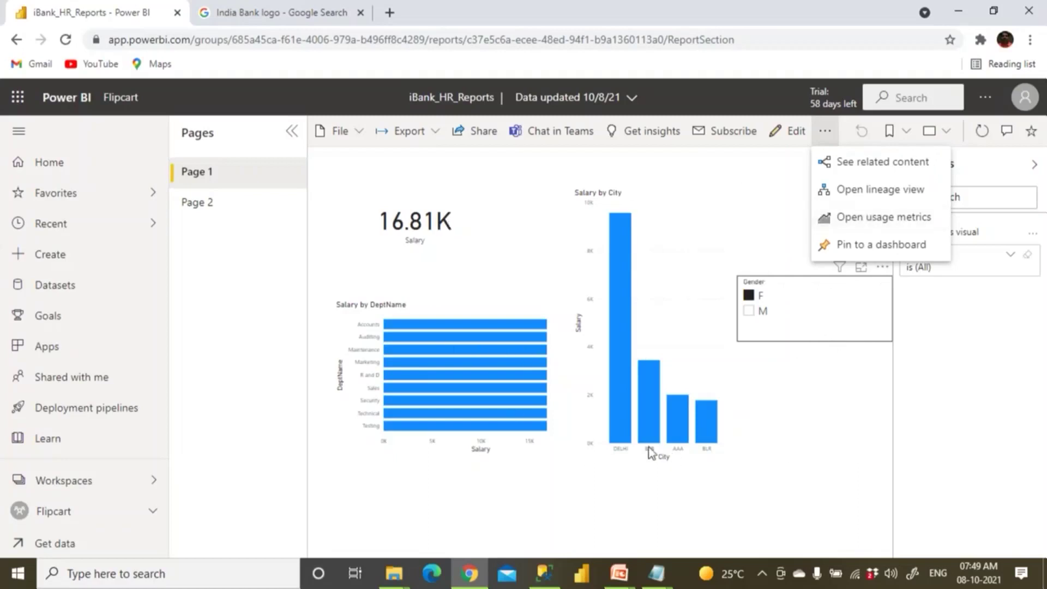
{"action": "left_click", "coordinate": [817, 415]}
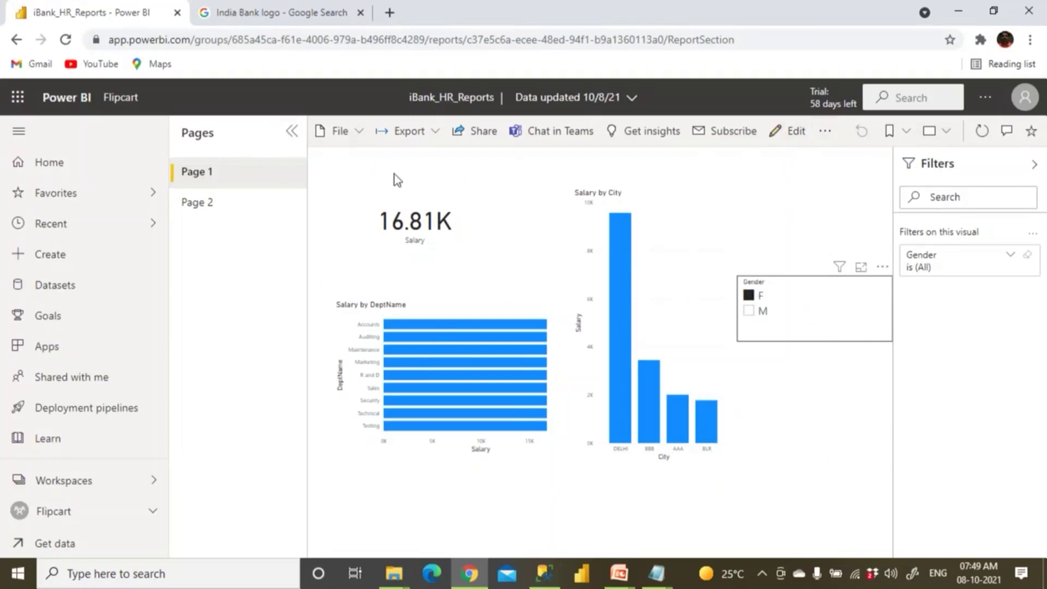
{"action": "left_click", "coordinate": [825, 133]}
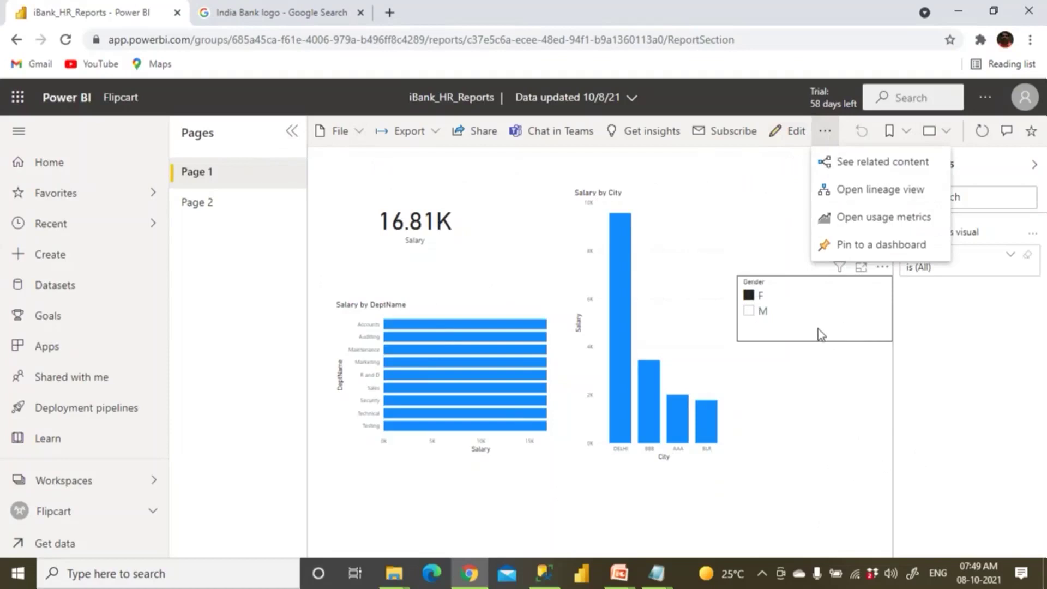
{"action": "left_click", "coordinate": [903, 245]}
{"action": "left_click", "coordinate": [674, 438]}
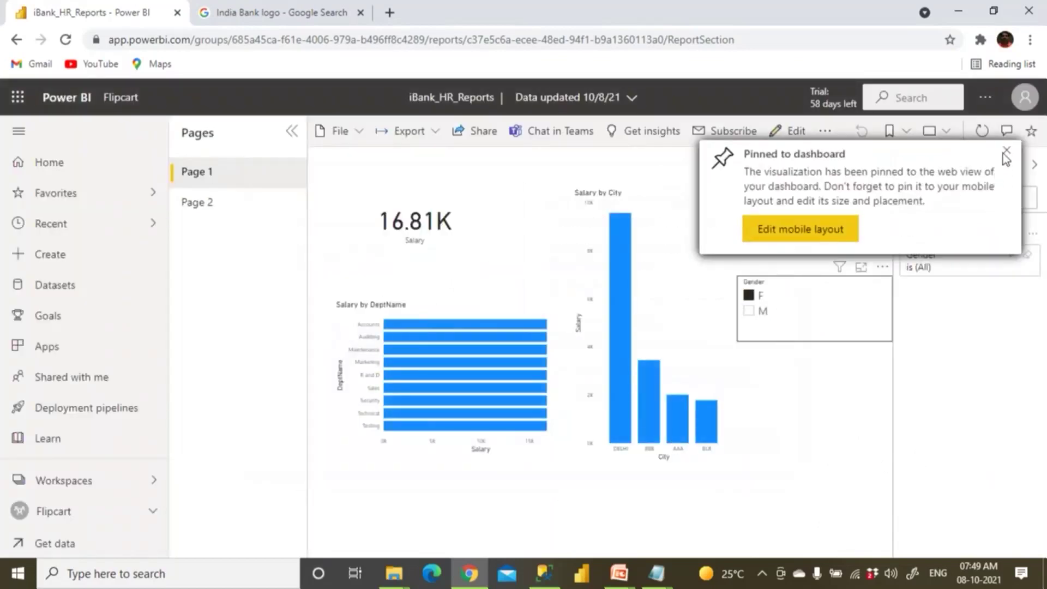
{"action": "left_click", "coordinate": [1007, 150]}
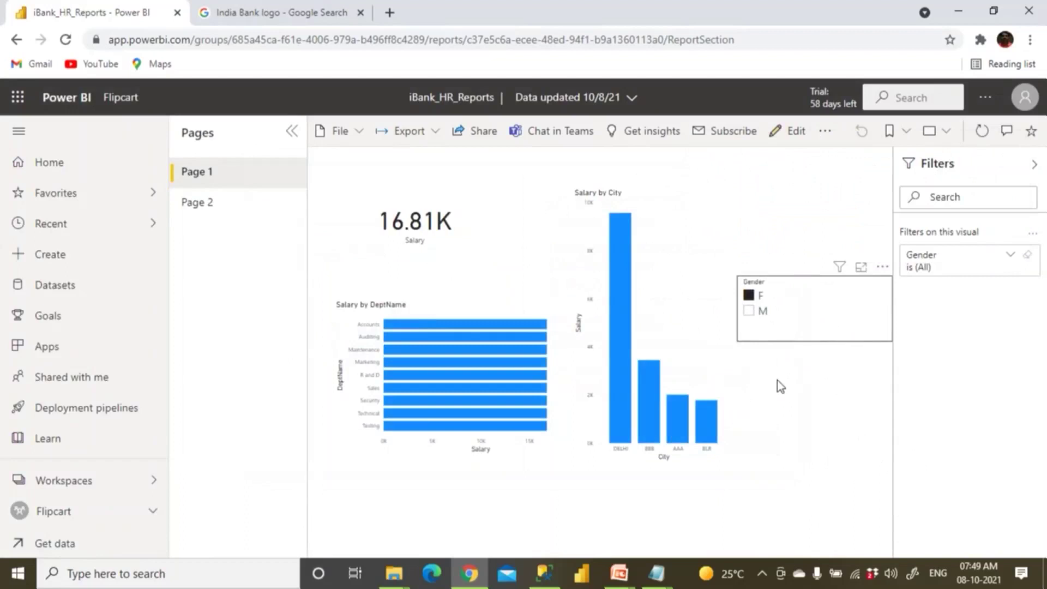
Step: Repeat the live pin of Page 1 to Sales_Dashboard and return to Flipcart
{"action": "left_click", "coordinate": [825, 131]}
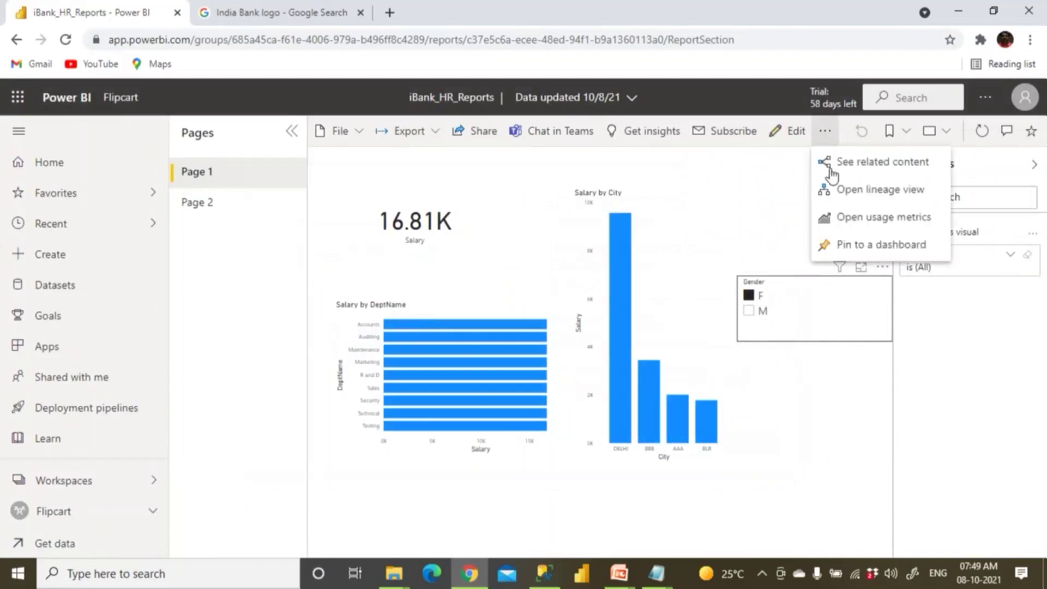
{"action": "left_click", "coordinate": [898, 252]}
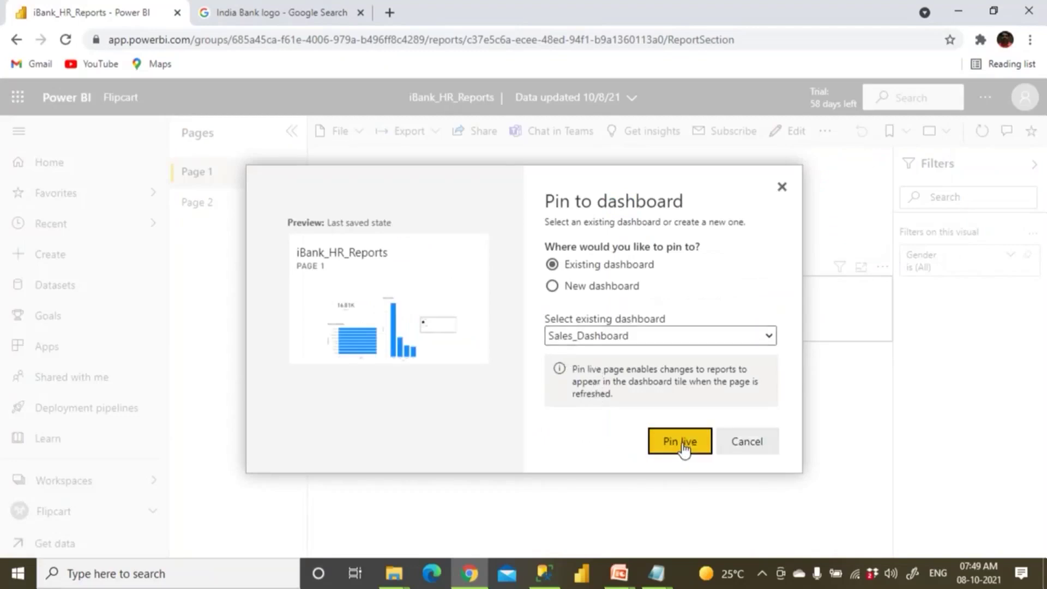
{"action": "left_click", "coordinate": [741, 442]}
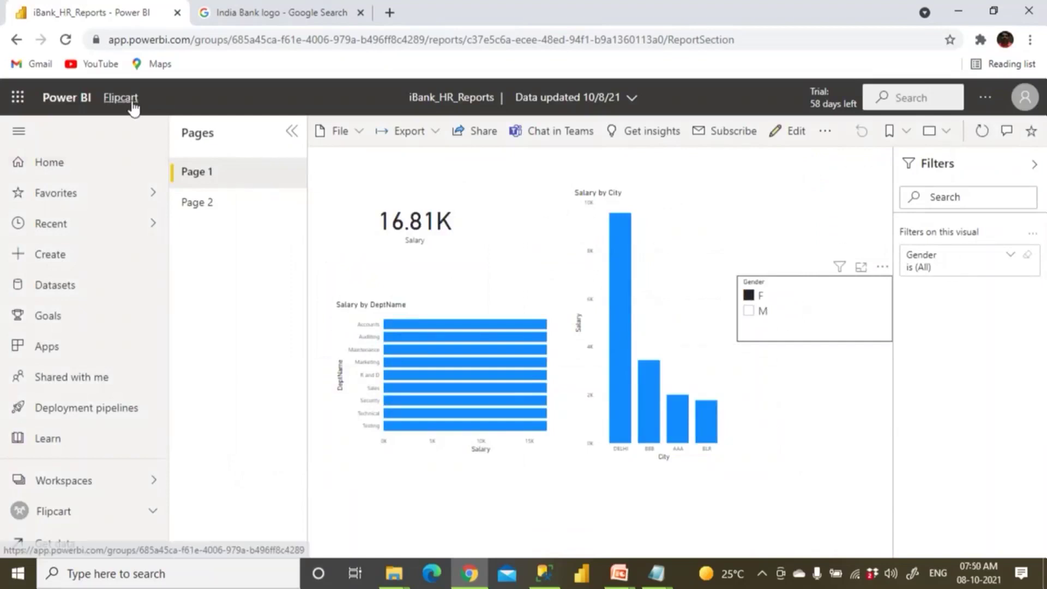
{"action": "left_click", "coordinate": [127, 100]}
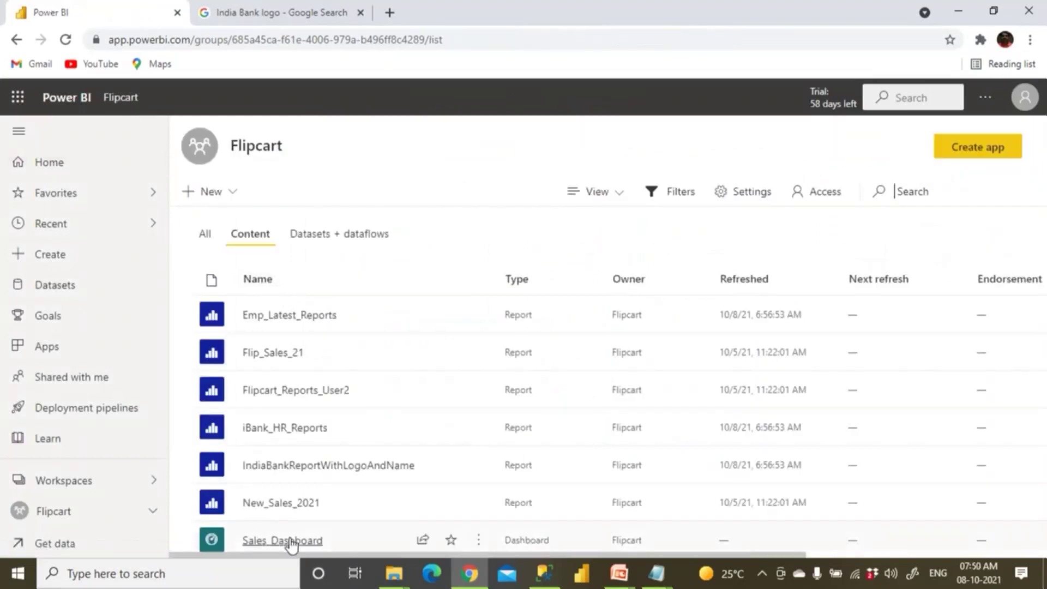
Step: Open Sales_Dashboard, scroll to the pinned HR page, and toggle its Gender slicer between M and F
{"action": "left_click", "coordinate": [289, 540]}
{"action": "scroll", "coordinate": [394, 407], "scroll_direction": "down", "scroll_amount": 5}
{"action": "scroll", "coordinate": [395, 407], "scroll_direction": "down", "scroll_amount": 4}
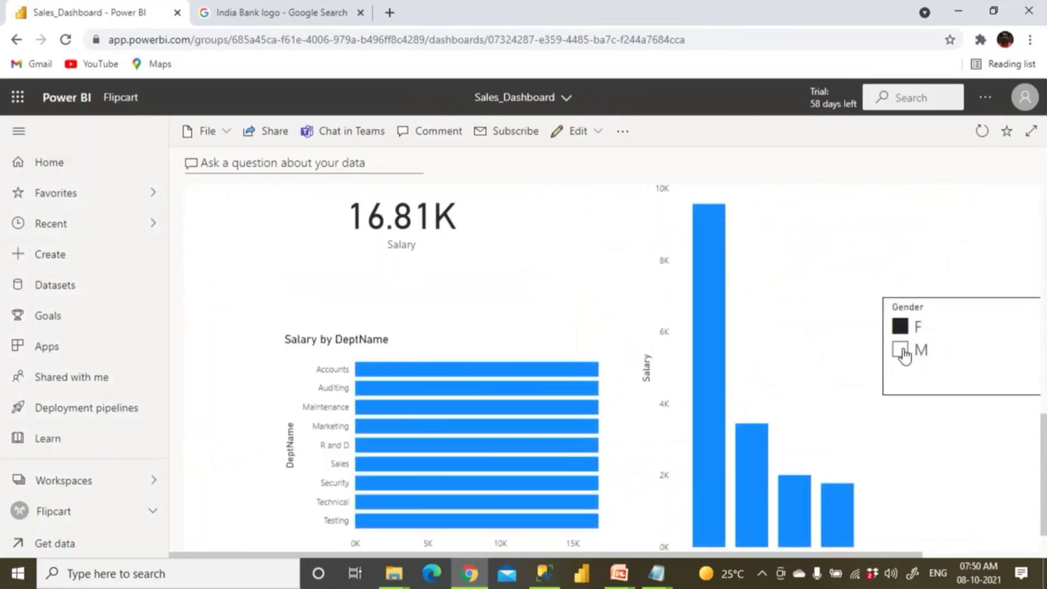
{"action": "left_click", "coordinate": [900, 350]}
{"action": "left_click", "coordinate": [900, 326]}
{"action": "left_click", "coordinate": [900, 351]}
{"action": "left_click", "coordinate": [900, 326]}
{"action": "left_click", "coordinate": [900, 351]}
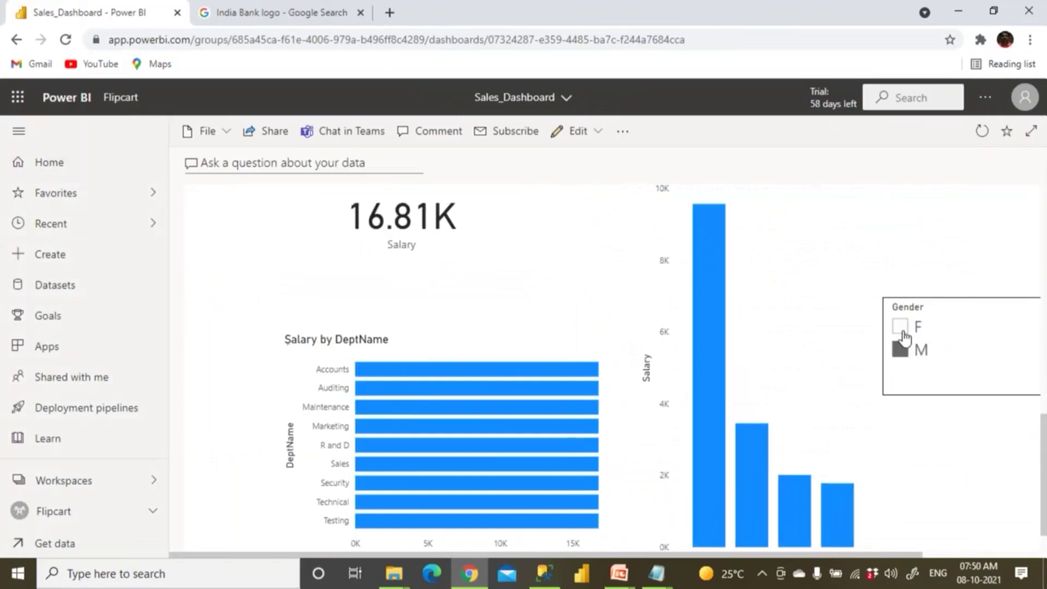
Step: Keep switching the Gender slicer between F and M, leaving it on F, then bring back the slide show
{"action": "left_click", "coordinate": [900, 326]}
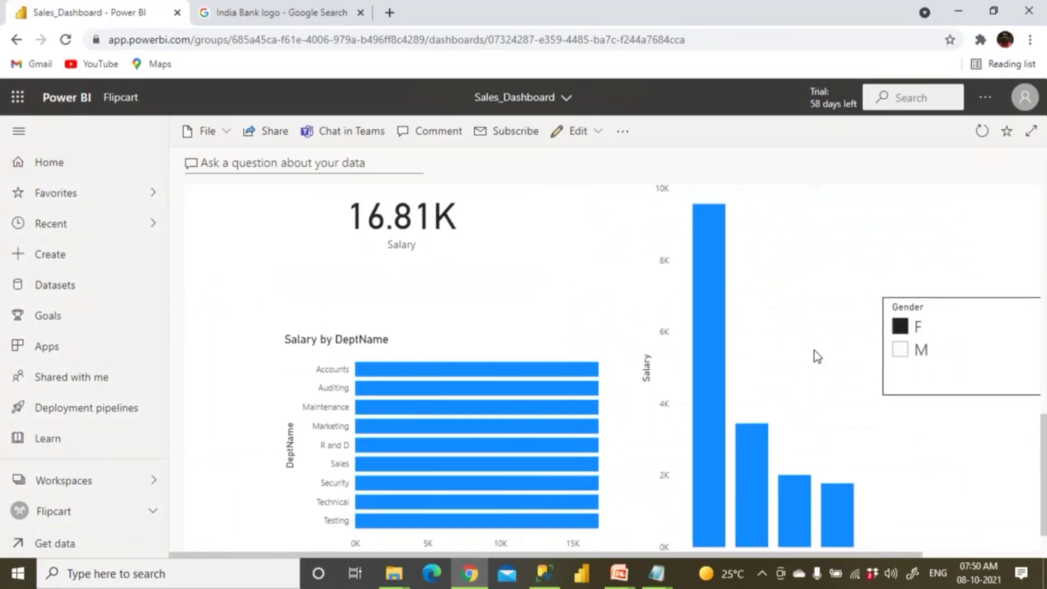
{"action": "left_click", "coordinate": [901, 351]}
{"action": "left_click", "coordinate": [900, 326]}
{"action": "left_click", "coordinate": [901, 352]}
{"action": "left_click", "coordinate": [901, 326]}
{"action": "mouse_move", "coordinate": [619, 572]}
{"action": "left_click", "coordinate": [708, 515]}
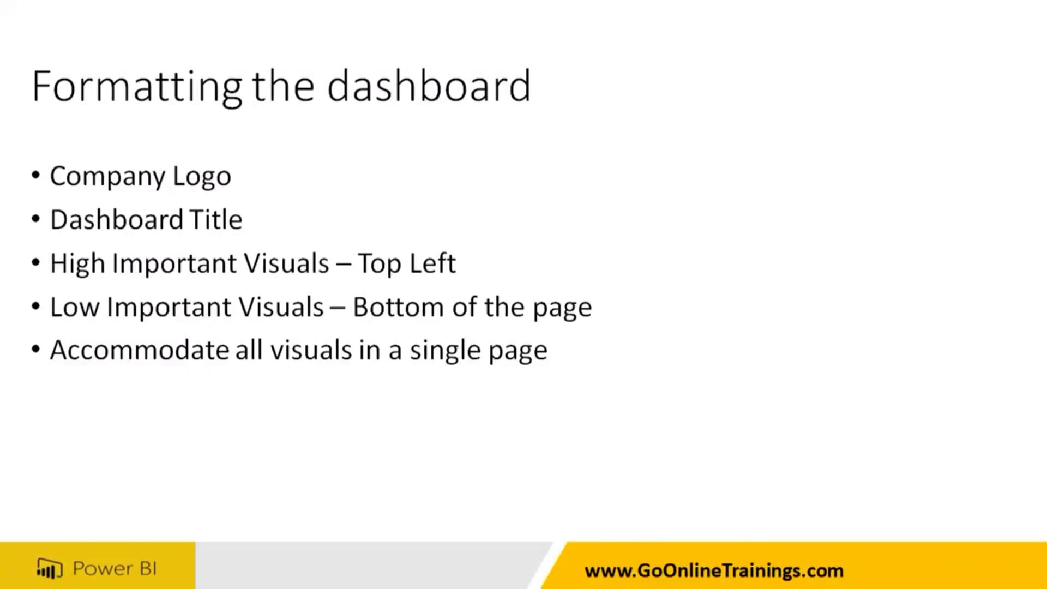
Step: Scroll back to the Dashboard slide about sharing underlying reports and datasets
{"action": "scroll", "coordinate": [537, 351], "scroll_direction": "up", "scroll_amount": 4}
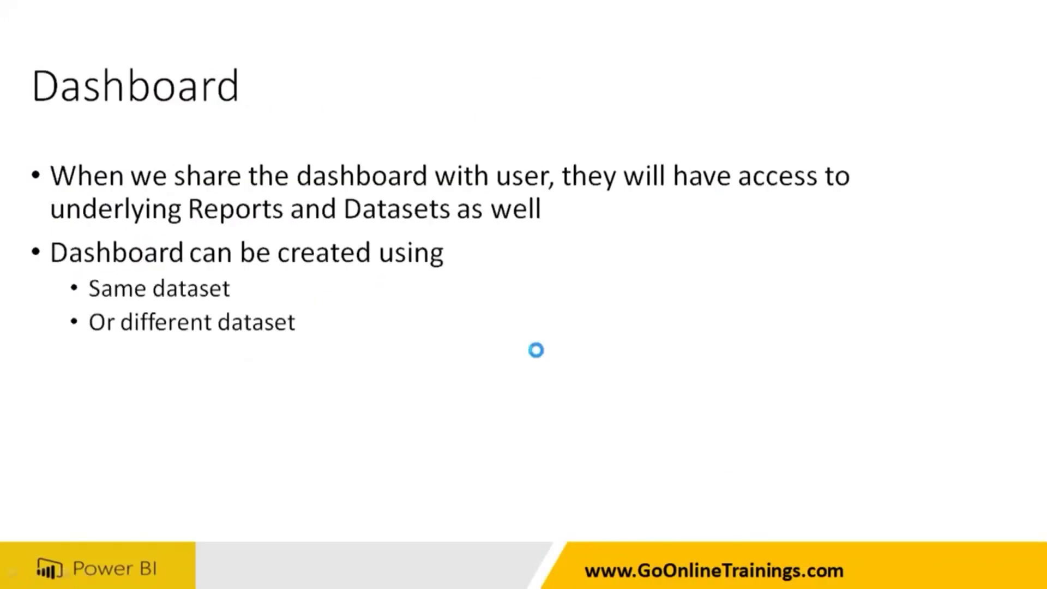